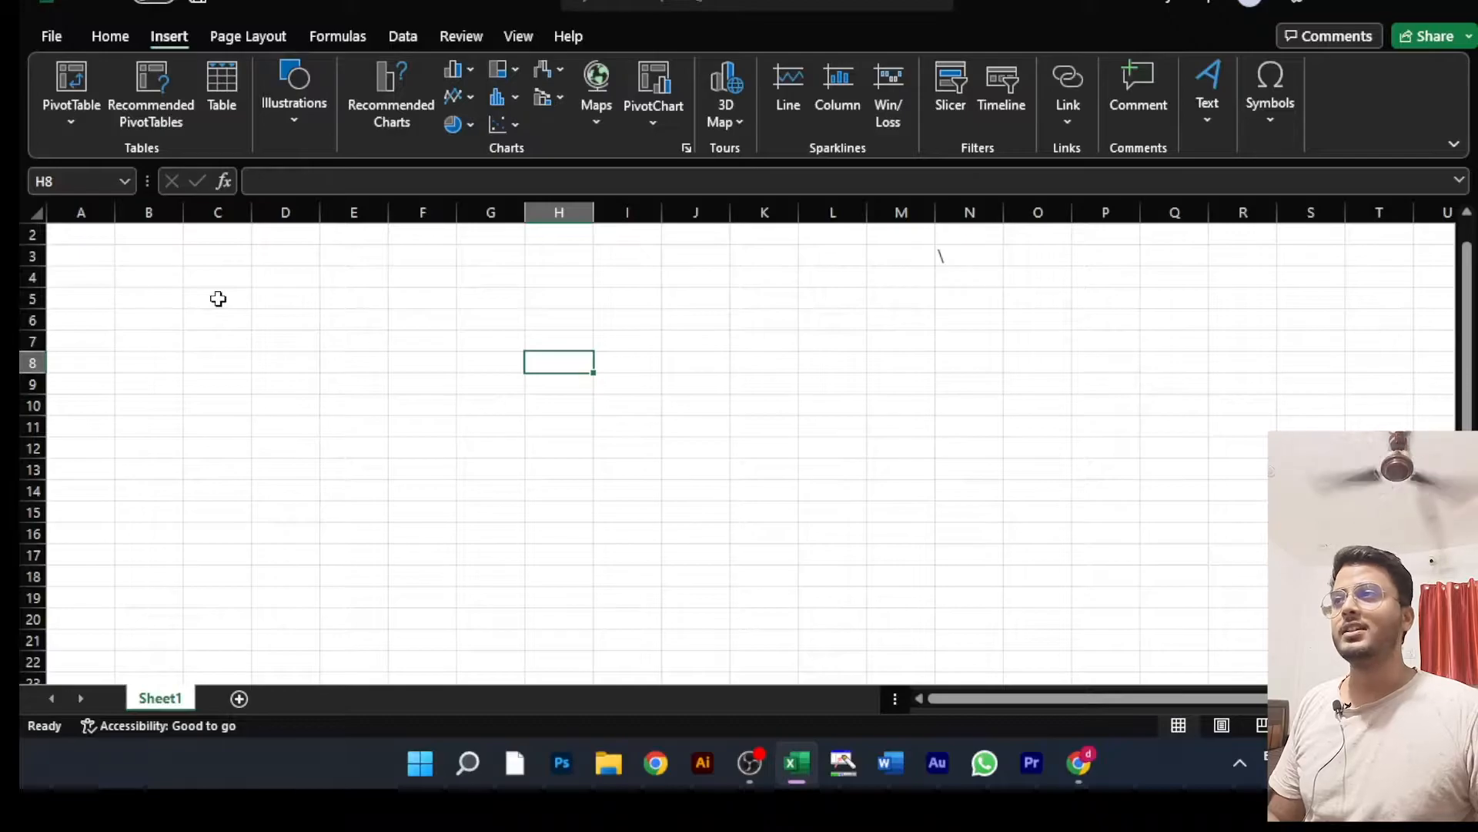
Step: Start inserting a picture from this device and open the "downlod fro fabuary" folder inside Downloads
{"action": "left_click", "coordinate": [295, 129]}
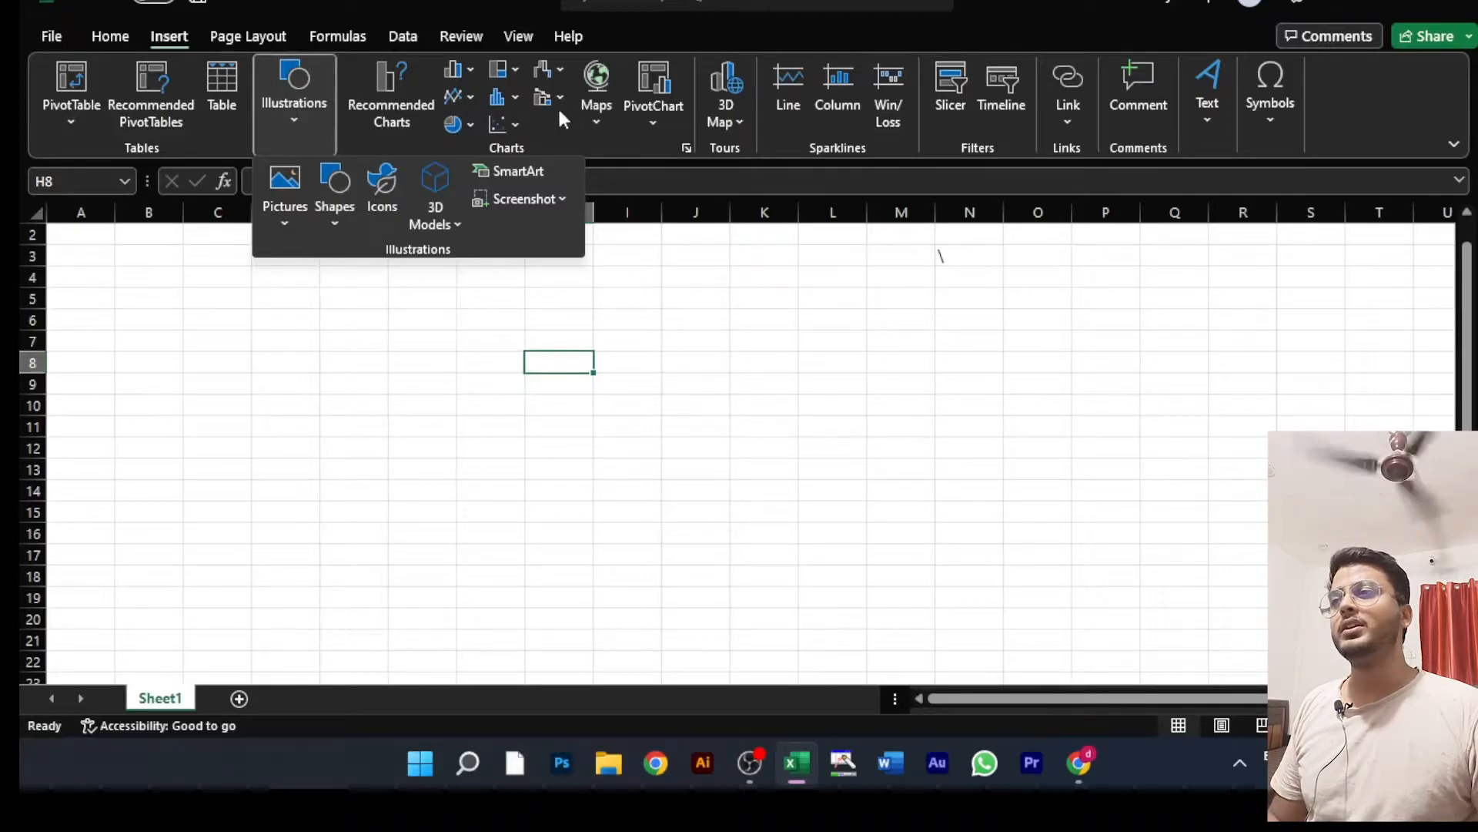
{"action": "left_click", "coordinate": [337, 346]}
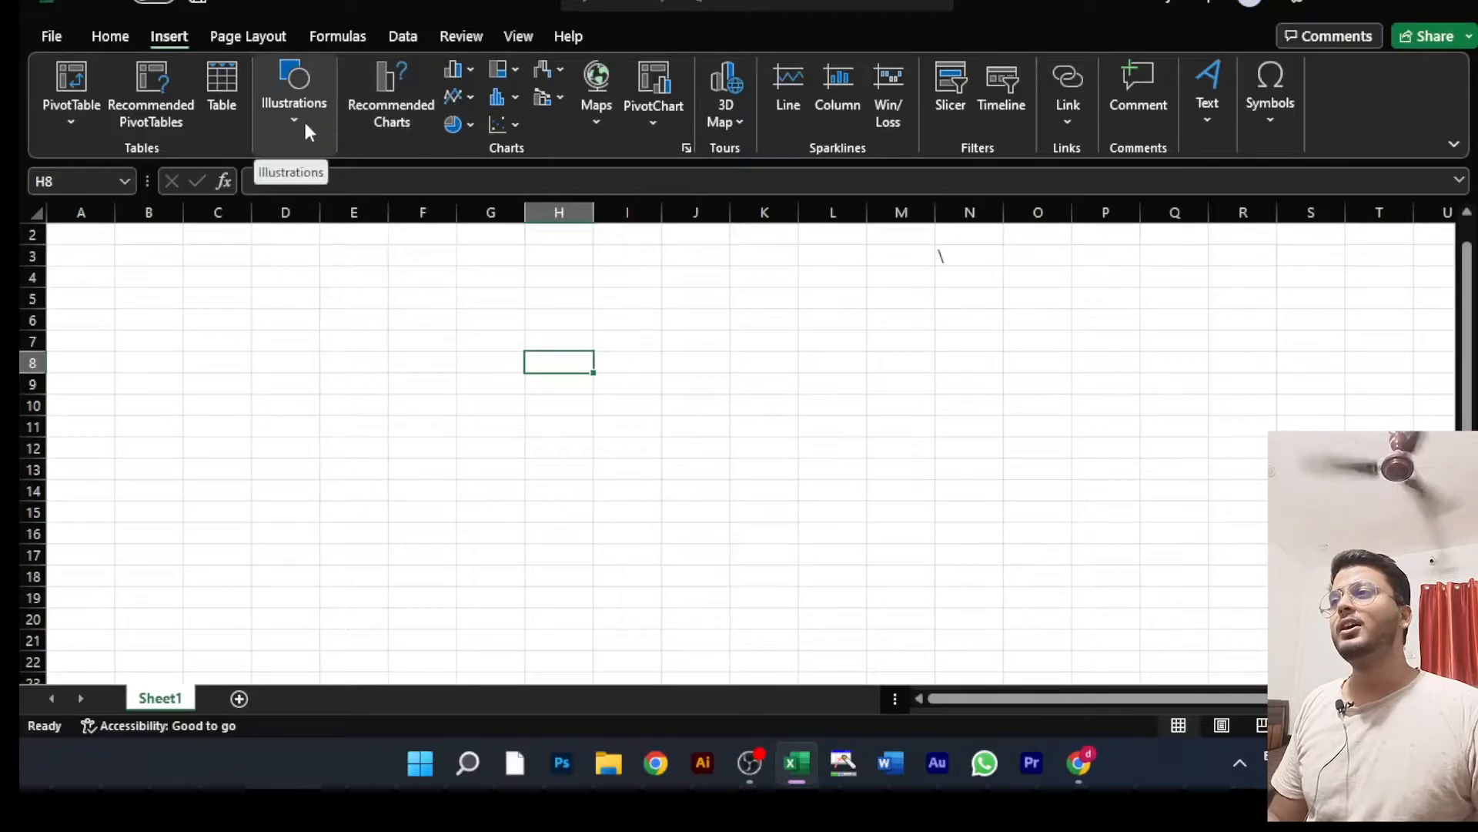
{"action": "left_click", "coordinate": [294, 122]}
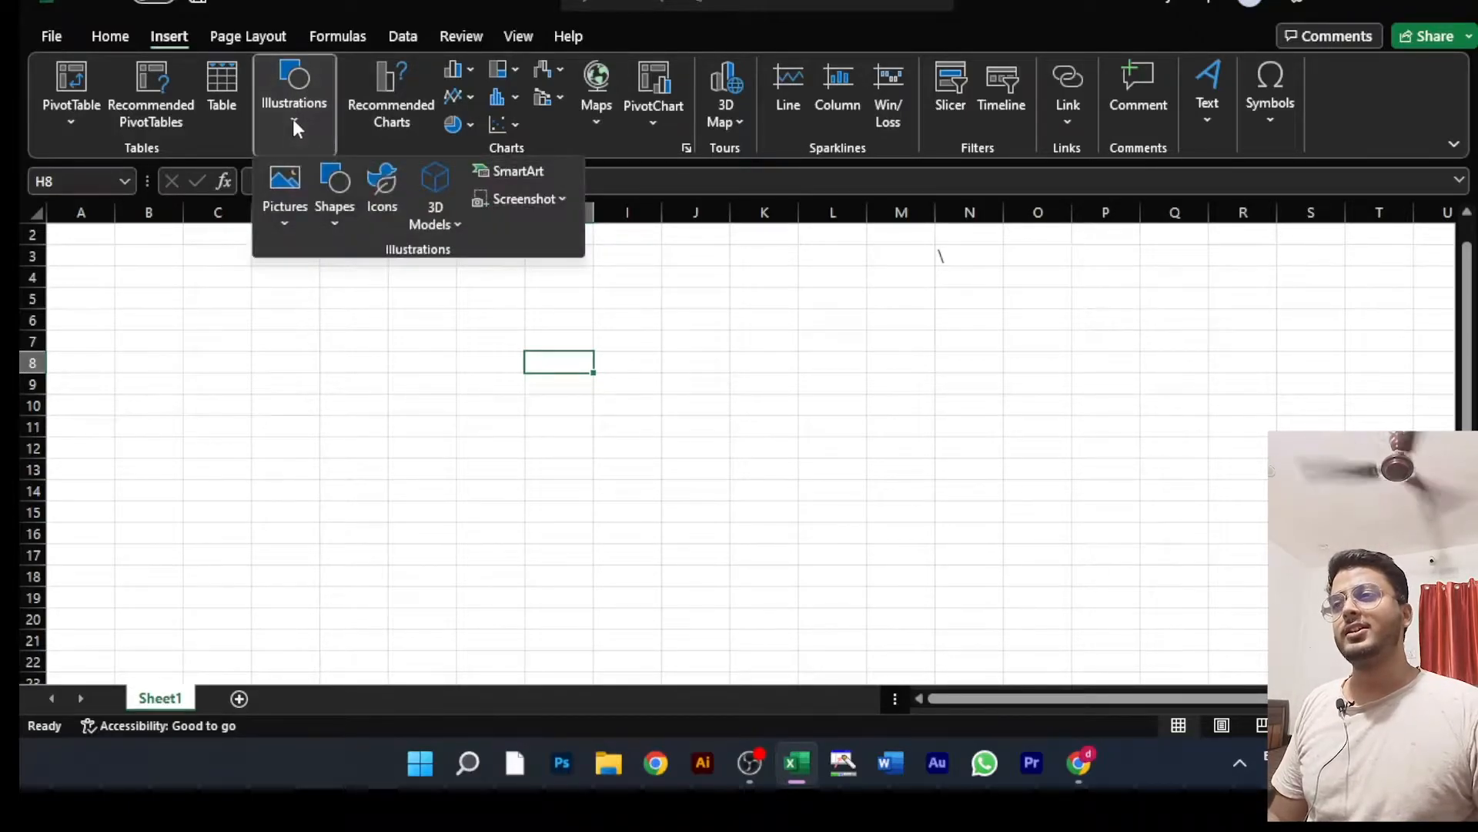
{"action": "left_click", "coordinate": [284, 195]}
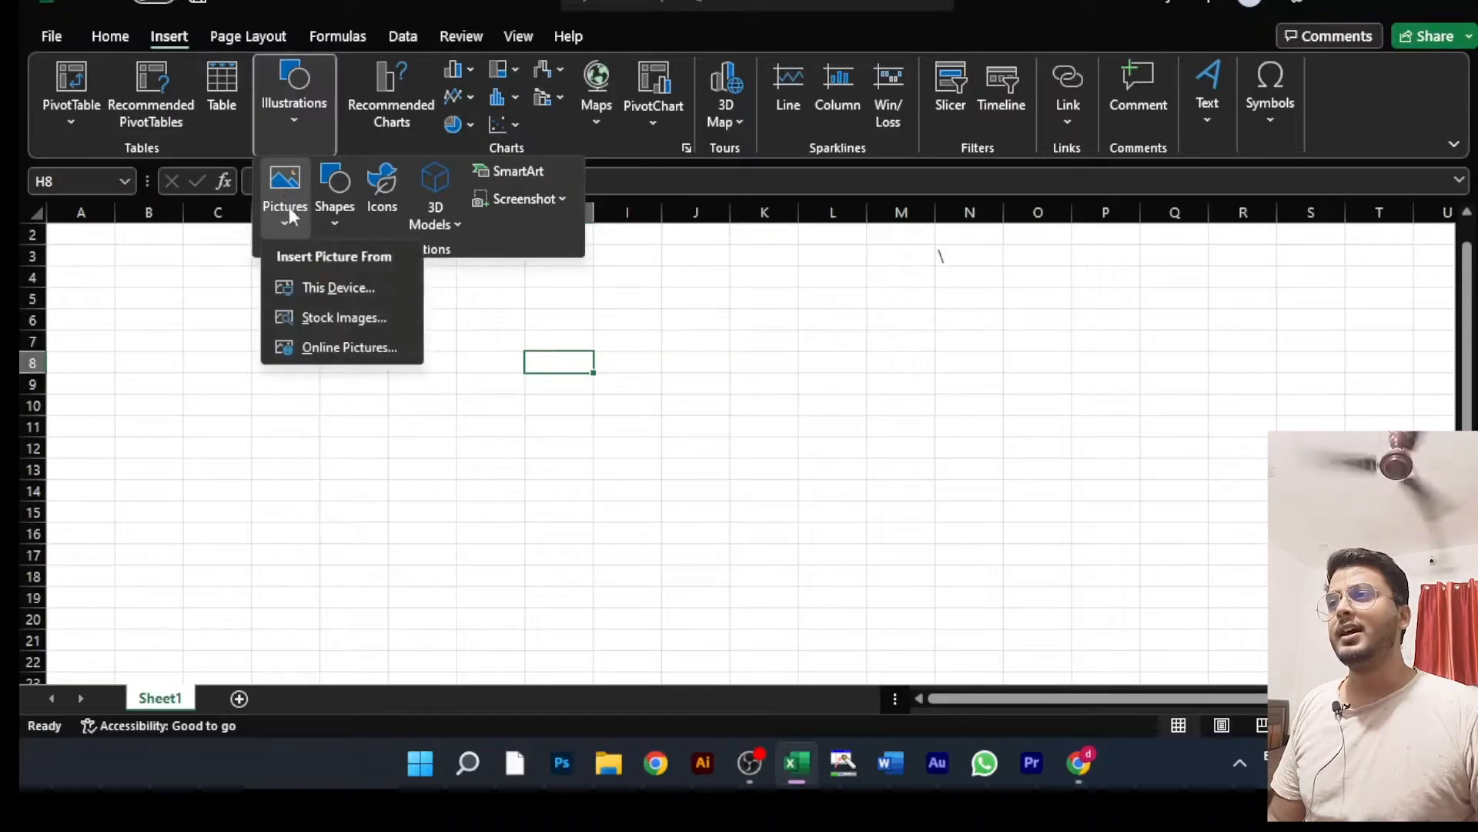
{"action": "left_click", "coordinate": [333, 288]}
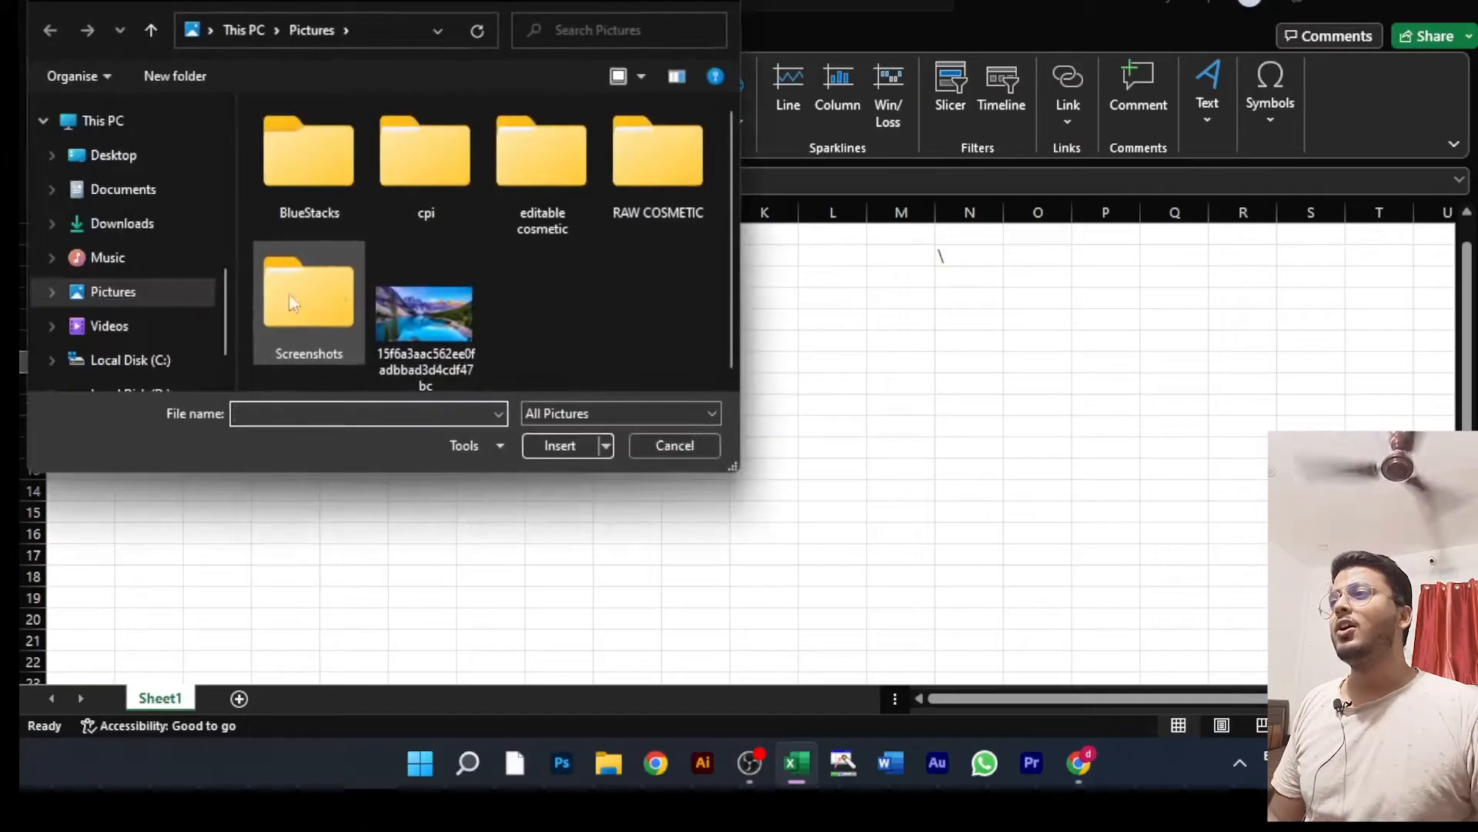
{"action": "left_click", "coordinate": [121, 235]}
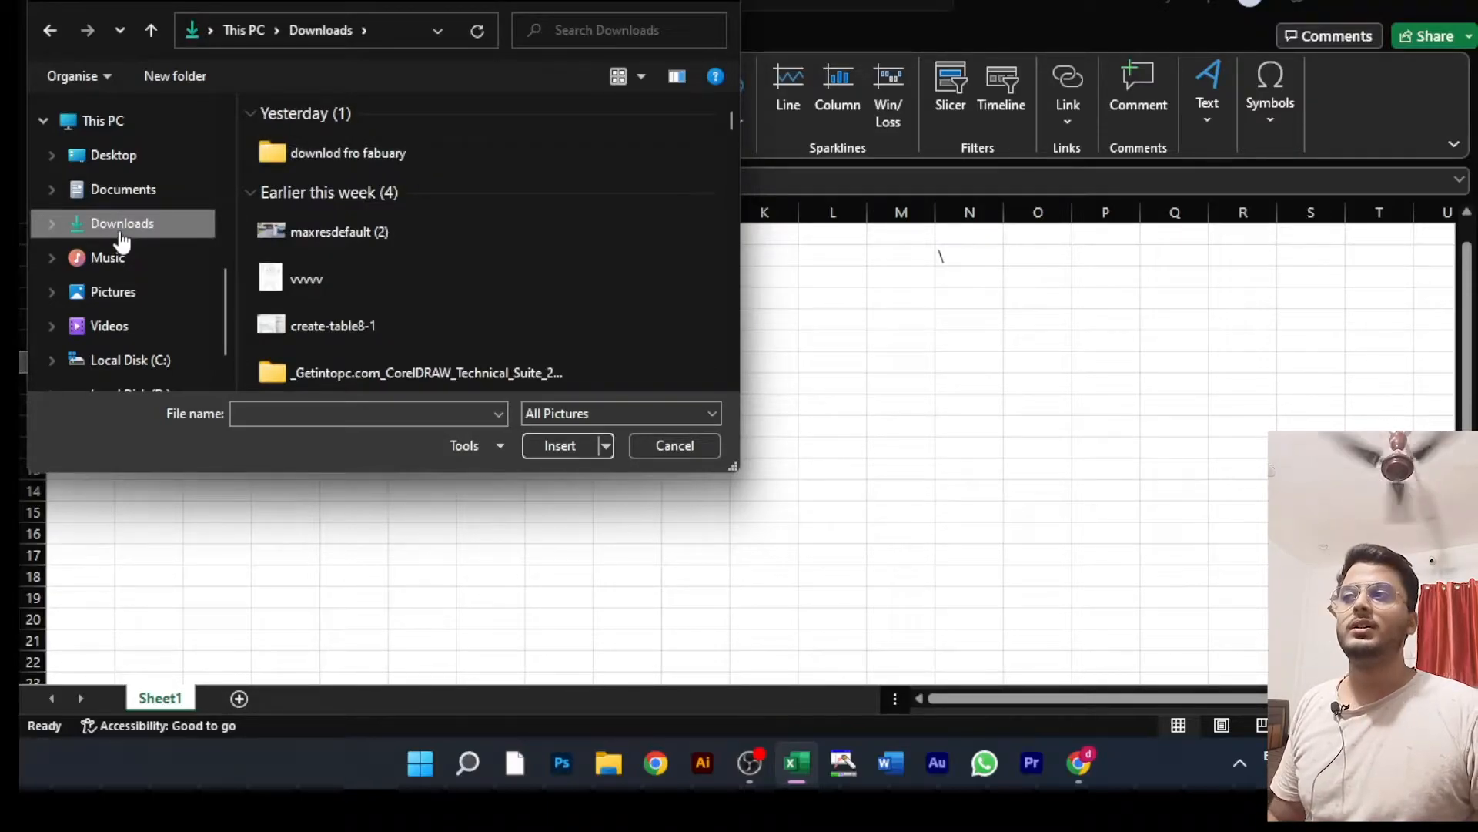
{"action": "scroll", "coordinate": [390, 296], "scroll_direction": "down", "scroll_amount": 2}
{"action": "scroll", "coordinate": [389, 296], "scroll_direction": "up", "scroll_amount": 2}
{"action": "double_click", "coordinate": [344, 151]}
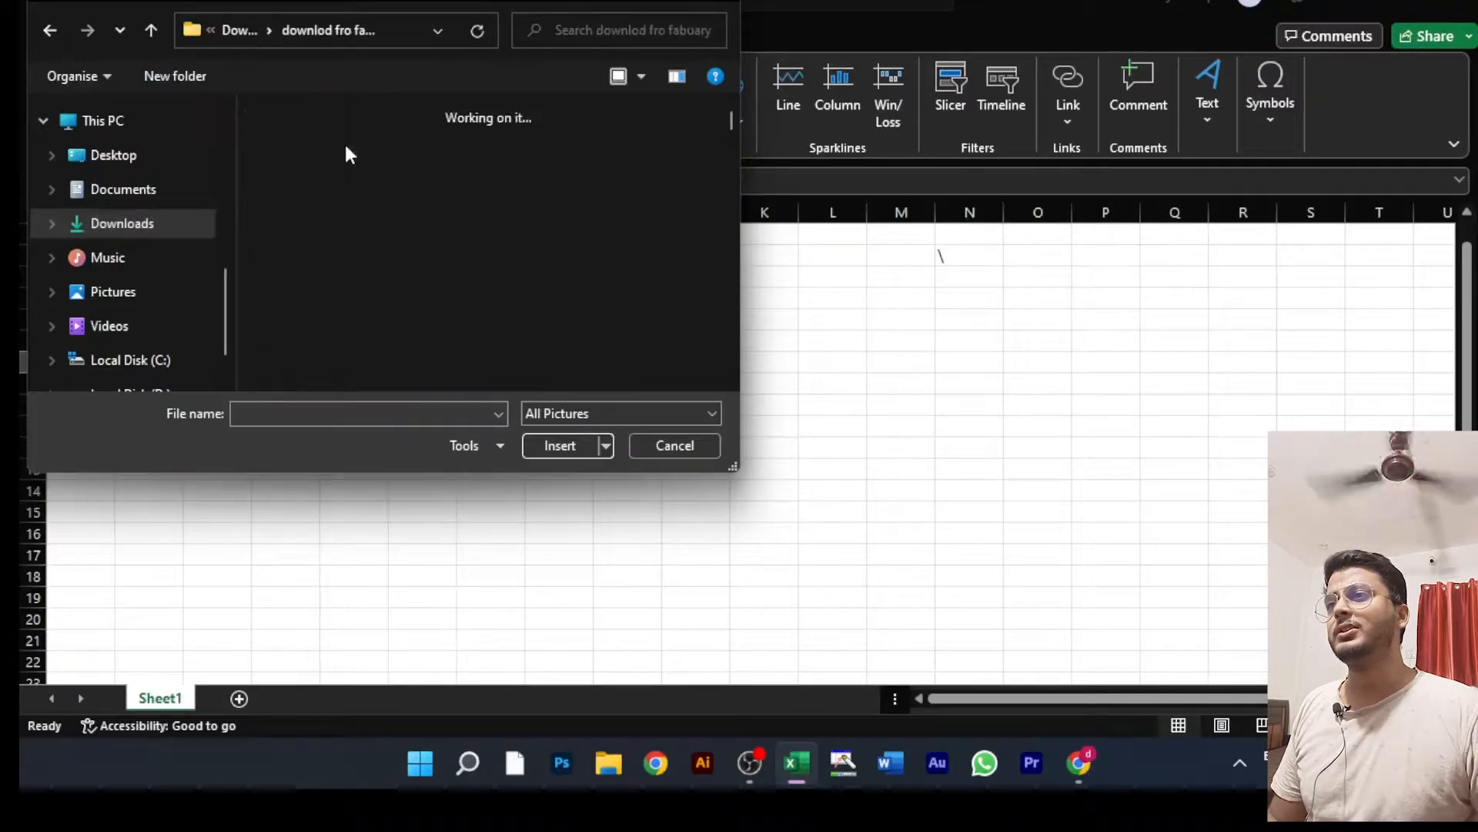
Step: Insert the picture 967847-rajasthan-man from the nested "downlod fro fabuary" folder into Sheet1
{"action": "scroll", "coordinate": [686, 221], "scroll_direction": "down", "scroll_amount": 2}
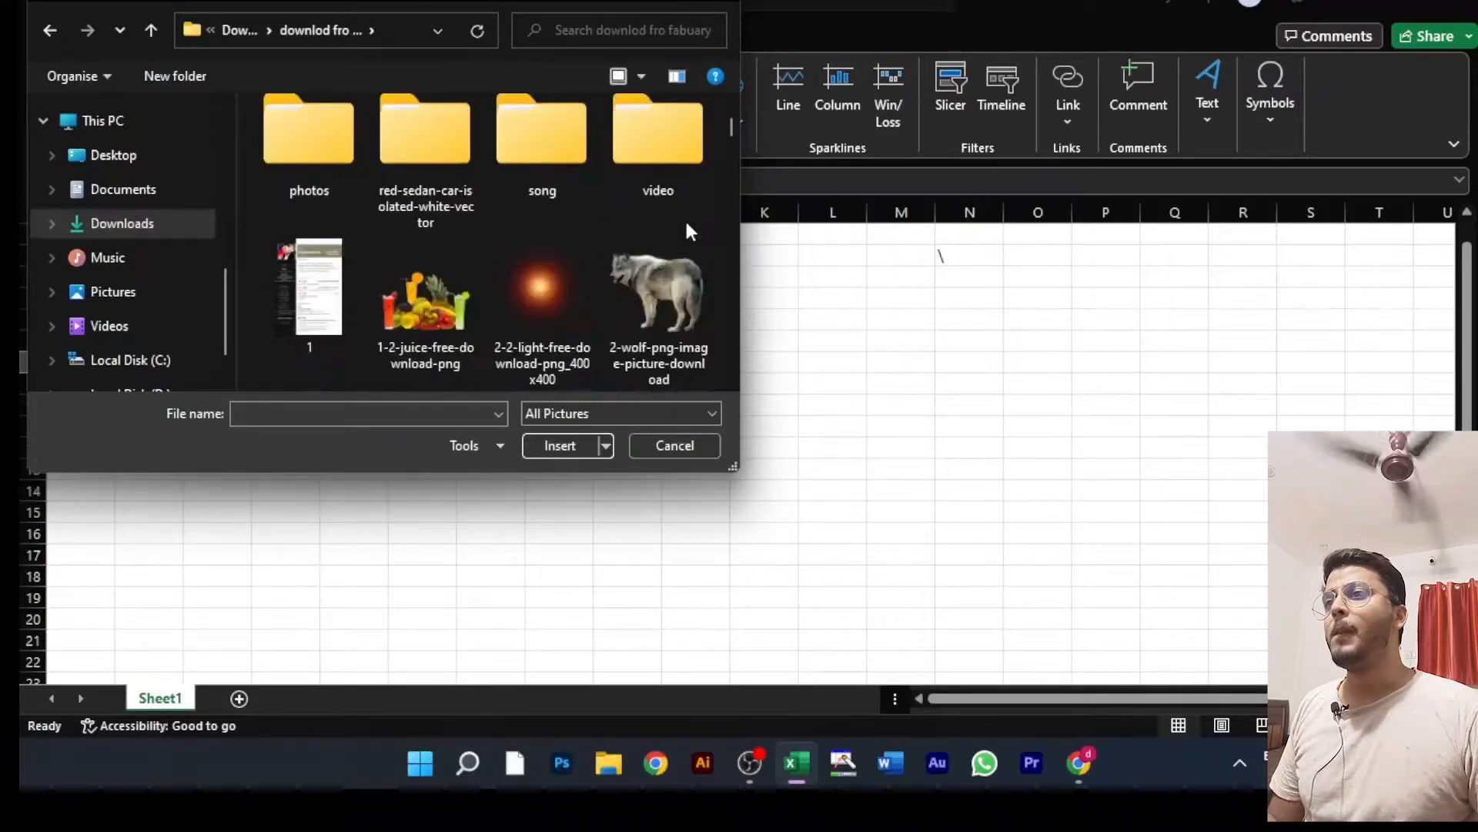
{"action": "scroll", "coordinate": [684, 219], "scroll_direction": "down", "scroll_amount": 4}
{"action": "scroll", "coordinate": [683, 219], "scroll_direction": "up", "scroll_amount": 6}
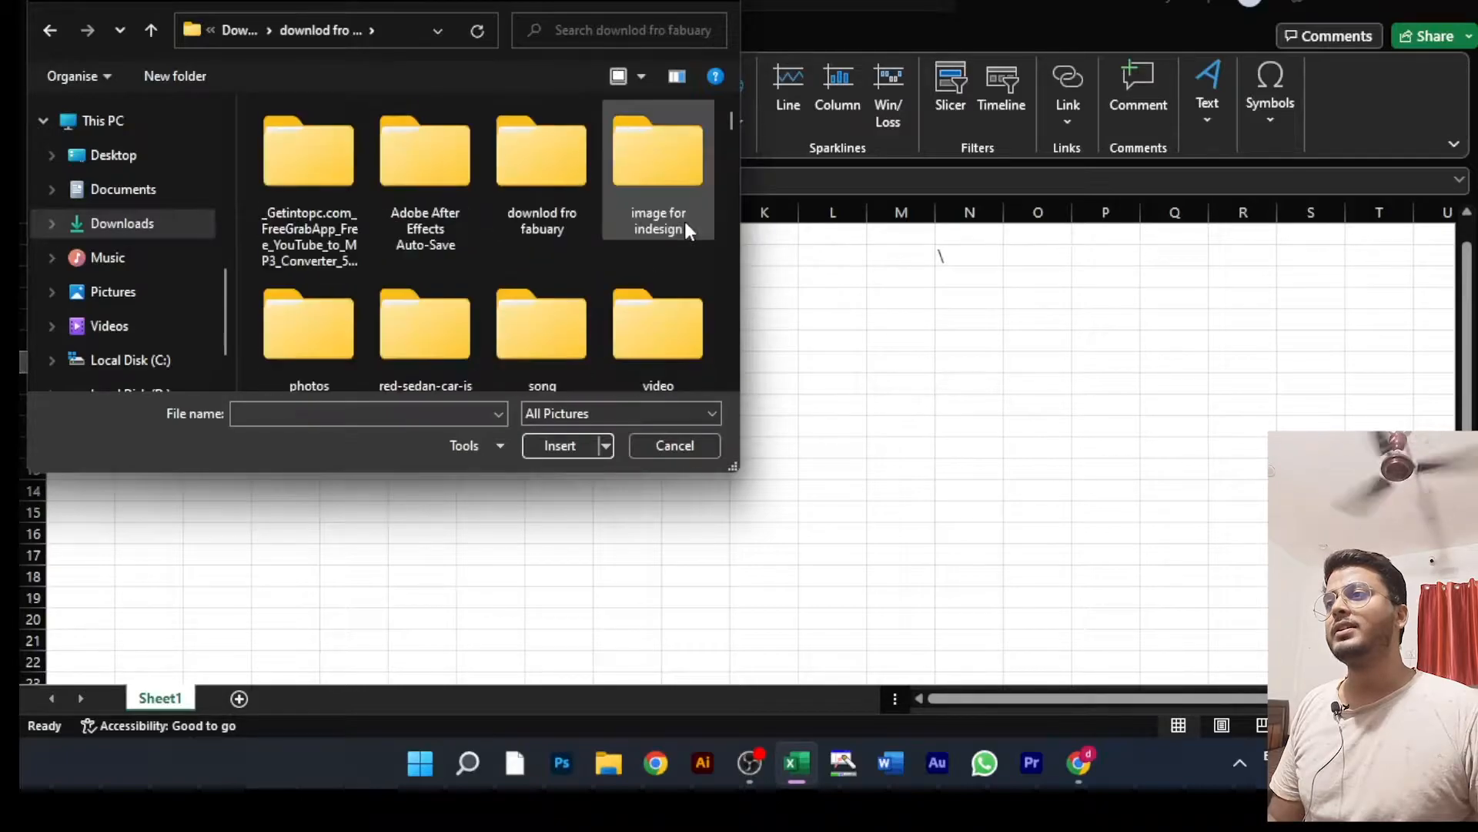
{"action": "double_click", "coordinate": [579, 180]}
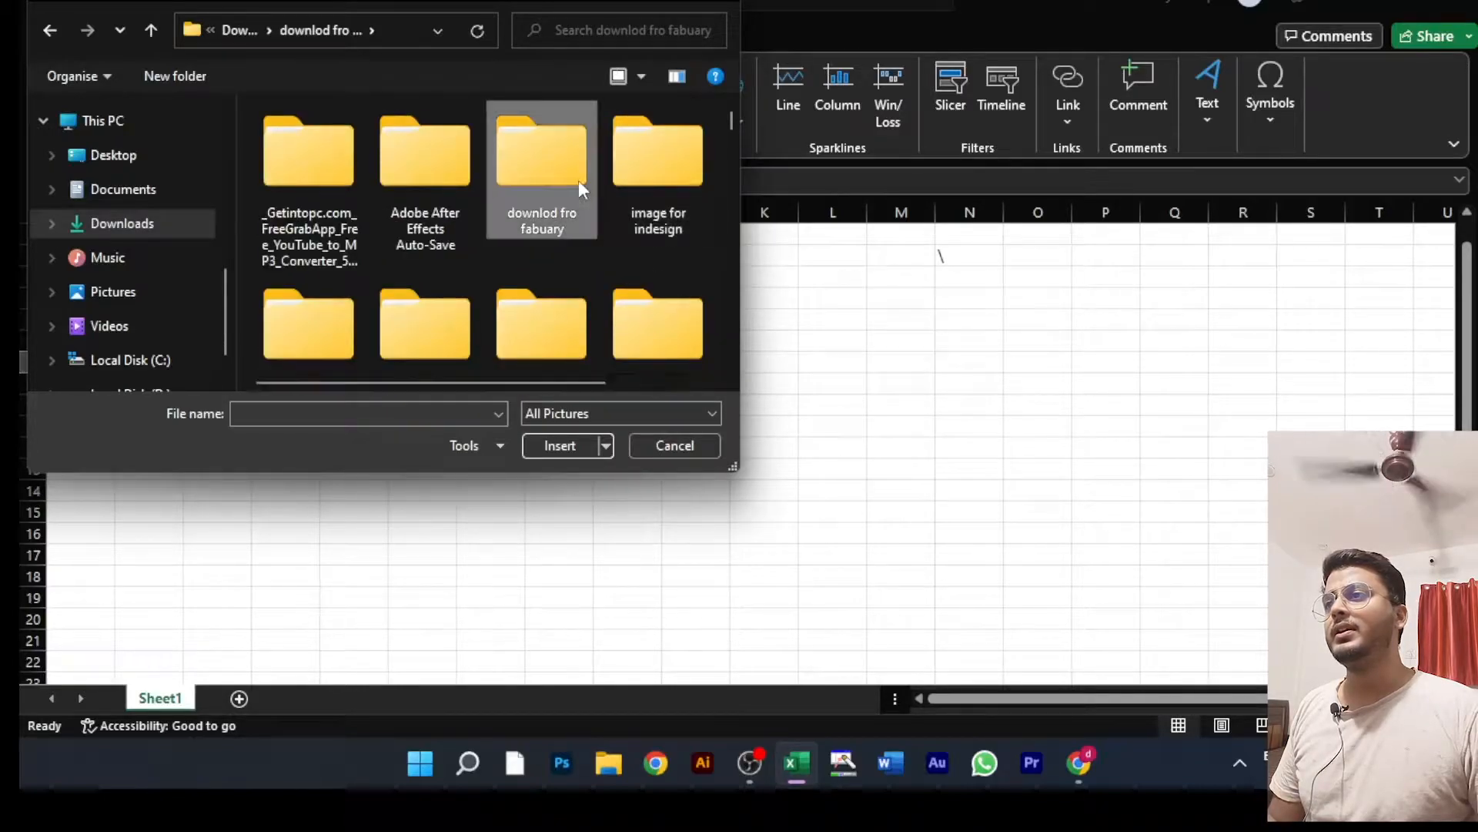
{"action": "scroll", "coordinate": [475, 251], "scroll_direction": "down", "scroll_amount": 5}
{"action": "scroll", "coordinate": [474, 251], "scroll_direction": "up", "scroll_amount": 1}
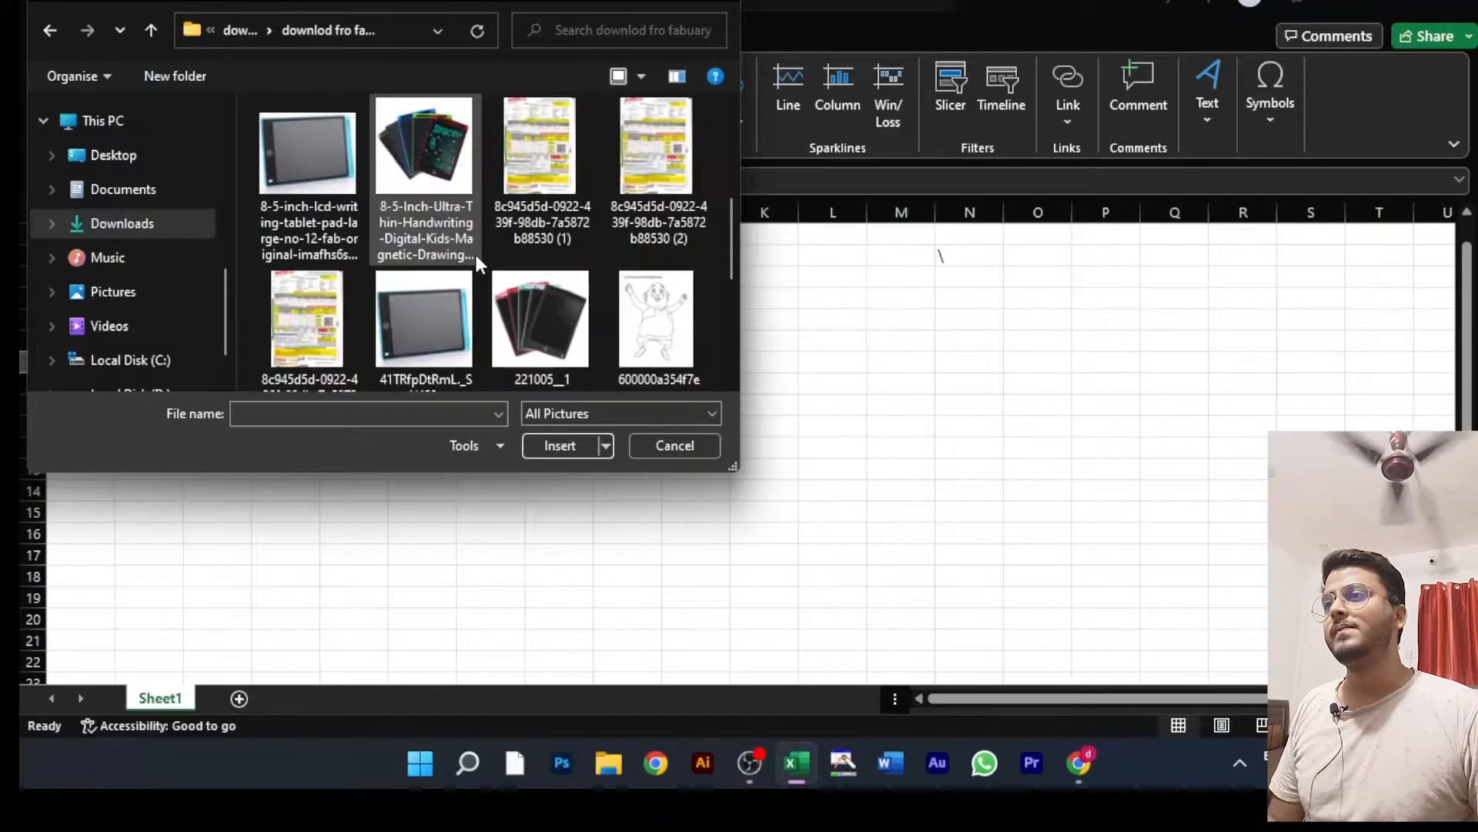
{"action": "scroll", "coordinate": [475, 251], "scroll_direction": "down", "scroll_amount": 2}
{"action": "left_click", "coordinate": [314, 190]}
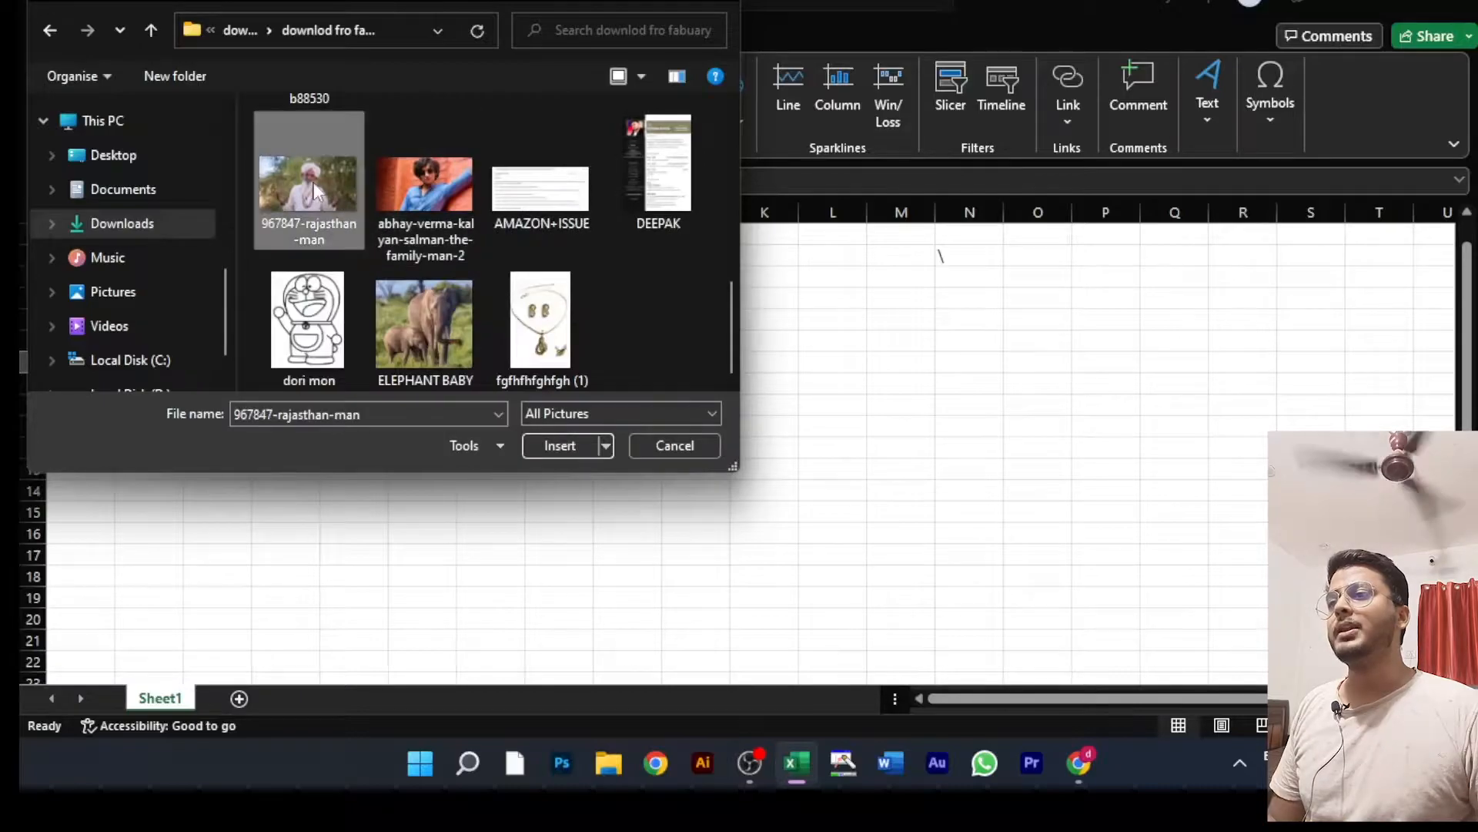
{"action": "left_click", "coordinate": [561, 447]}
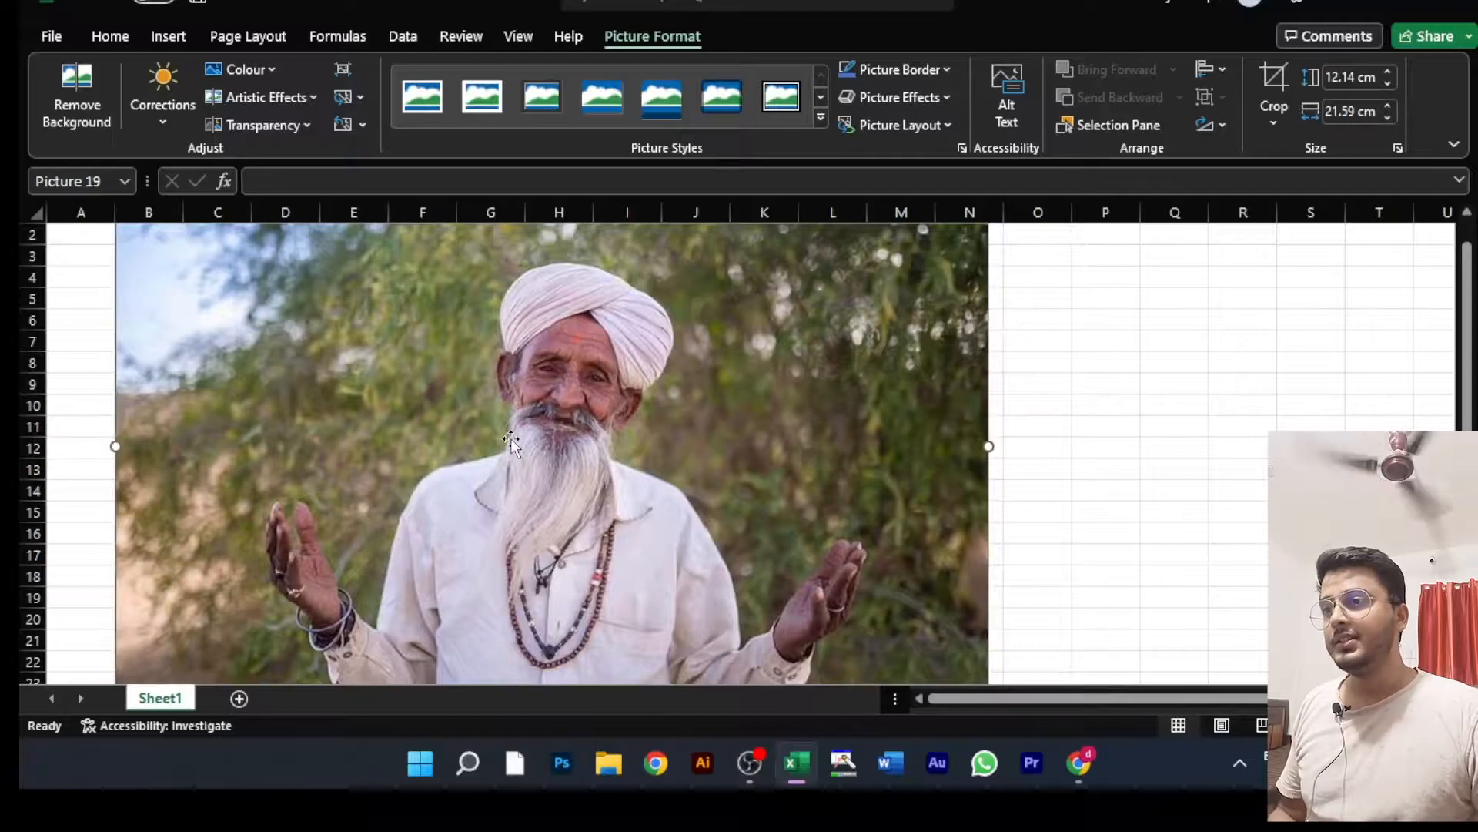
Step: Examine the inserted picture on the sheet at several zoom levels, including its full extent
{"action": "scroll", "coordinate": [511, 440], "scroll_direction": "down", "scroll_amount": 5, "text": "ctrl"}
{"action": "scroll", "coordinate": [416, 408], "scroll_direction": "up", "scroll_amount": 3, "text": "ctrl"}
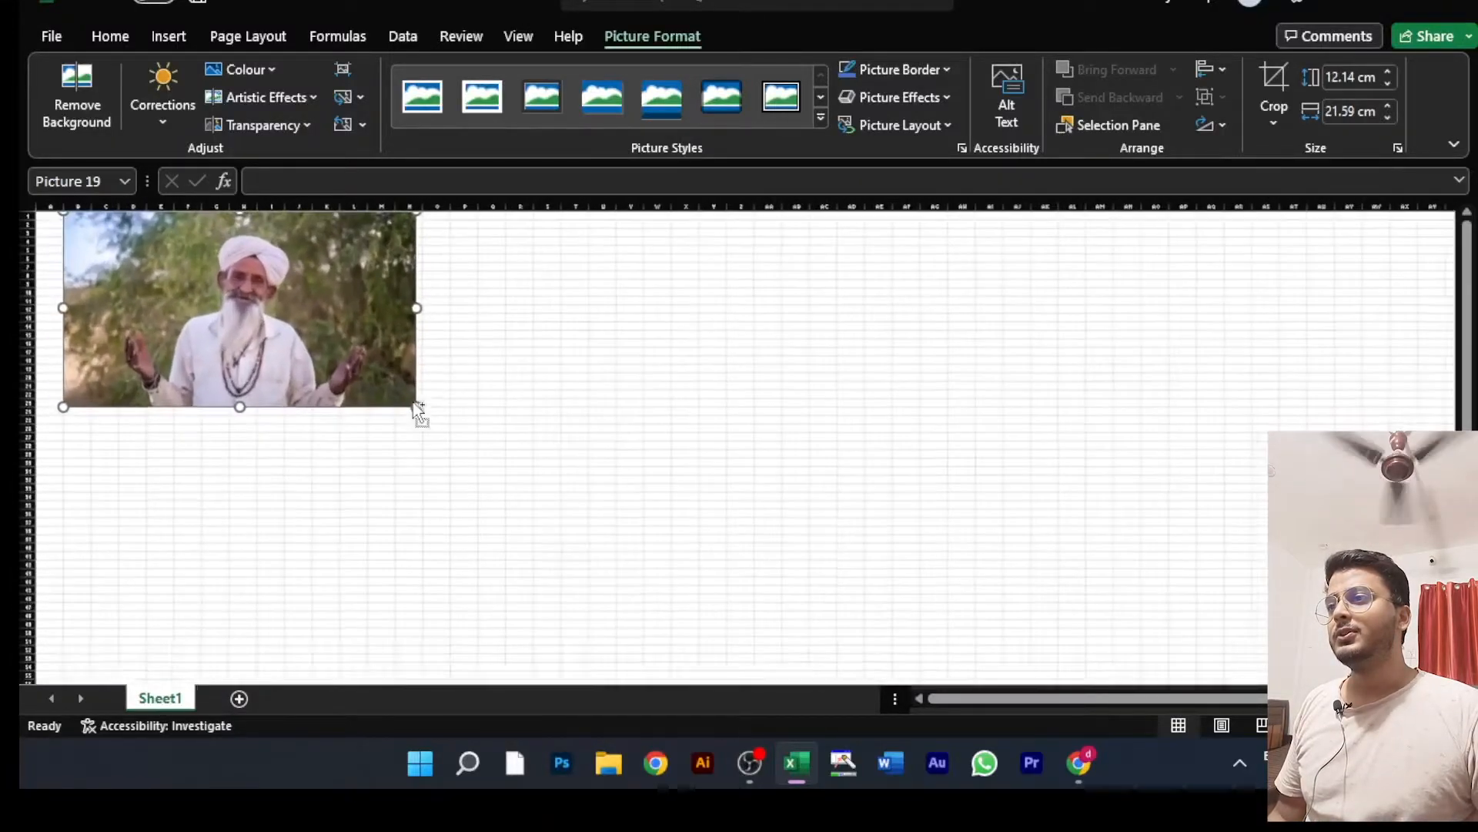
{"action": "scroll", "coordinate": [416, 408], "scroll_direction": "up", "scroll_amount": 1, "text": "ctrl"}
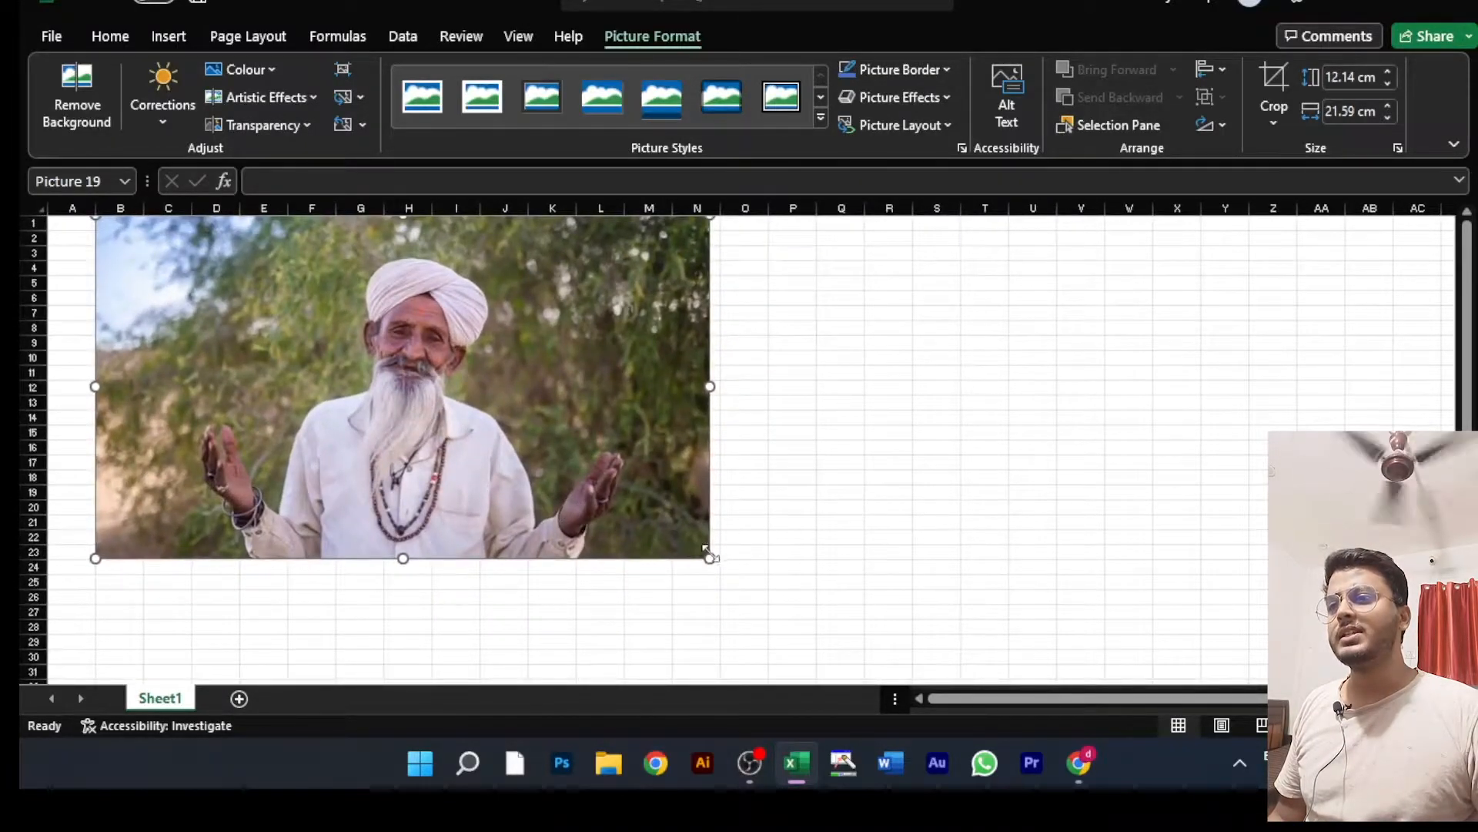
{"action": "scroll", "coordinate": [707, 511], "scroll_direction": "down", "scroll_amount": 4, "text": "ctrl"}
{"action": "scroll", "coordinate": [706, 512], "scroll_direction": "up", "scroll_amount": 5, "text": "ctrl"}
{"action": "scroll", "coordinate": [706, 512], "scroll_direction": "down", "scroll_amount": 1, "text": "ctrl"}
{"action": "scroll", "coordinate": [704, 510], "scroll_direction": "down", "scroll_amount": 4, "text": "ctrl"}
{"action": "scroll", "coordinate": [703, 510], "scroll_direction": "up", "scroll_amount": 5, "text": "ctrl"}
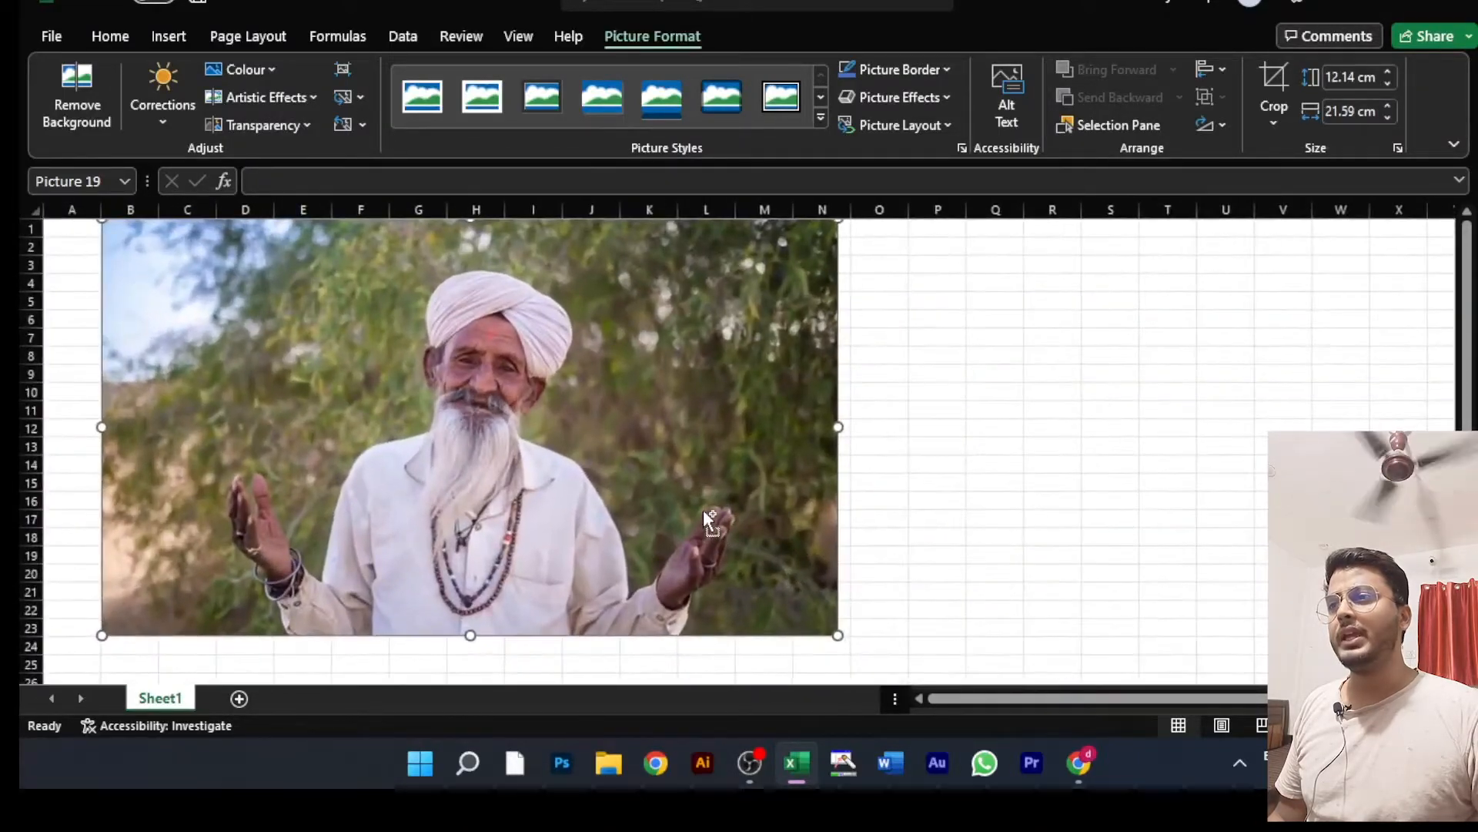
{"action": "scroll", "coordinate": [704, 512], "scroll_direction": "down", "scroll_amount": 1, "text": "ctrl"}
{"action": "scroll", "coordinate": [706, 516], "scroll_direction": "down", "scroll_amount": 2}
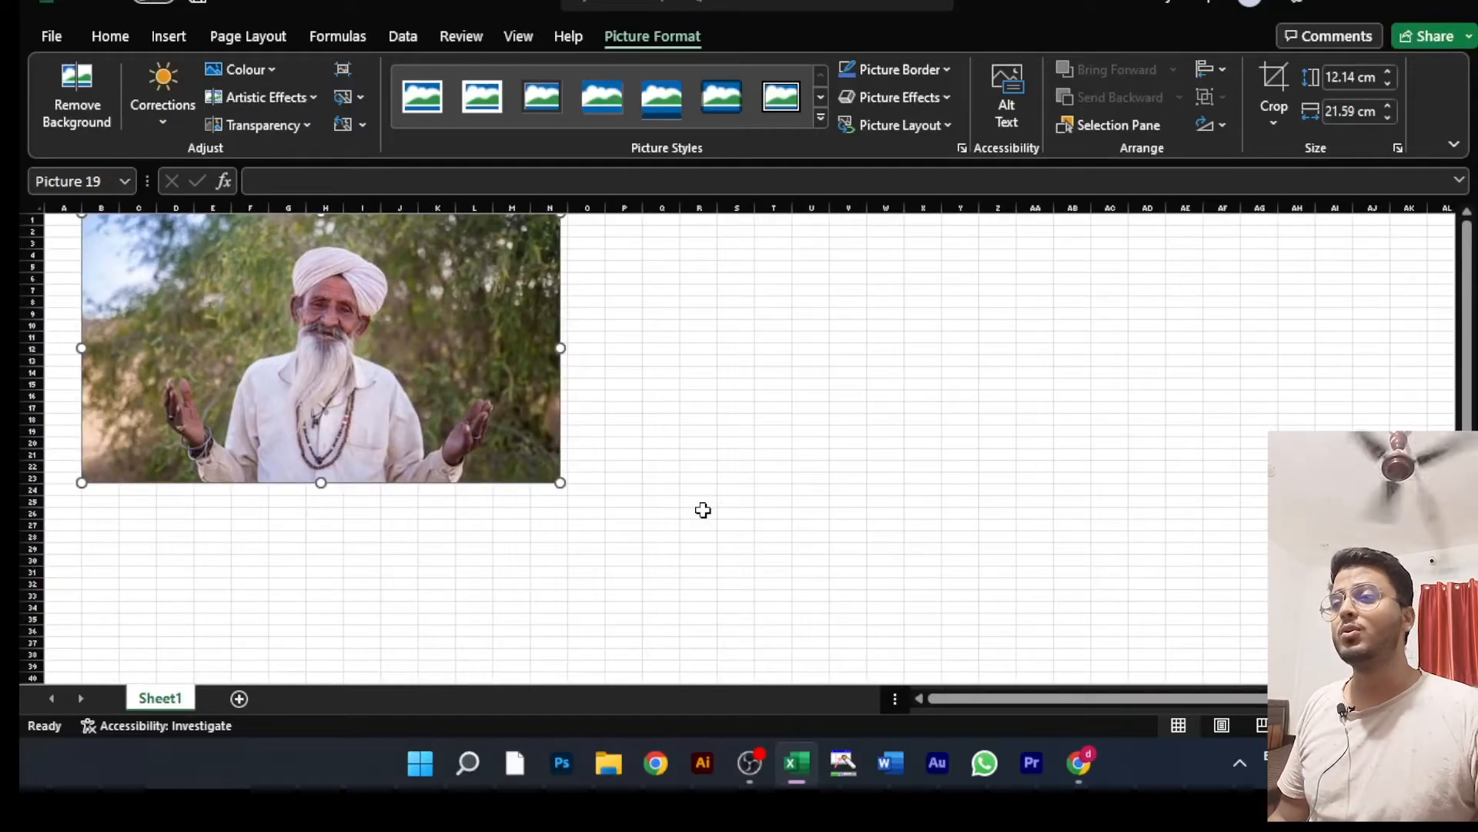
{"action": "scroll", "coordinate": [703, 510], "scroll_direction": "up", "scroll_amount": 3, "text": "ctrl"}
{"action": "scroll", "coordinate": [703, 511], "scroll_direction": "down", "scroll_amount": 5, "text": "ctrl"}
{"action": "scroll", "coordinate": [703, 511], "scroll_direction": "up", "scroll_amount": 5, "text": "ctrl"}
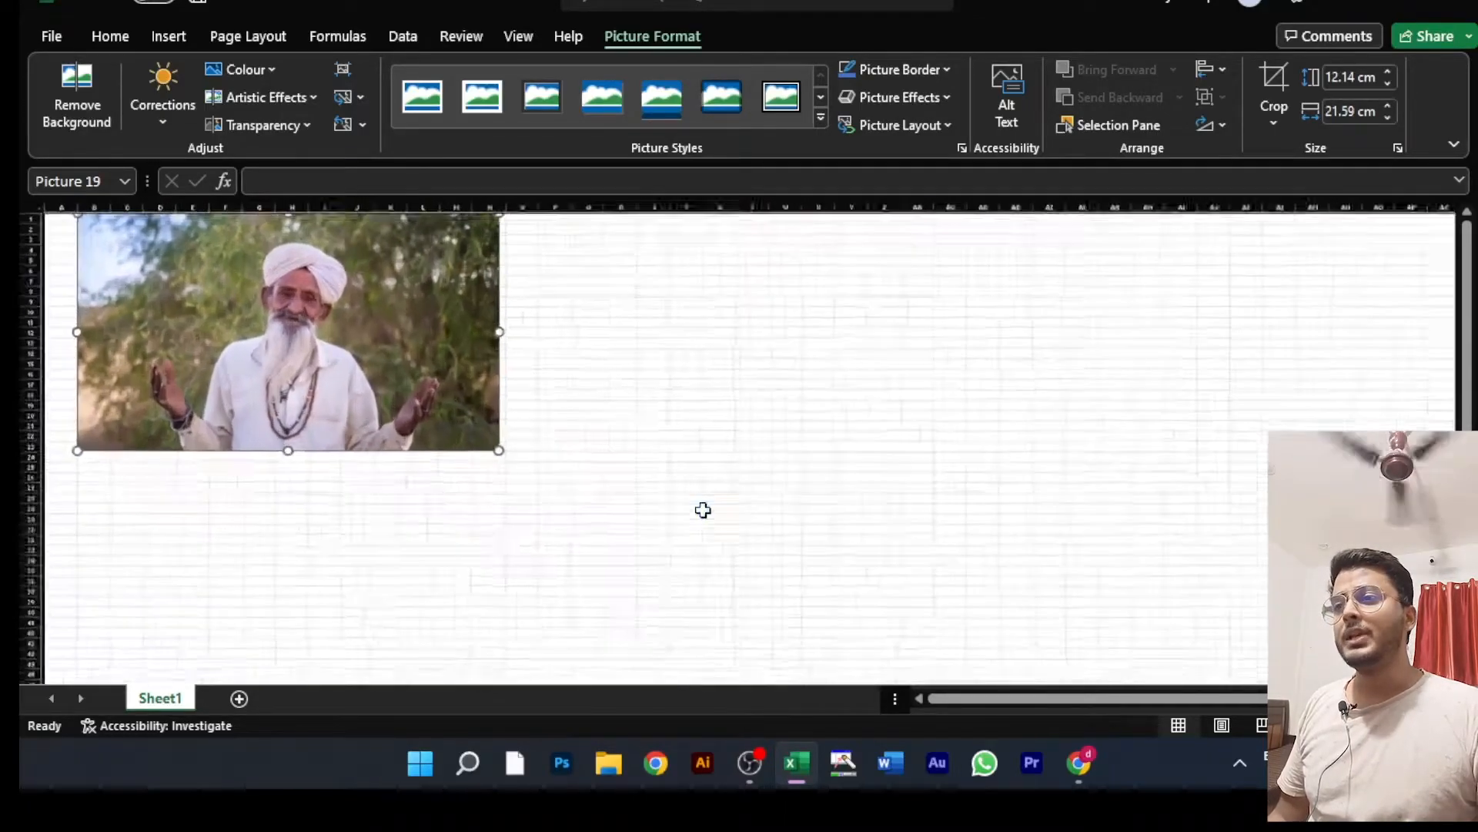
{"action": "scroll", "coordinate": [706, 516], "scroll_direction": "down", "scroll_amount": 3, "text": "ctrl"}
{"action": "scroll", "coordinate": [706, 516], "scroll_direction": "up", "scroll_amount": 4, "text": "ctrl"}
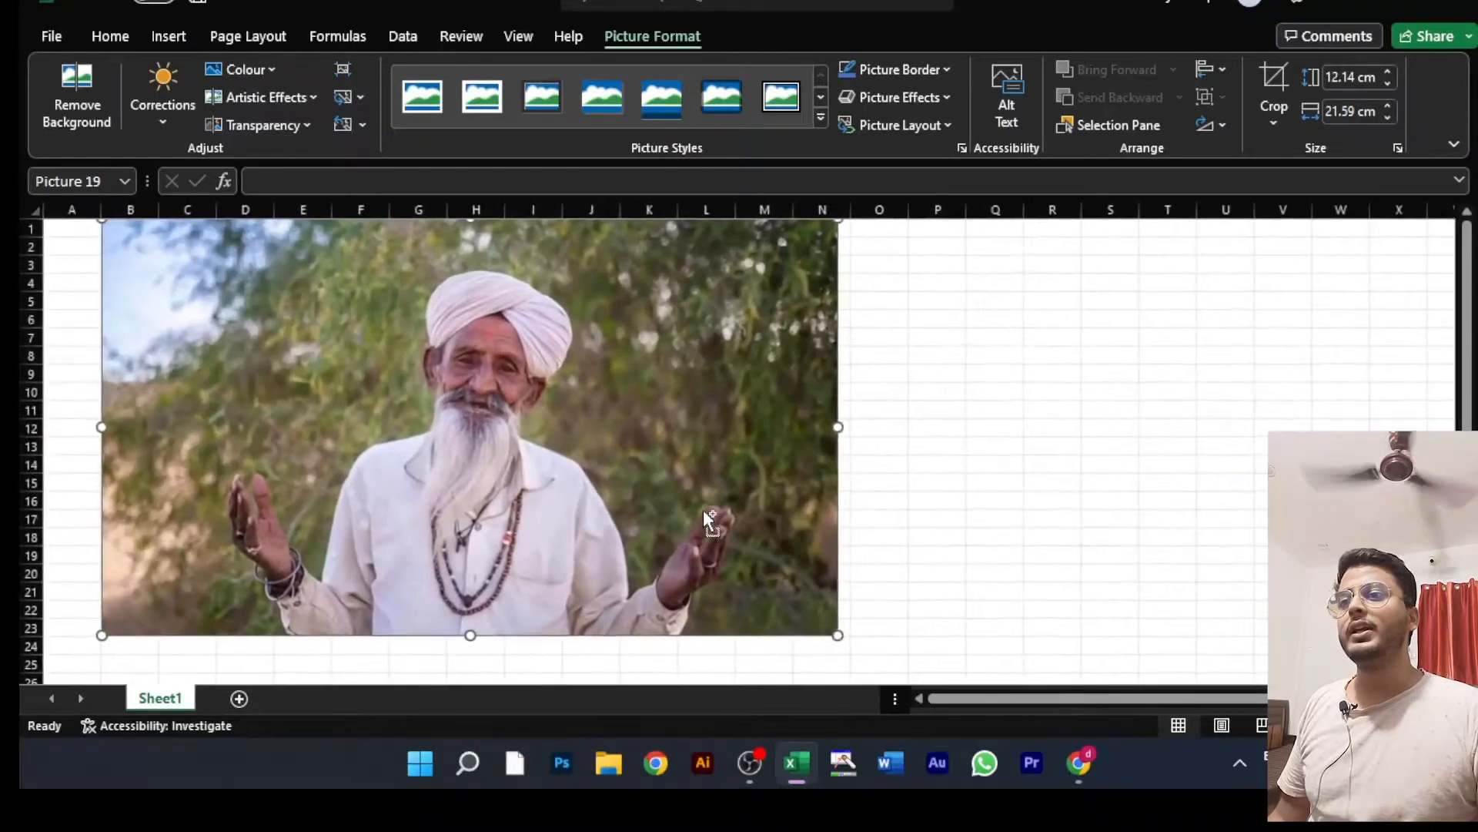
{"action": "scroll", "coordinate": [706, 518], "scroll_direction": "down", "scroll_amount": 2, "text": "ctrl"}
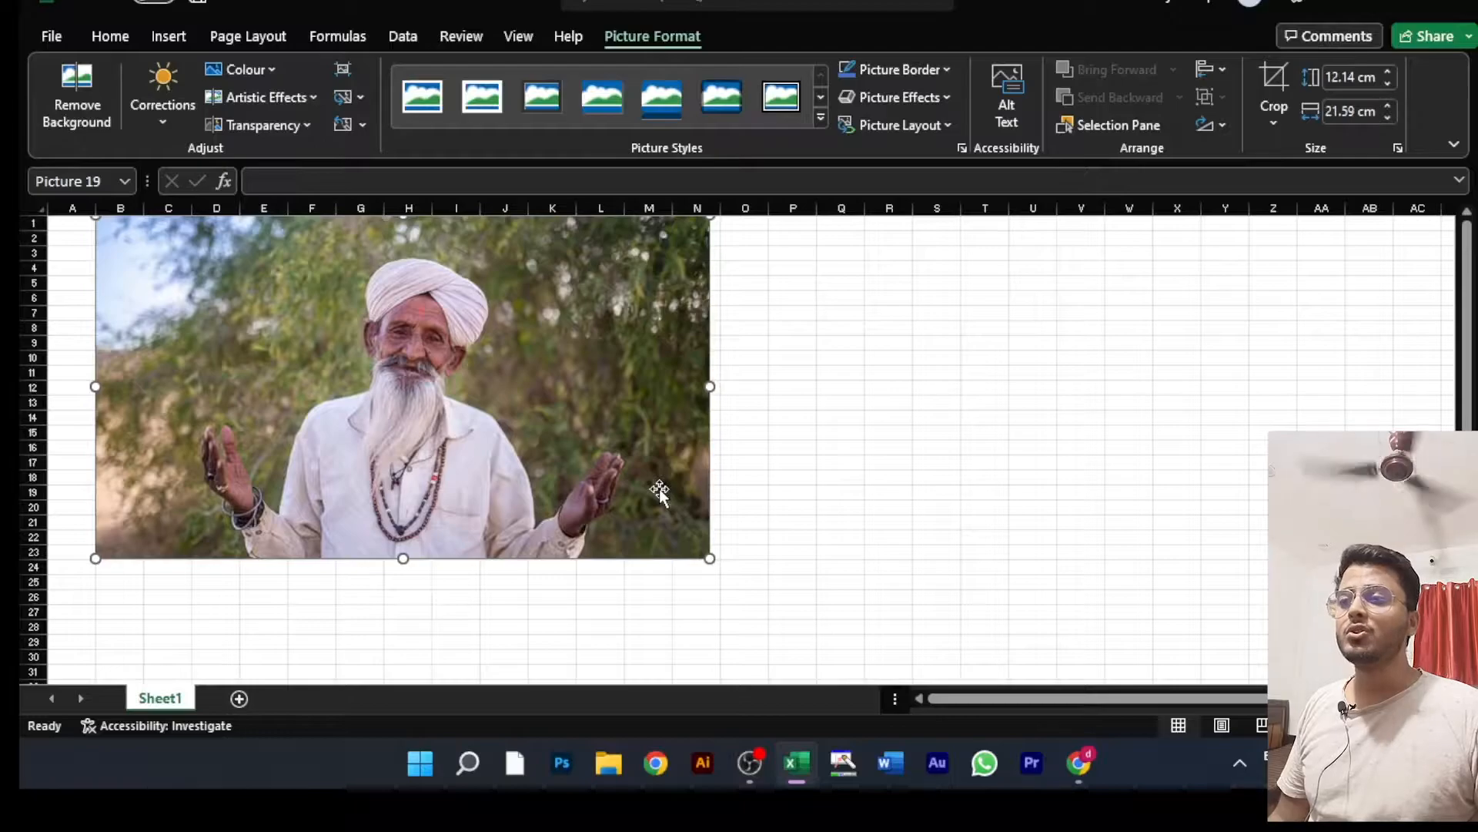
Step: Move the picture to start near cell D2 and stretch it to about 24.4 cm wide by 7.7 cm high
{"action": "left_click_drag", "start_coordinate": [480, 351], "coordinate": [613, 370]}
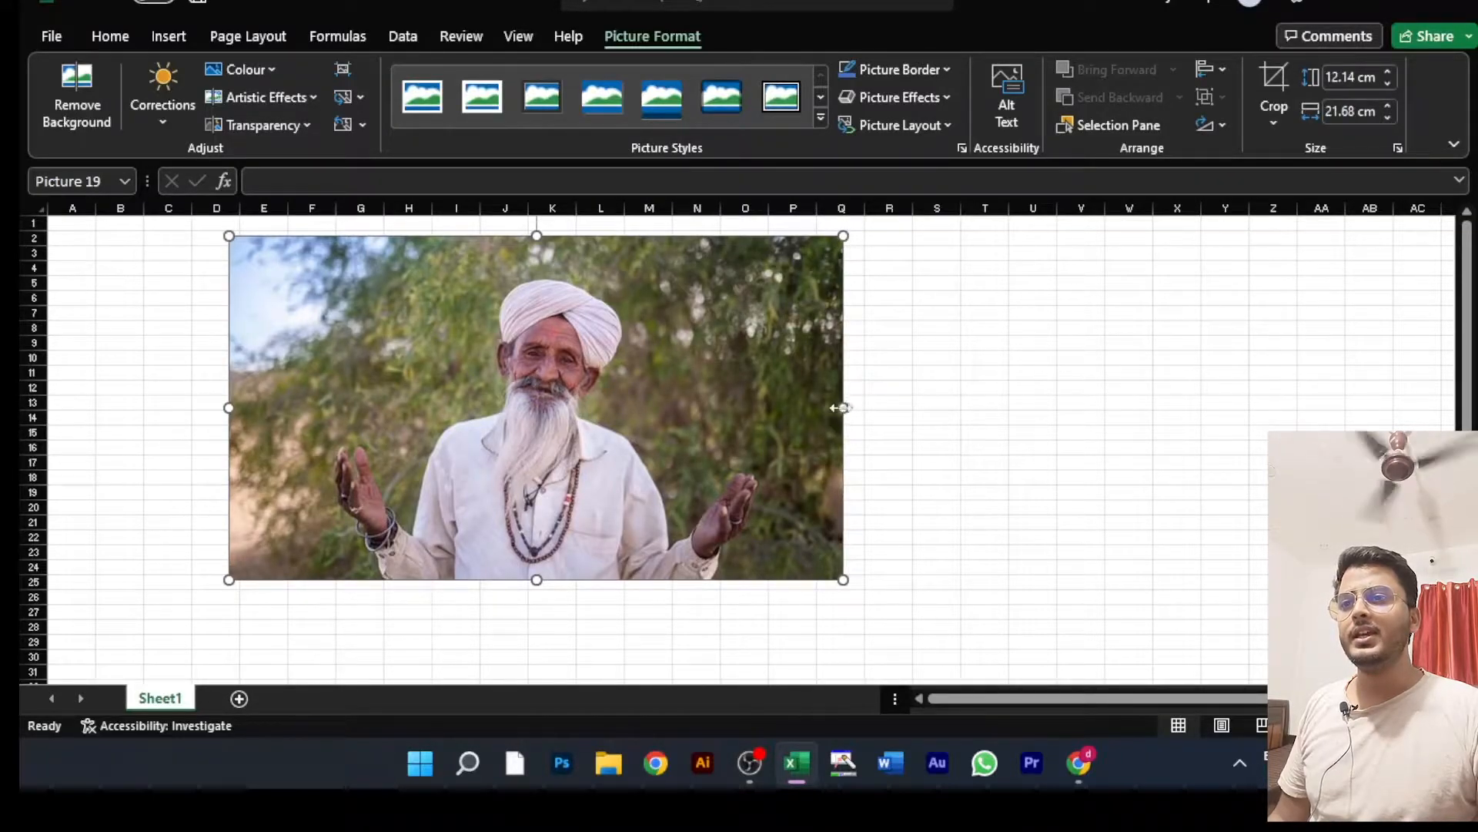
{"action": "left_click_drag", "start_coordinate": [842, 579], "coordinate": [539, 362]}
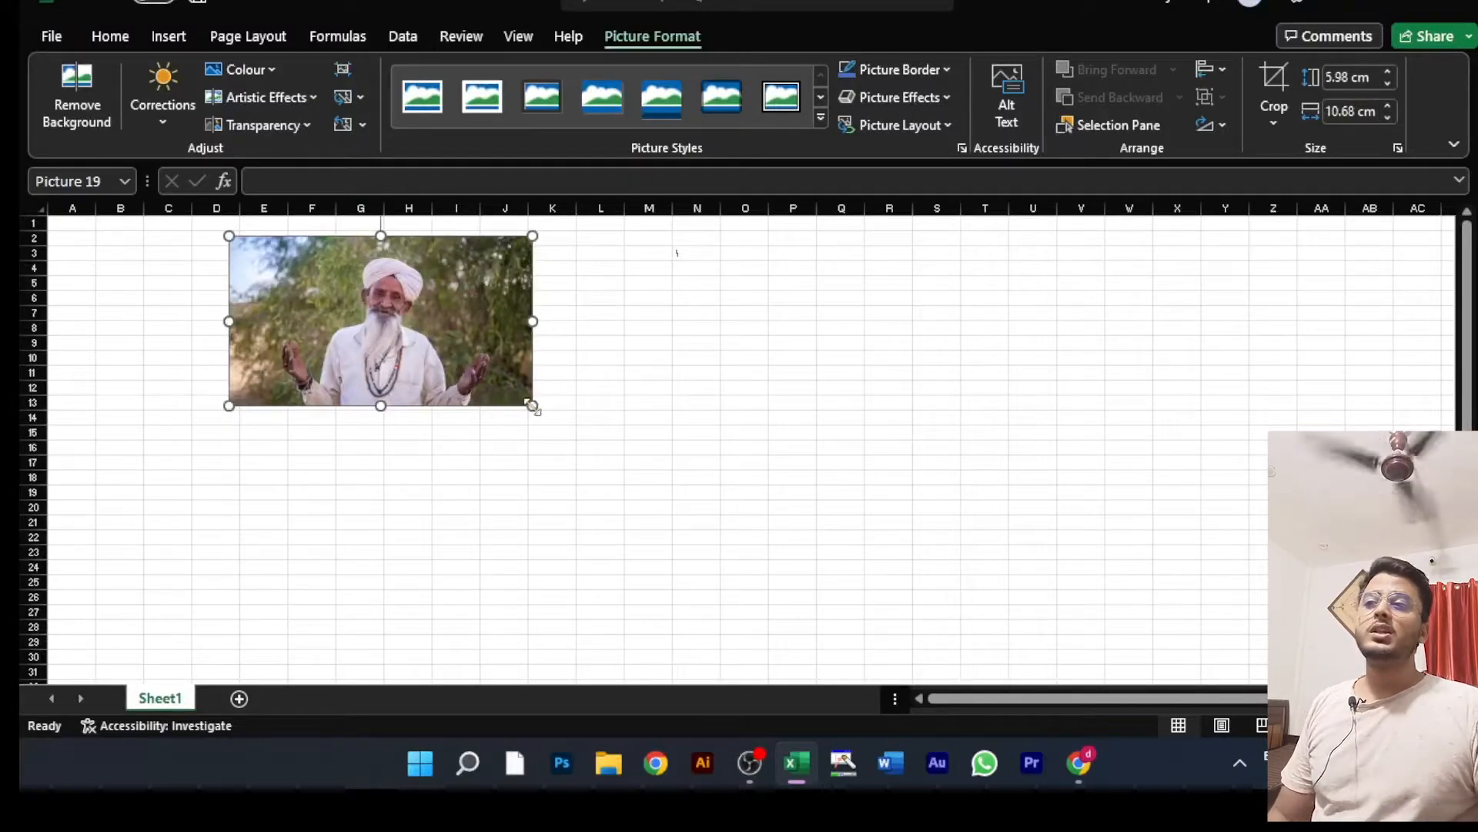
{"action": "left_click_drag", "start_coordinate": [532, 406], "coordinate": [650, 459]}
{"action": "left_click_drag", "start_coordinate": [621, 345], "coordinate": [921, 349]}
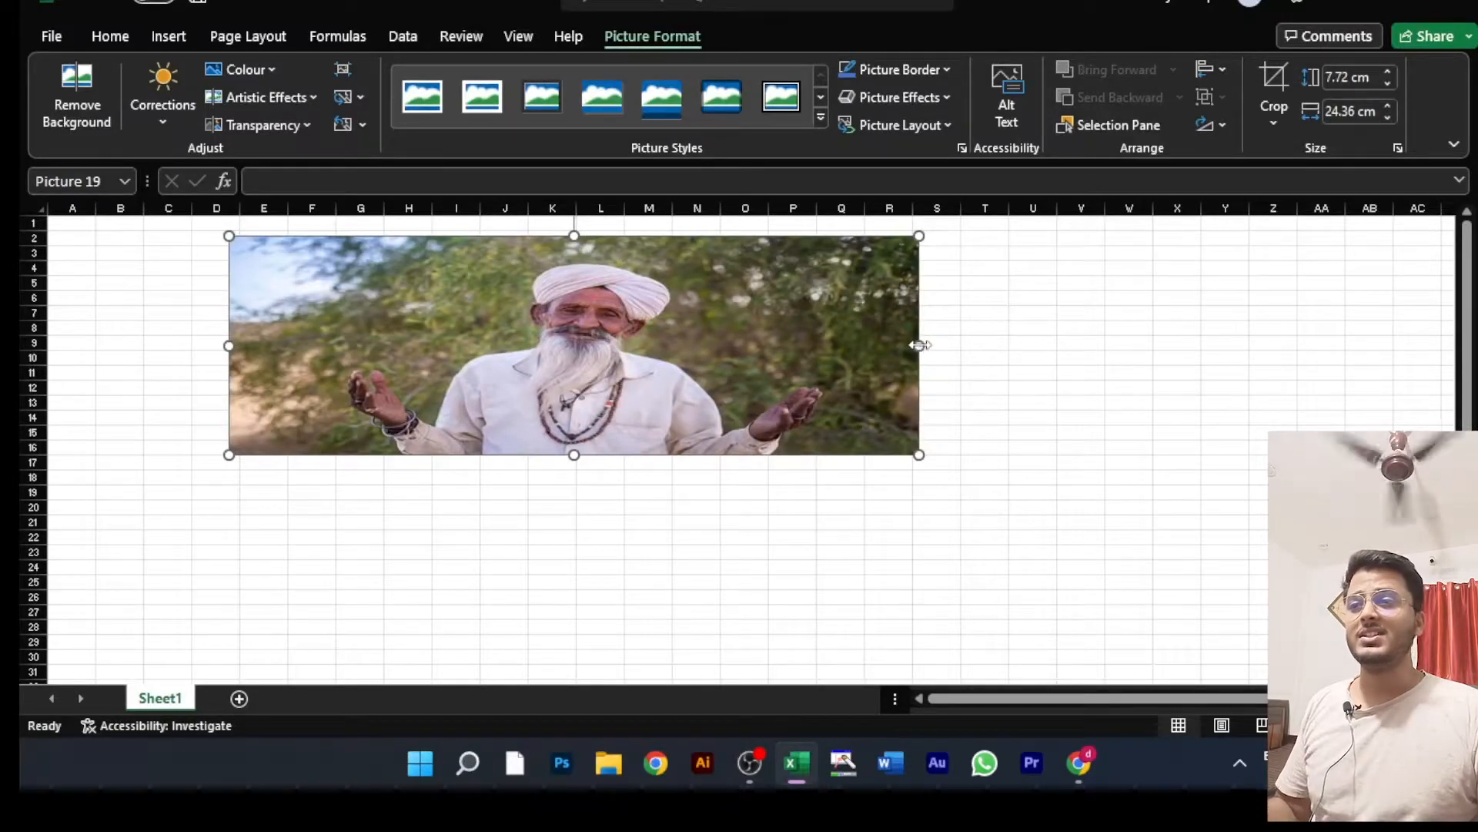
{"action": "mouse_move", "coordinate": [919, 345]}
{"action": "left_mouse_down"}
{"action": "mouse_move", "coordinate": [1259, 347]}
{"action": "mouse_move", "coordinate": [934, 324]}
{"action": "mouse_move", "coordinate": [921, 345]}
{"action": "left_mouse_up"}
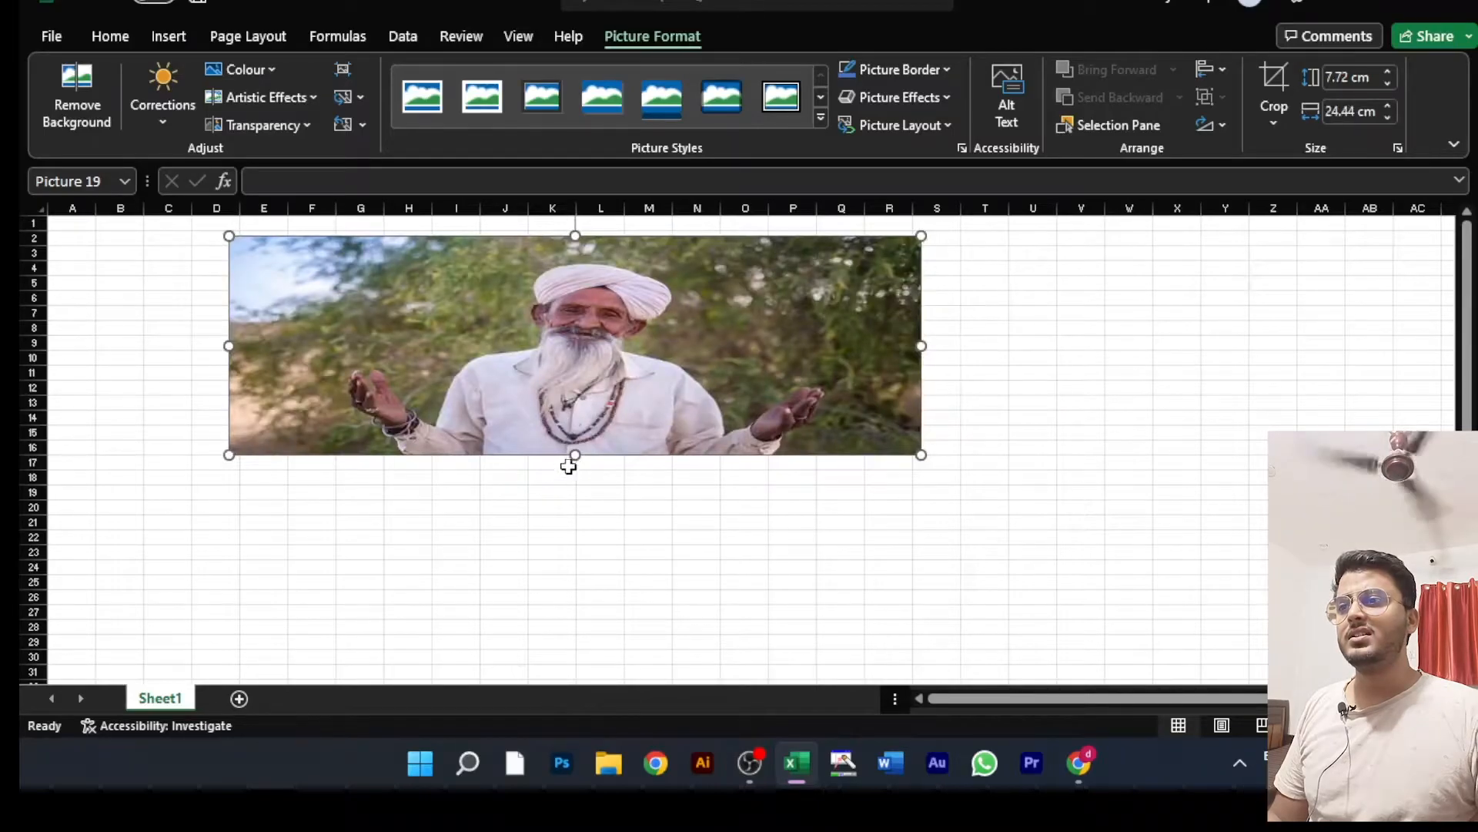
Step: Resize the picture to natural proportions, about 11.8 cm wide by 6.2 cm high, and place it near cell A1
{"action": "left_click_drag", "start_coordinate": [577, 456], "coordinate": [581, 416]}
{"action": "left_click_drag", "start_coordinate": [922, 418], "coordinate": [676, 355]}
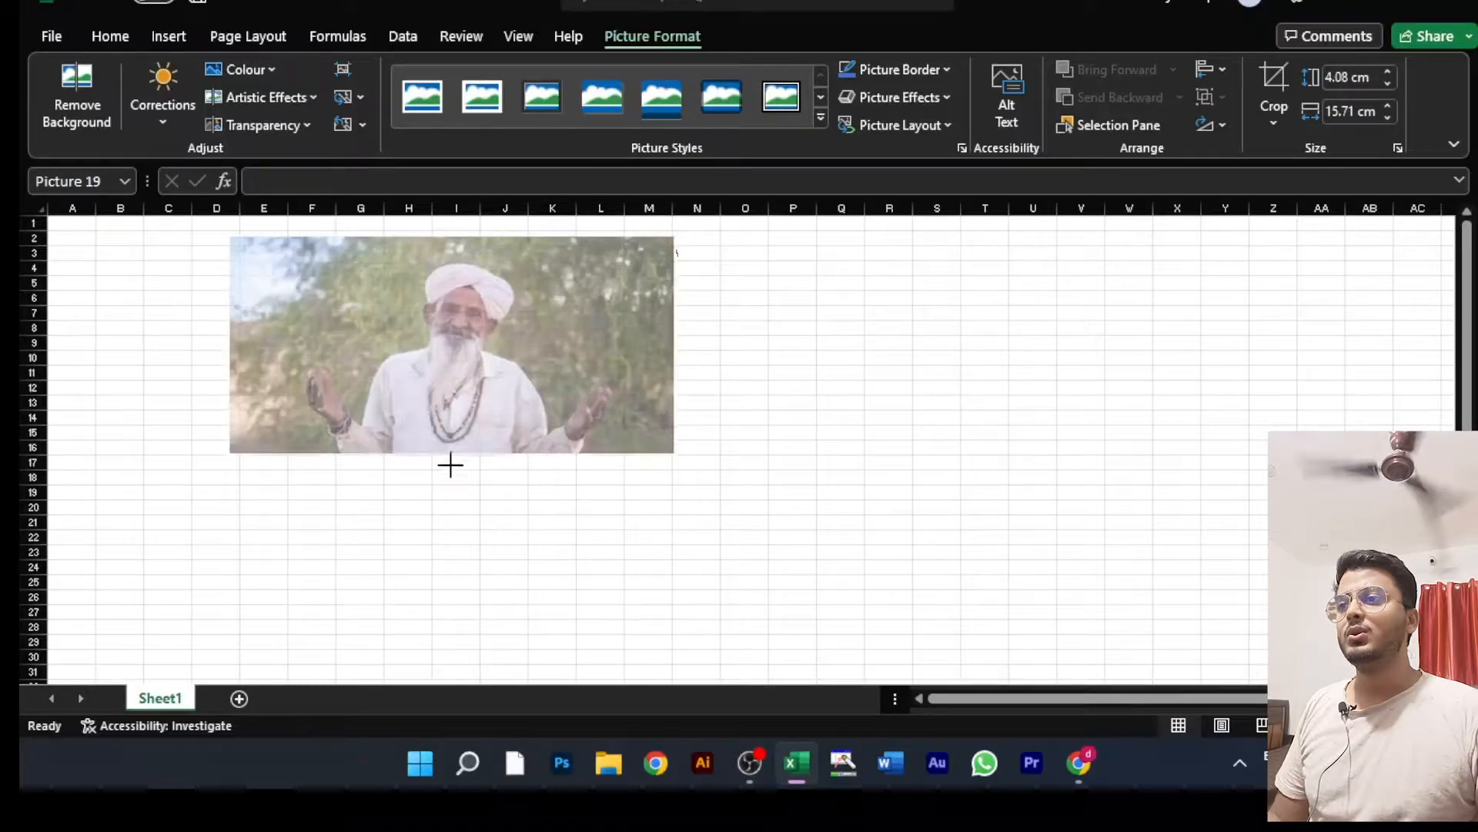
{"action": "left_click_drag", "start_coordinate": [450, 464], "coordinate": [452, 470]}
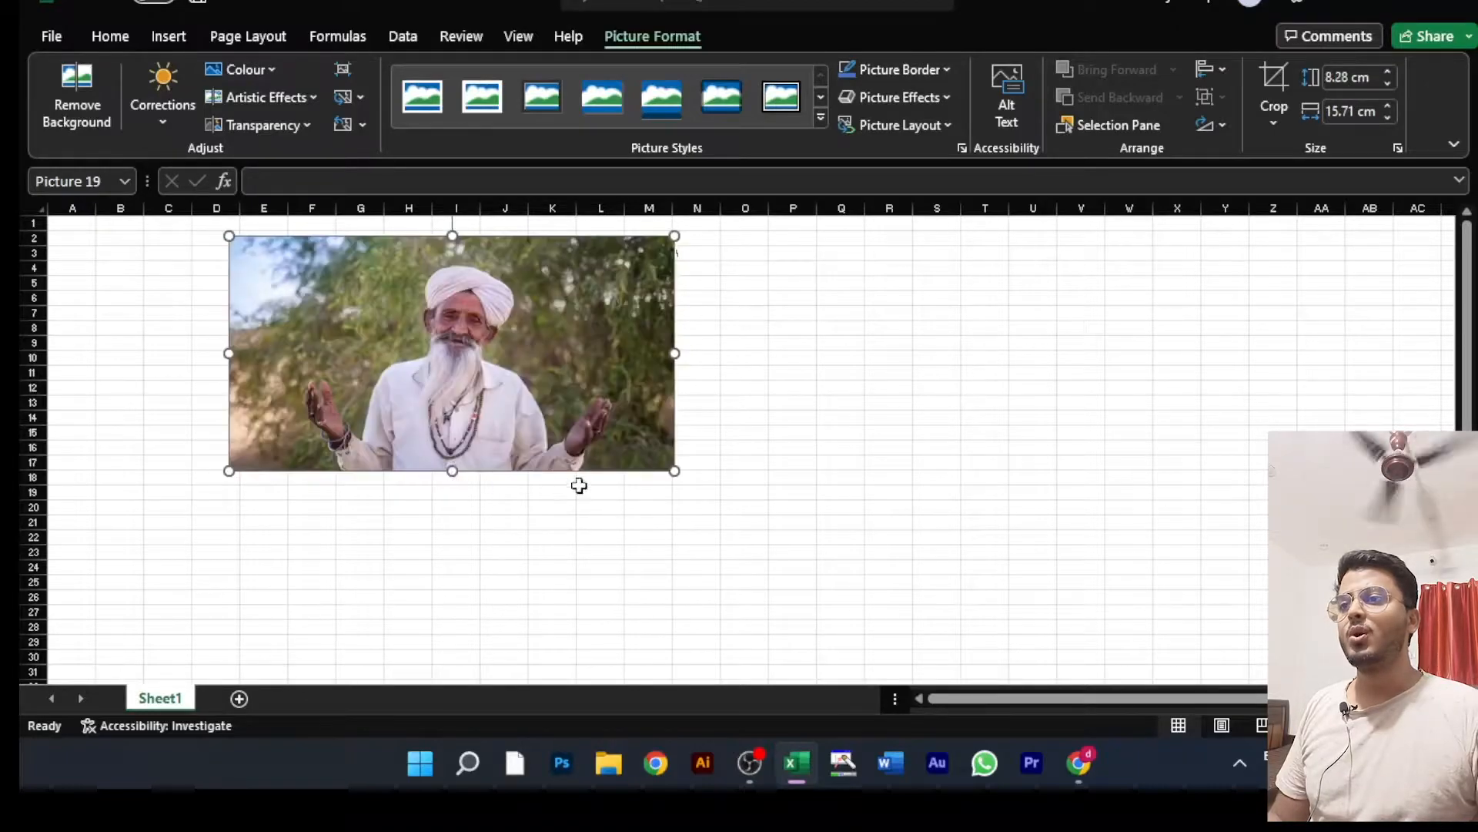
{"action": "left_click_drag", "start_coordinate": [674, 470], "coordinate": [532, 442]}
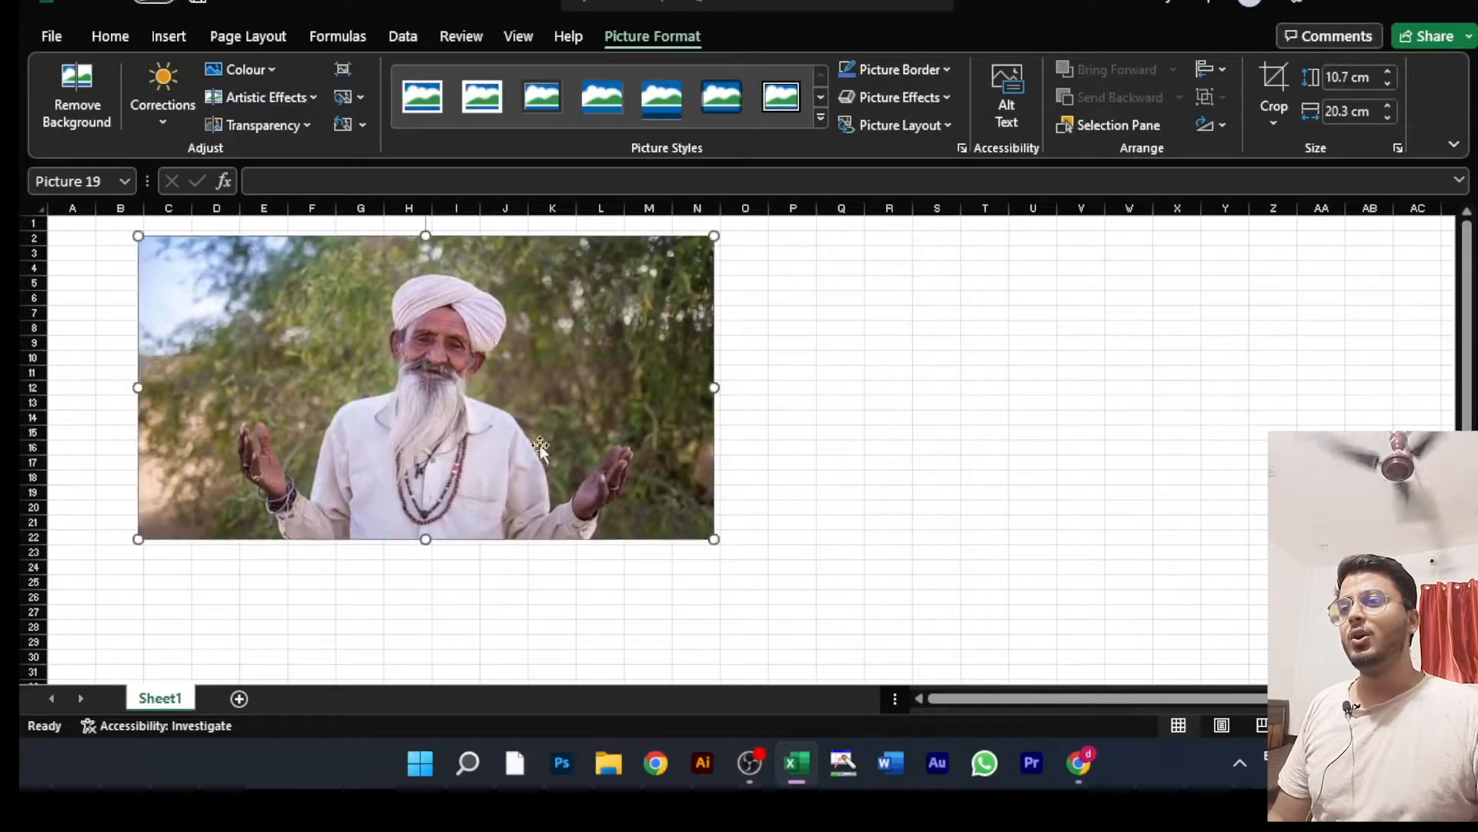
{"action": "left_click_drag", "start_coordinate": [714, 539], "coordinate": [472, 412]}
{"action": "left_click_drag", "start_coordinate": [315, 311], "coordinate": [248, 304]}
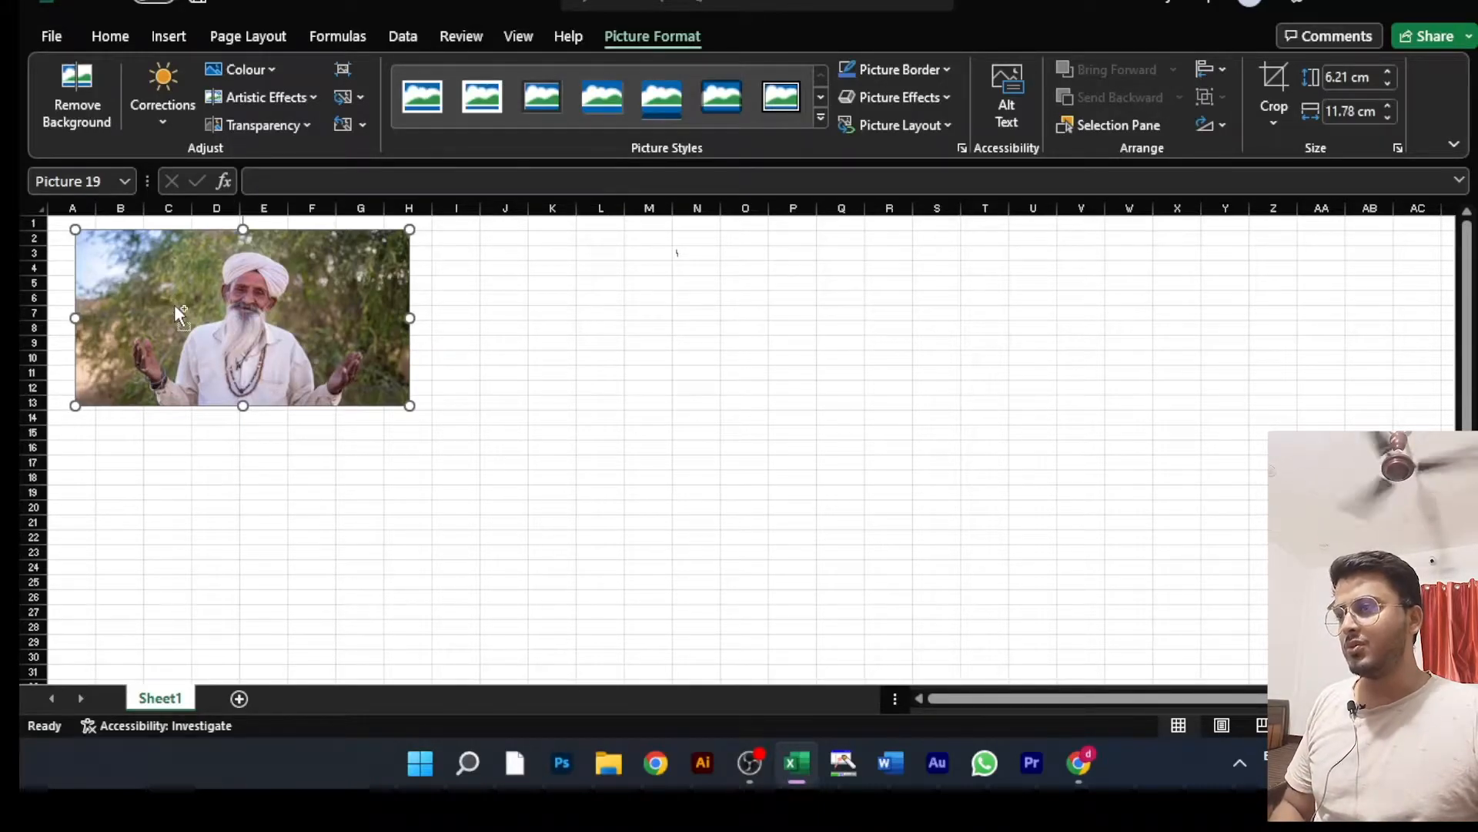
Step: Duplicate the picture three times, placing two copies beside it in a row and one copy below the original
{"action": "key", "text": "ctrl+c"}
{"action": "key", "text": "ctrl+v"}
{"action": "left_click_drag", "start_coordinate": [209, 298], "coordinate": [561, 308]}
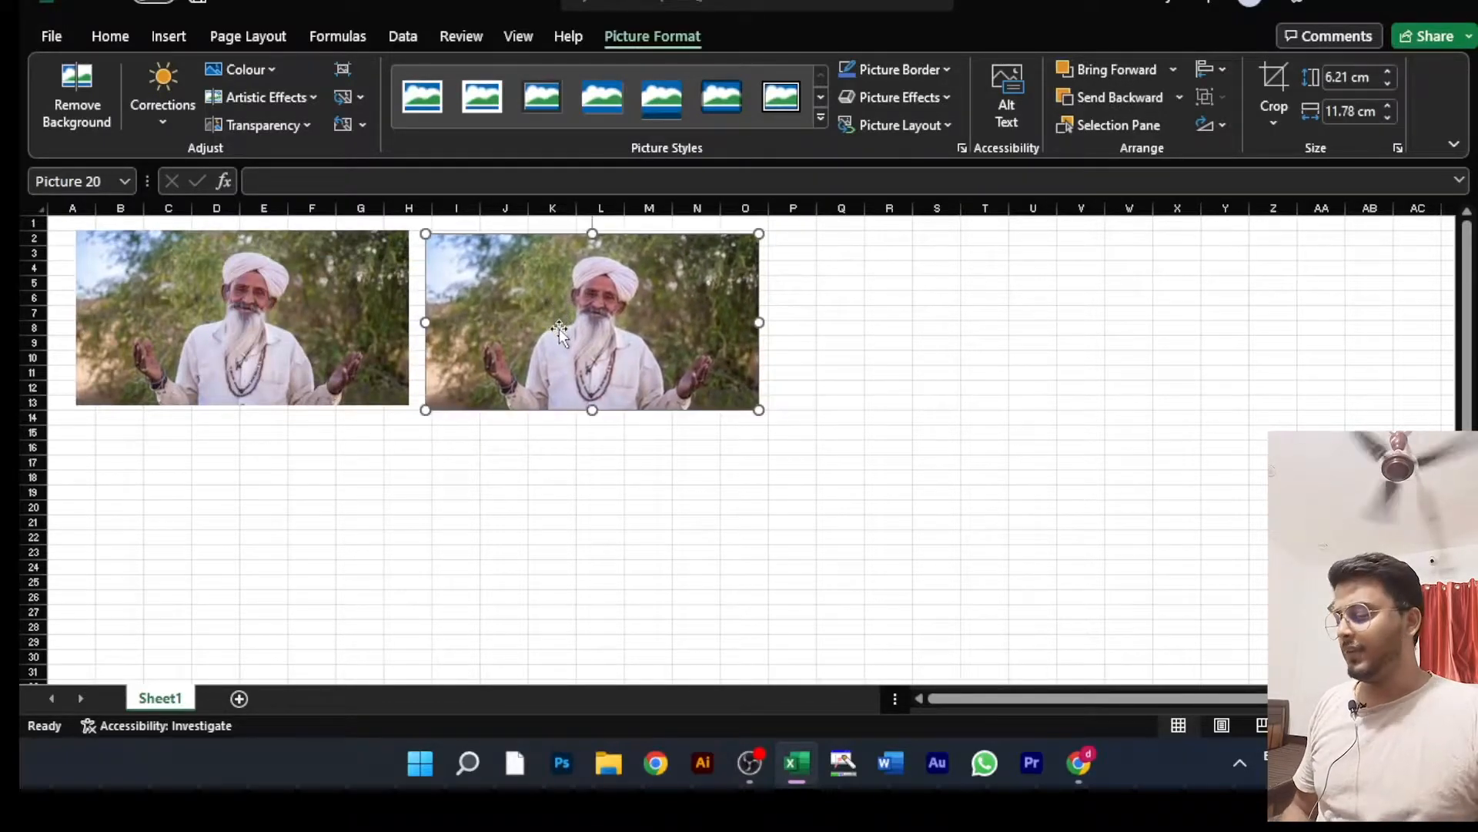
{"action": "key", "text": "ctrl+v"}
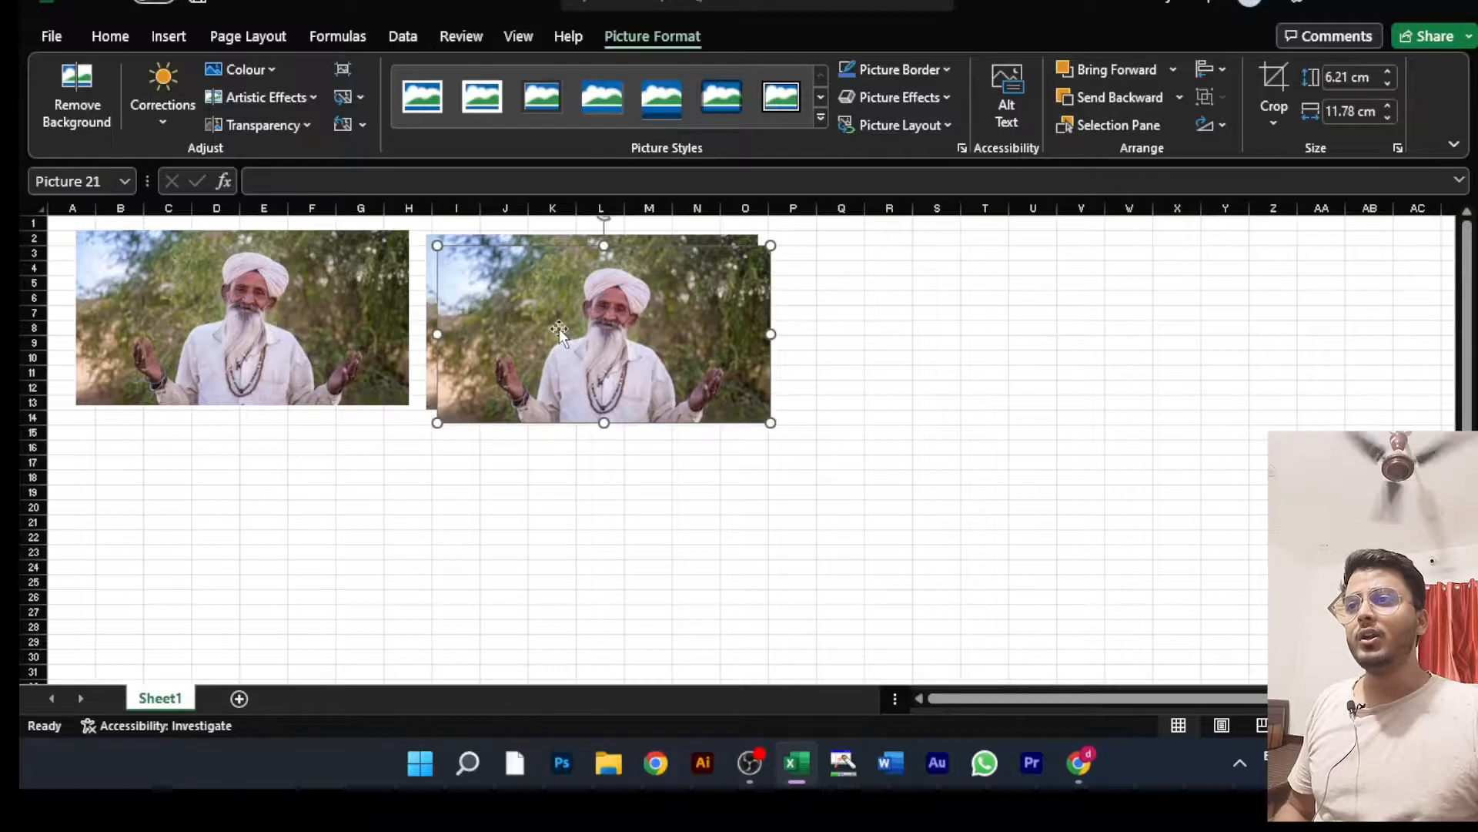
{"action": "left_click_drag", "start_coordinate": [559, 328], "coordinate": [151, 502]}
{"action": "key", "text": "ctrl+v"}
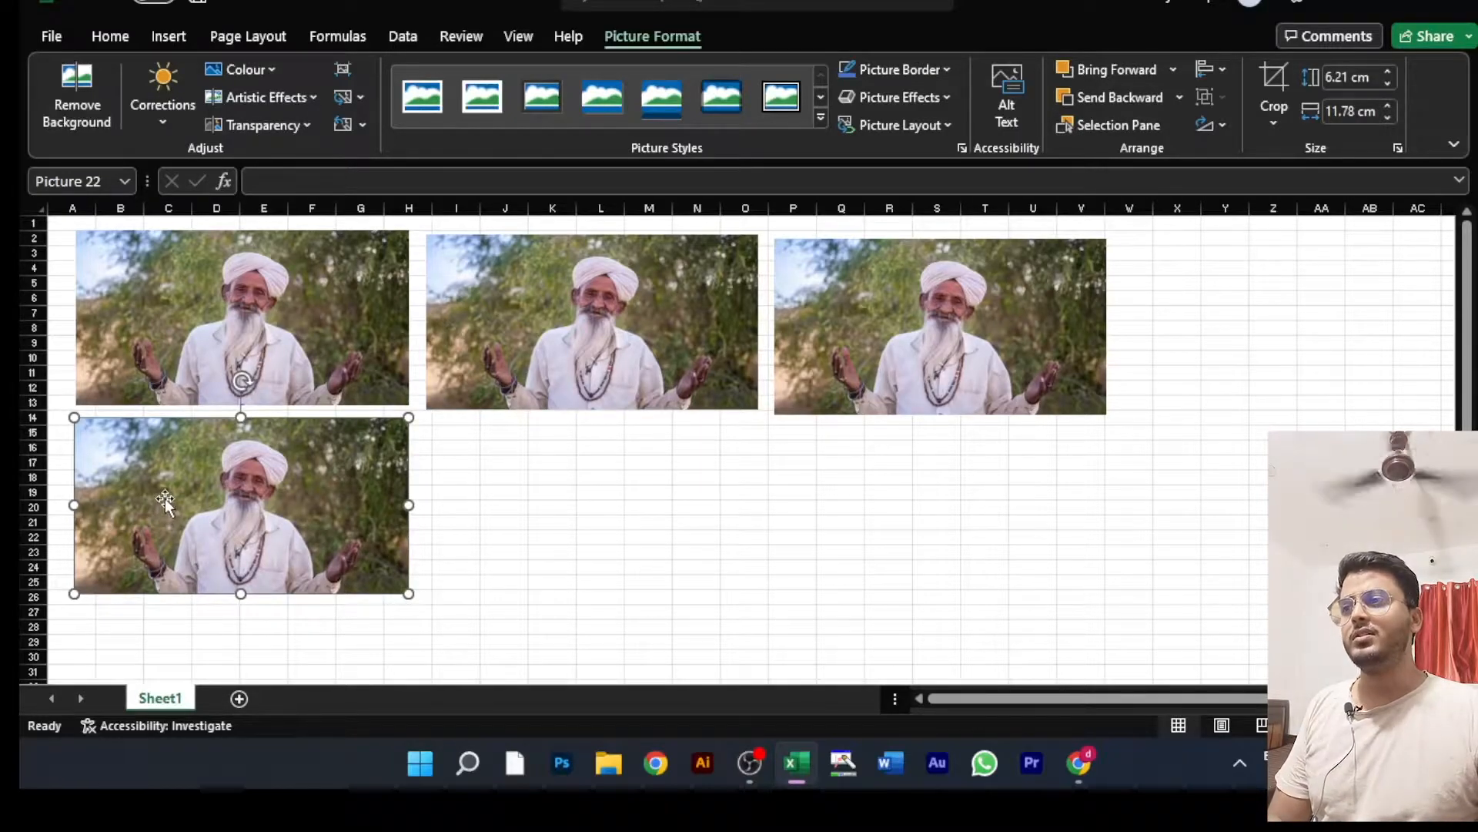
Step: Delete all three copies of the picture, leaving only the original on the sheet
{"action": "key", "text": "Delete"}
{"action": "left_click", "coordinate": [964, 358]}
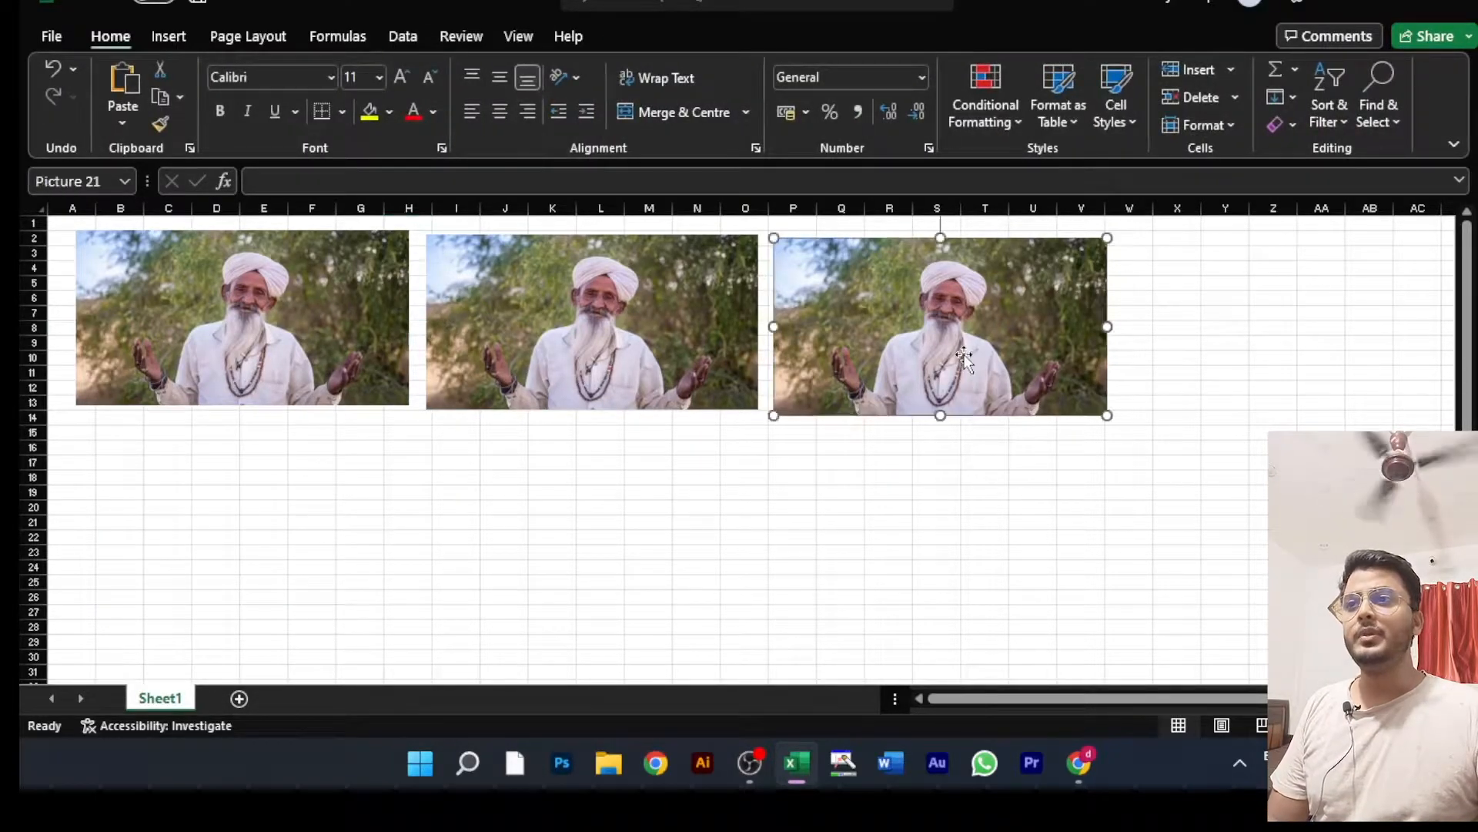
{"action": "key", "text": "Delete"}
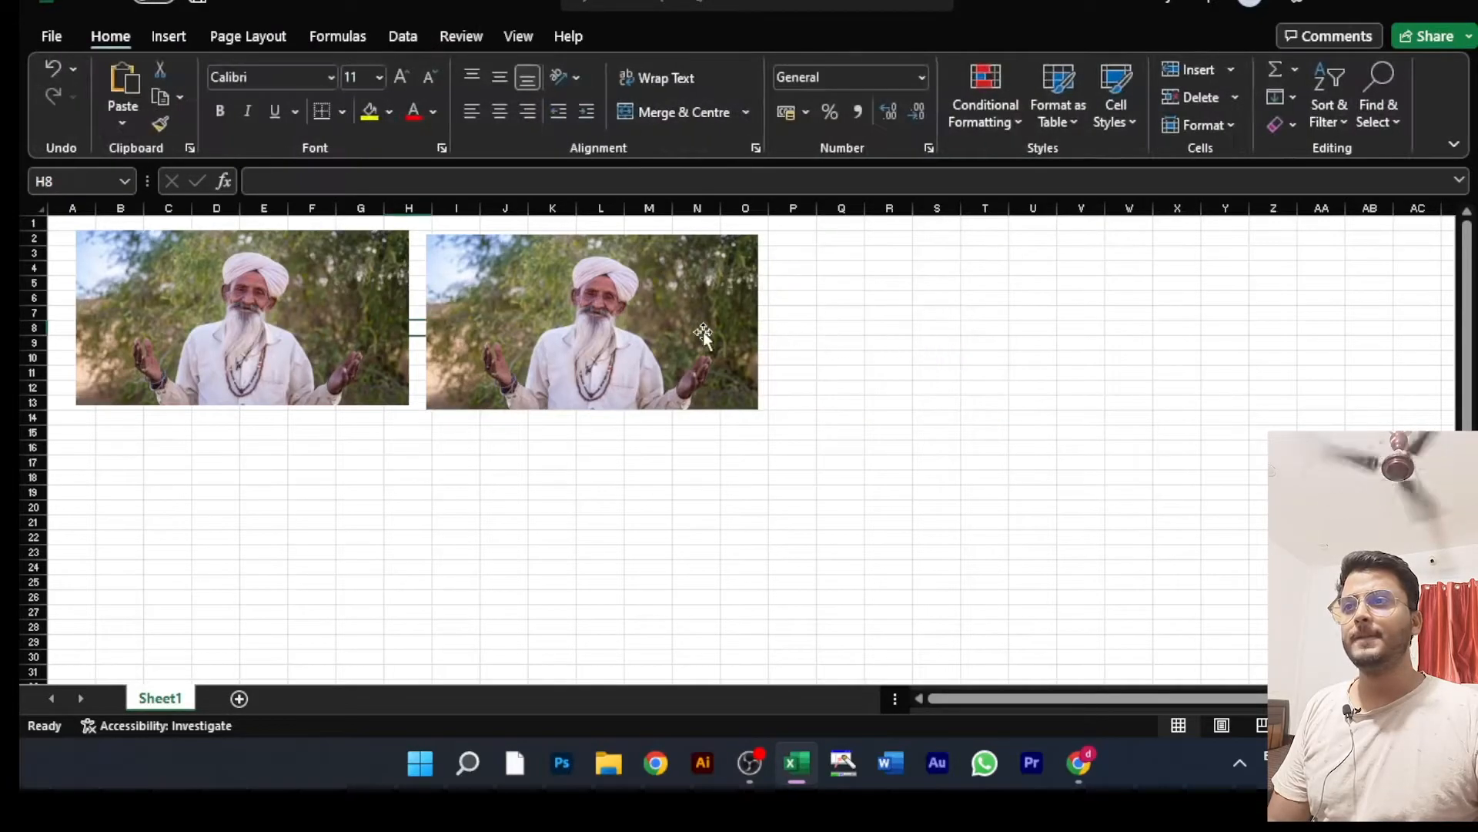
{"action": "left_click", "coordinate": [639, 336]}
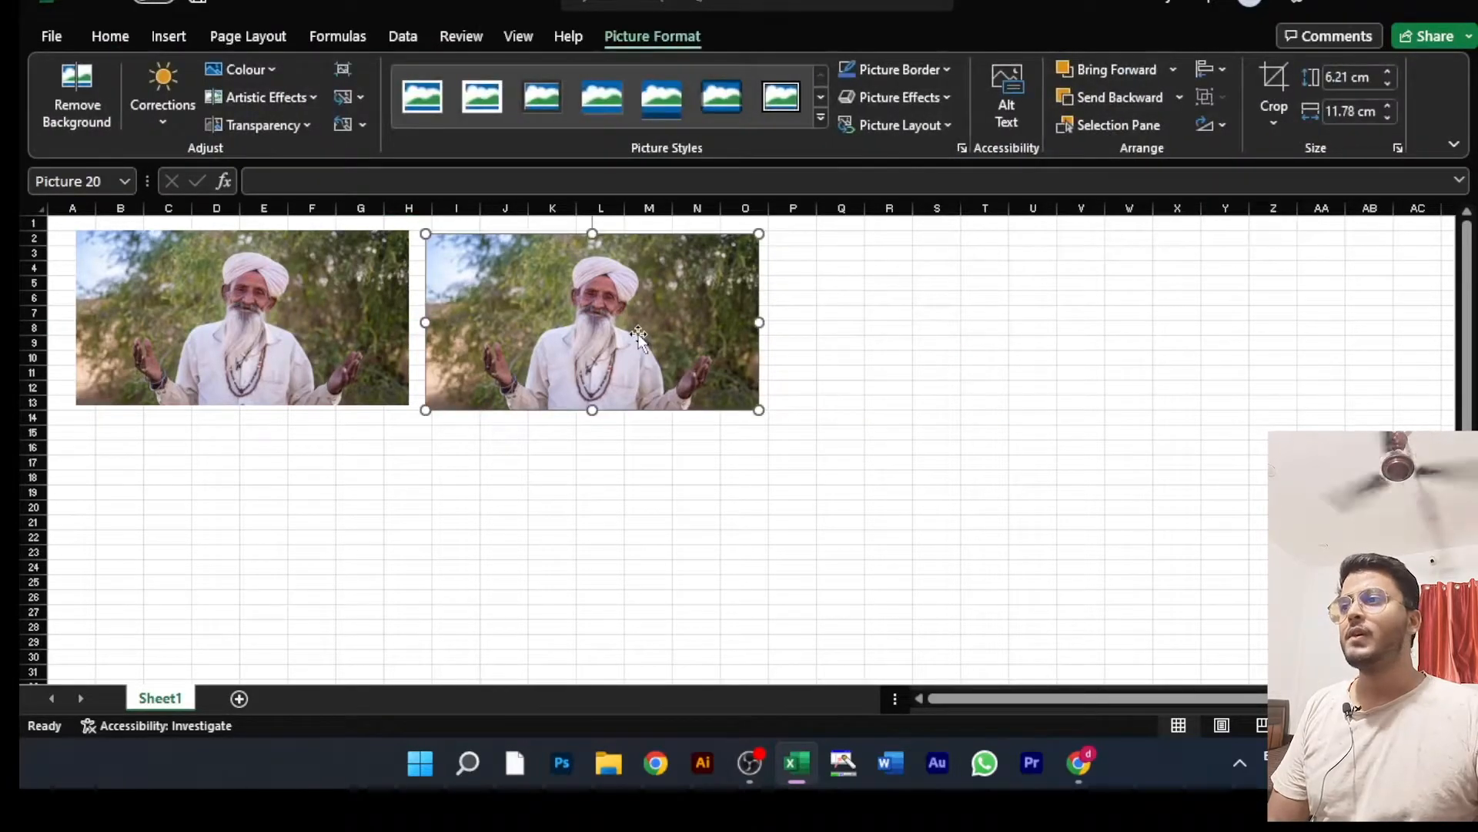
{"action": "key", "text": "Delete"}
Step: Move the original picture to the edge of column A and place a copy beside it across columns H to O
{"action": "mouse_move", "coordinate": [243, 345]}
{"action": "left_mouse_down"}
{"action": "mouse_move", "coordinate": [213, 371]}
{"action": "mouse_move", "coordinate": [220, 348]}
{"action": "left_mouse_up"}
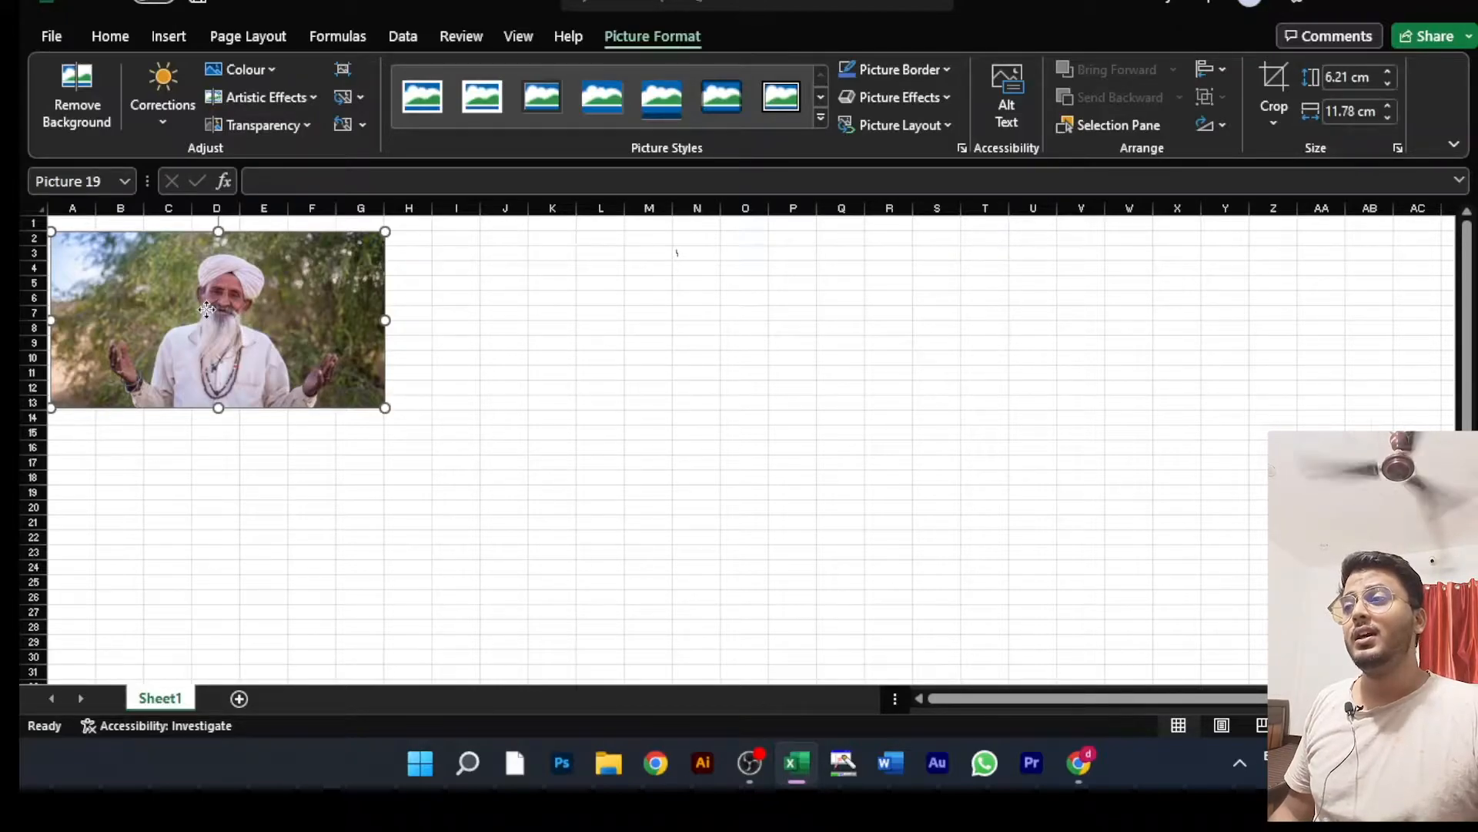
{"action": "left_click_drag", "start_coordinate": [206, 309], "coordinate": [571, 312]}
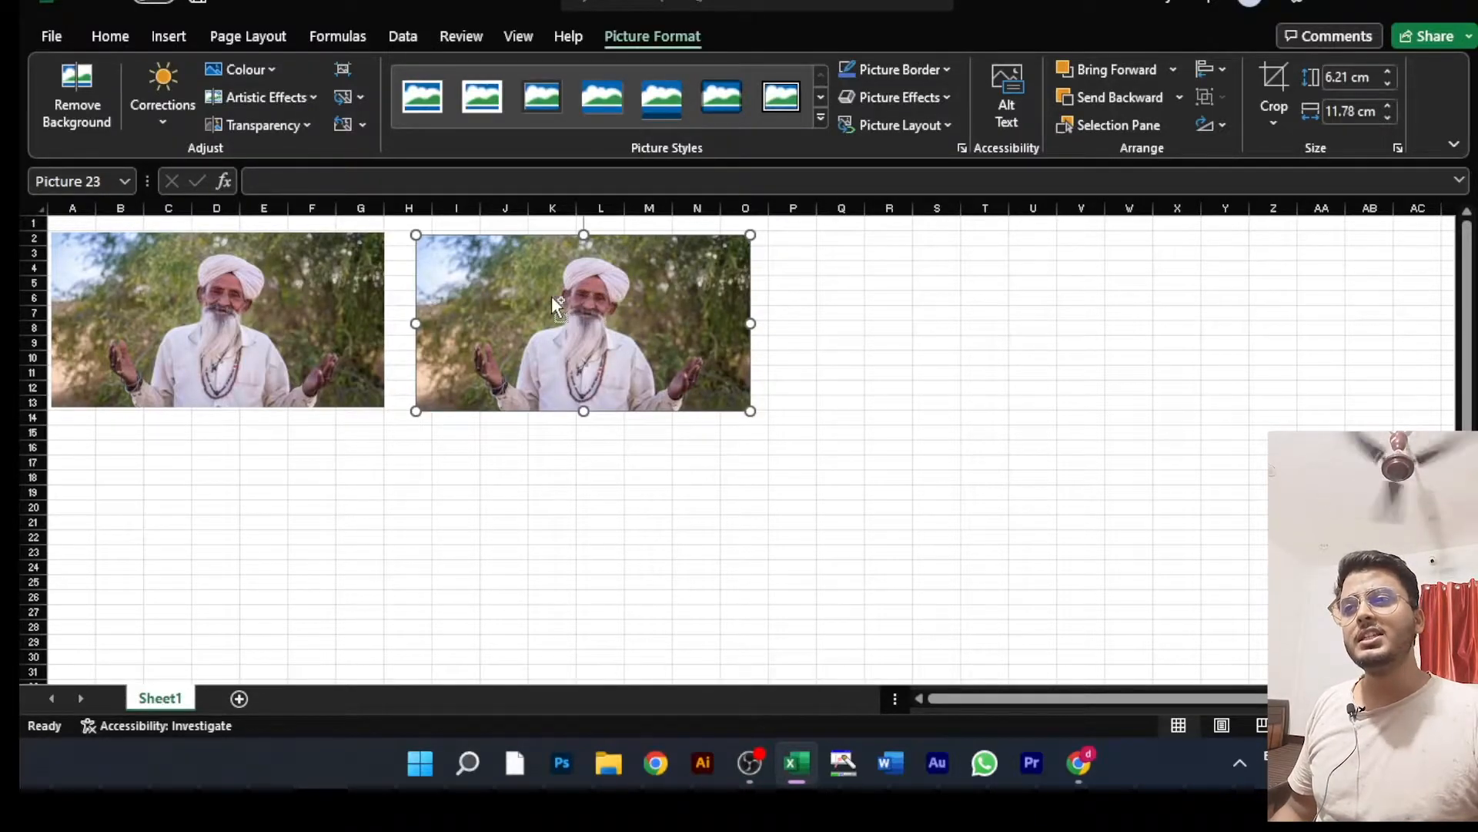
Step: Duplicate the picture across columns P to V, and try another copy below it before deleting that lower one
{"action": "left_click_drag", "start_coordinate": [551, 296], "coordinate": [914, 299]}
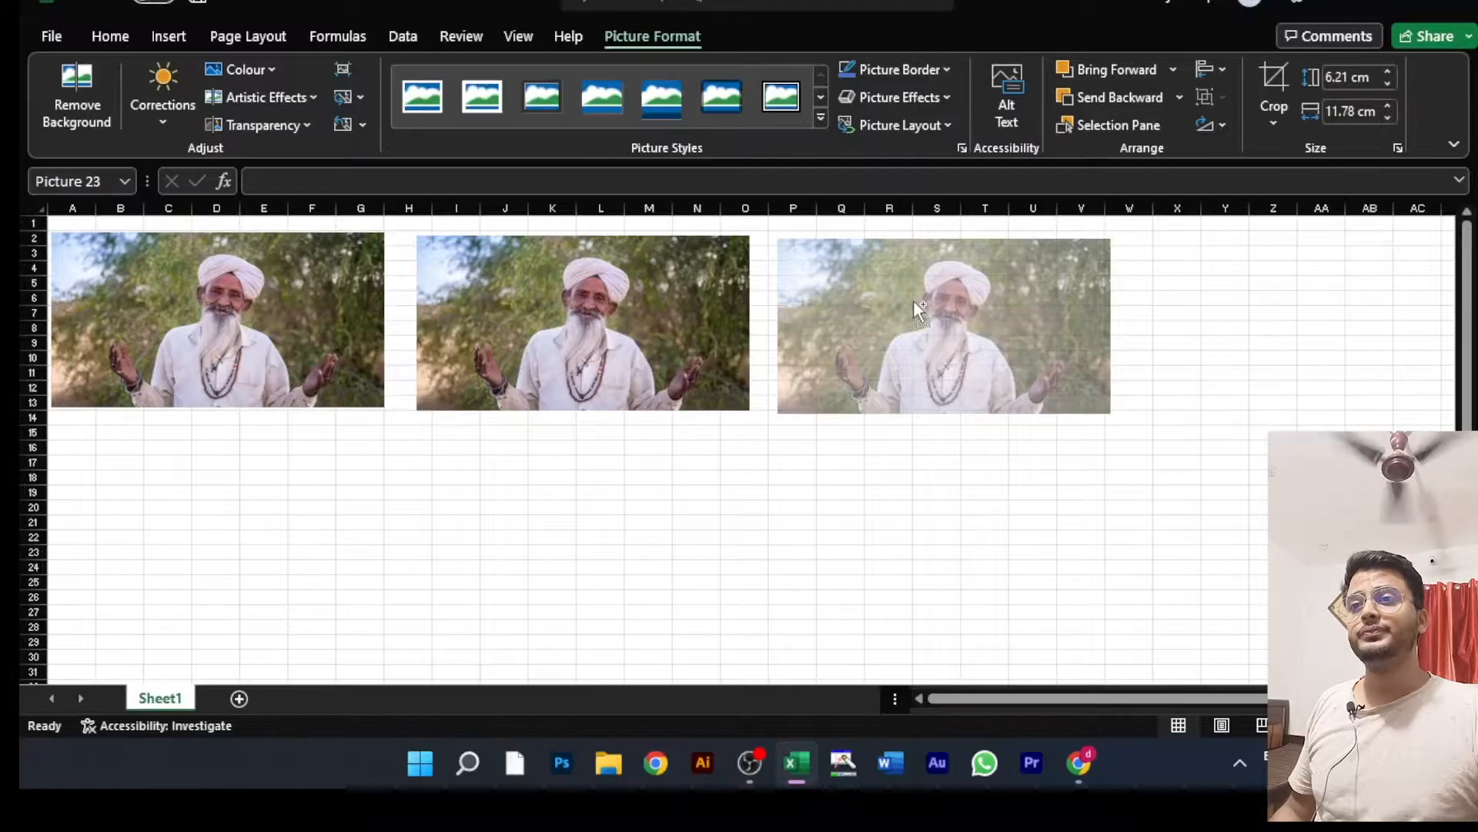
{"action": "left_click_drag", "start_coordinate": [913, 299], "coordinate": [912, 300]}
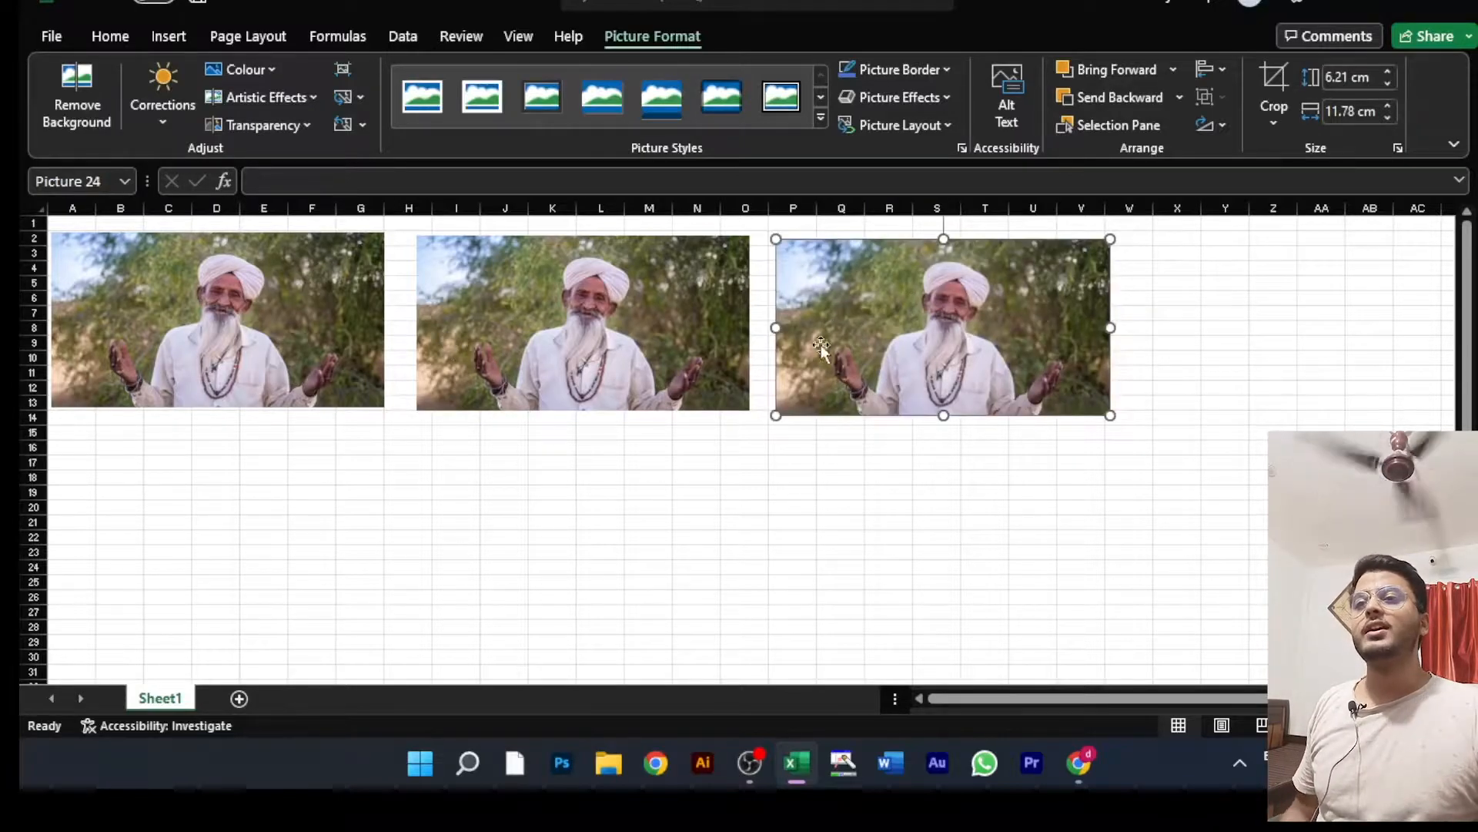
{"action": "left_click_drag", "start_coordinate": [869, 350], "coordinate": [847, 544]}
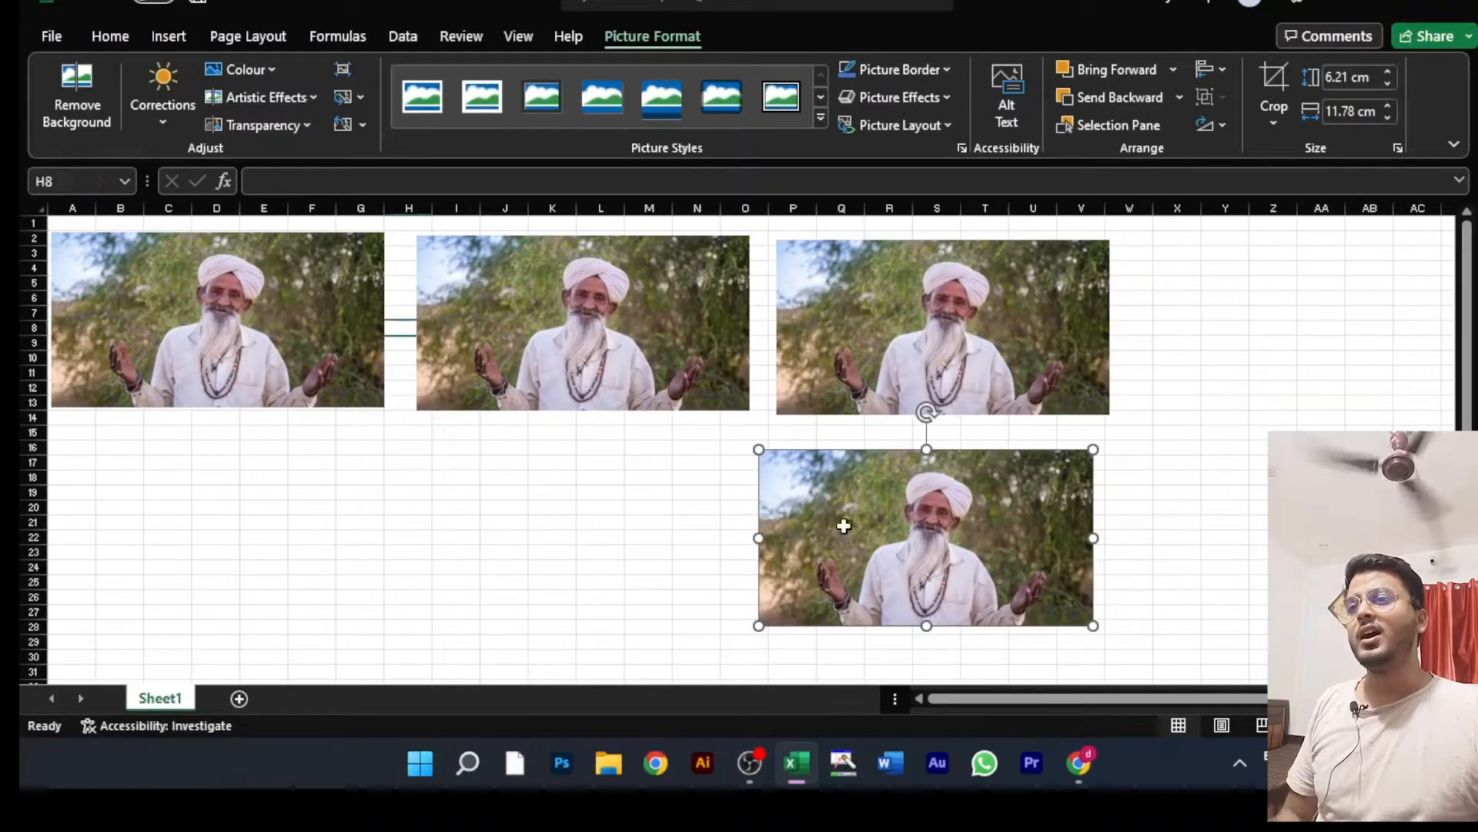
{"action": "key", "text": "Delete"}
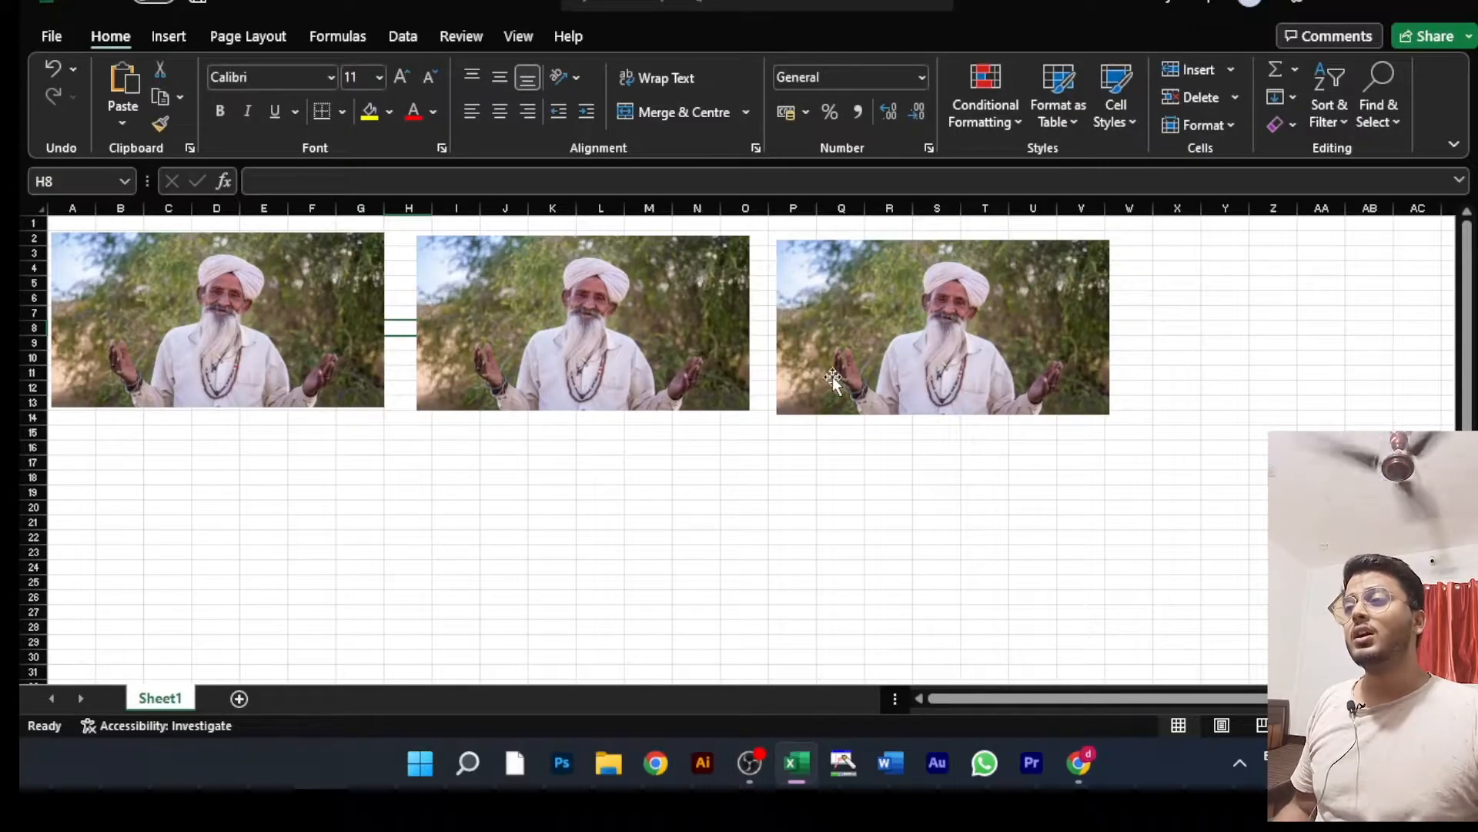
Step: Select all three pictures in the row together and duplicate them as a second row across rows 15 to 26
{"action": "left_click", "coordinate": [299, 308]}
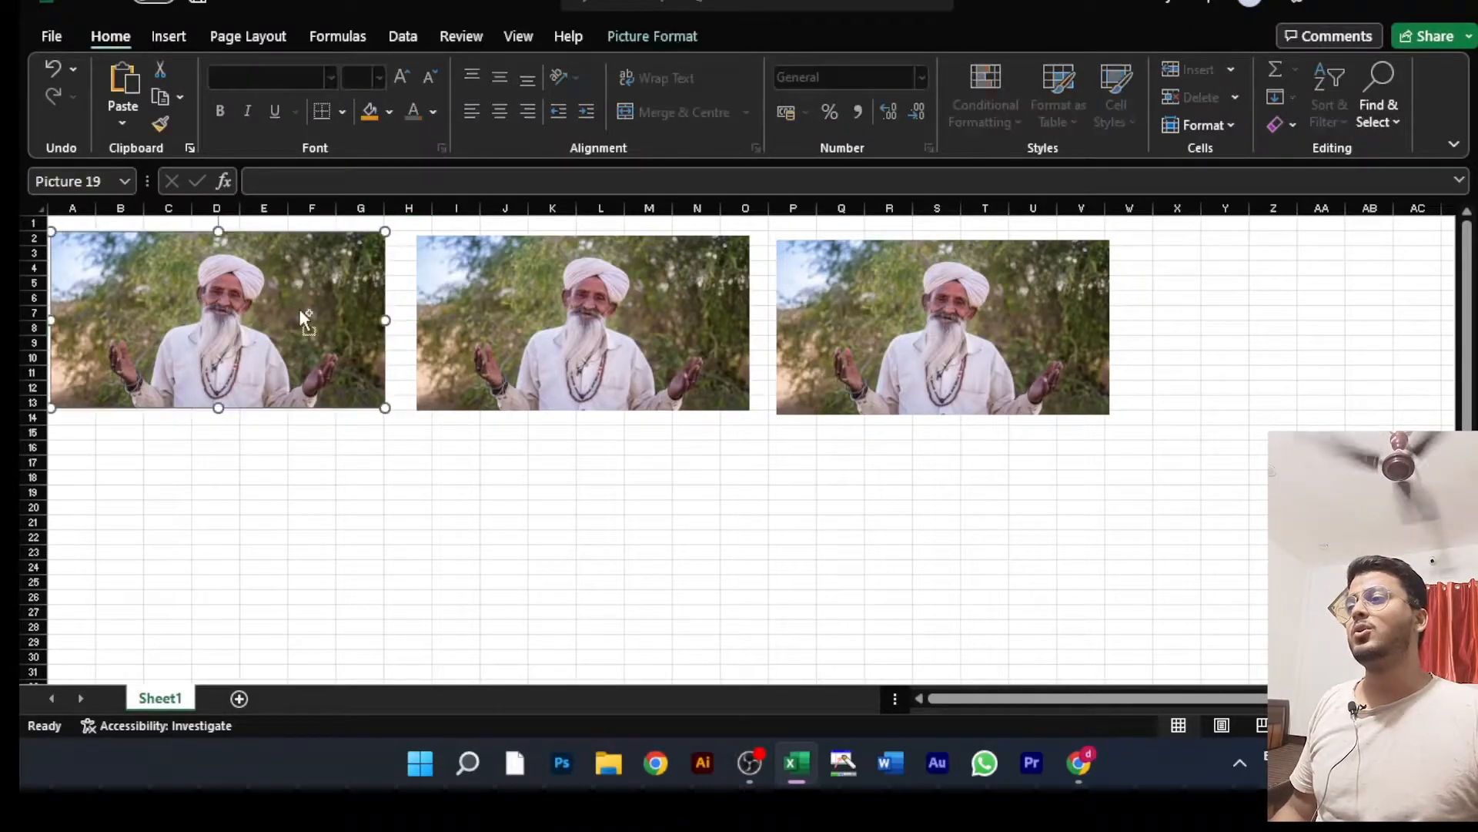
{"action": "left_click", "coordinate": [513, 294], "text": "ctrl"}
{"action": "left_click", "coordinate": [847, 303], "text": "ctrl"}
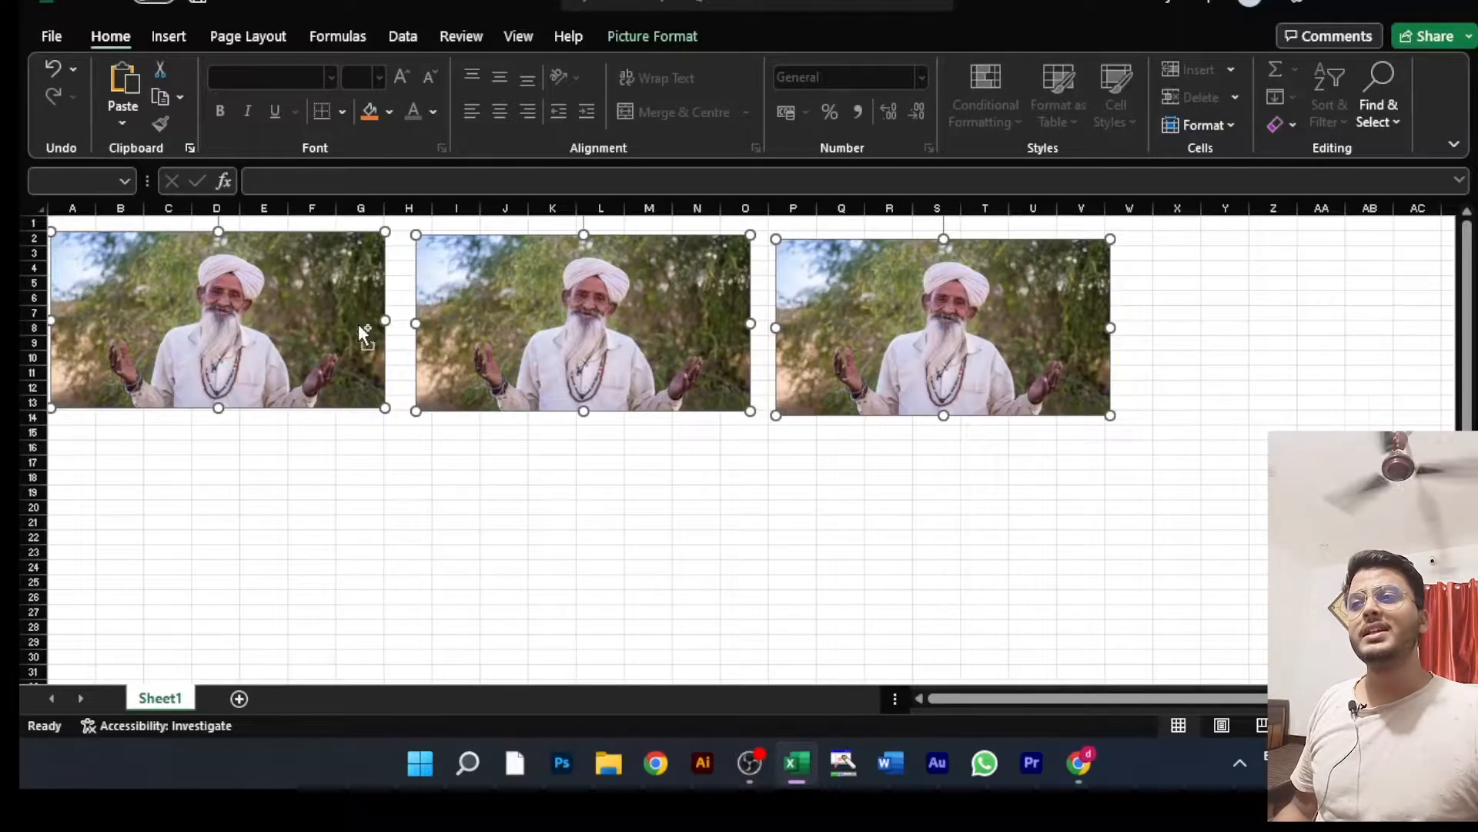
{"action": "left_click_drag", "start_coordinate": [533, 288], "coordinate": [534, 482]}
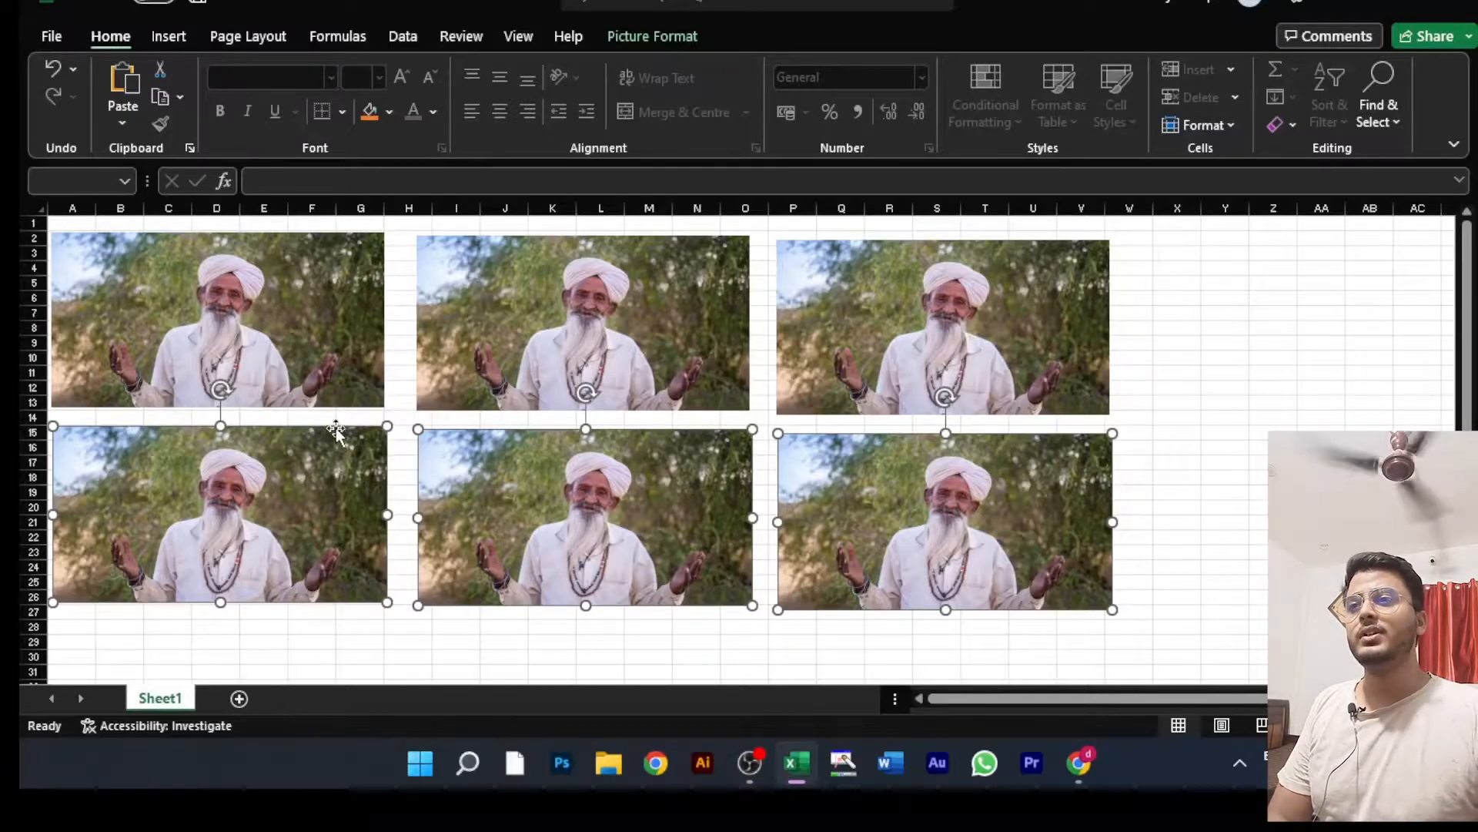
Step: Delete the lower row and the two copies beside the original, and move the remaining picture to about rows 4 to 15
{"action": "key", "text": "Delete"}
{"action": "left_click", "coordinate": [978, 343]}
{"action": "key", "text": "Delete"}
{"action": "left_click", "coordinate": [561, 380]}
{"action": "key", "text": "Delete"}
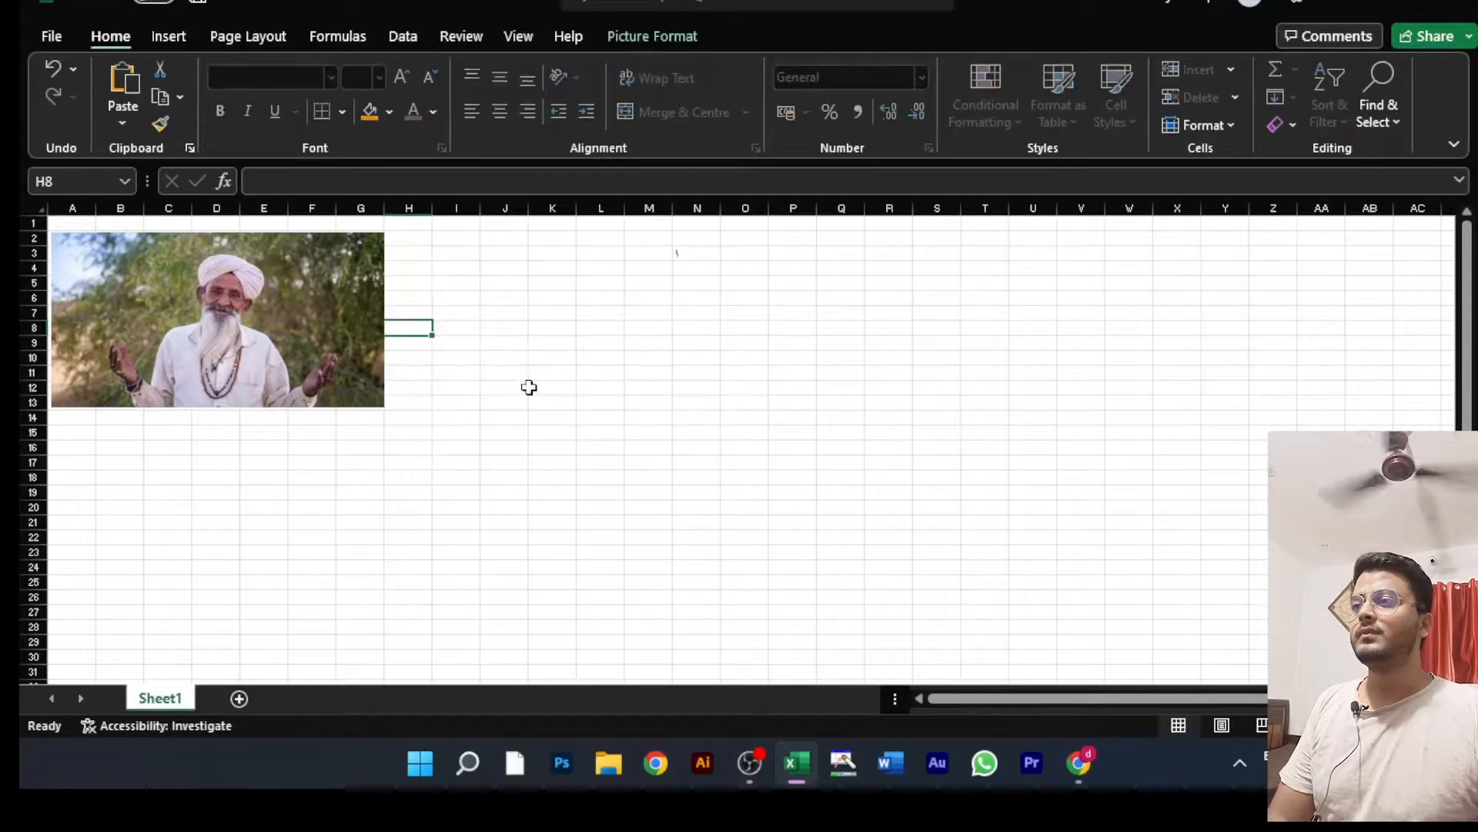
{"action": "left_click_drag", "start_coordinate": [267, 320], "coordinate": [300, 363]}
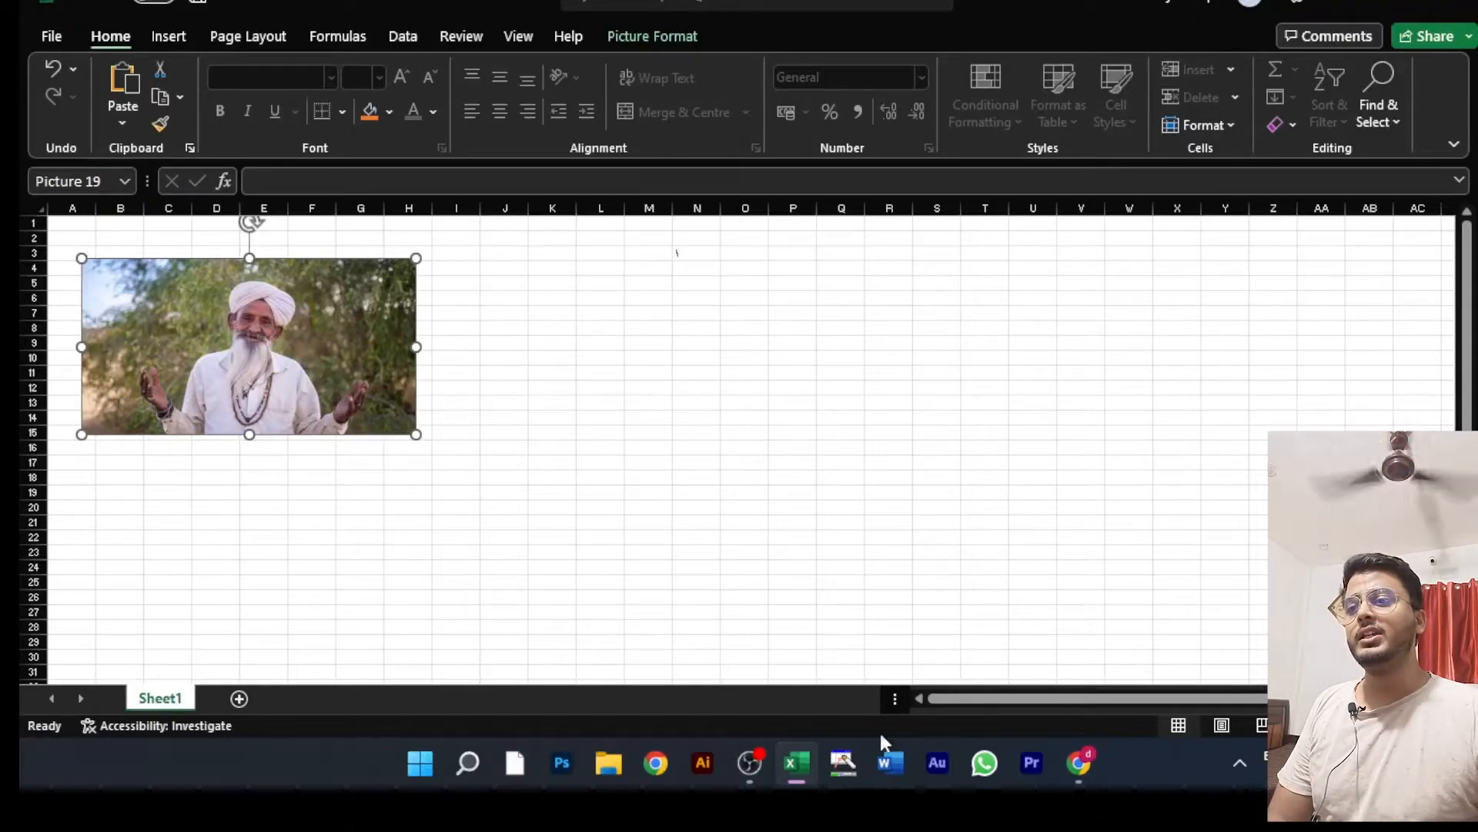
Step: Switch to the screen annotation tool and draw a blue rectangle around the Picture Format tab name
{"action": "left_click", "coordinate": [840, 766]}
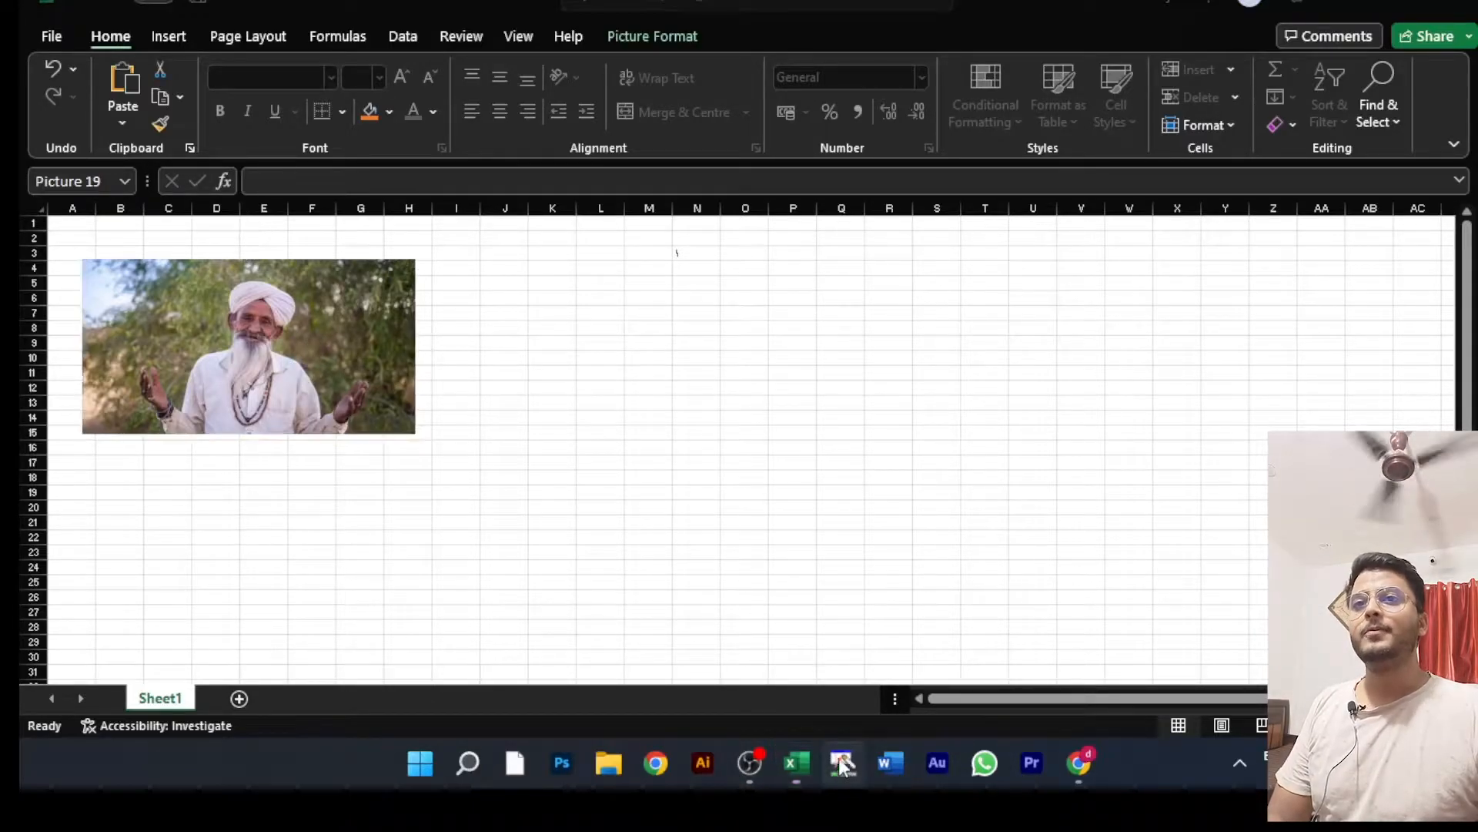
{"action": "left_click", "coordinate": [1107, 34]}
{"action": "left_click", "coordinate": [1256, 63]}
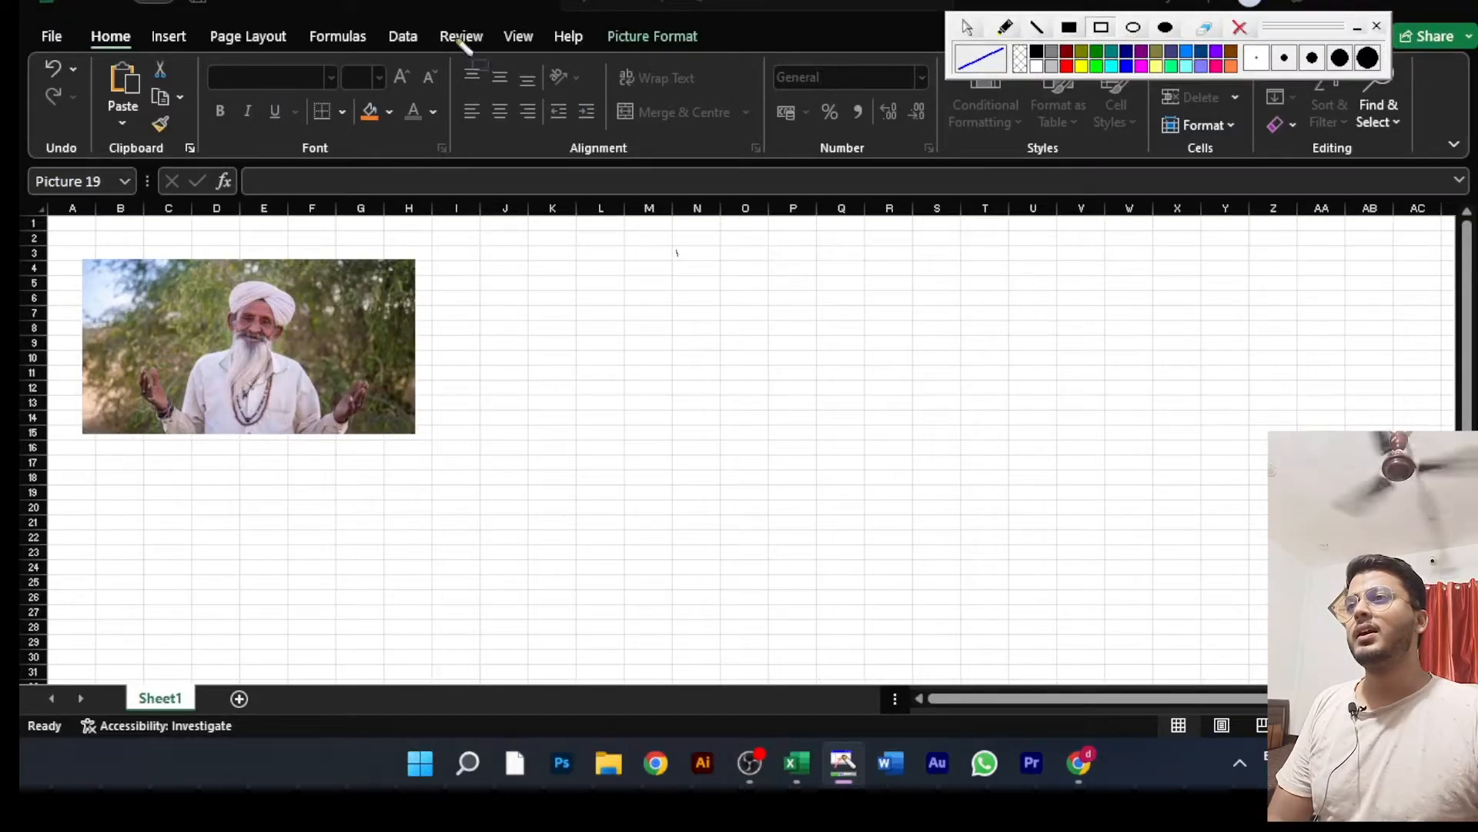
{"action": "mouse_move", "coordinate": [588, 8]}
{"action": "left_mouse_down"}
{"action": "mouse_move", "coordinate": [681, 57]}
{"action": "mouse_move", "coordinate": [727, 61]}
{"action": "left_mouse_up"}
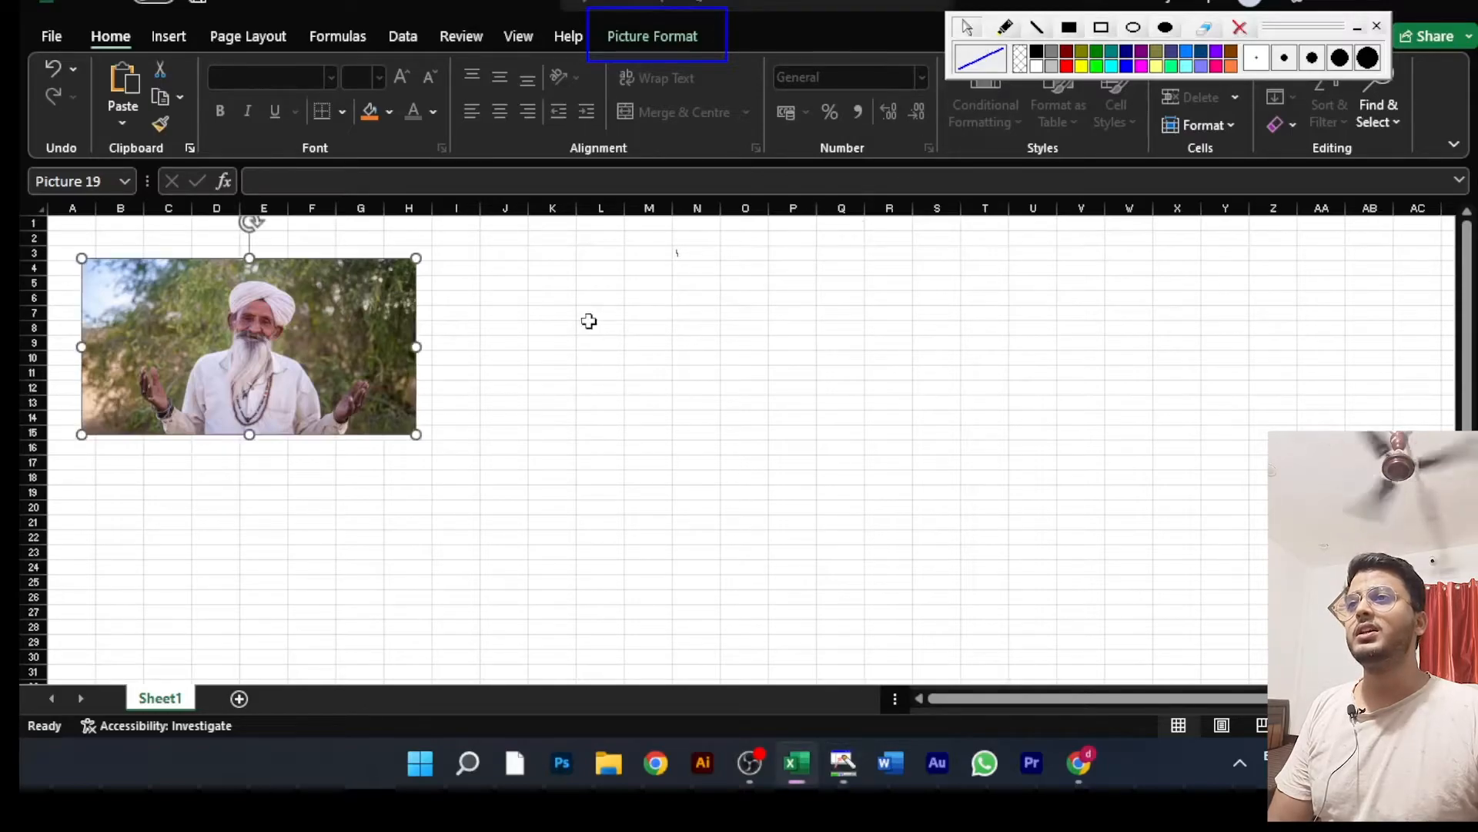
Step: Reselect the picture with its formatting options shown, enlarge it to about 24.44 cm wide and place it across columns D to R
{"action": "left_click", "coordinate": [590, 327]}
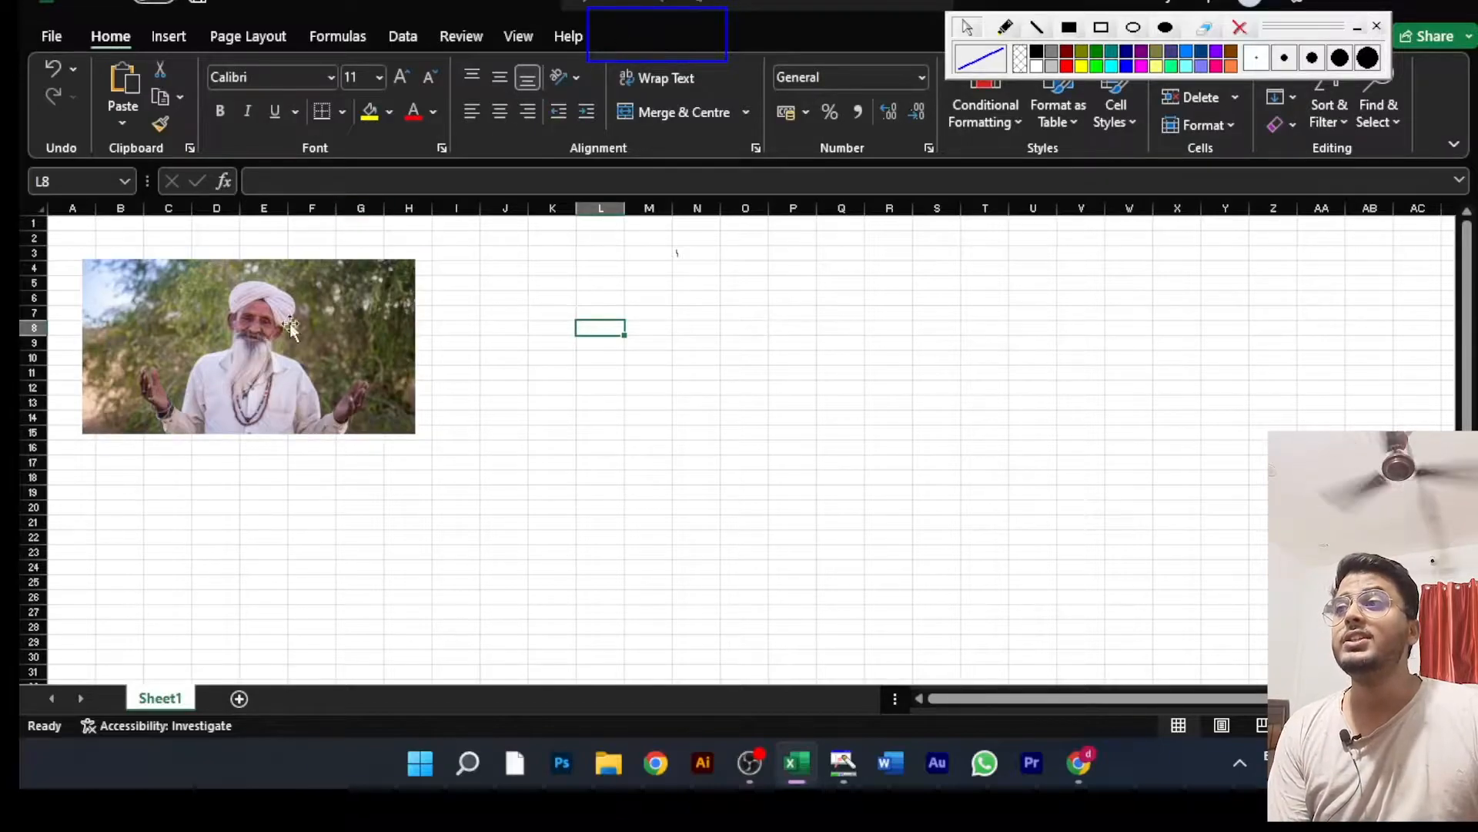
{"action": "left_click", "coordinate": [262, 355]}
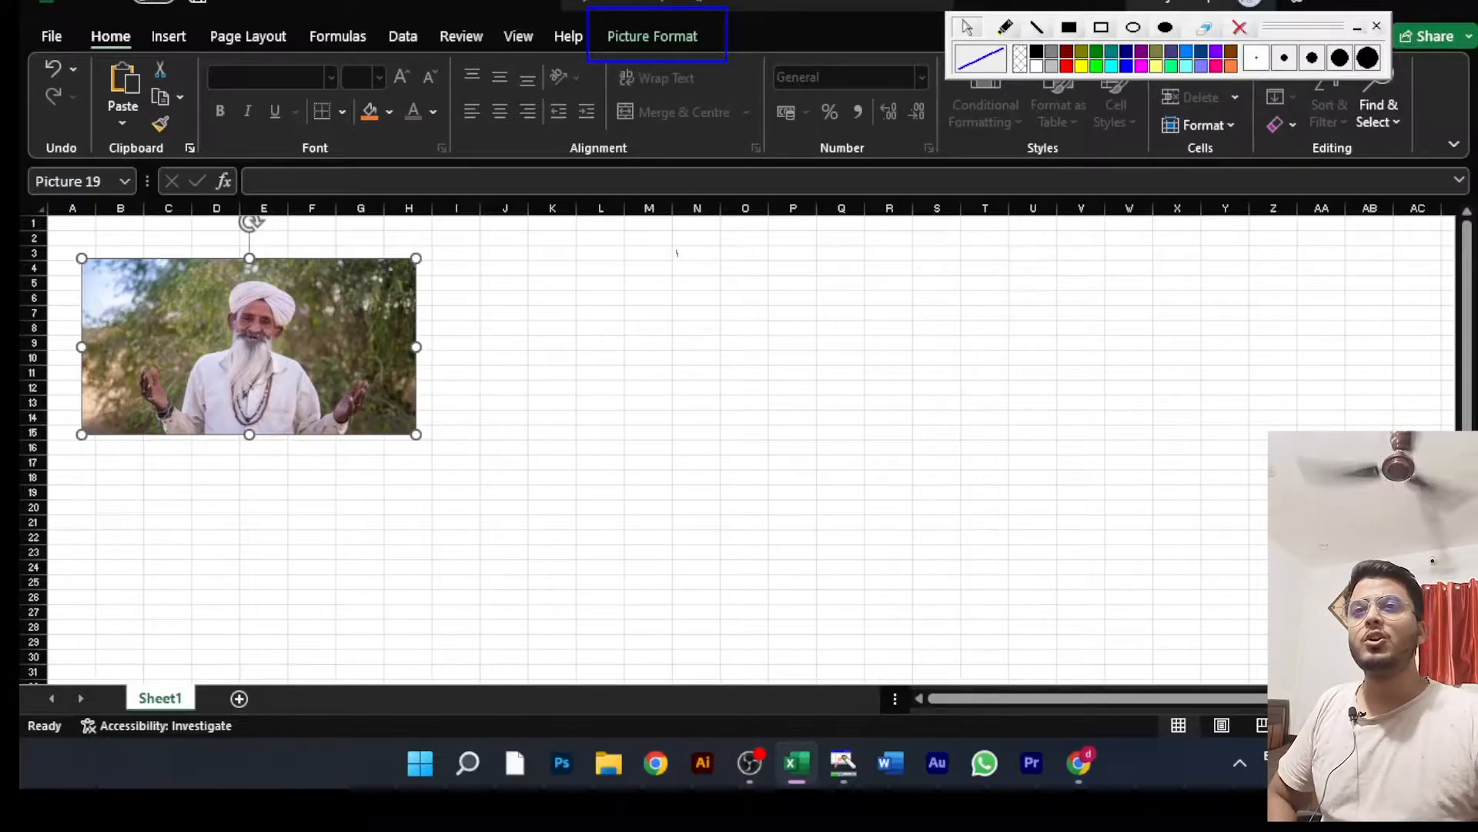
{"action": "left_click", "coordinate": [674, 35]}
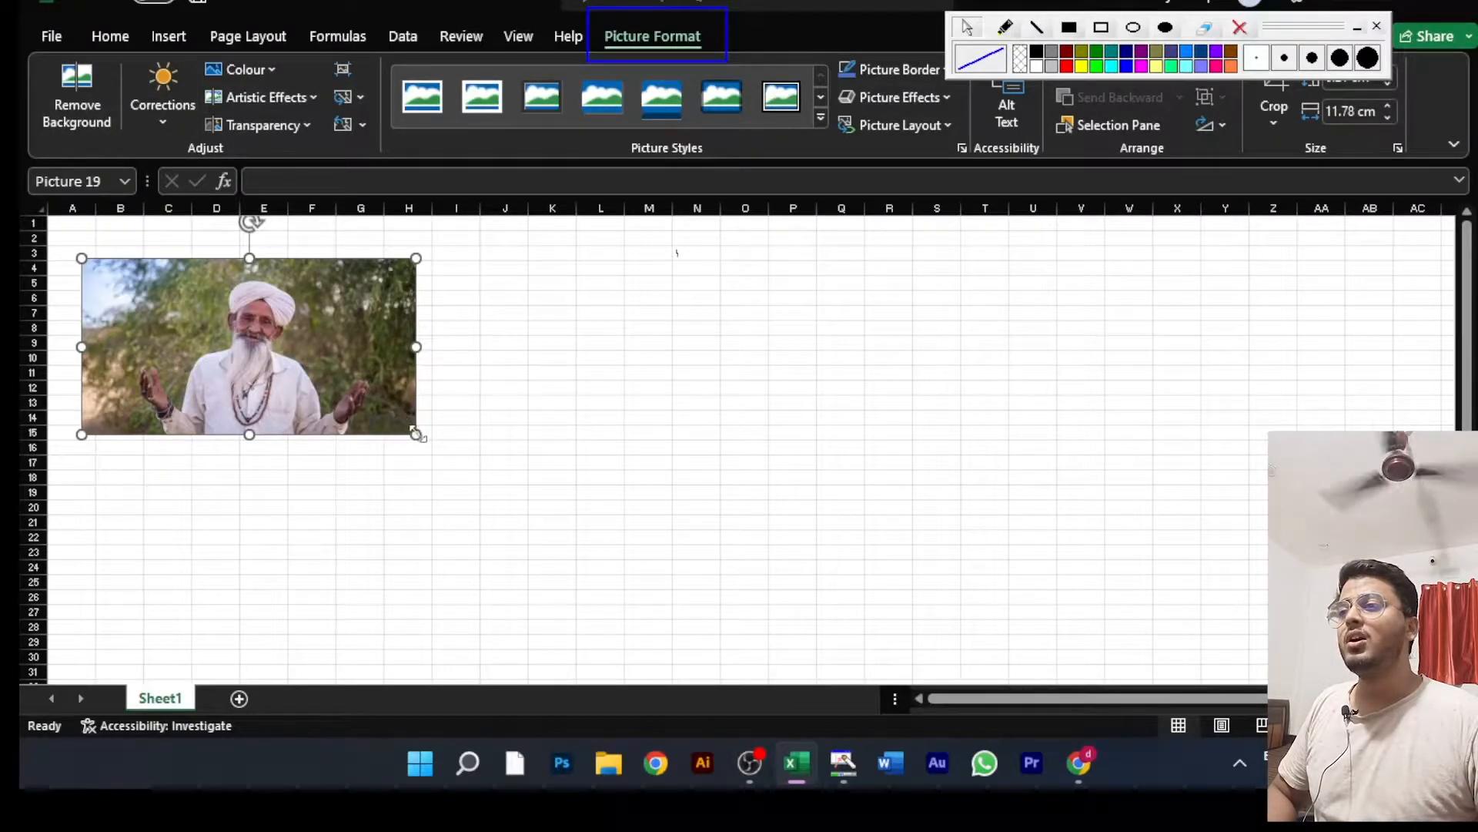
{"action": "left_click_drag", "start_coordinate": [421, 436], "coordinate": [776, 612]}
{"action": "left_click_drag", "start_coordinate": [490, 428], "coordinate": [620, 416]}
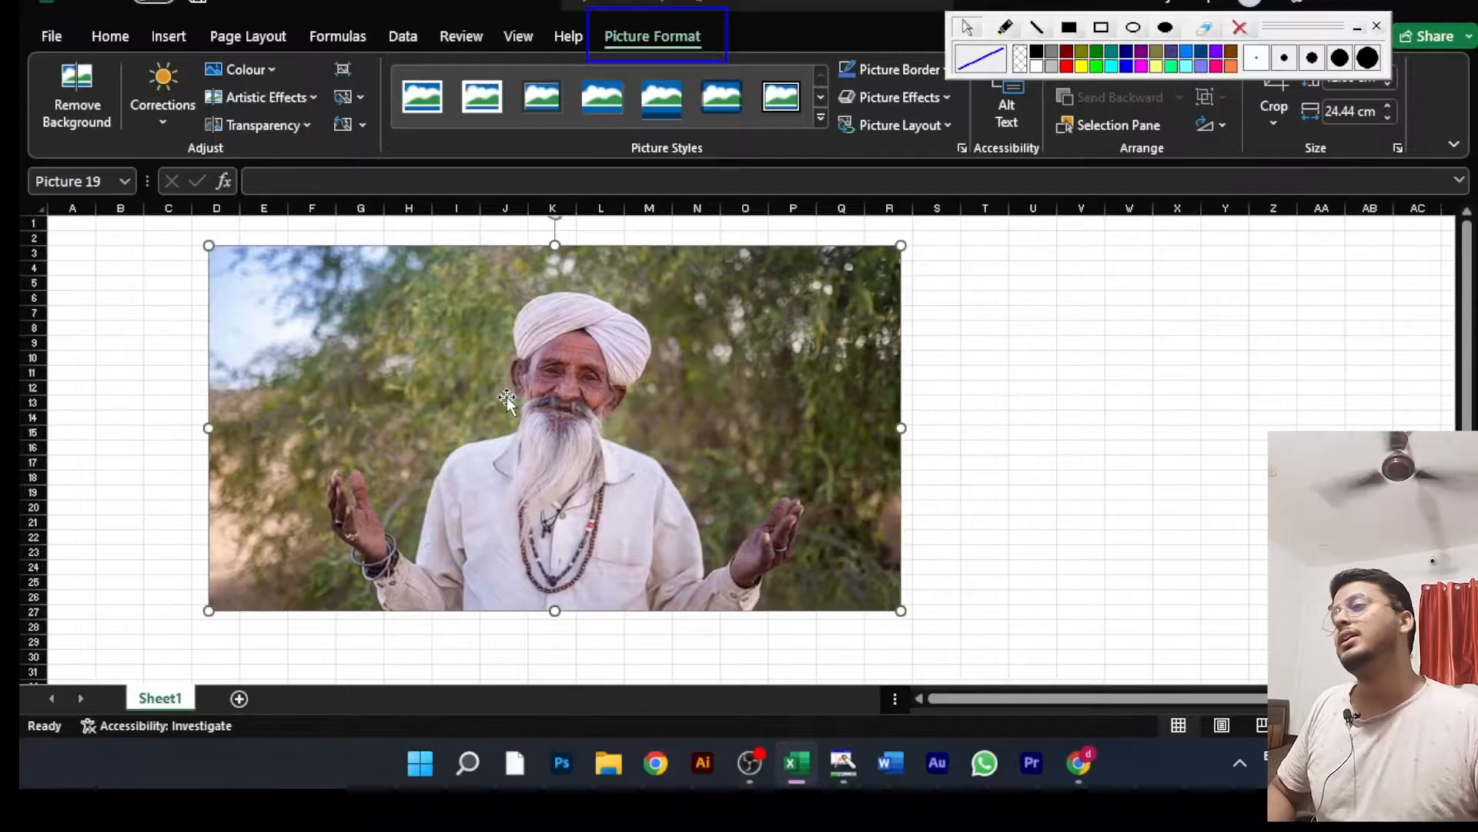
Step: Remove the picture's background with the automatic selection, keep the changes and move the cut-out figure toward column A
{"action": "left_click", "coordinate": [77, 103]}
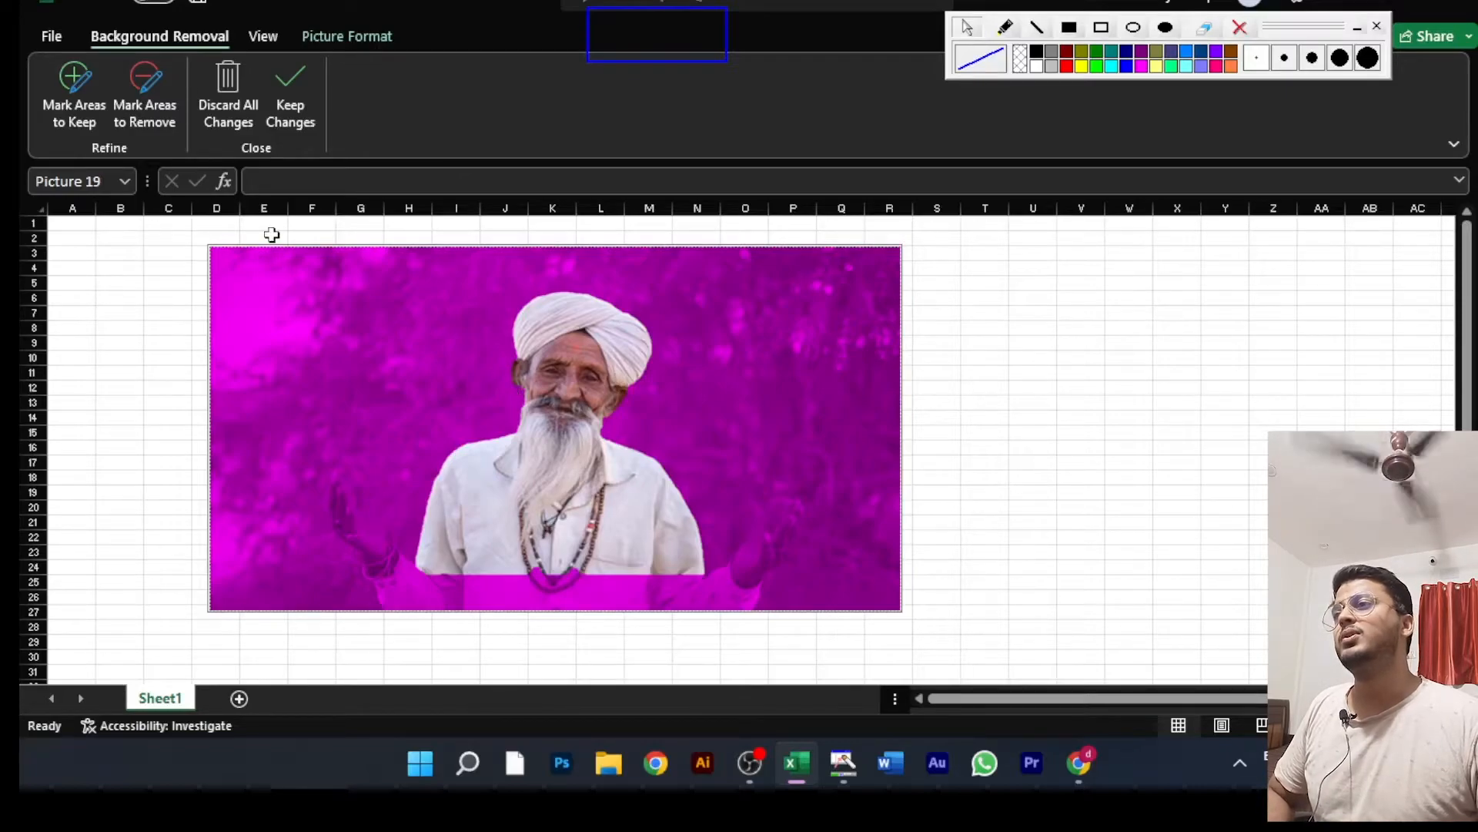
{"action": "left_click", "coordinate": [297, 98]}
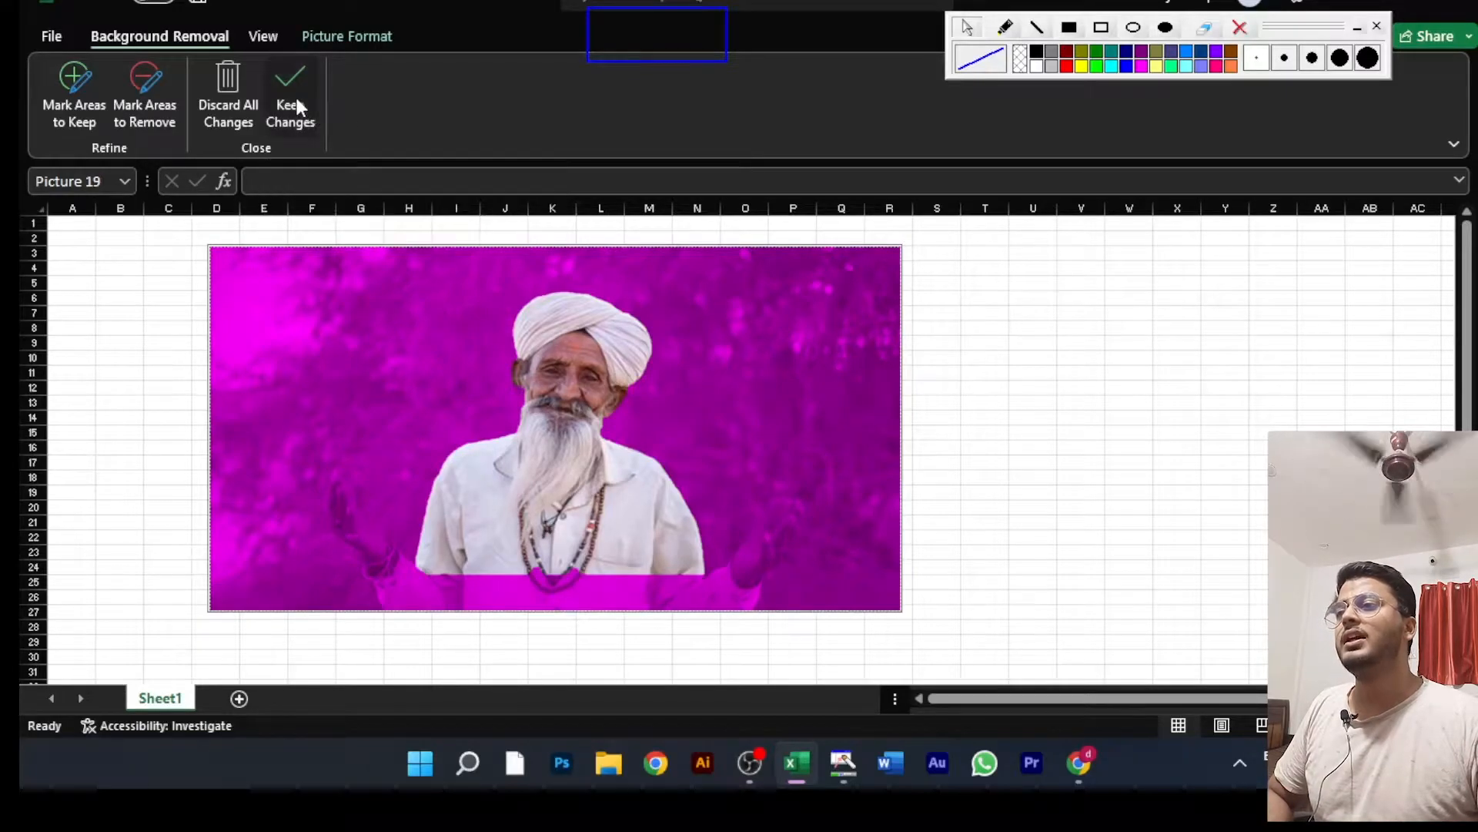
{"action": "left_click", "coordinate": [1028, 403]}
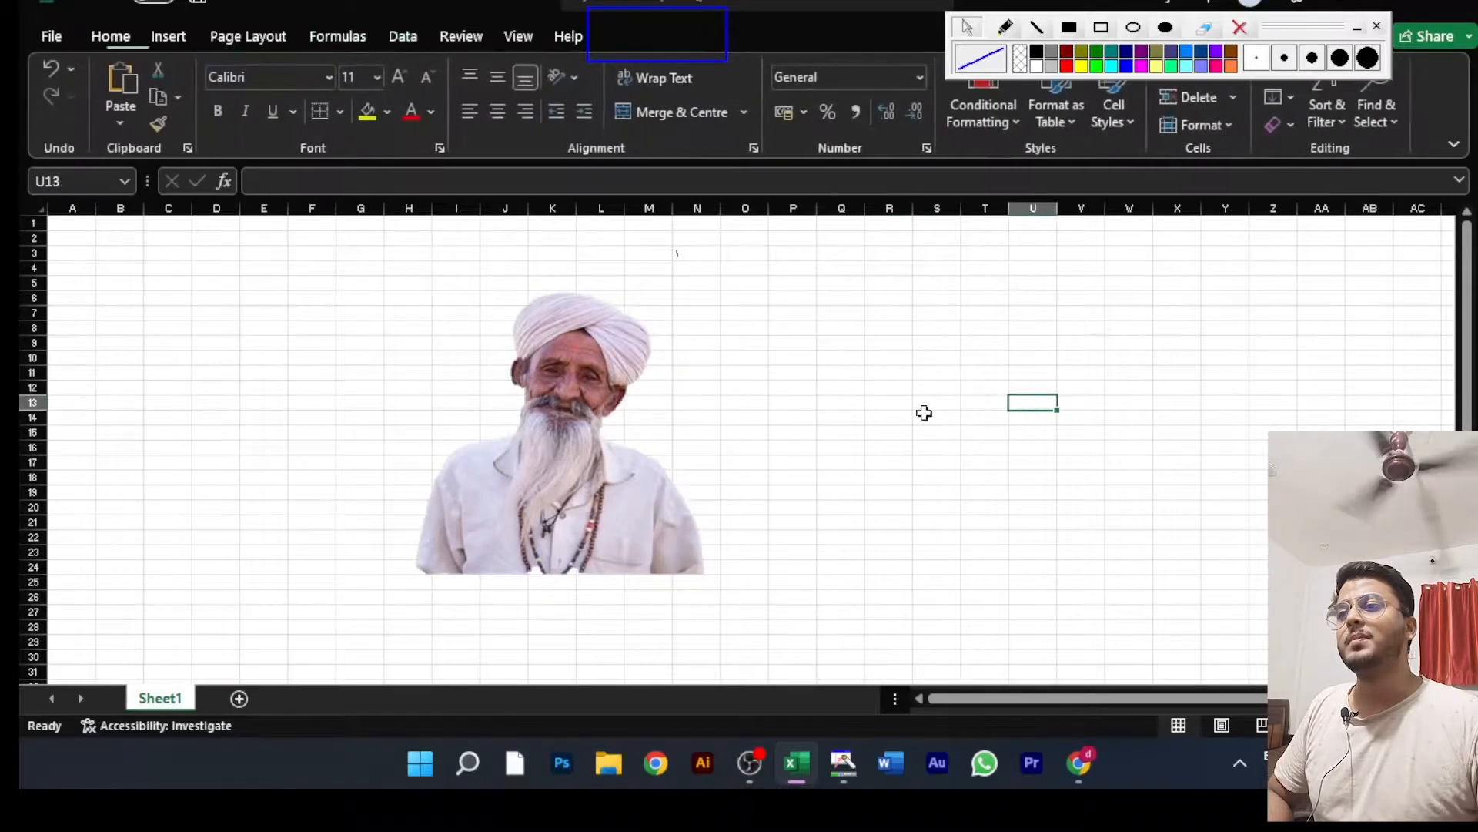
{"action": "left_click", "coordinate": [590, 460]}
{"action": "left_click_drag", "start_coordinate": [590, 460], "coordinate": [408, 399]}
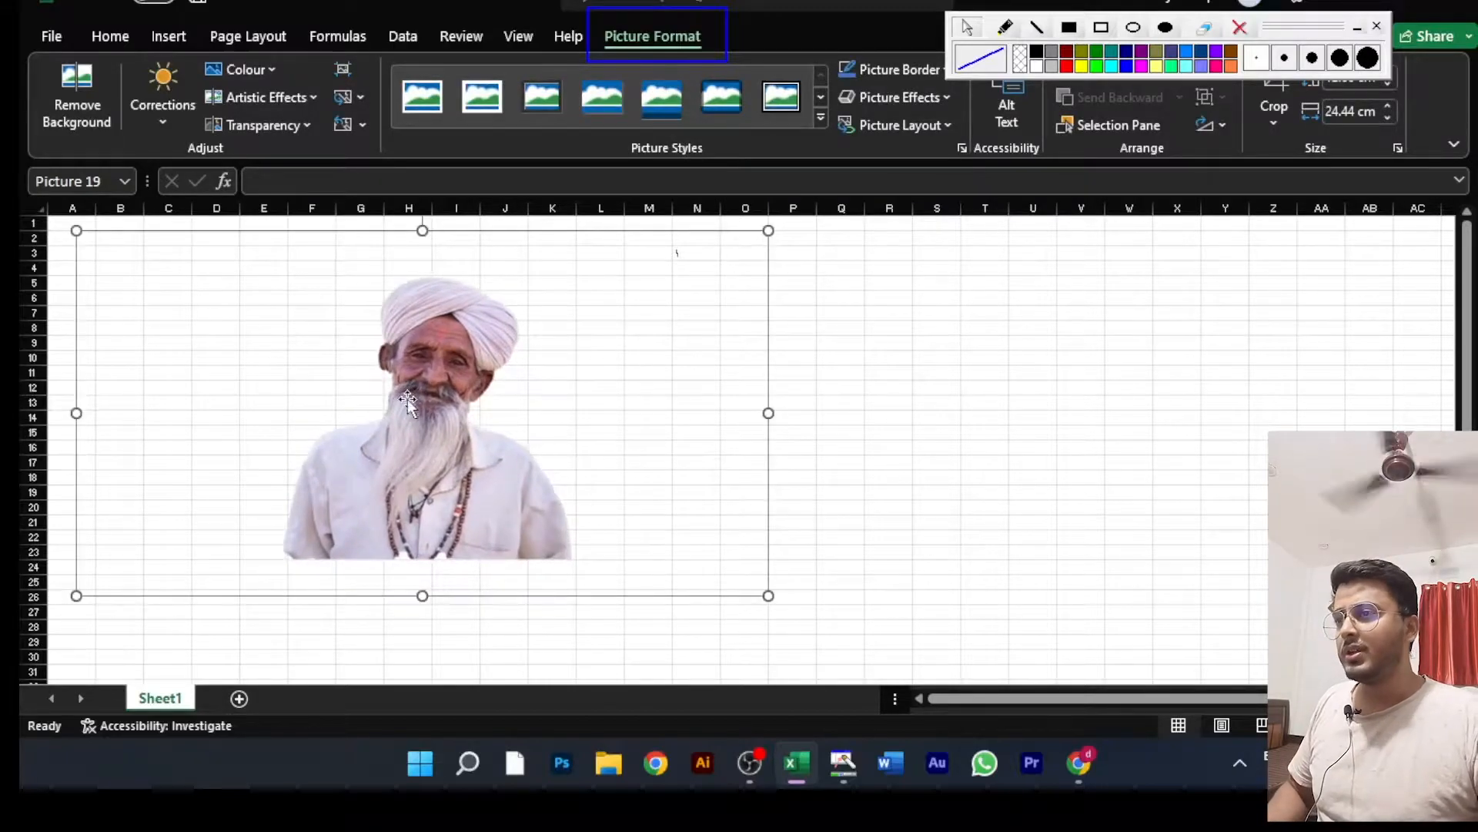
Step: Undo the picture's last move and its background removal
{"action": "key", "text": "ctrl+z"}
{"action": "key", "text": "ctrl+z"}
{"action": "key", "text": "ctrl+z"}
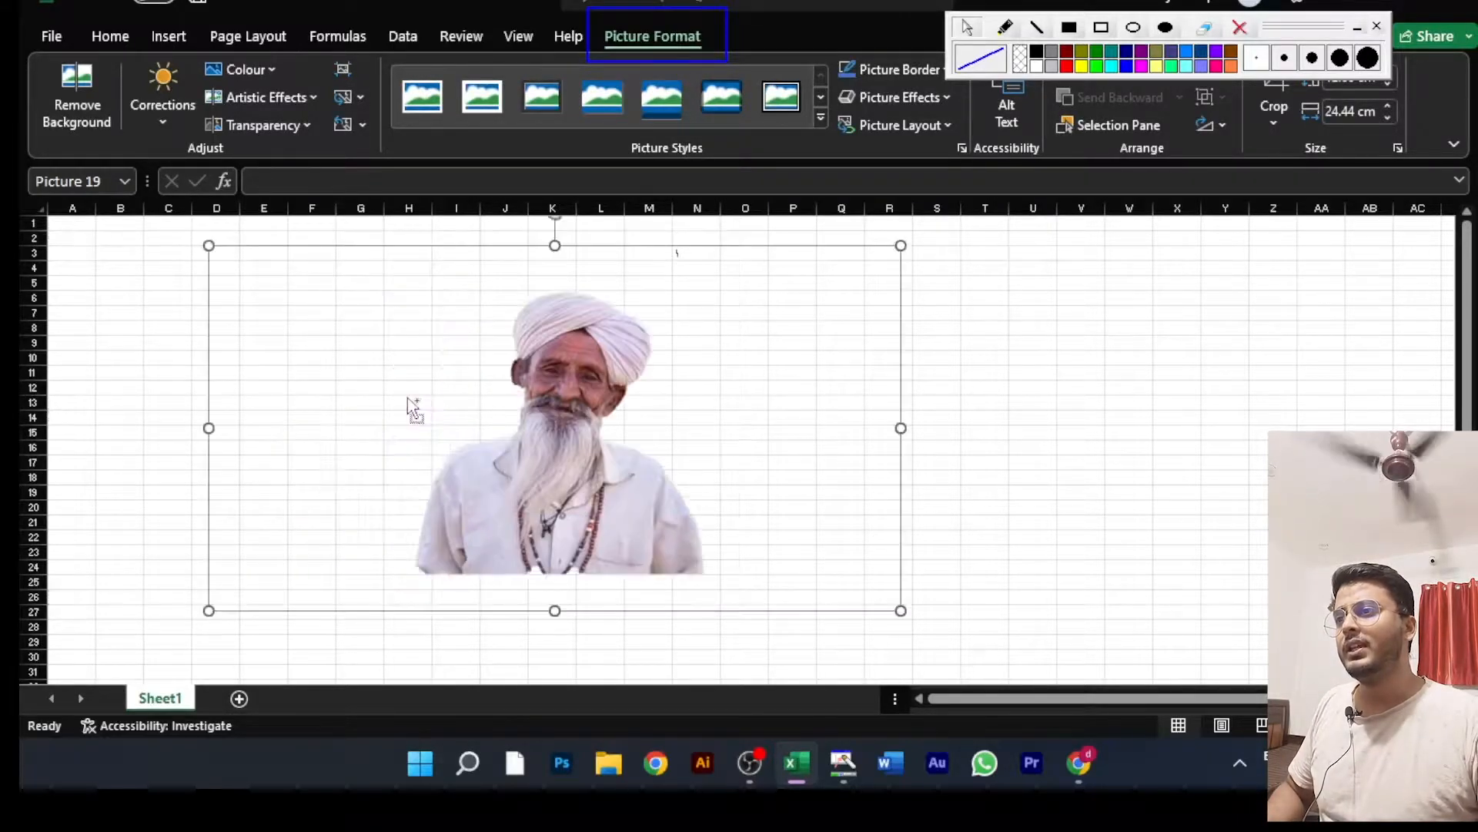
{"action": "key", "text": "ctrl+z"}
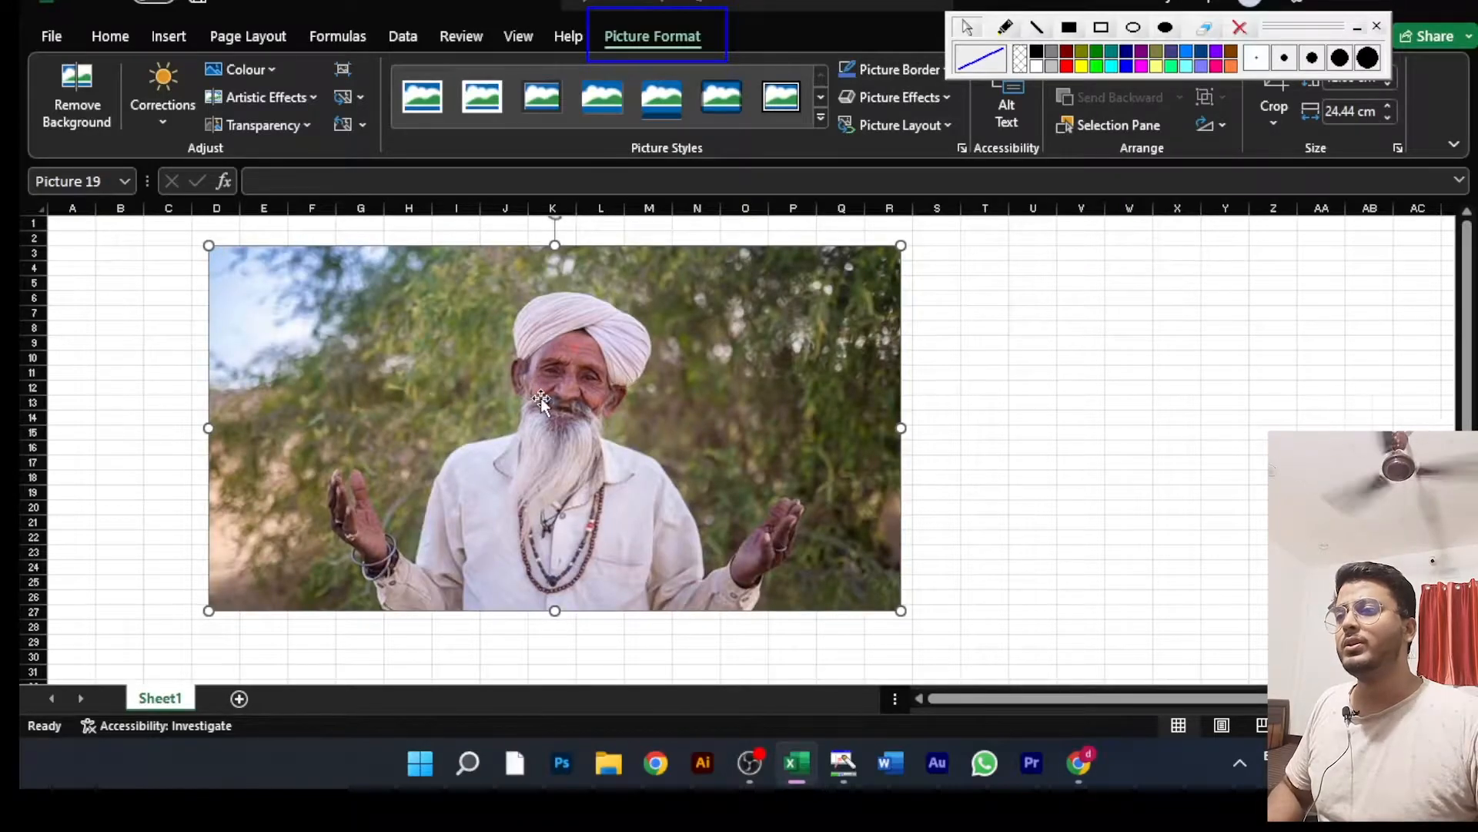
Step: Move the picture to columns B to P and remove its background, marking the man's hands and arms as areas to keep
{"action": "left_click_drag", "start_coordinate": [559, 404], "coordinate": [448, 400]}
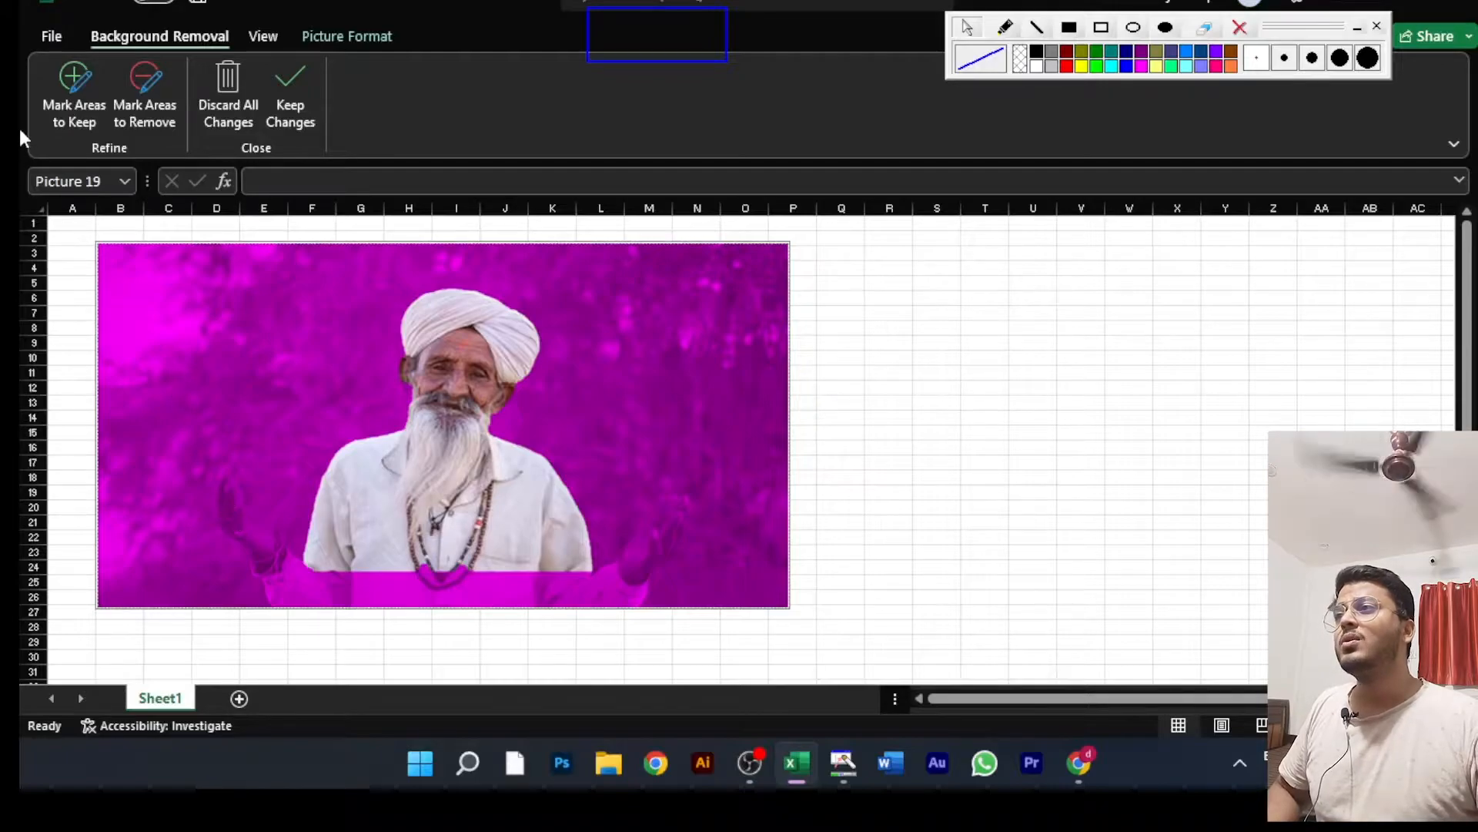
{"action": "left_click", "coordinate": [73, 91]}
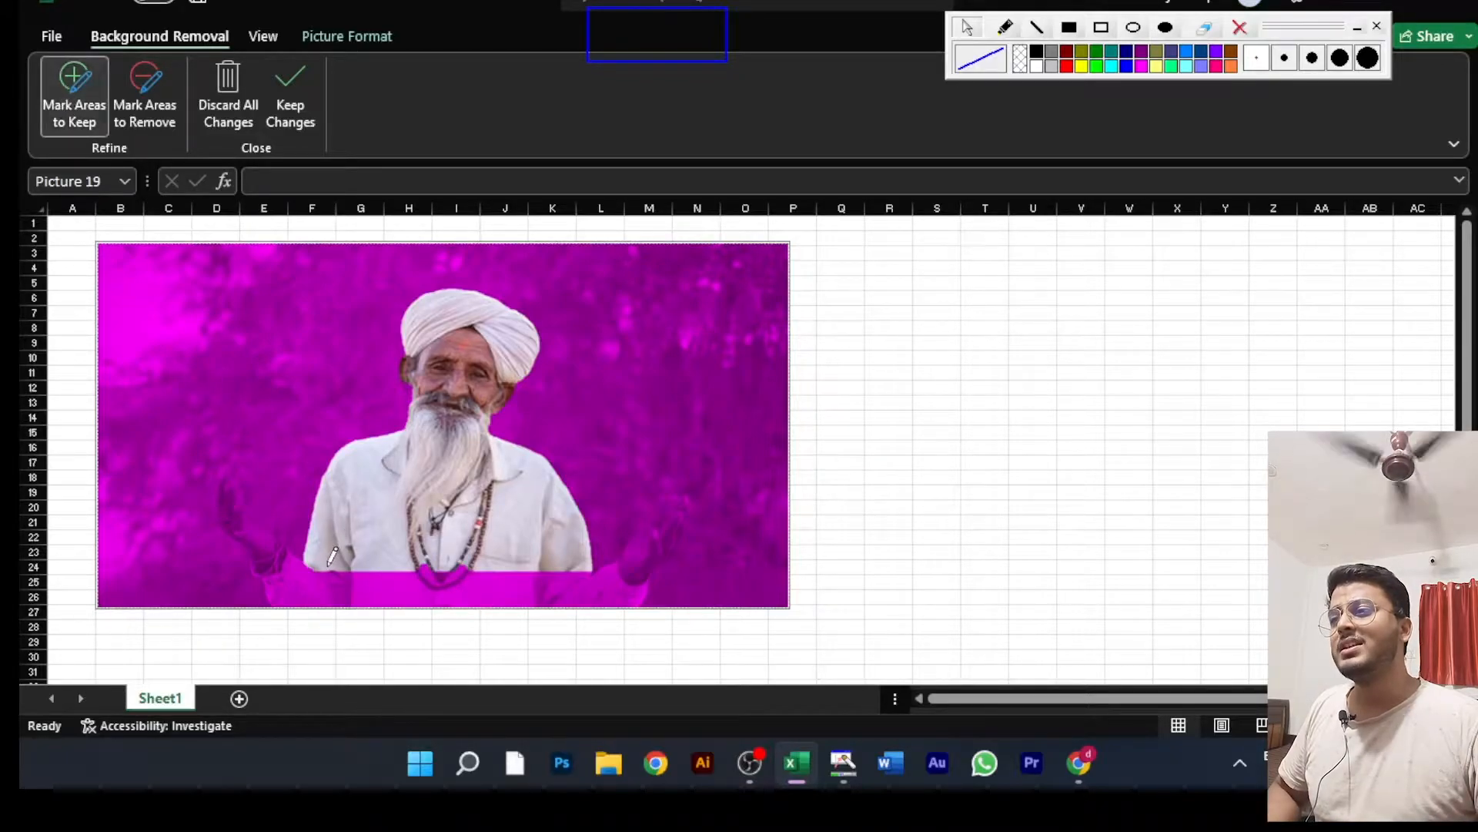
{"action": "left_click_drag", "start_coordinate": [286, 564], "coordinate": [226, 481]}
{"action": "mouse_move", "coordinate": [287, 569]}
{"action": "left_mouse_down"}
{"action": "mouse_move", "coordinate": [325, 600]}
{"action": "mouse_move", "coordinate": [310, 579]}
{"action": "left_mouse_up"}
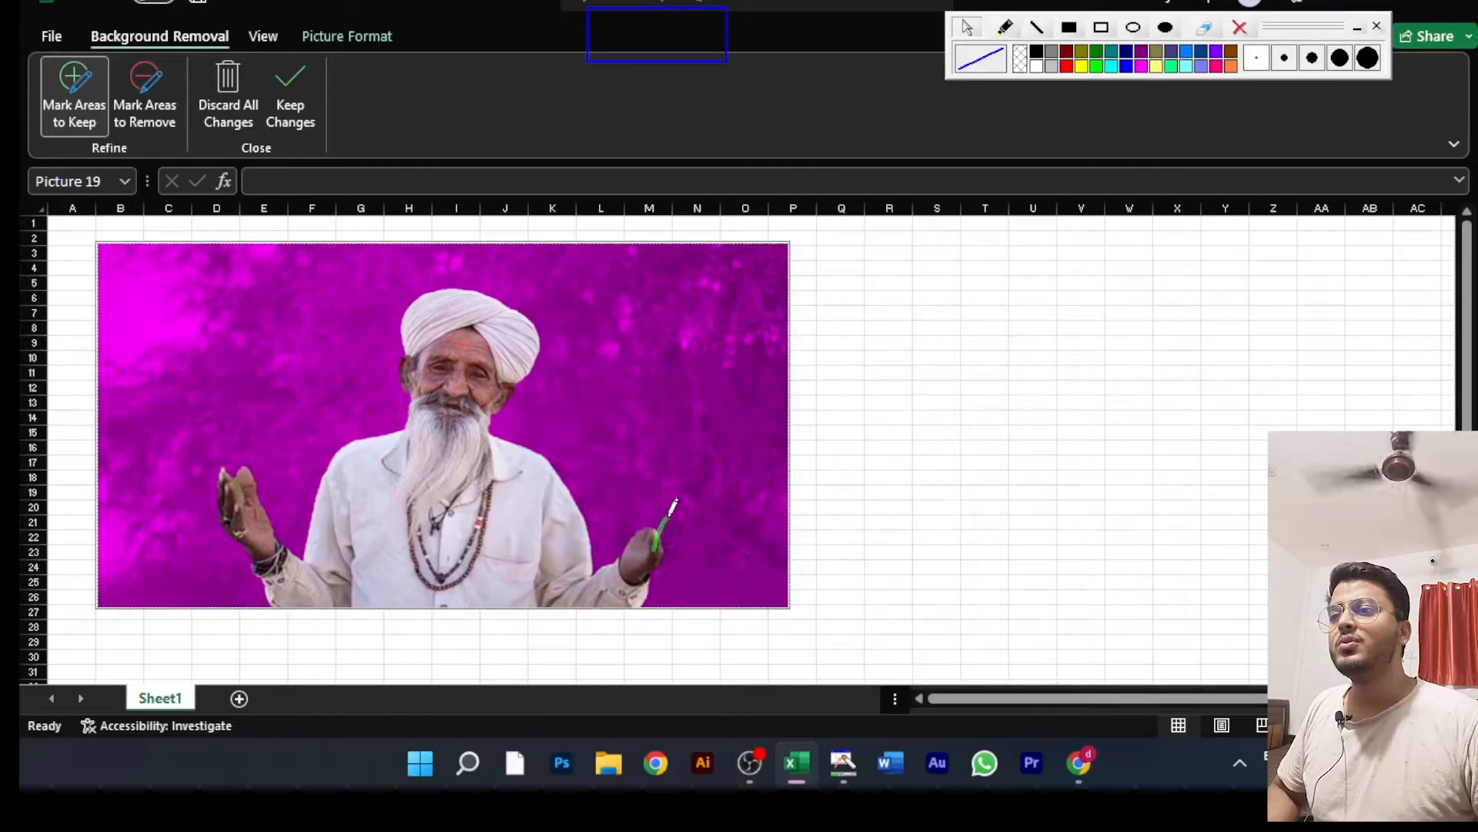
{"action": "left_click_drag", "start_coordinate": [676, 514], "coordinate": [672, 535]}
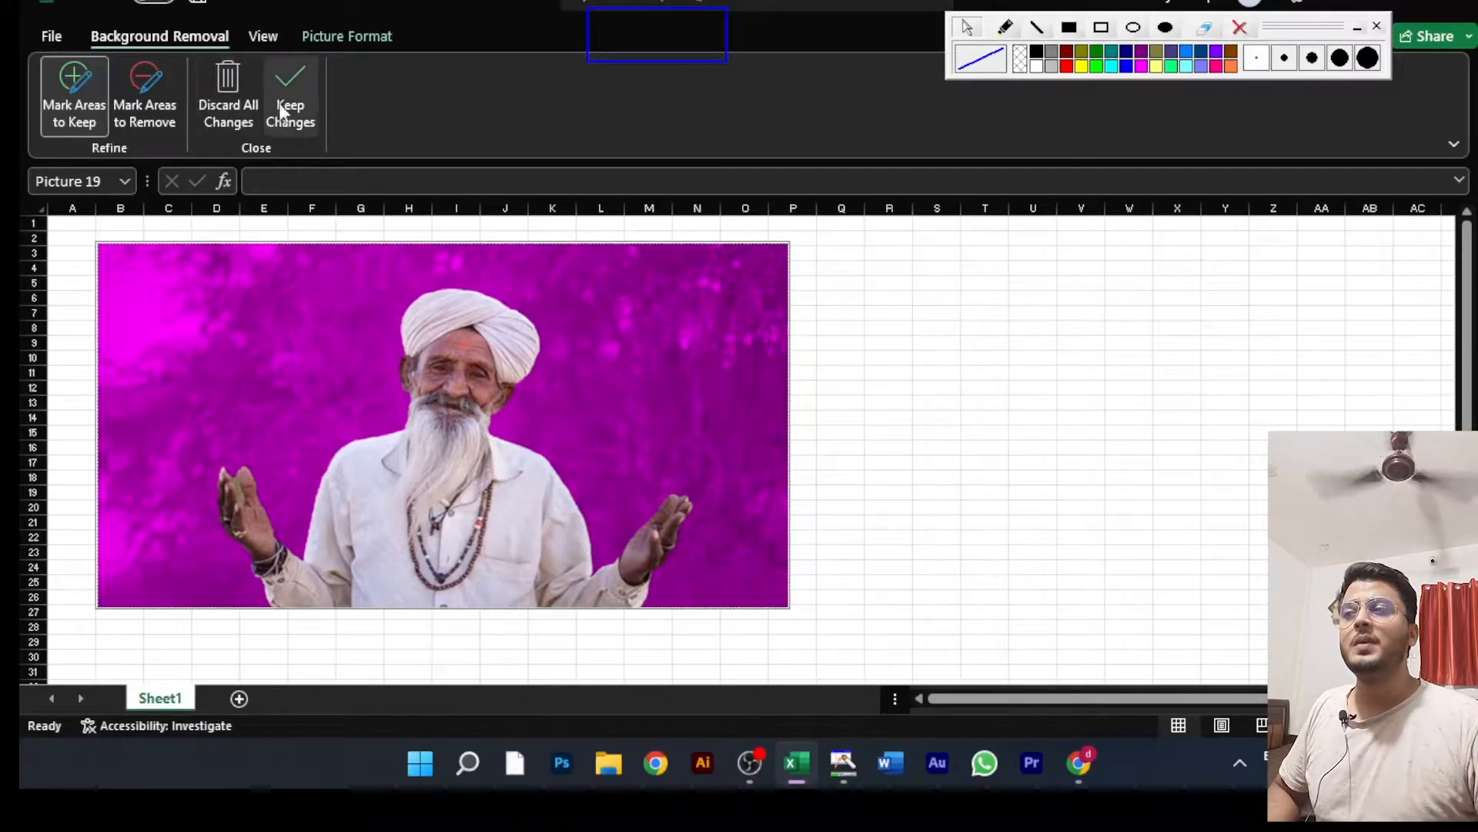
{"action": "left_click", "coordinate": [294, 85]}
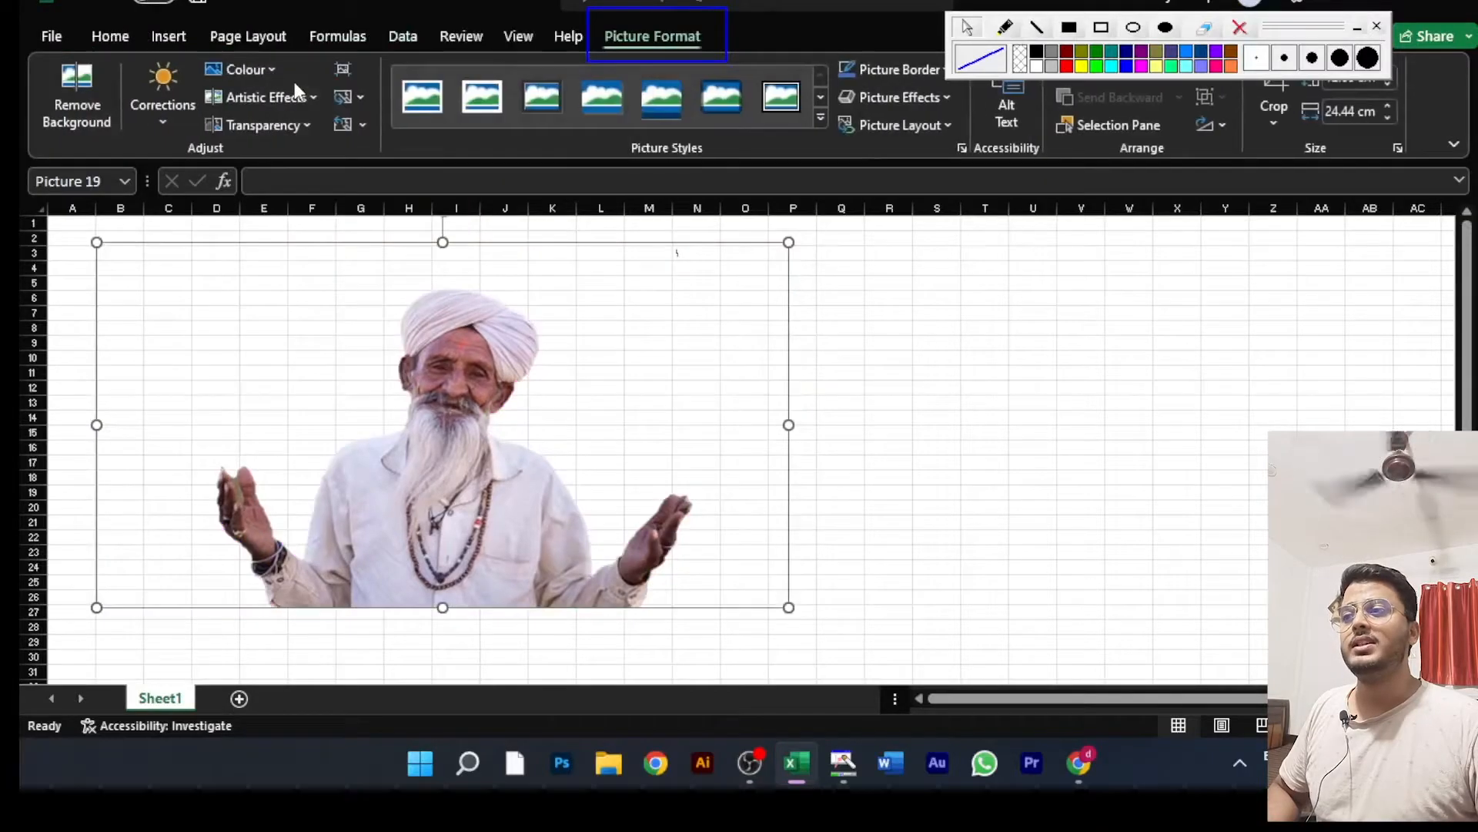
Step: Reopen the picture's background removal, mark both hands and forearms as areas to remove, and keep the changes
{"action": "double_click", "coordinate": [293, 388]}
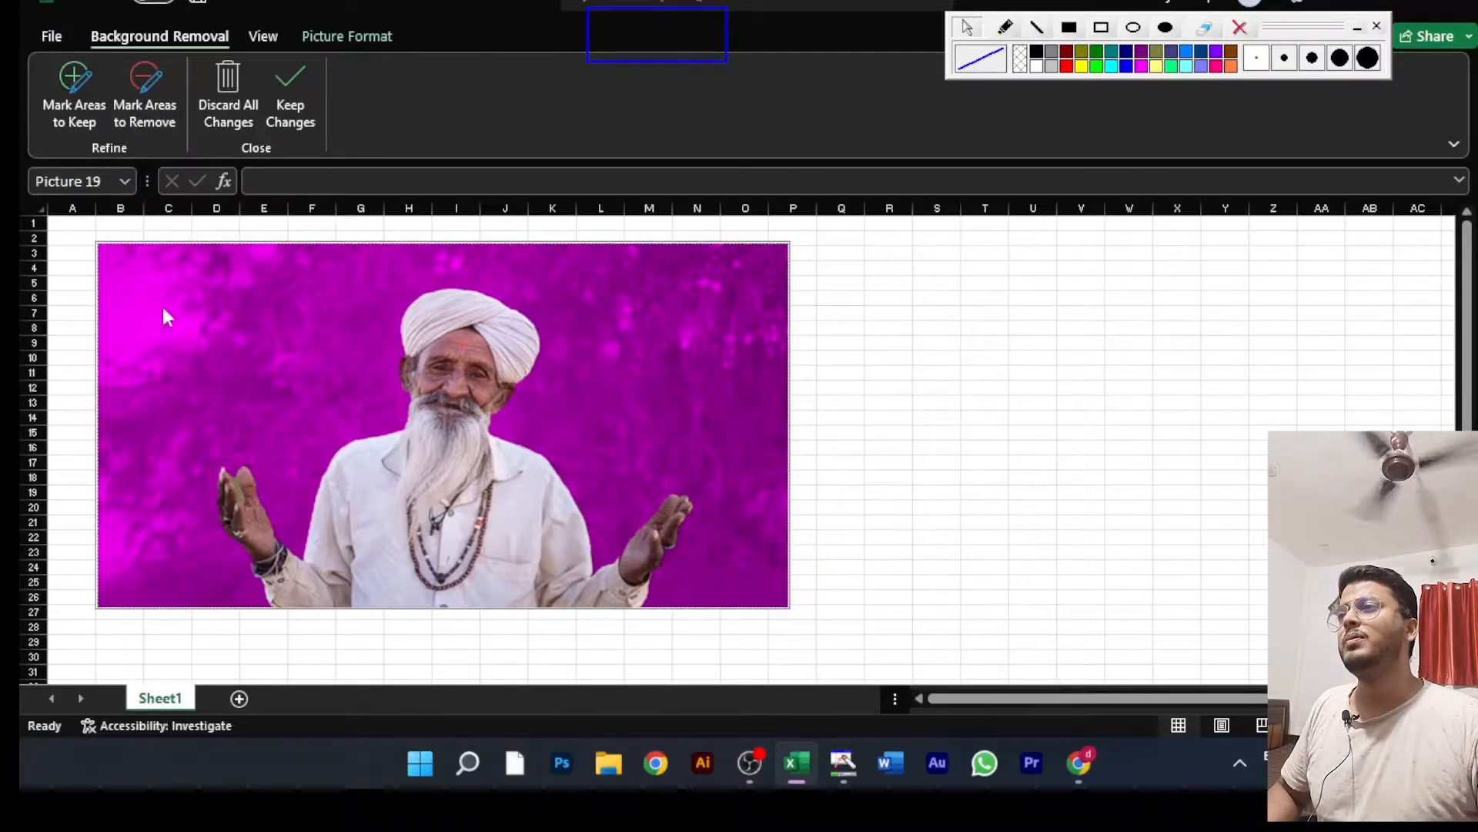
{"action": "left_click", "coordinate": [164, 110]}
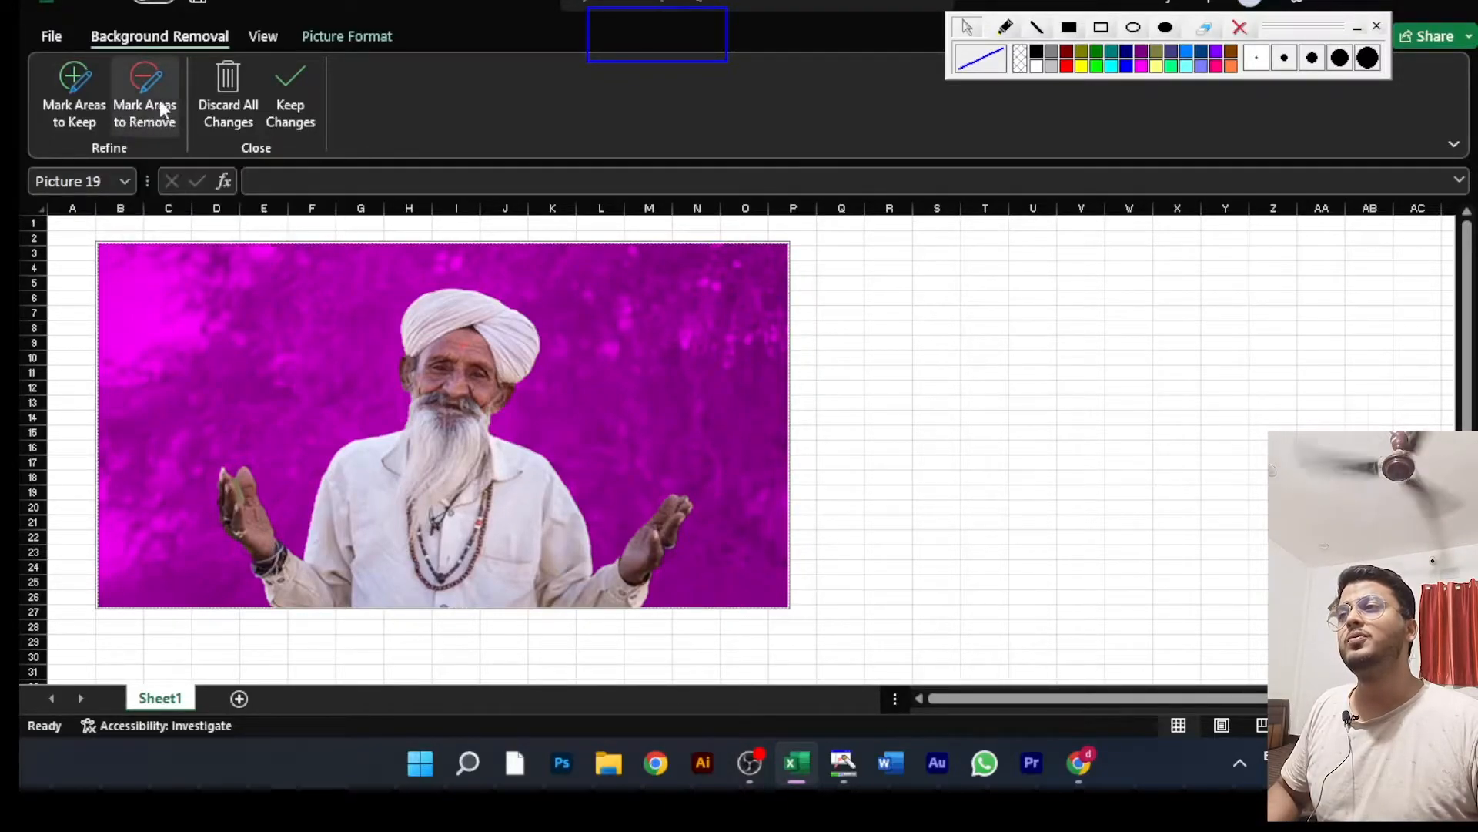
{"action": "left_click_drag", "start_coordinate": [255, 481], "coordinate": [260, 569]}
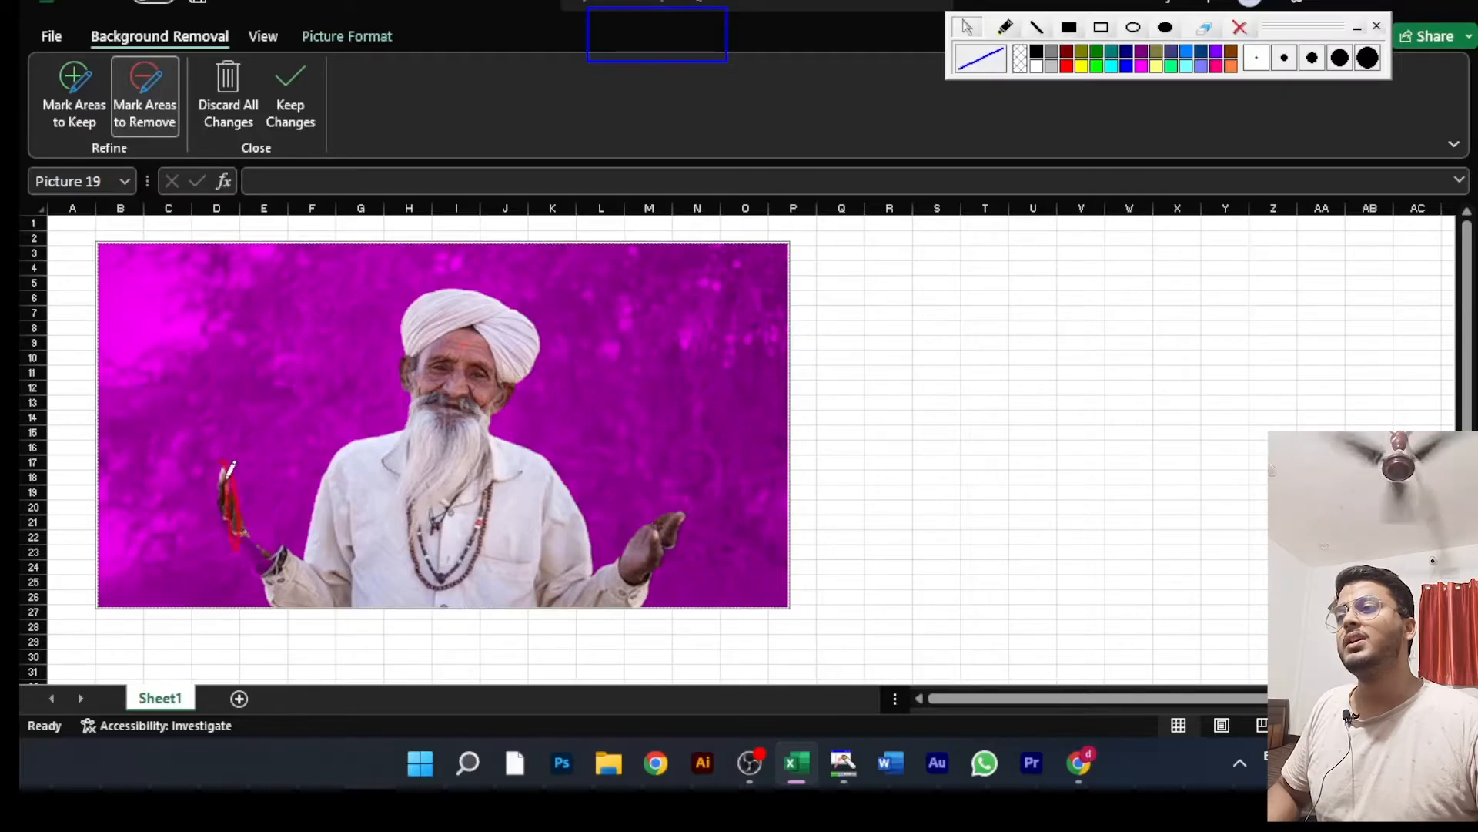
{"action": "left_click_drag", "start_coordinate": [213, 489], "coordinate": [219, 436]}
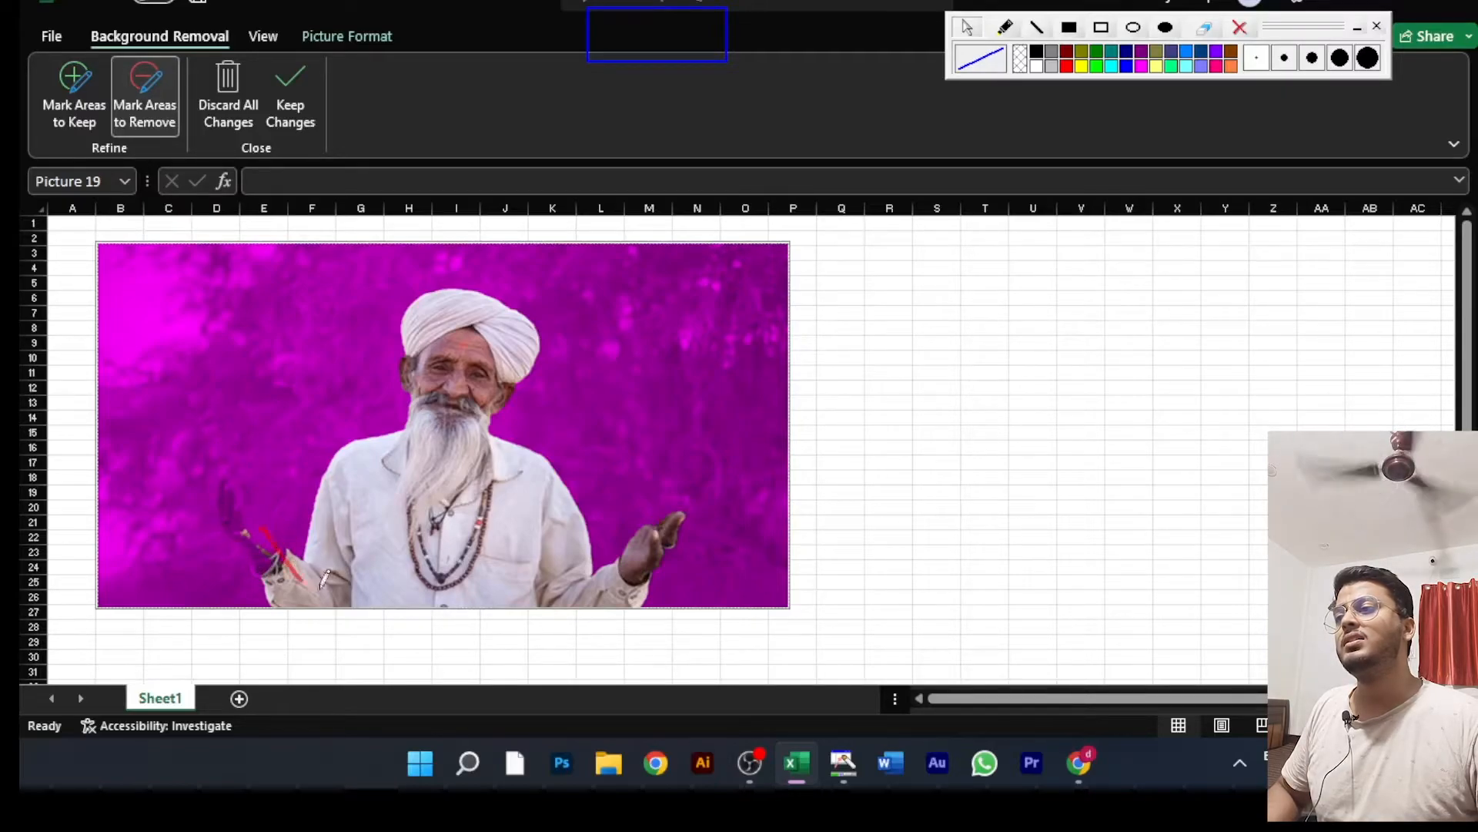
{"action": "mouse_move", "coordinate": [320, 583]}
{"action": "left_mouse_down"}
{"action": "mouse_move", "coordinate": [288, 539]}
{"action": "mouse_move", "coordinate": [291, 570]}
{"action": "left_mouse_up"}
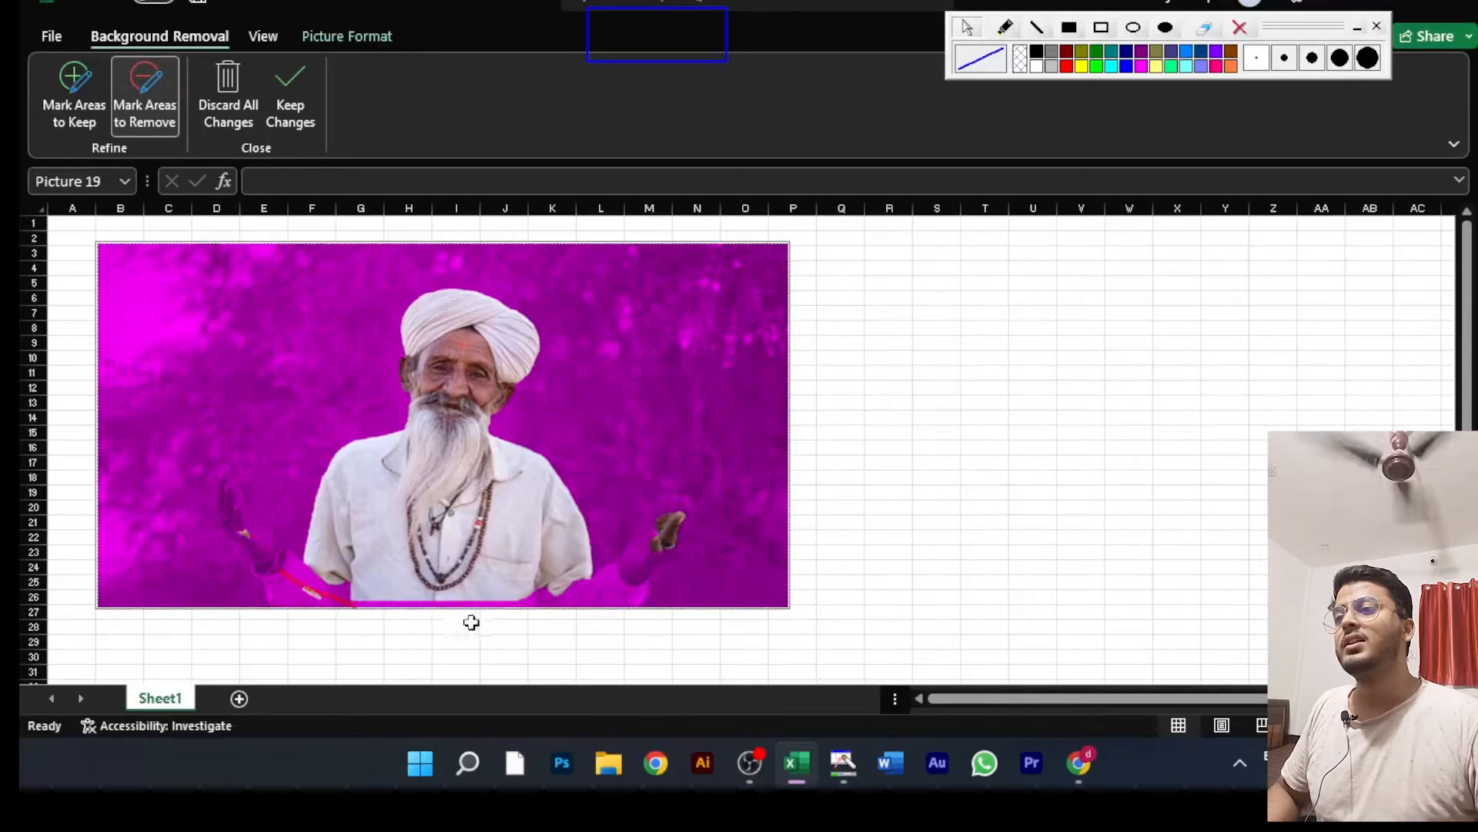
{"action": "mouse_move", "coordinate": [684, 499]}
{"action": "left_mouse_down"}
{"action": "mouse_move", "coordinate": [660, 534]}
{"action": "mouse_move", "coordinate": [667, 512]}
{"action": "left_mouse_up"}
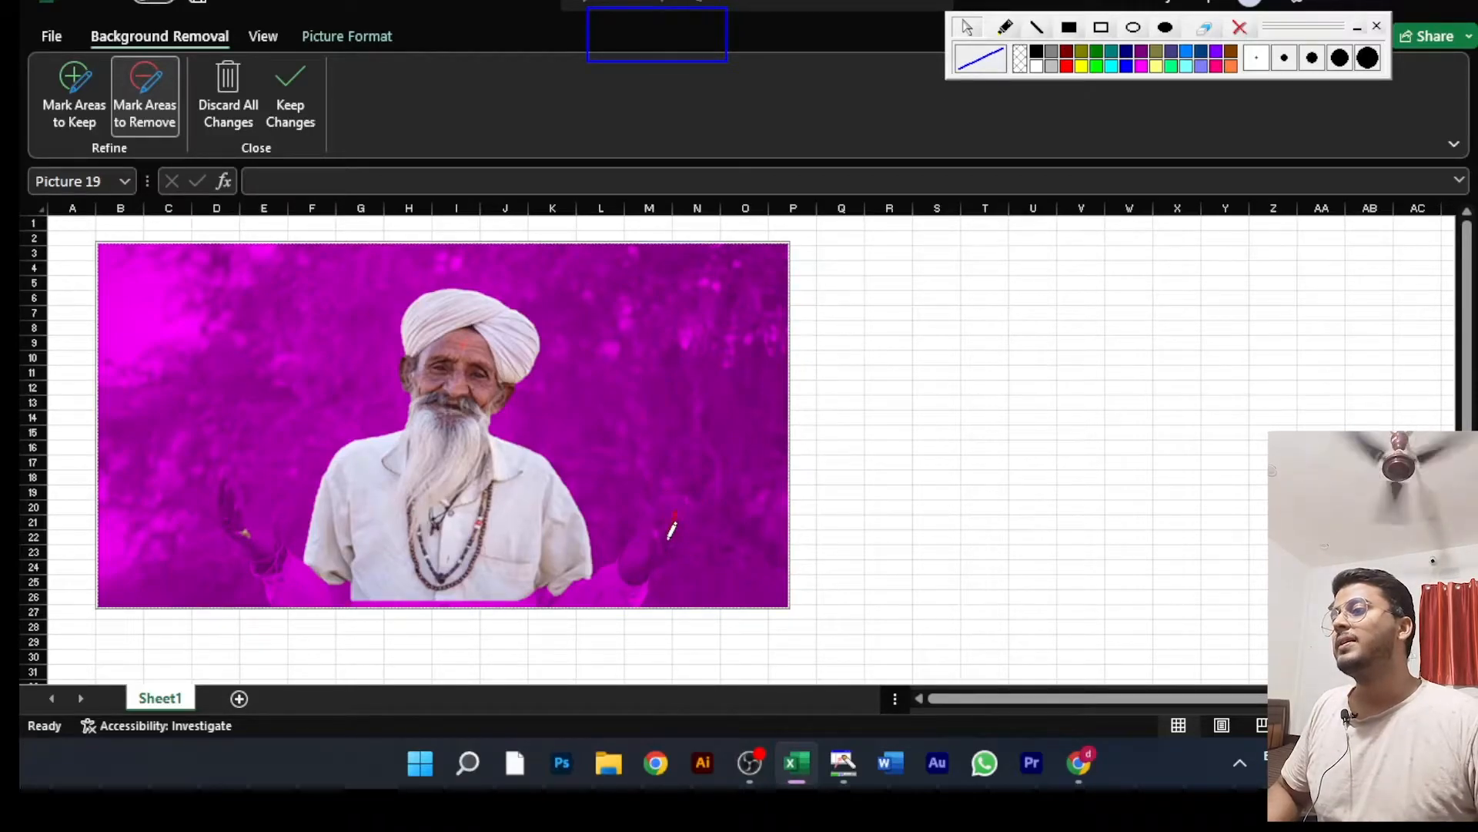
{"action": "mouse_move", "coordinate": [244, 536]}
{"action": "left_mouse_down"}
{"action": "mouse_move", "coordinate": [263, 556]}
{"action": "mouse_move", "coordinate": [249, 546]}
{"action": "left_mouse_up"}
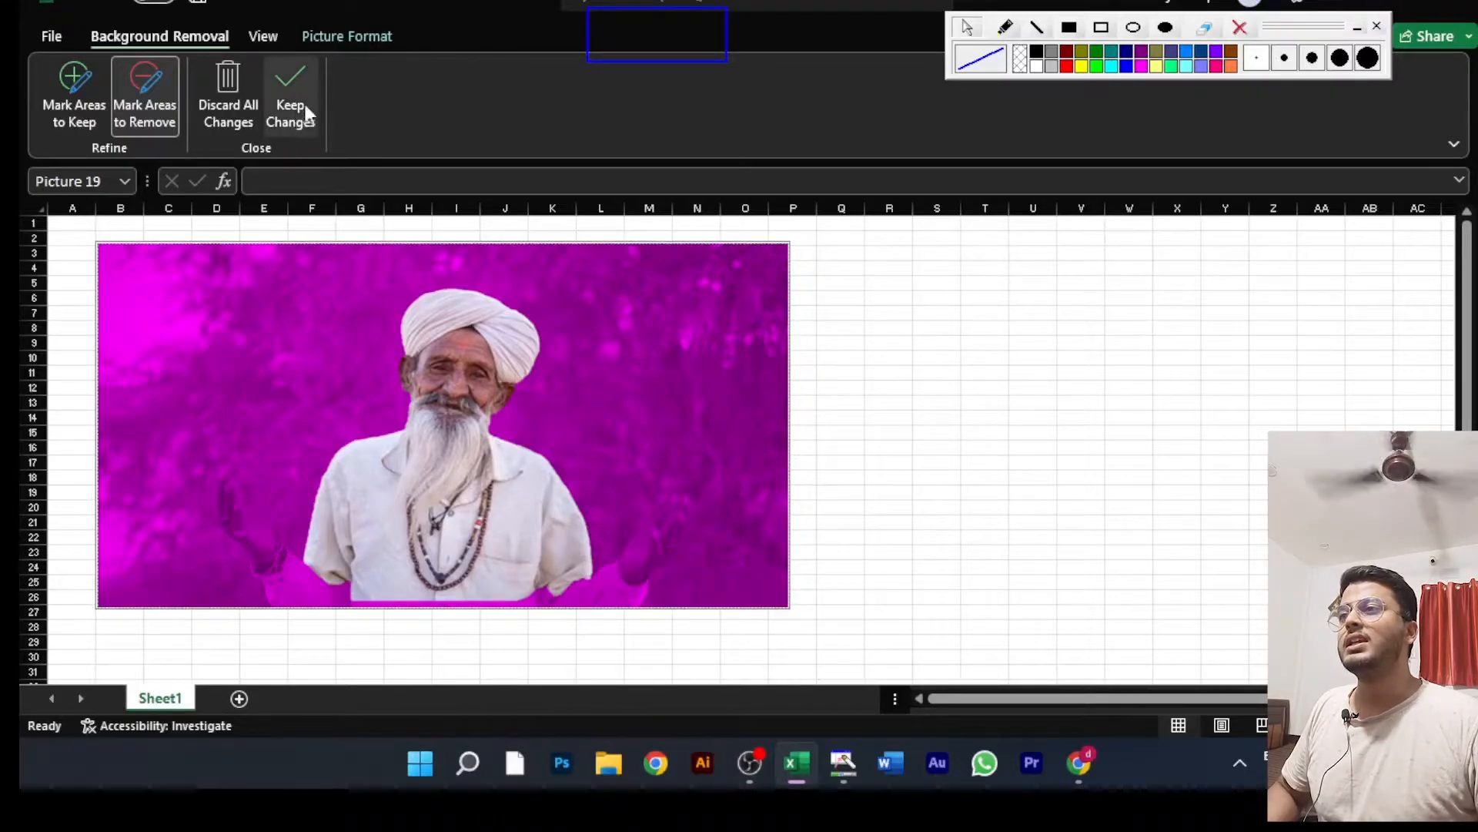
{"action": "left_click", "coordinate": [290, 85]}
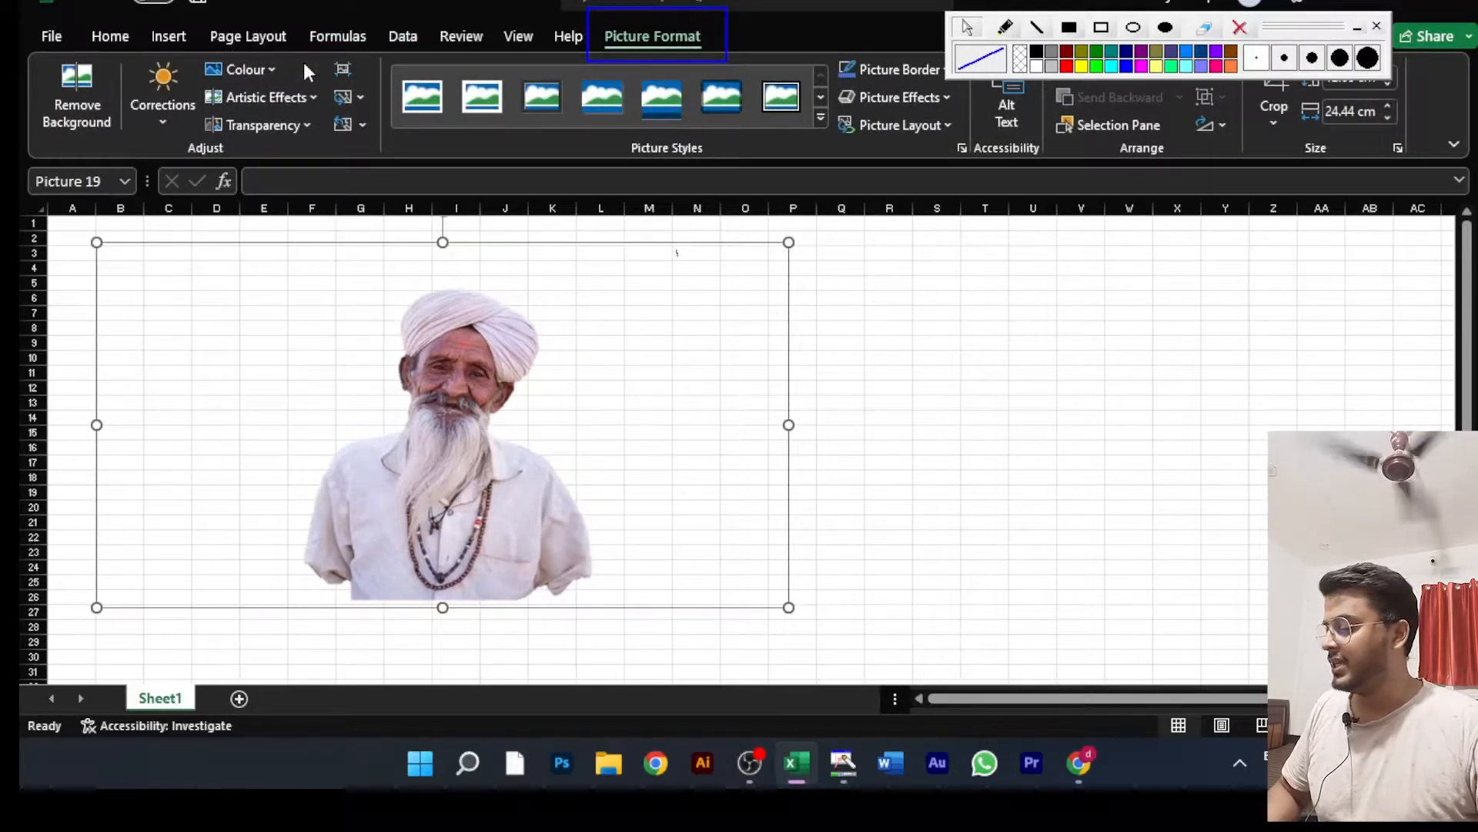
Step: Undo the kept background removal and discard all of its changes to restore the full picture
{"action": "key", "text": "ctrl+z"}
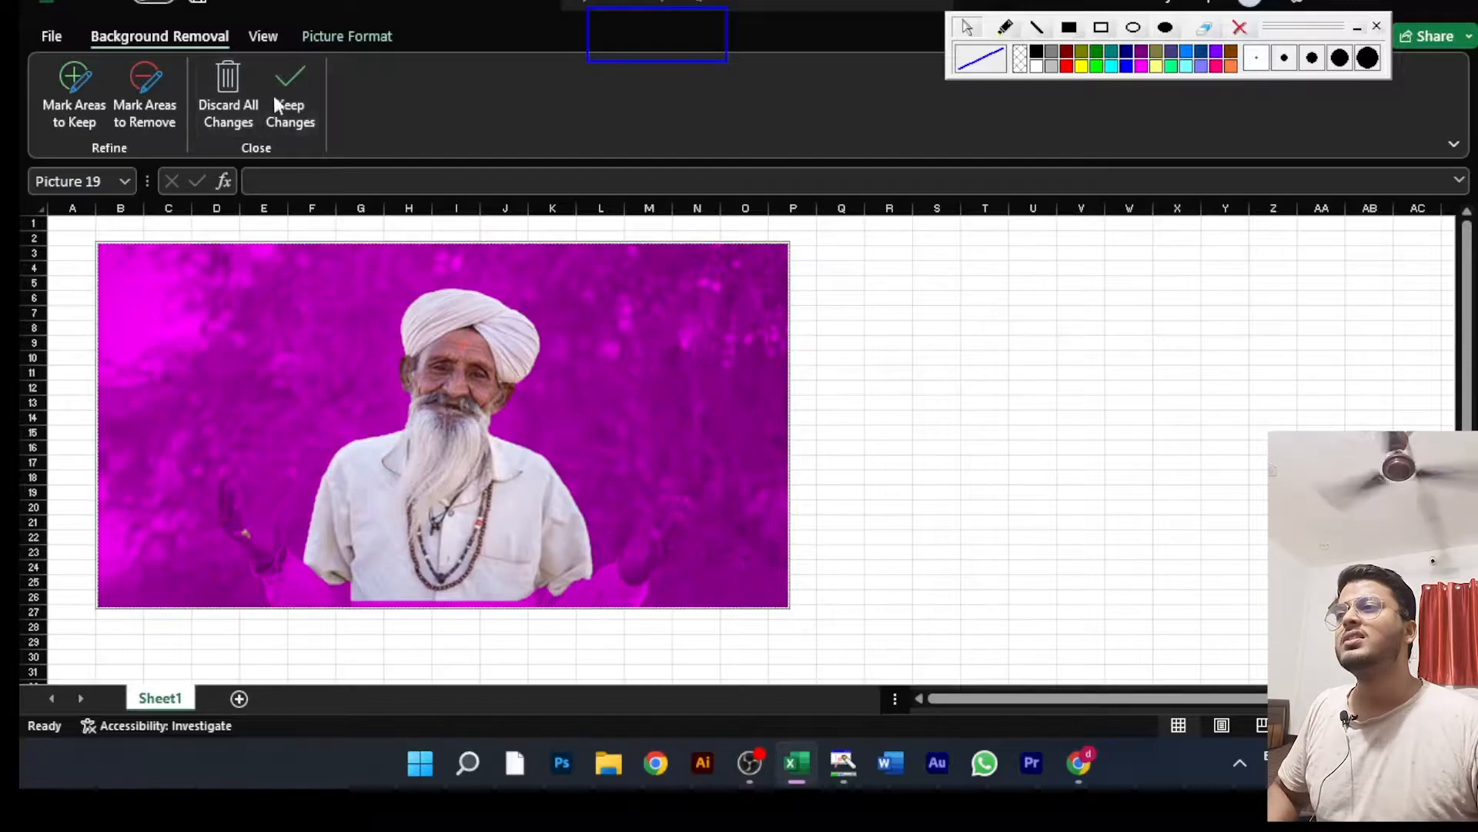
{"action": "left_click", "coordinate": [224, 94]}
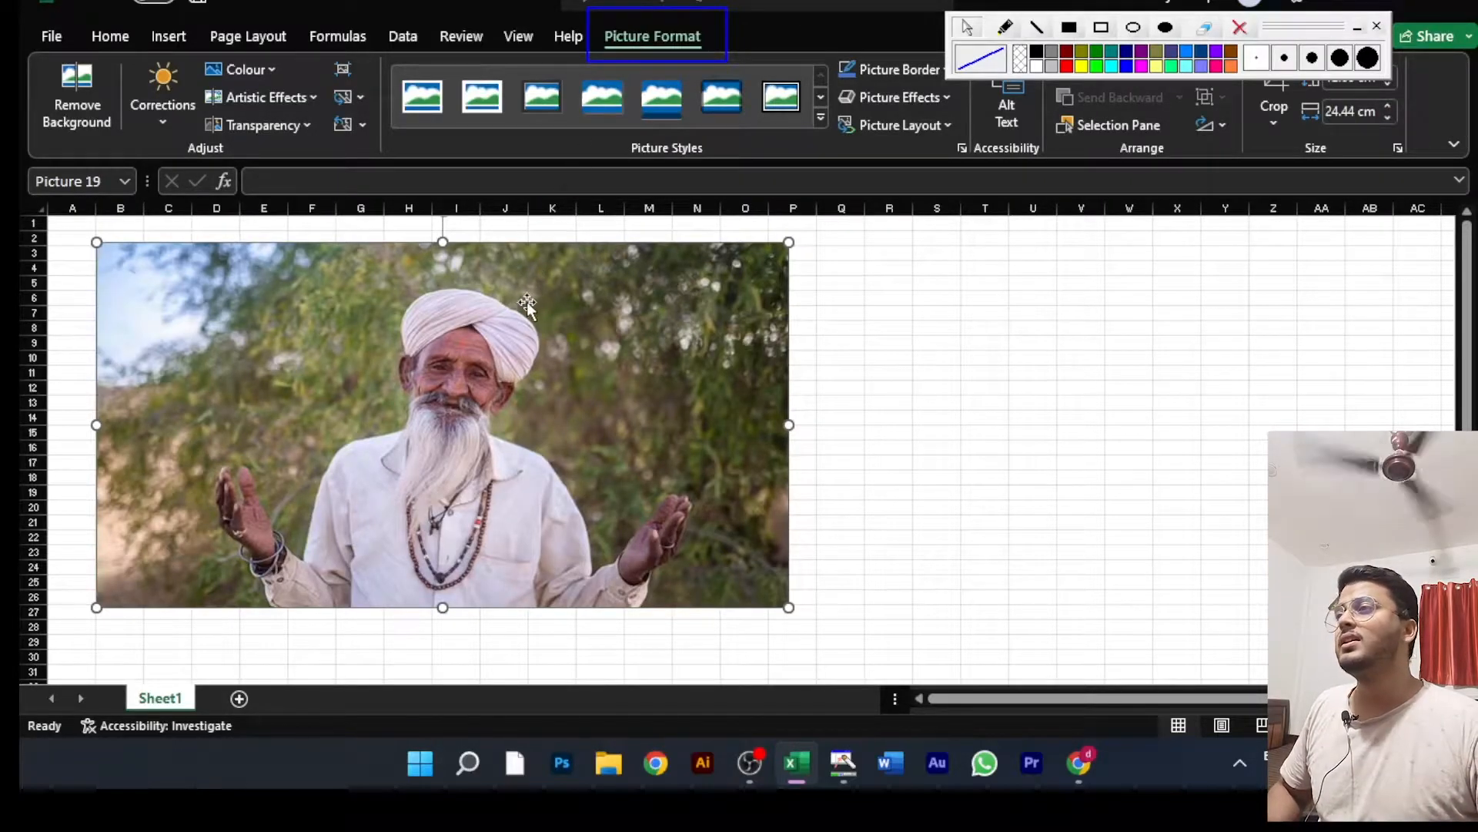
Step: Move the picture to columns O to AC and apply the Brightness: +20% Contrast: +20% correction
{"action": "left_click", "coordinate": [163, 125]}
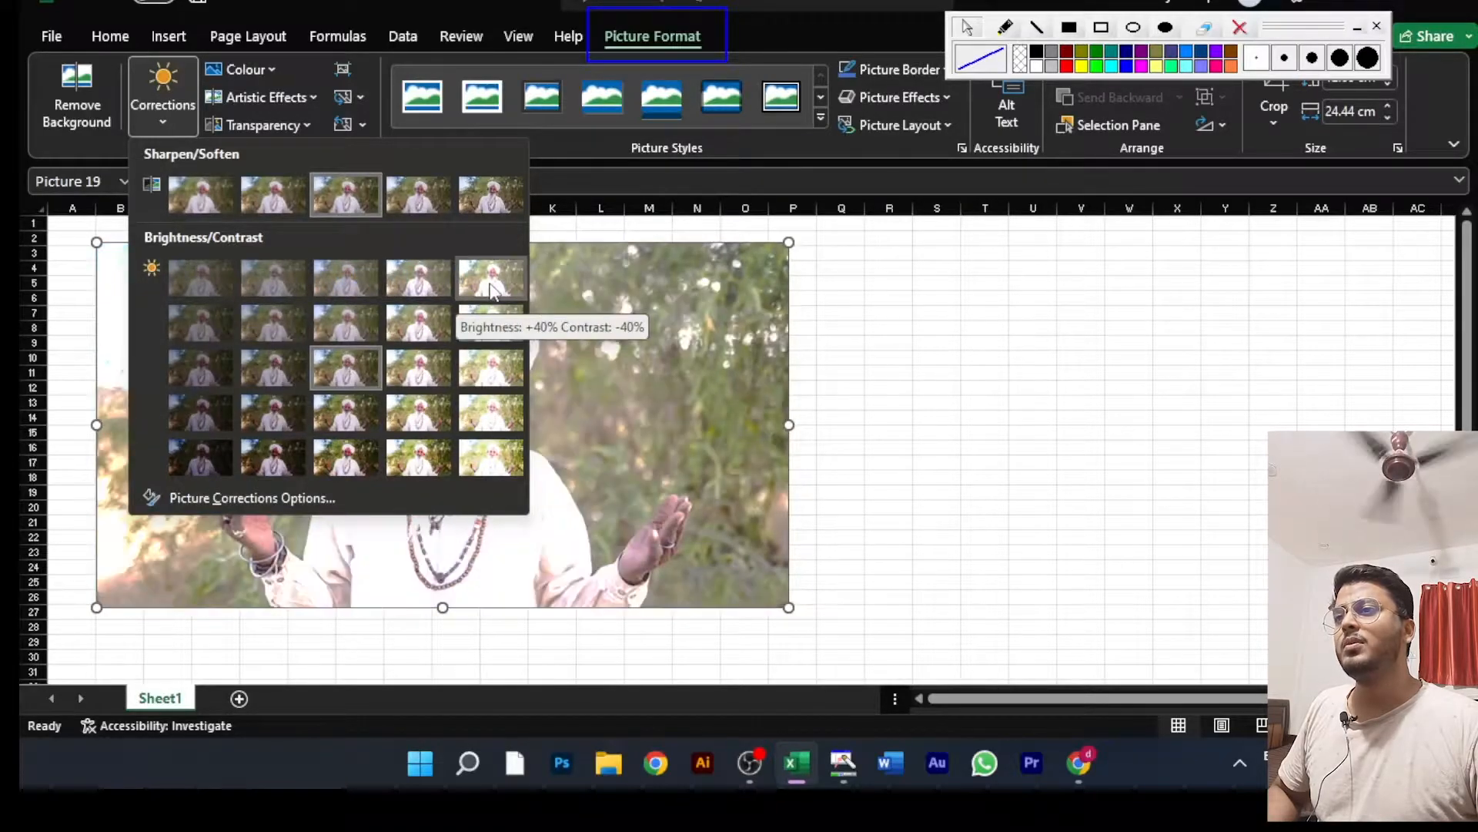
{"action": "left_click", "coordinate": [866, 314]}
{"action": "left_click_drag", "start_coordinate": [436, 365], "coordinate": [1185, 322]}
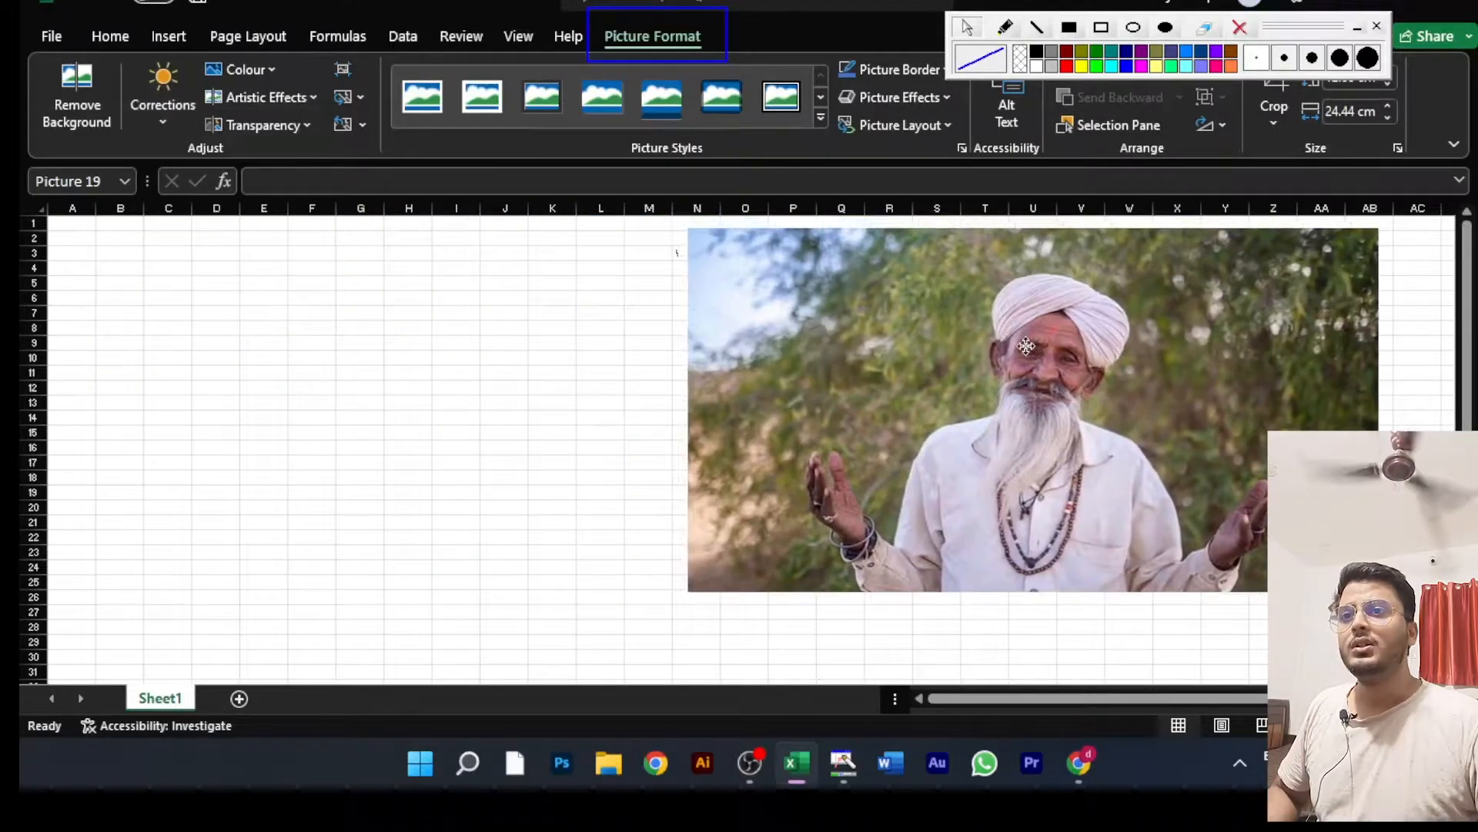
{"action": "left_click_drag", "start_coordinate": [999, 356], "coordinate": [1055, 356]}
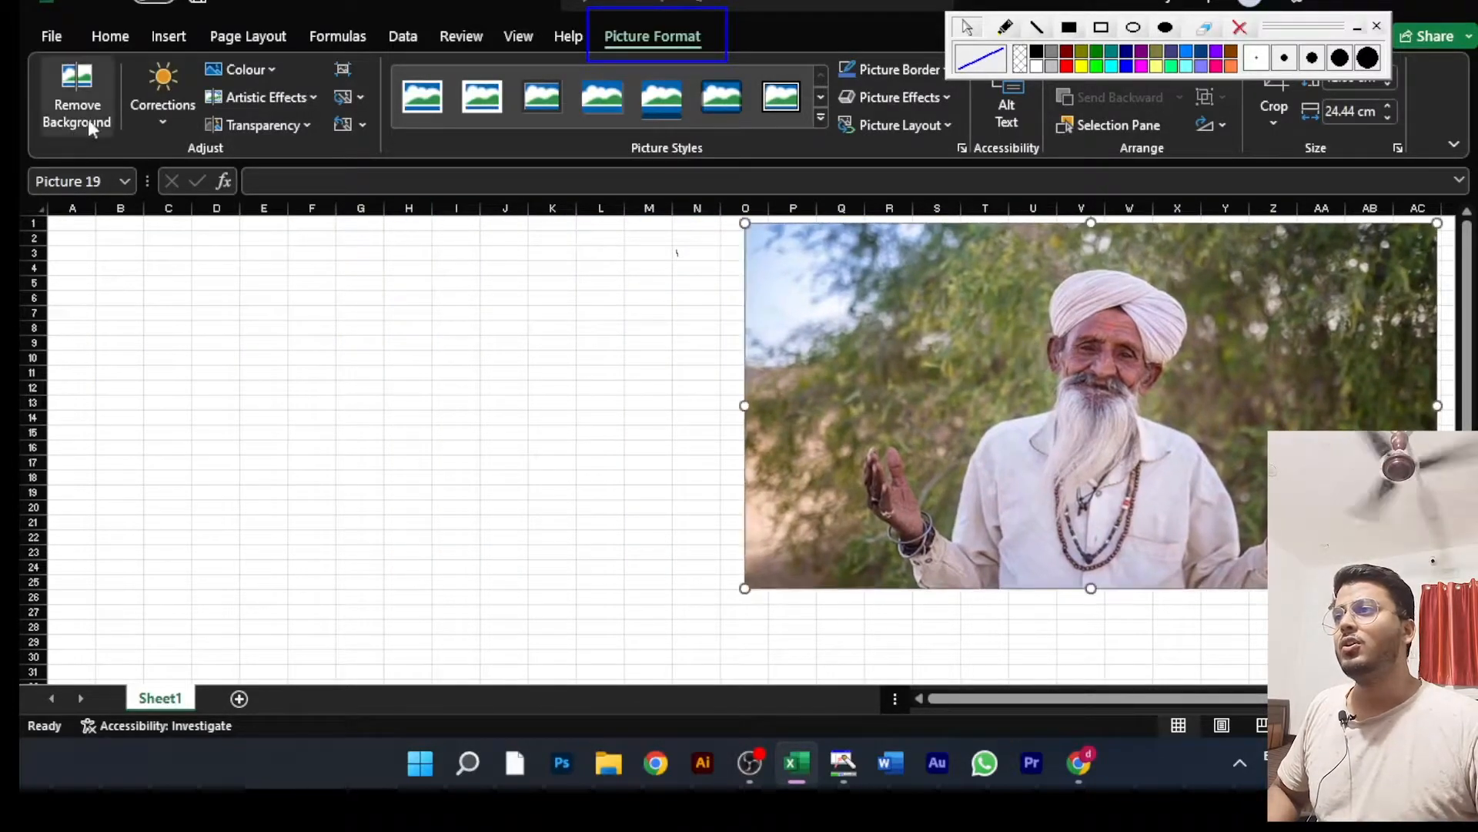
{"action": "left_click", "coordinate": [156, 109]}
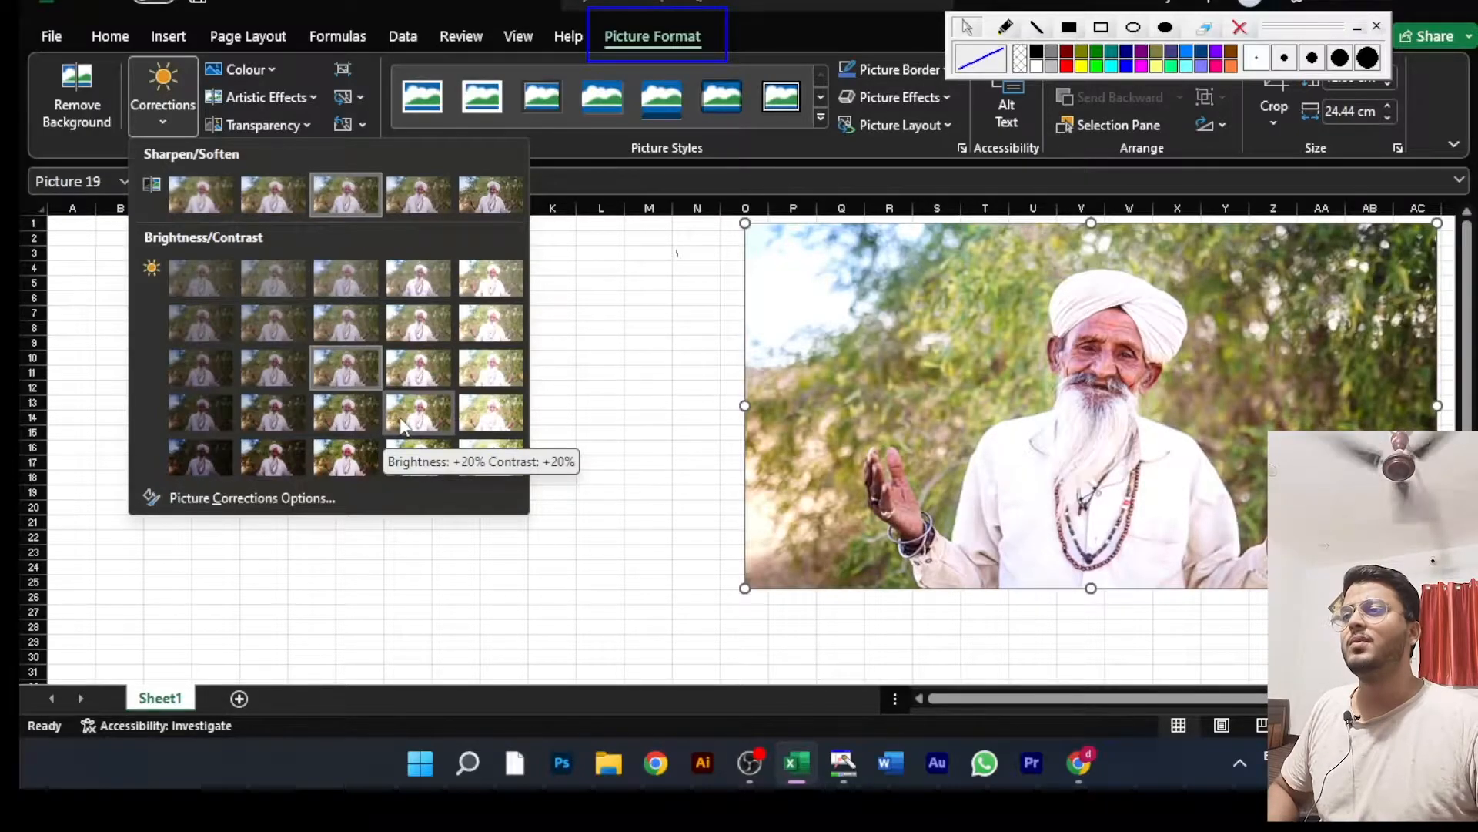
{"action": "left_click", "coordinate": [402, 424]}
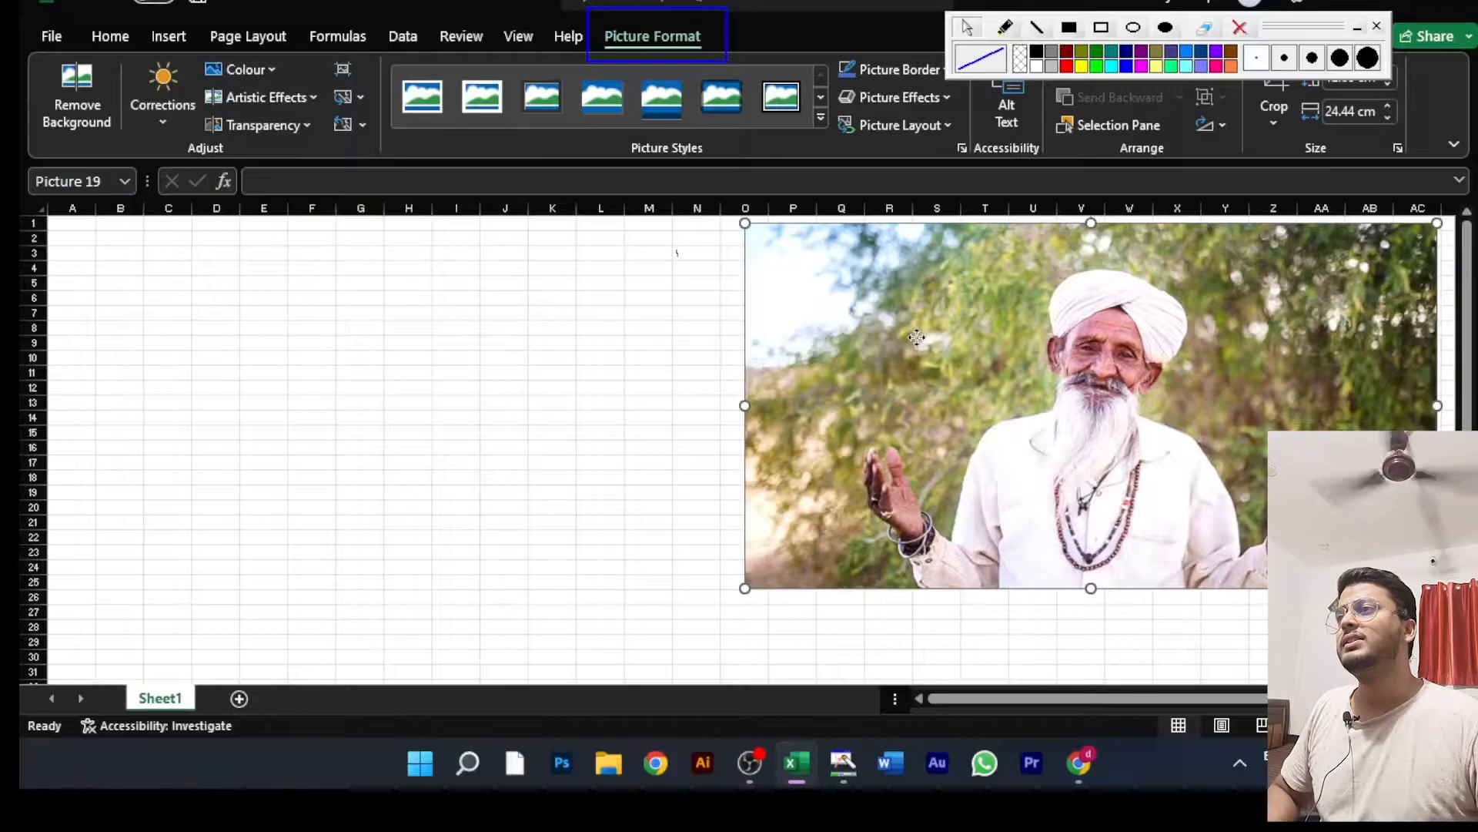
Step: Reposition the picture over columns O to AC, clear of the area covered by the Corrections and Colour presets
{"action": "left_click_drag", "start_coordinate": [915, 323], "coordinate": [487, 315]}
{"action": "left_click", "coordinate": [169, 128]}
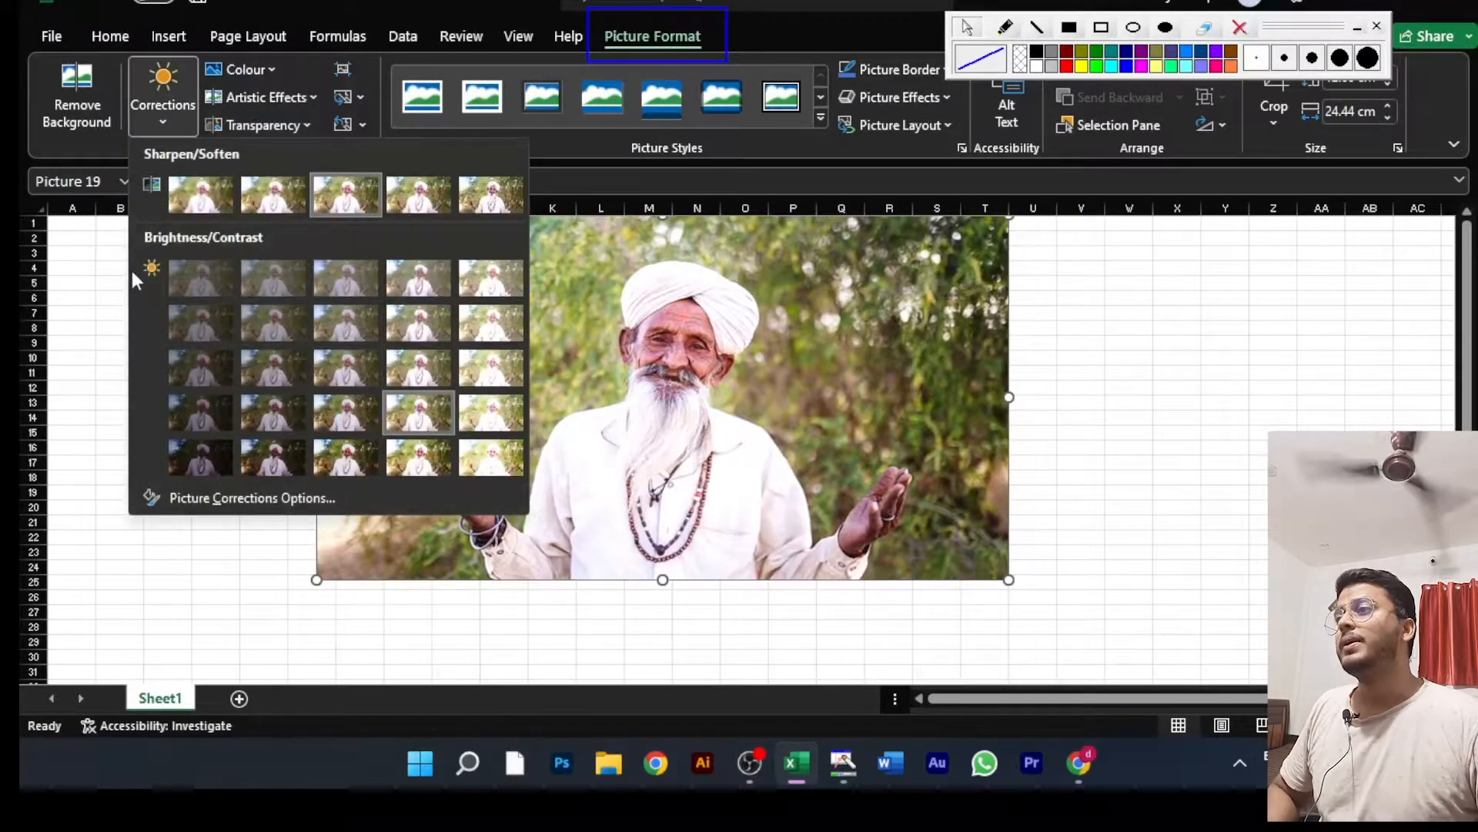
{"action": "left_click", "coordinate": [98, 268]}
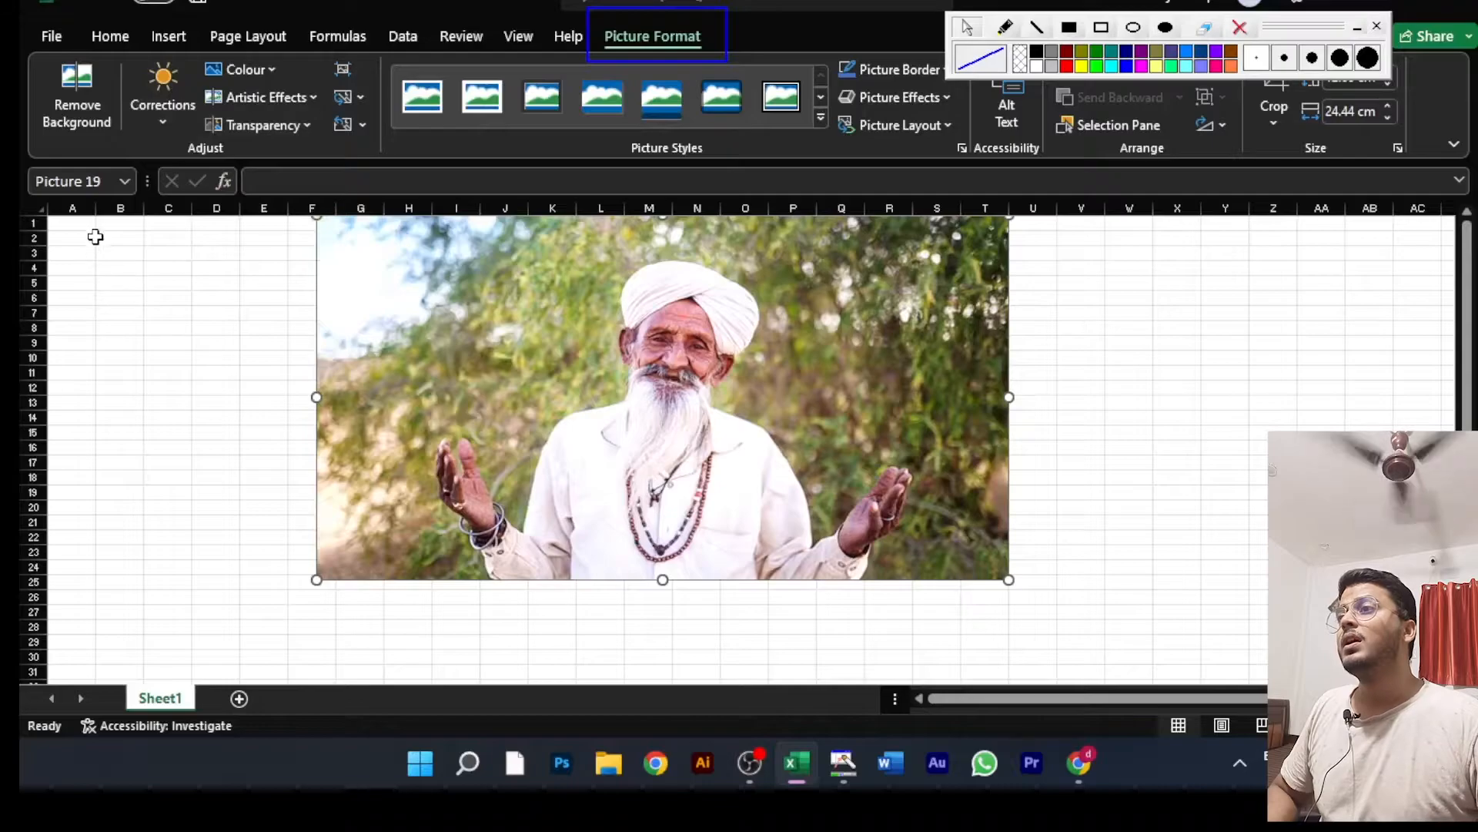
{"action": "left_click", "coordinate": [265, 70]}
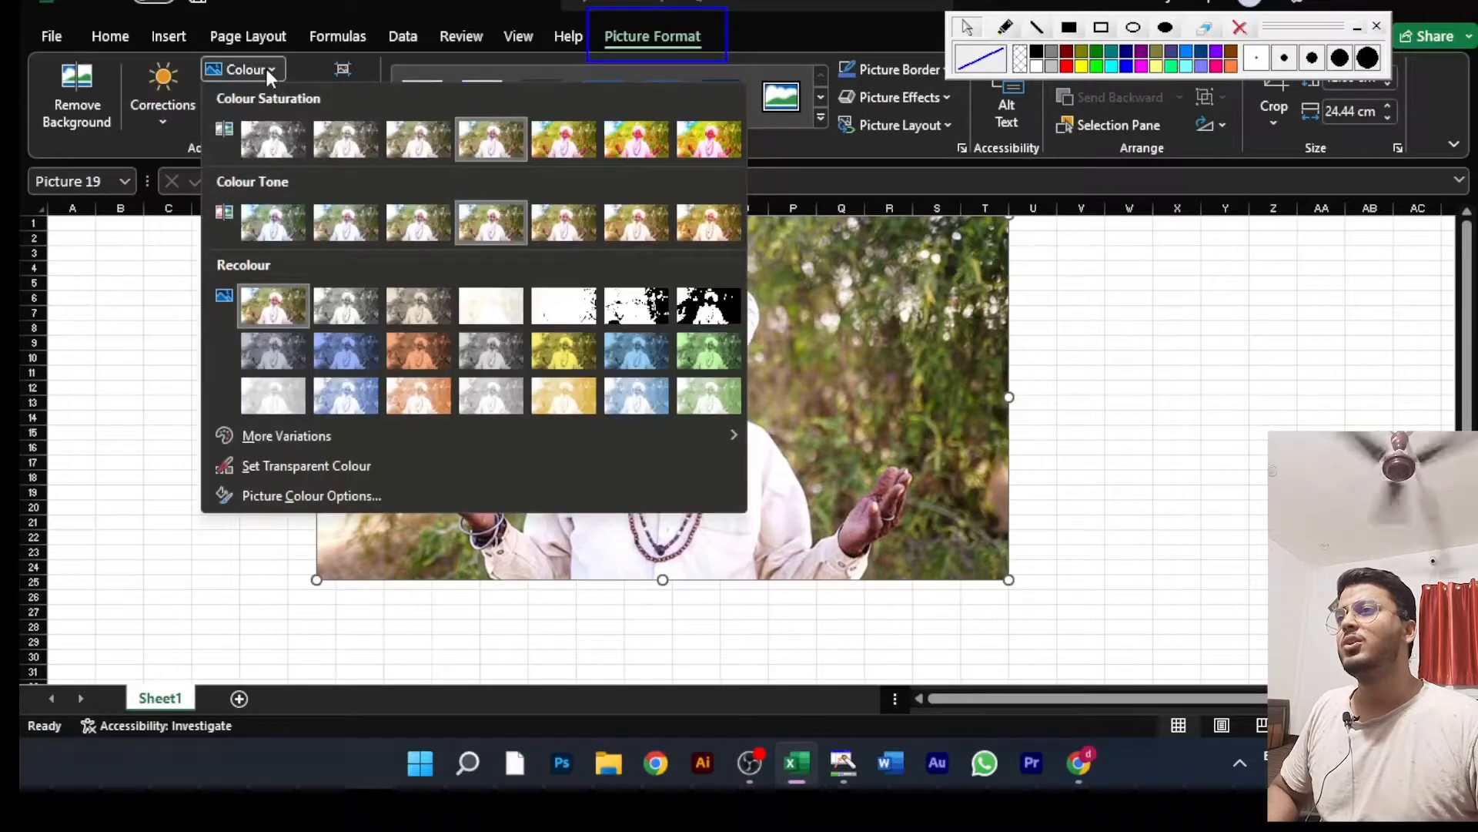
{"action": "left_click", "coordinate": [1279, 316]}
{"action": "left_click_drag", "start_coordinate": [778, 360], "coordinate": [1145, 362]}
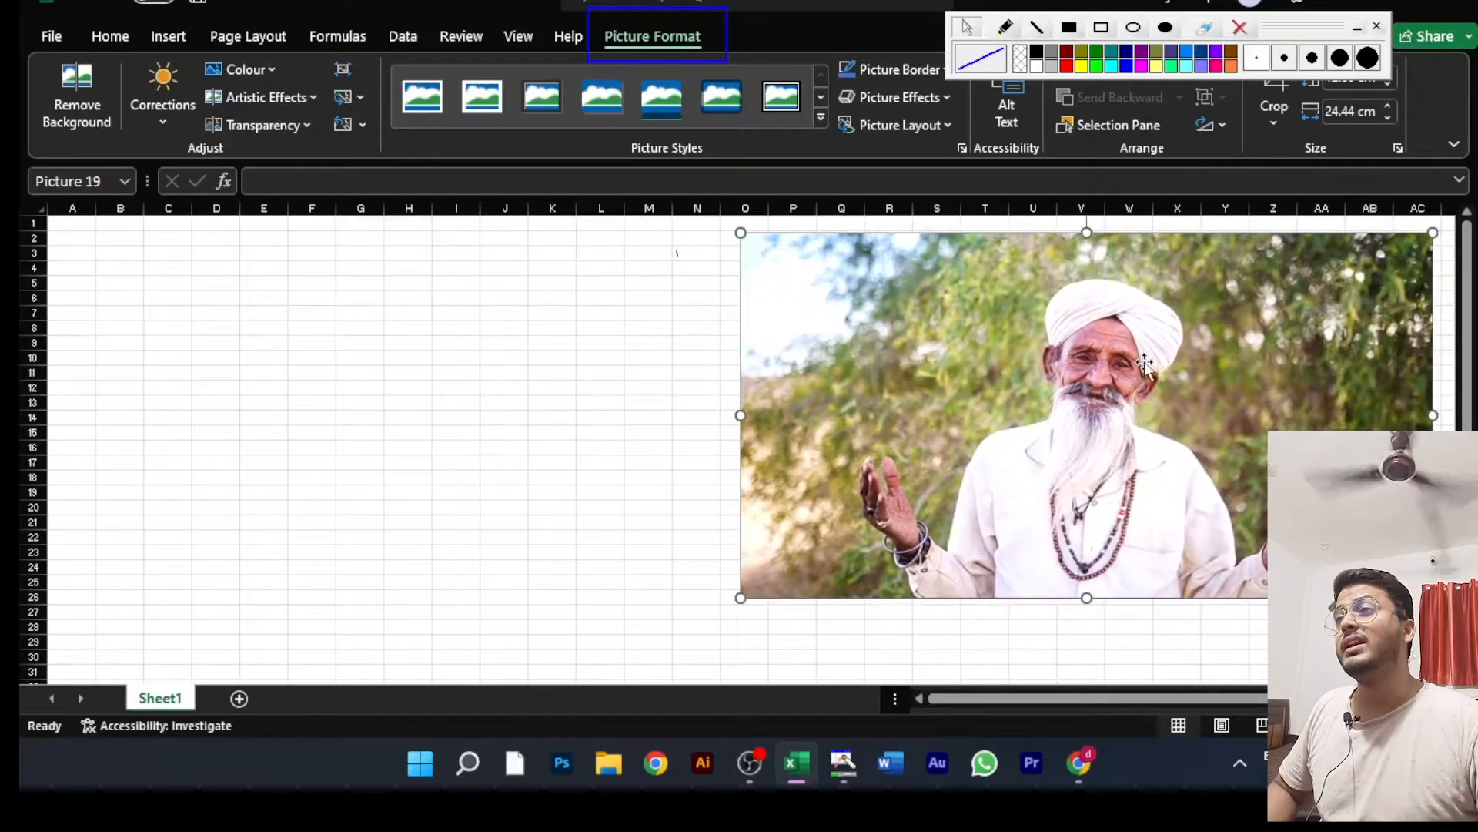
Step: Preview the Colour, Artistic Effects and Transparency presets on the picture
{"action": "left_click", "coordinate": [251, 71]}
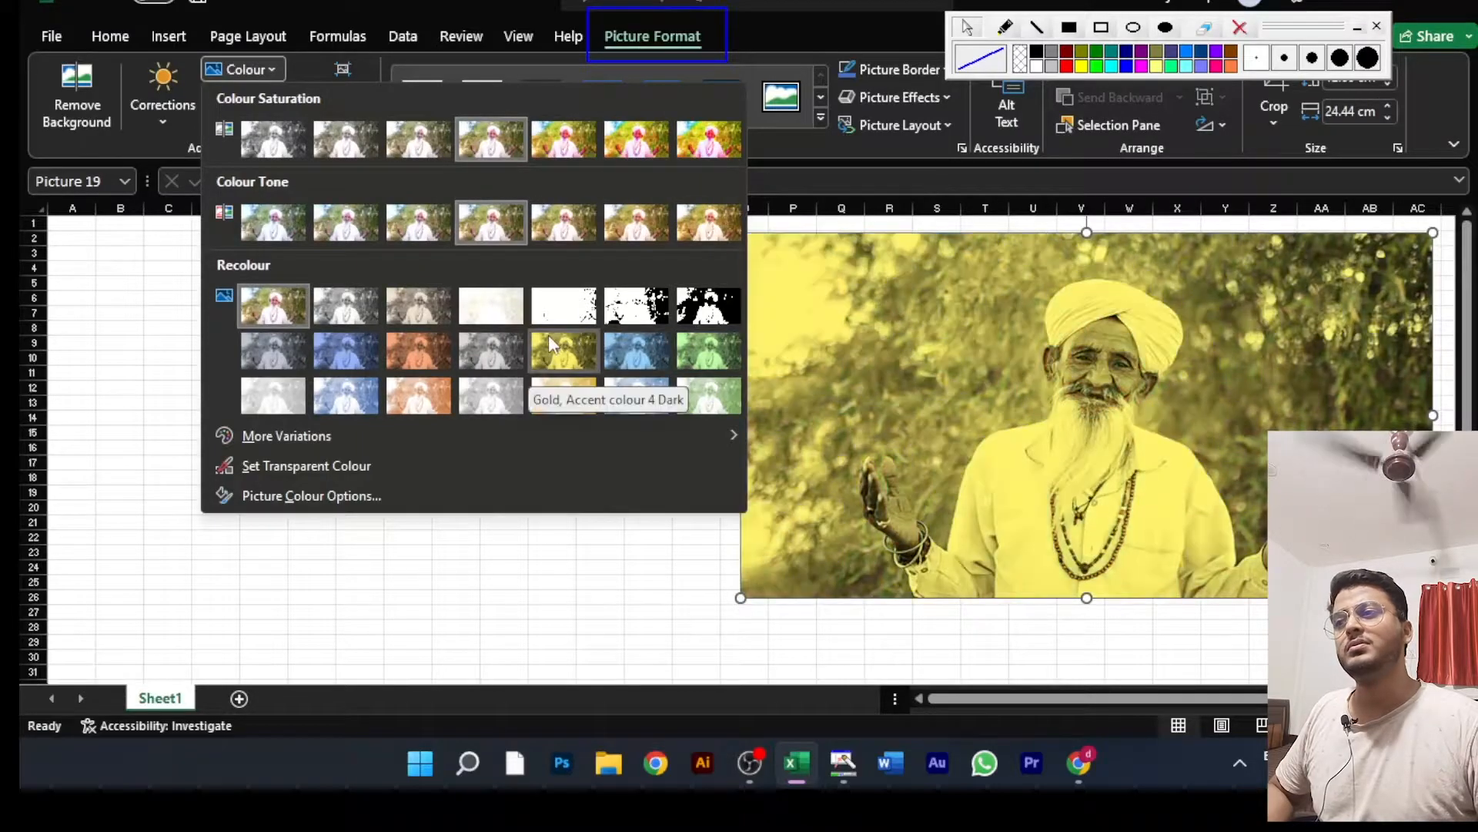
{"action": "left_click", "coordinate": [369, 514]}
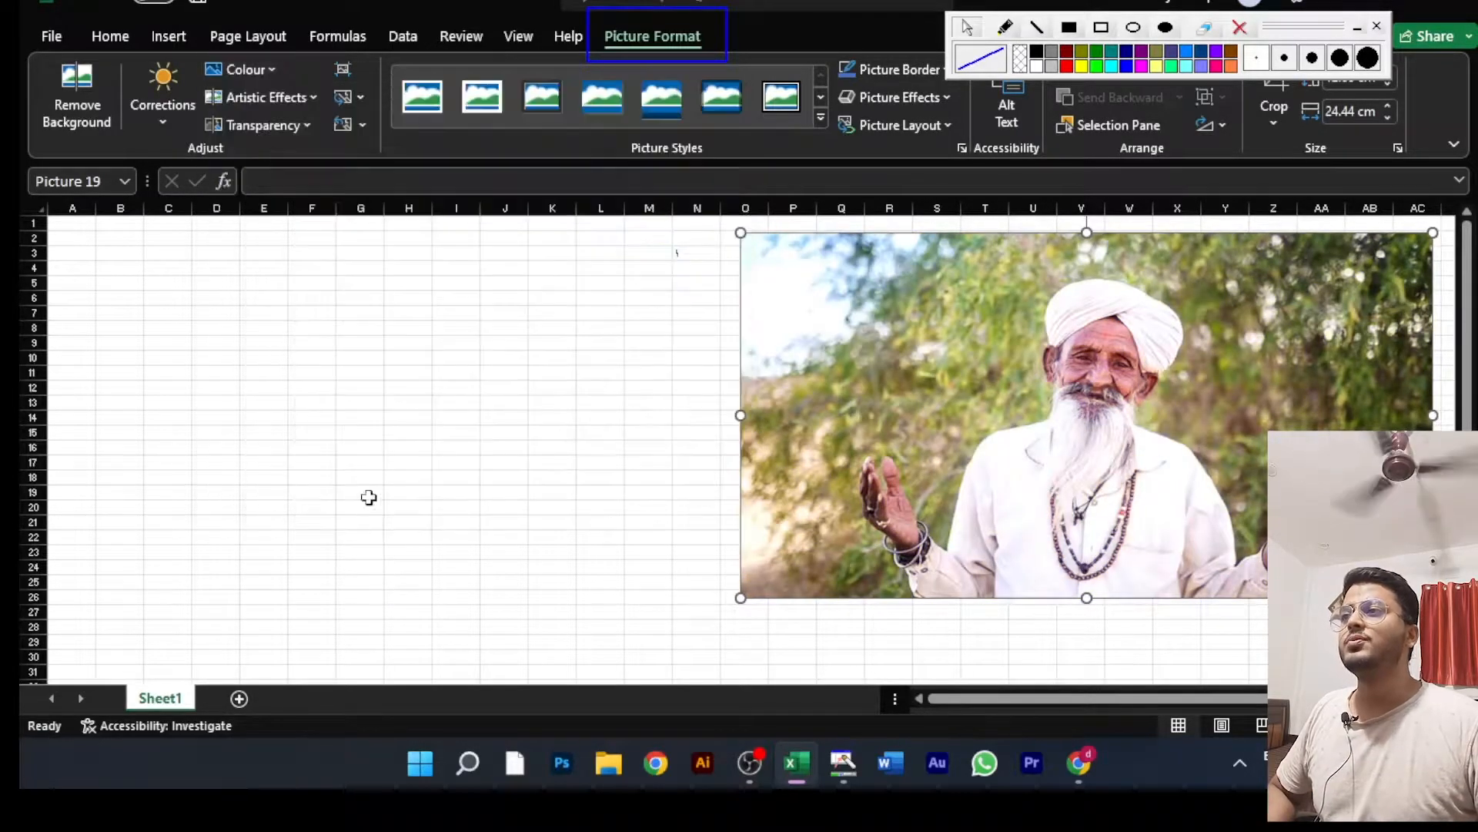
{"action": "left_click", "coordinate": [296, 99]}
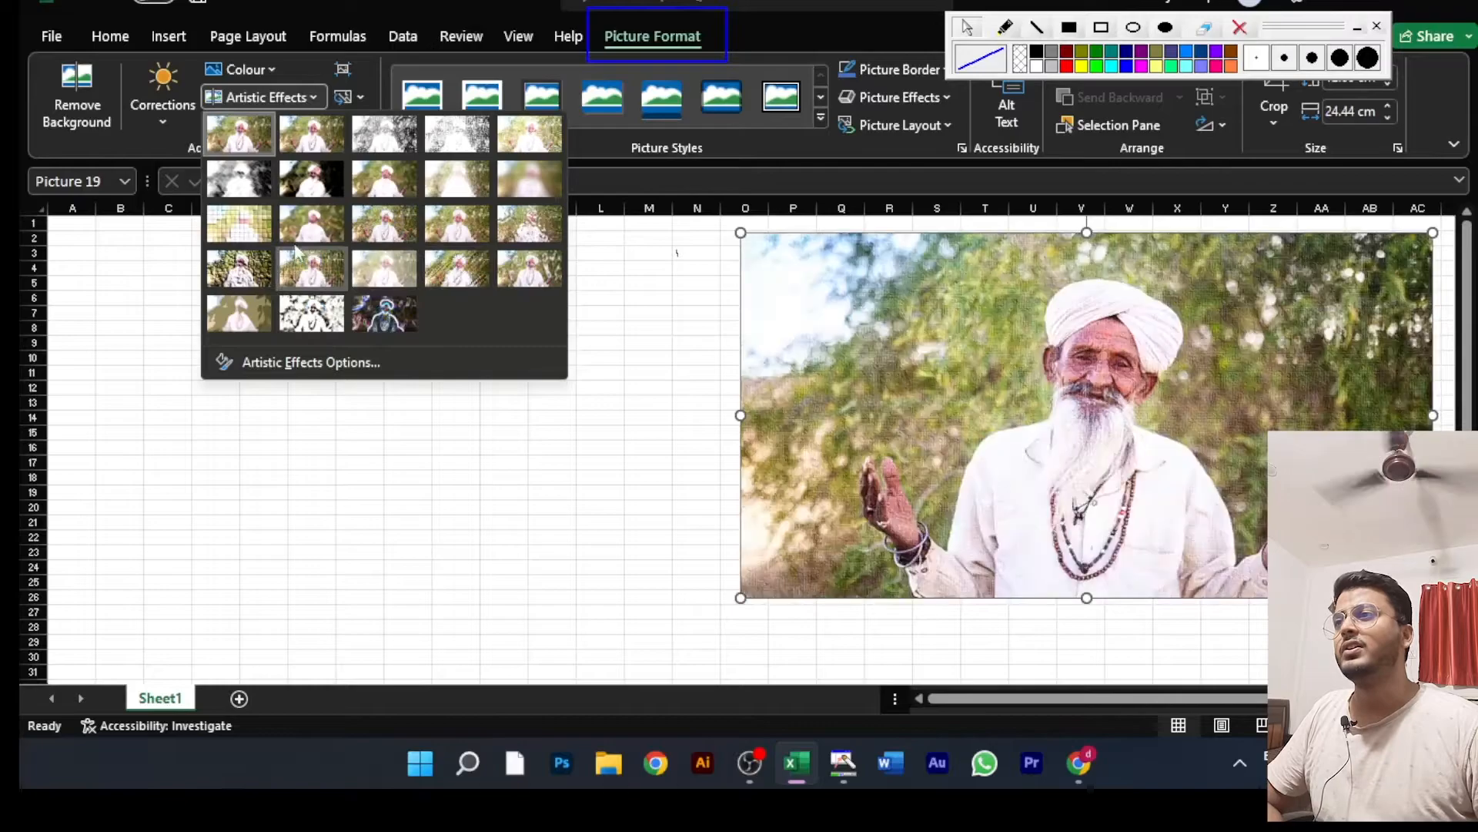
{"action": "key", "text": "Escape"}
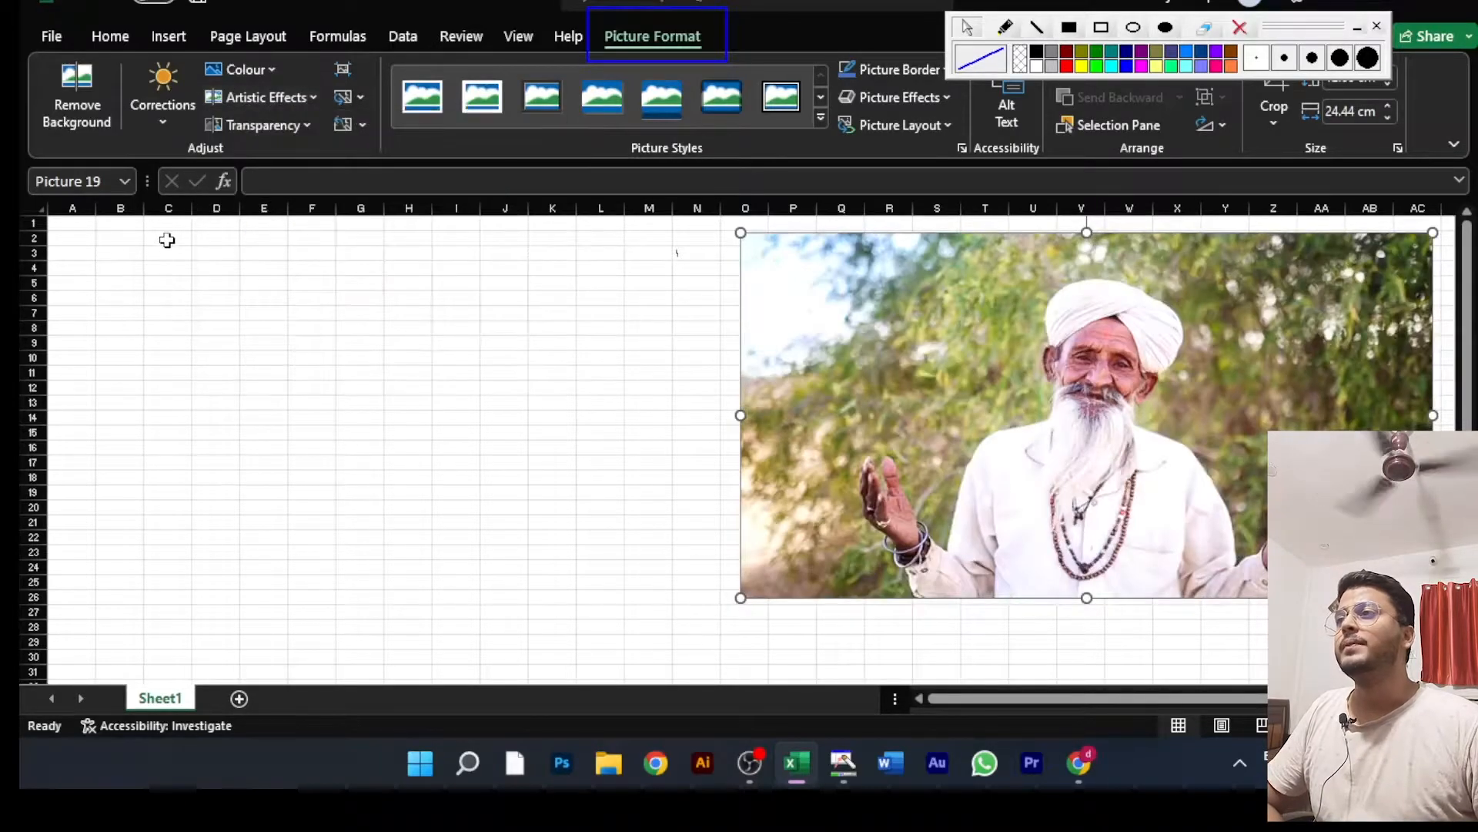
{"action": "left_click", "coordinate": [286, 128]}
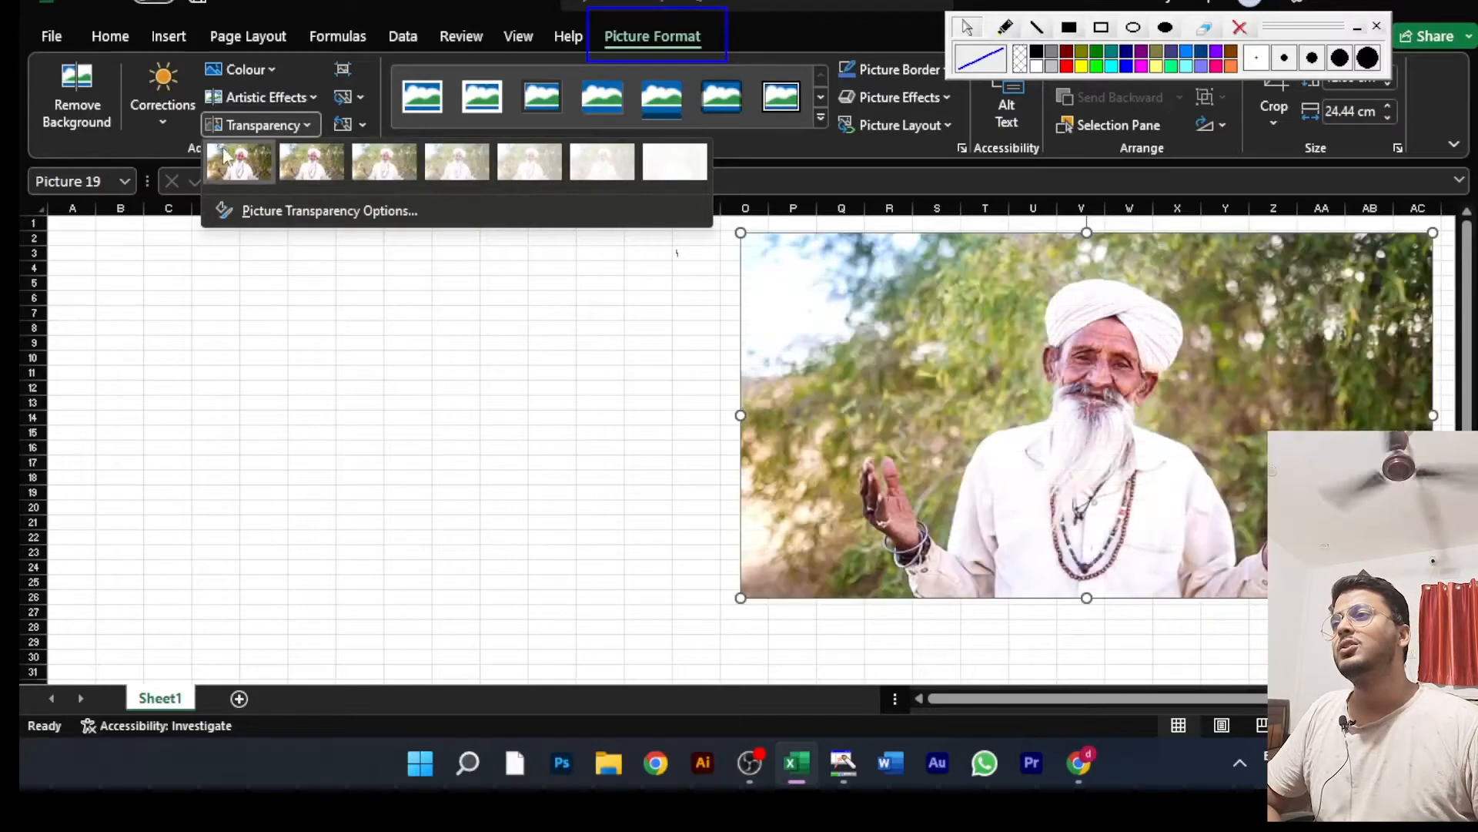
{"action": "left_click", "coordinate": [264, 168]}
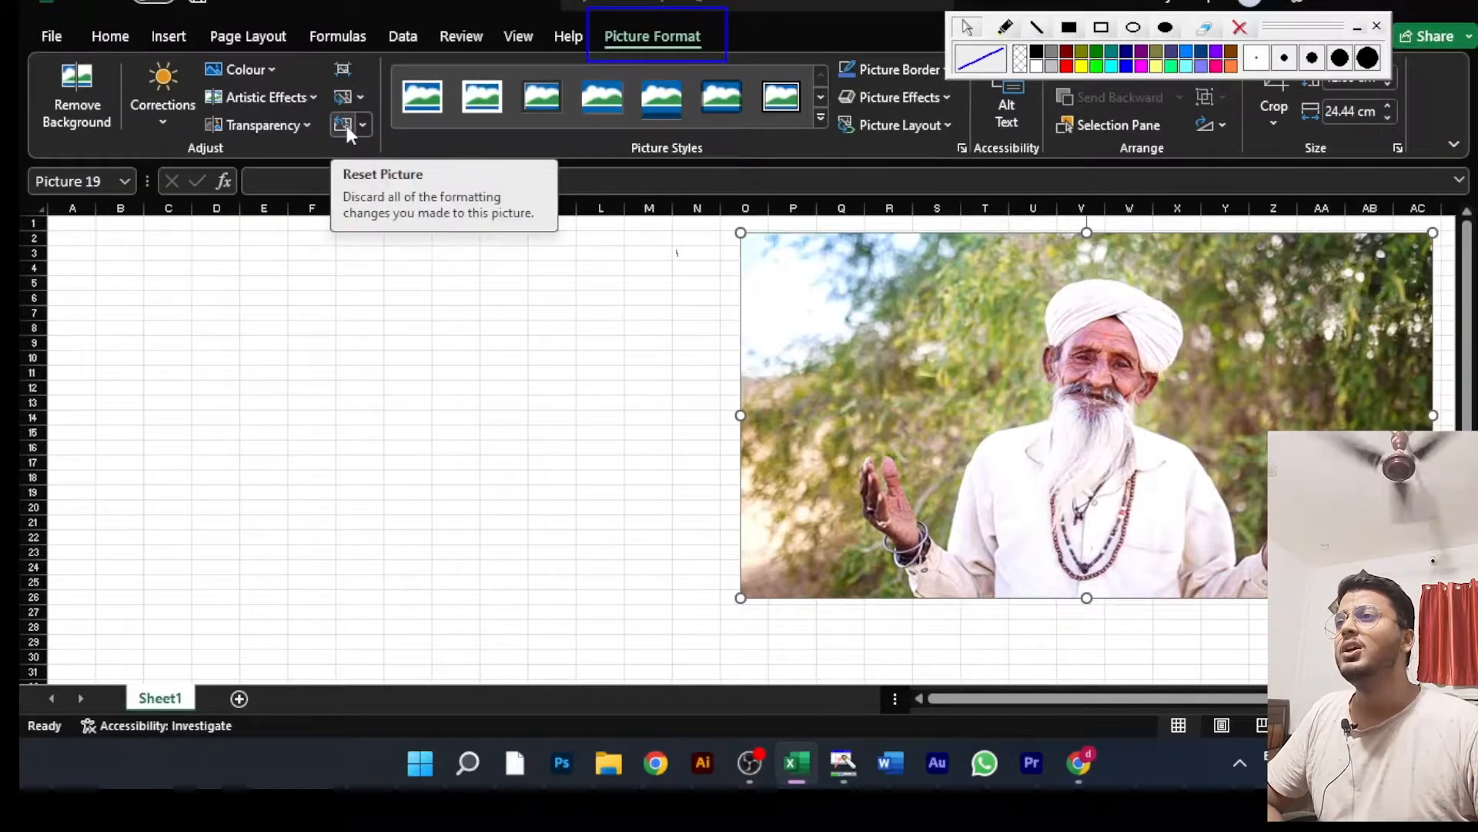
Step: Review the Compress Pictures options and the available sources for replacing the picture
{"action": "left_click", "coordinate": [344, 69]}
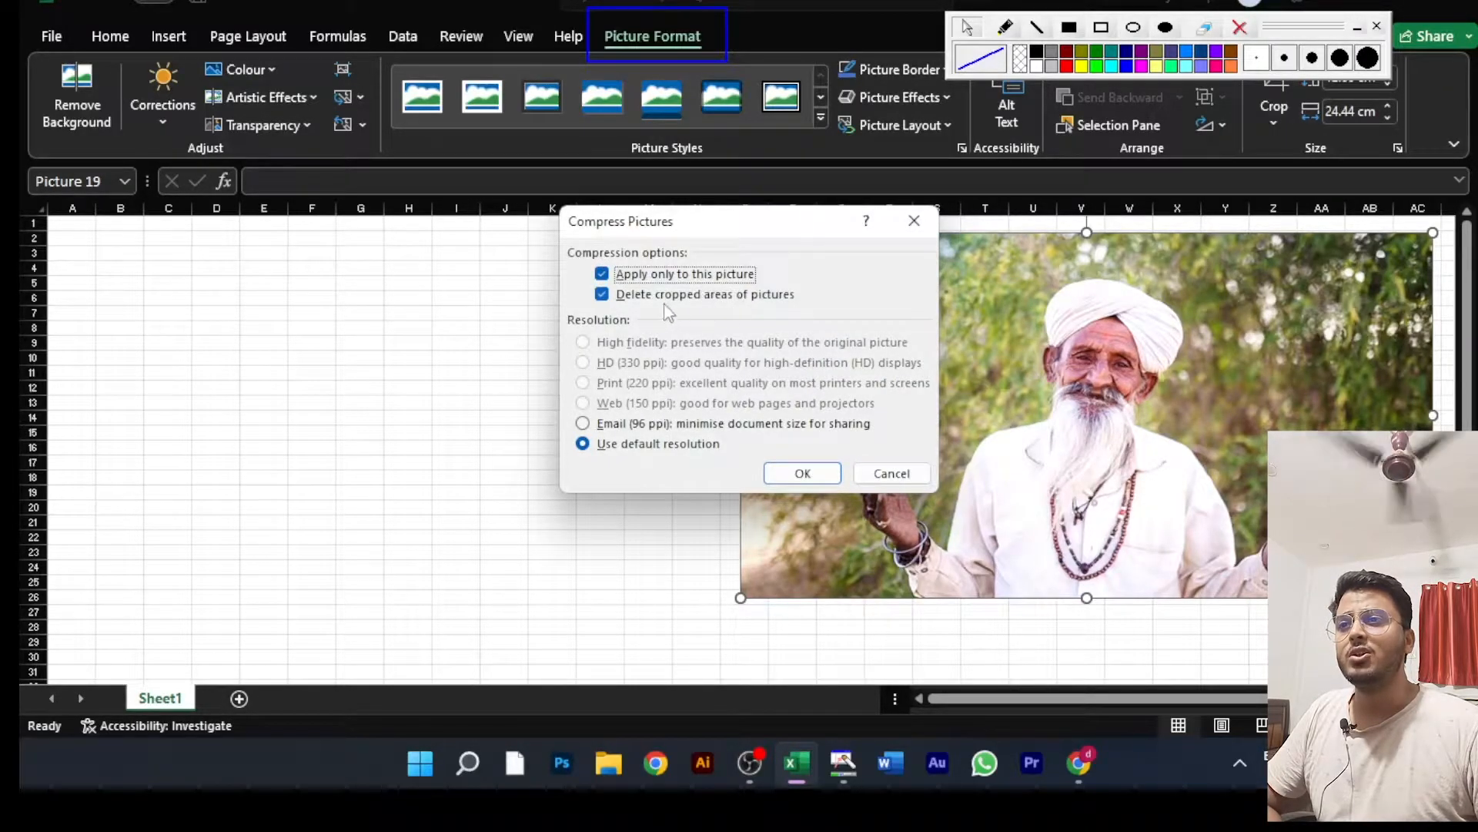
{"action": "left_click", "coordinate": [893, 475]}
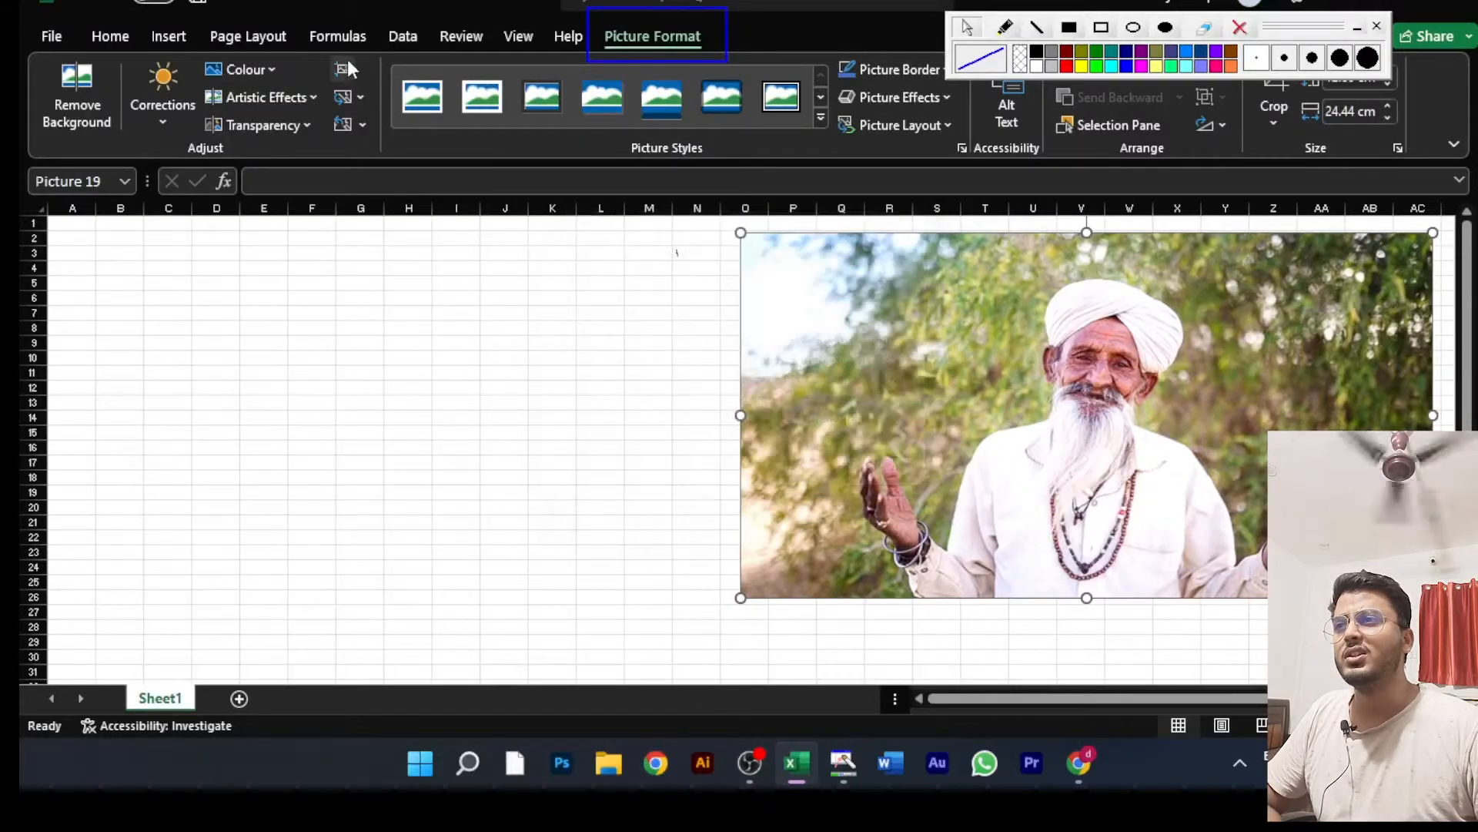
{"action": "left_click", "coordinate": [359, 96]}
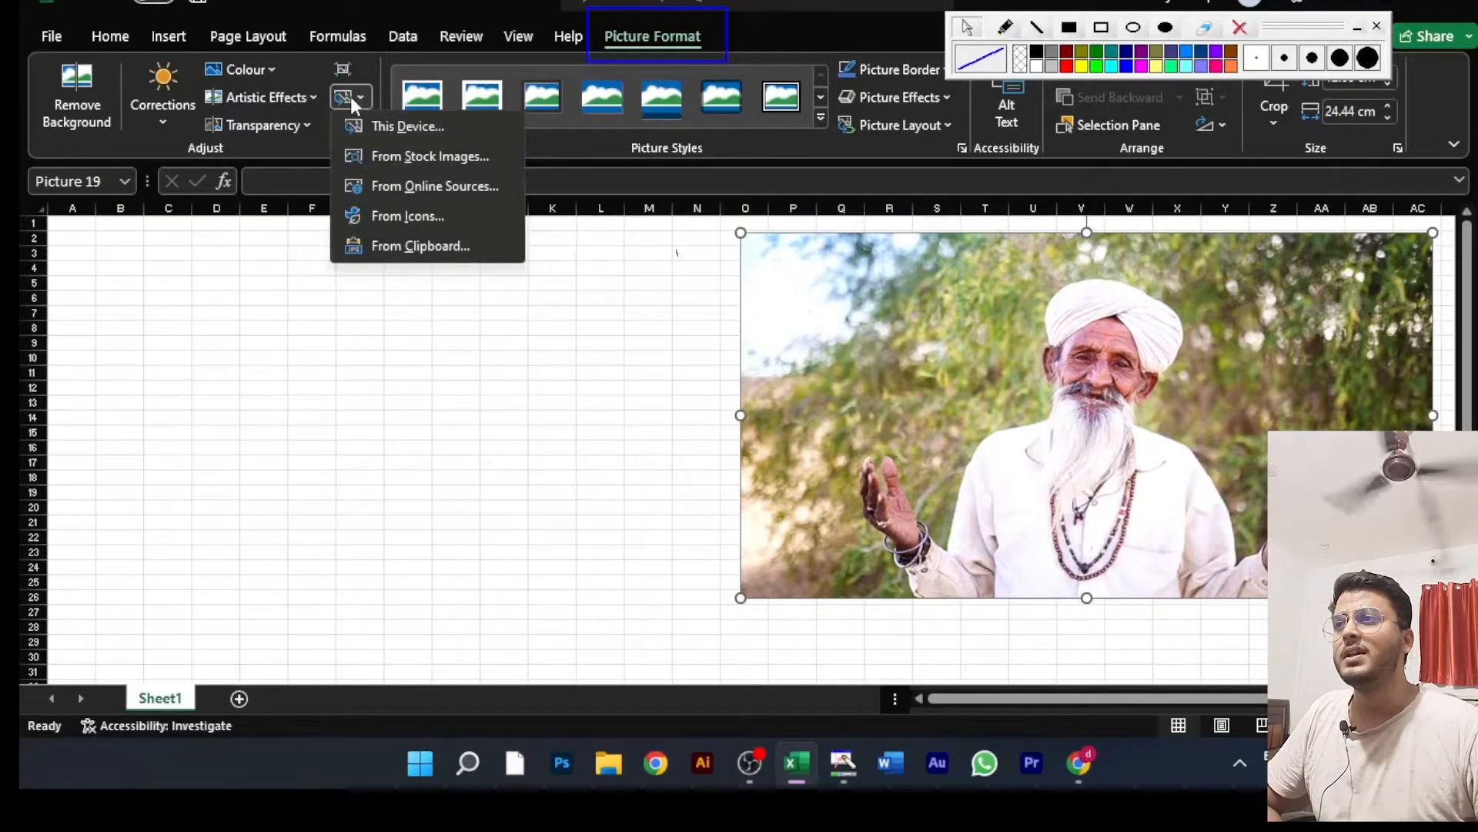
{"action": "left_click", "coordinate": [354, 96]}
{"action": "left_click", "coordinate": [354, 96]}
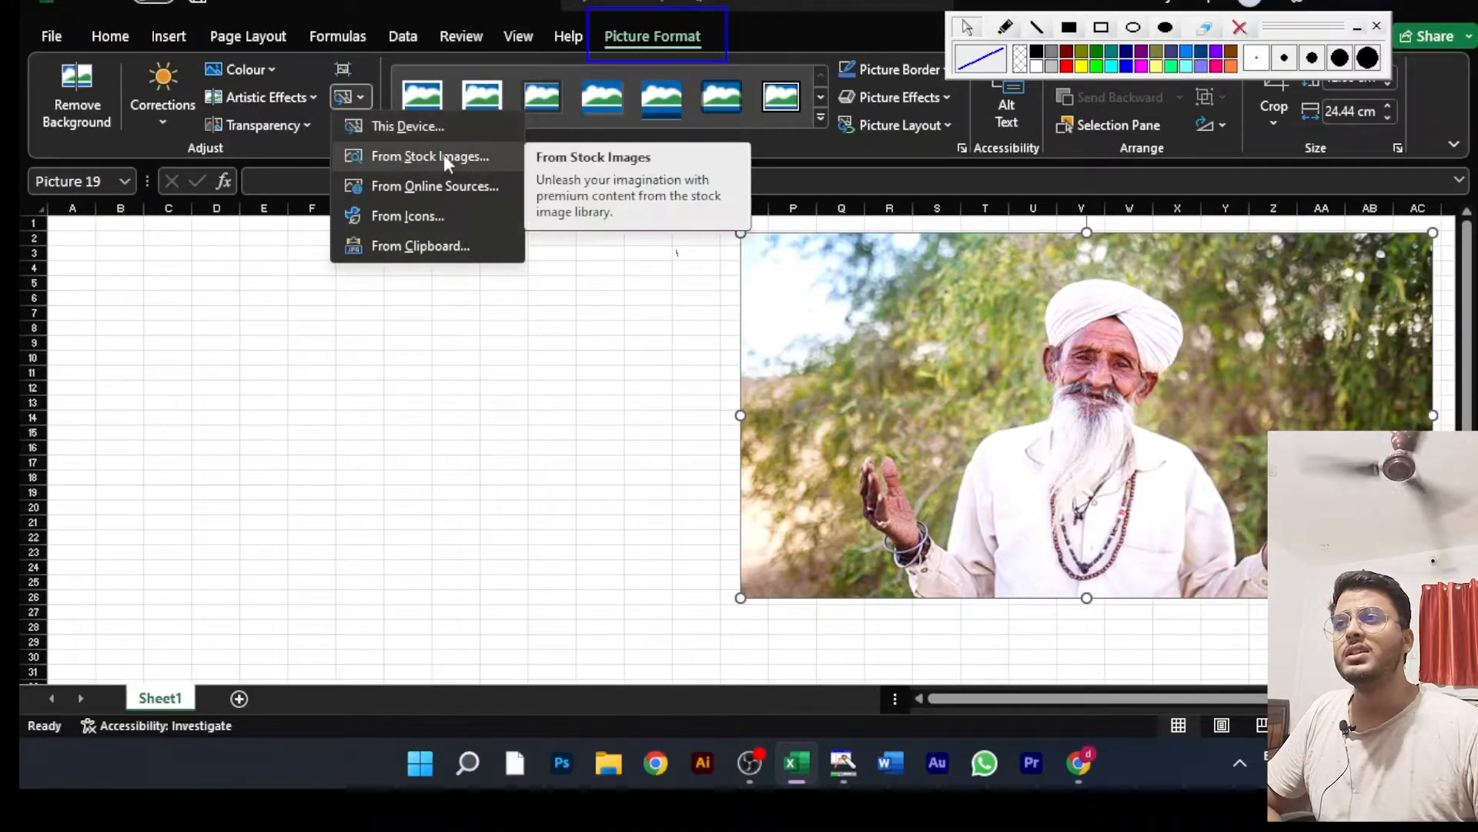
{"action": "left_click", "coordinate": [252, 275]}
Step: Move the picture to columns M to AA and replace it with the file 2-wolf-png-image-picture-download from this device
{"action": "left_click_drag", "start_coordinate": [935, 330], "coordinate": [837, 346]}
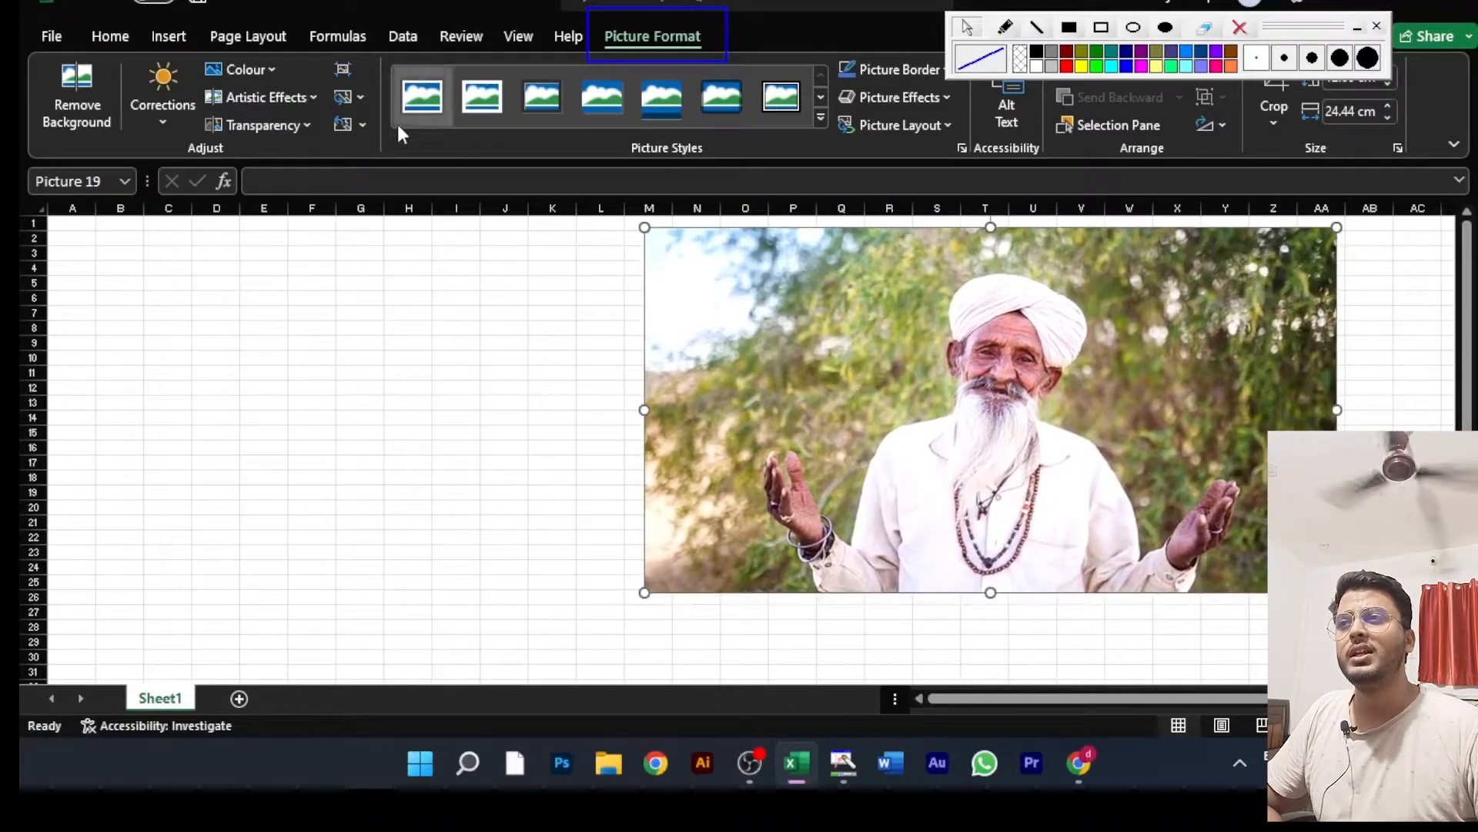
{"action": "left_click", "coordinate": [360, 96]}
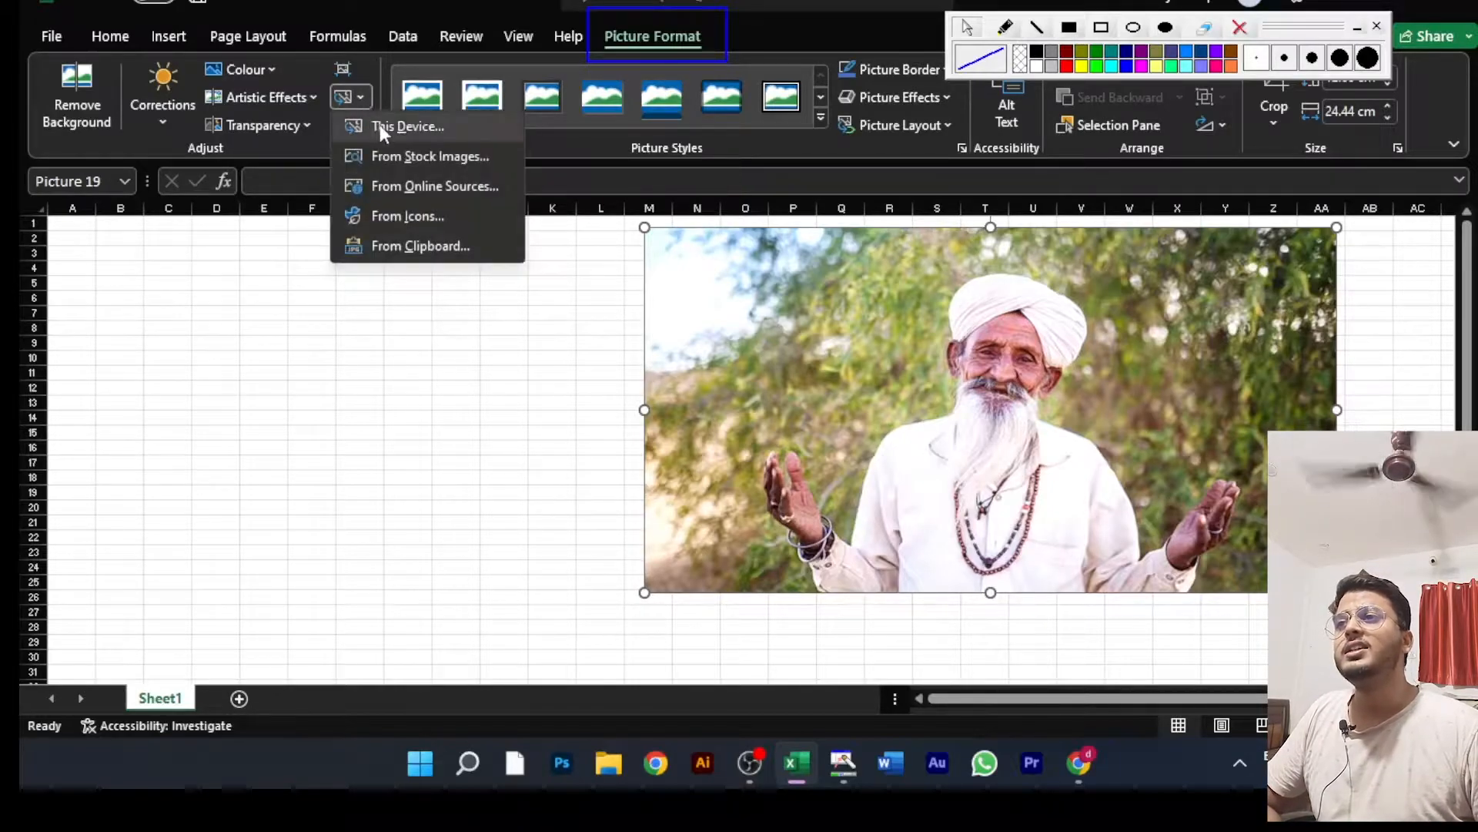
{"action": "left_click", "coordinate": [379, 124]}
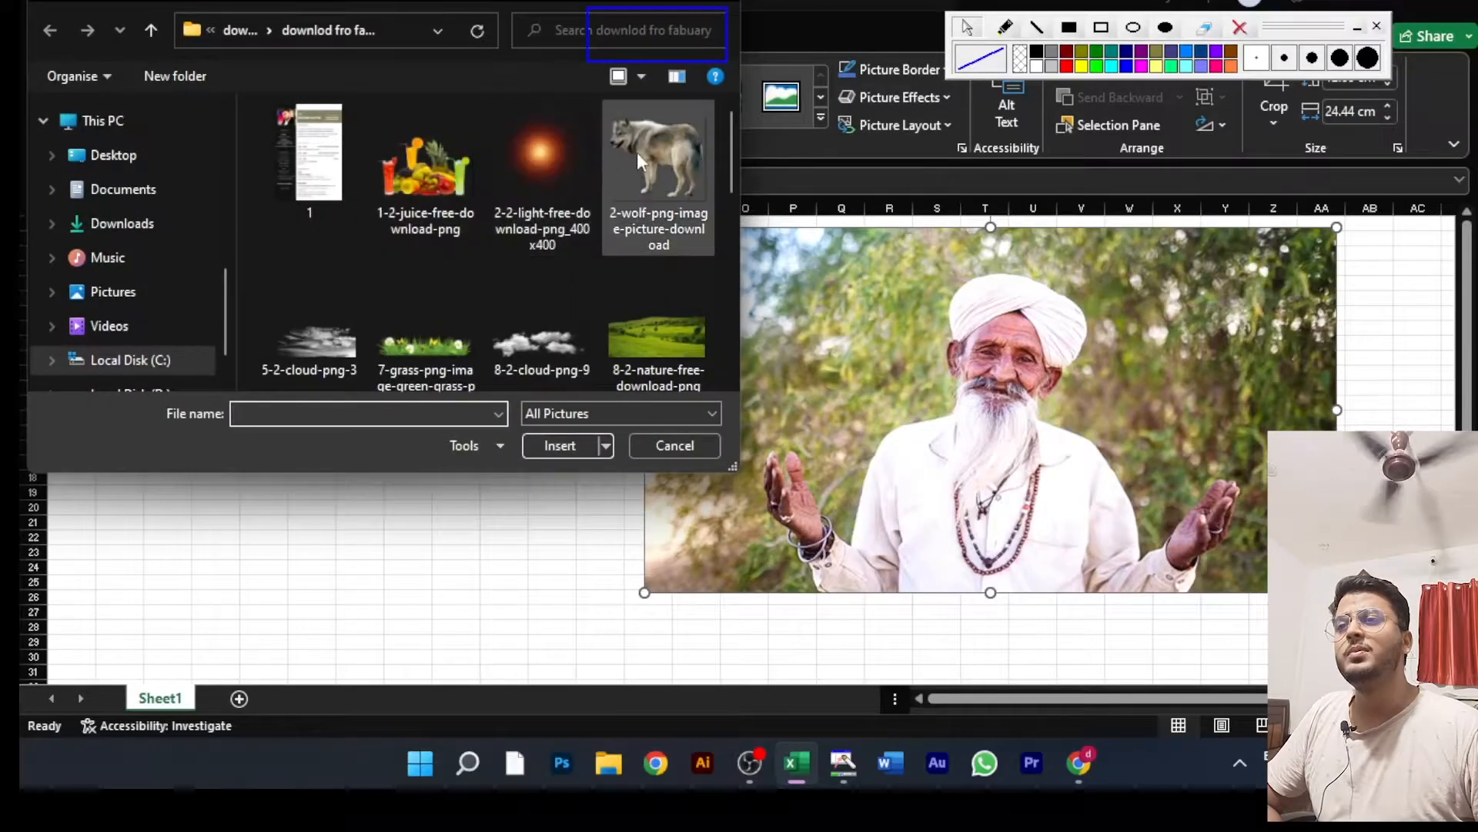
{"action": "left_click", "coordinate": [636, 151]}
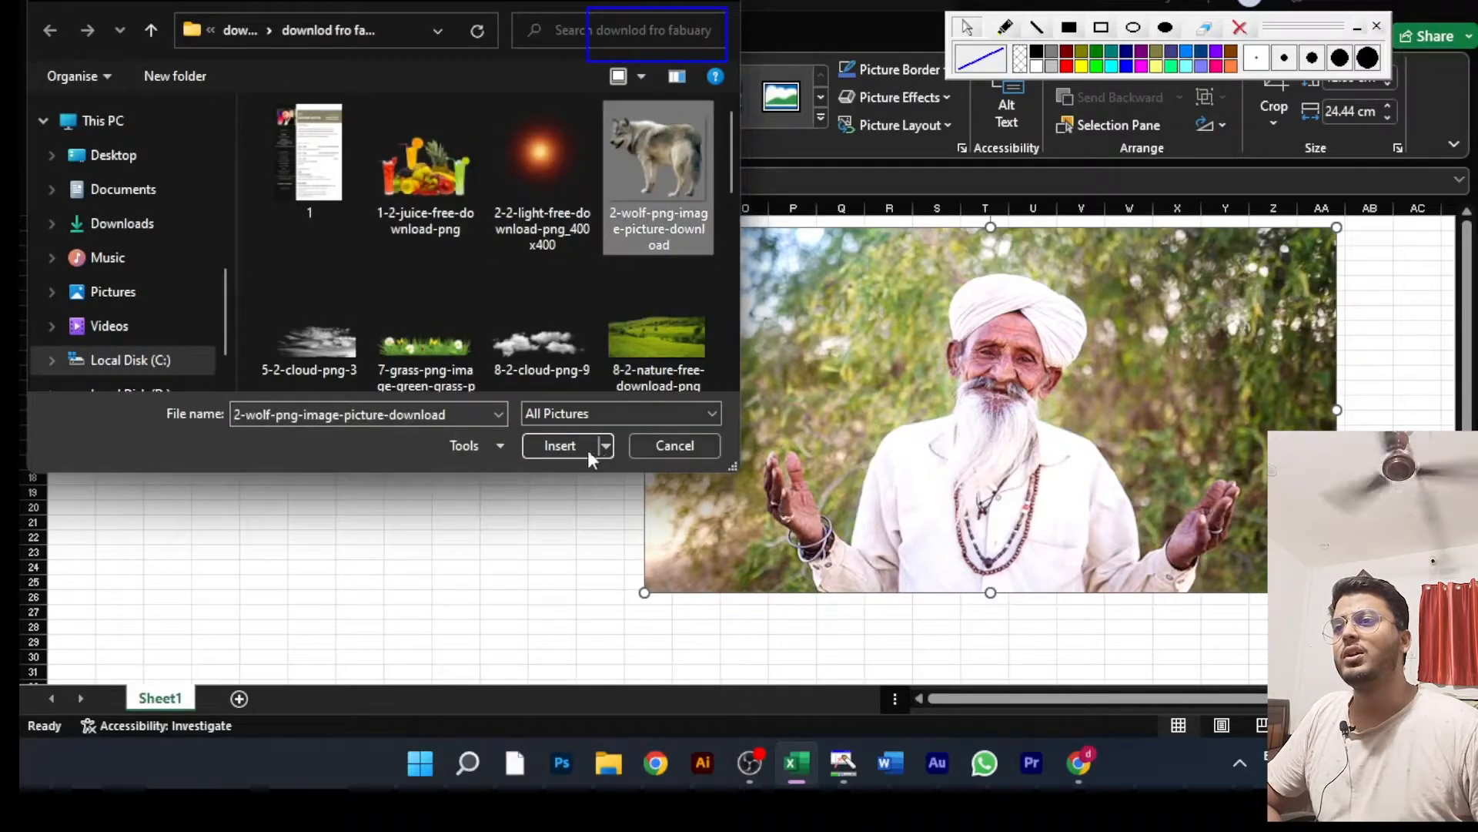
{"action": "left_click", "coordinate": [551, 446]}
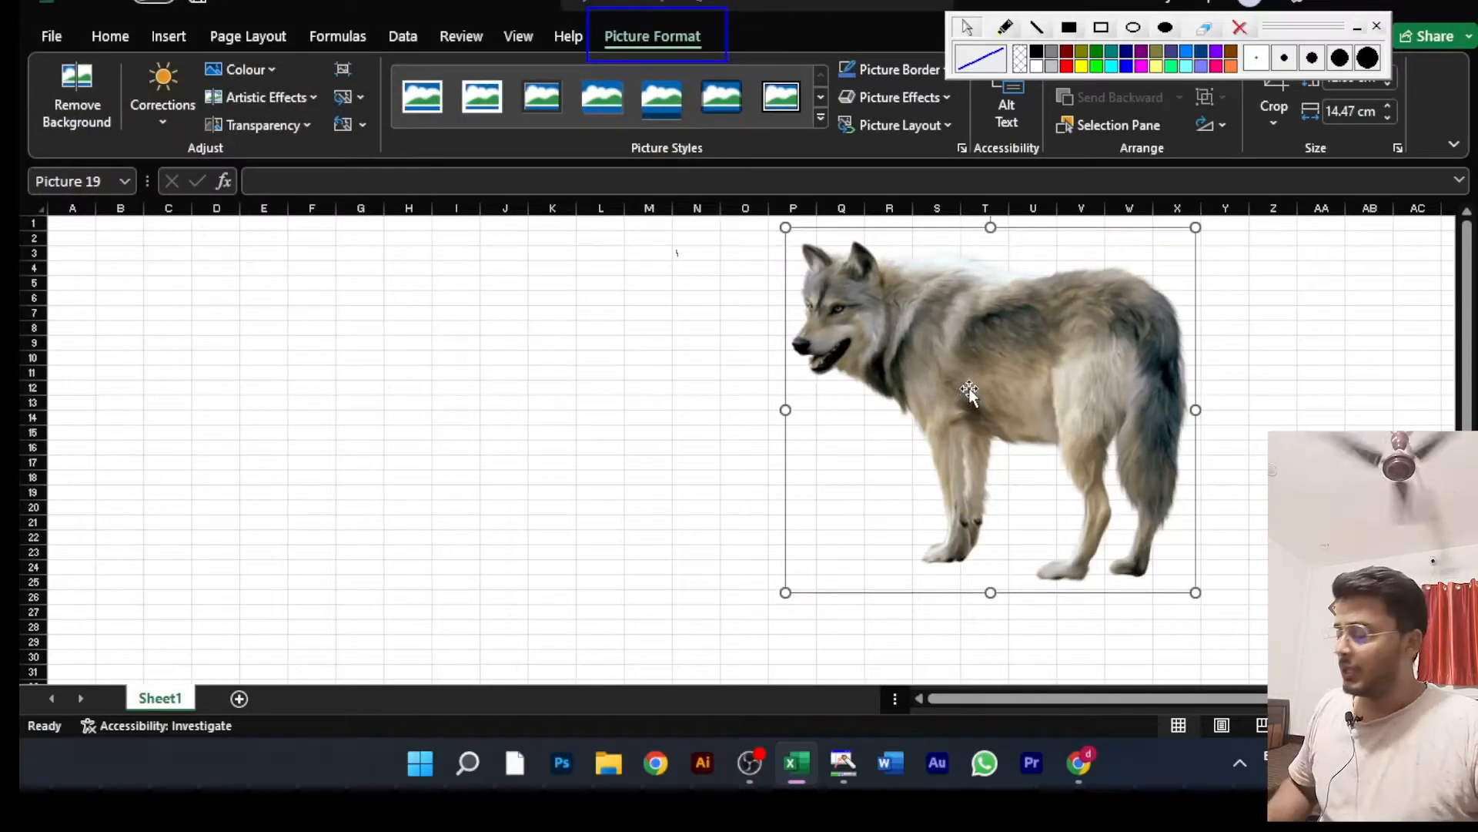
Step: Undo the picture replacement and reset the formatting of the man's picture, leaving its size out of the reset
{"action": "key", "text": "ctrl+z"}
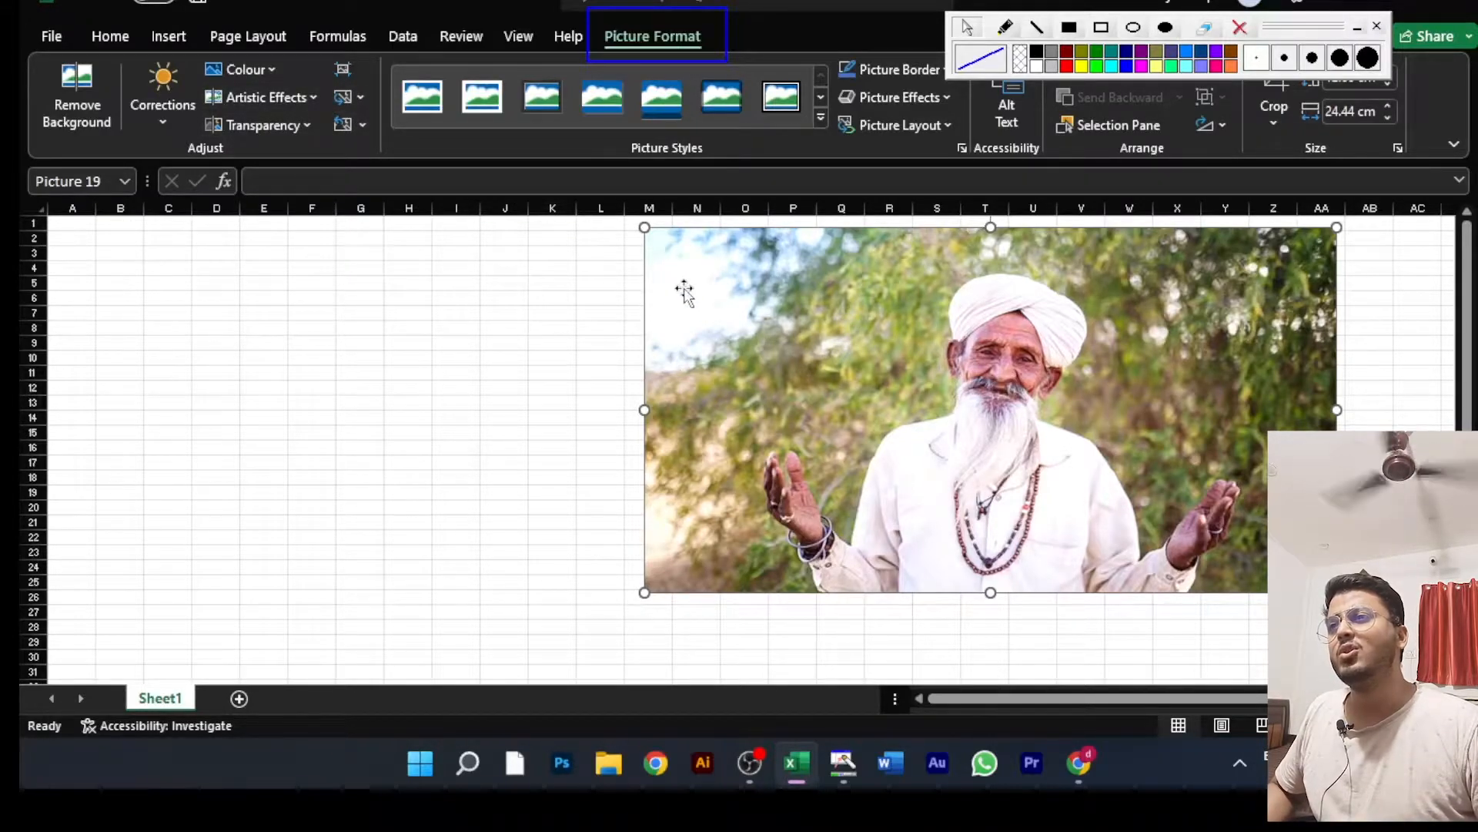
{"action": "left_click", "coordinate": [360, 124]}
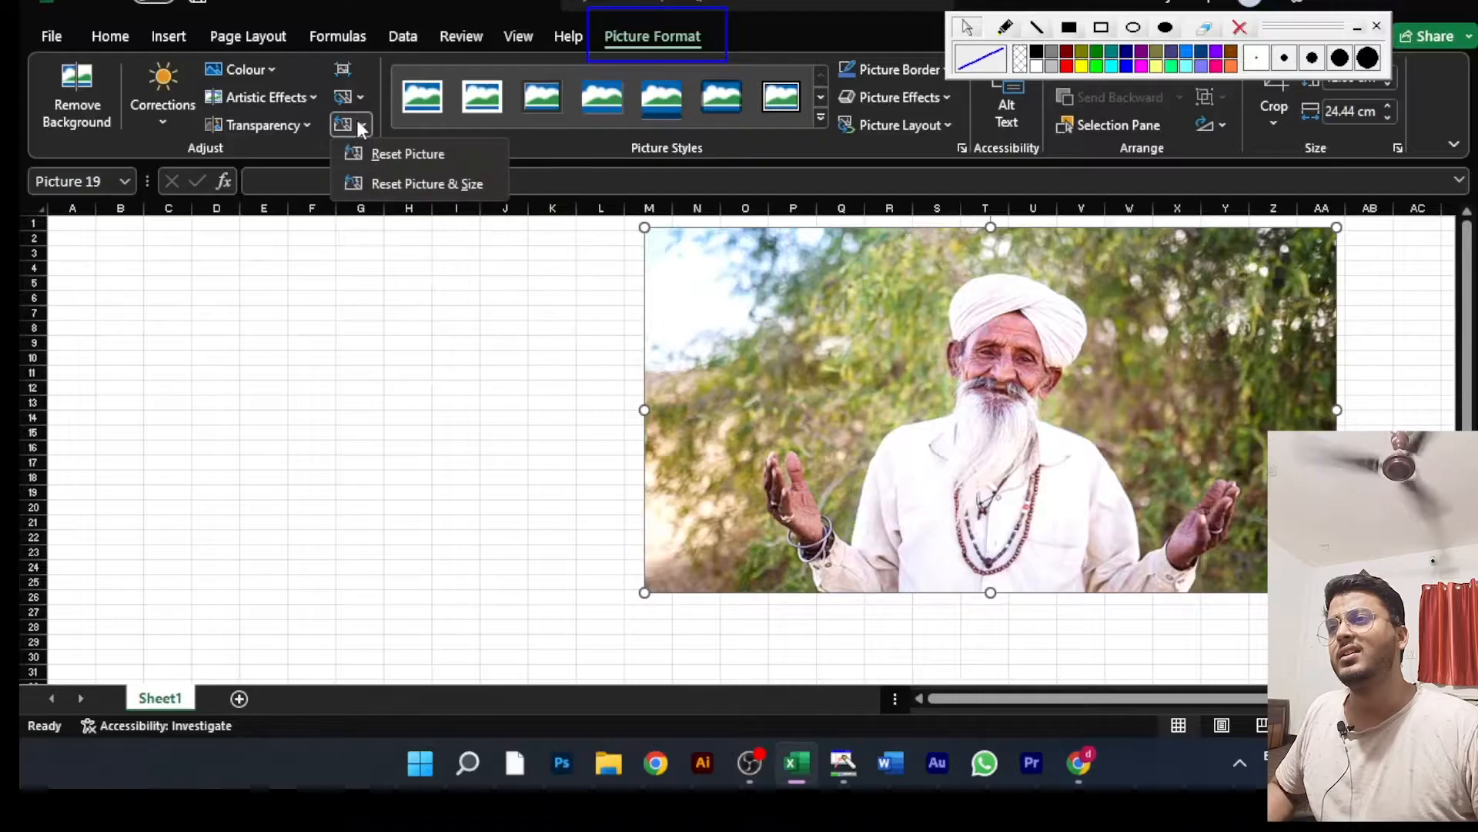
{"action": "left_click", "coordinate": [385, 153]}
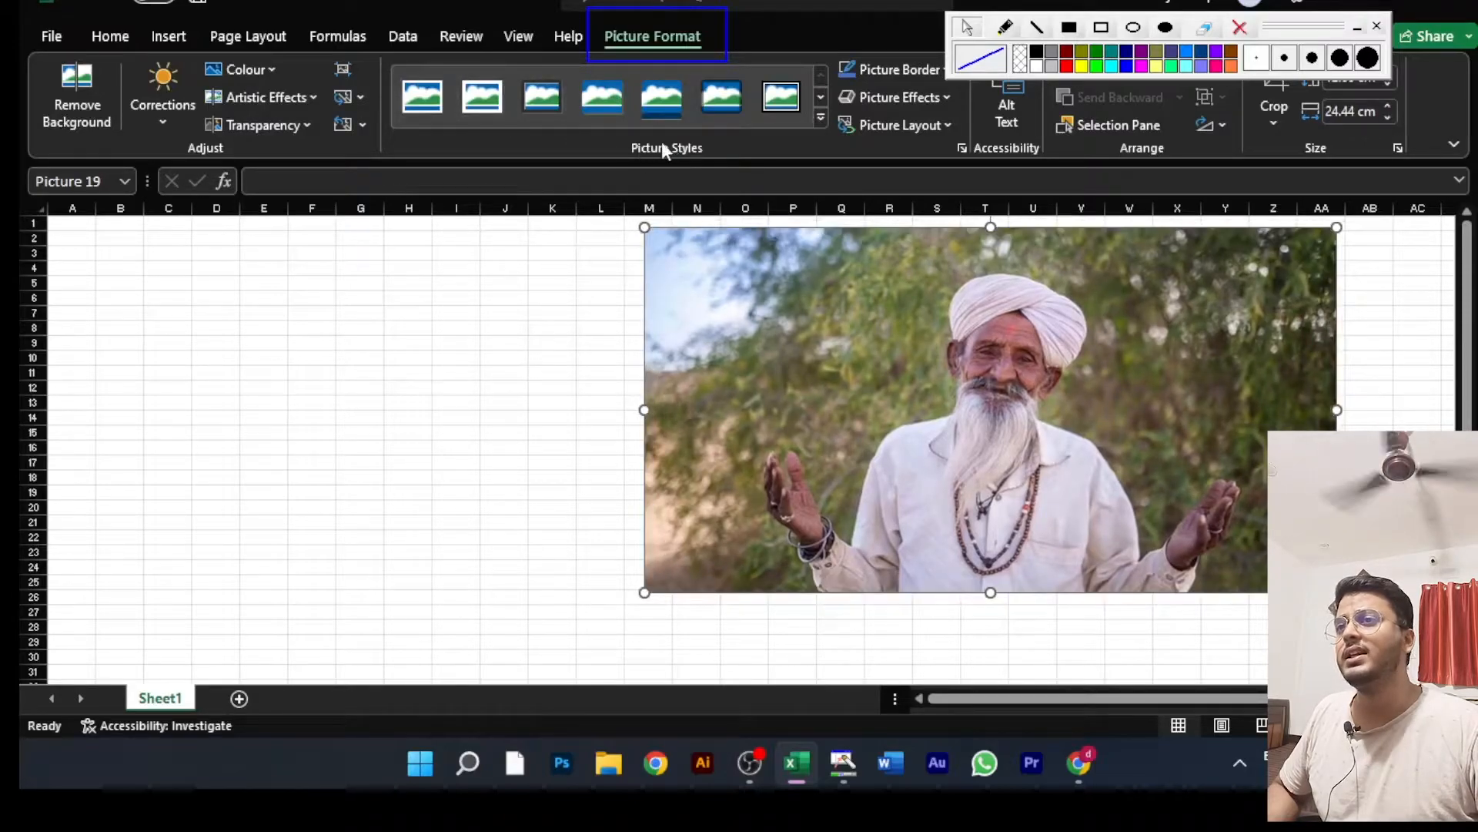
Step: Shrink the picture to about 9.9 by 18.9 cm and move it to columns R to AC
{"action": "left_click_drag", "start_coordinate": [777, 324], "coordinate": [549, 362]}
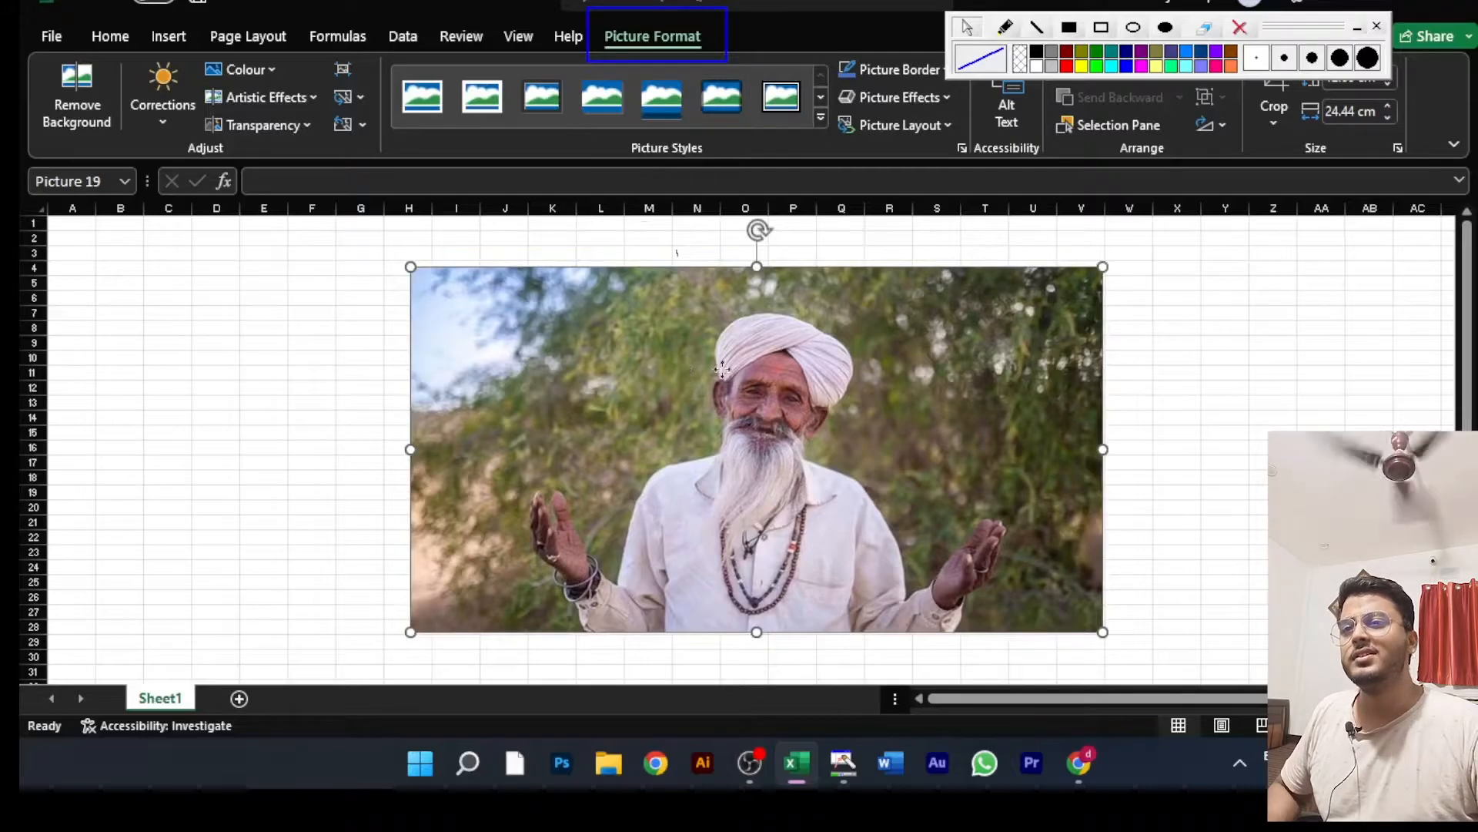
{"action": "left_click_drag", "start_coordinate": [678, 367], "coordinate": [710, 319]}
{"action": "left_click_drag", "start_coordinate": [1133, 583], "coordinate": [903, 498]}
{"action": "left_click_drag", "start_coordinate": [758, 363], "coordinate": [1193, 414]}
Step: Apply the picture style with a thick black frame and shadow, and move the framed picture to columns E to Q
{"action": "left_click", "coordinate": [821, 117]}
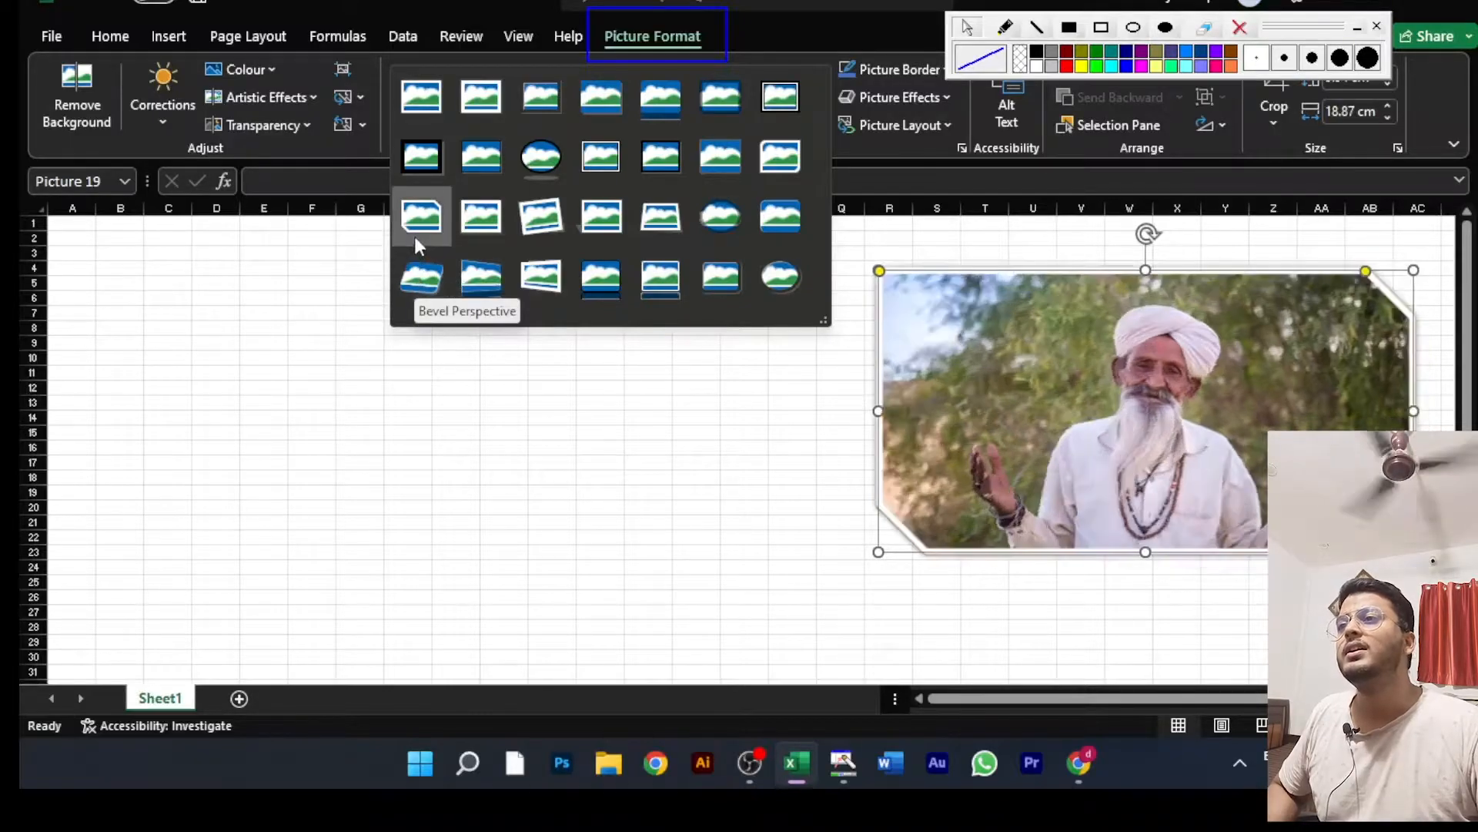
{"action": "left_click", "coordinate": [428, 169]}
{"action": "left_click_drag", "start_coordinate": [983, 389], "coordinate": [378, 411]}
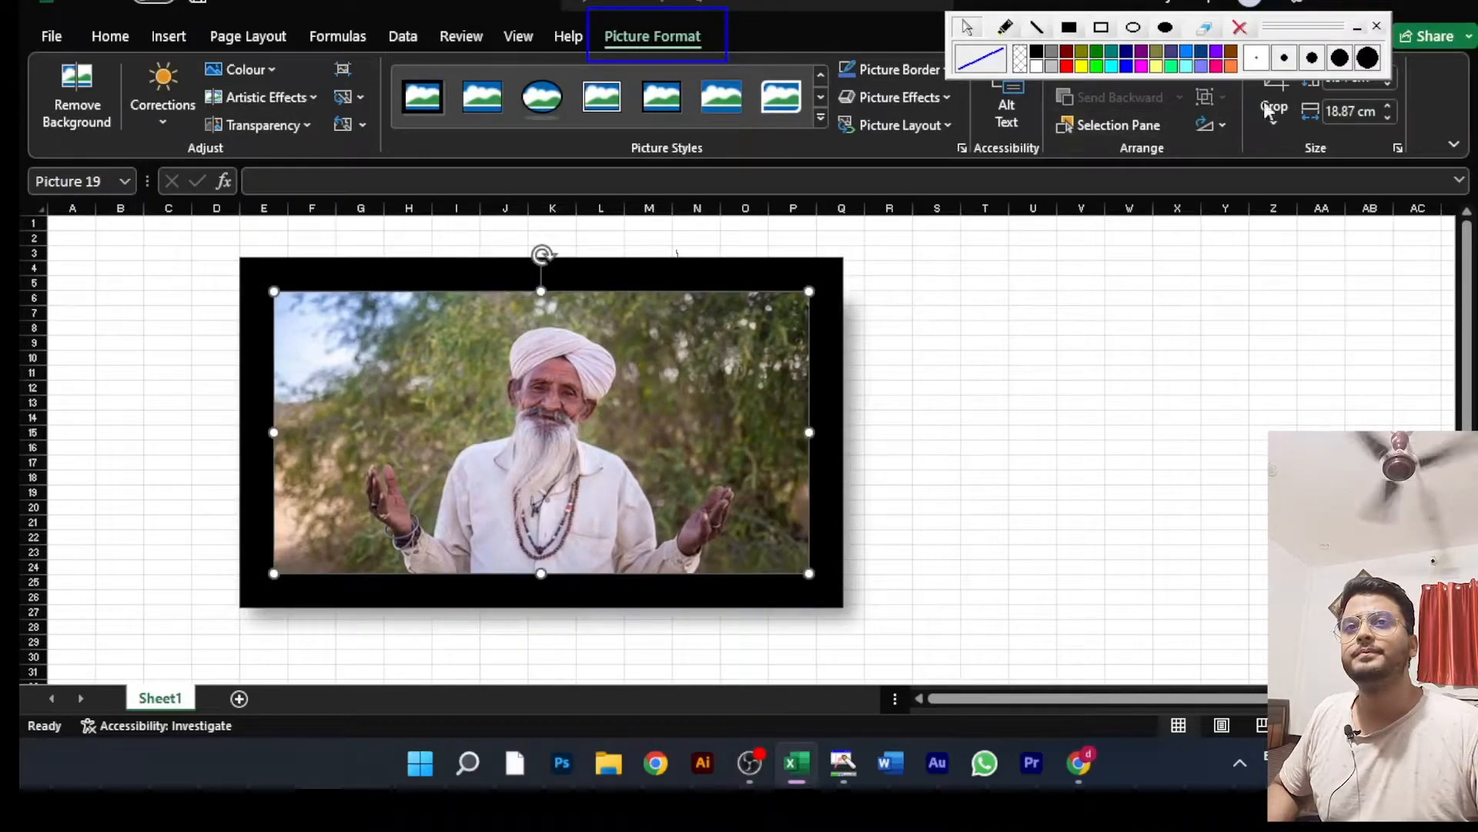
Step: Move the floating drawing toolbar off the ribbon onto the sheet, and shift the framed picture to columns C to O
{"action": "mouse_move", "coordinate": [1287, 31]}
{"action": "left_mouse_down"}
{"action": "mouse_move", "coordinate": [1320, 62]}
{"action": "mouse_move", "coordinate": [1367, 243]}
{"action": "left_mouse_up"}
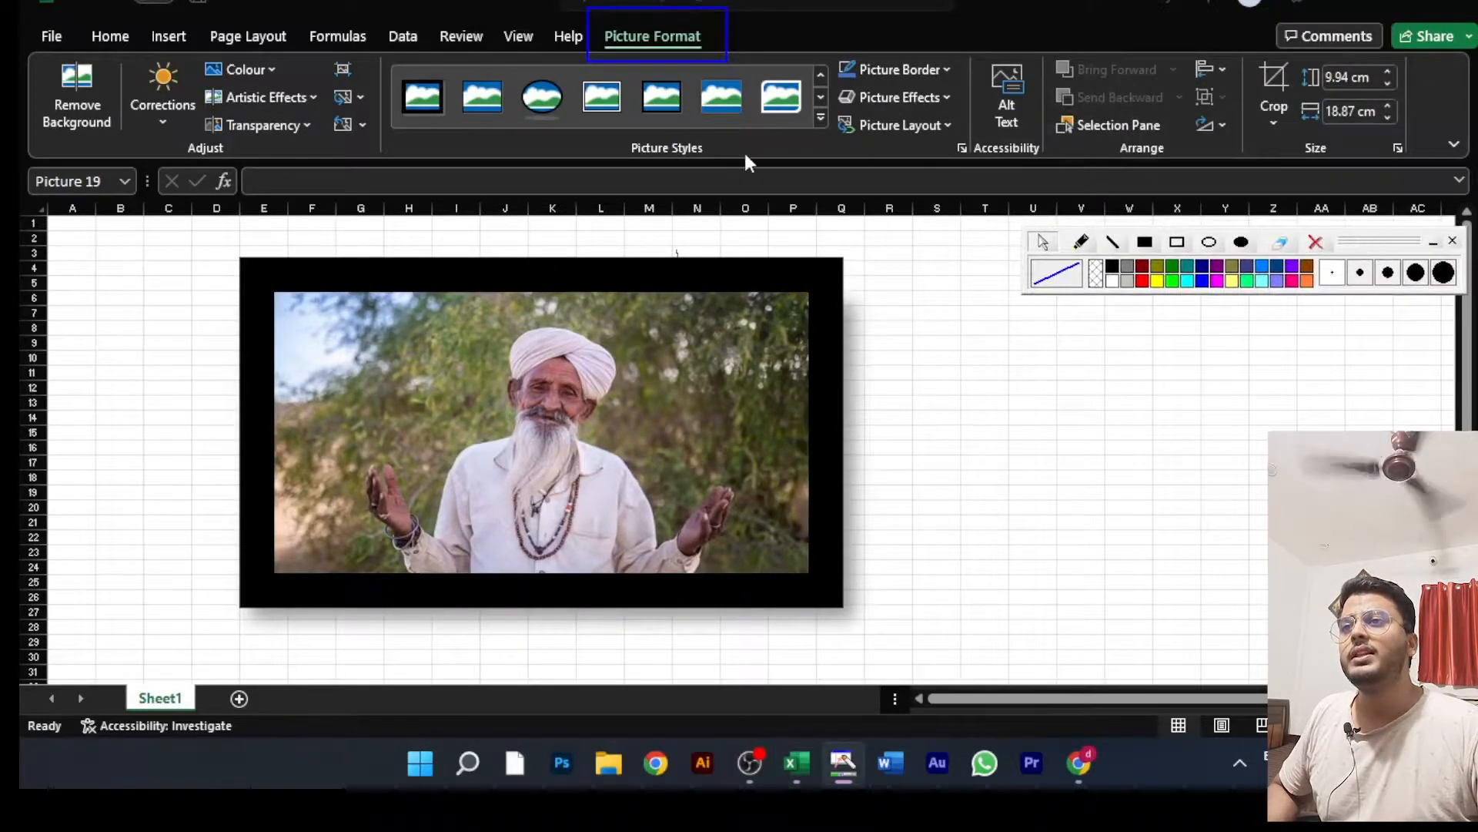
{"action": "left_click", "coordinate": [574, 314]}
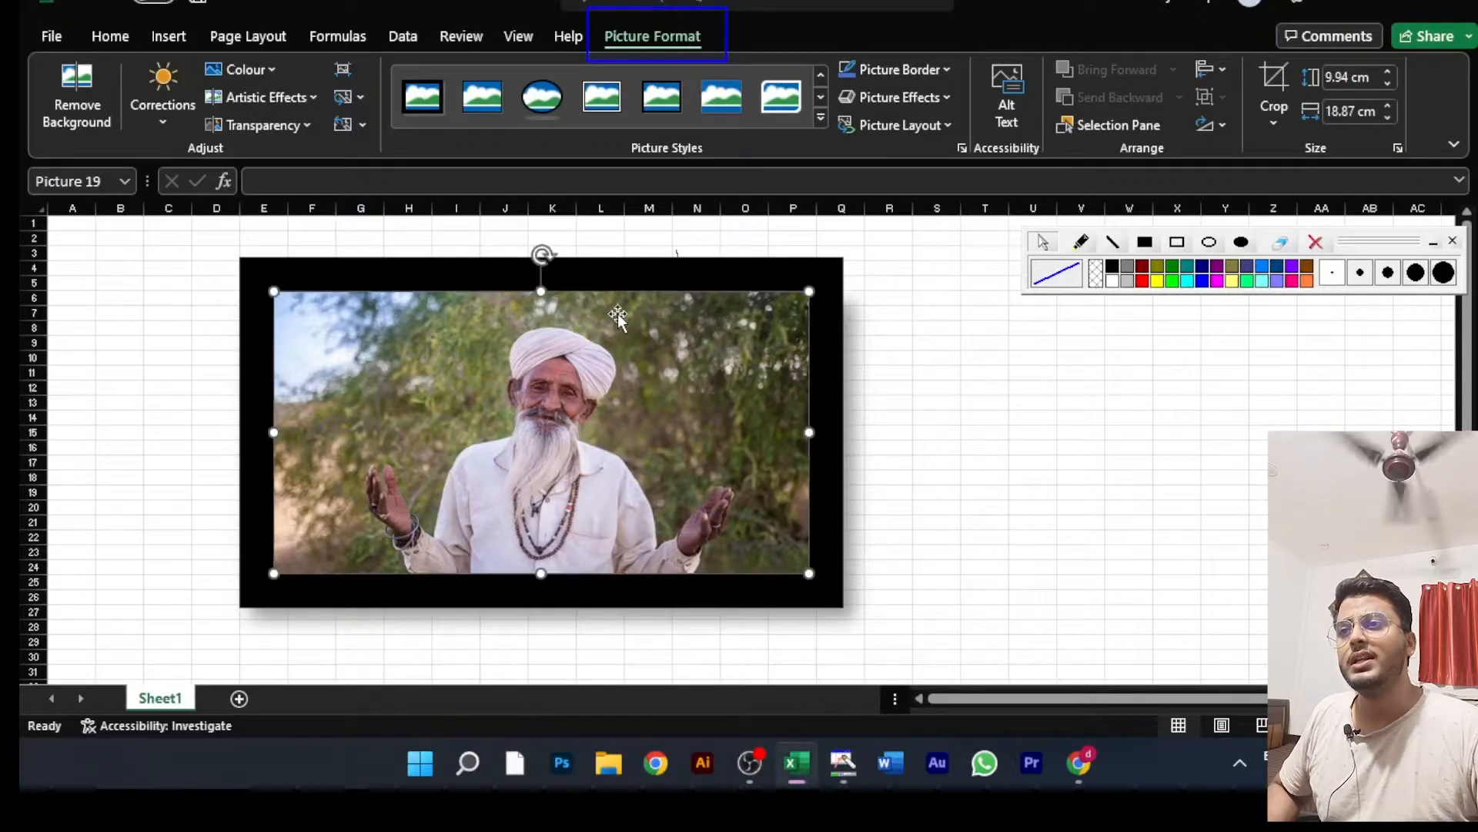
{"action": "left_click_drag", "start_coordinate": [628, 314], "coordinate": [553, 301]}
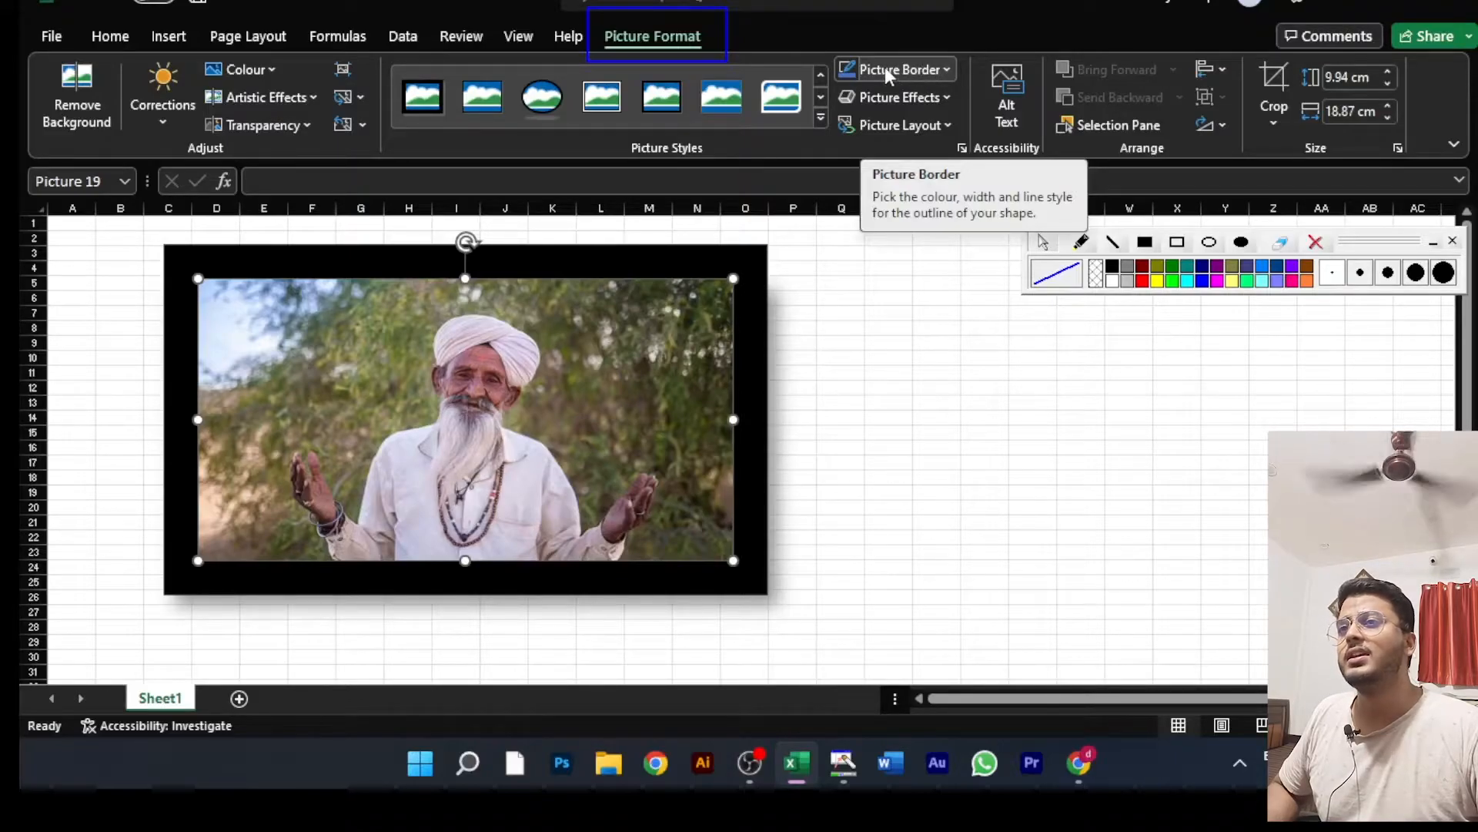
Step: Set the picture border colour to standard red and apply the centred outer shadow to the man's picture
{"action": "left_click", "coordinate": [946, 70]}
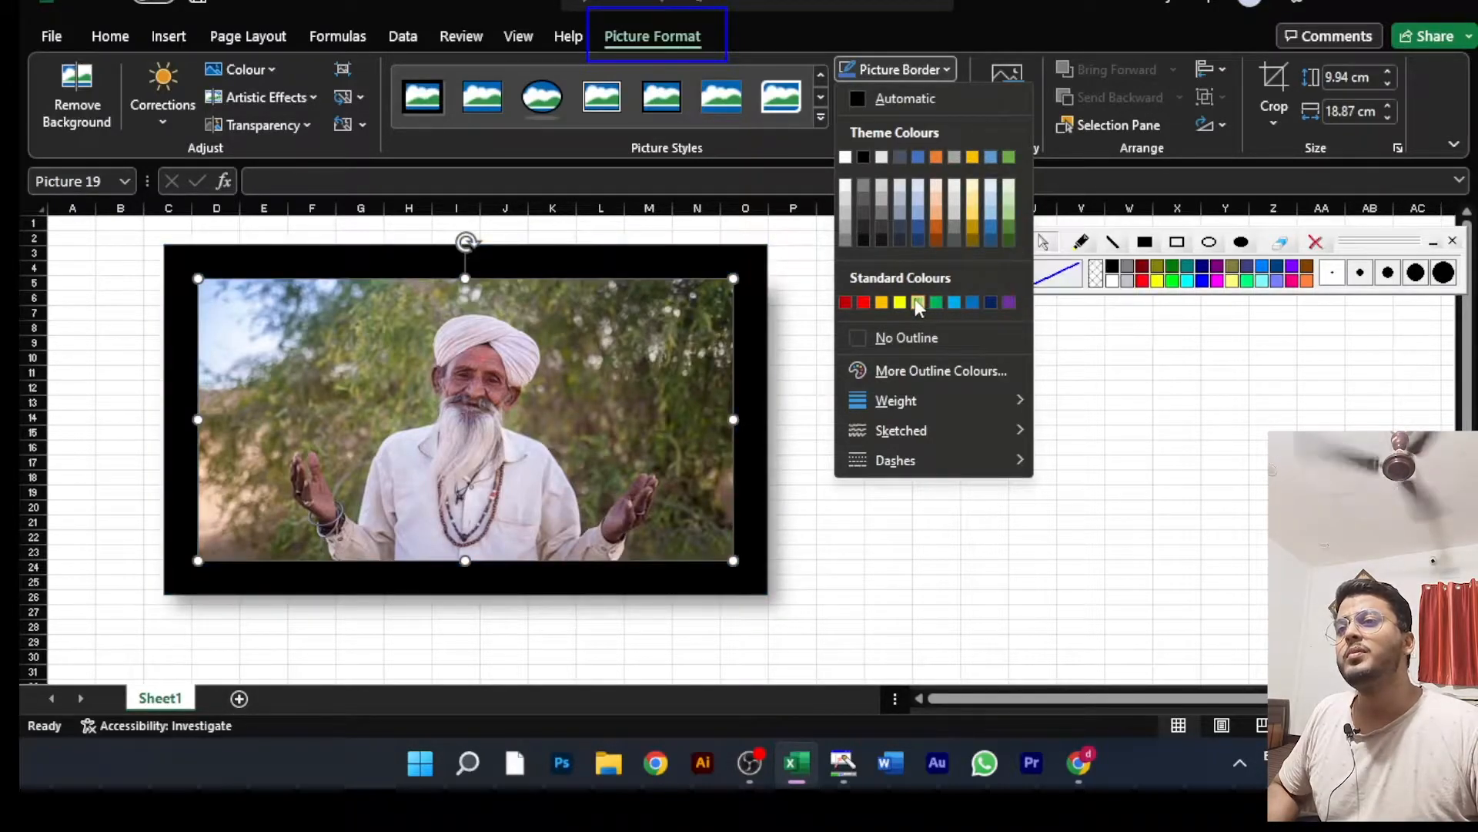
{"action": "left_click", "coordinate": [861, 301]}
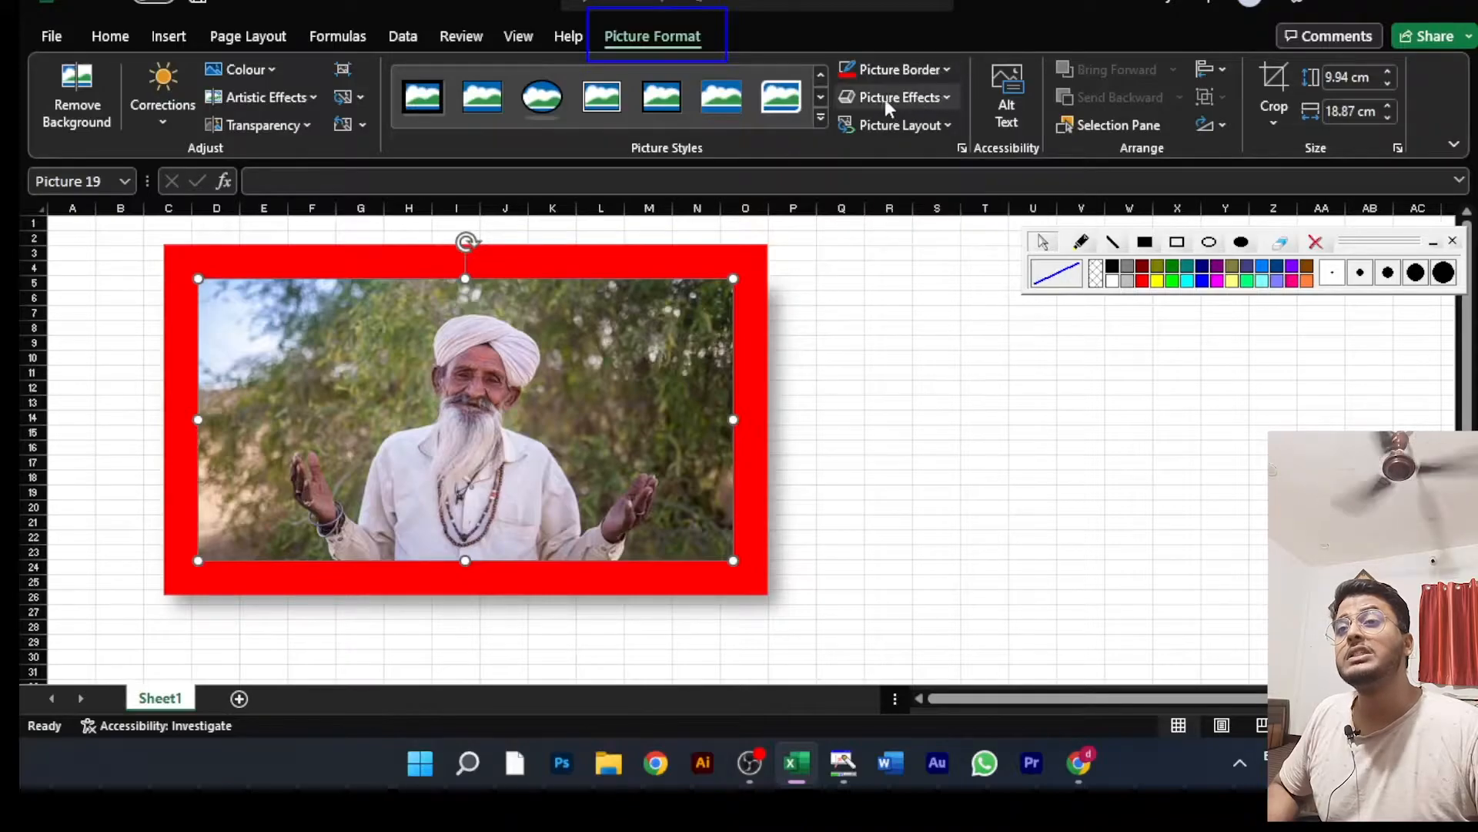
{"action": "left_click", "coordinate": [940, 100]}
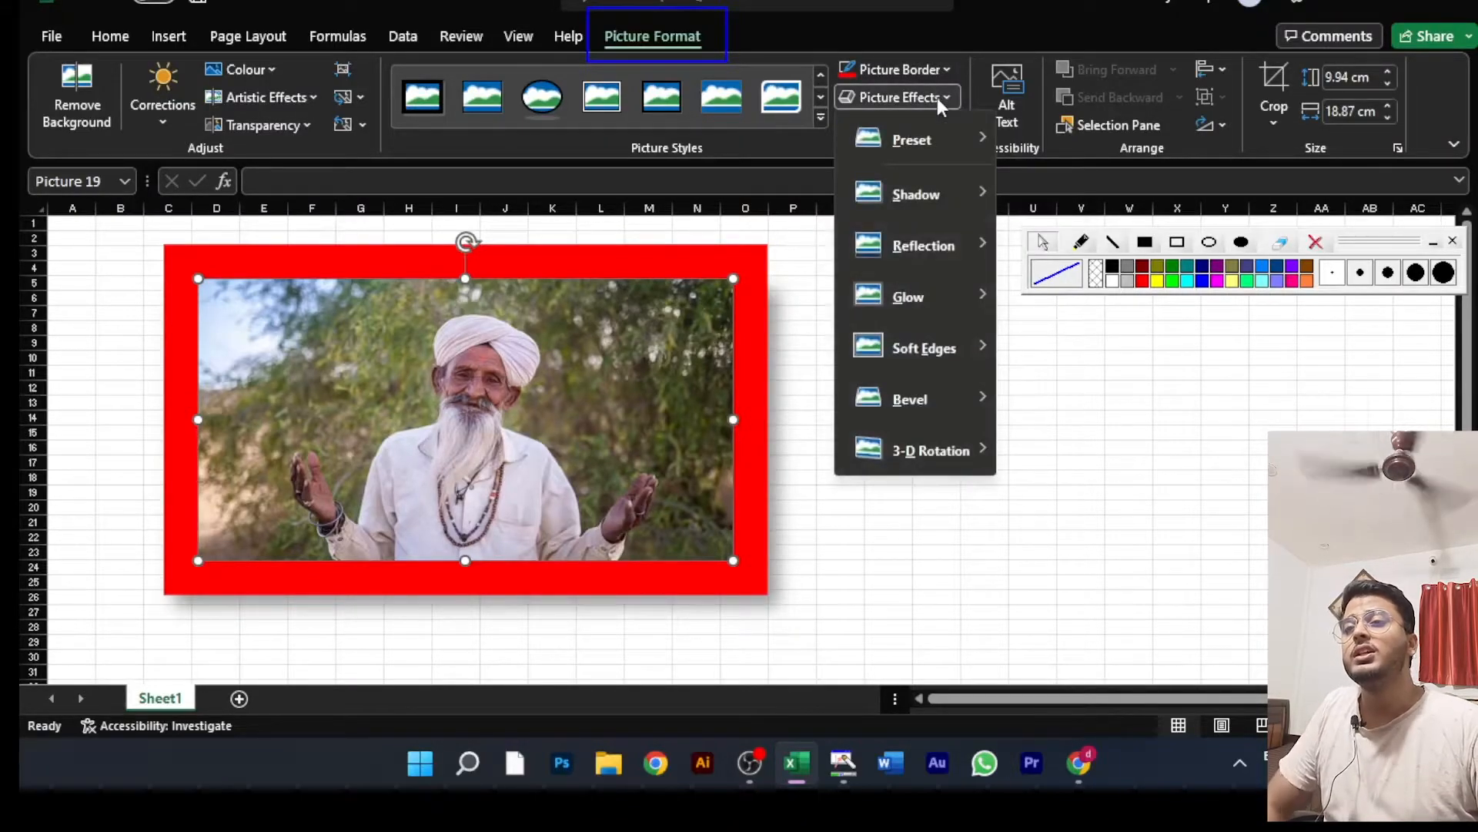
{"action": "mouse_move", "coordinate": [939, 146]}
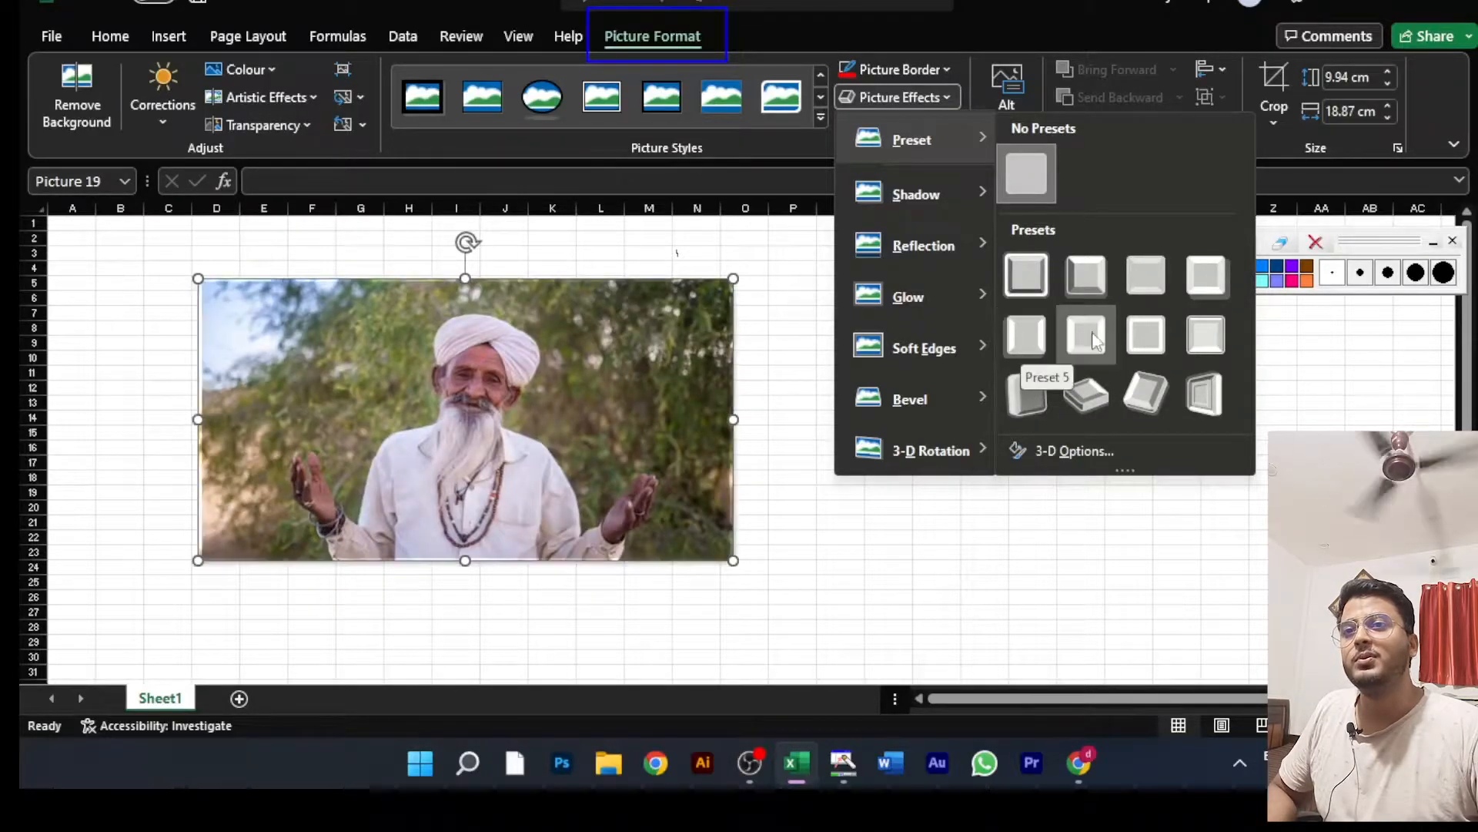
{"action": "mouse_move", "coordinate": [924, 198]}
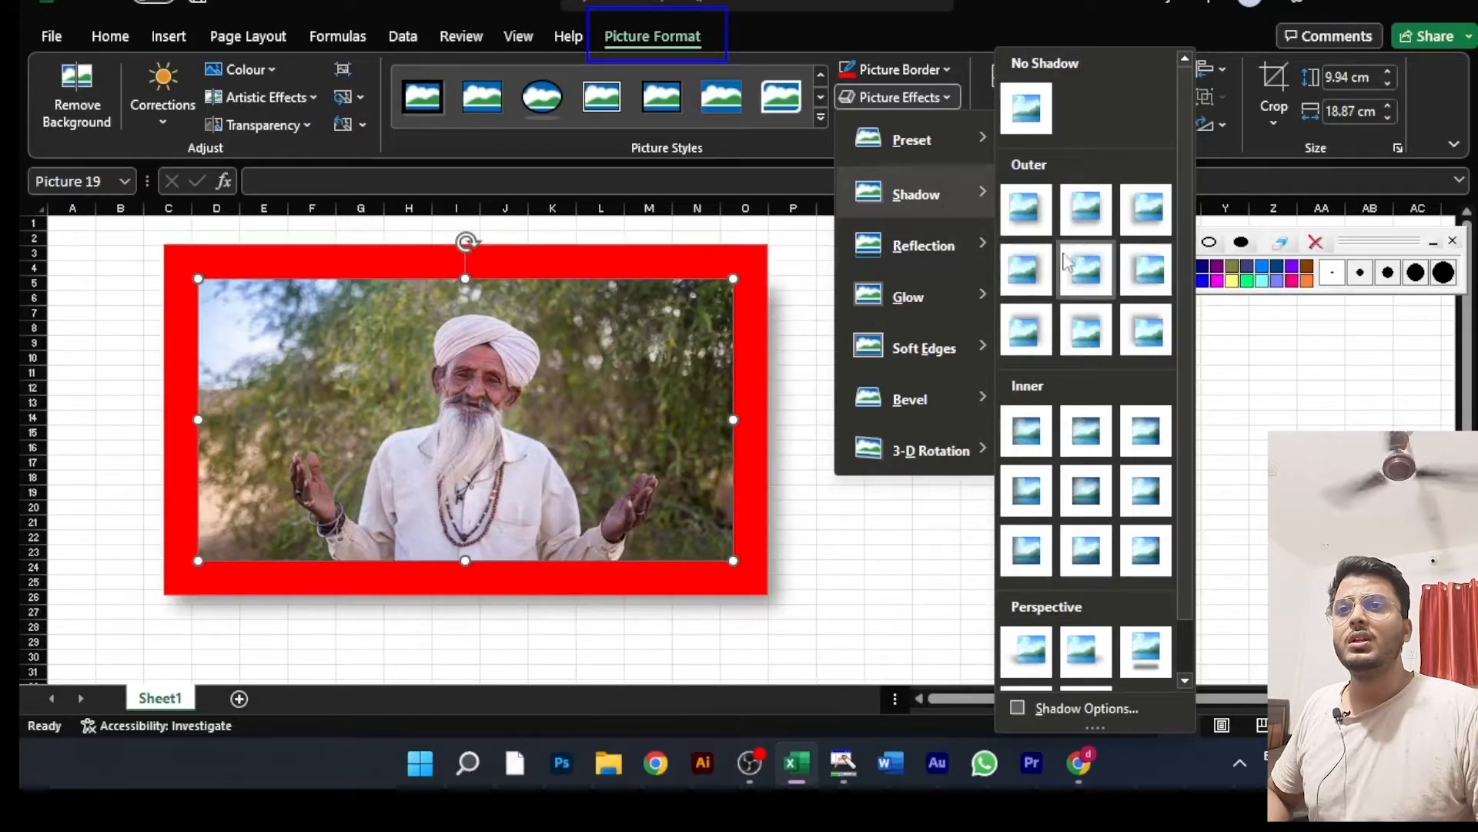
{"action": "left_click", "coordinate": [1085, 269]}
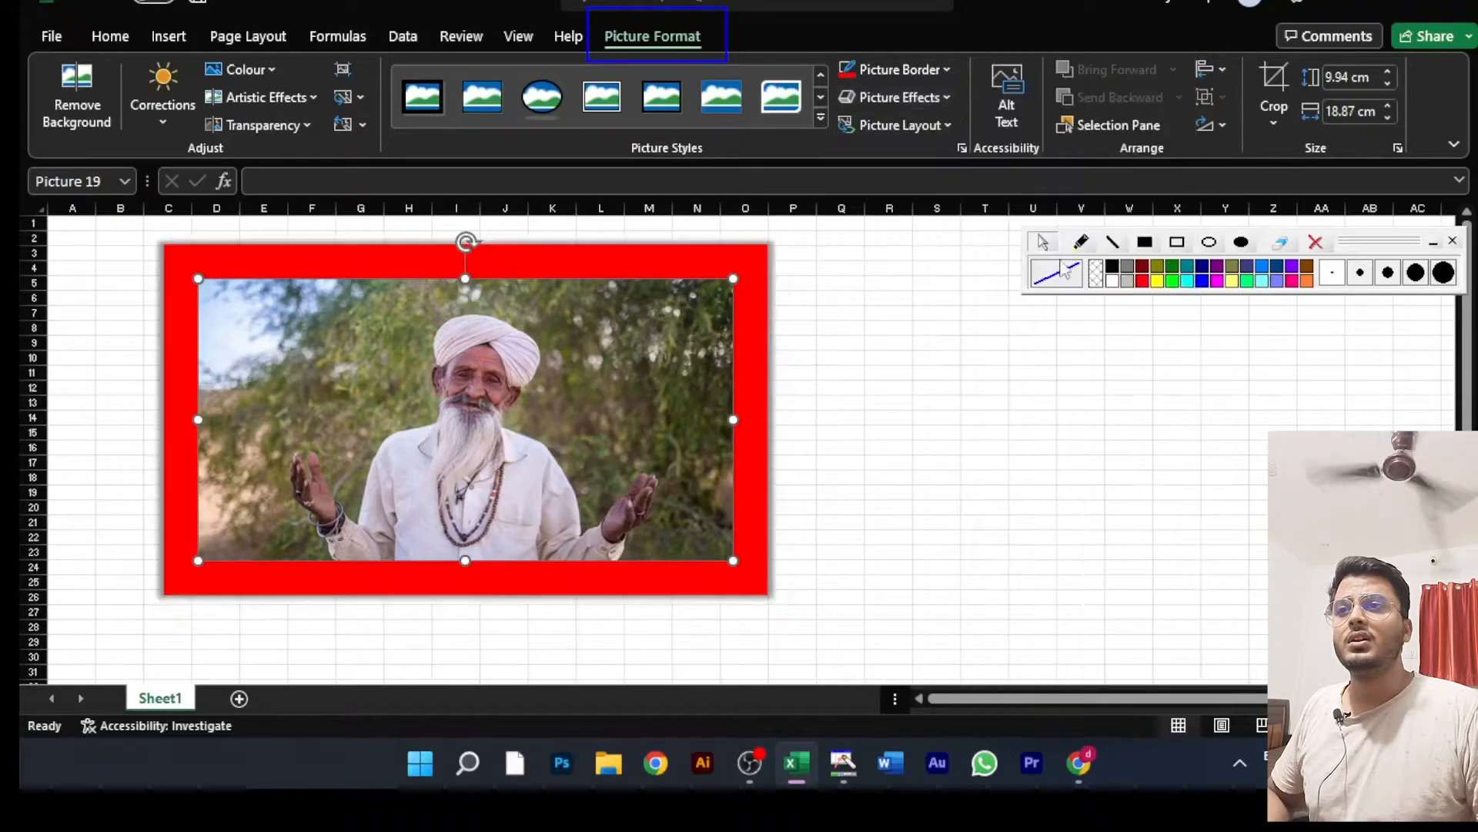
Step: Change the red-framed picture's shadow to the outer variant Offset: Top Left
{"action": "left_click", "coordinate": [909, 106]}
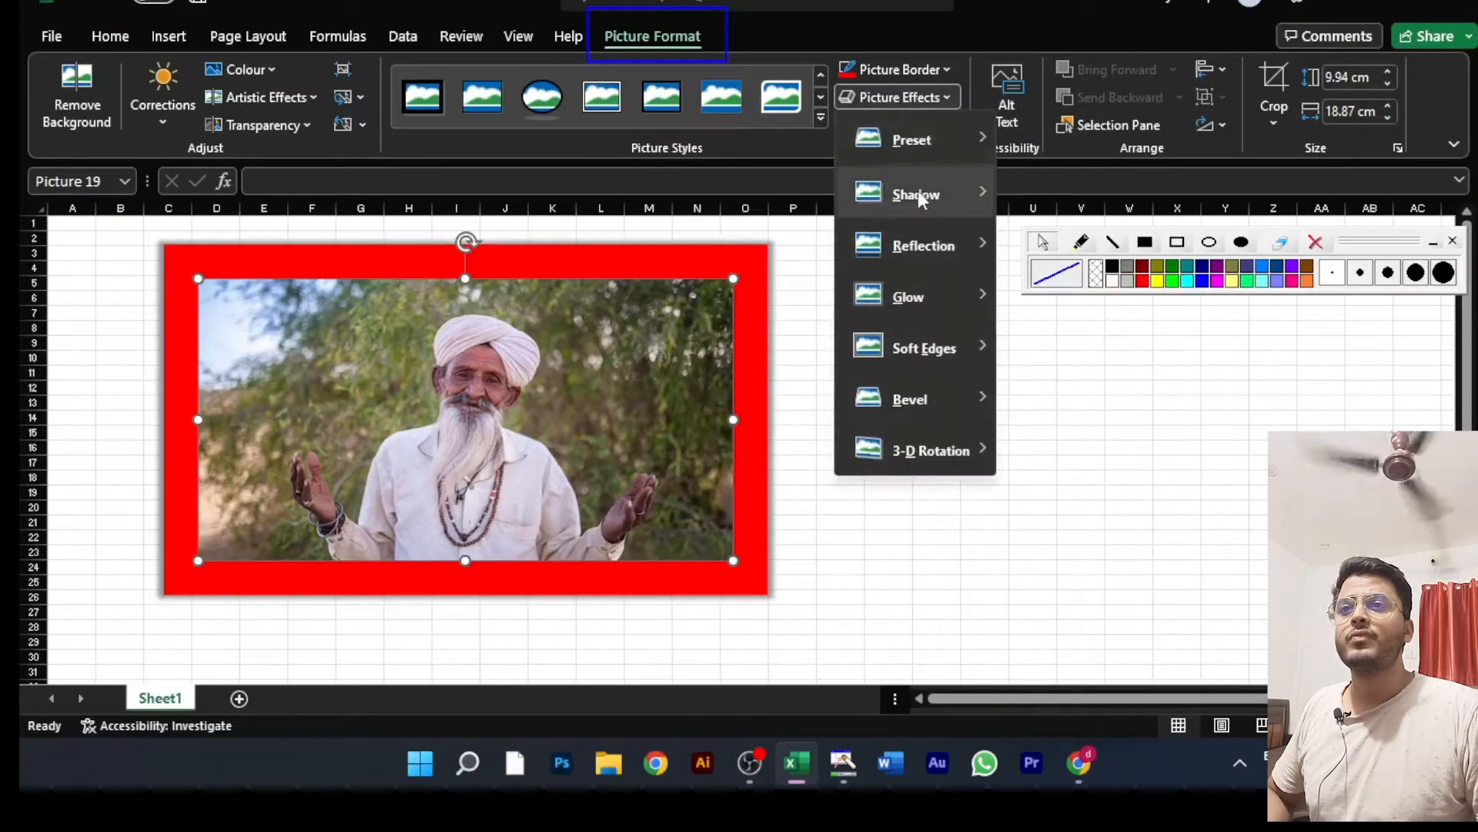
{"action": "mouse_move", "coordinate": [977, 201]}
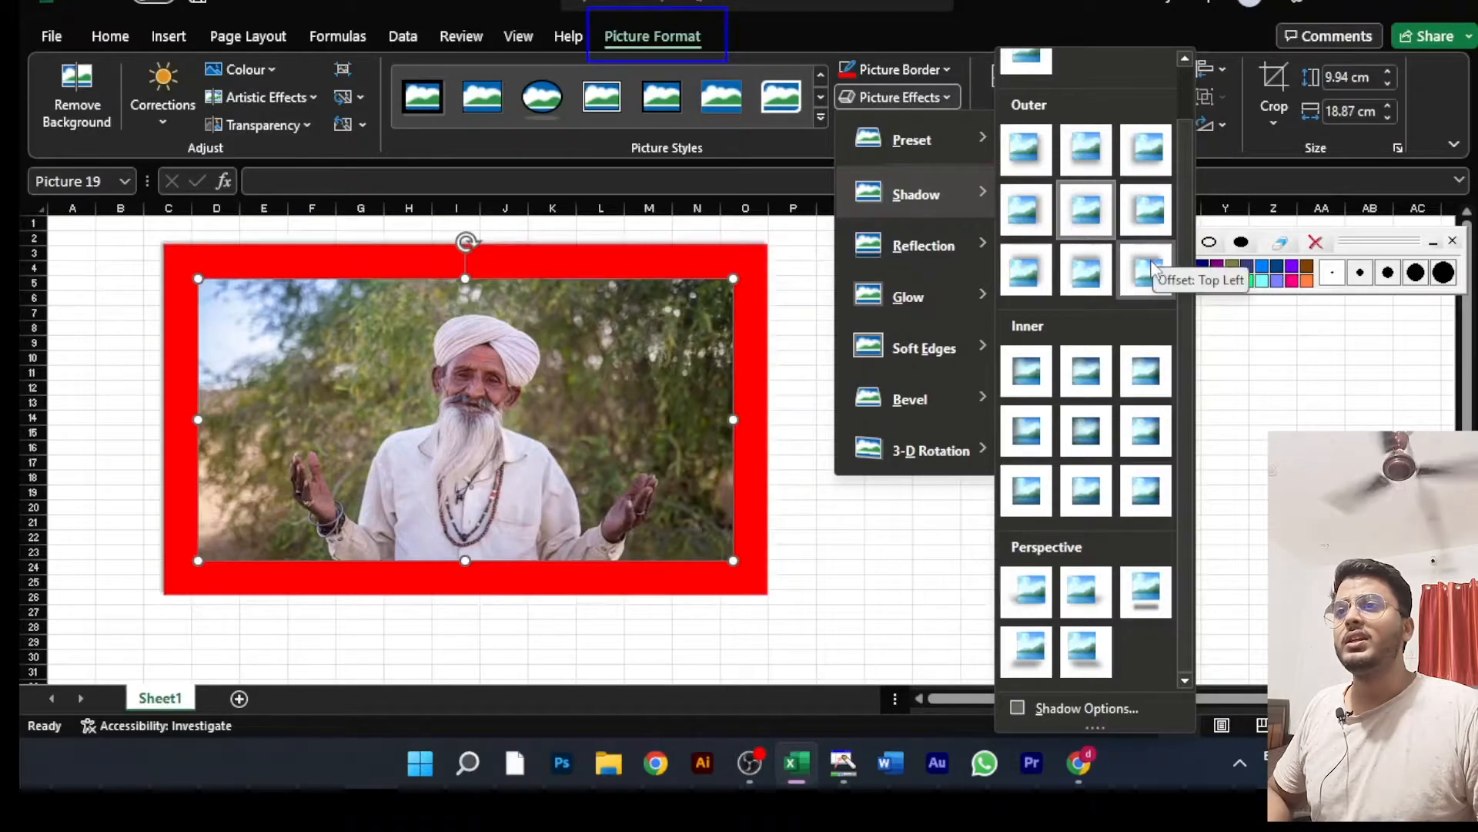
{"action": "left_click", "coordinate": [1153, 268]}
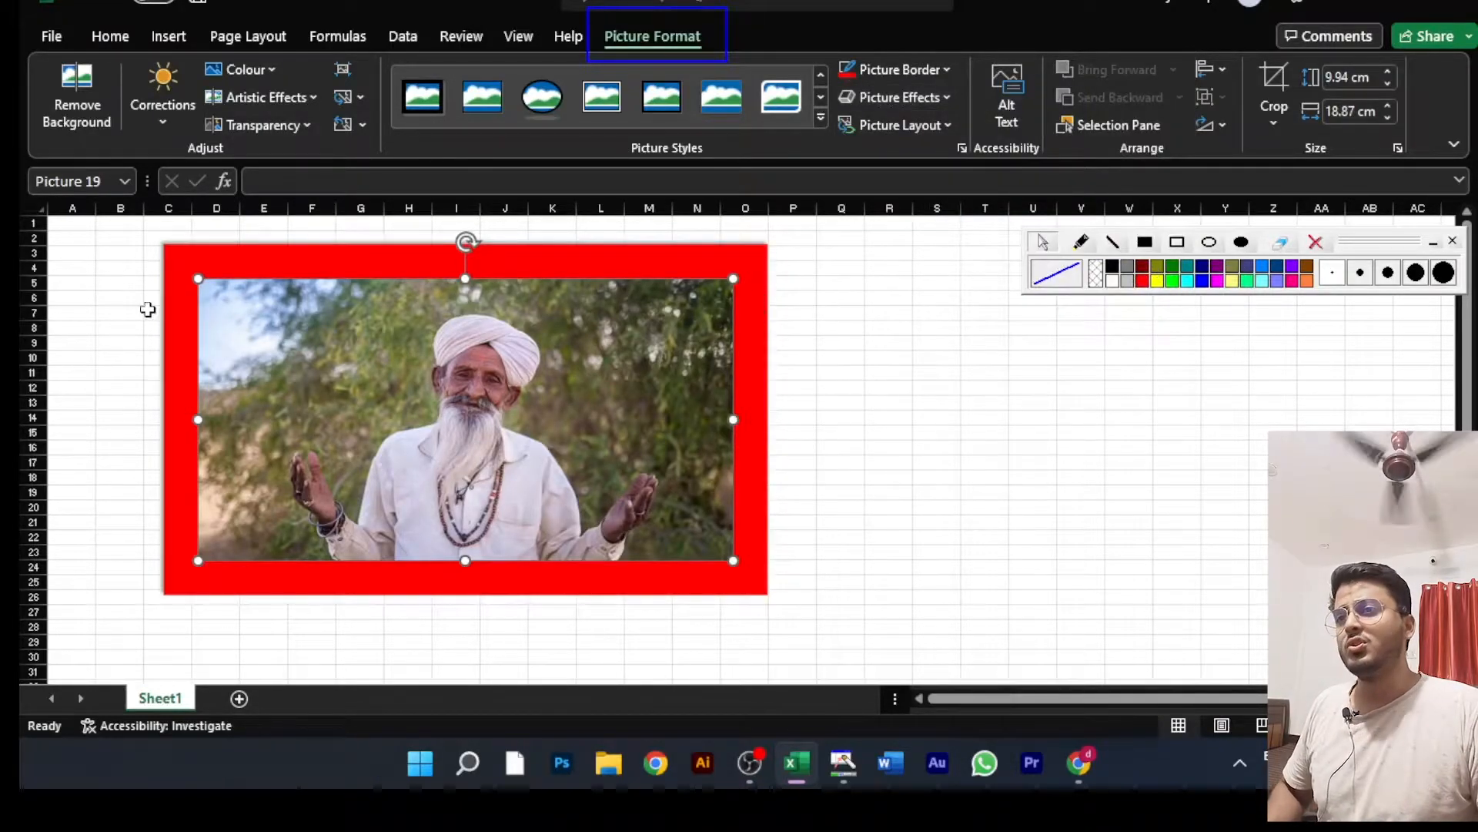
{"action": "scroll", "coordinate": [585, 222], "scroll_direction": "up", "scroll_amount": 6}
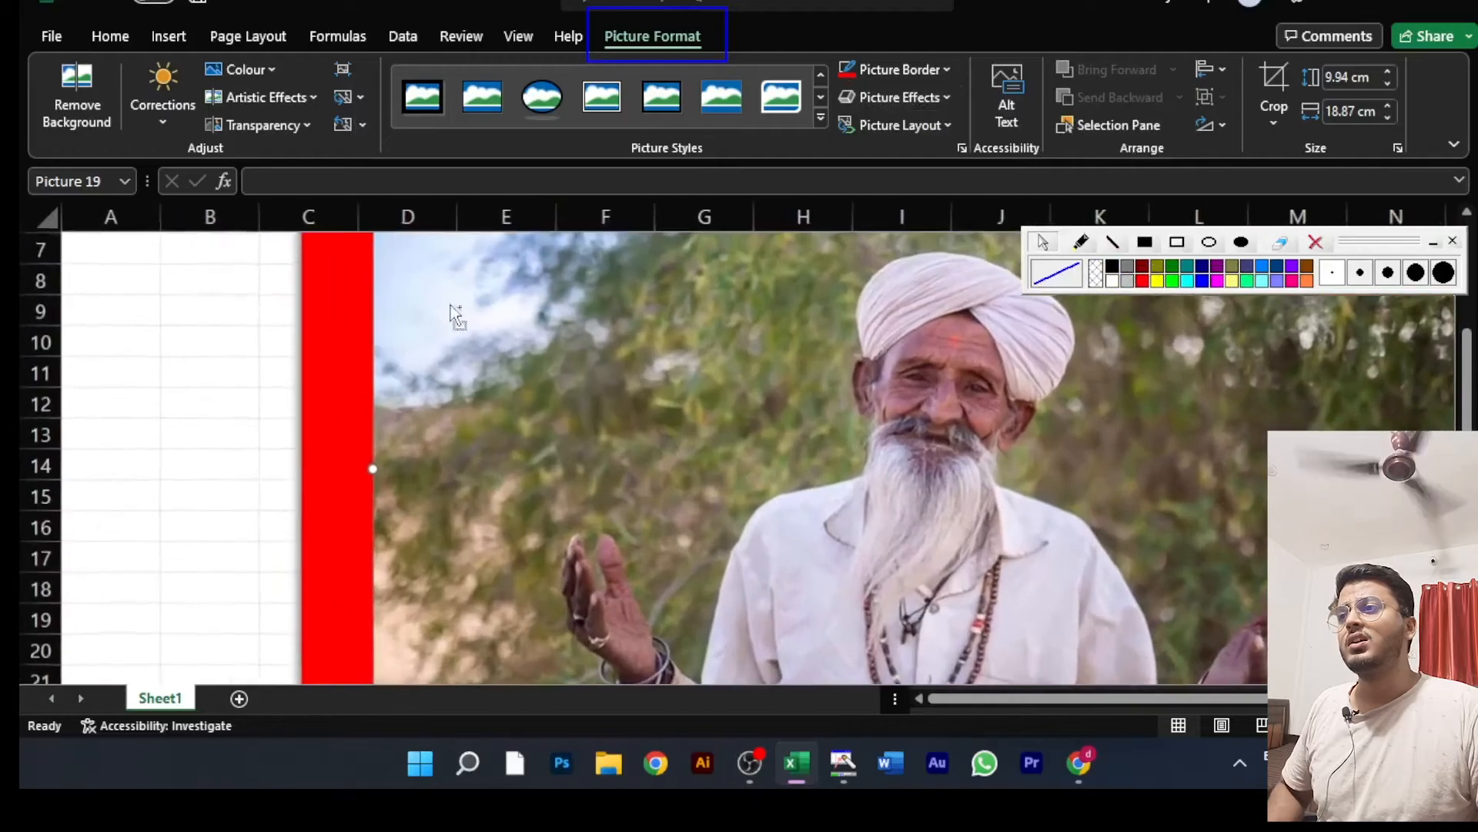
{"action": "scroll", "coordinate": [402, 334], "scroll_direction": "up", "scroll_amount": 2}
{"action": "scroll", "coordinate": [282, 297], "scroll_direction": "up", "scroll_amount": 2}
{"action": "scroll", "coordinate": [280, 297], "scroll_direction": "up", "scroll_amount": 1}
Step: Reset the picture's formatting without its size and move it so its upper-left corner lies in cell F2
{"action": "left_click_drag", "start_coordinate": [269, 362], "coordinate": [480, 390]}
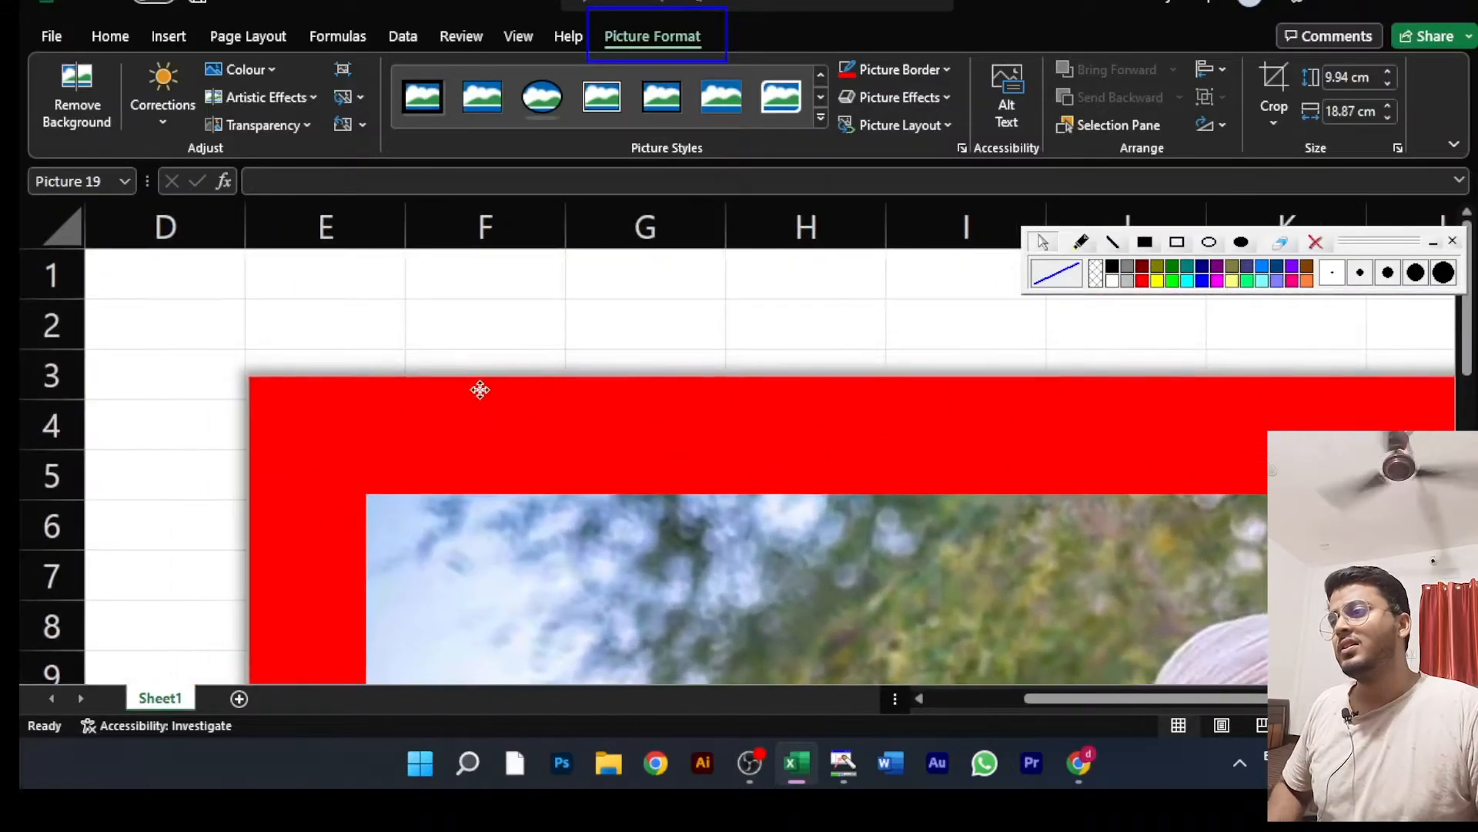
{"action": "scroll", "coordinate": [170, 392], "scroll_direction": "up", "scroll_amount": 2}
{"action": "left_click_drag", "start_coordinate": [146, 475], "coordinate": [412, 451]}
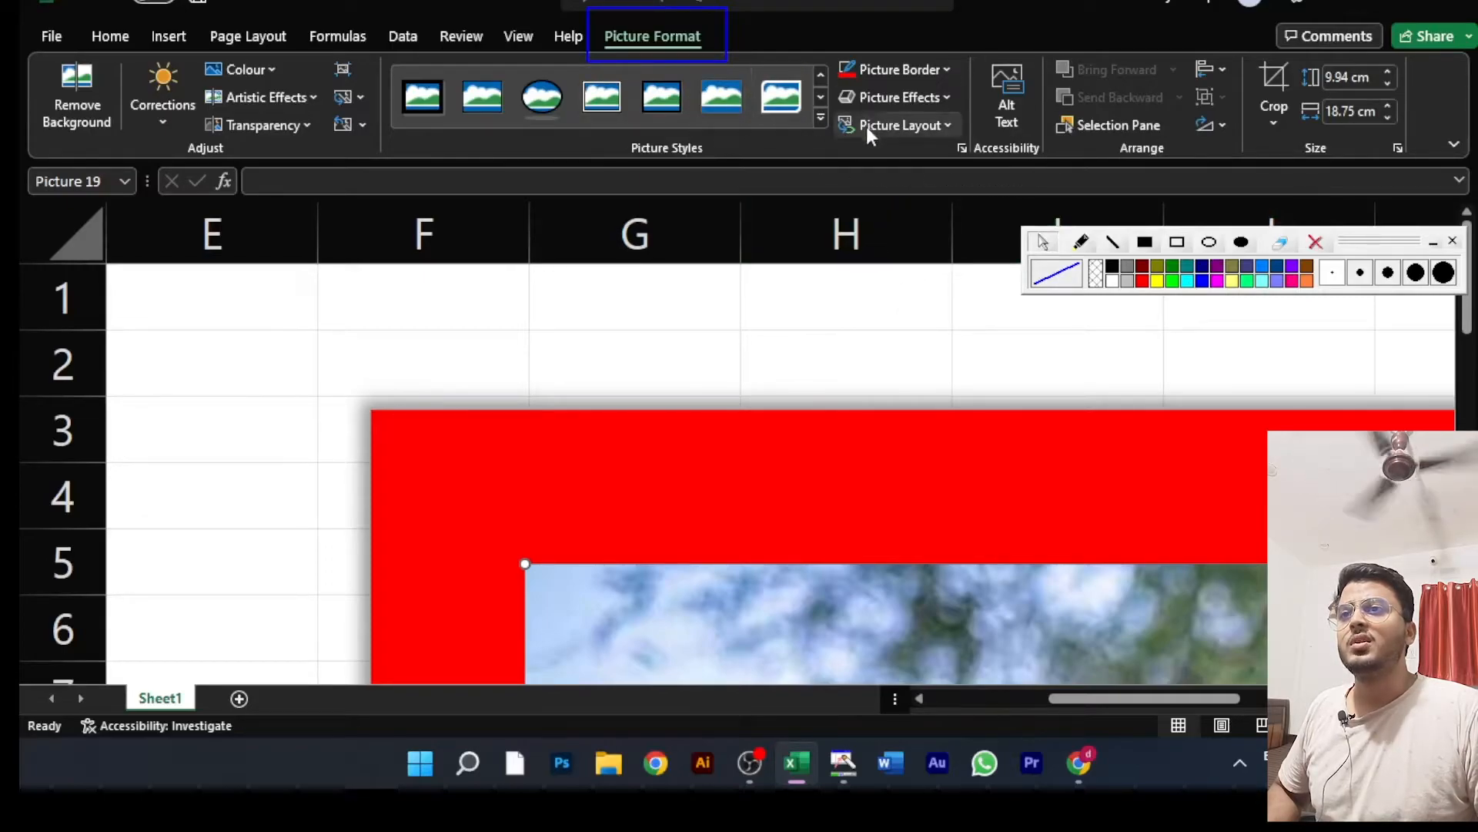
{"action": "left_click", "coordinate": [821, 116]}
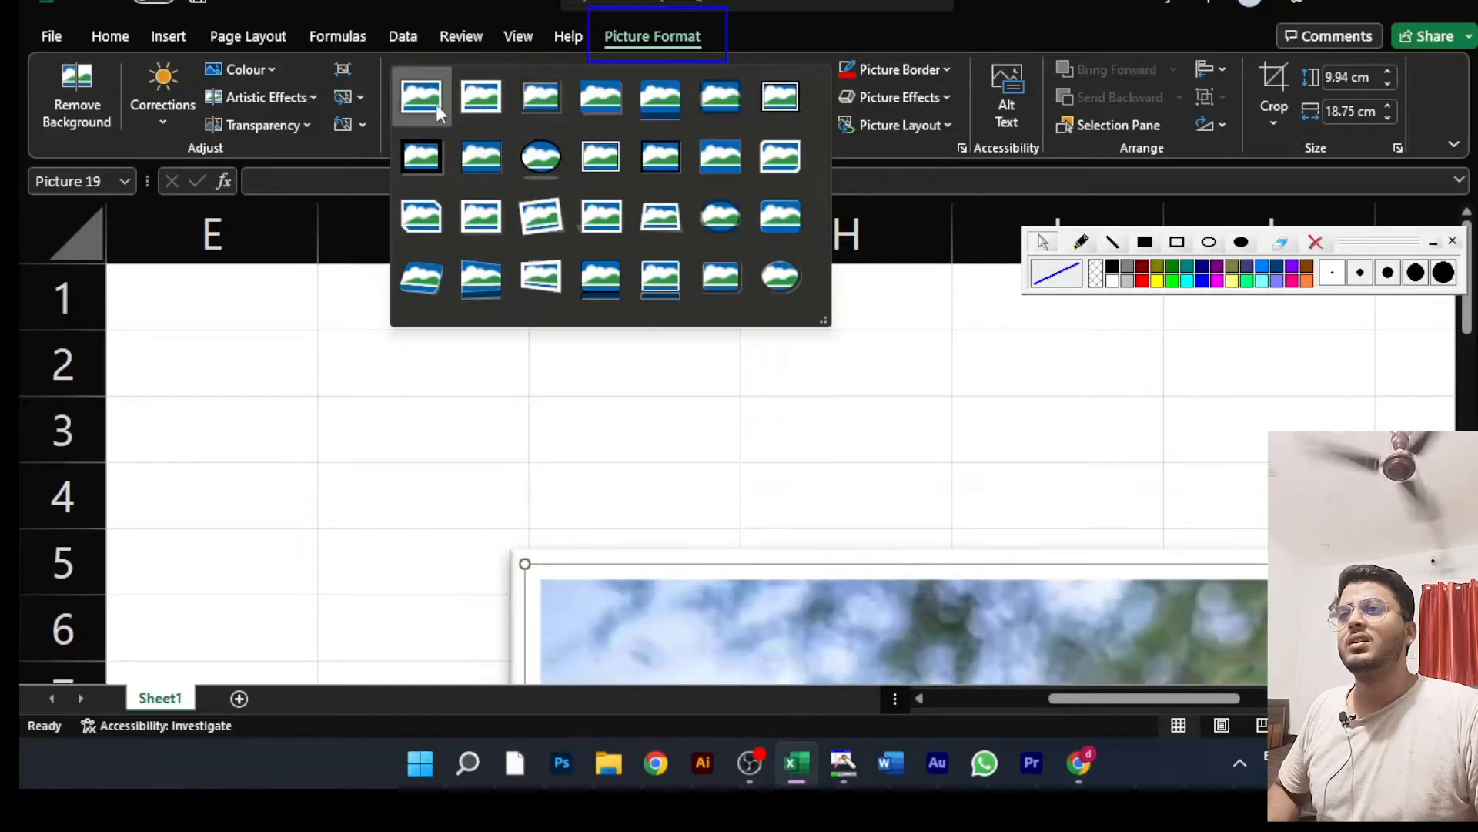
{"action": "left_click", "coordinate": [345, 123]}
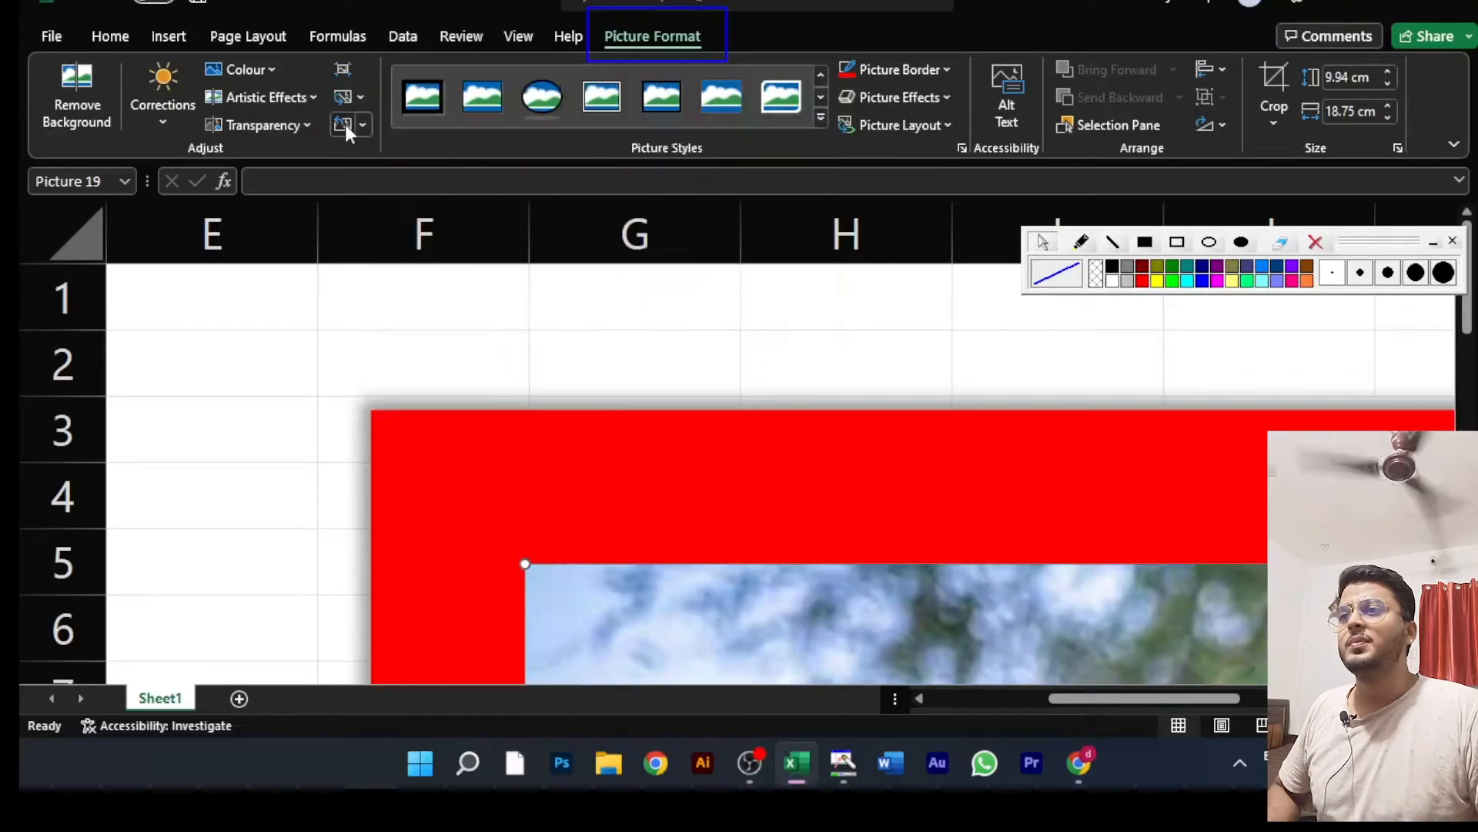
{"action": "left_click_drag", "start_coordinate": [698, 636], "coordinate": [561, 455]}
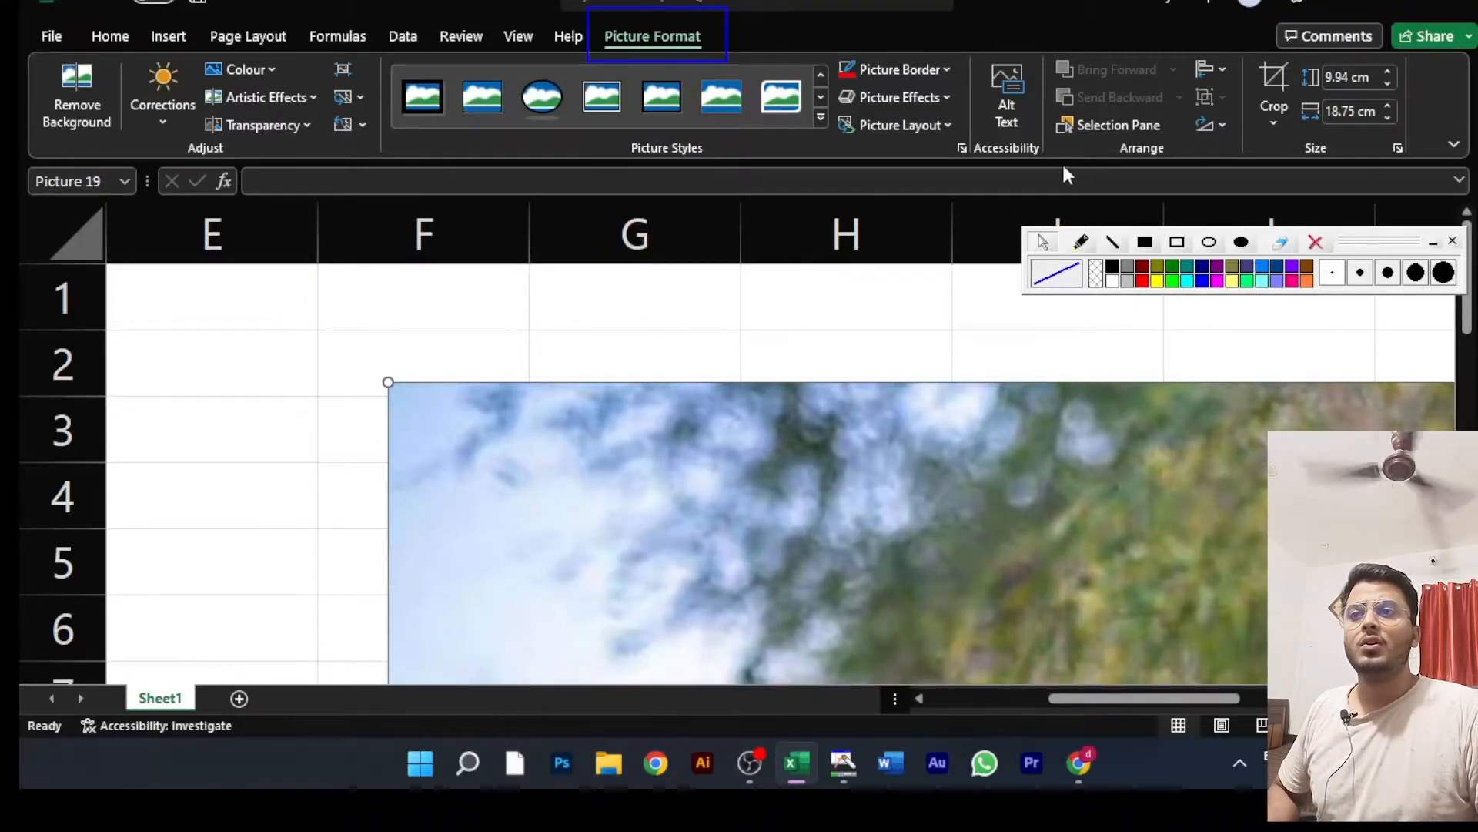
Step: Apply the first perspective shadow, cast behind the picture toward its upper left
{"action": "left_click", "coordinate": [928, 97]}
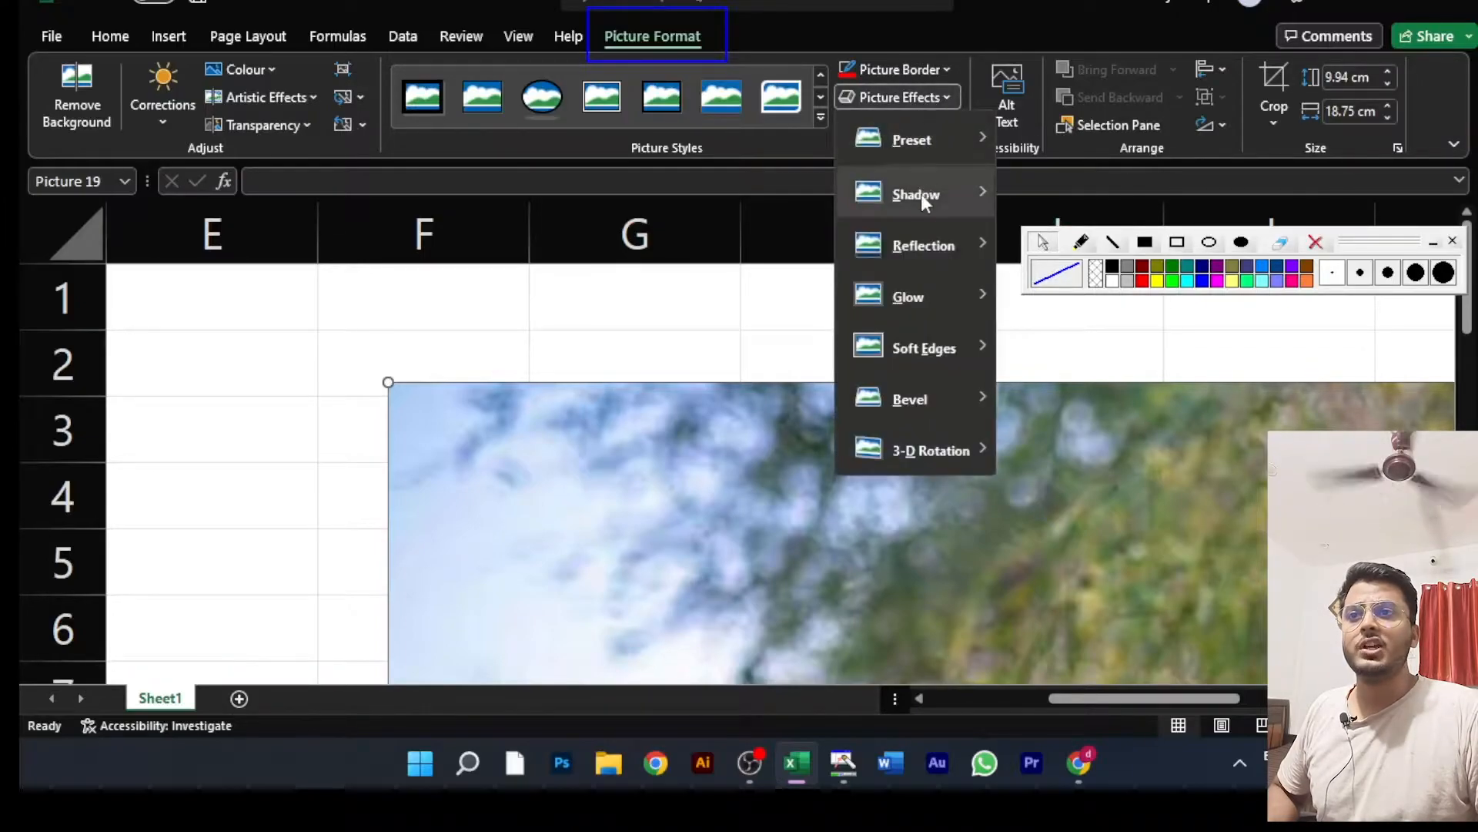
{"action": "mouse_move", "coordinate": [920, 194]}
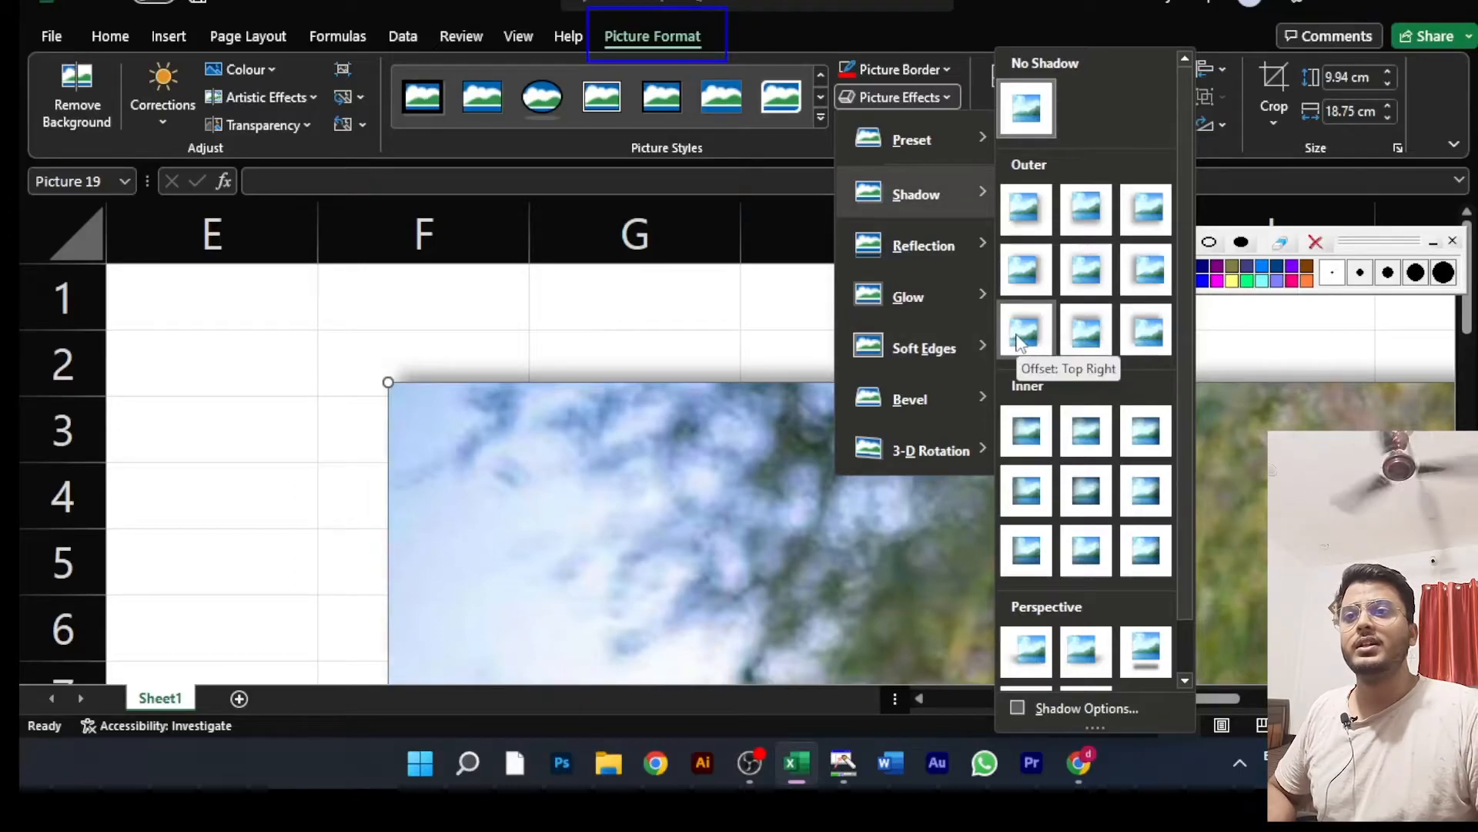
{"action": "scroll", "coordinate": [1024, 339], "scroll_direction": "down", "scroll_amount": 1}
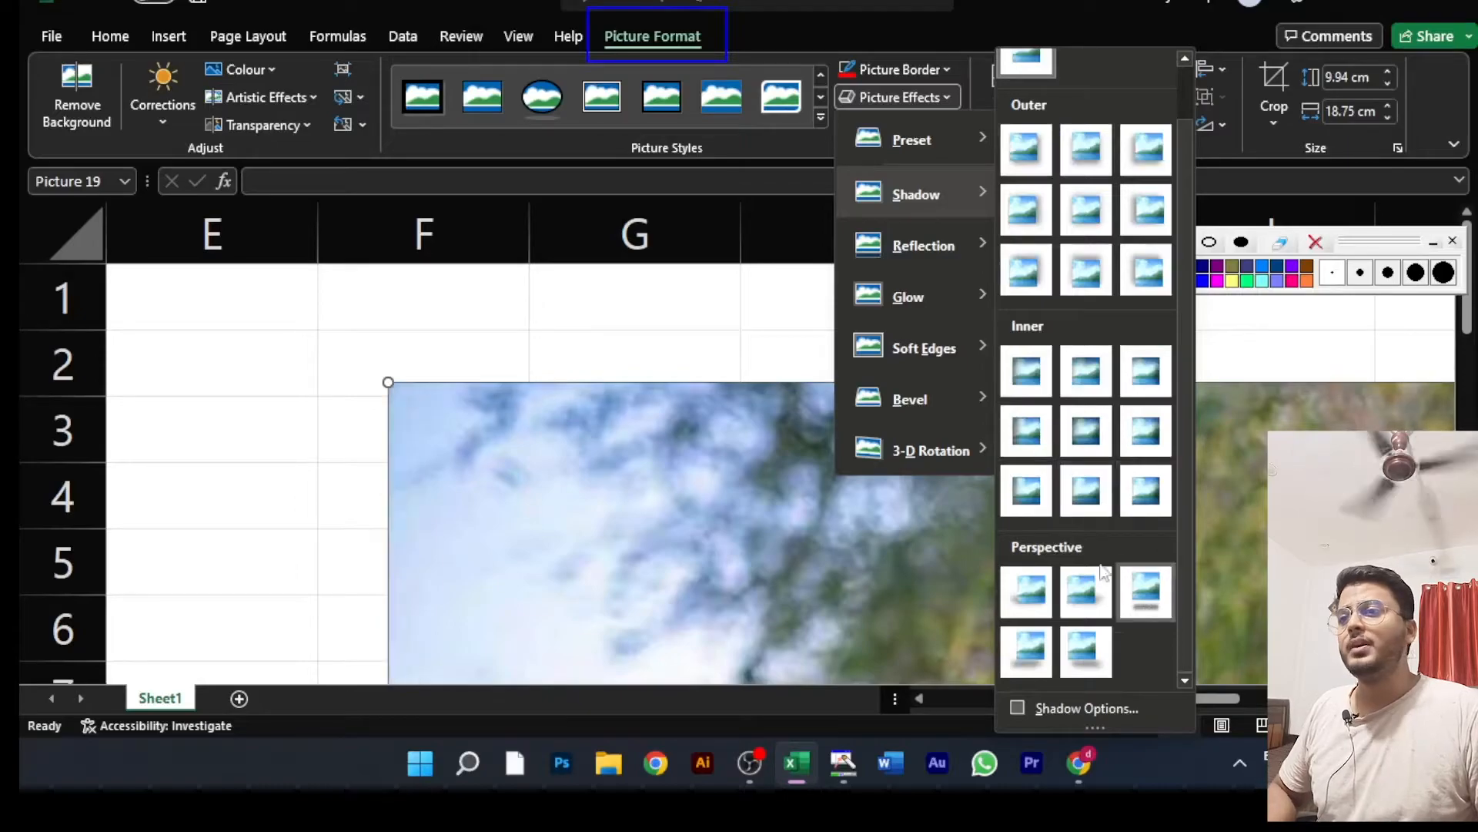
{"action": "scroll", "coordinate": [626, 380], "scroll_direction": "down", "scroll_amount": 4}
{"action": "scroll", "coordinate": [628, 377], "scroll_direction": "down", "scroll_amount": 5}
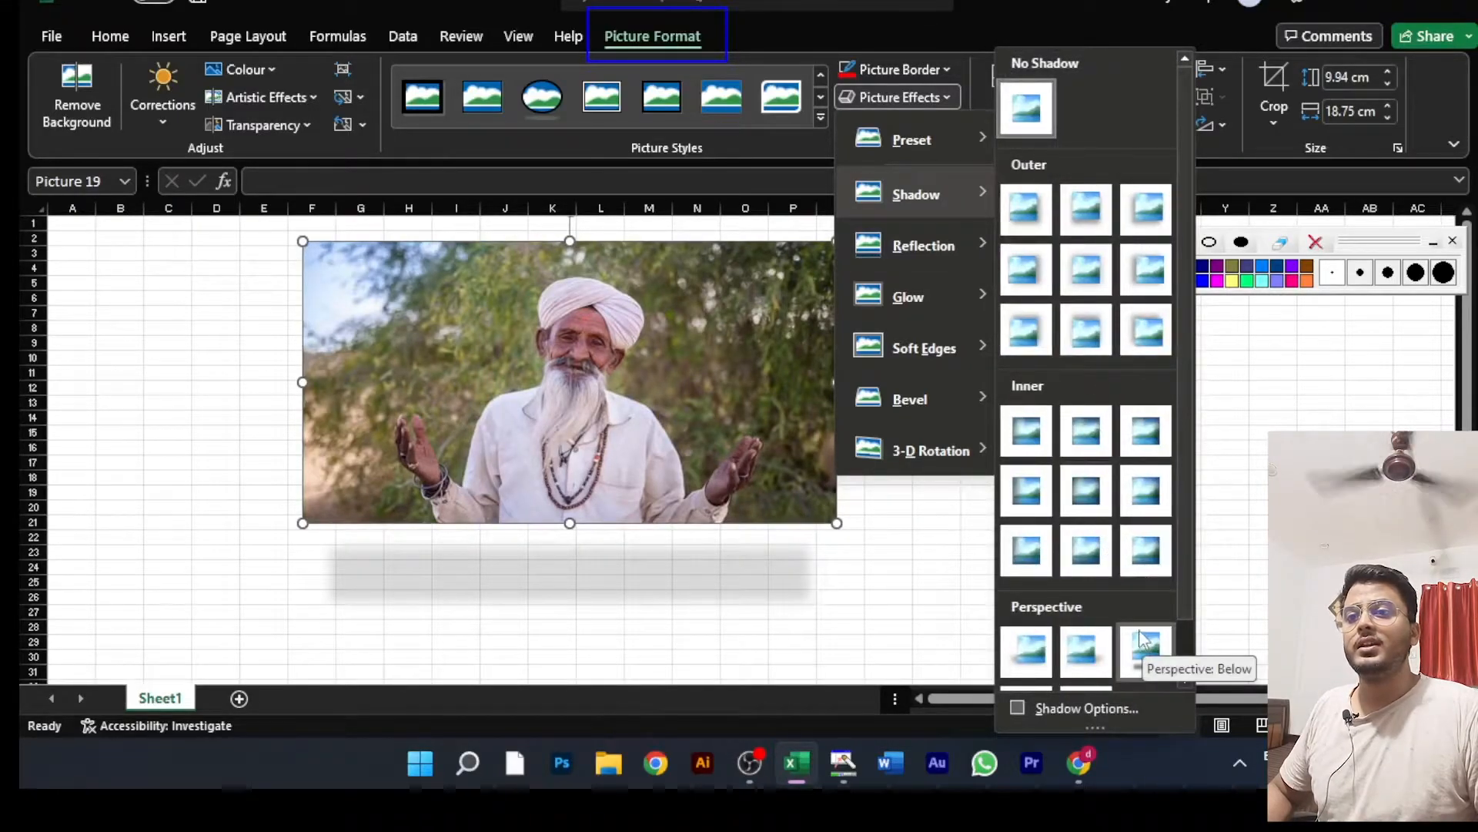
{"action": "left_click", "coordinate": [1006, 664]}
{"action": "scroll", "coordinate": [160, 523], "scroll_direction": "up", "scroll_amount": 1}
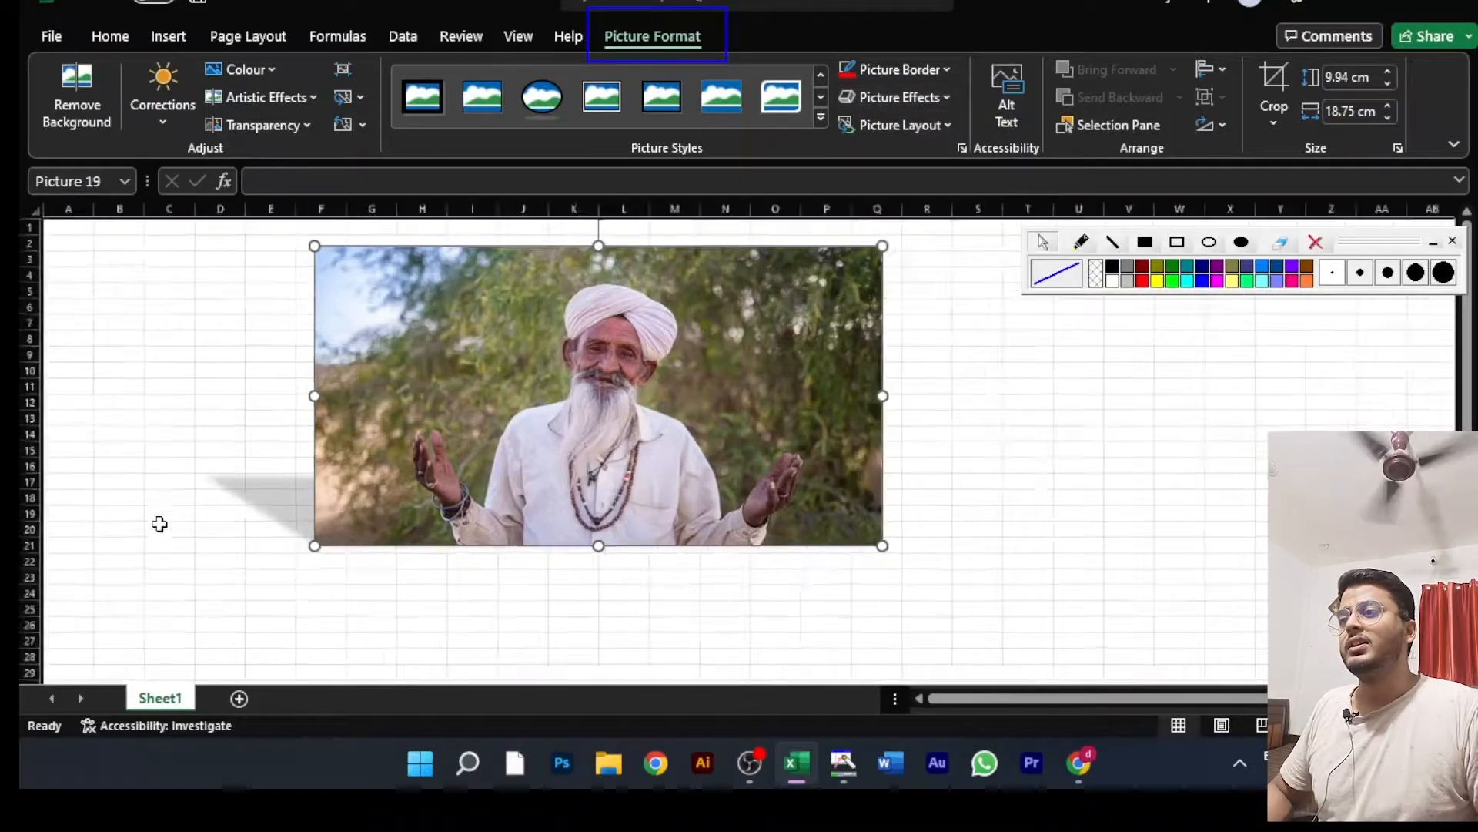
{"action": "scroll", "coordinate": [482, 633], "scroll_direction": "up", "scroll_amount": 1}
{"action": "scroll", "coordinate": [495, 611], "scroll_direction": "down", "scroll_amount": 4}
{"action": "scroll", "coordinate": [496, 600], "scroll_direction": "up", "scroll_amount": 1}
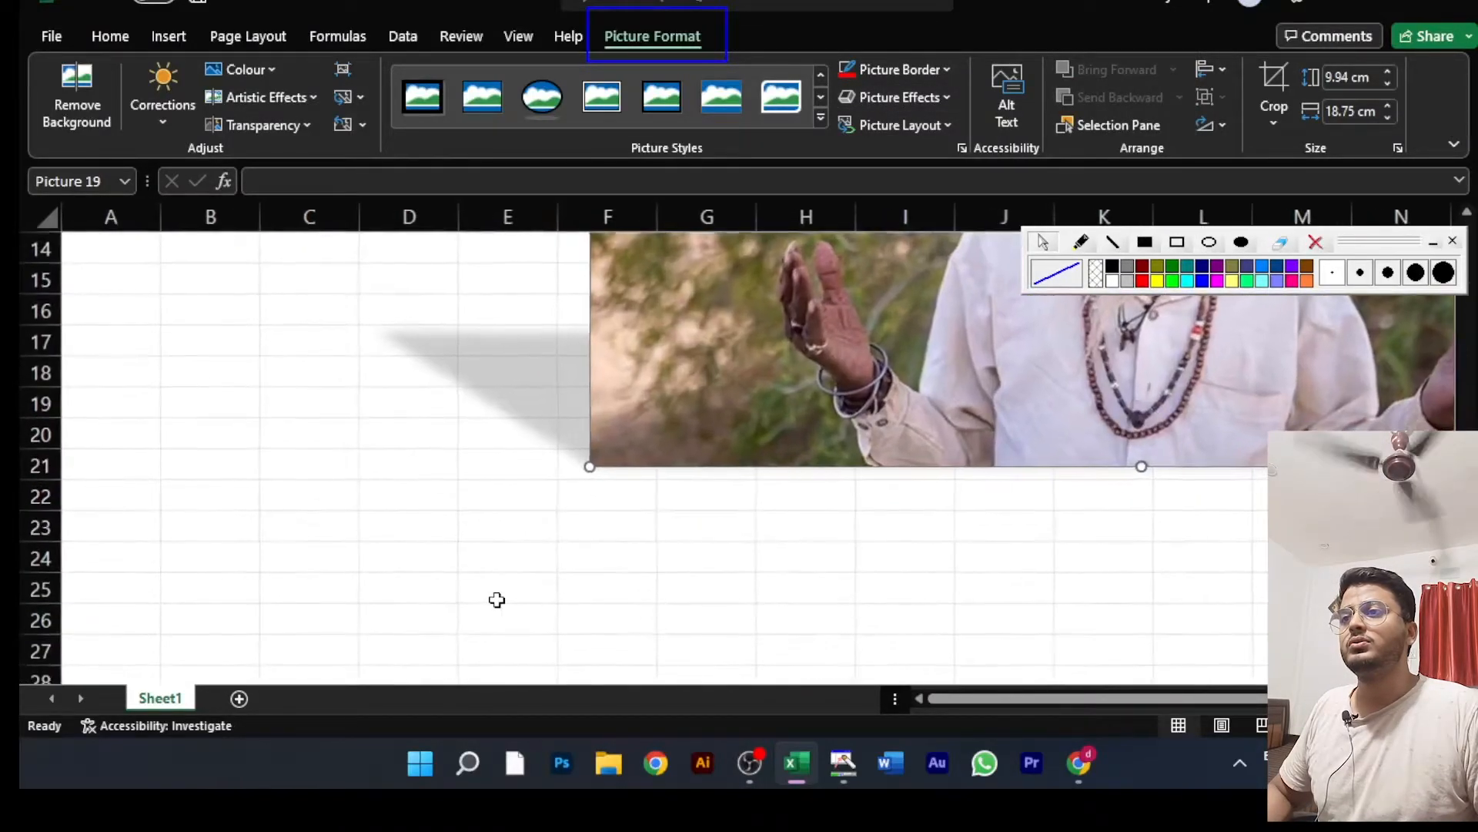
{"action": "scroll", "coordinate": [496, 600], "scroll_direction": "down", "scroll_amount": 5}
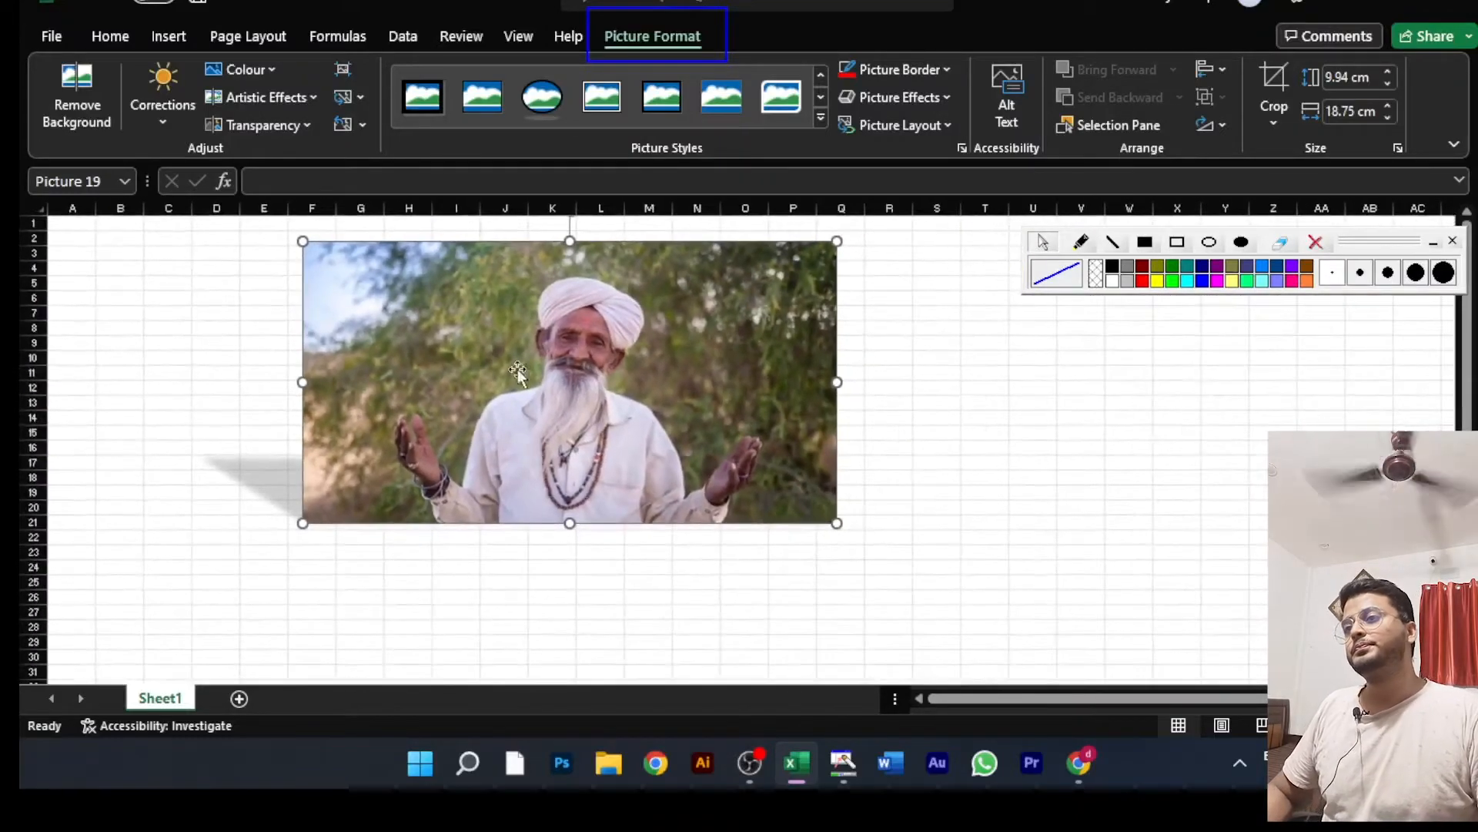
Step: Apply a green glow variation around the man's picture
{"action": "left_click", "coordinate": [910, 101]}
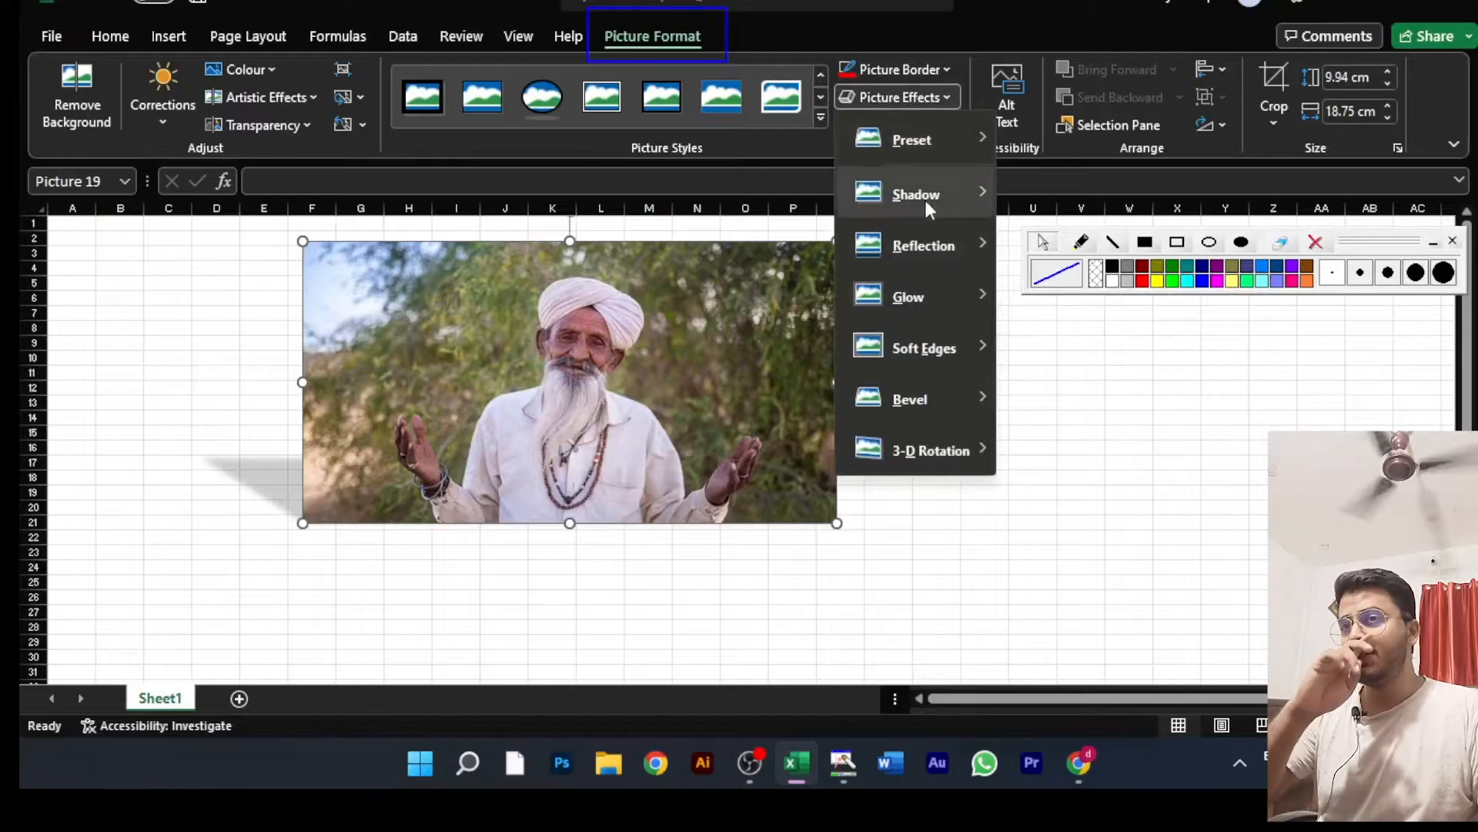
{"action": "mouse_move", "coordinate": [925, 254]}
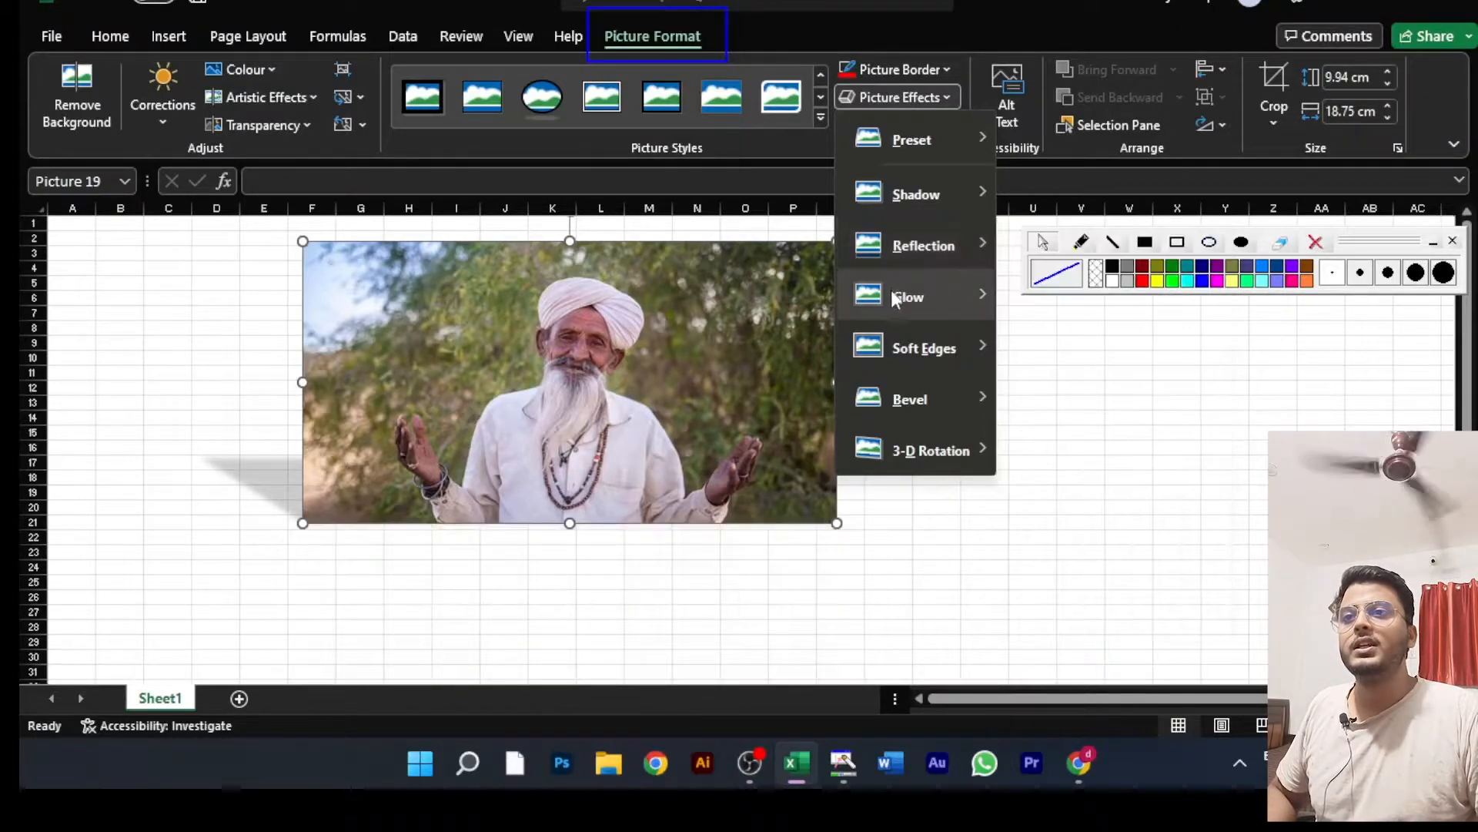
{"action": "mouse_move", "coordinate": [950, 297]}
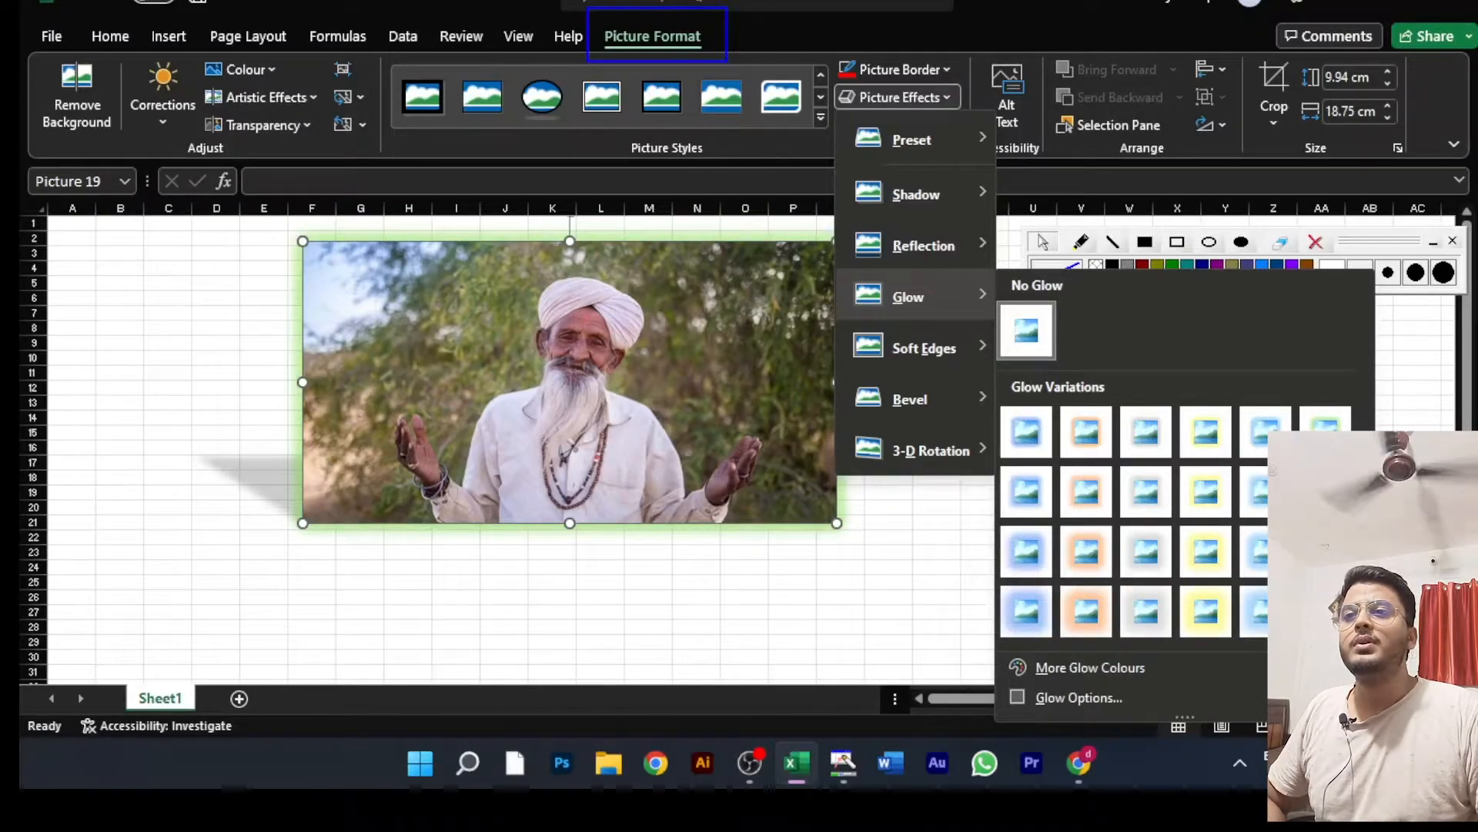
{"action": "left_click", "coordinate": [1324, 612]}
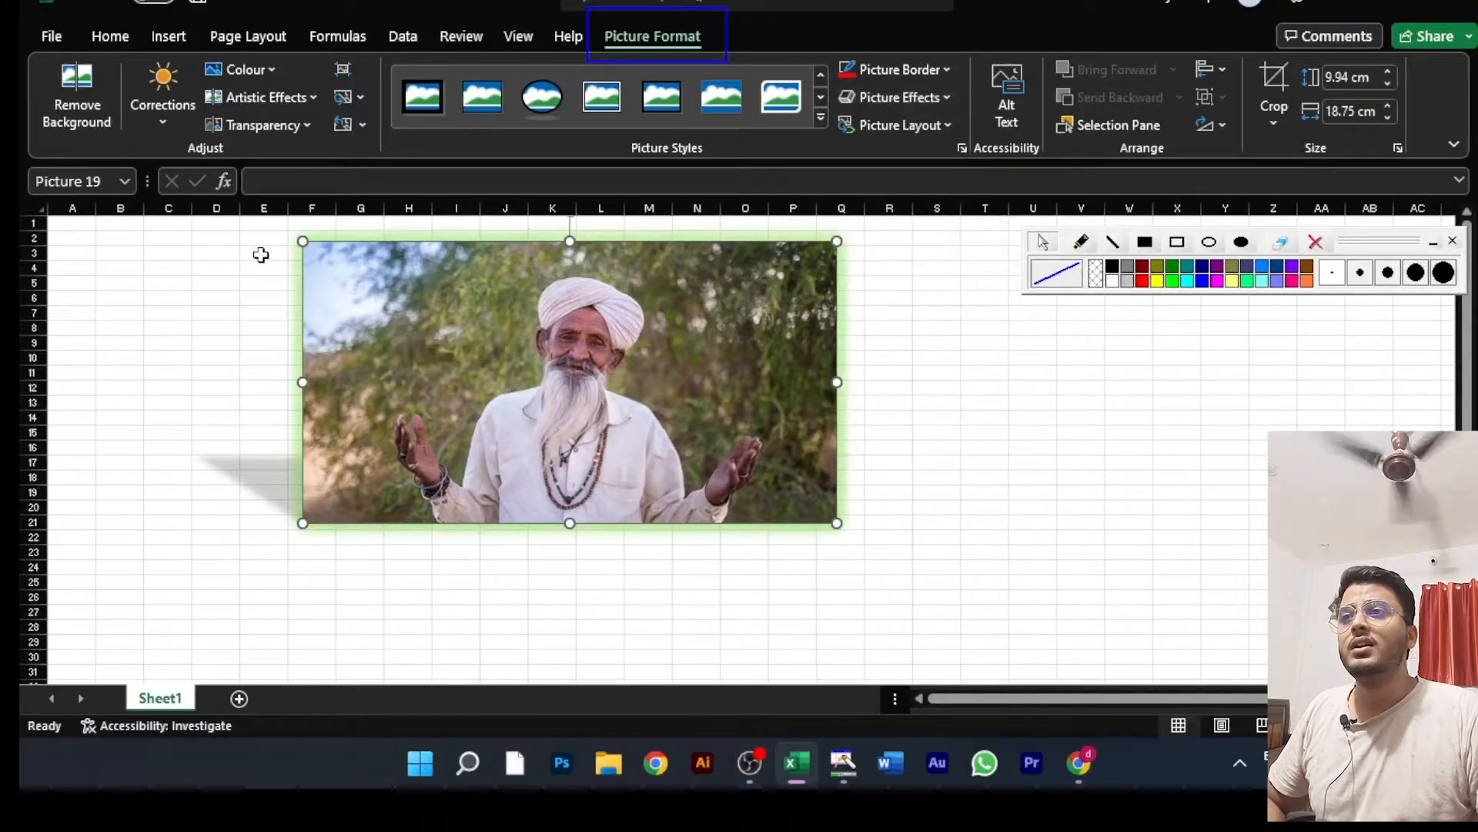
Step: Apply the 25 Point soft edges effect to the man's picture and deselect it
{"action": "left_click", "coordinate": [921, 102]}
{"action": "mouse_move", "coordinate": [907, 243]}
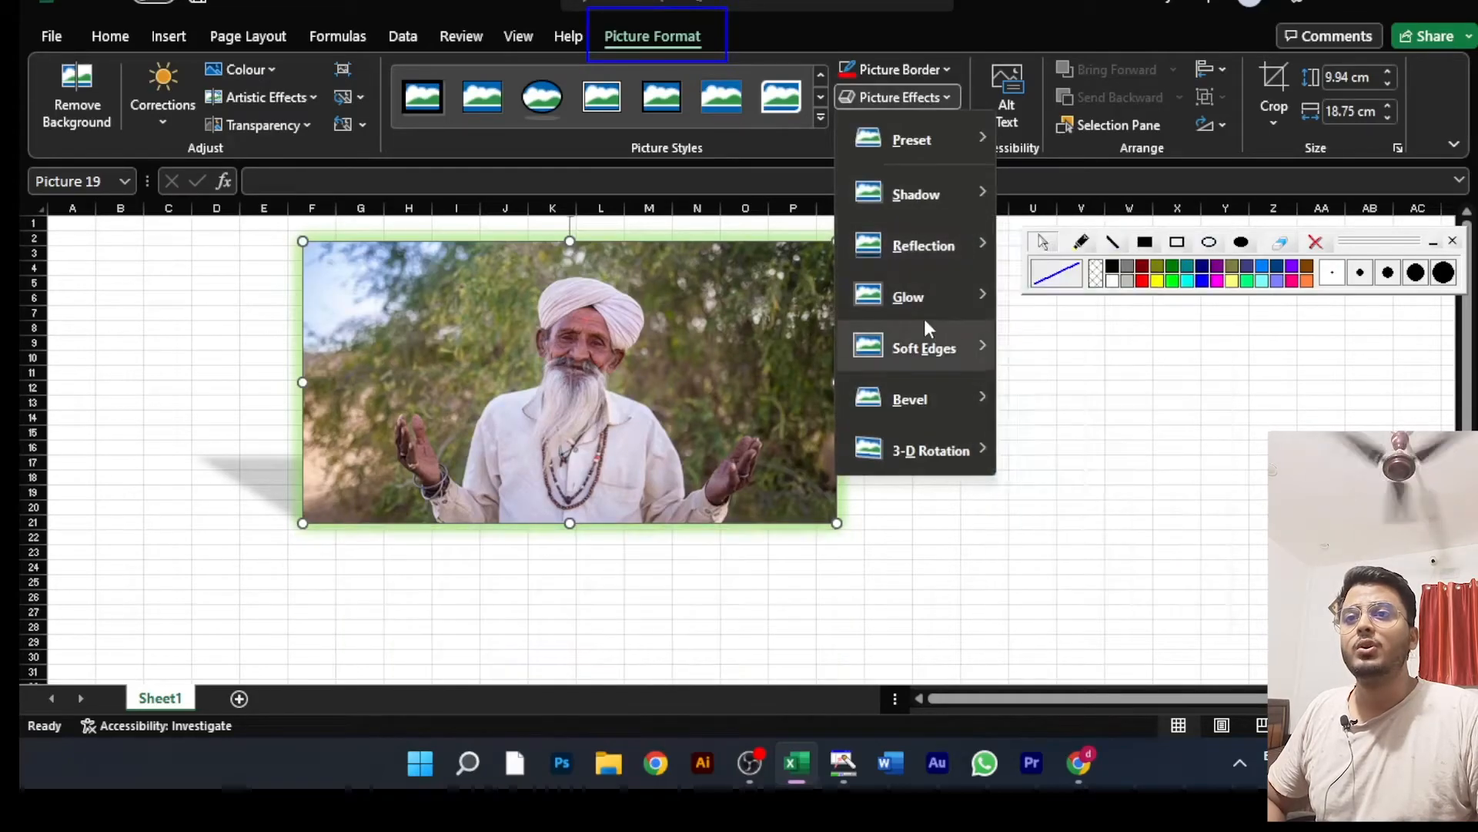
{"action": "mouse_move", "coordinate": [902, 358]}
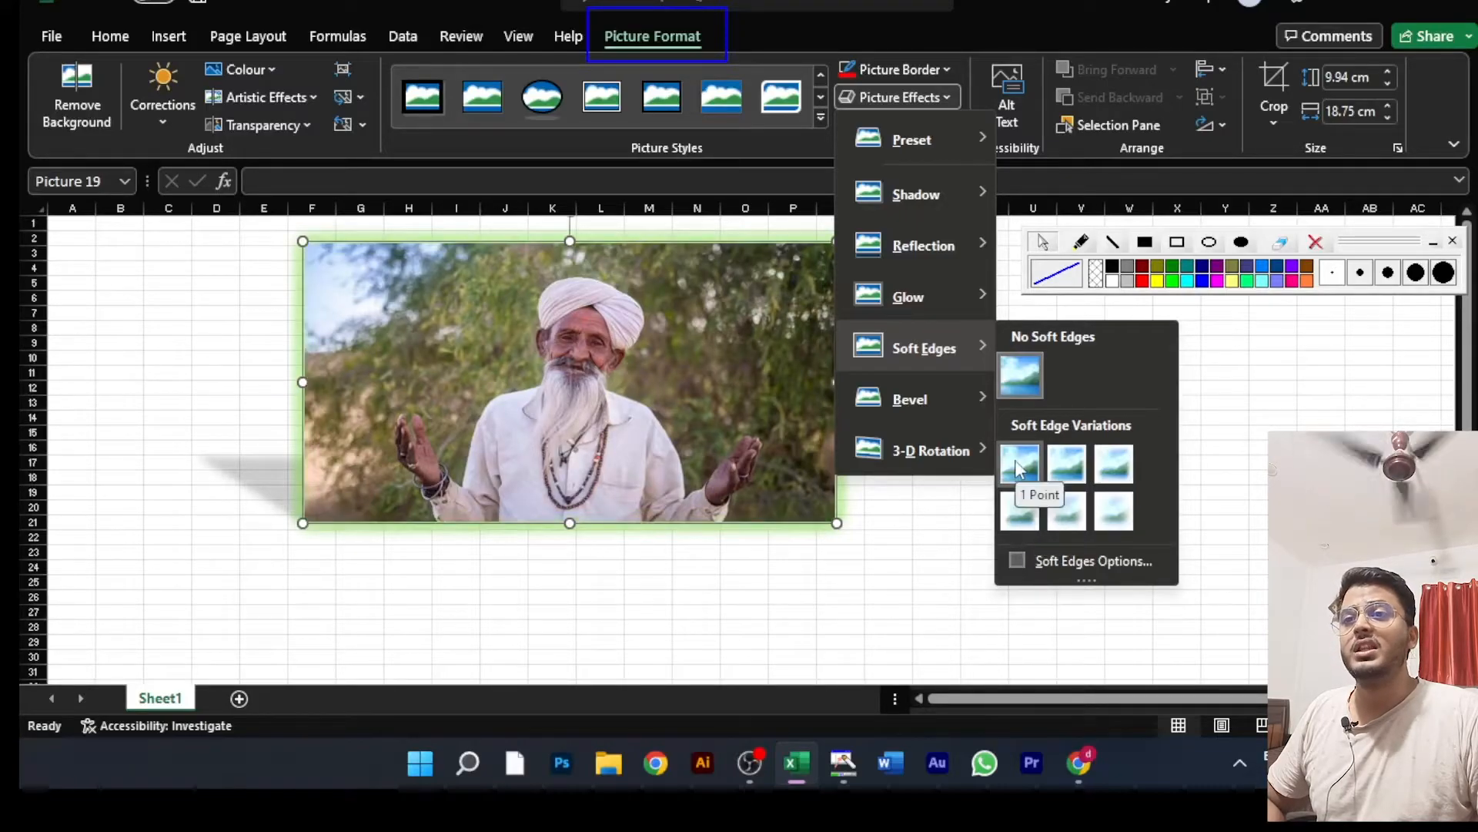
{"action": "left_click", "coordinate": [1074, 517]}
{"action": "left_click", "coordinate": [953, 535]}
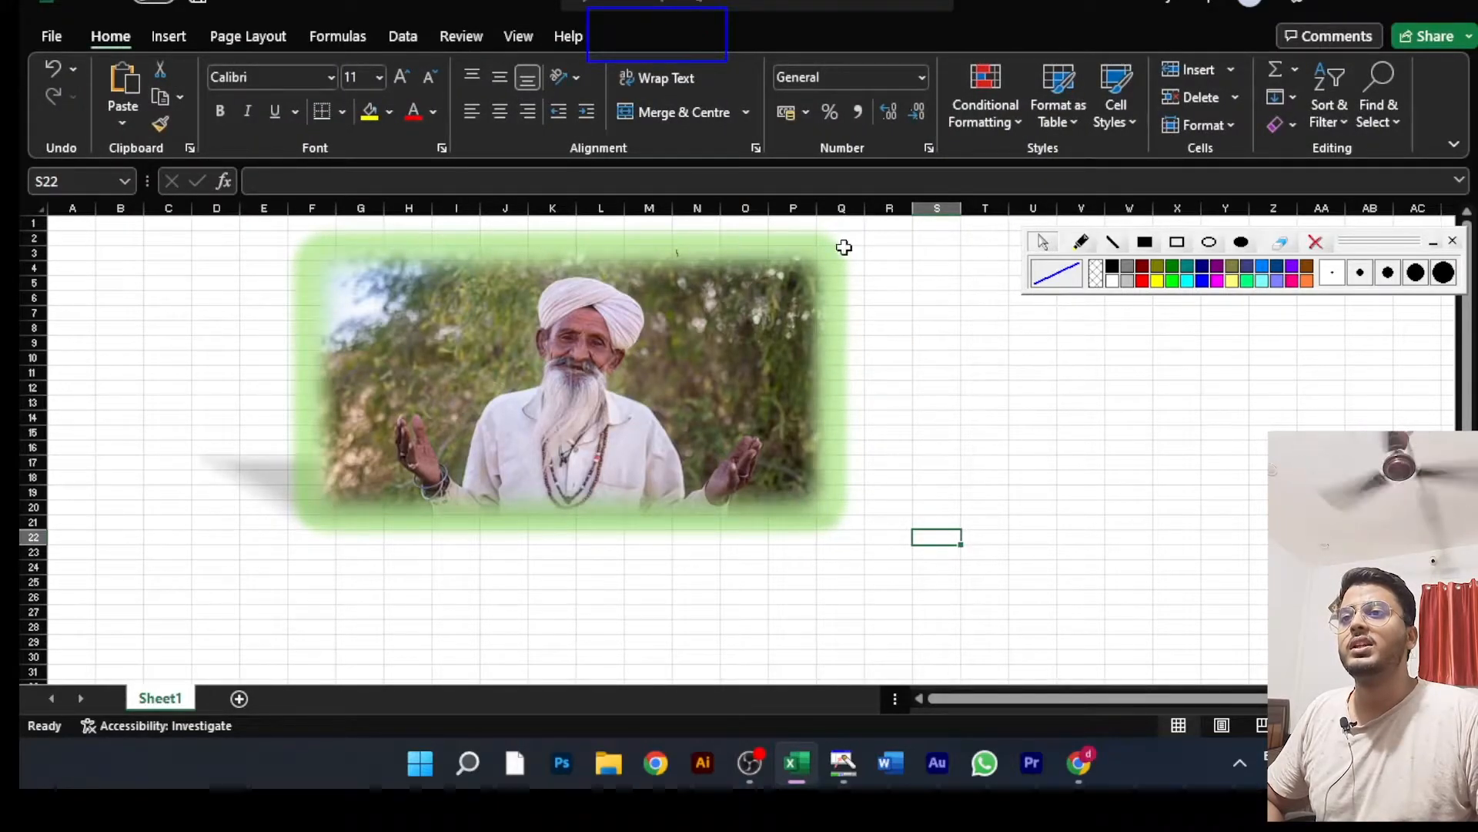
Step: Remove the green glow from the man's picture with the No Glow option and deselect the picture
{"action": "left_click", "coordinate": [822, 451]}
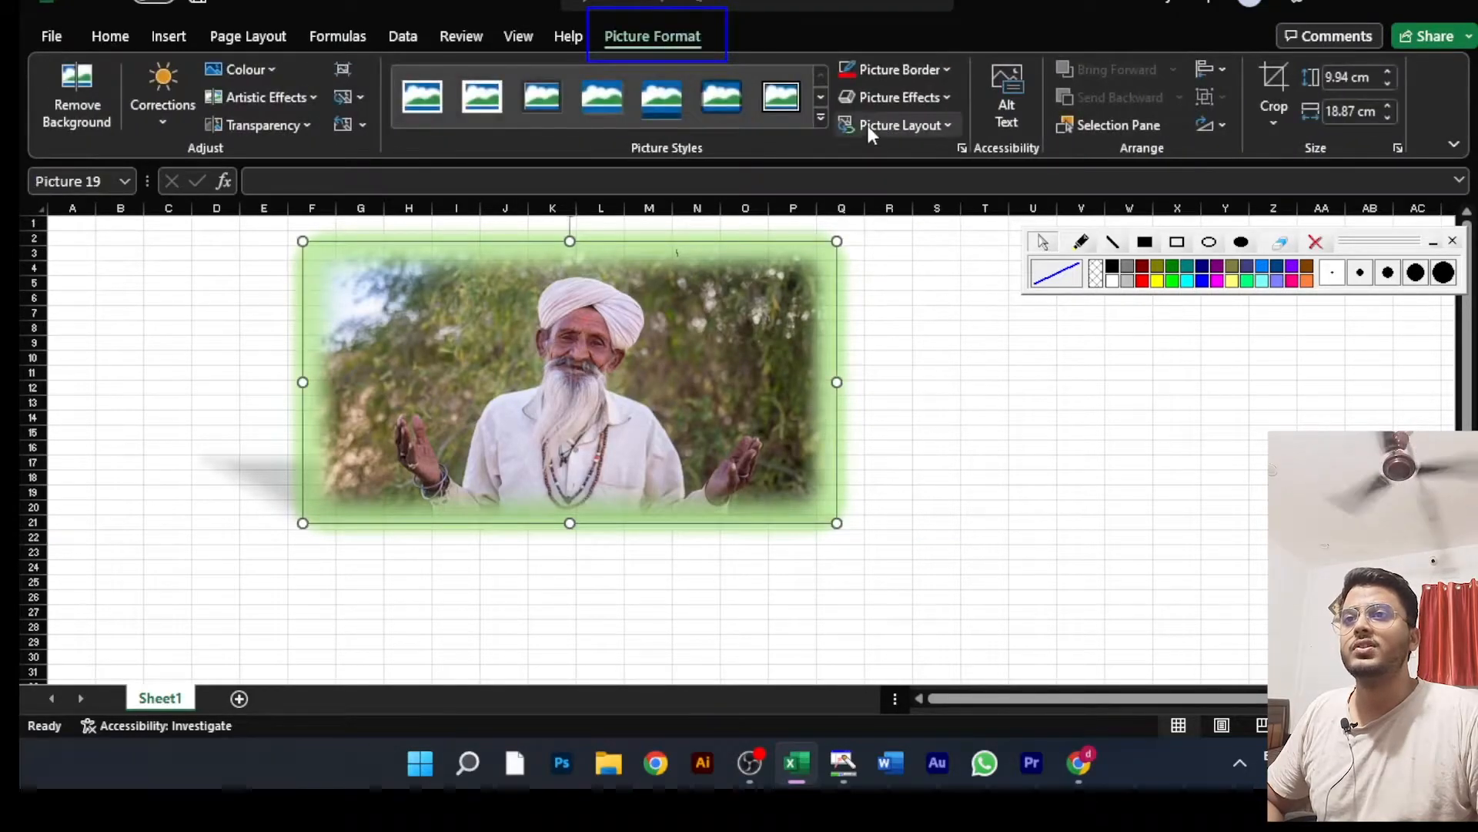
{"action": "left_click", "coordinate": [880, 99]}
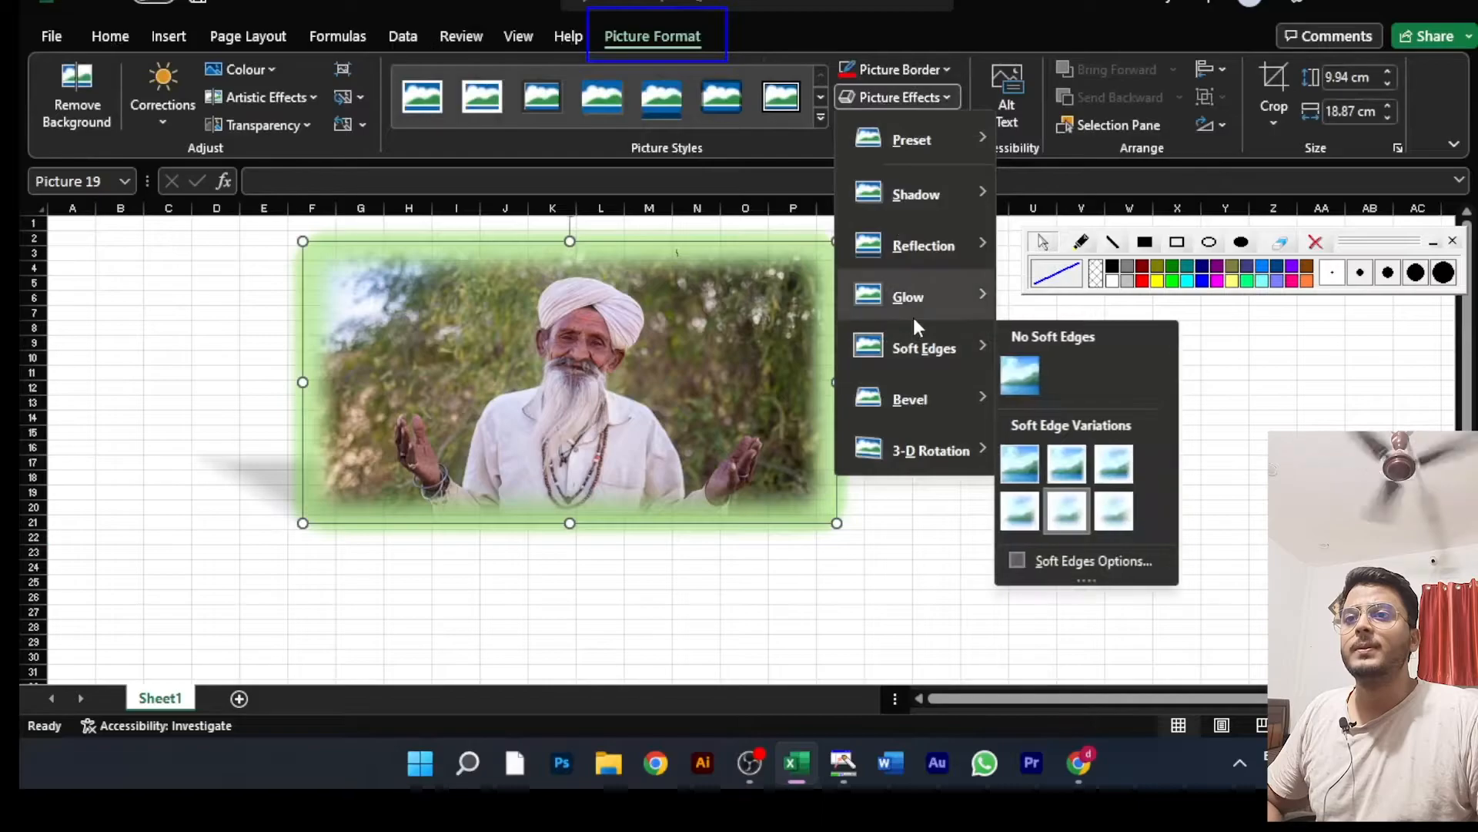
{"action": "mouse_move", "coordinate": [912, 306]}
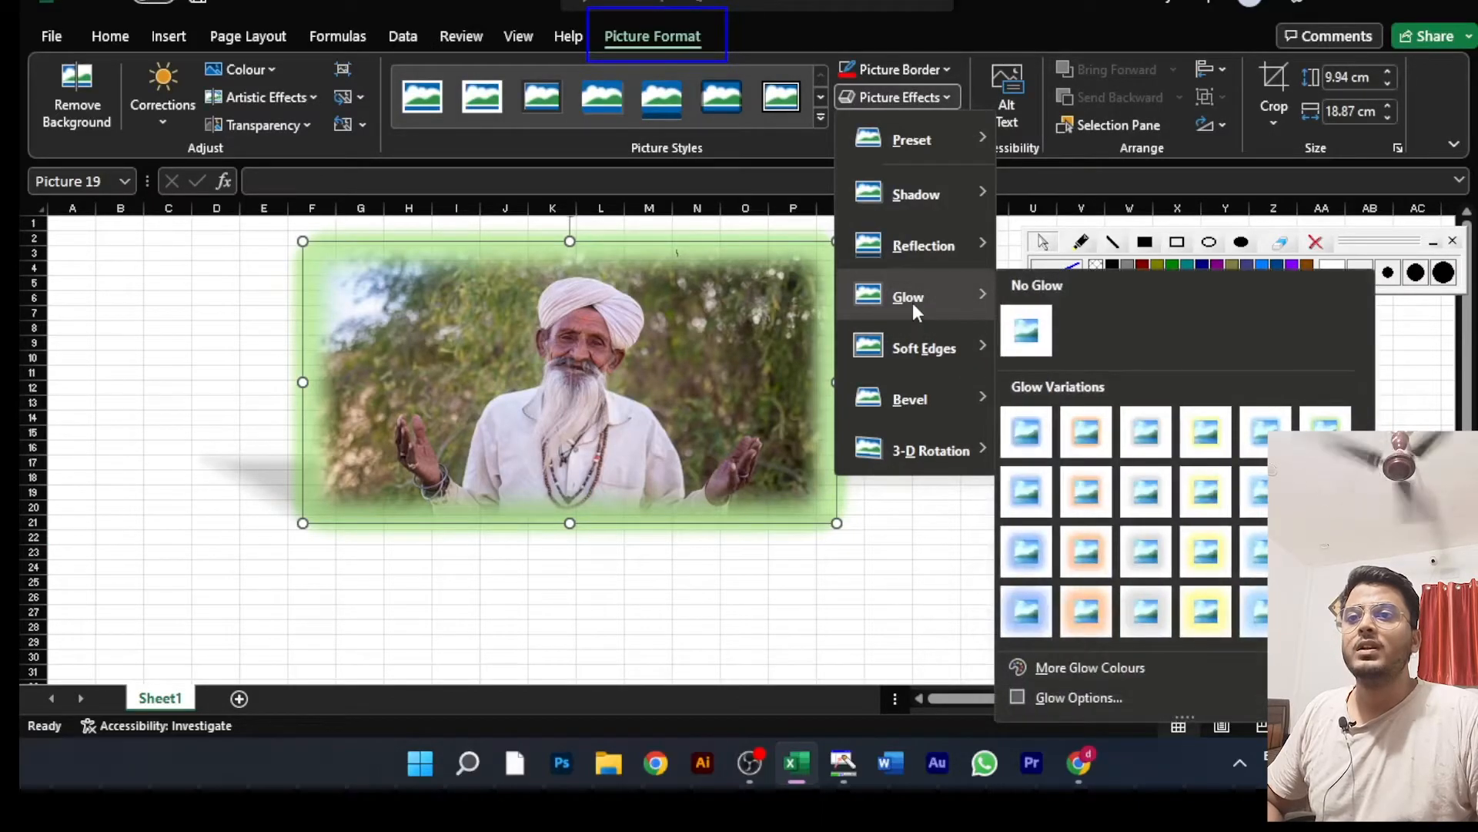
{"action": "left_click", "coordinate": [1017, 333]}
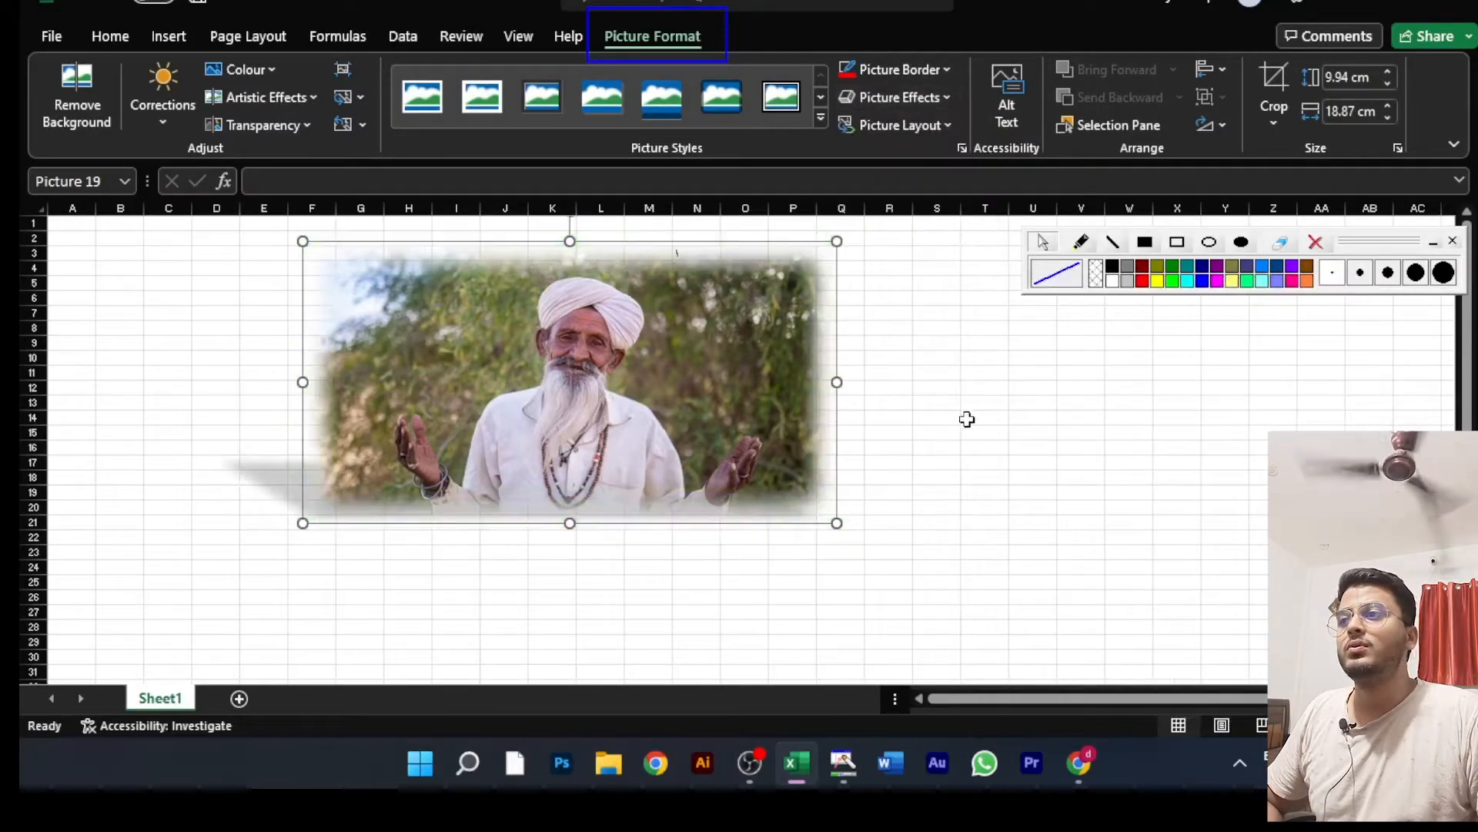
{"action": "left_click", "coordinate": [967, 419]}
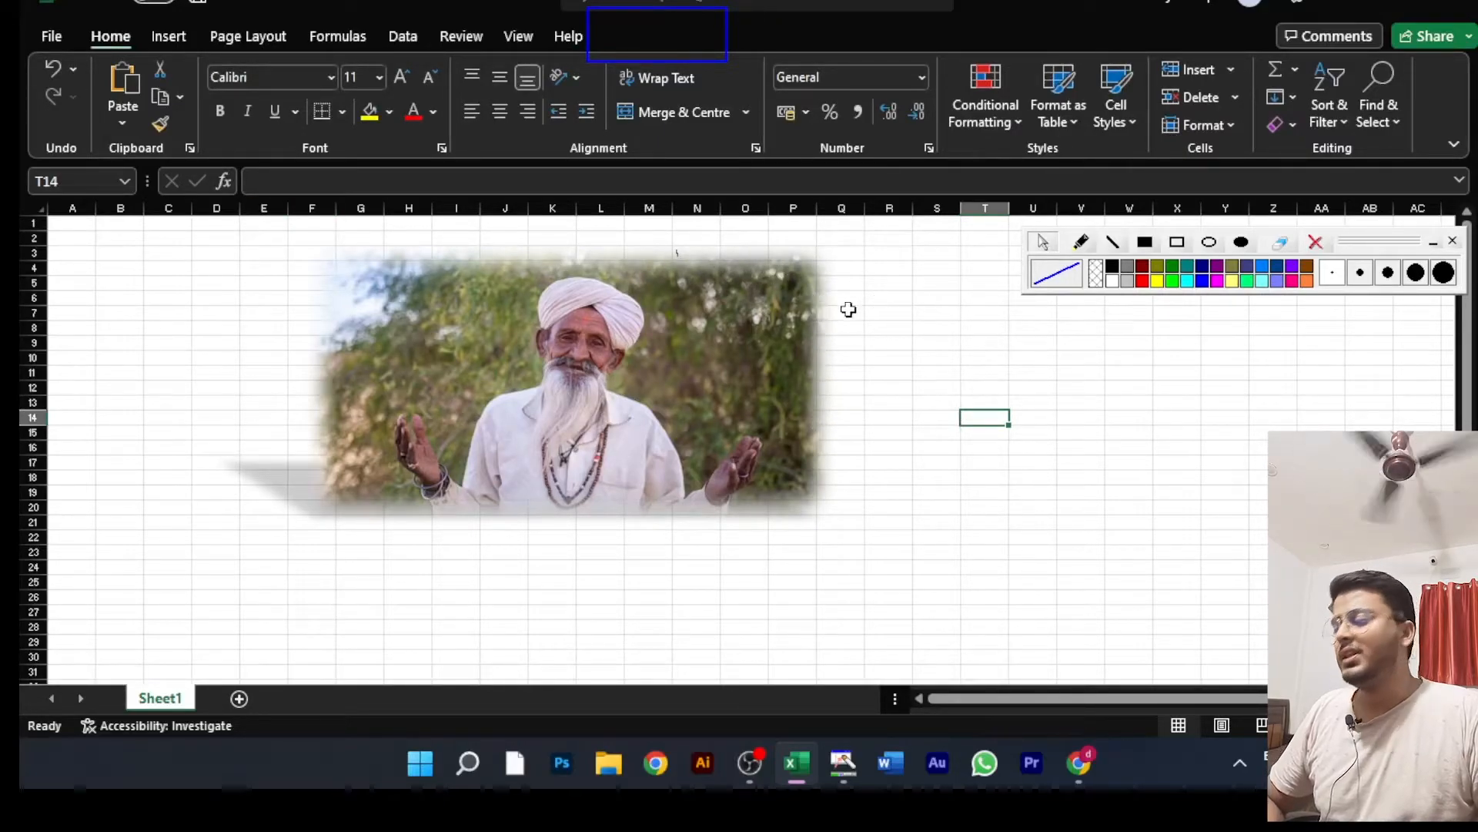
{"action": "scroll", "coordinate": [835, 315], "scroll_direction": "up", "scroll_amount": 5, "text": "ctrl"}
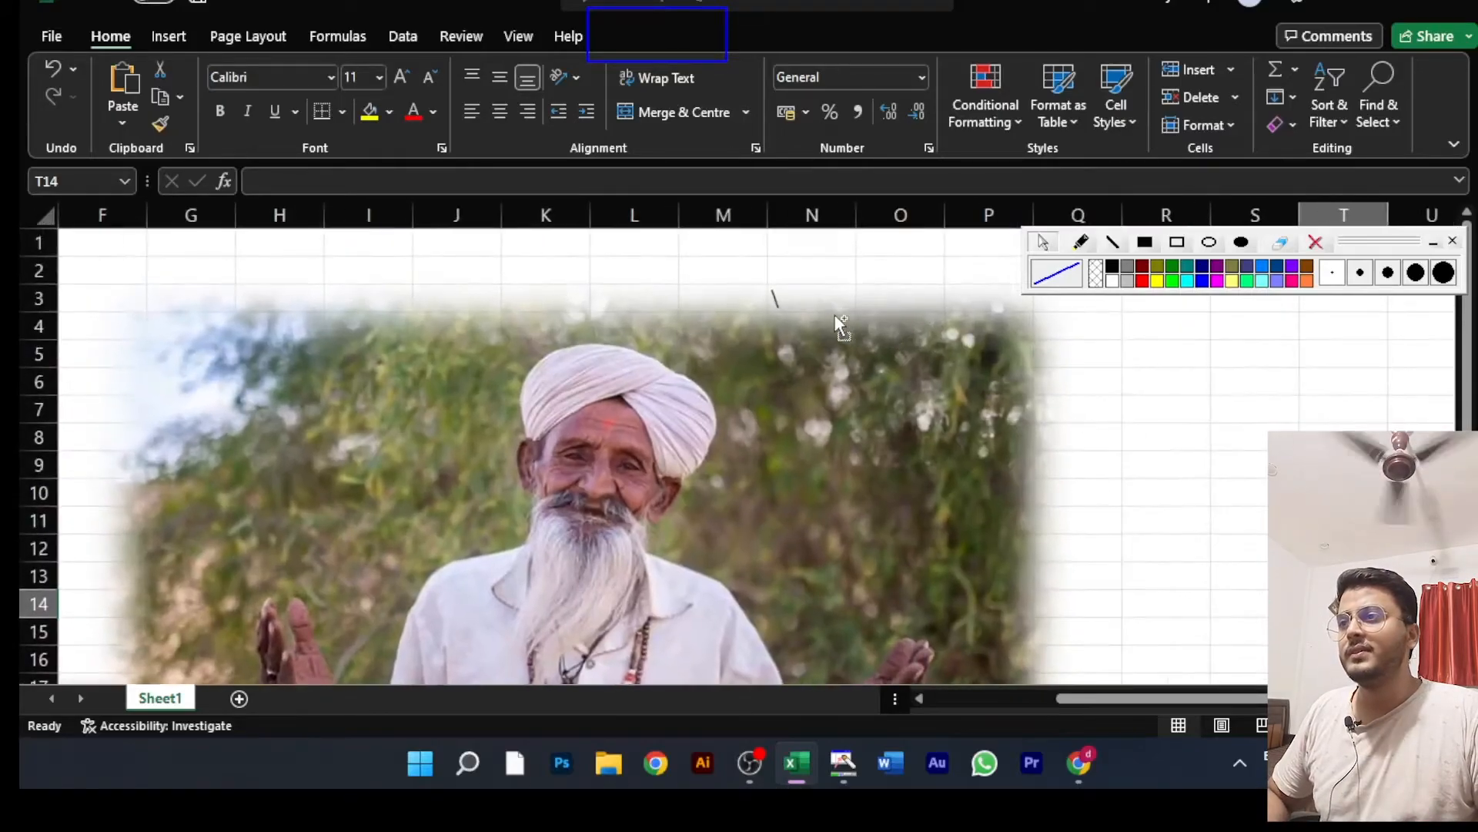
Step: Examine the Bevel and 3-D Rotation effect presets available for the man's picture without applying any
{"action": "scroll", "coordinate": [835, 315], "scroll_direction": "down", "scroll_amount": 5, "text": "ctrl"}
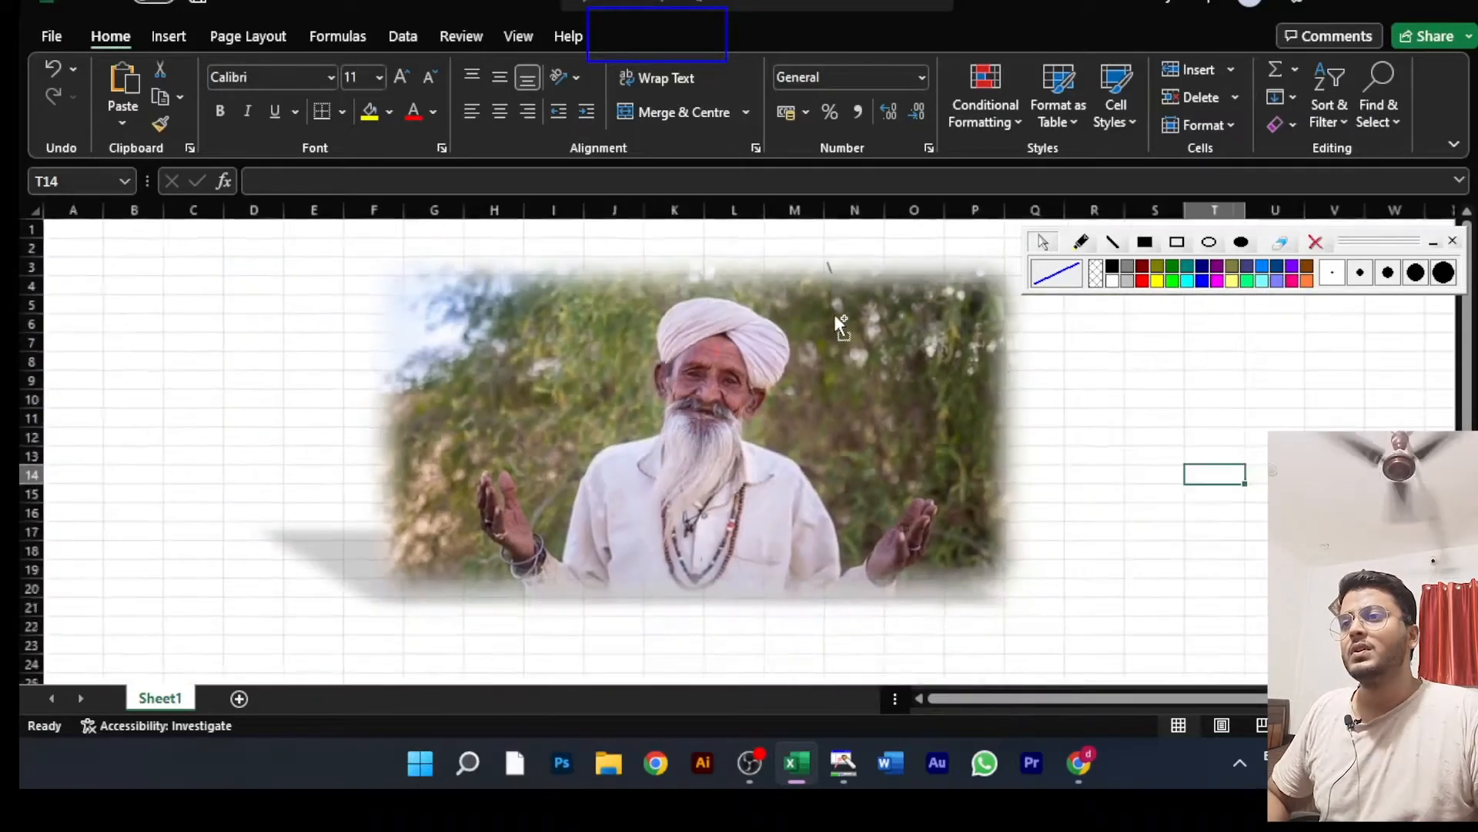
{"action": "left_click", "coordinate": [696, 350]}
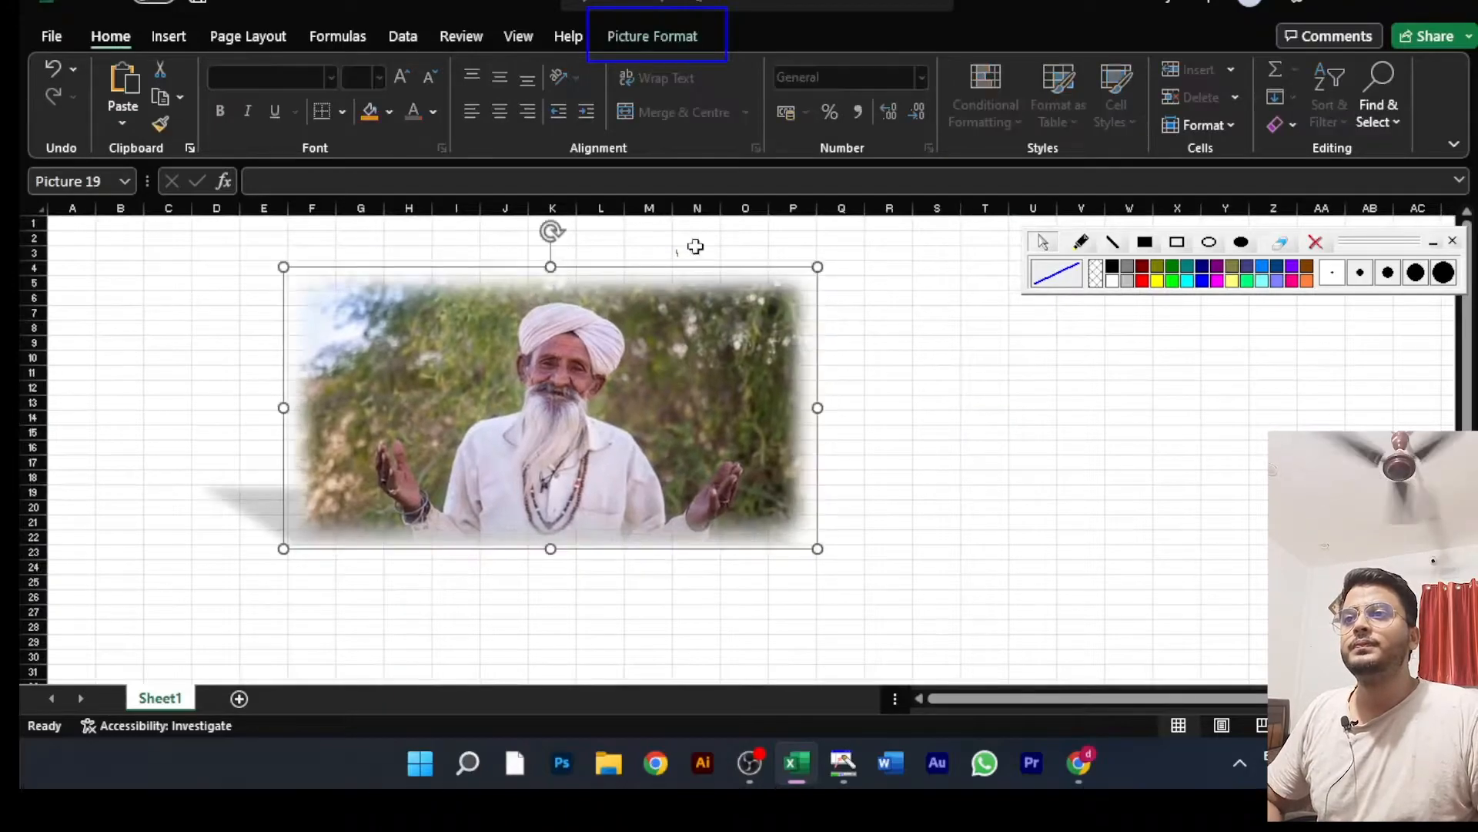
{"action": "left_click", "coordinate": [668, 36]}
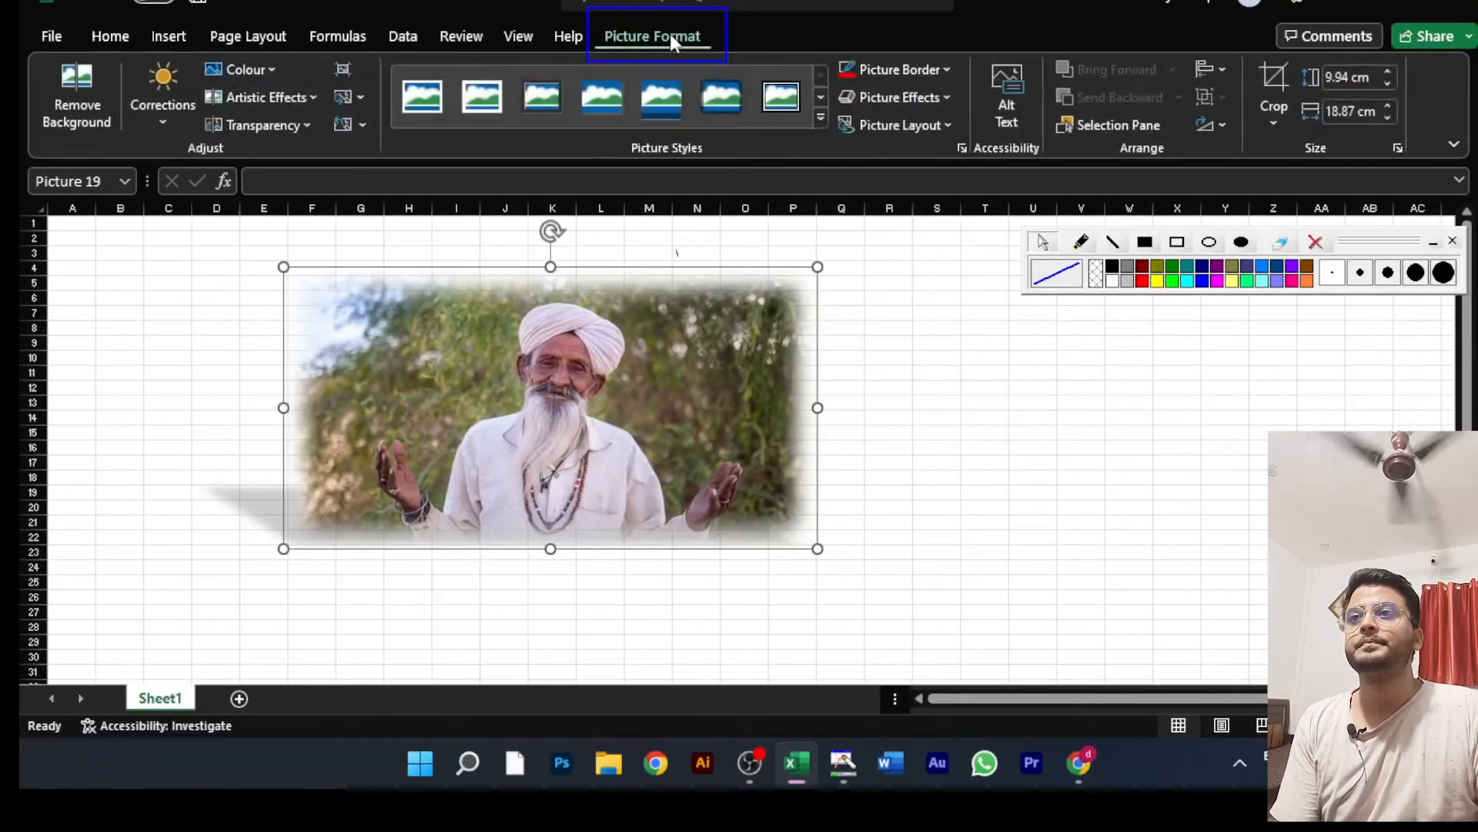
{"action": "left_click", "coordinate": [940, 91]}
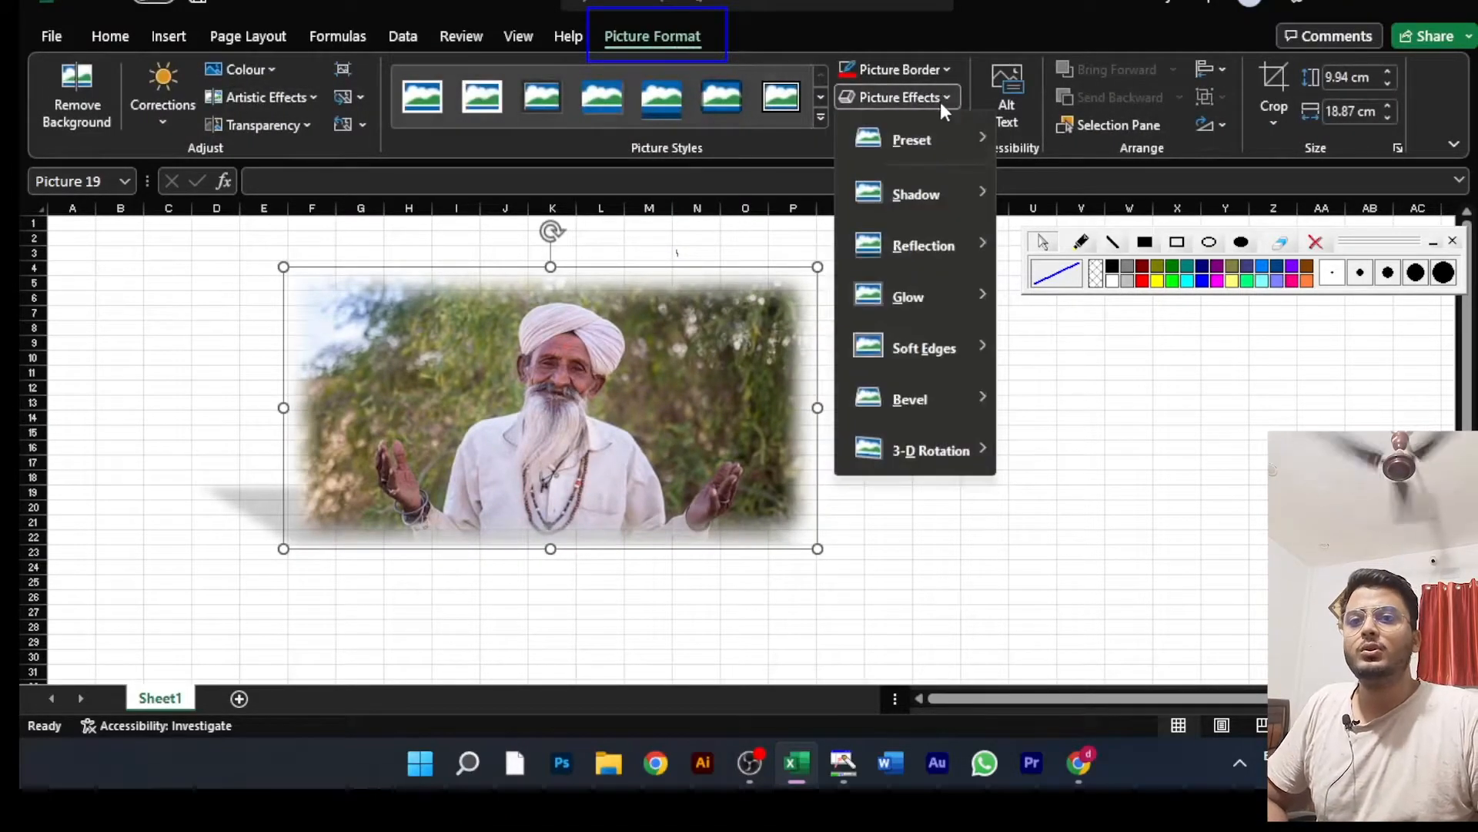
{"action": "mouse_move", "coordinate": [949, 322]}
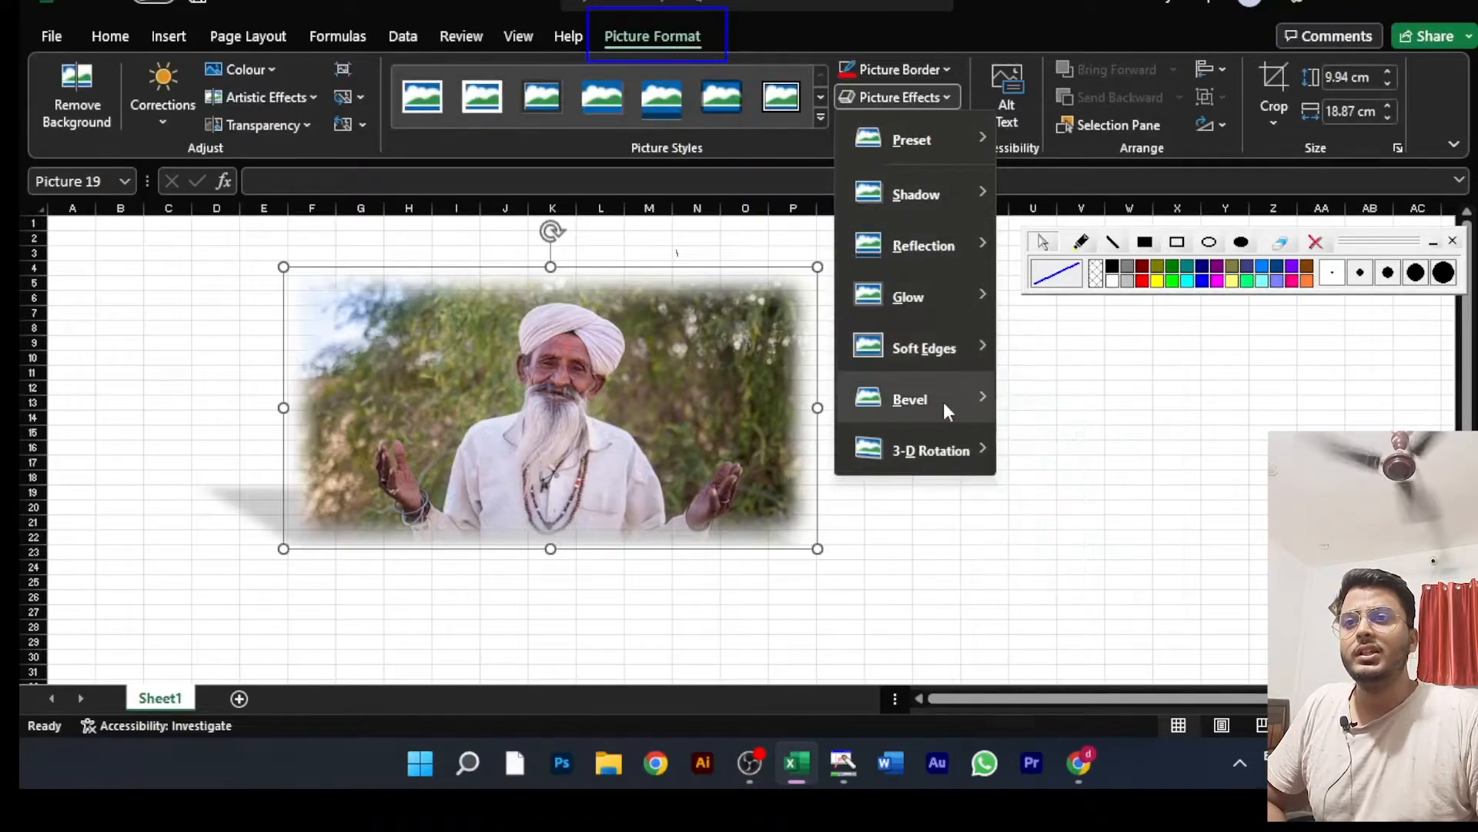
{"action": "mouse_move", "coordinate": [944, 402]}
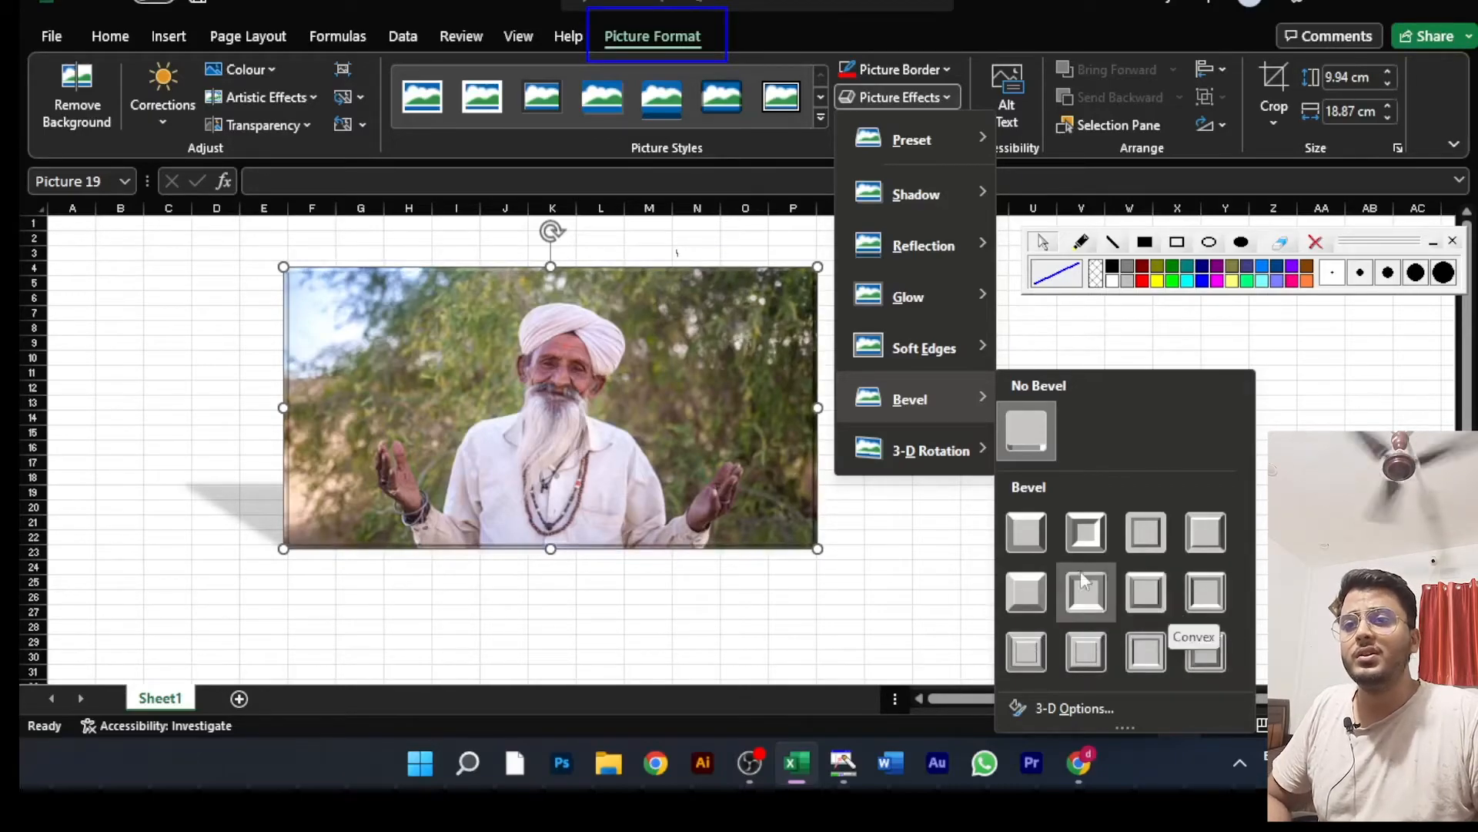
{"action": "mouse_move", "coordinate": [917, 454]}
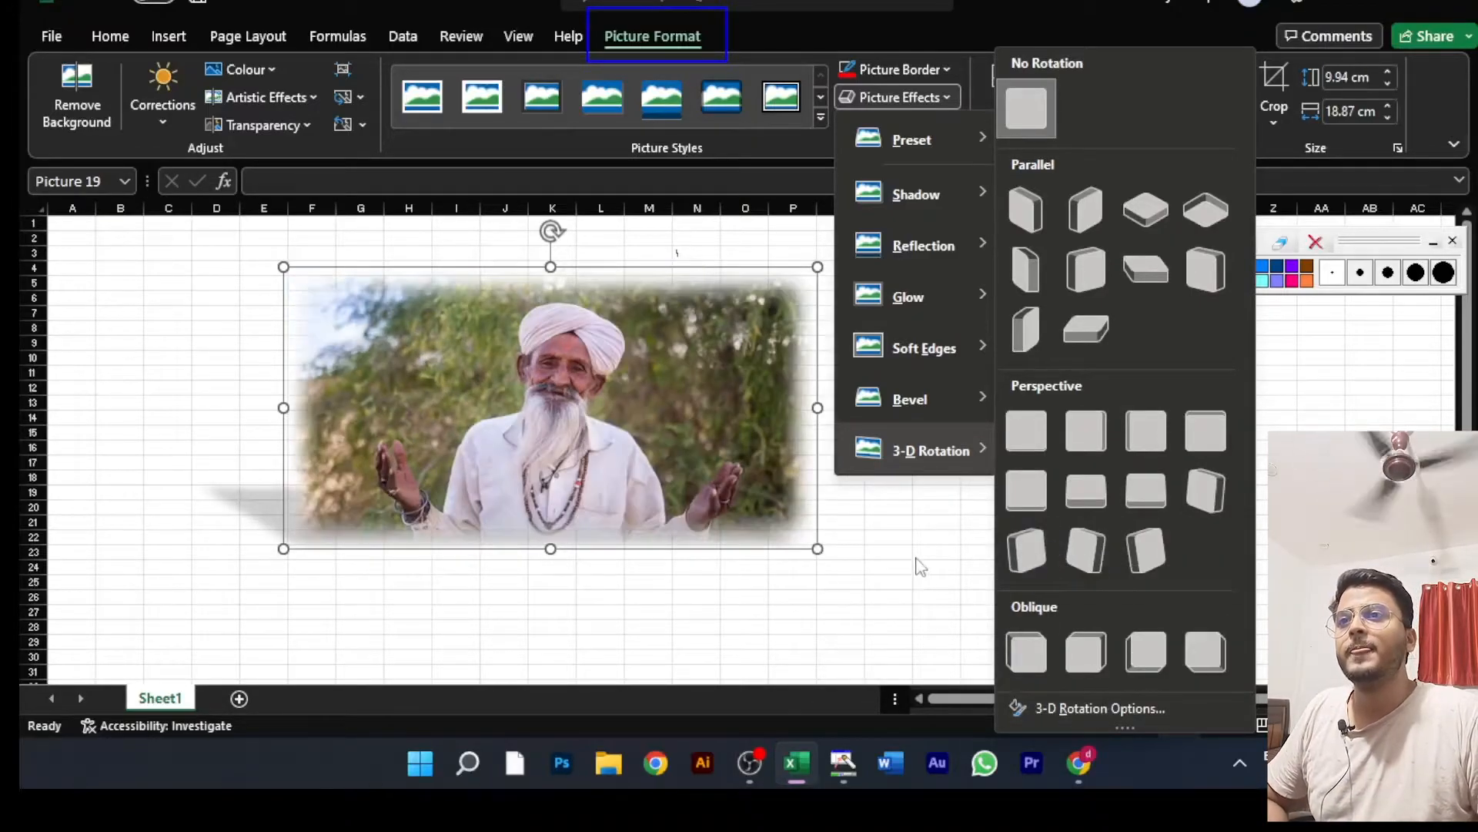
{"action": "left_click", "coordinate": [916, 559]}
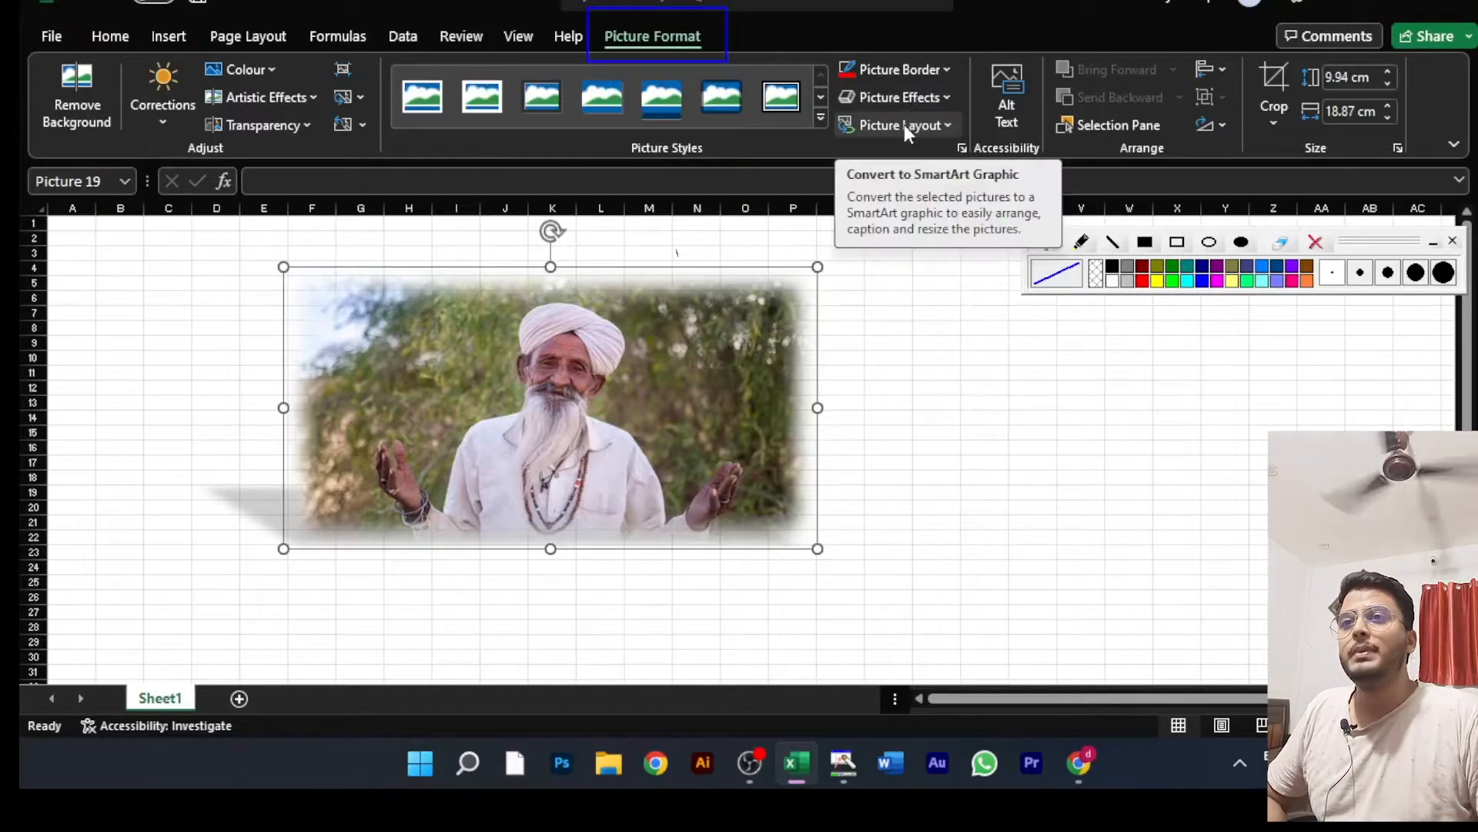
Step: Convert the man's picture to the Accented Picture SmartArt layout and enter the caption "daadu"
{"action": "left_click", "coordinate": [948, 125]}
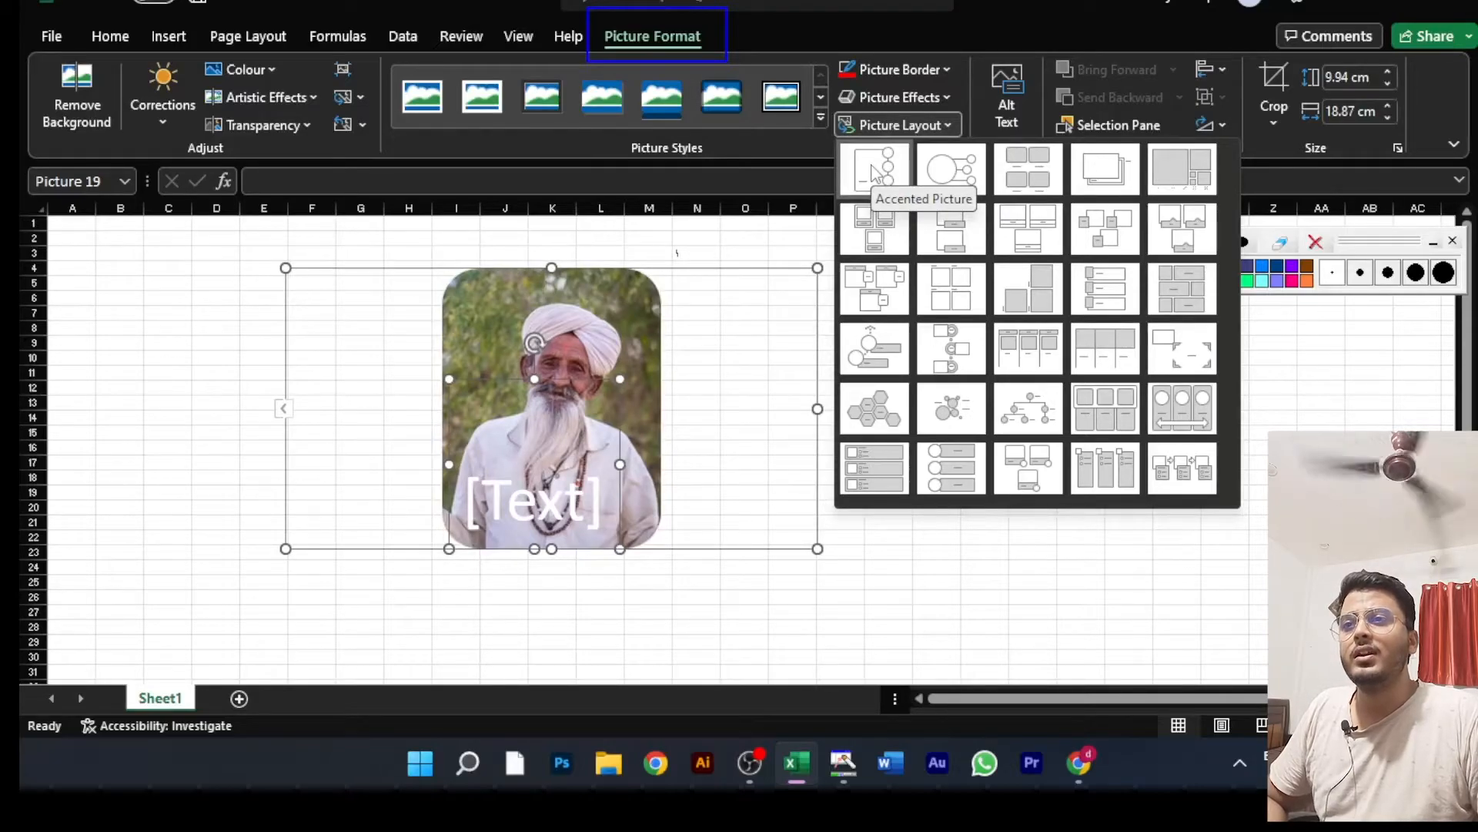
{"action": "left_click", "coordinate": [875, 167]}
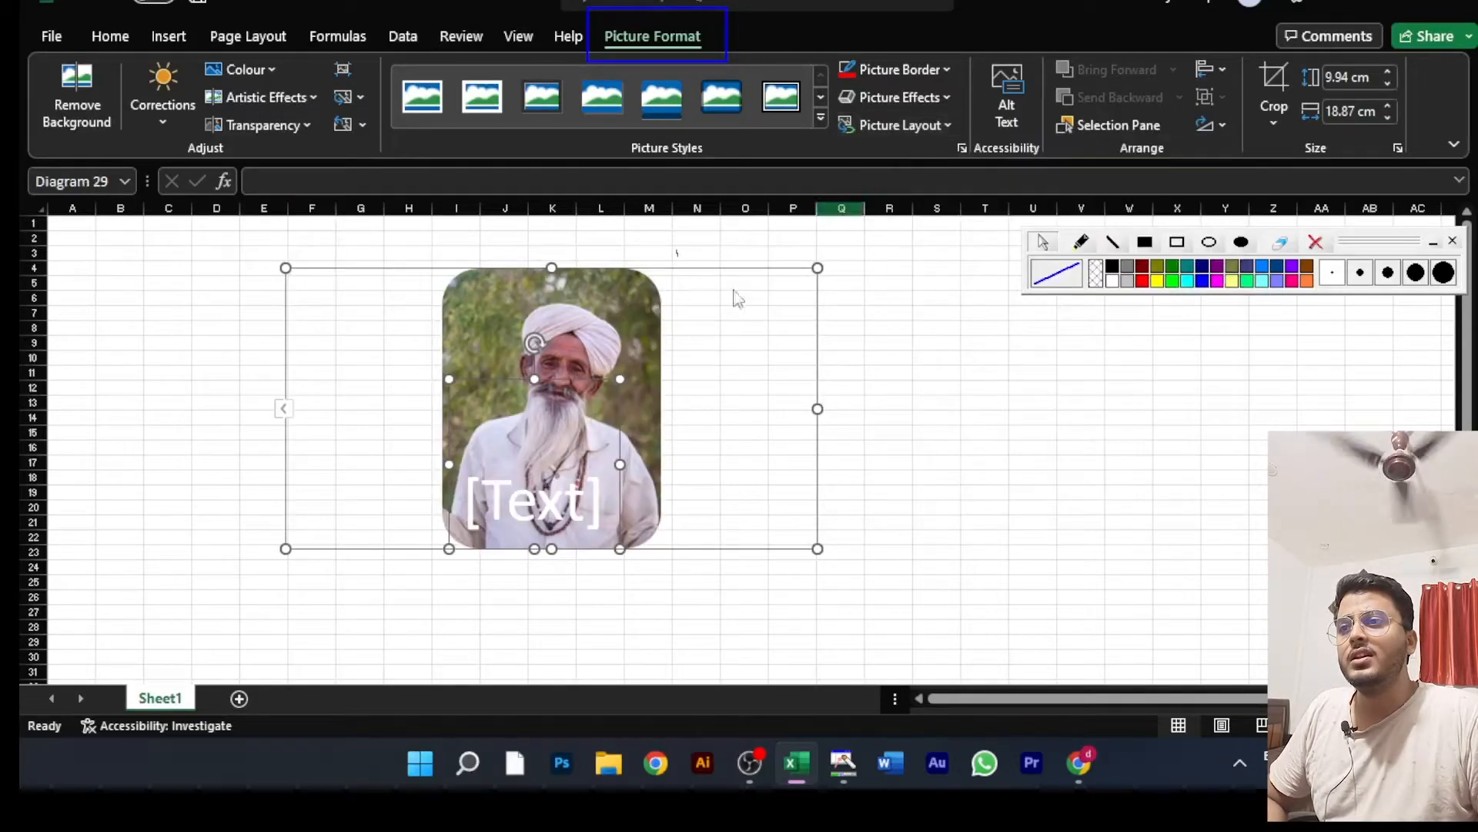
{"action": "left_click", "coordinate": [568, 521]}
{"action": "type", "text": "da"}
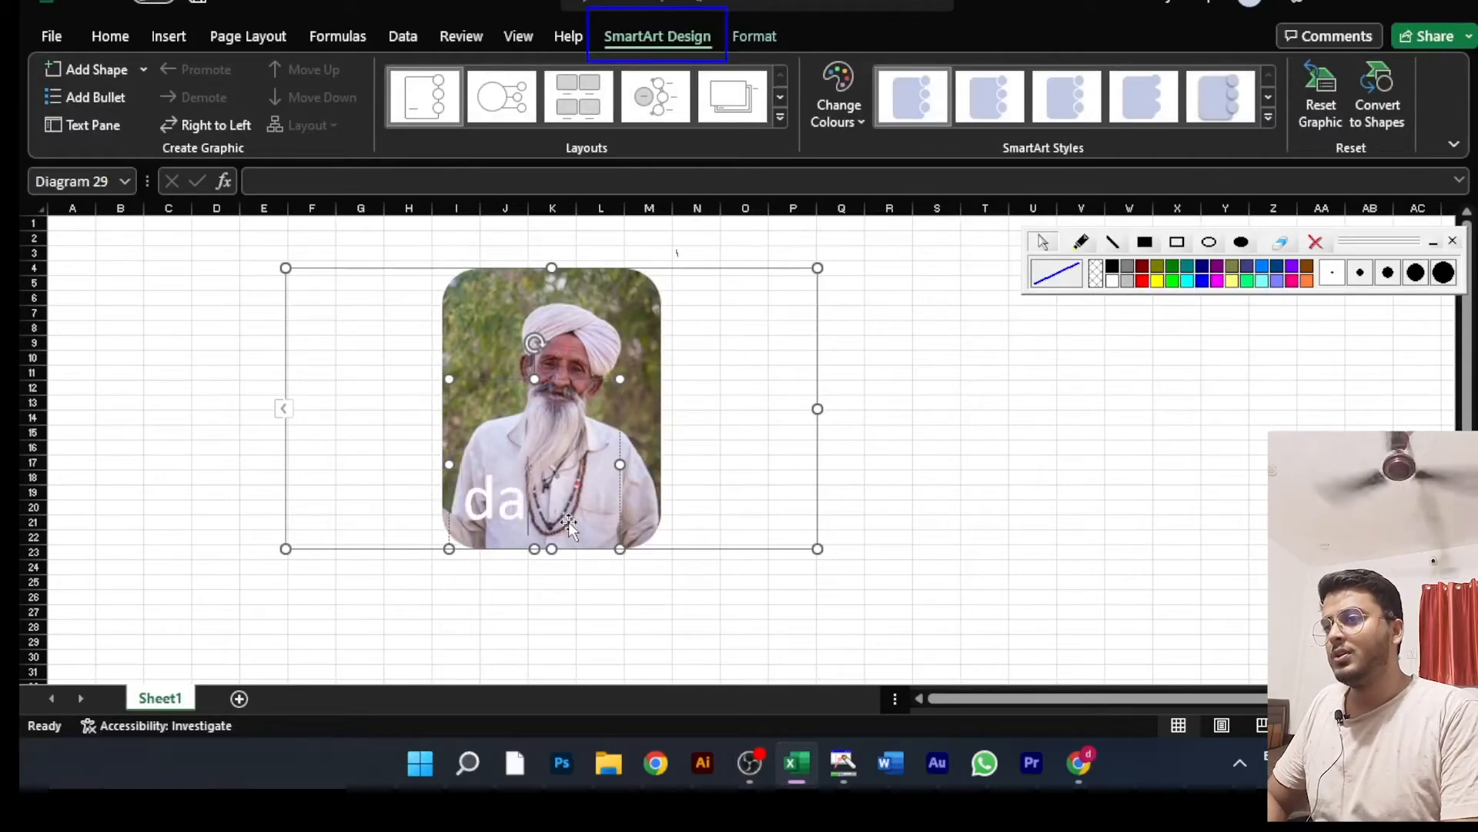
{"action": "type", "text": "adu"}
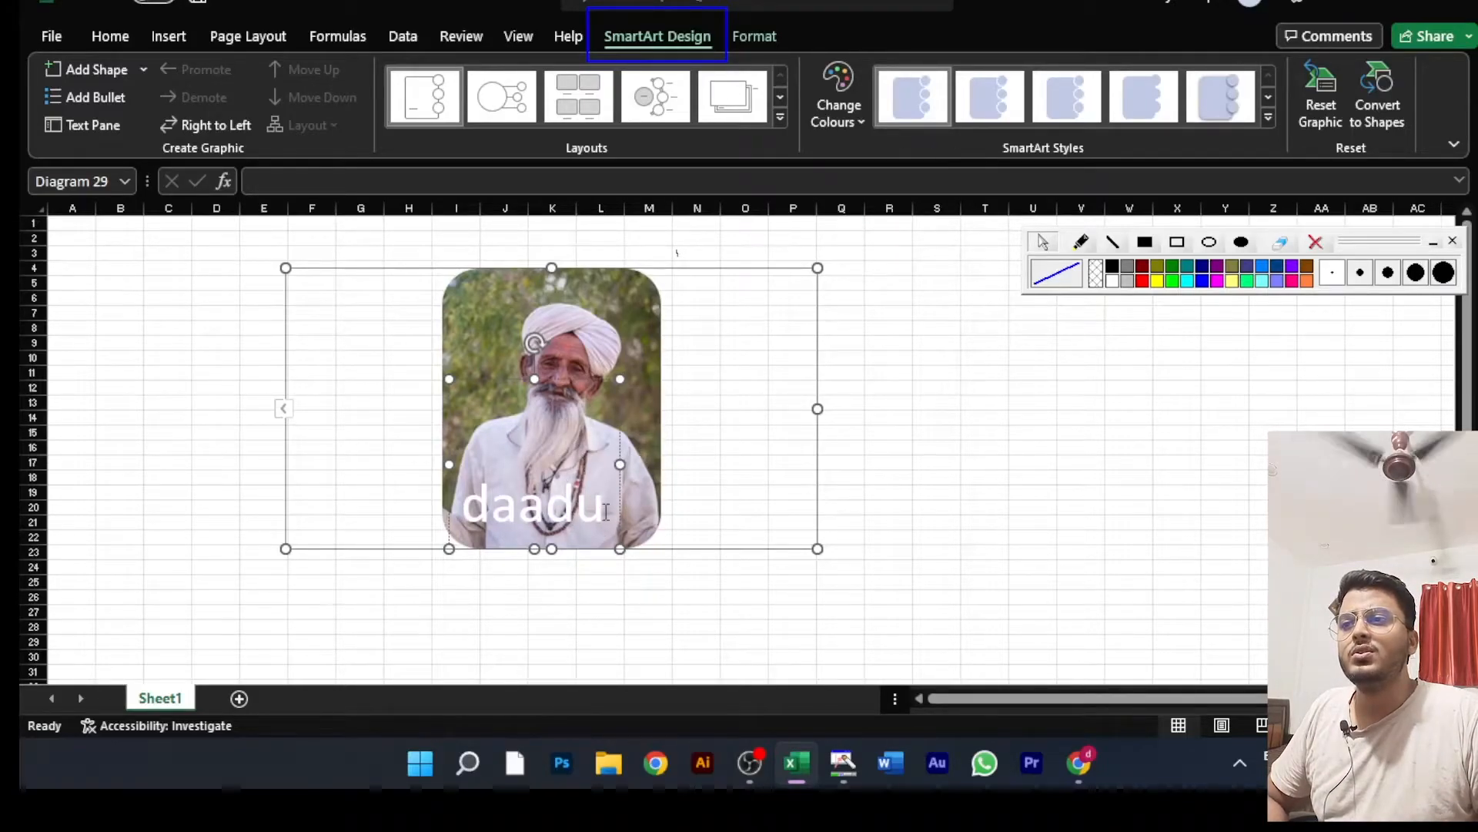
Step: Try the second Colourful variation on the SmartArt graphic and replace it with the first Accent 2 colour variation
{"action": "left_click", "coordinate": [852, 90]}
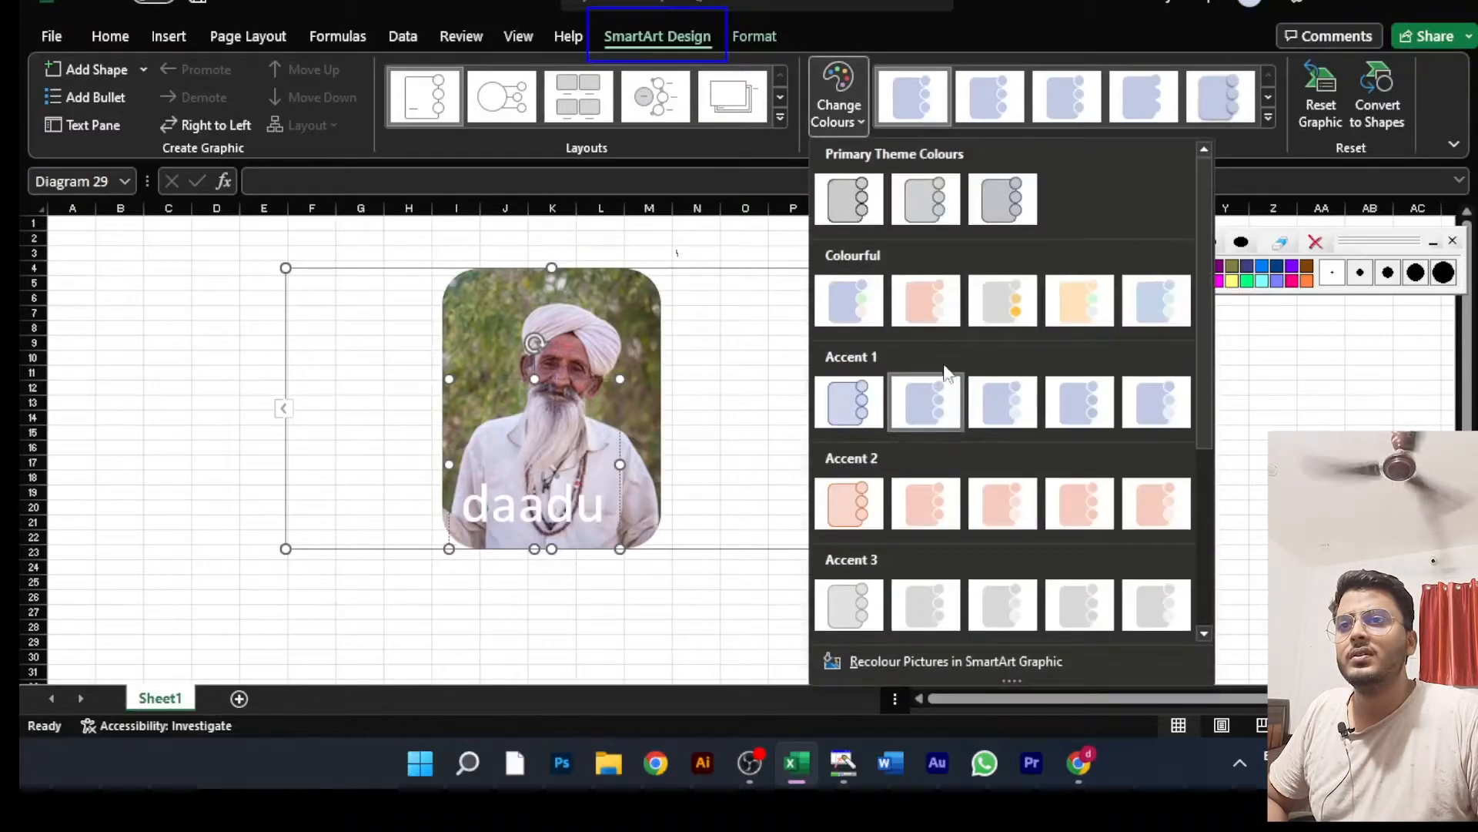
{"action": "left_click", "coordinate": [930, 308]}
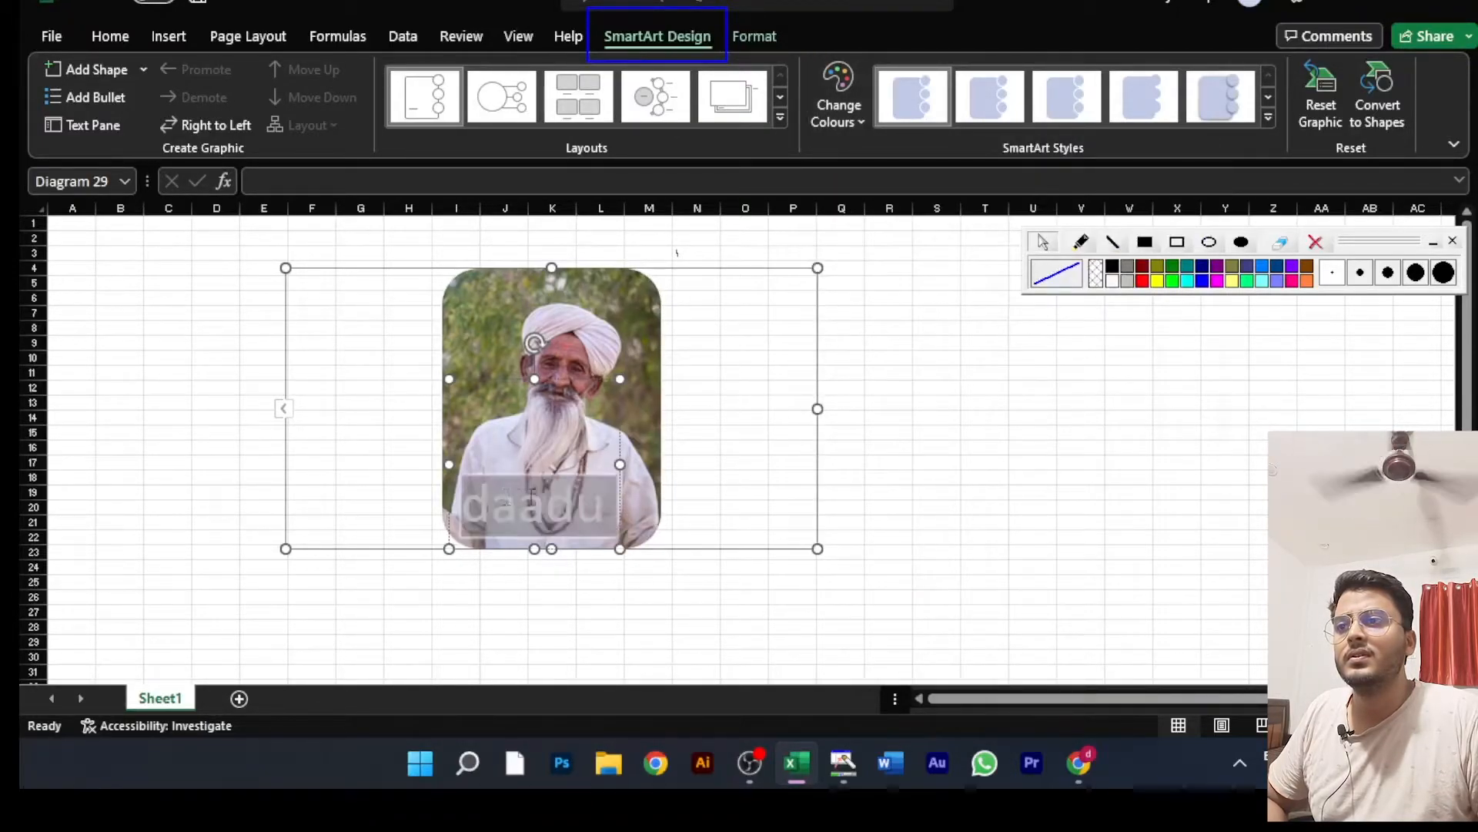
{"action": "left_click", "coordinate": [839, 93]}
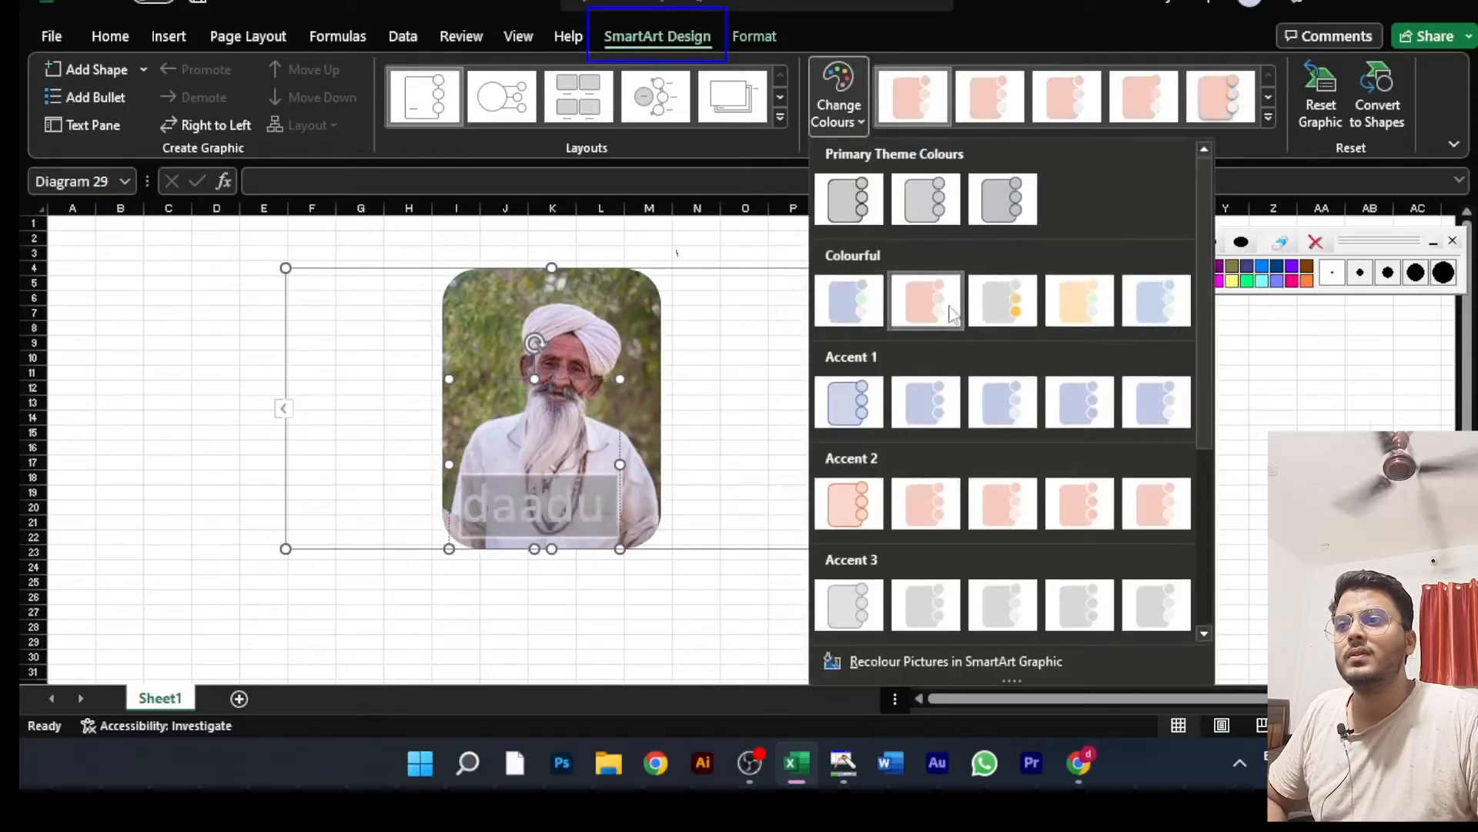
{"action": "left_click", "coordinate": [844, 511]}
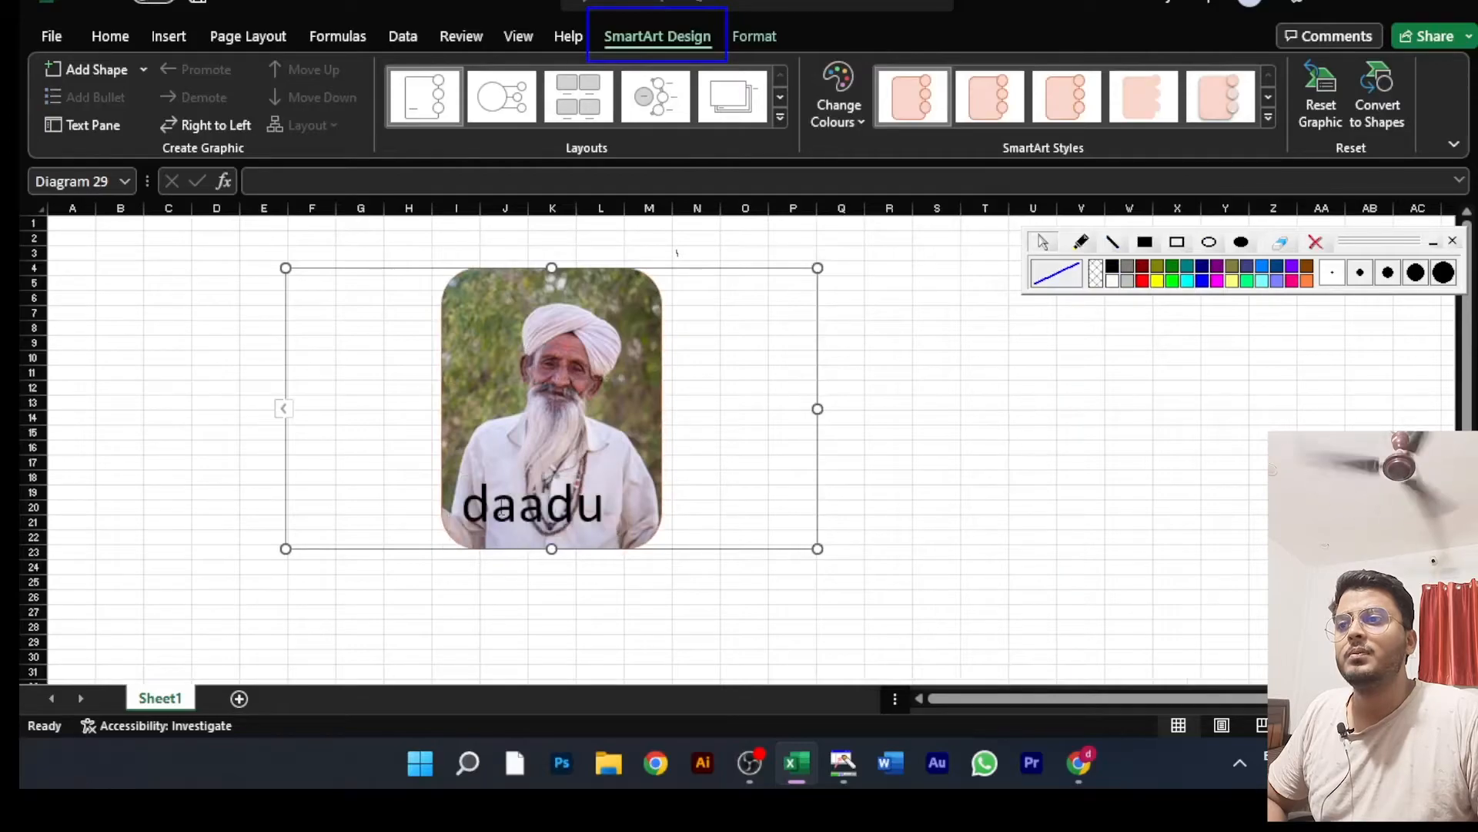
Step: Examine the formatting options offered for the SmartArt graphic's picture and caption, and deselect the graphic
{"action": "left_click", "coordinate": [502, 502]}
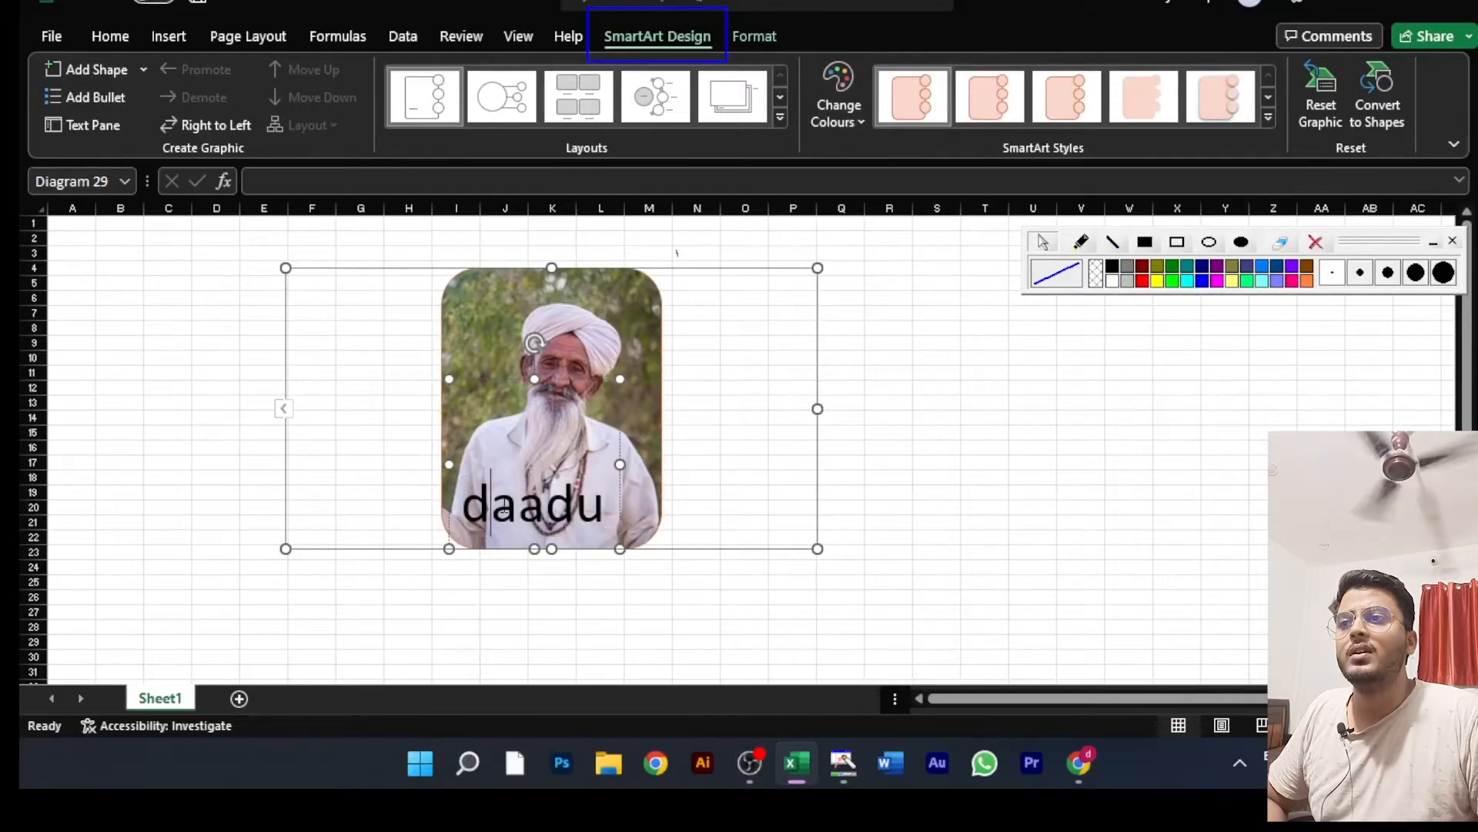
{"action": "left_click", "coordinate": [977, 347]}
{"action": "left_click", "coordinate": [573, 433]}
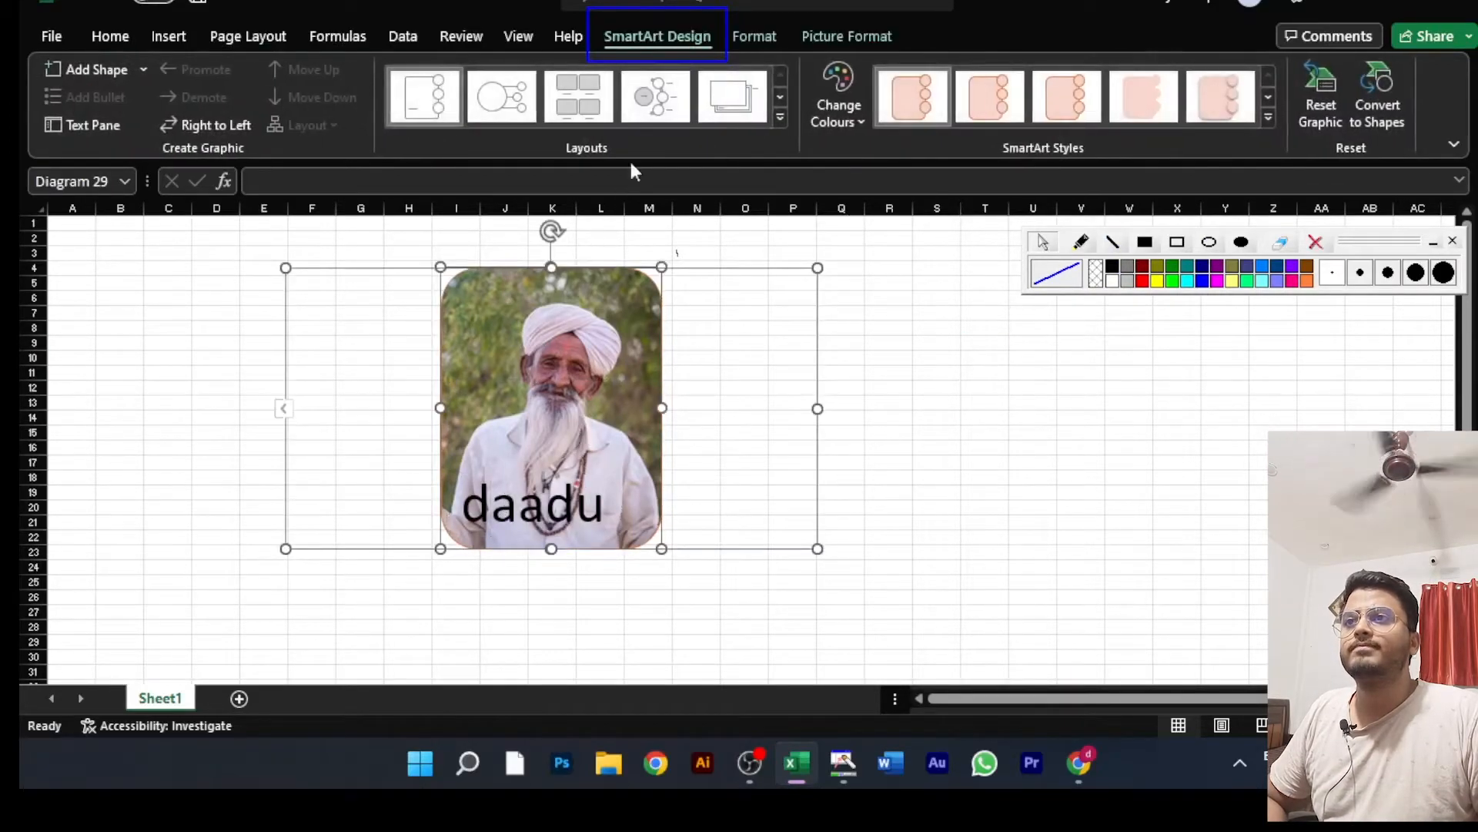
{"action": "left_click", "coordinate": [828, 37]}
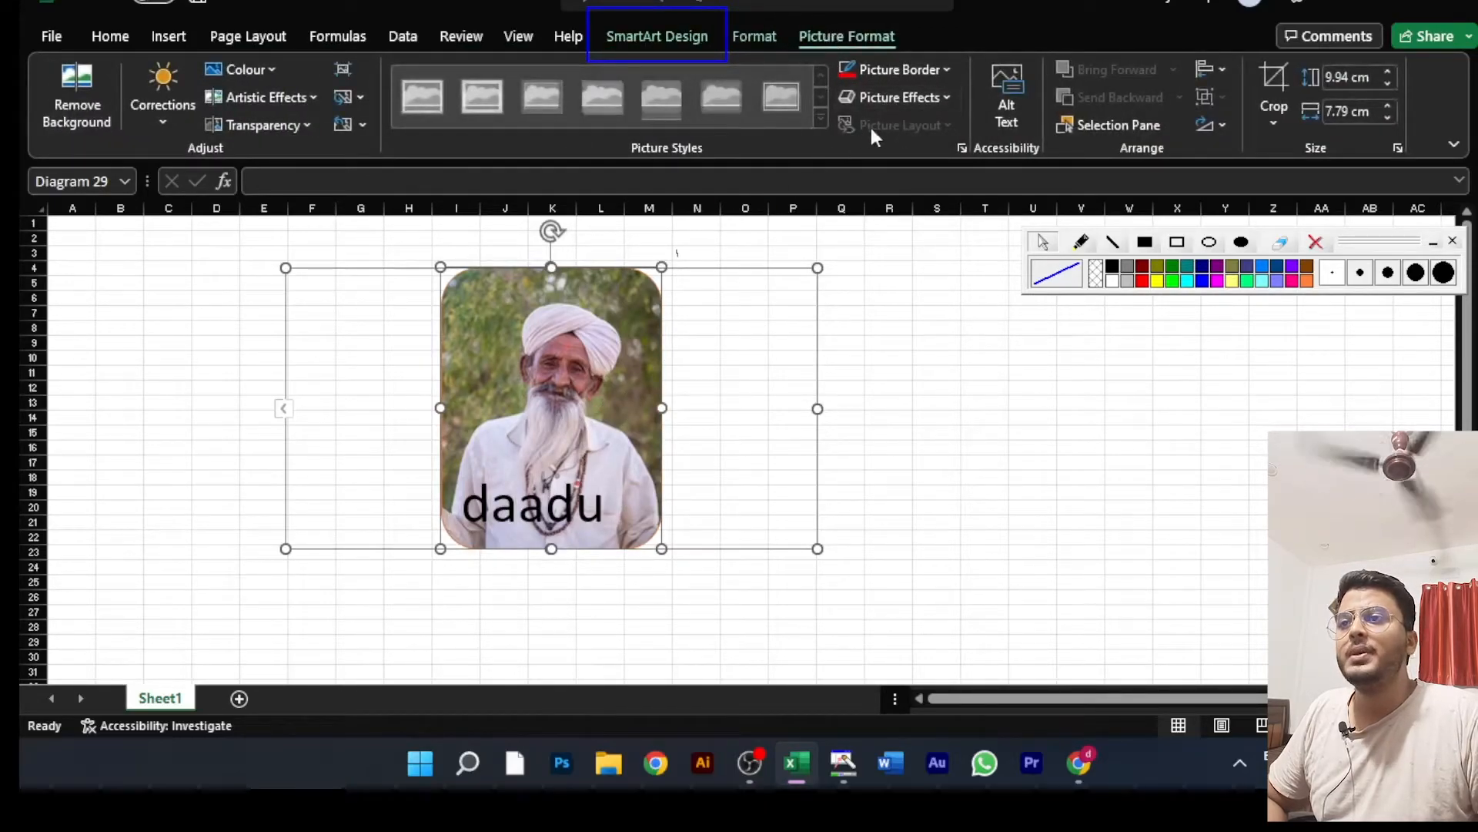
{"action": "left_click", "coordinate": [541, 496]}
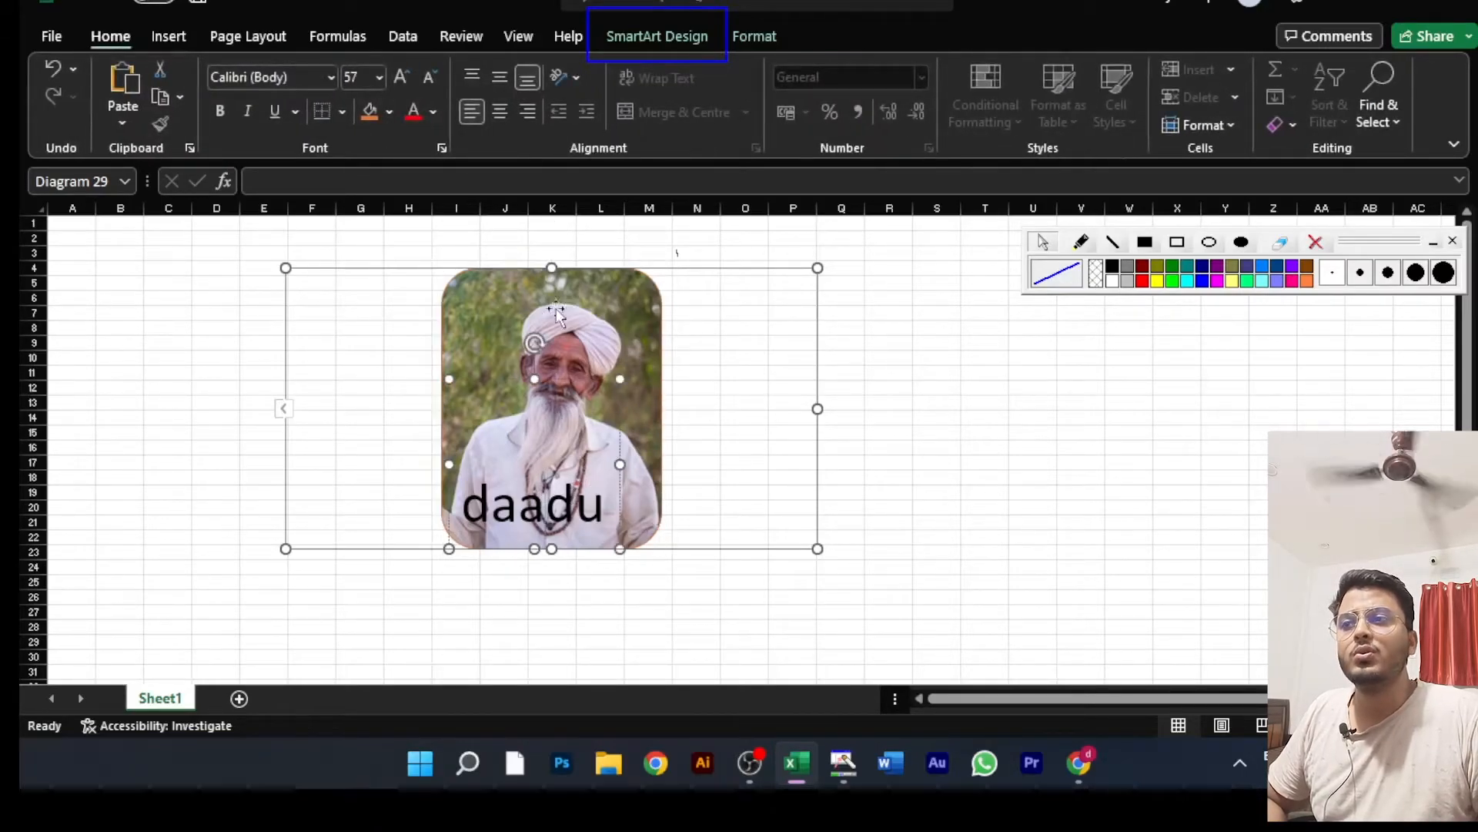
{"action": "left_click", "coordinate": [891, 357]}
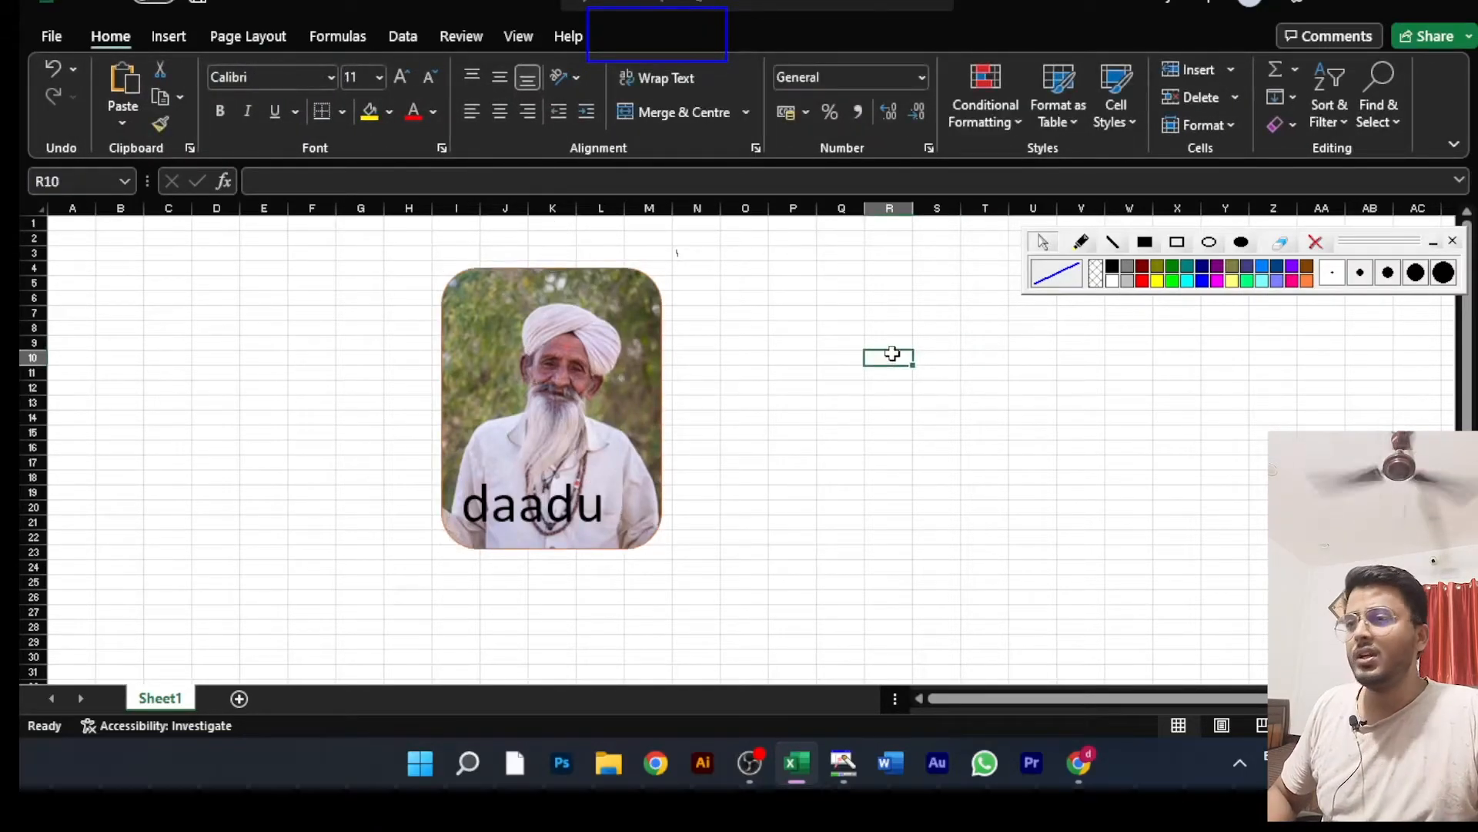
Step: Undo the SmartArt recolouring, the caption and the conversion of the man's picture
{"action": "key", "text": "ctrl+z"}
{"action": "key", "text": "ctrl+z"}
{"action": "key", "text": "ctrl+z"}
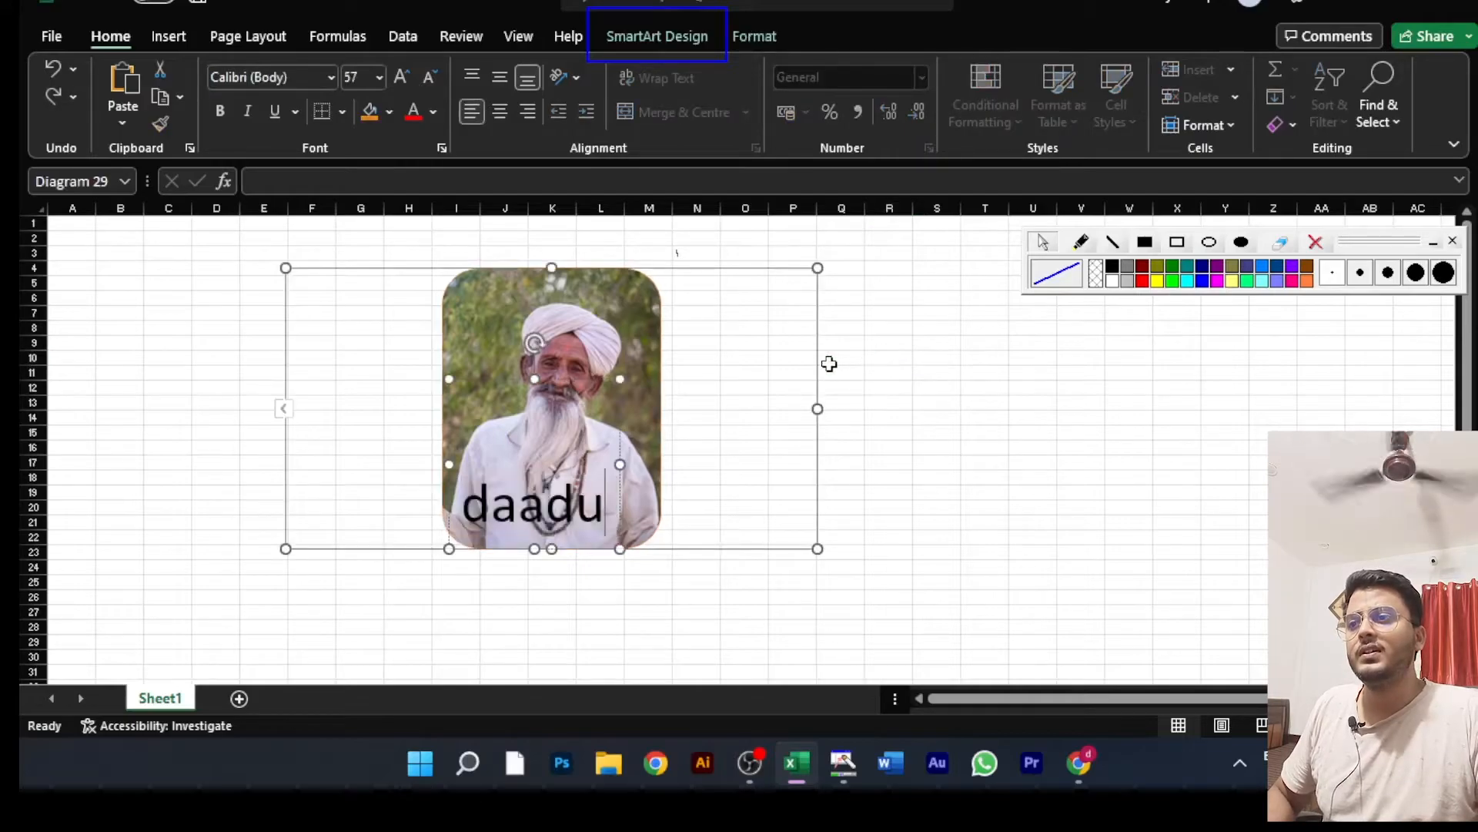
{"action": "key", "text": "ctrl+z"}
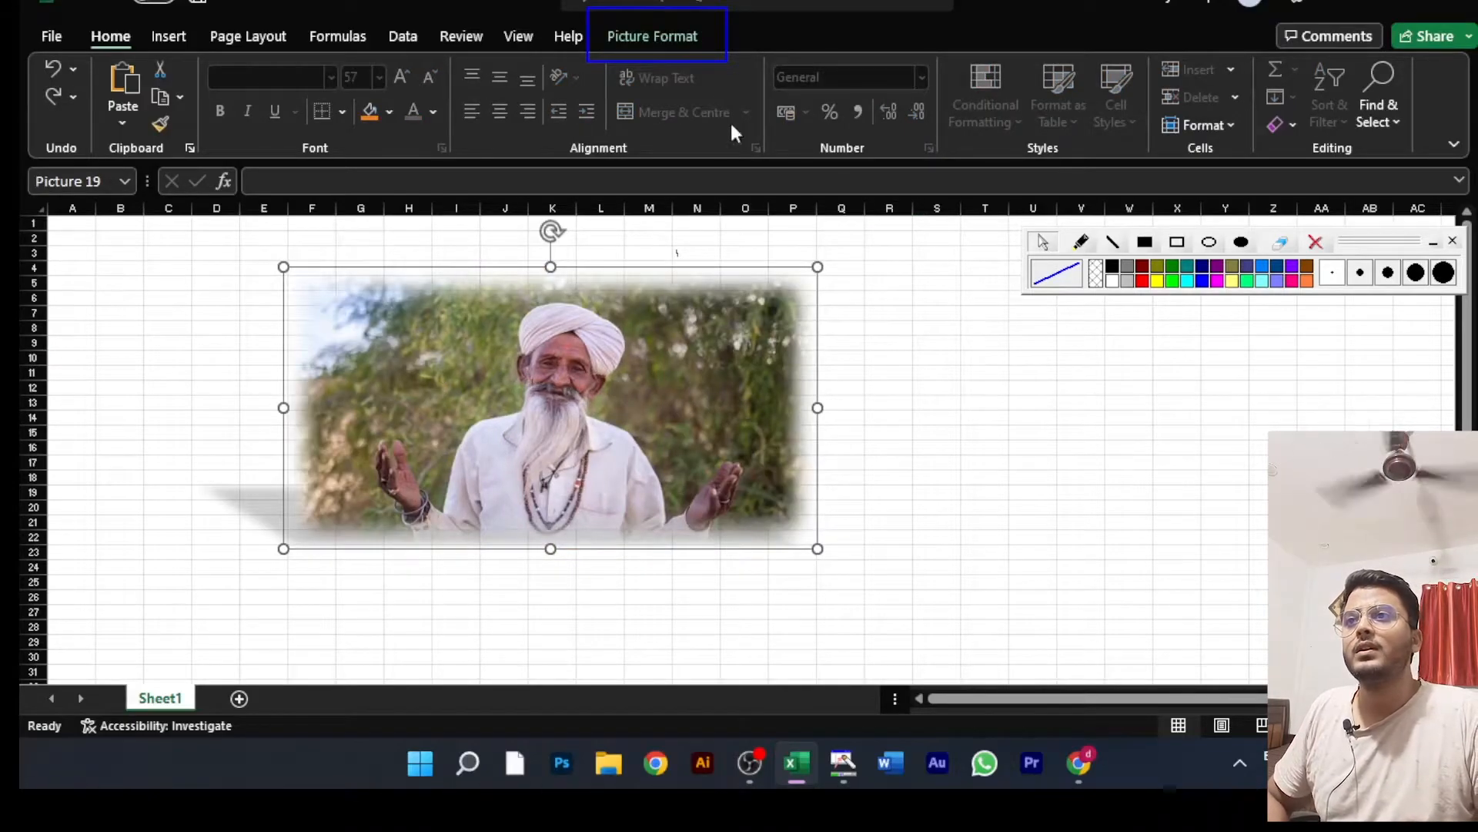
Step: Look over the gallery of Picture Layouts for the man's picture and close it without choosing one
{"action": "left_click", "coordinate": [625, 30]}
{"action": "left_click", "coordinate": [899, 124]}
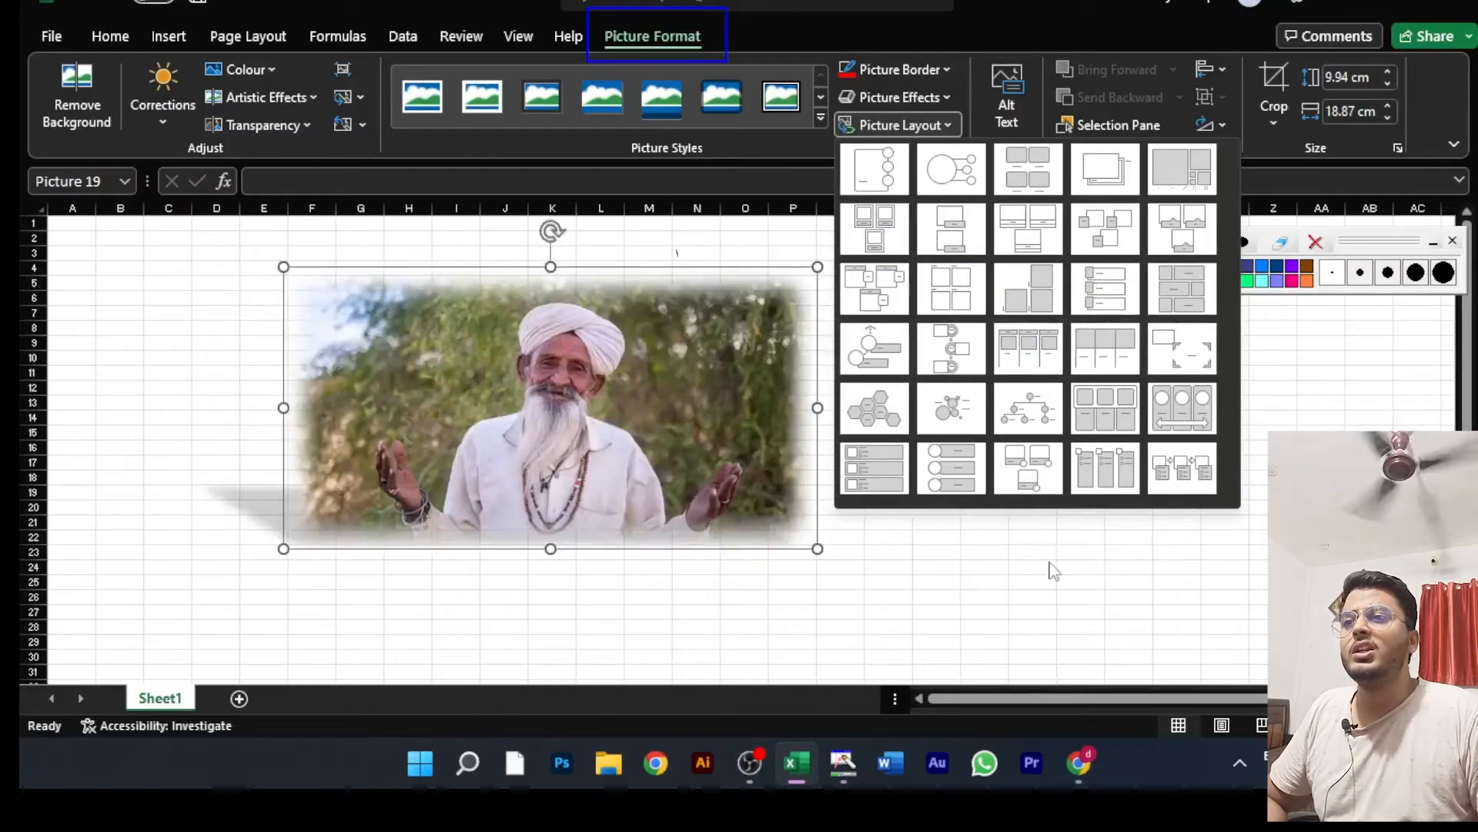
{"action": "left_click", "coordinate": [1054, 570]}
Step: Reset the man's picture formatting and scale it down to about 7.43 × 14.09 cm at the sheet's upper-left corner
{"action": "left_click_drag", "start_coordinate": [600, 473], "coordinate": [373, 423]}
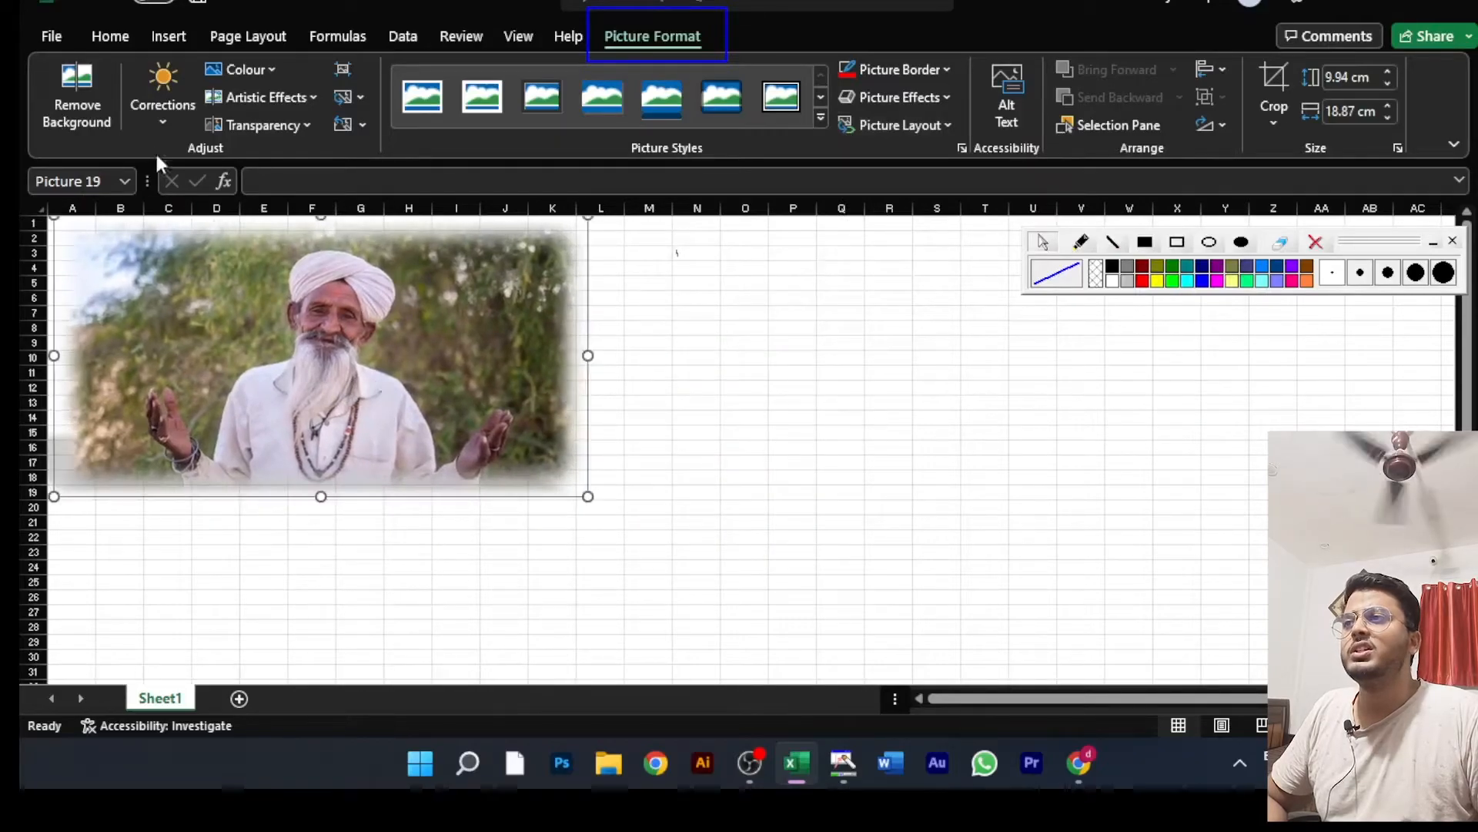
{"action": "left_click", "coordinate": [343, 124]}
{"action": "left_click_drag", "start_coordinate": [389, 269], "coordinate": [427, 388]}
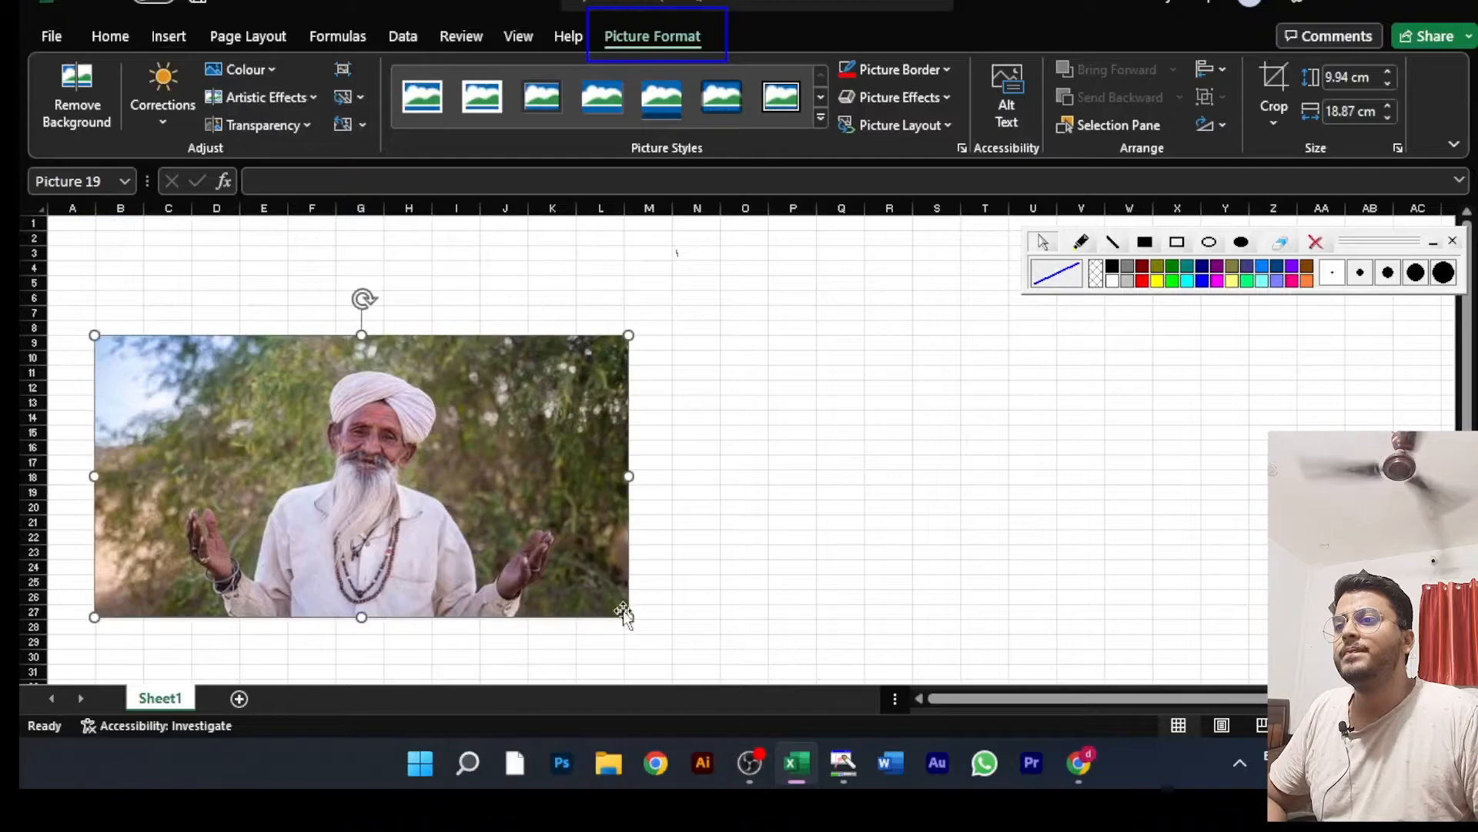
{"action": "left_click_drag", "start_coordinate": [629, 612], "coordinate": [493, 546]}
{"action": "left_click_drag", "start_coordinate": [459, 432], "coordinate": [432, 333]}
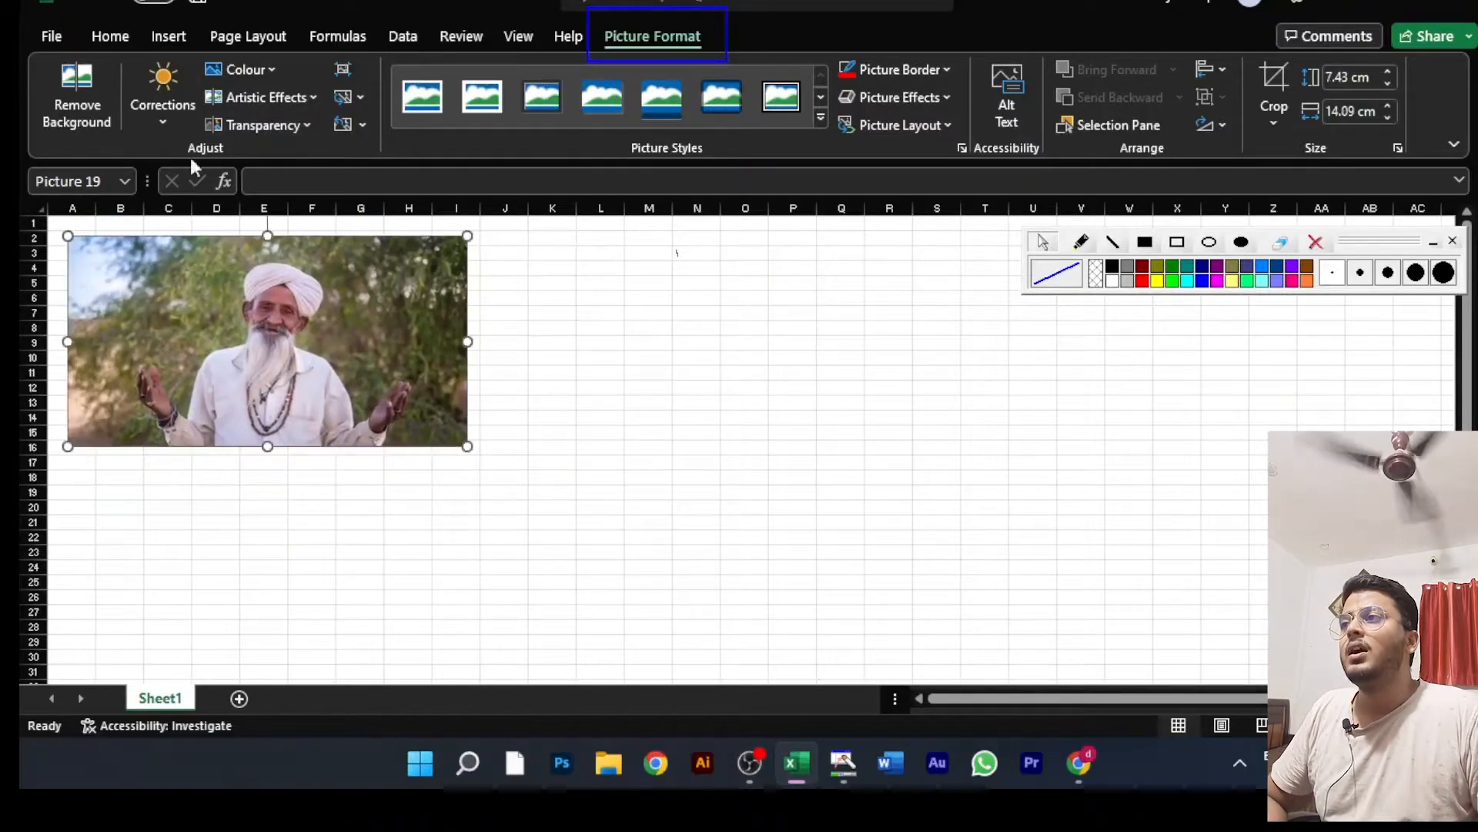
Step: Insert the wolf picture "2-wolf-png-image-picture-download" from this device into the sheet
{"action": "left_click", "coordinate": [159, 36]}
{"action": "left_click", "coordinate": [306, 107]}
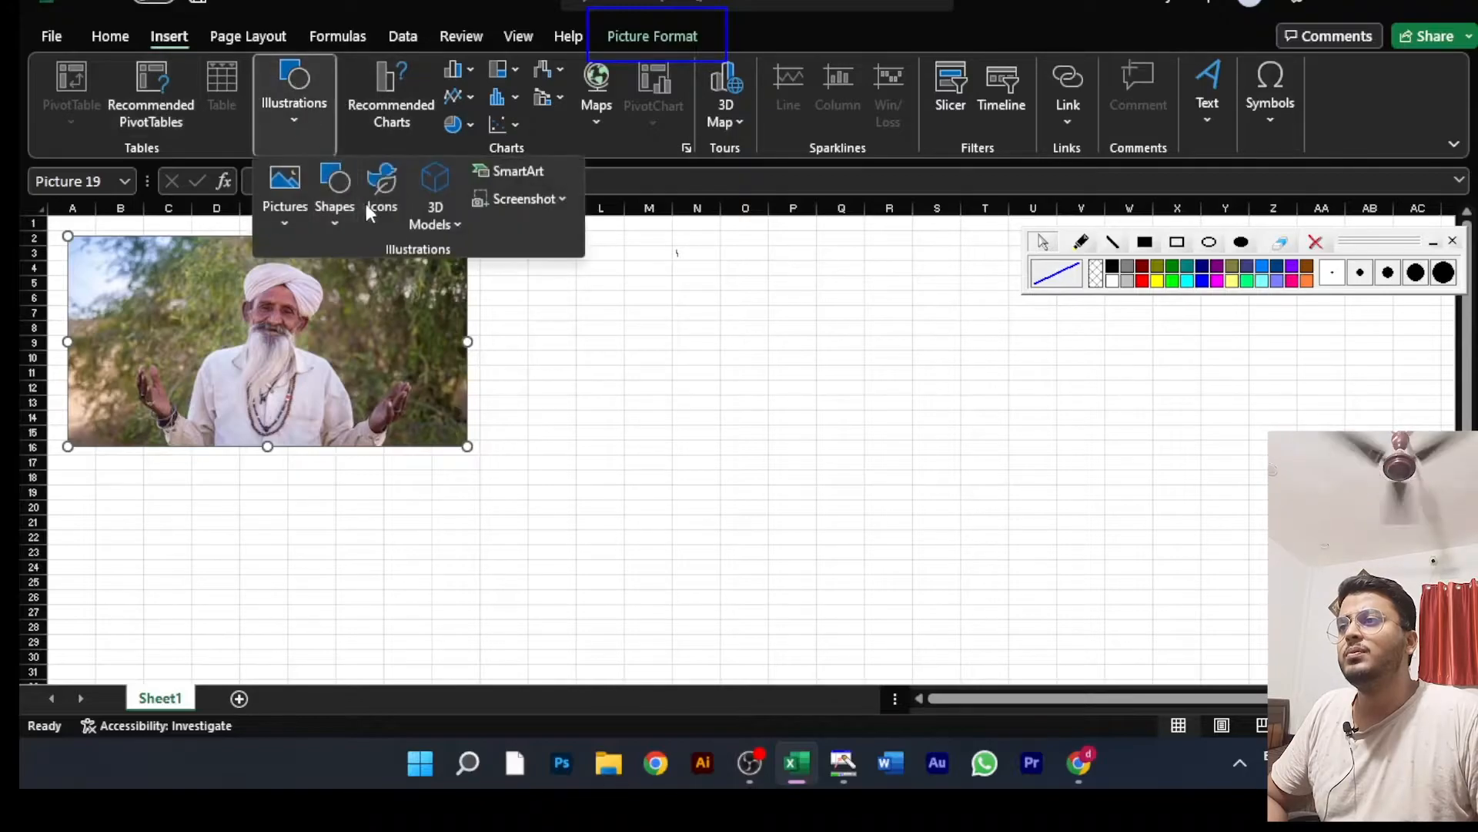
{"action": "left_click", "coordinate": [283, 194]}
{"action": "left_click", "coordinate": [317, 292]}
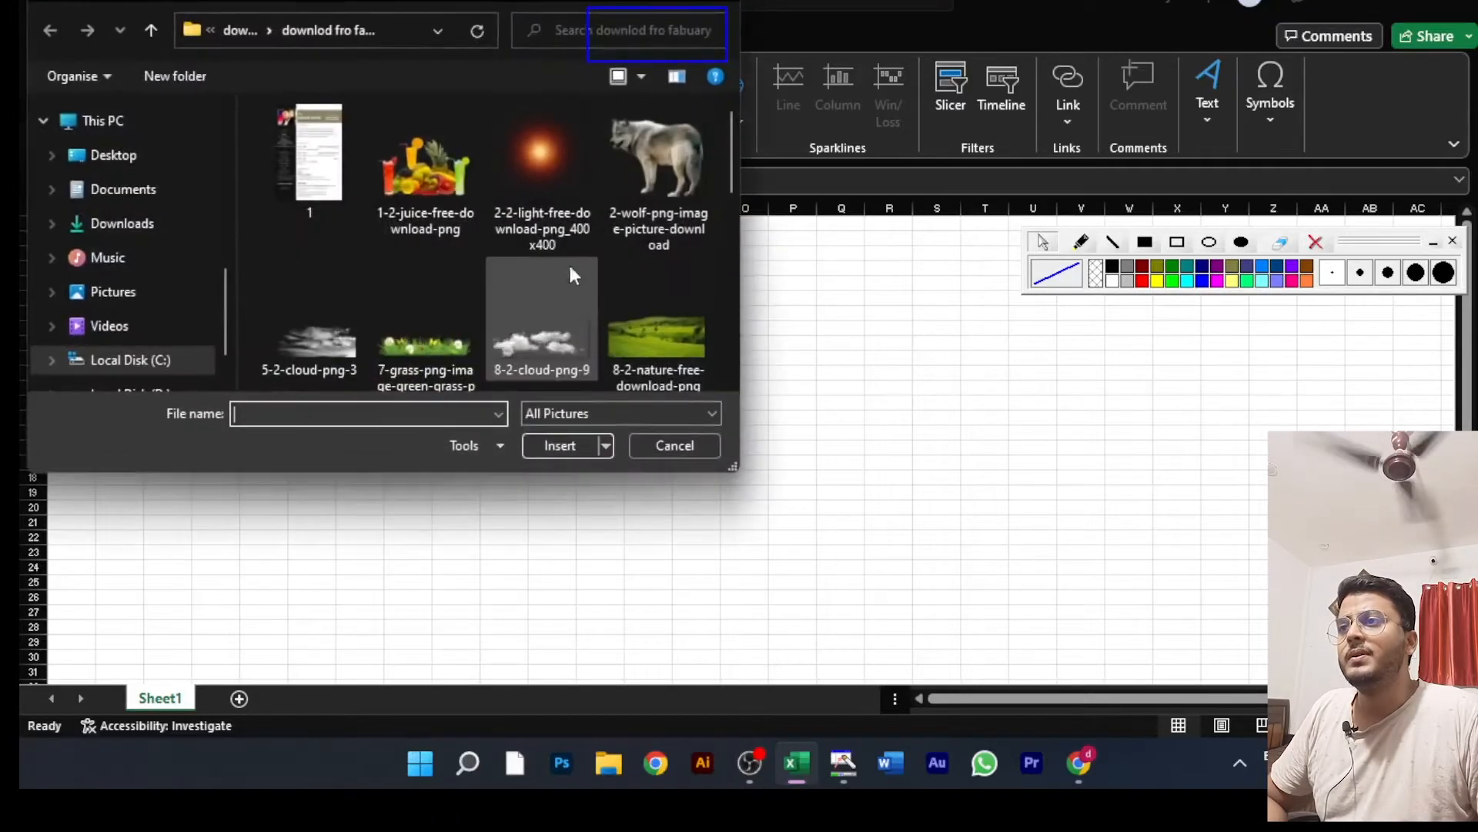
{"action": "left_click", "coordinate": [632, 150]}
{"action": "left_click", "coordinate": [560, 446]}
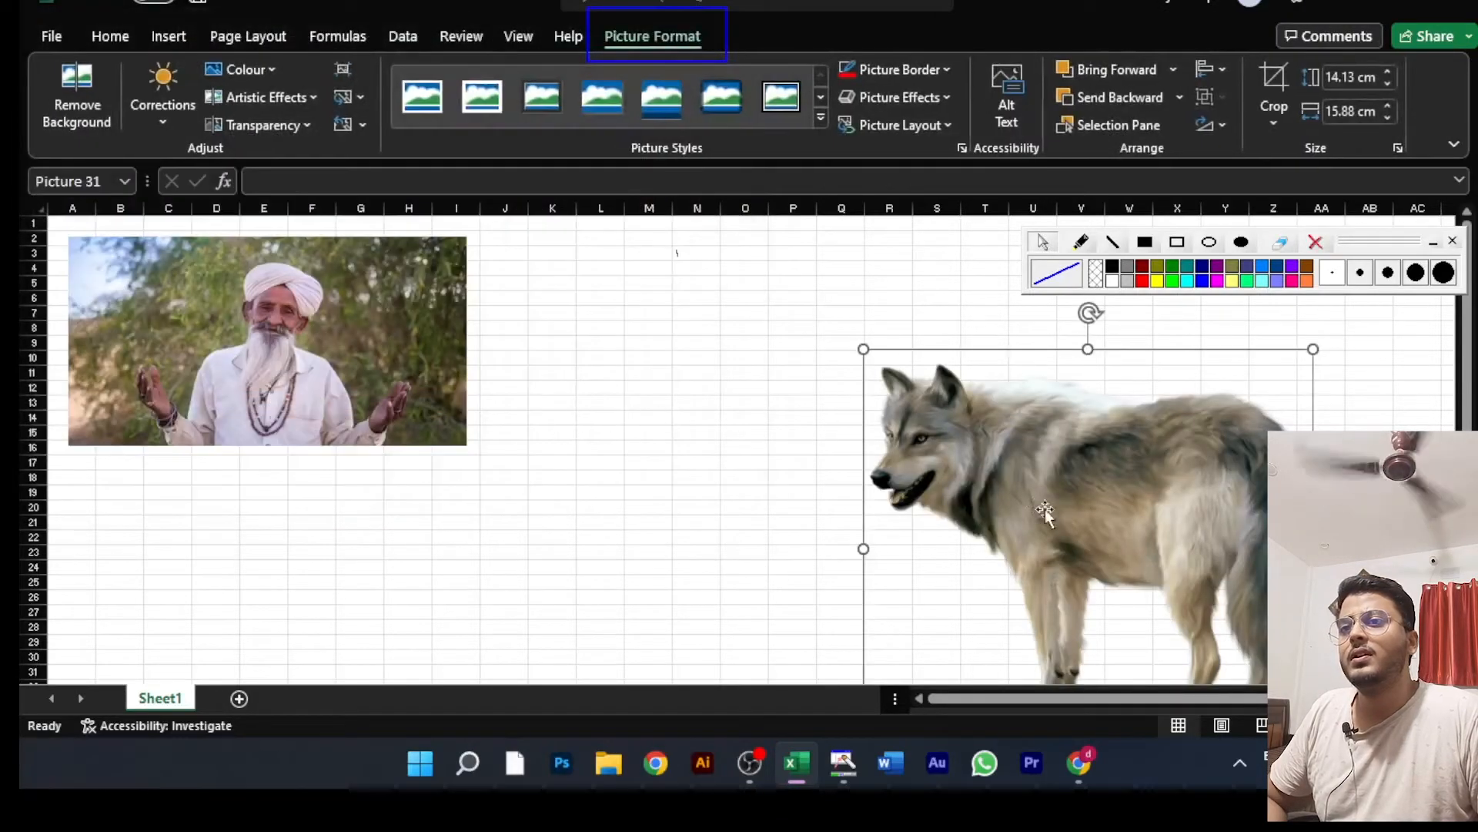
Step: Shrink the wolf picture to about 9.42 × 10.58 cm and place it just to the right of the man's picture
{"action": "left_click_drag", "start_coordinate": [1047, 514], "coordinate": [693, 298]}
{"action": "left_click_drag", "start_coordinate": [968, 614], "coordinate": [818, 478]}
{"action": "mouse_move", "coordinate": [705, 323]}
{"action": "left_mouse_down"}
{"action": "mouse_move", "coordinate": [763, 336]}
{"action": "mouse_move", "coordinate": [687, 321]}
{"action": "left_mouse_up"}
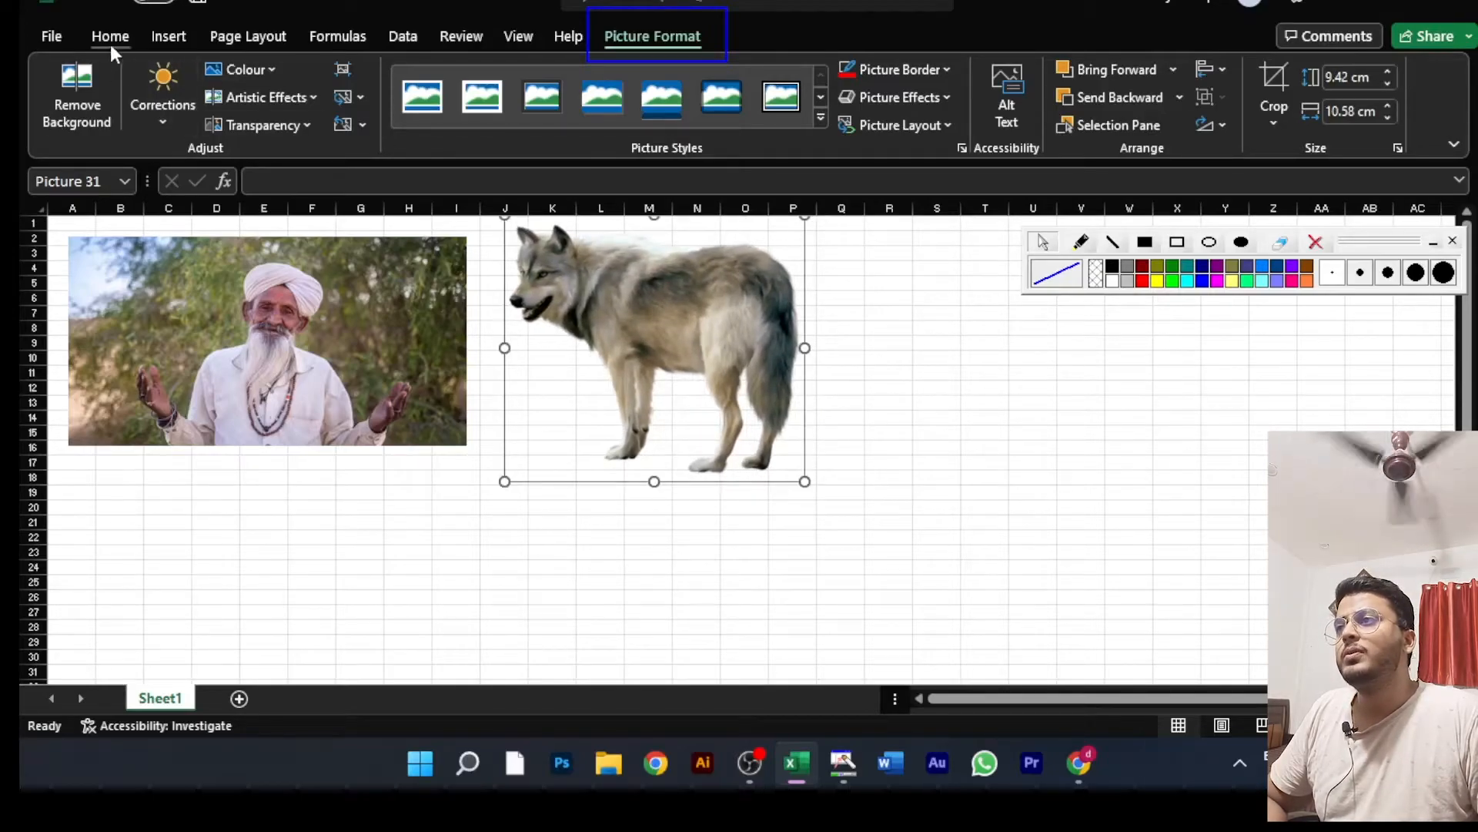
Step: Insert the fruit and juice picture "1-2-juice-free-download-png" from this device into the sheet
{"action": "left_click", "coordinate": [158, 40]}
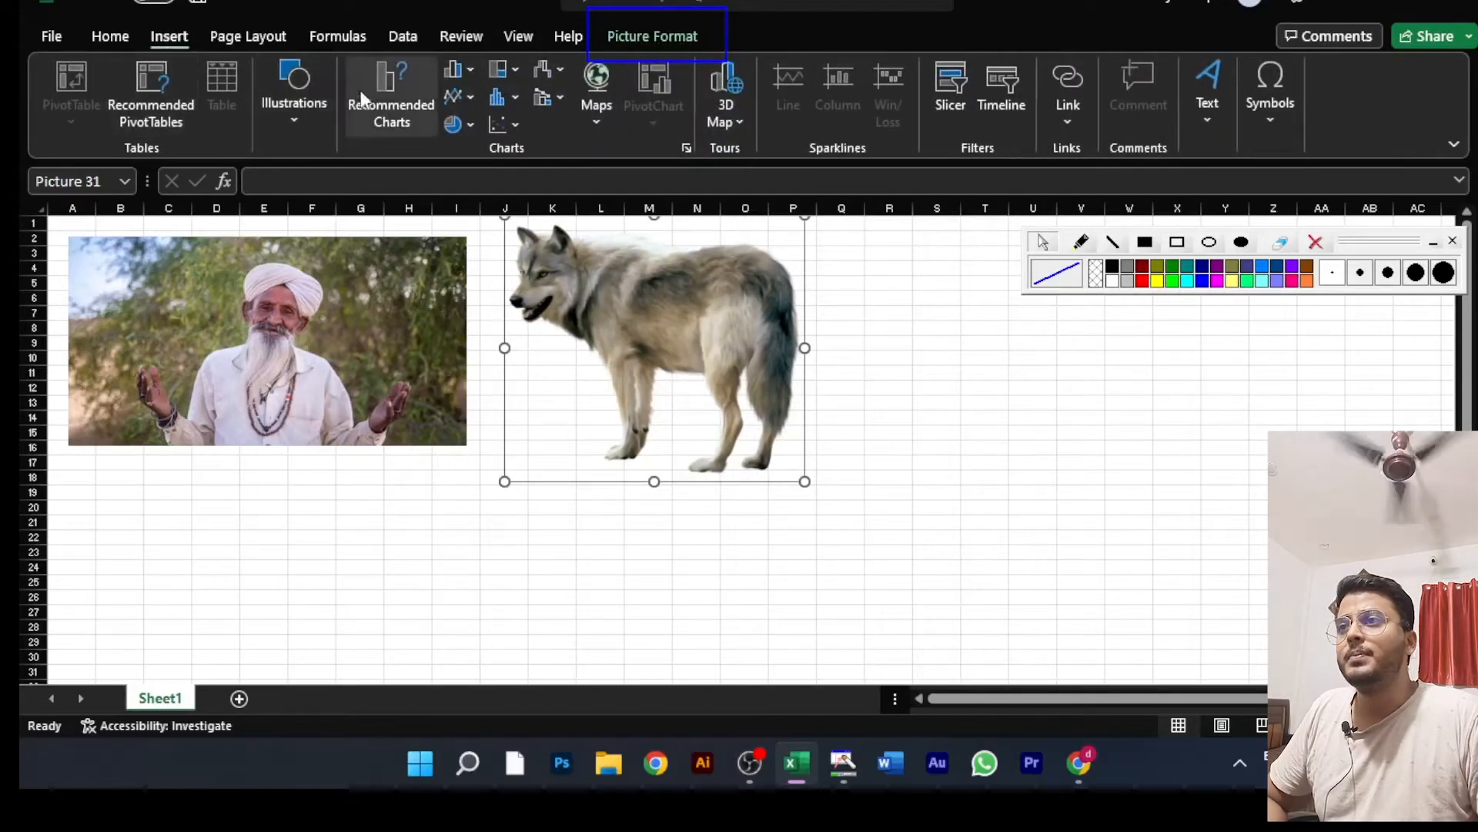
{"action": "left_click", "coordinate": [299, 112]}
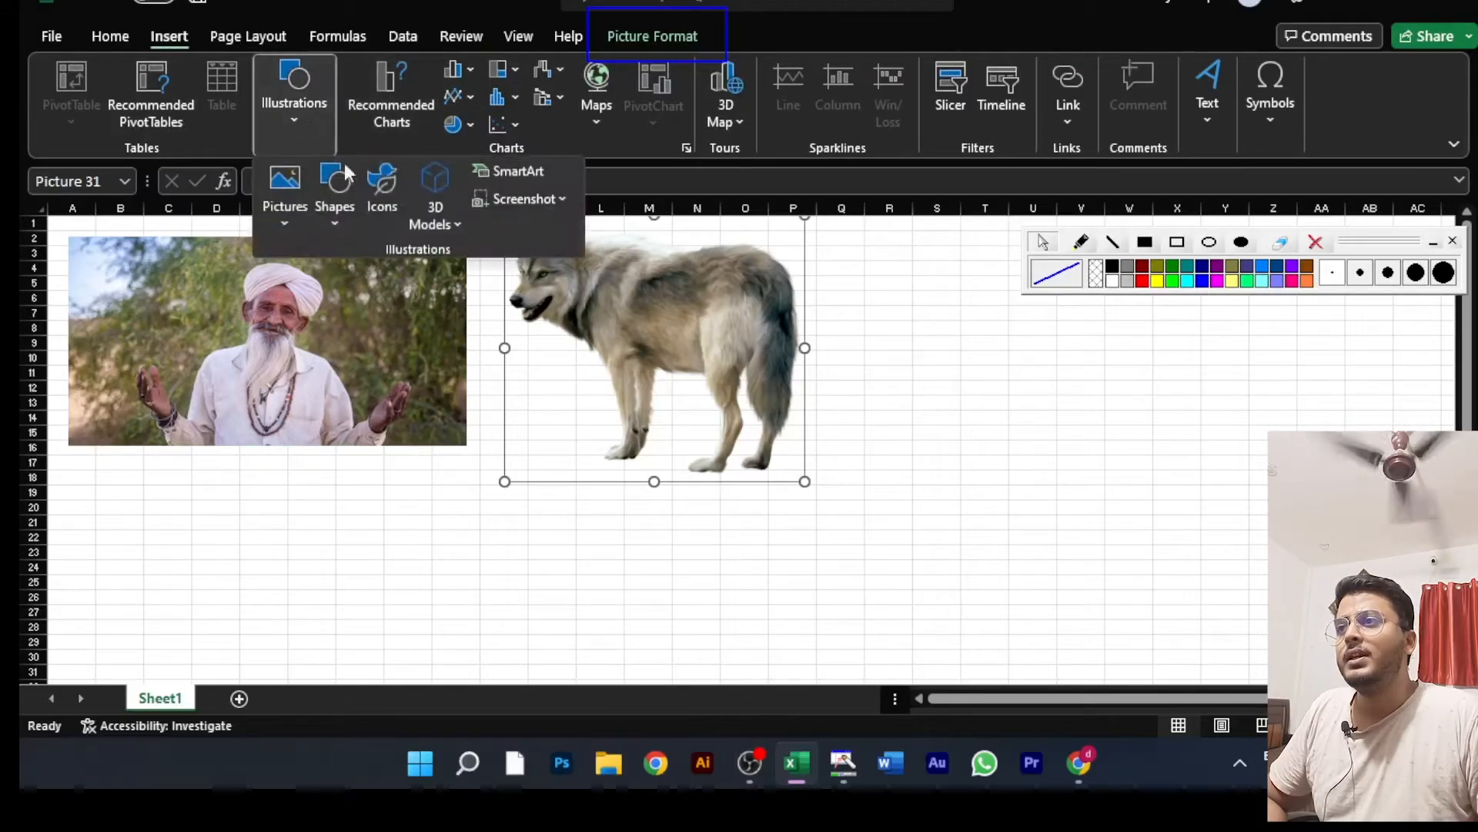
{"action": "left_click", "coordinate": [284, 202]}
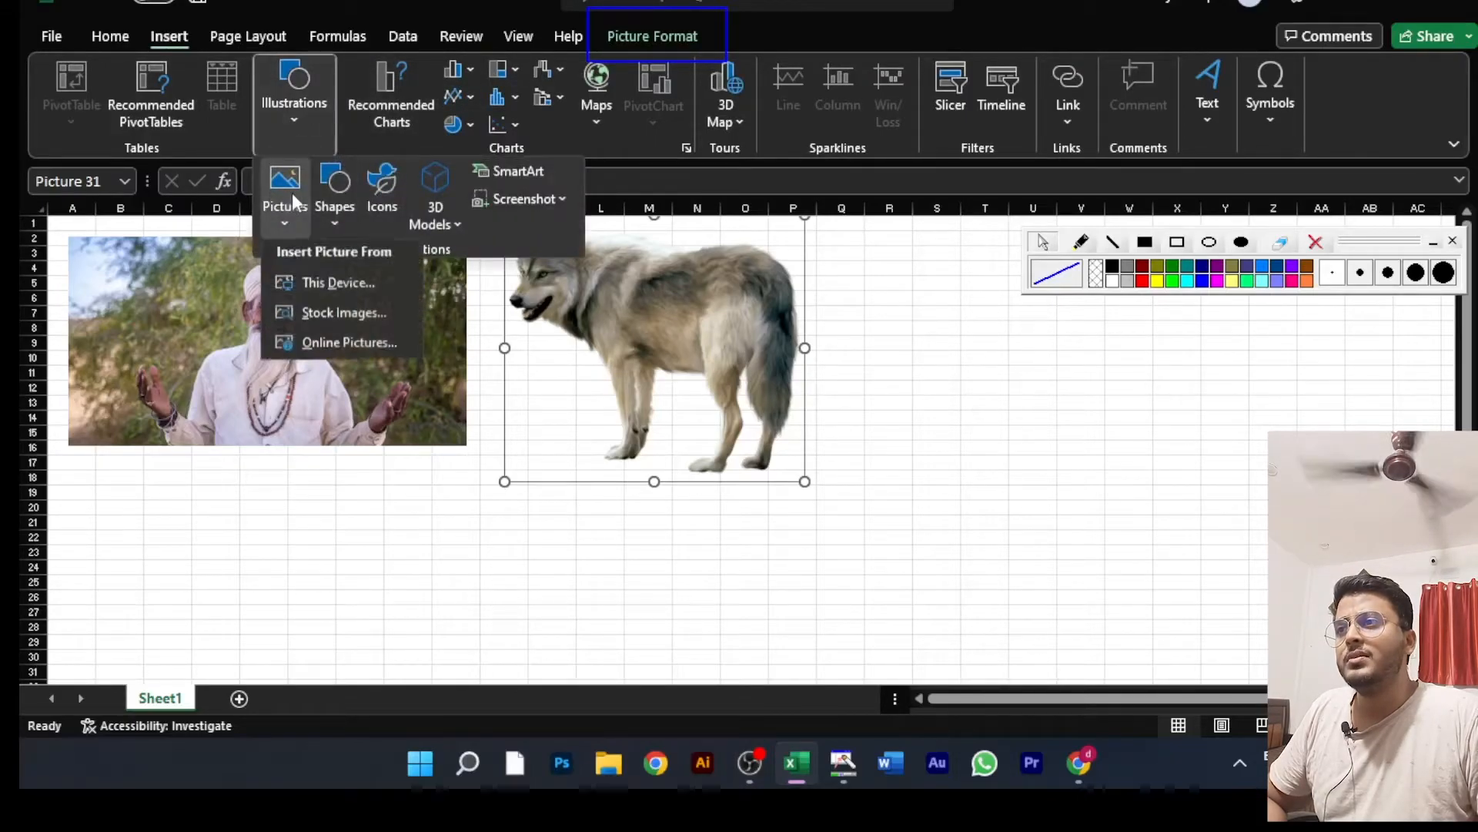
{"action": "left_click", "coordinate": [348, 288]}
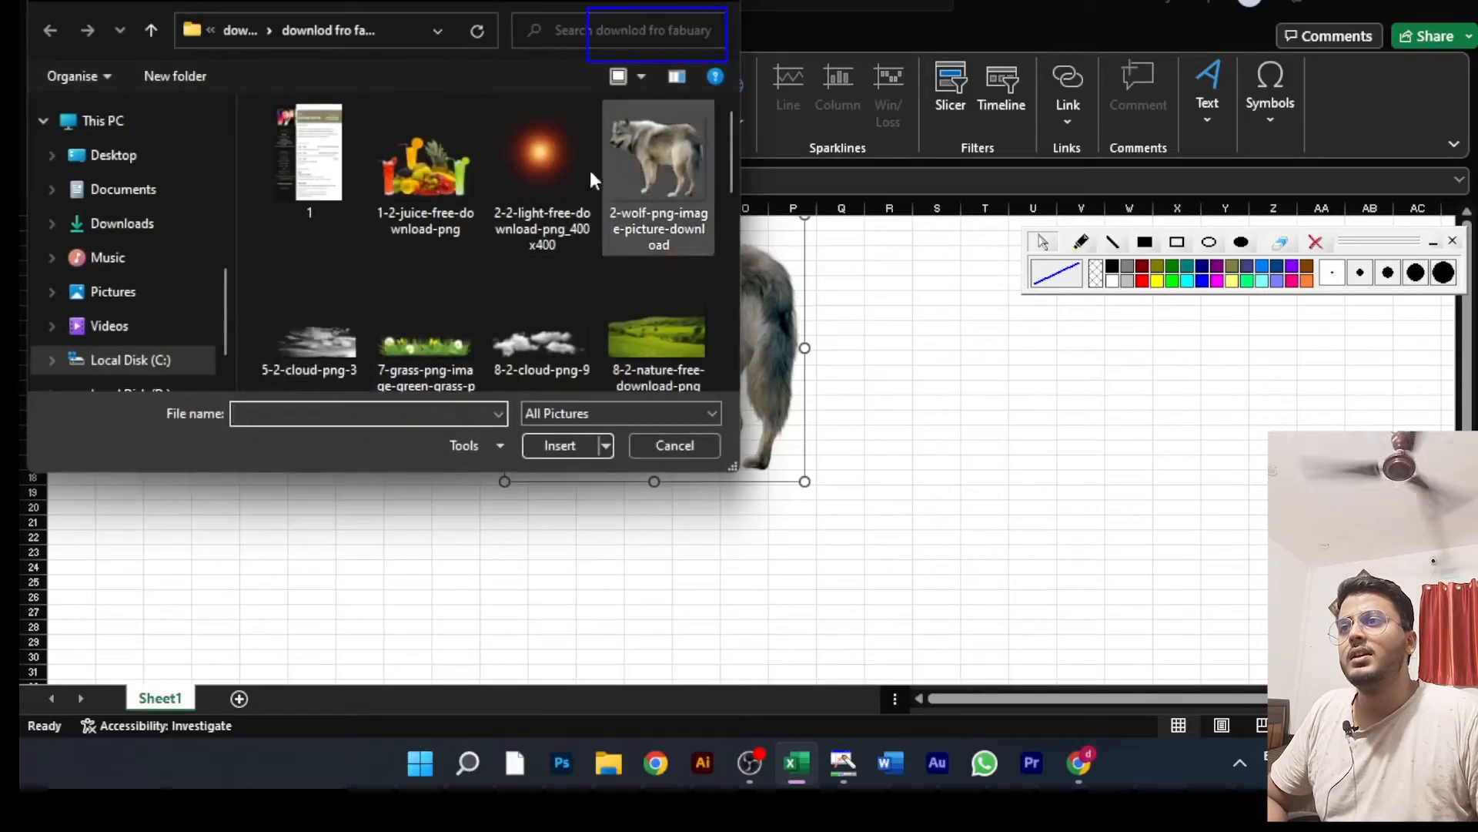
{"action": "left_click", "coordinate": [439, 174]}
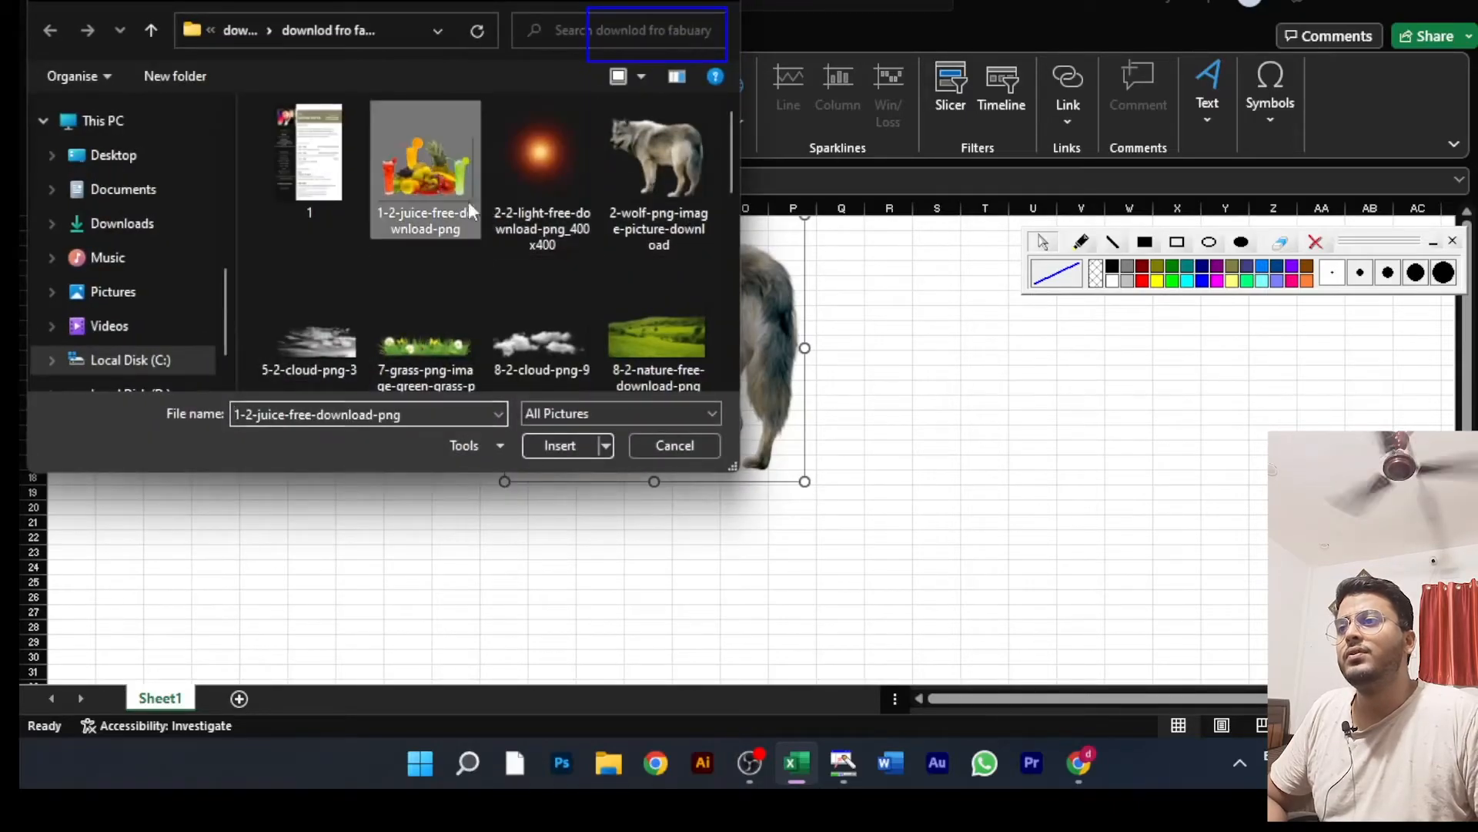
{"action": "left_click", "coordinate": [560, 445]}
Step: Shrink the fruit picture to about 7.82 × 11.74 cm and place it to the right of the wolf
{"action": "left_click_drag", "start_coordinate": [1100, 510], "coordinate": [760, 382]}
{"action": "left_click_drag", "start_coordinate": [962, 516], "coordinate": [858, 436]}
{"action": "mouse_move", "coordinate": [778, 339]}
{"action": "left_mouse_down"}
{"action": "mouse_move", "coordinate": [1090, 396]}
{"action": "mouse_move", "coordinate": [1103, 384]}
{"action": "left_mouse_up"}
Step: Move the floating drawing toolbar below the pictures and shift the wolf and fruit pictures further right to space out the row
{"action": "left_click", "coordinate": [1375, 235]}
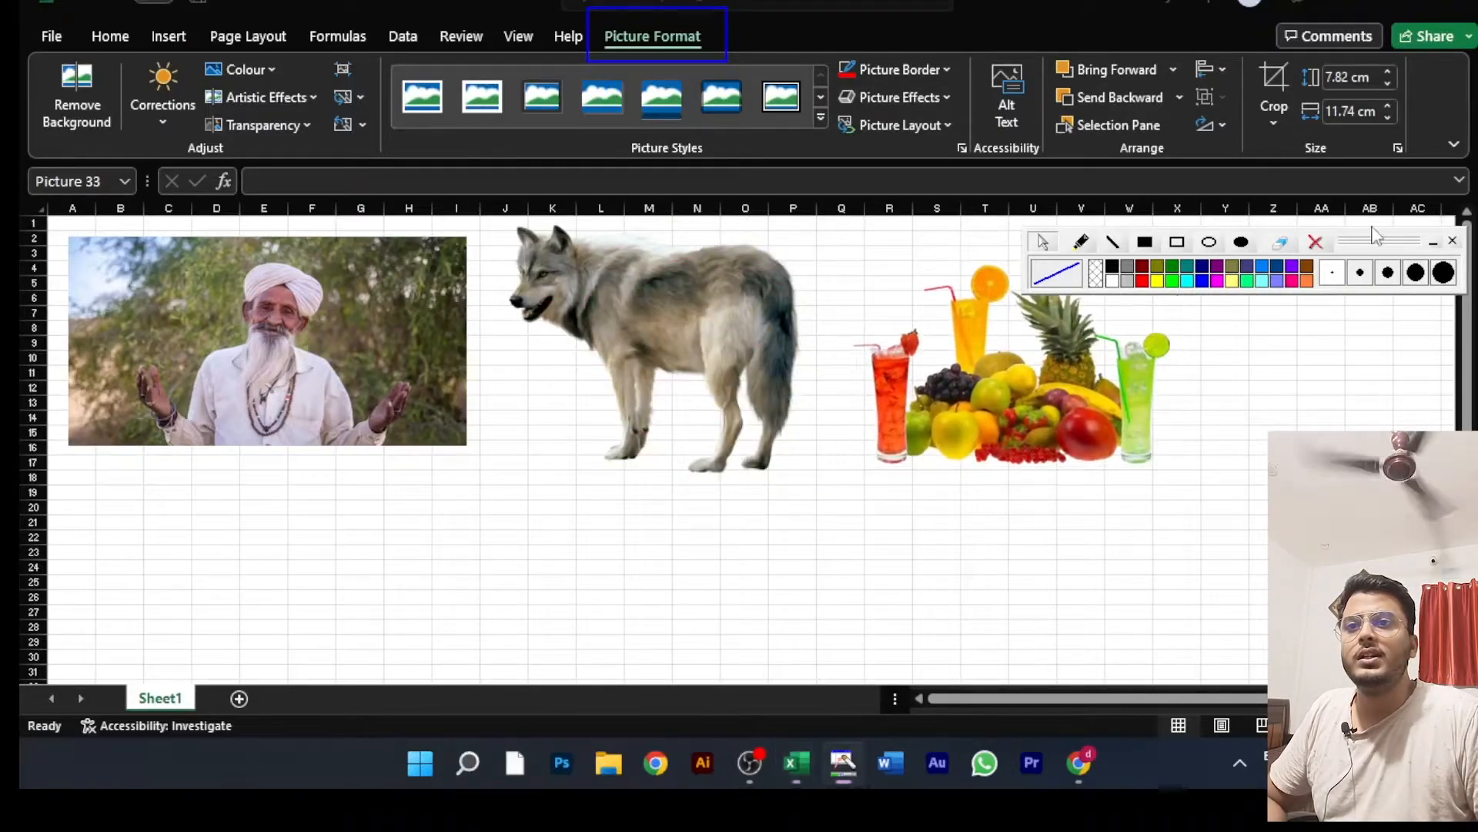
{"action": "mouse_move", "coordinate": [1386, 250]}
{"action": "left_mouse_down"}
{"action": "mouse_move", "coordinate": [1332, 553]}
{"action": "mouse_move", "coordinate": [1309, 602]}
{"action": "left_mouse_up"}
{"action": "left_click", "coordinate": [1045, 361]}
{"action": "left_click_drag", "start_coordinate": [1045, 360], "coordinate": [1098, 348]}
{"action": "left_click", "coordinate": [662, 342]}
{"action": "left_click_drag", "start_coordinate": [661, 342], "coordinate": [705, 349]}
{"action": "left_click_drag", "start_coordinate": [943, 356], "coordinate": [969, 354]}
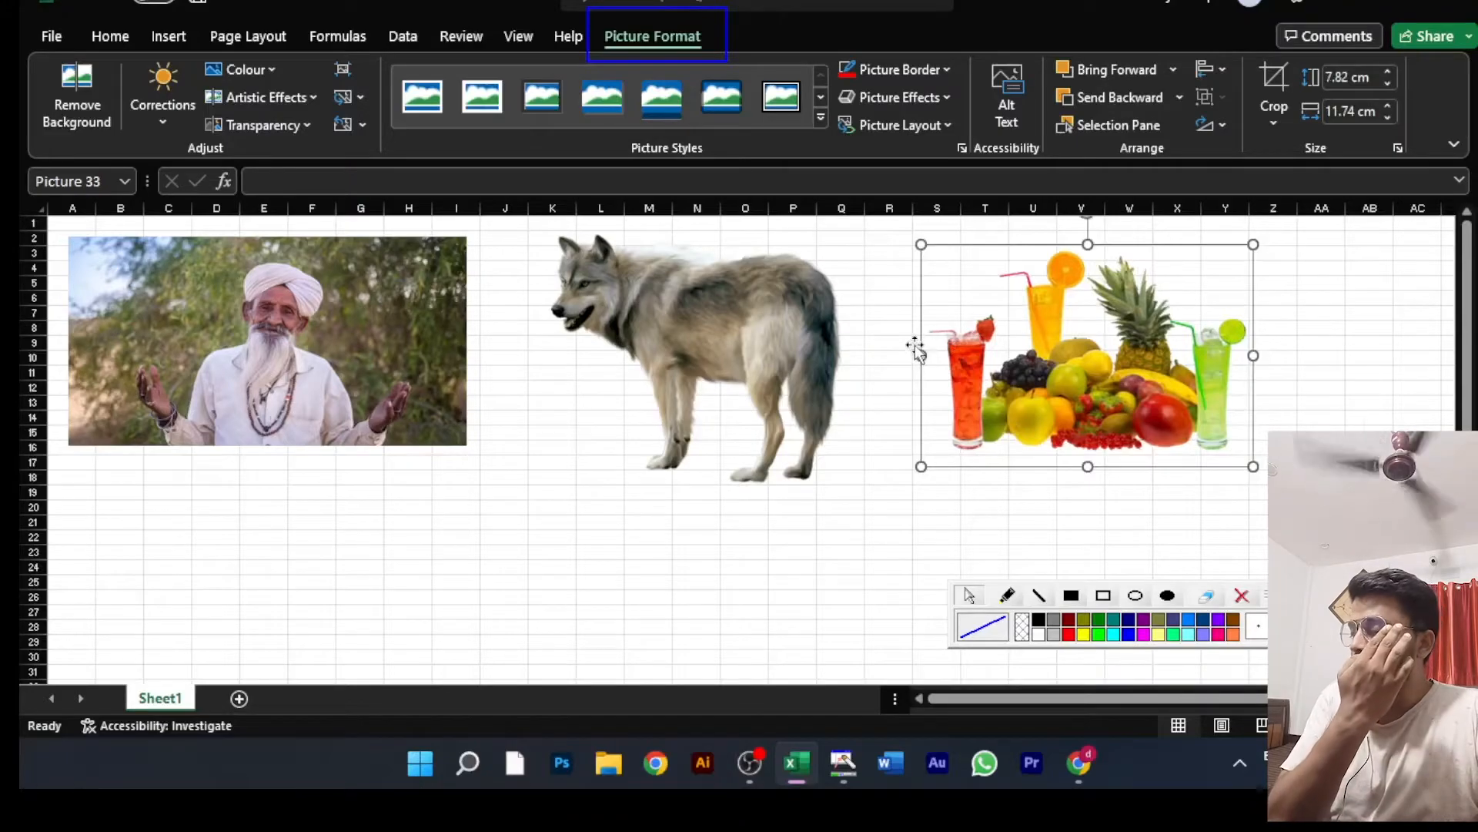
Step: Compare the Picture Format options offered for the man's picture alone and for all three pictures selected together
{"action": "left_click", "coordinate": [338, 364], "text": "ctrl"}
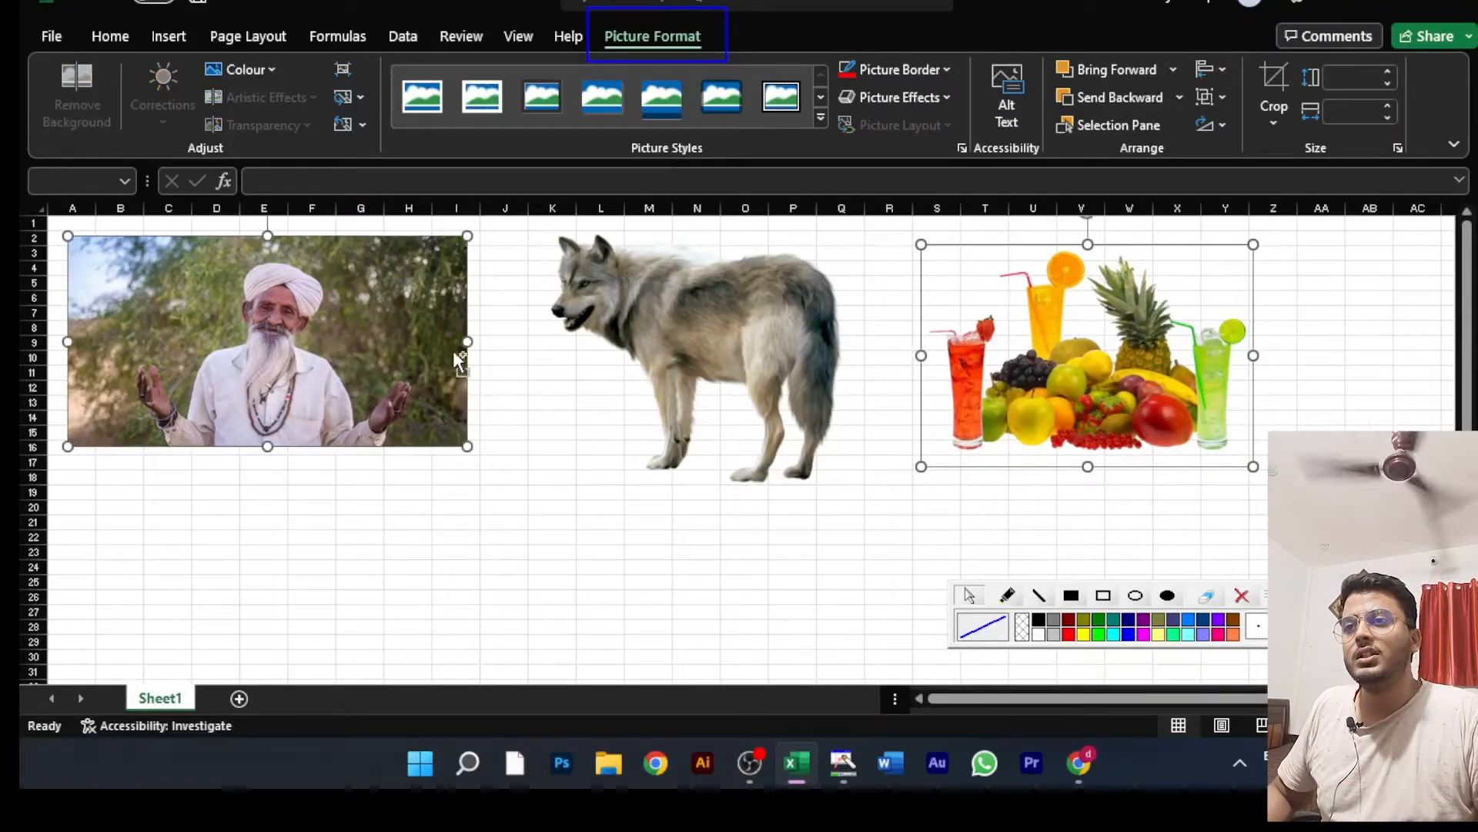
{"action": "left_click", "coordinate": [694, 345], "text": "ctrl"}
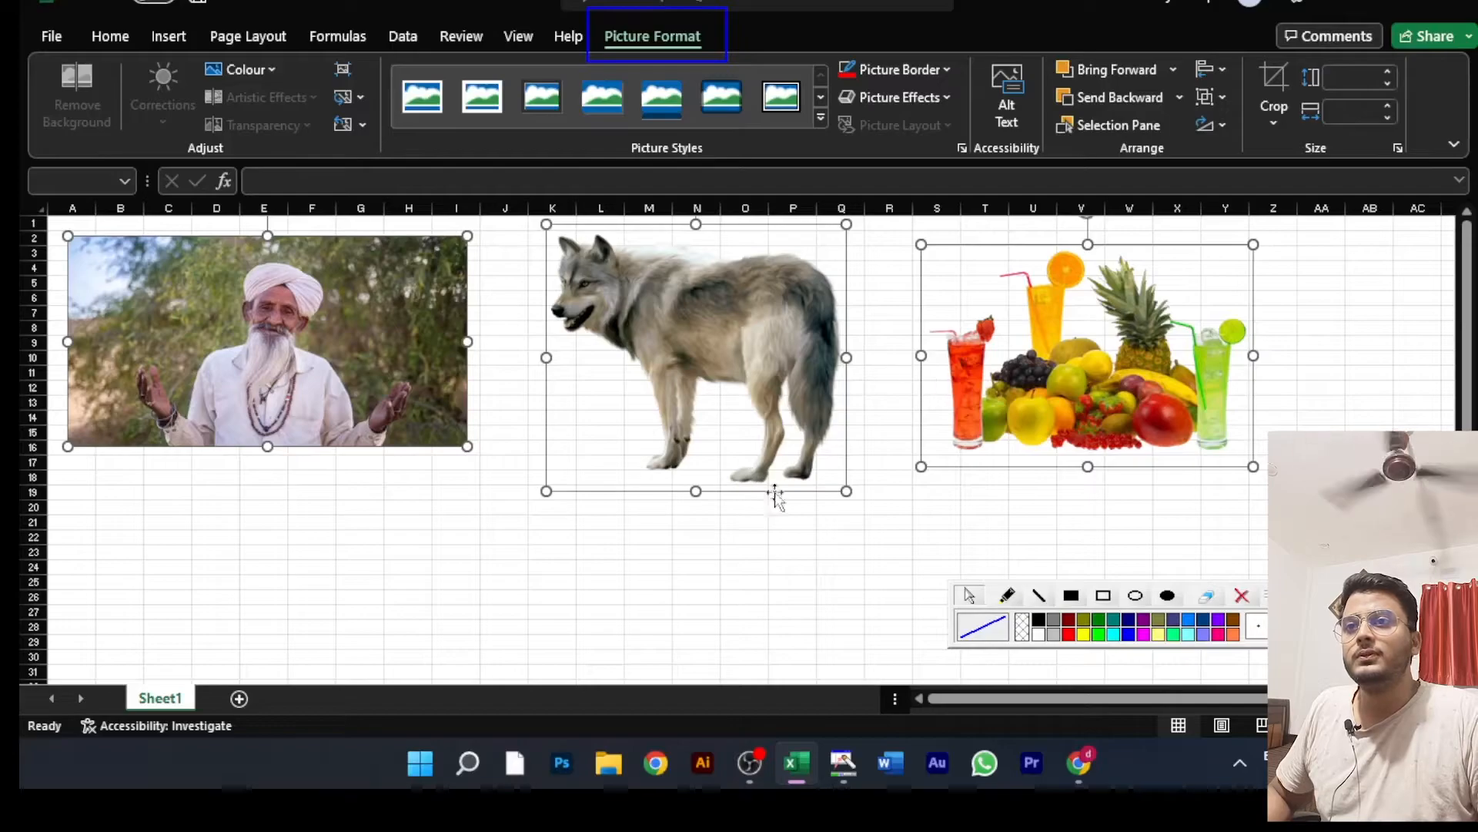
{"action": "left_click", "coordinate": [884, 505]}
{"action": "left_click", "coordinate": [631, 542]}
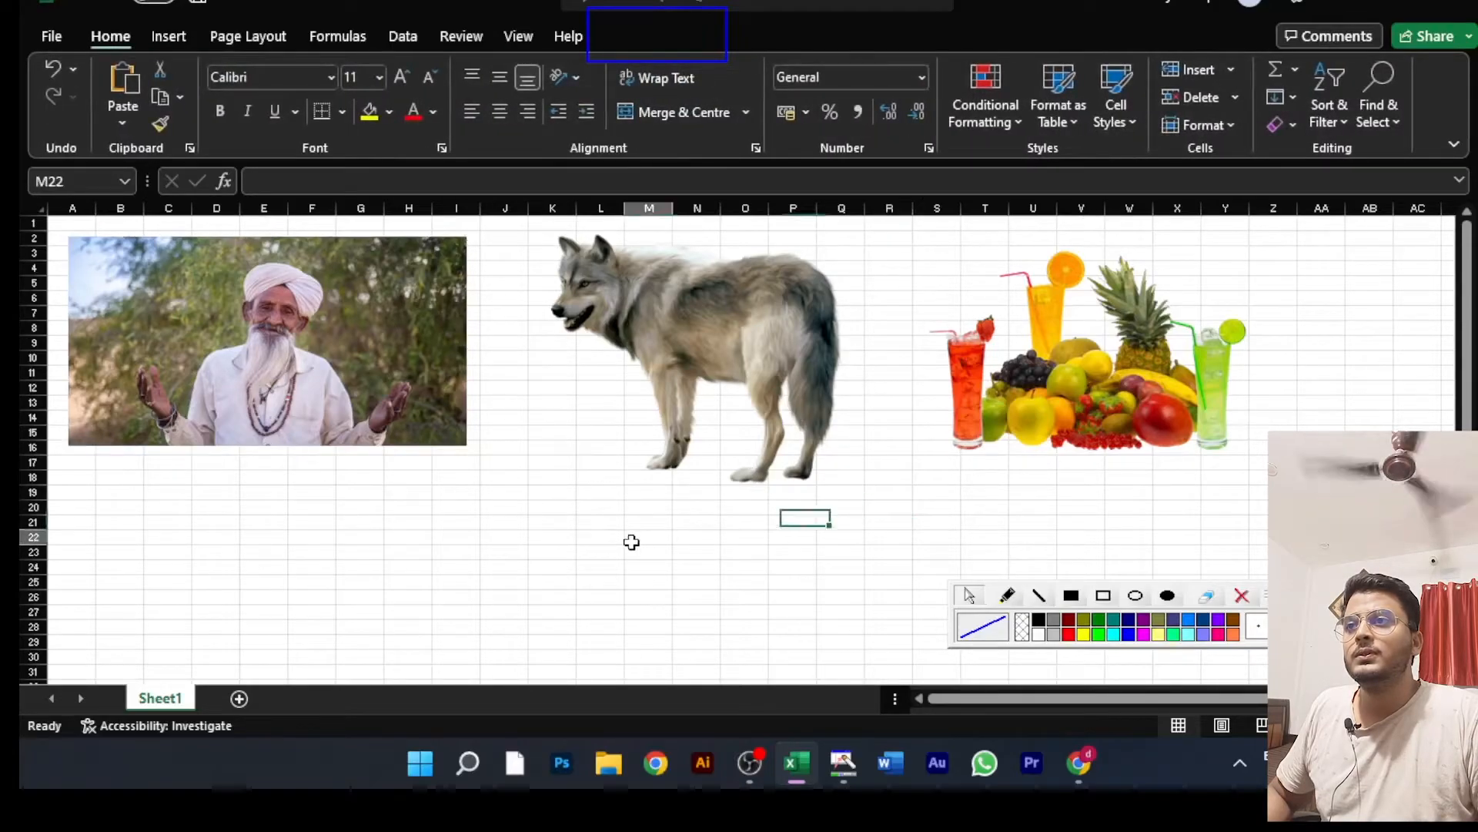
{"action": "left_click", "coordinate": [370, 241]}
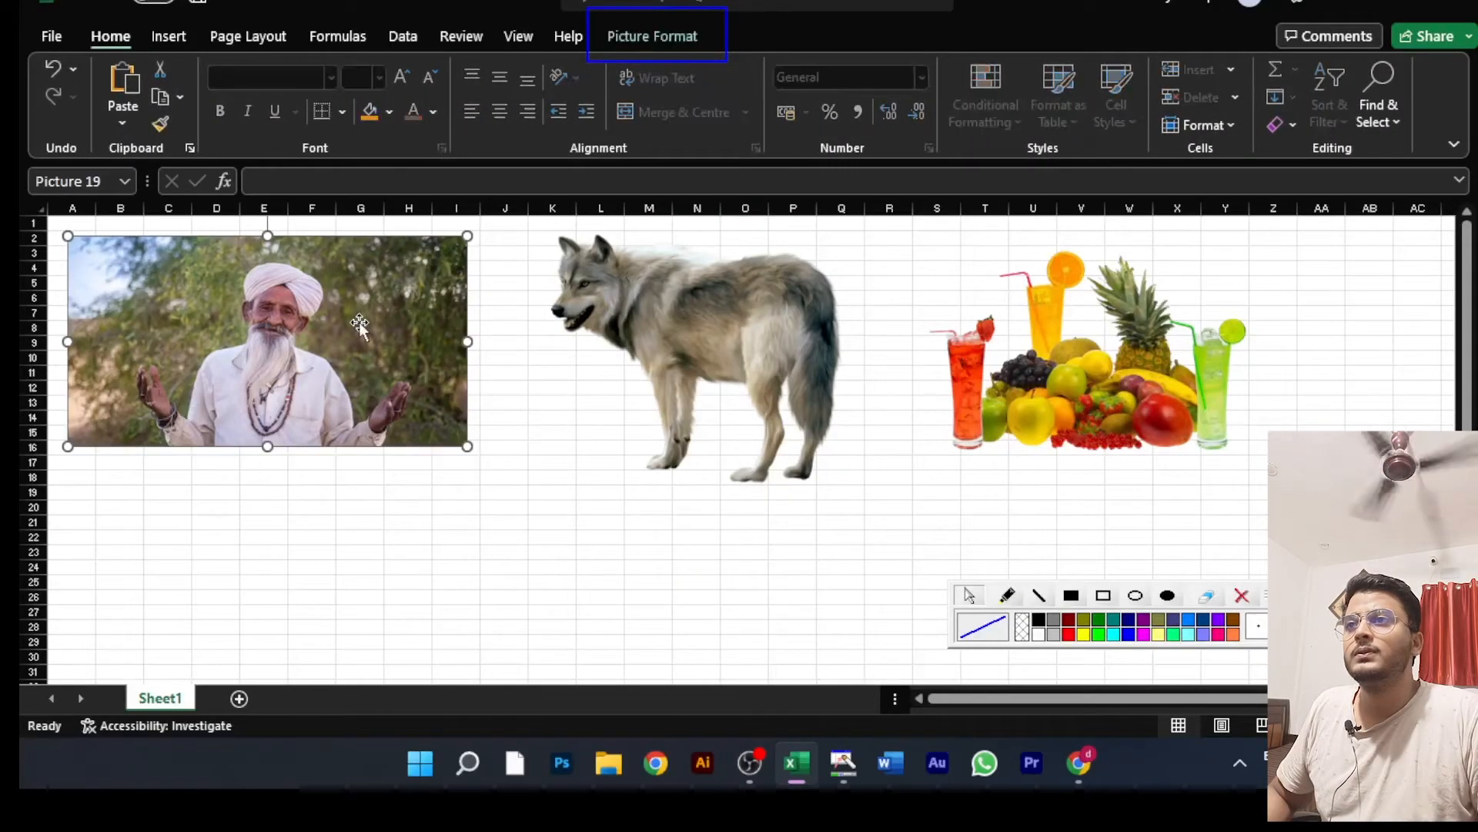
{"action": "left_click", "coordinate": [676, 31]}
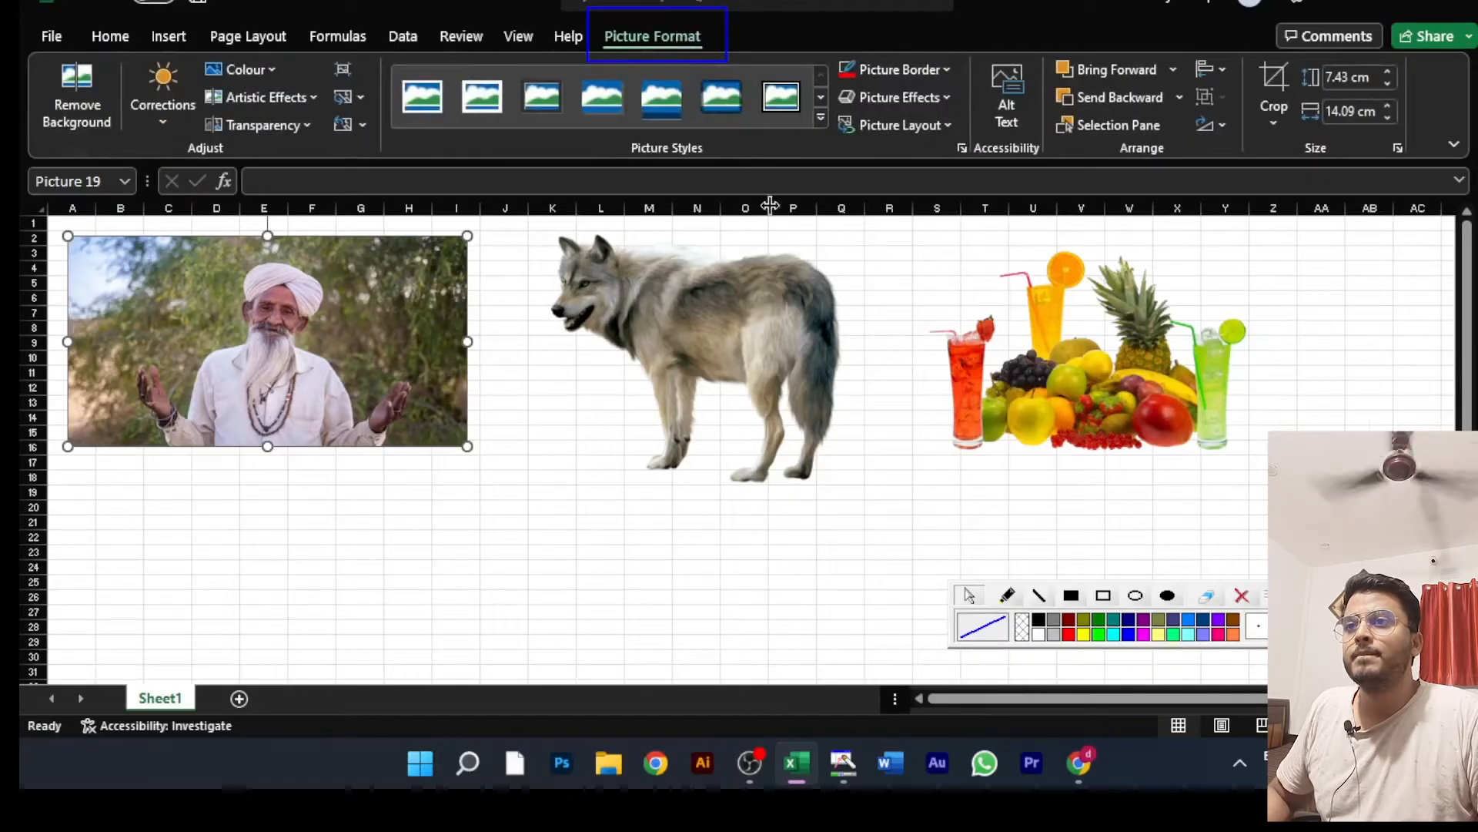
{"action": "left_click", "coordinate": [742, 330], "text": "ctrl"}
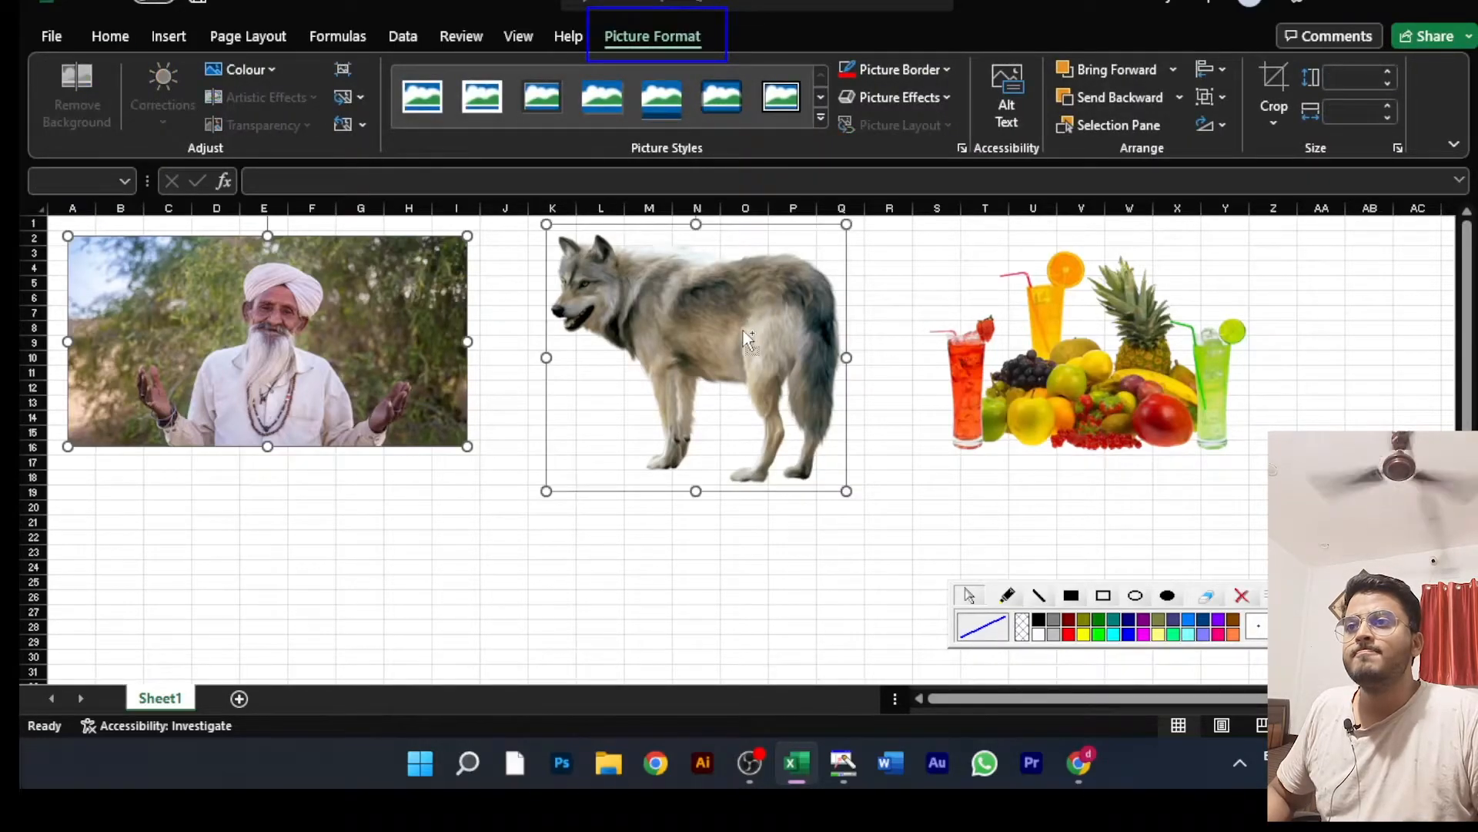
{"action": "left_click", "coordinate": [1021, 348], "text": "ctrl"}
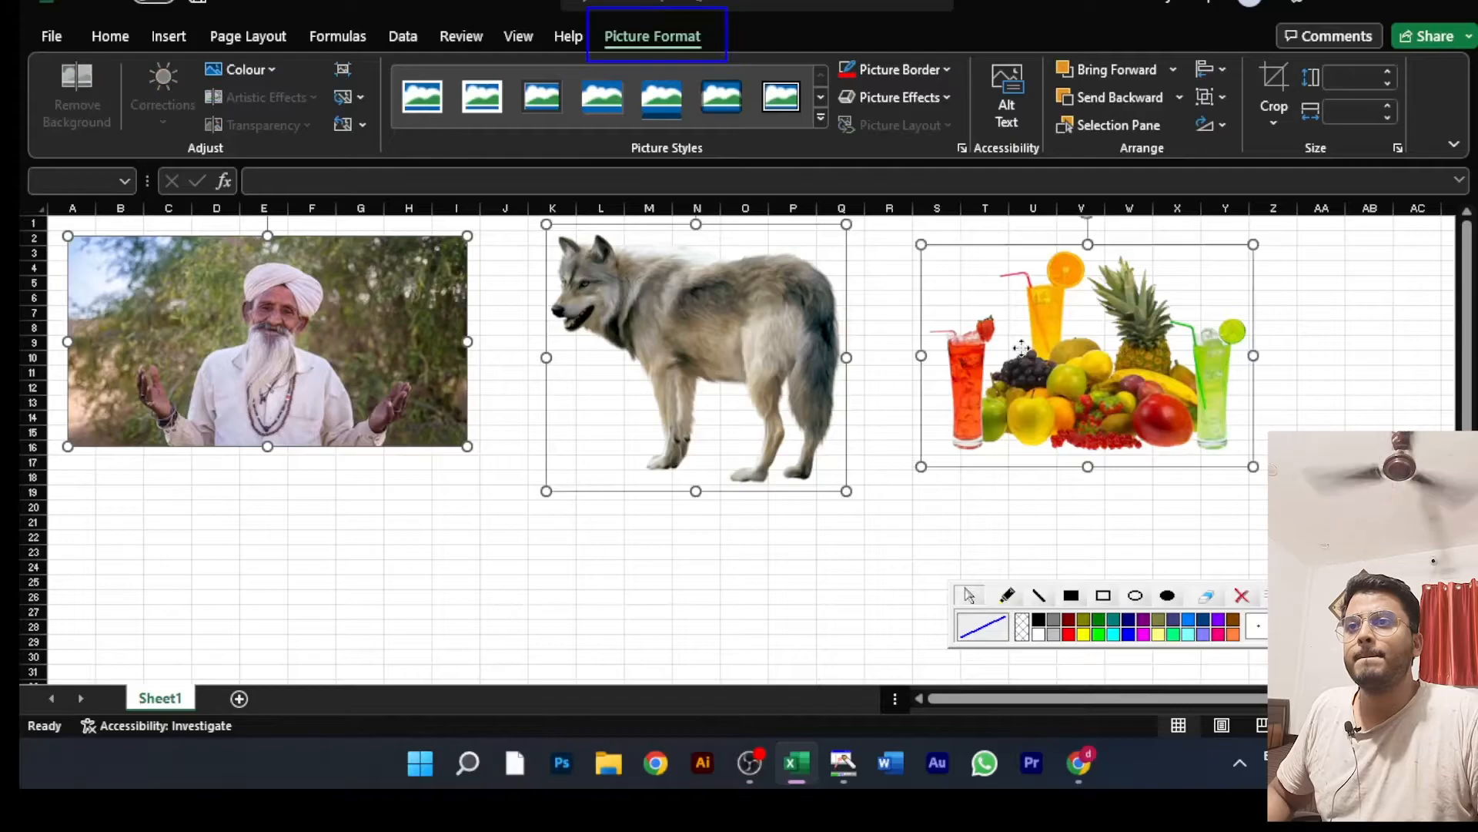
{"action": "left_click", "coordinate": [417, 354], "text": "ctrl"}
{"action": "left_click", "coordinate": [597, 362], "text": "ctrl"}
{"action": "key", "text": "Escape"}
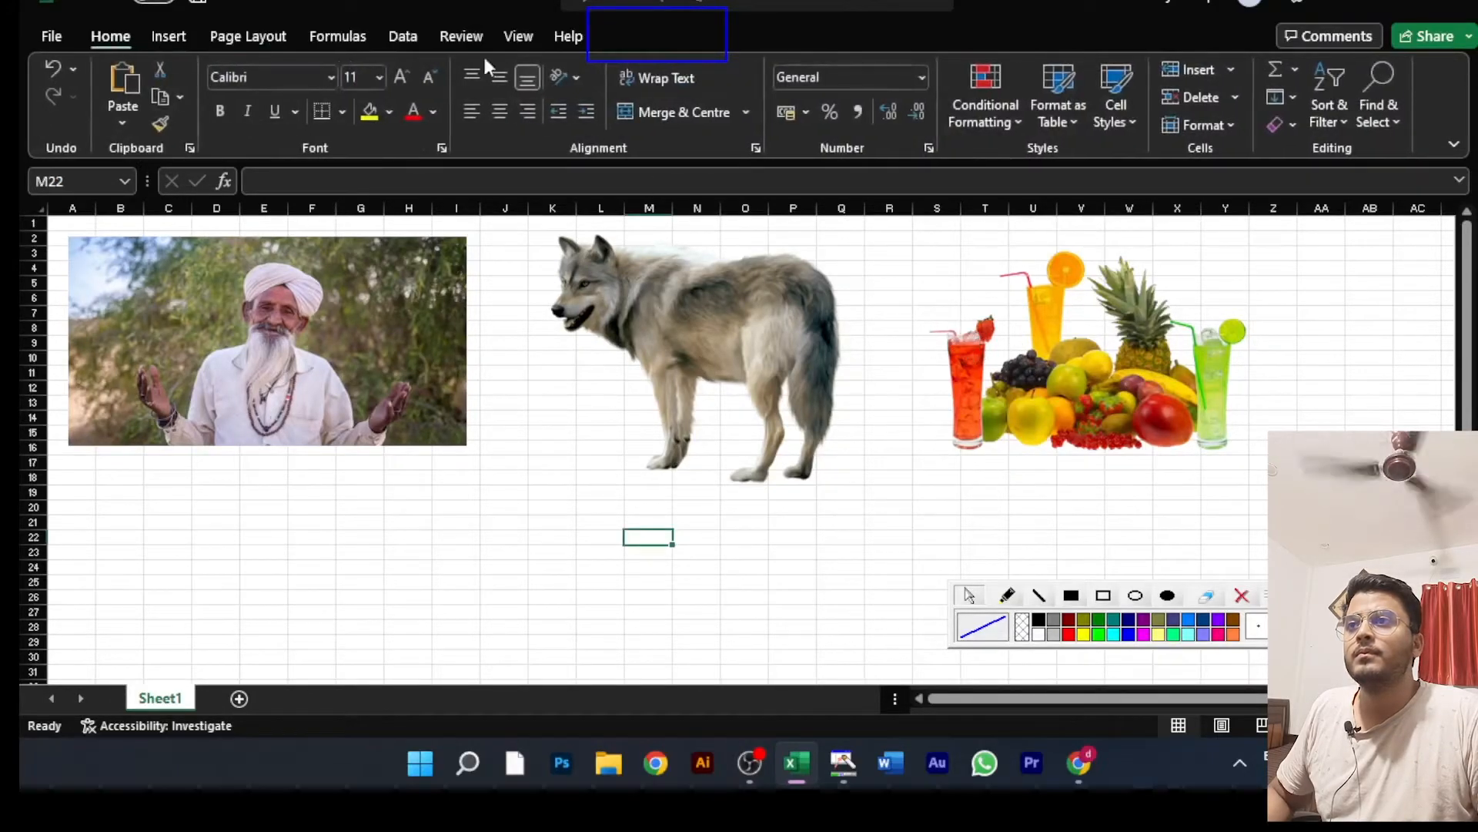
Step: Select the man, wolf and fruit pictures together and move them slightly to the right as one set
{"action": "left_click", "coordinate": [386, 276]}
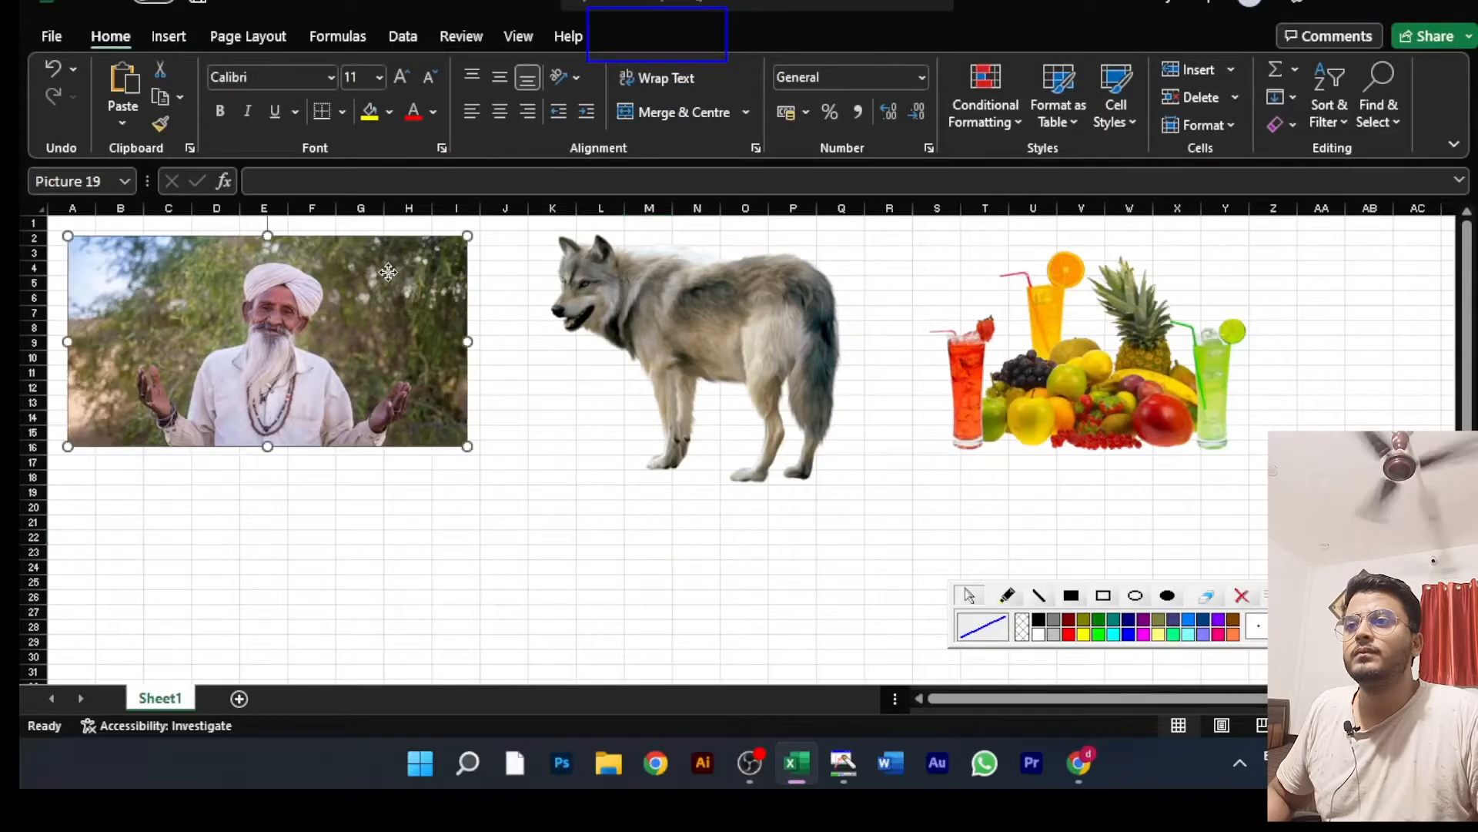
{"action": "left_click", "coordinate": [670, 348], "text": "ctrl"}
{"action": "left_click", "coordinate": [1030, 362], "text": "ctrl"}
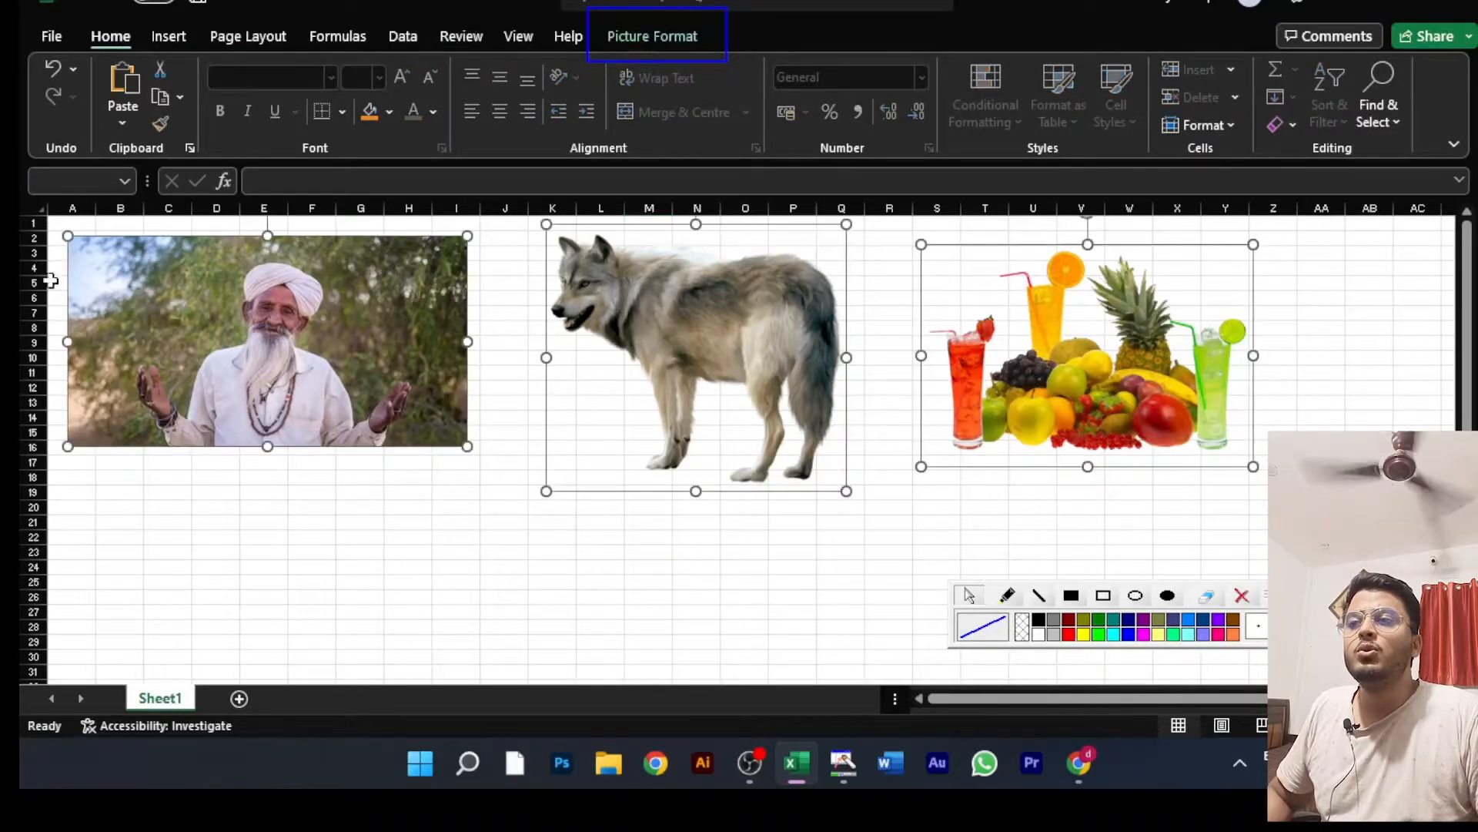
{"action": "left_click_drag", "start_coordinate": [686, 330], "coordinate": [719, 348]}
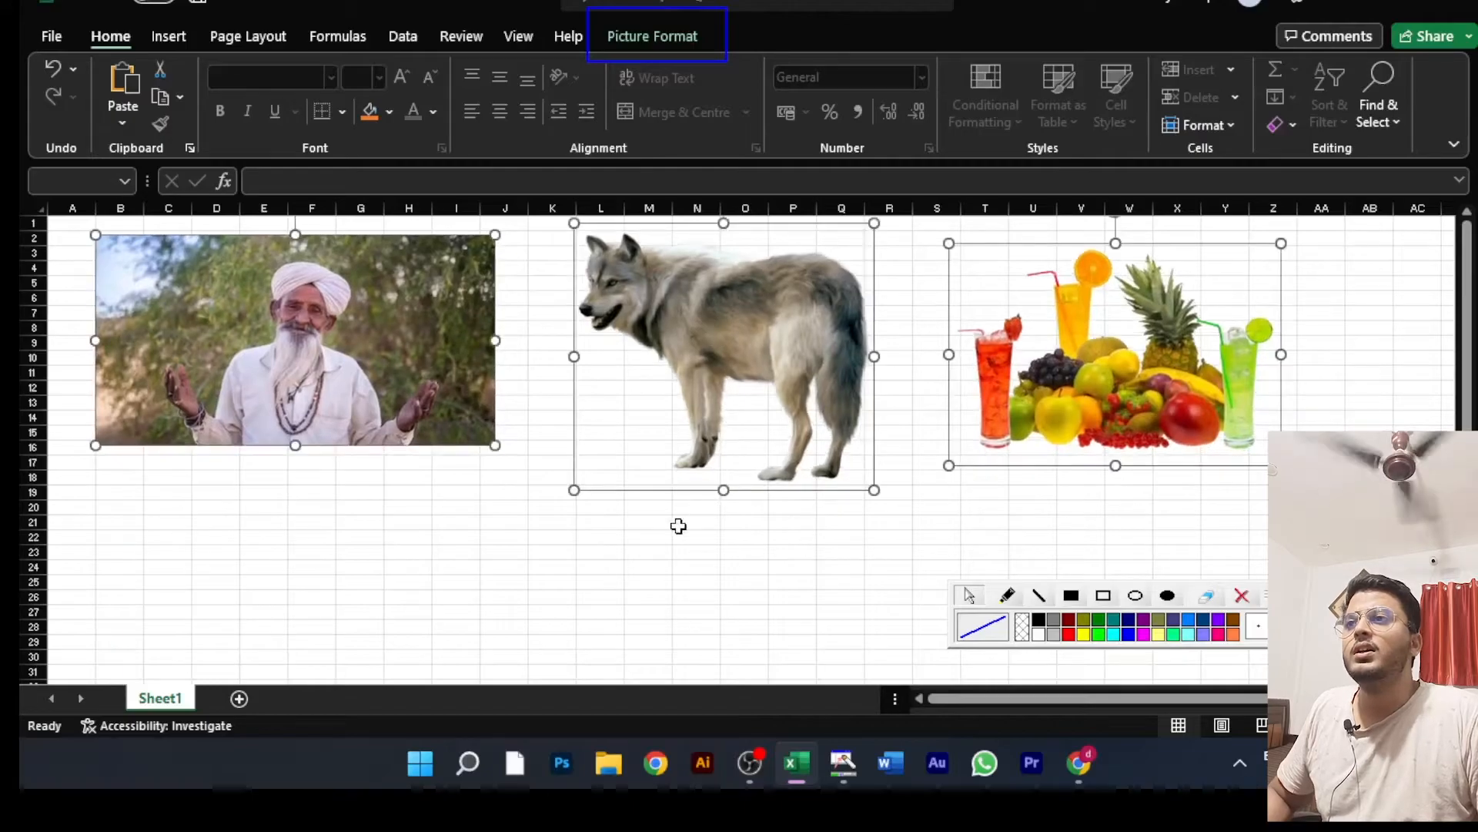
{"action": "left_click", "coordinate": [646, 39]}
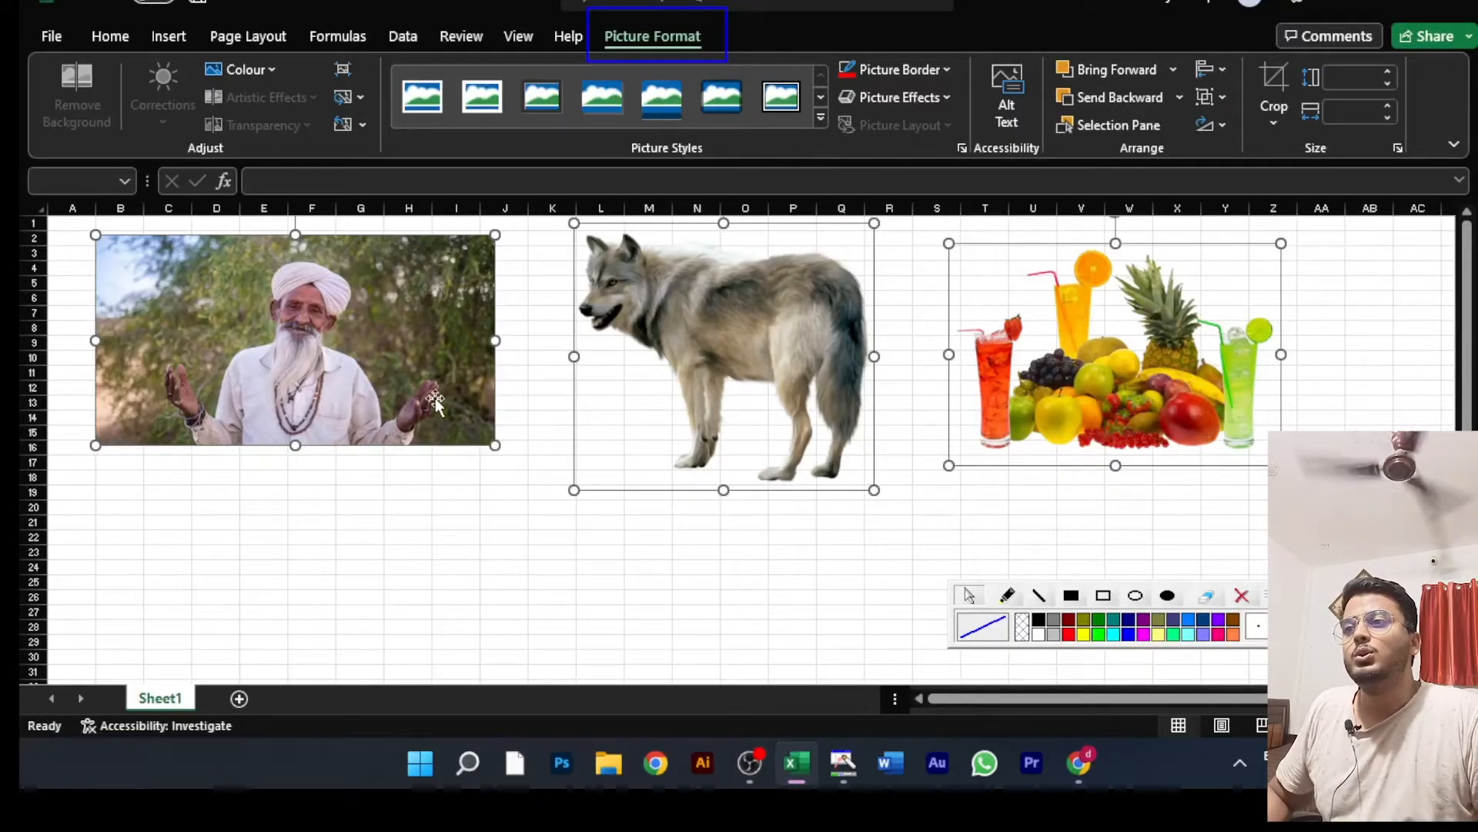
{"action": "left_click", "coordinate": [348, 472]}
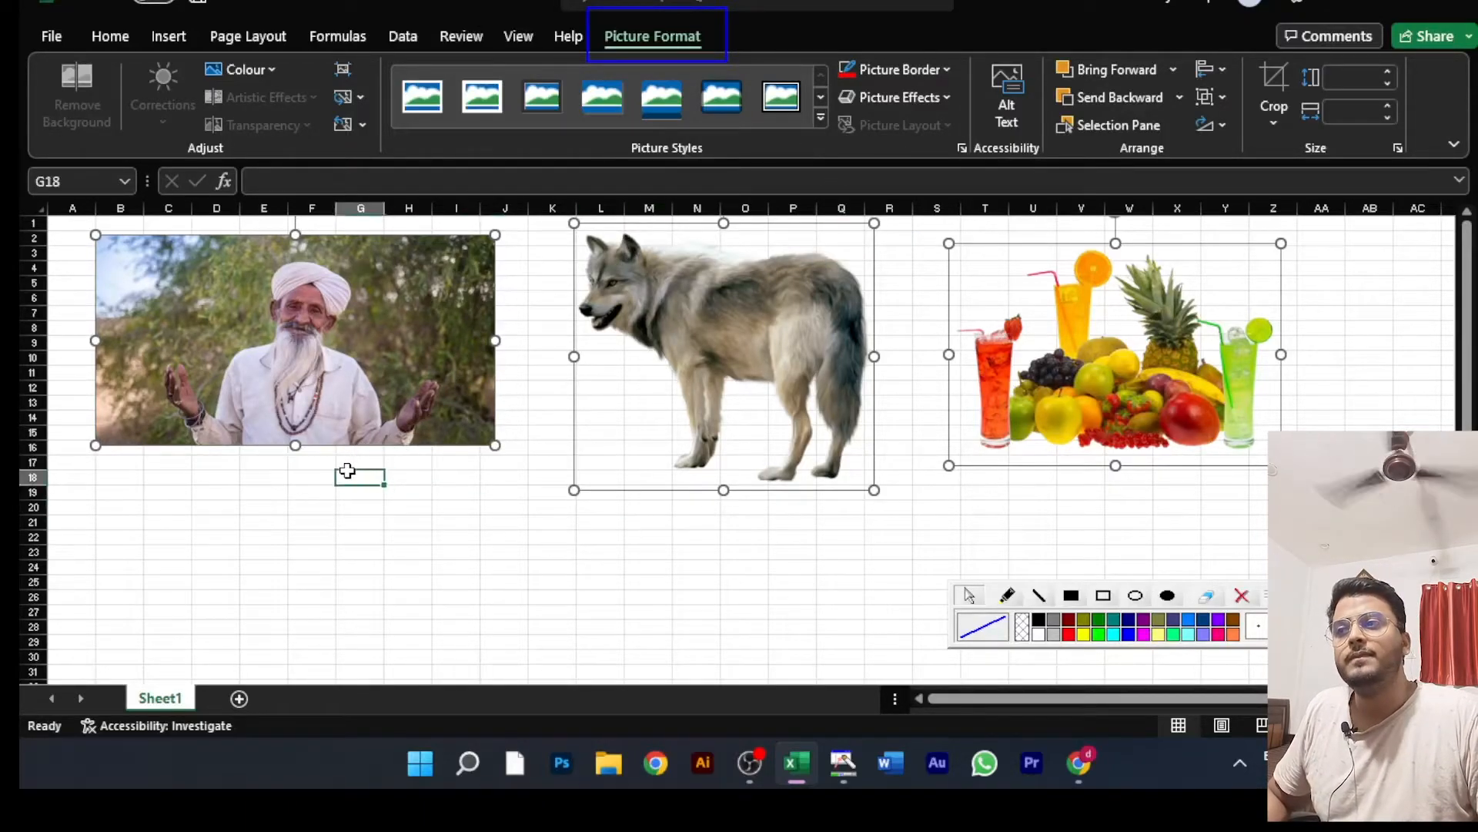
Step: Apply the picture layout with a blue title bar above the image to the wolf and caption it "bhediya"
{"action": "left_click", "coordinate": [375, 329]}
{"action": "left_click", "coordinate": [736, 281]}
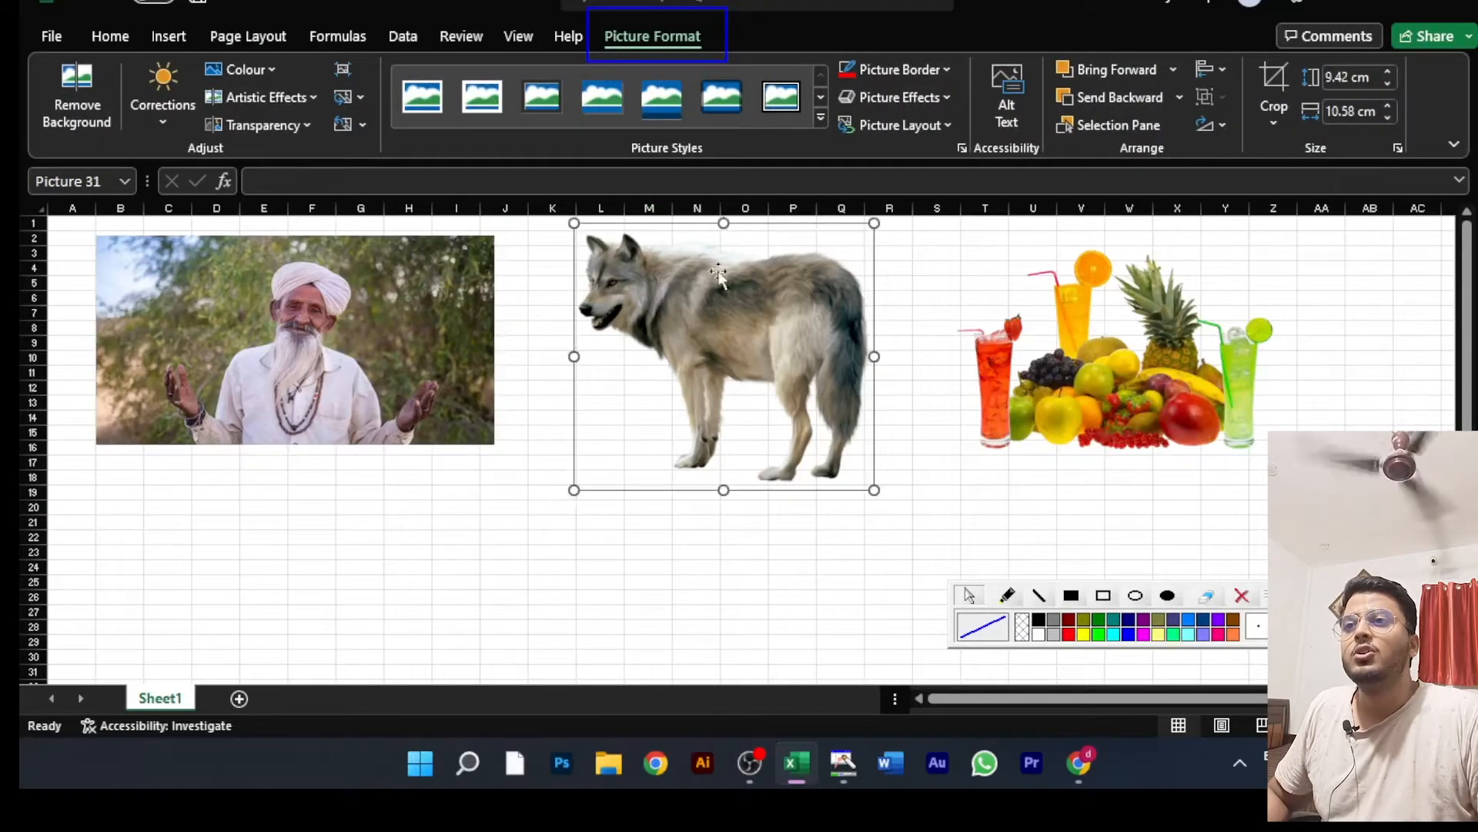
{"action": "left_click", "coordinate": [885, 125]}
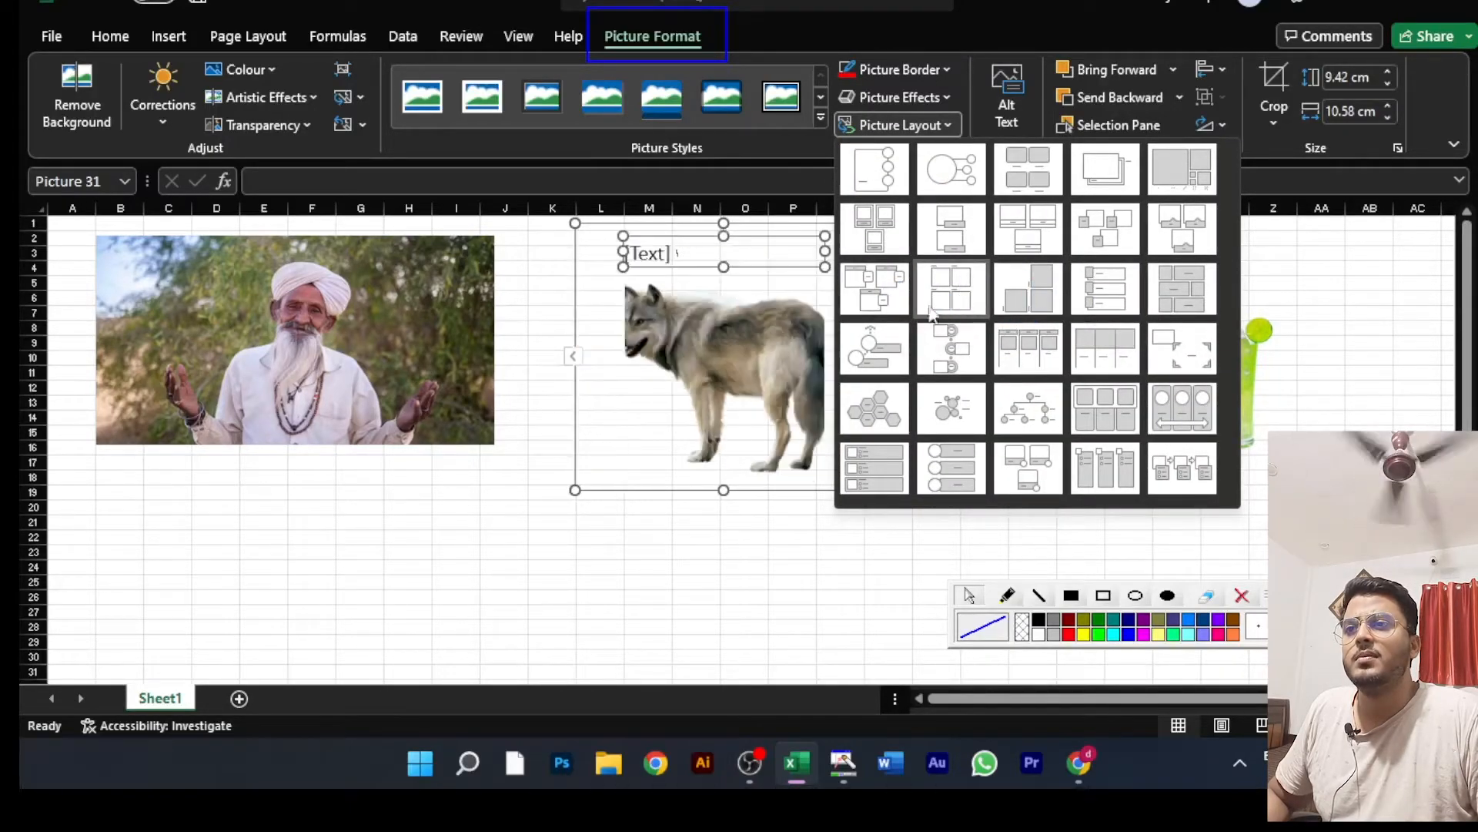
{"action": "left_click", "coordinate": [902, 264]}
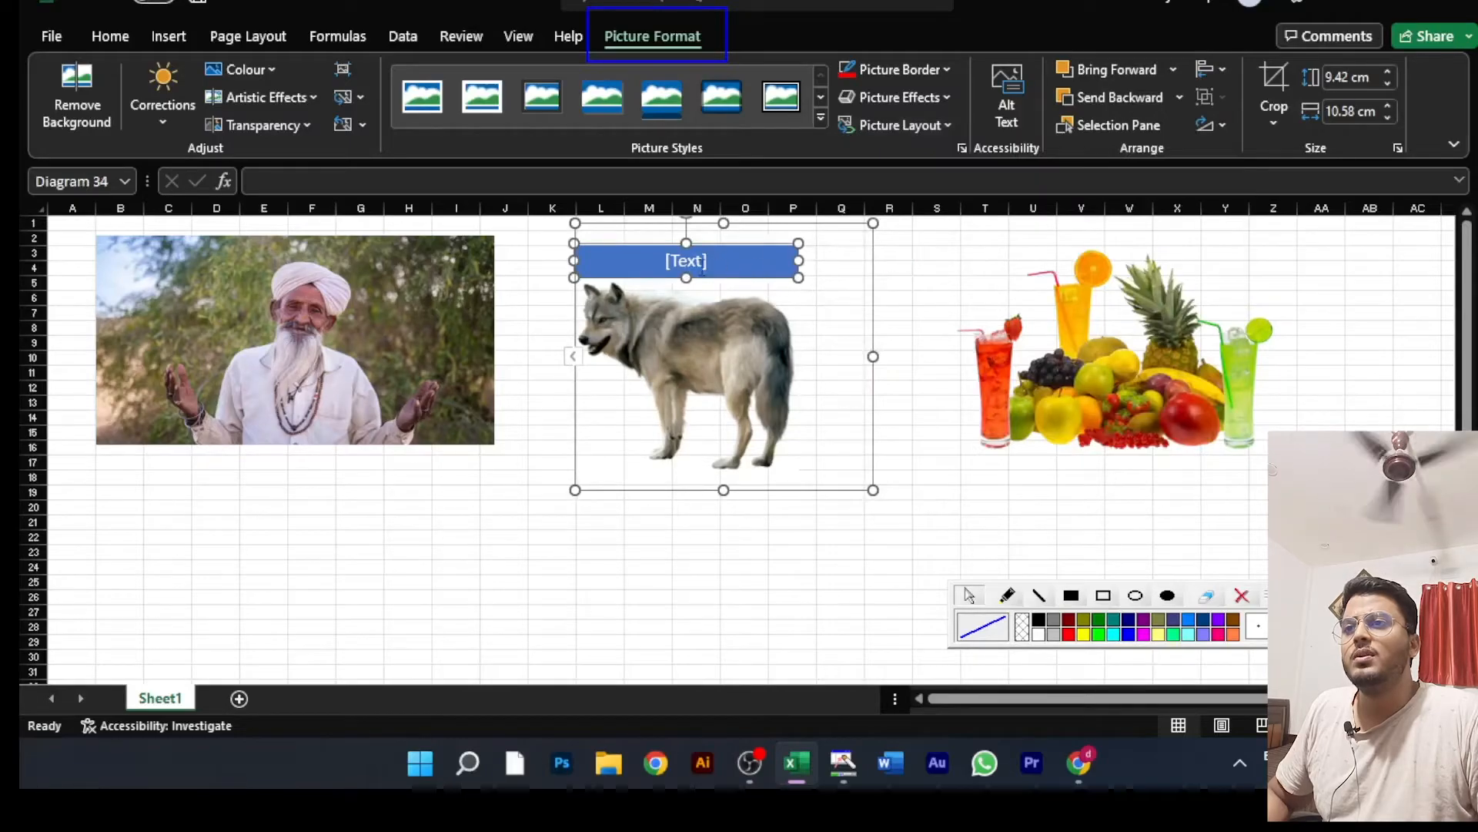
{"action": "left_click", "coordinate": [701, 263]}
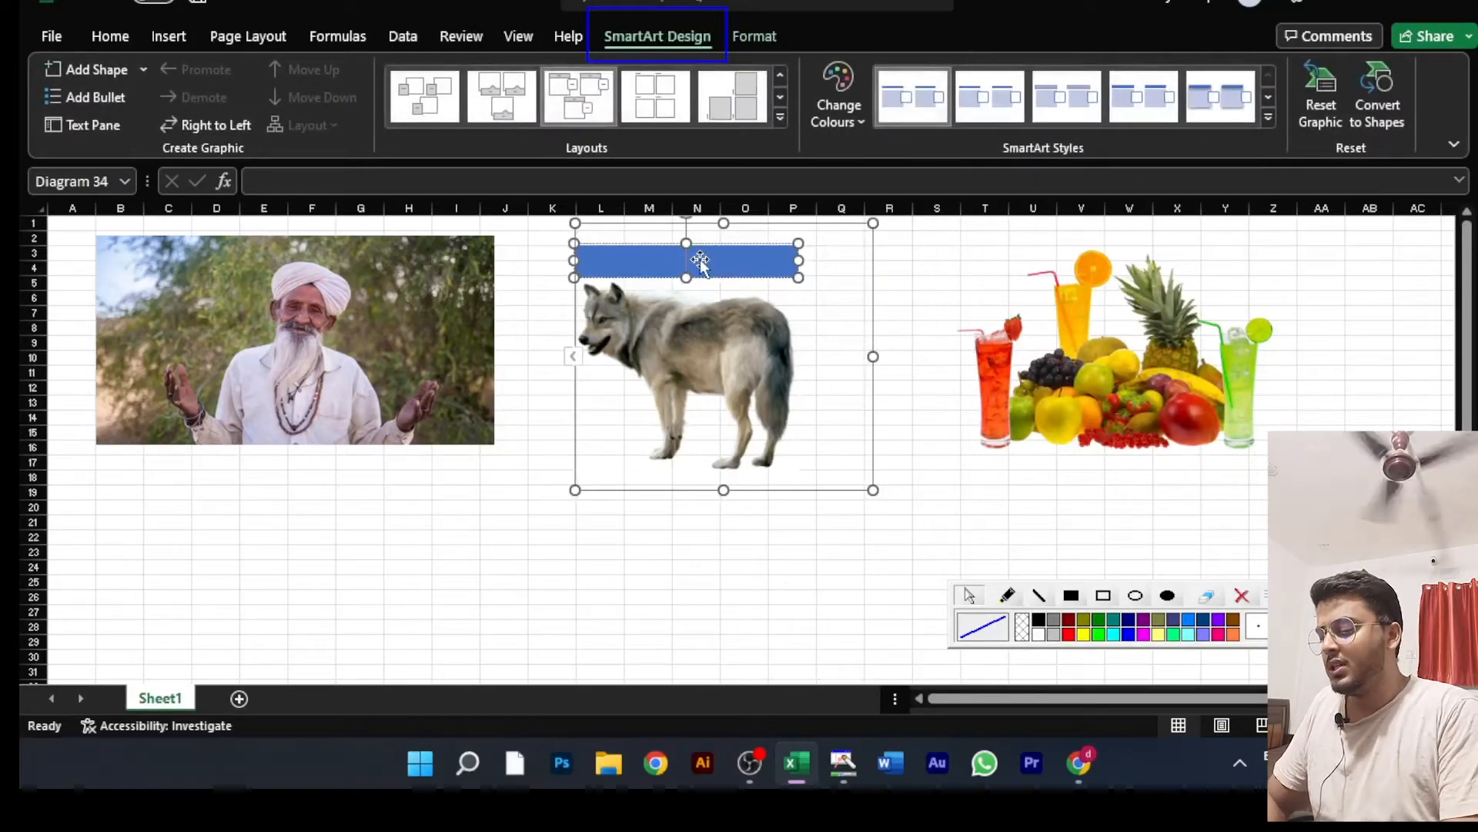
{"action": "type", "text": "bhediya"}
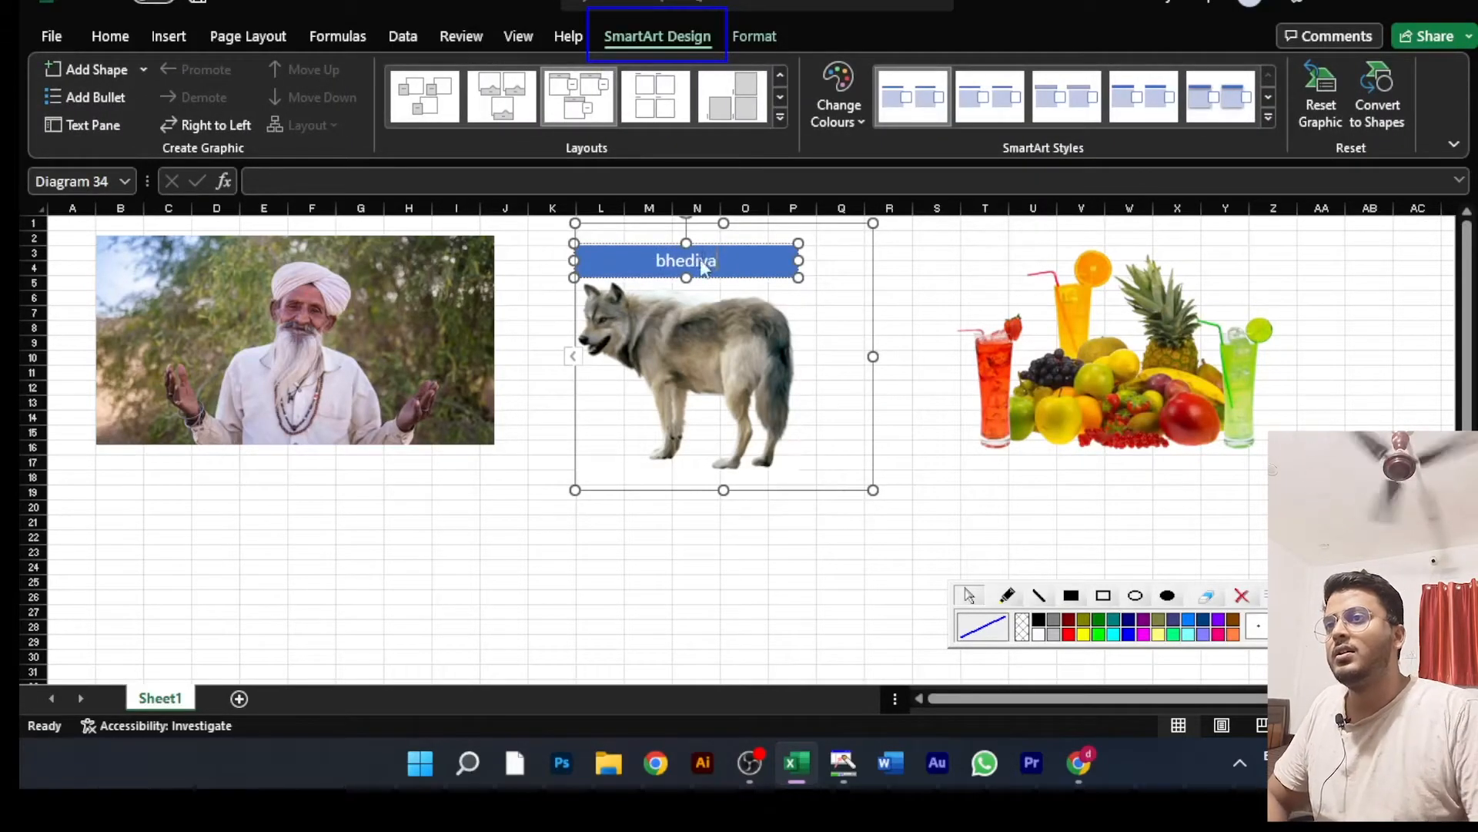
{"action": "left_click", "coordinate": [928, 282]}
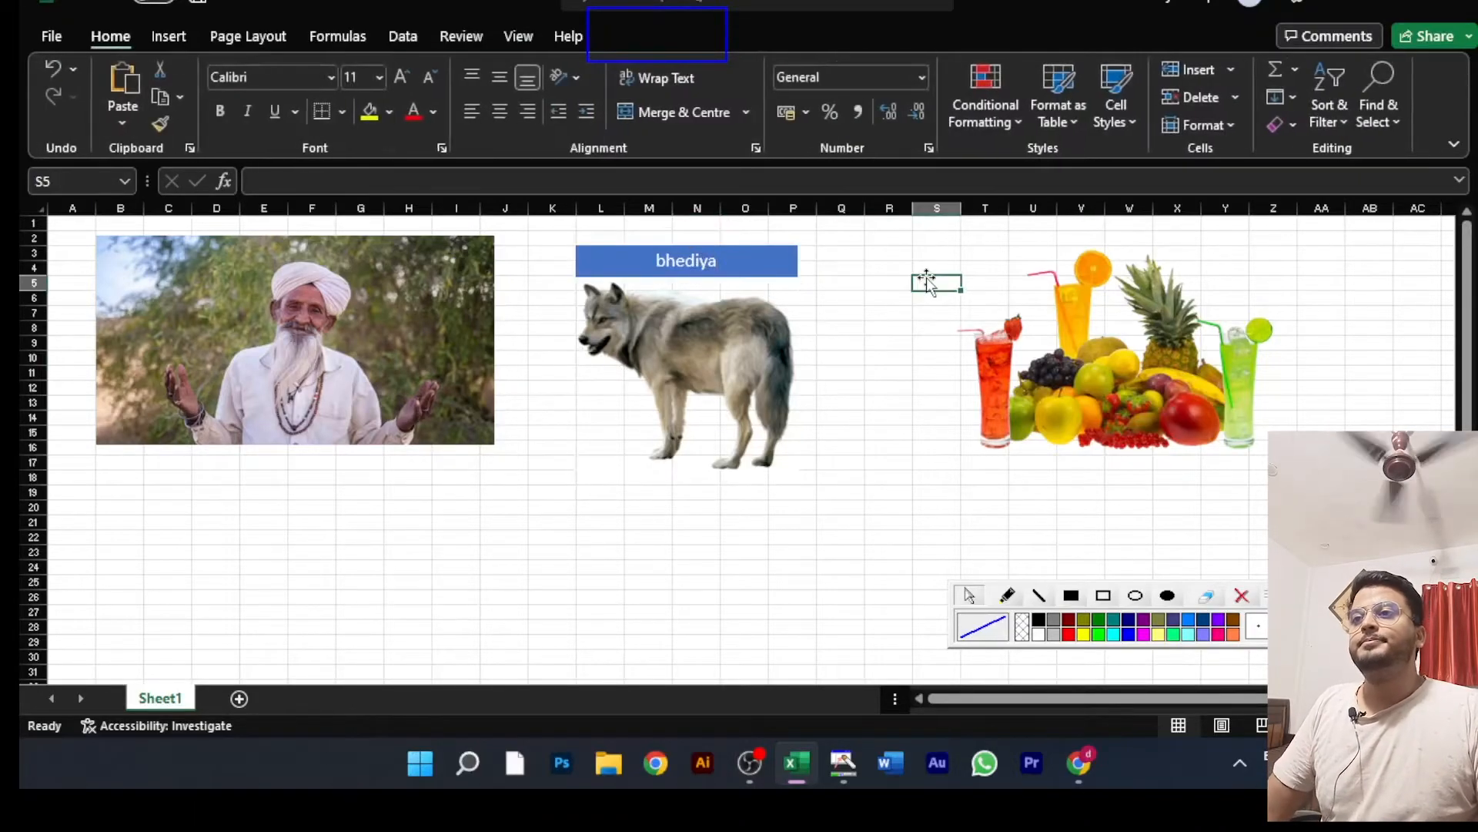
Step: Move the fruit picture below the man's picture and apply the picture layout with a large blue text block beside the image
{"action": "left_click", "coordinate": [1034, 383]}
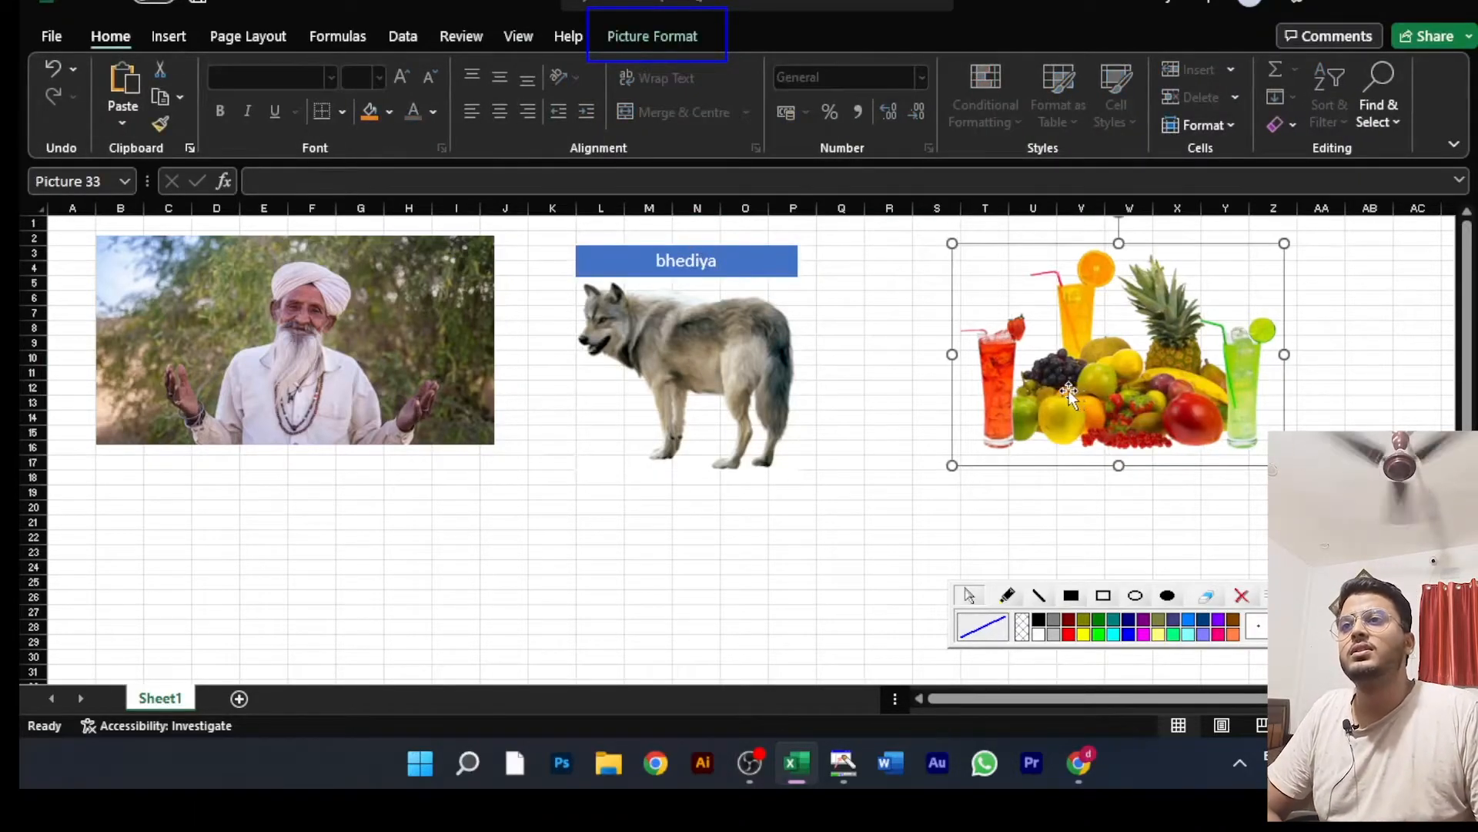
{"action": "left_click", "coordinate": [646, 34]}
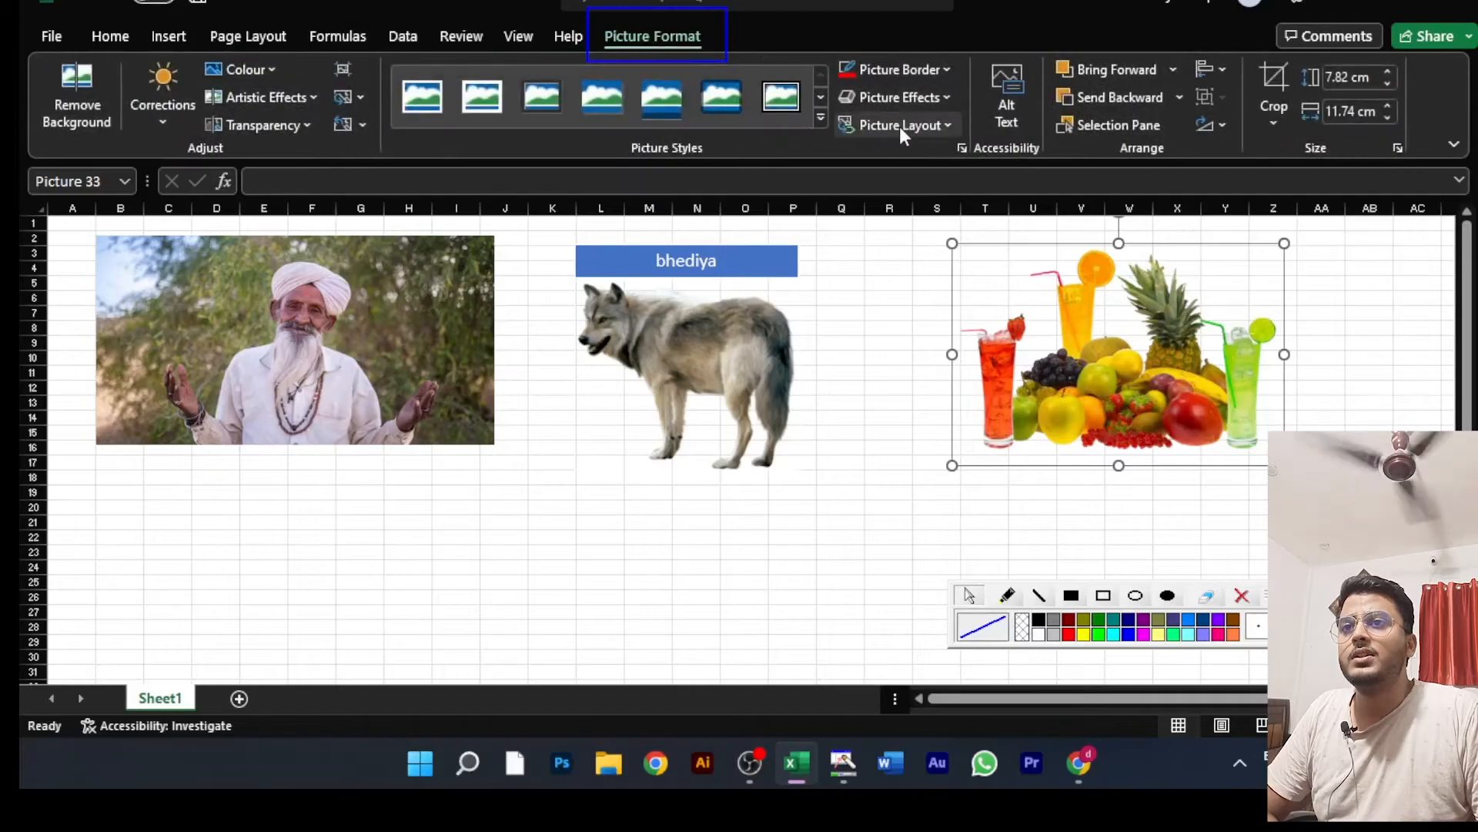
{"action": "left_click", "coordinate": [900, 125]}
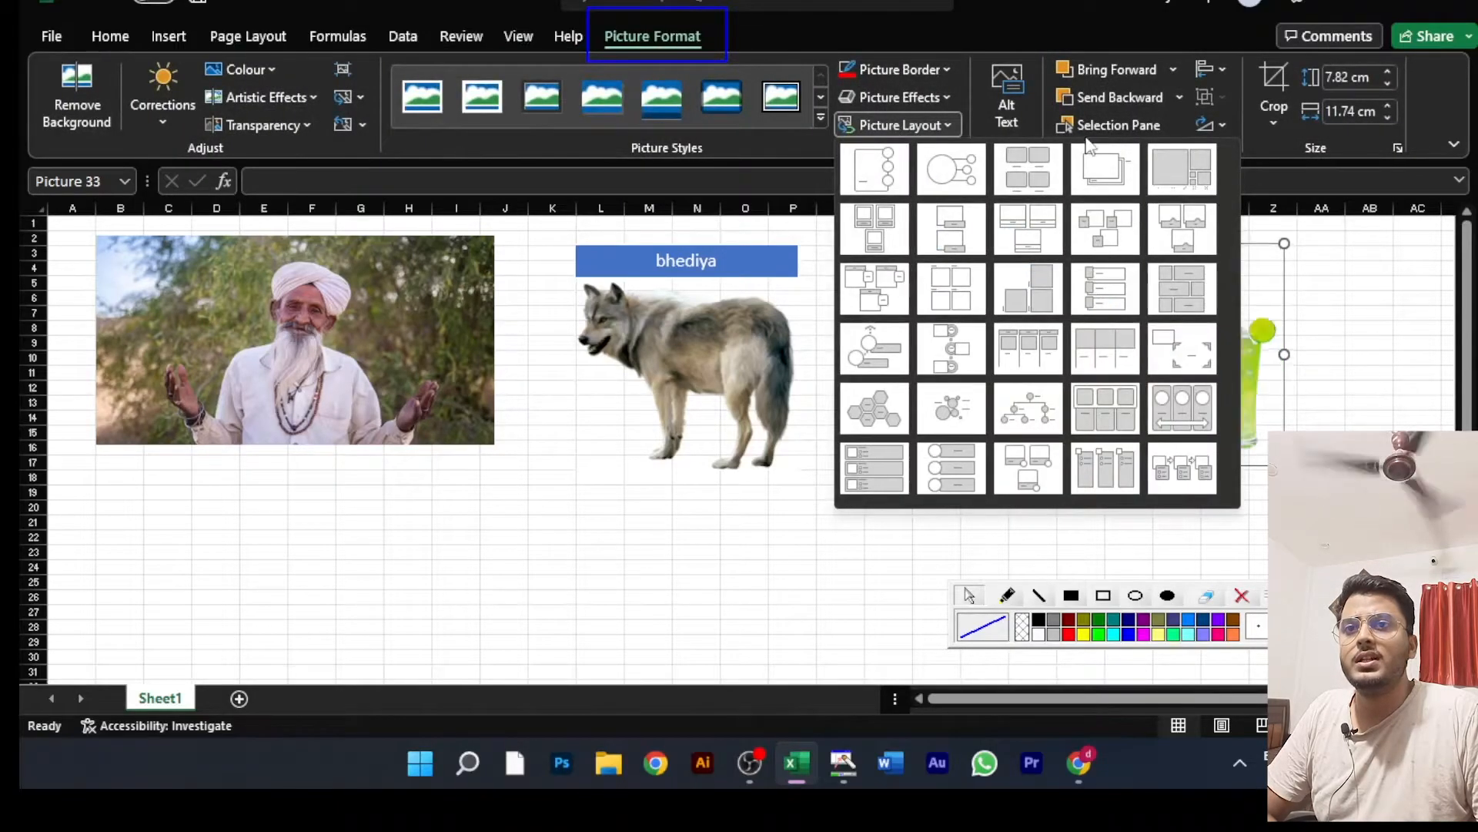
{"action": "left_click", "coordinate": [1334, 377]}
{"action": "left_click_drag", "start_coordinate": [1142, 337], "coordinate": [375, 507]}
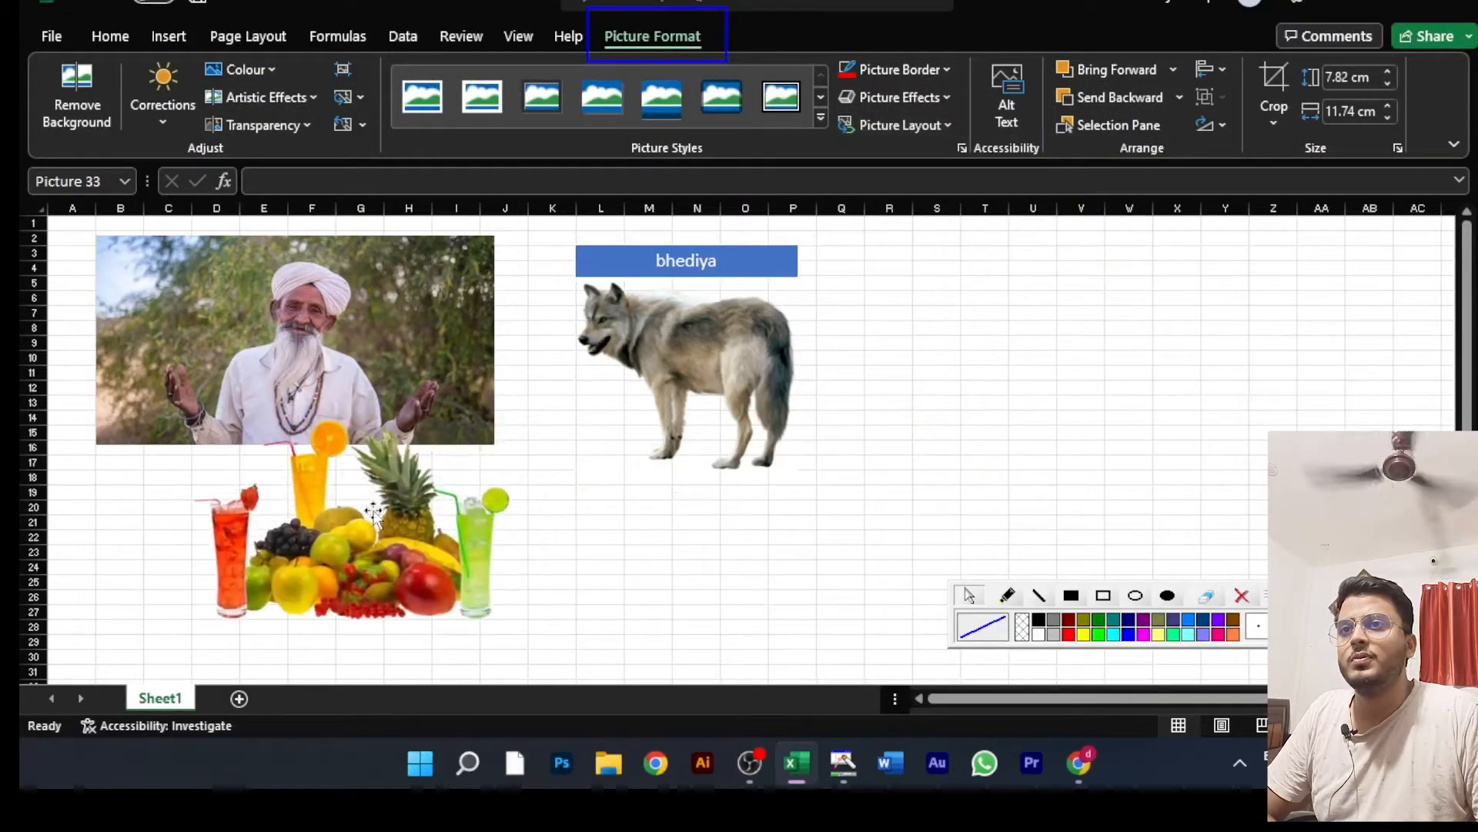
{"action": "left_click", "coordinate": [900, 123]}
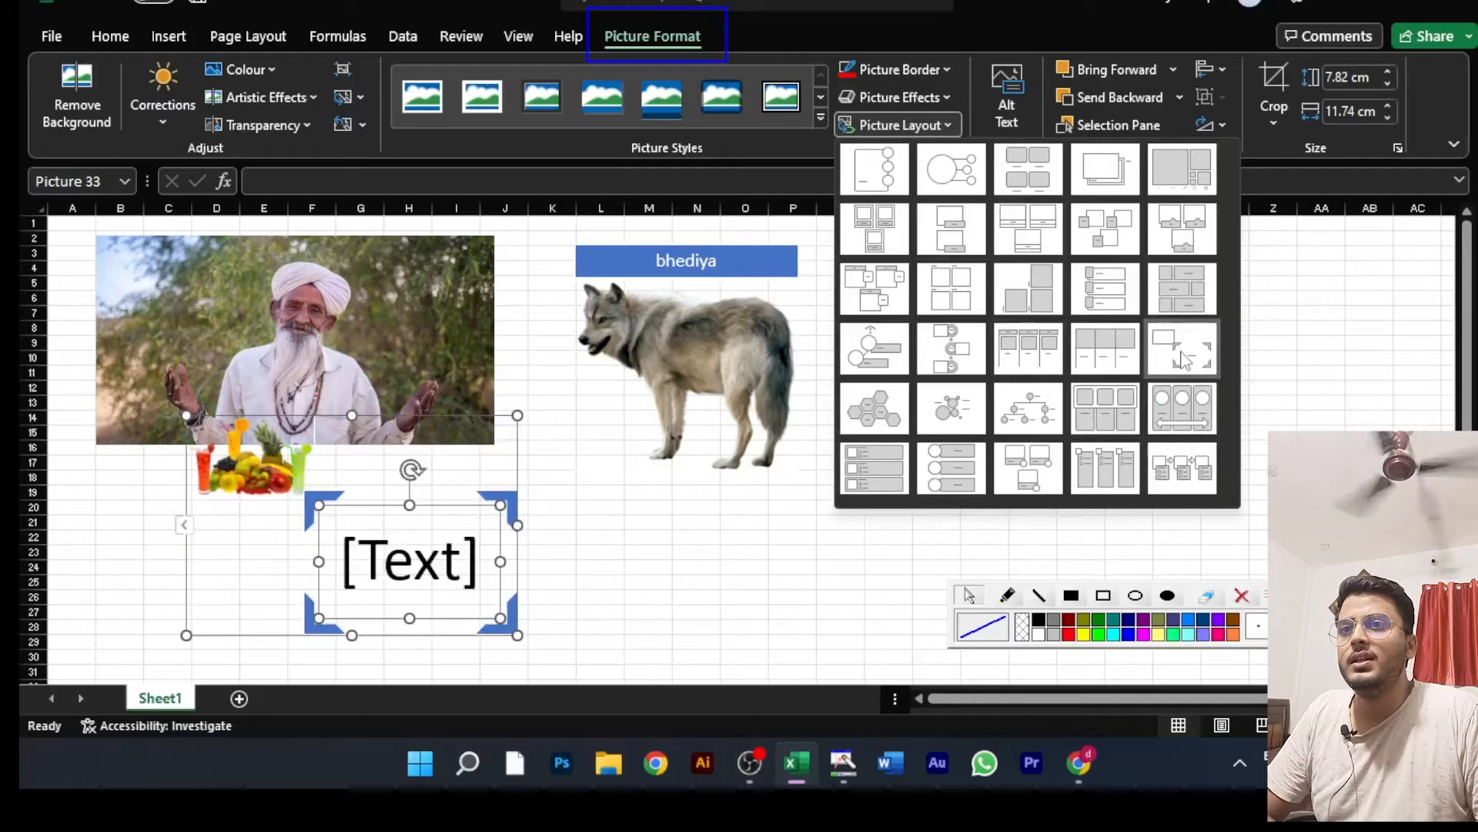
{"action": "left_click", "coordinate": [1181, 288]}
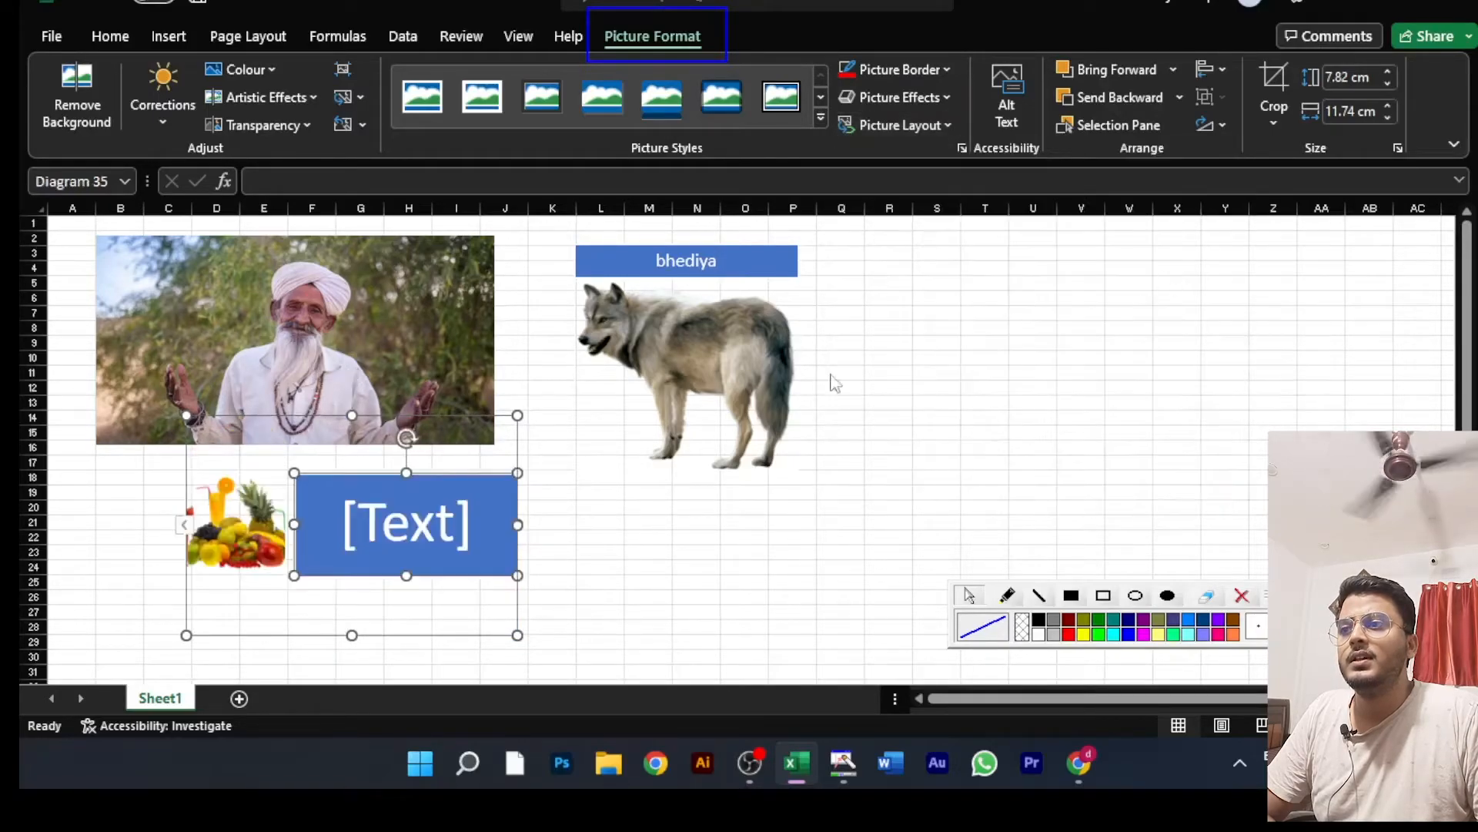
Step: Move the fruit diagram to the right of the wolf and enter "fruits" in its text block
{"action": "left_click", "coordinate": [334, 453]}
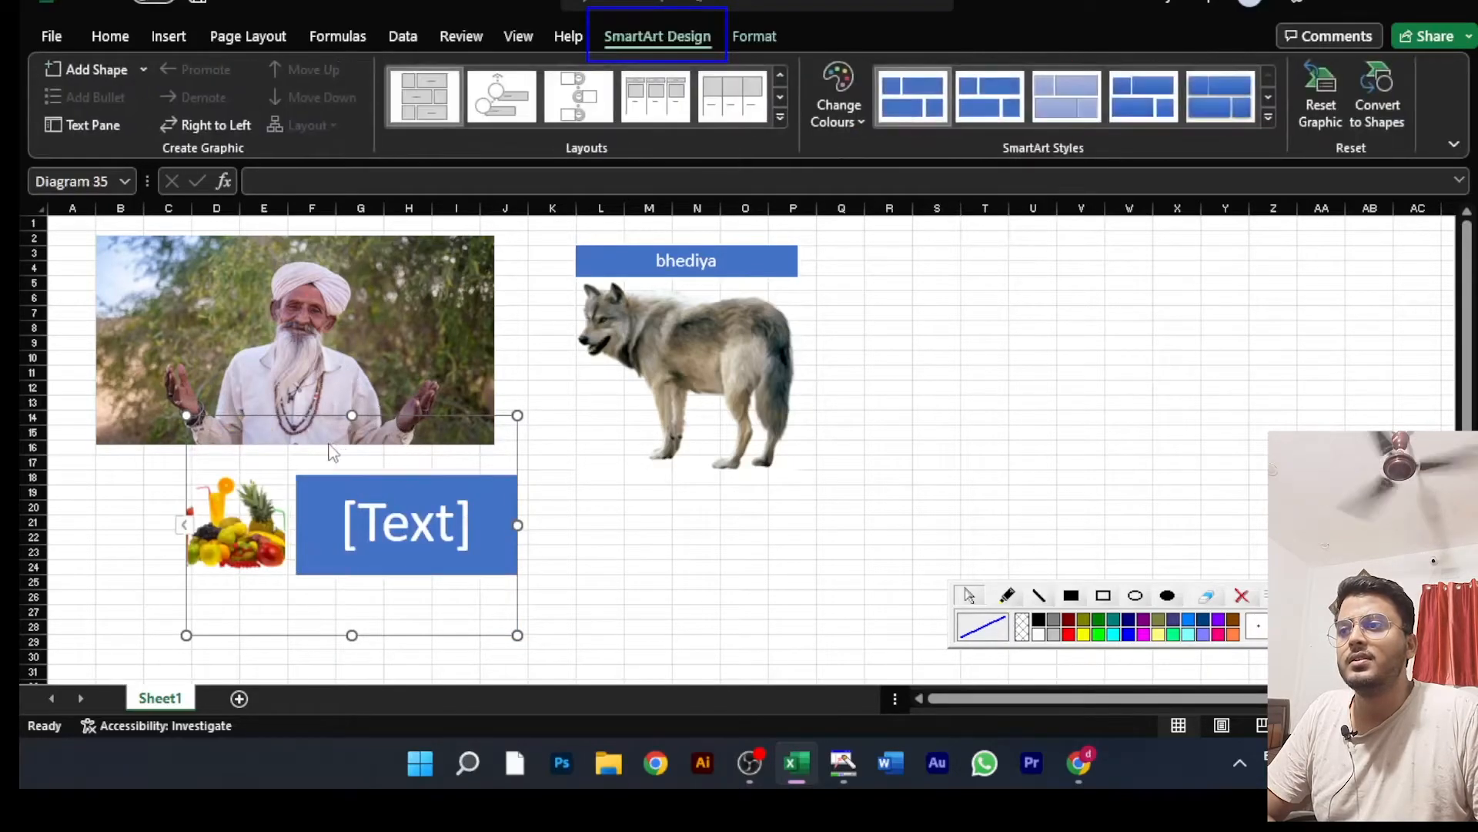
{"action": "left_click", "coordinate": [217, 533]}
{"action": "left_click_drag", "start_coordinate": [181, 608], "coordinate": [911, 429]}
{"action": "left_click", "coordinate": [1089, 368]}
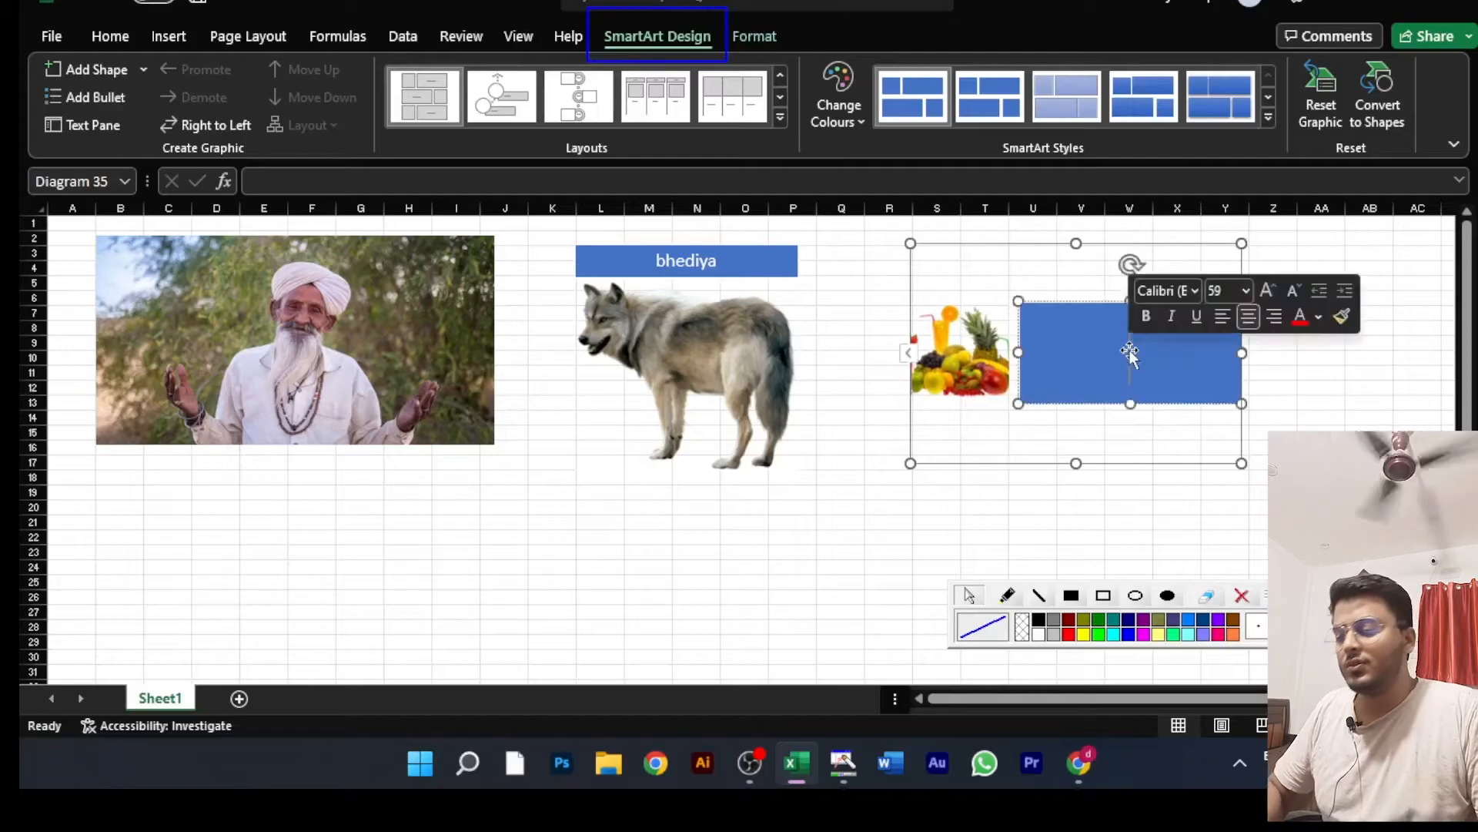
{"action": "type", "text": "fruits"}
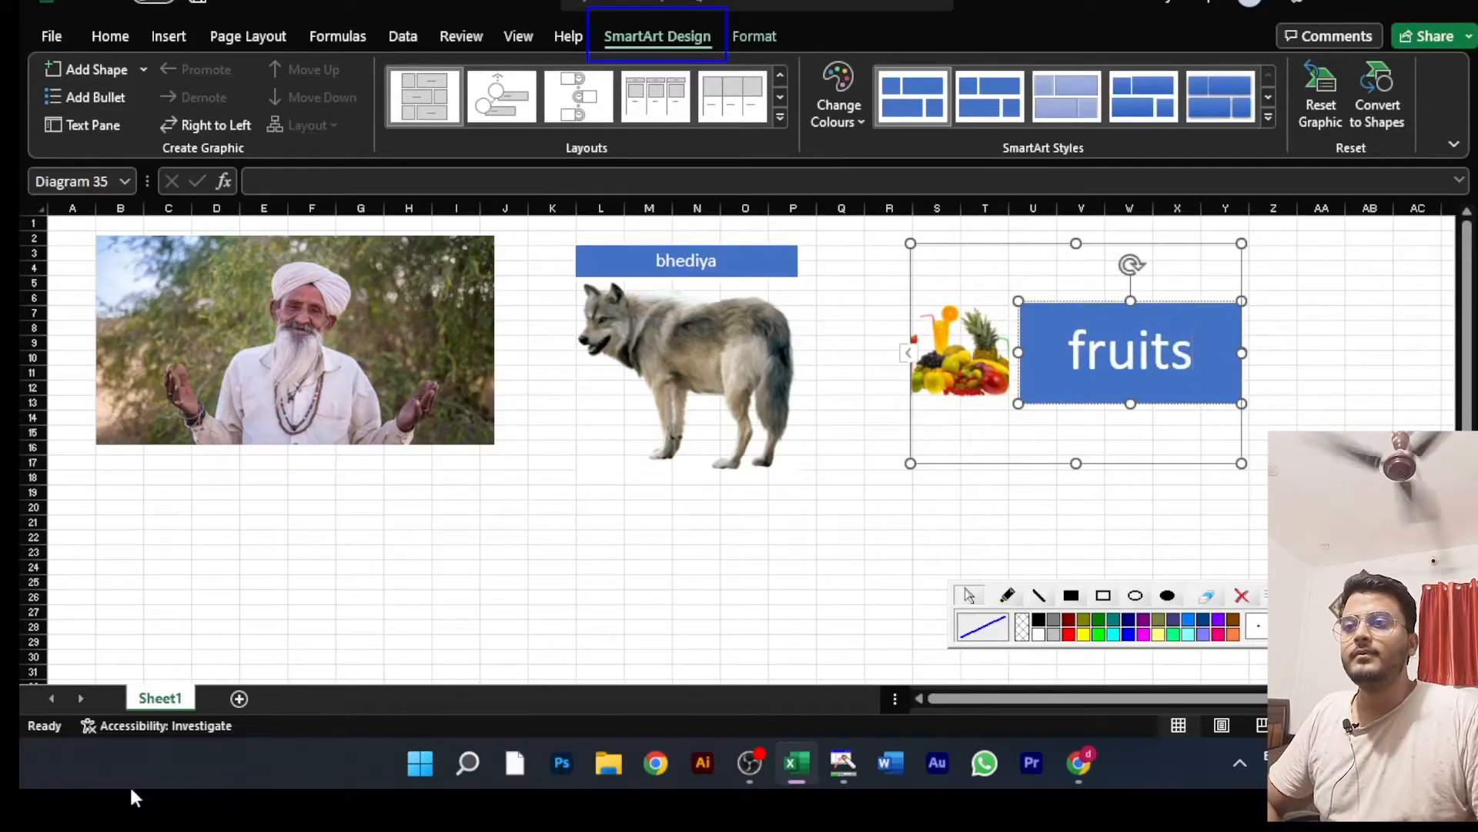
Step: View the Alt Text pane for the man's picture, then close it
{"action": "left_click", "coordinate": [657, 579]}
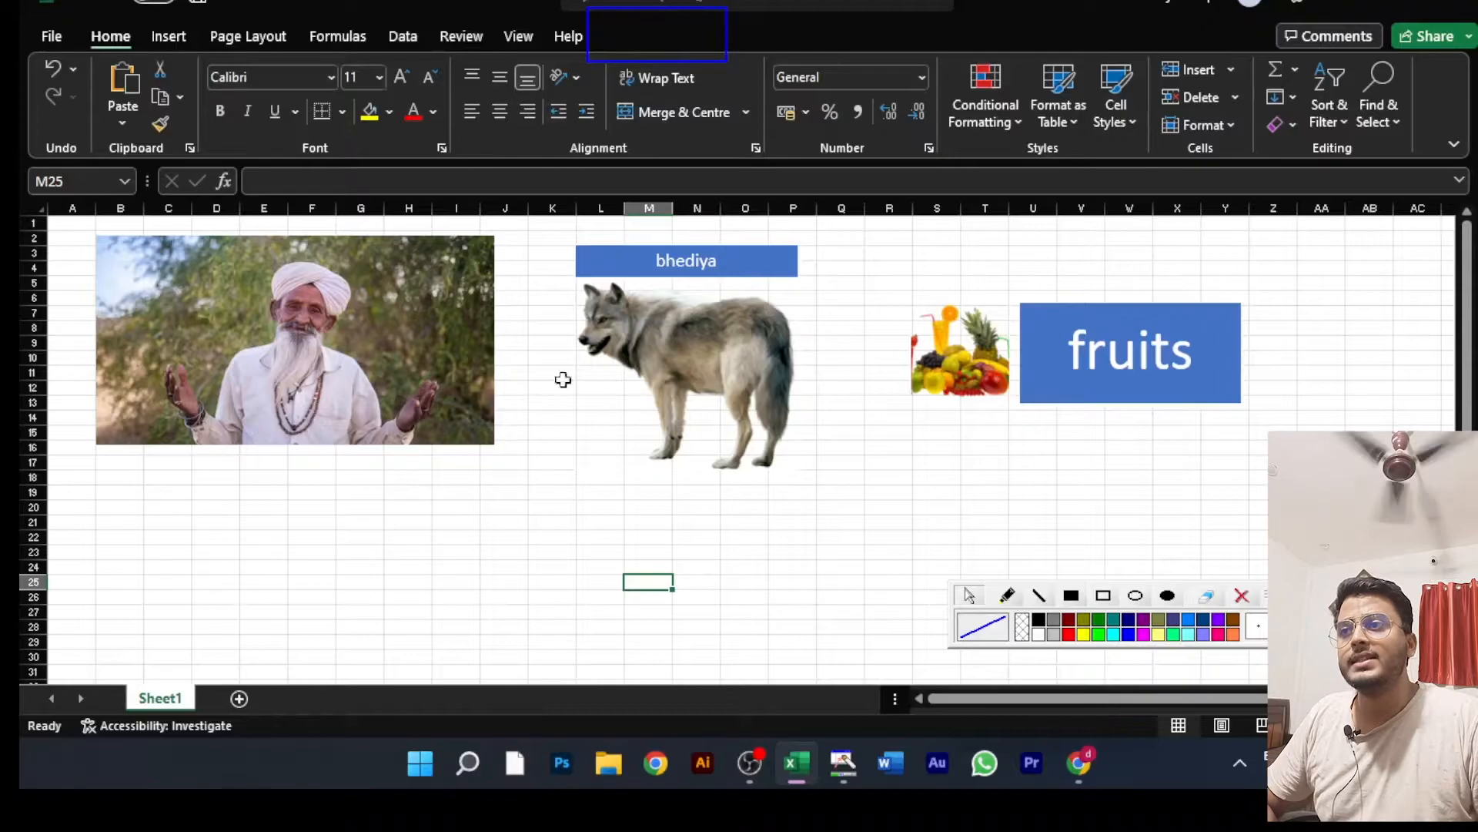
{"action": "left_click", "coordinate": [417, 378]}
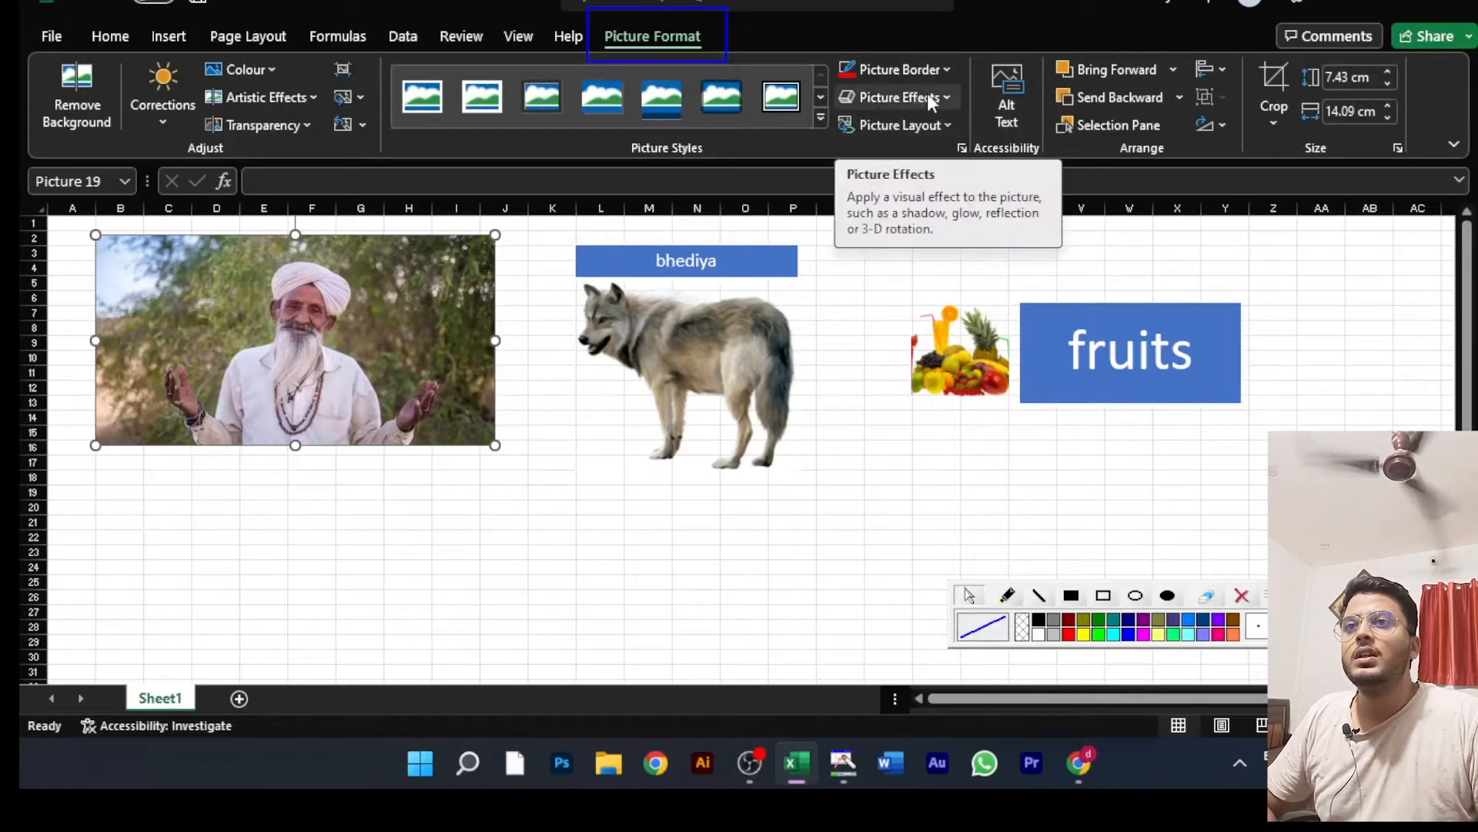
{"action": "left_click", "coordinate": [1006, 97]}
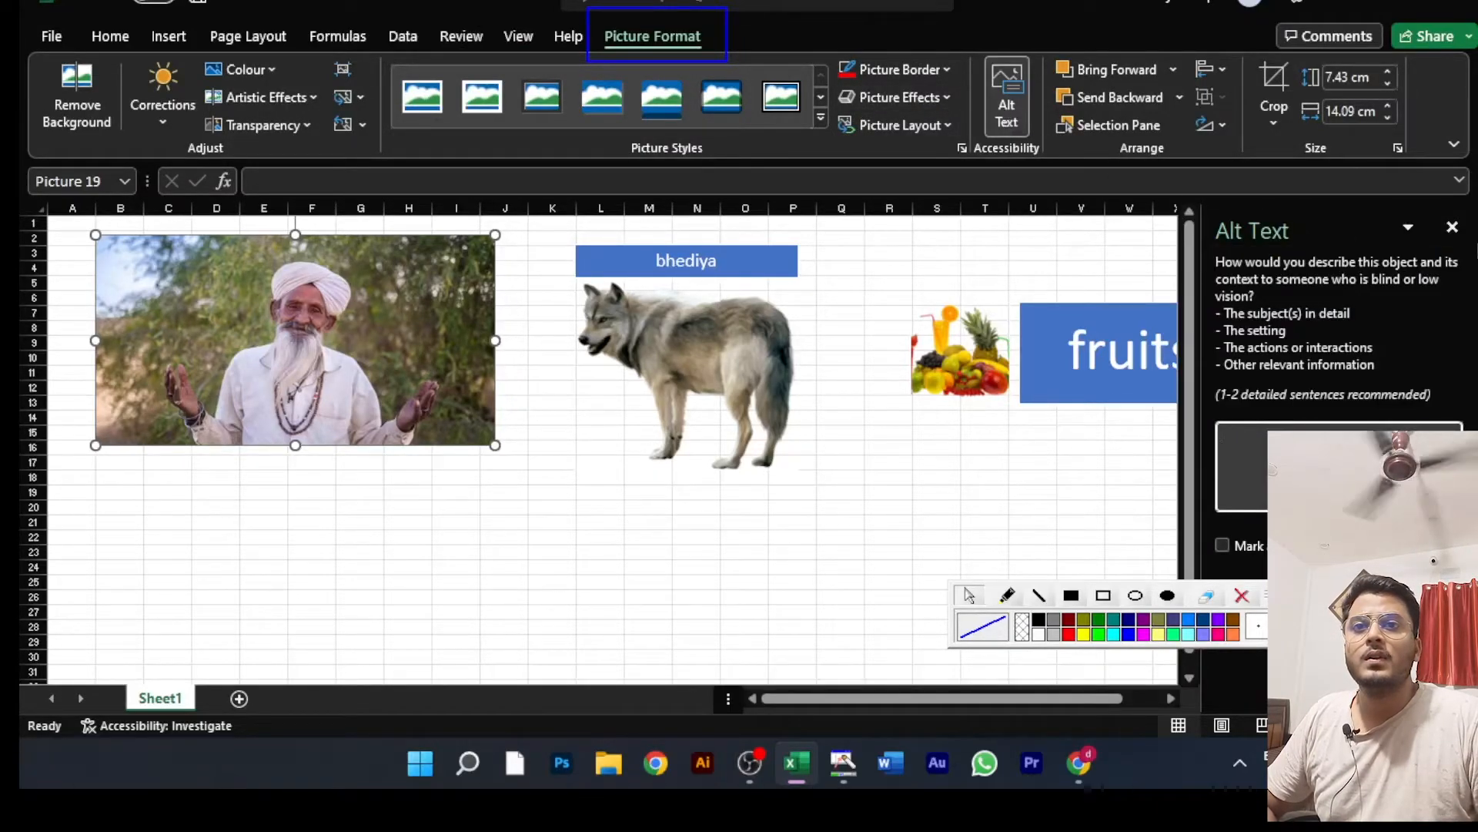
{"action": "left_click", "coordinate": [1453, 225]}
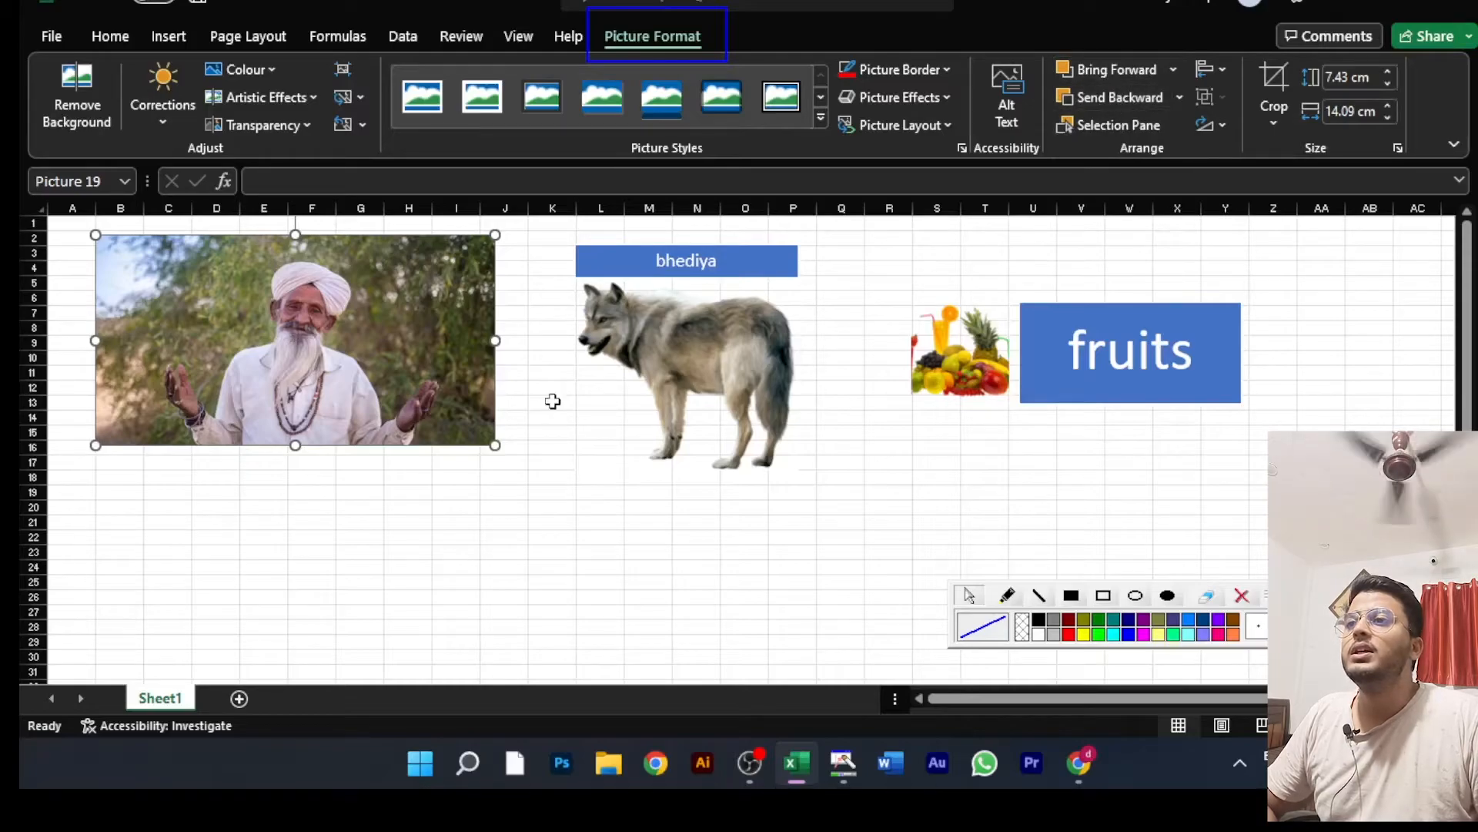
Step: Try Reset Picture on the wolf image inside its captioned diagram
{"action": "left_click", "coordinate": [682, 373]}
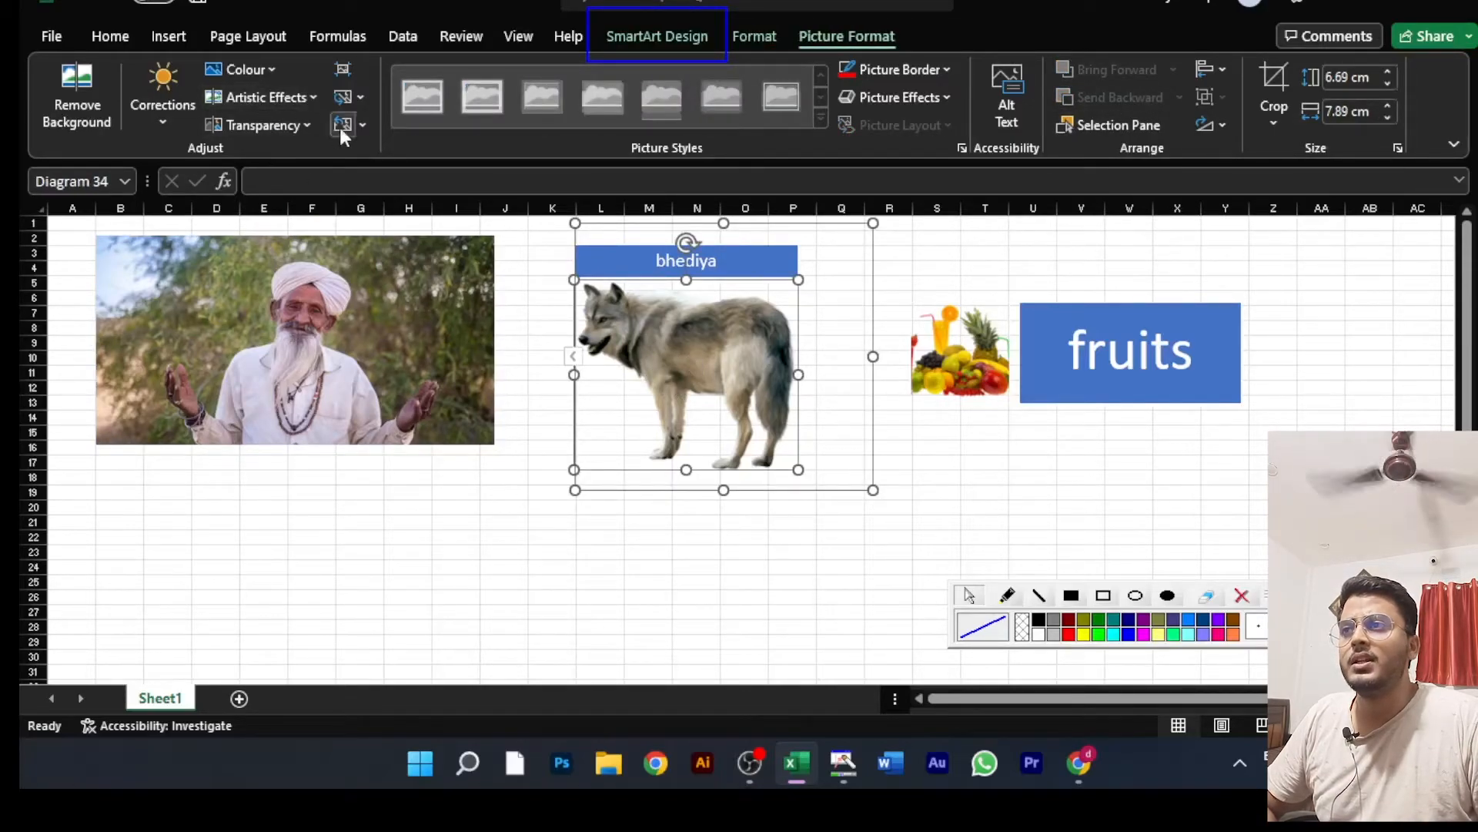
{"action": "left_click", "coordinate": [364, 125]}
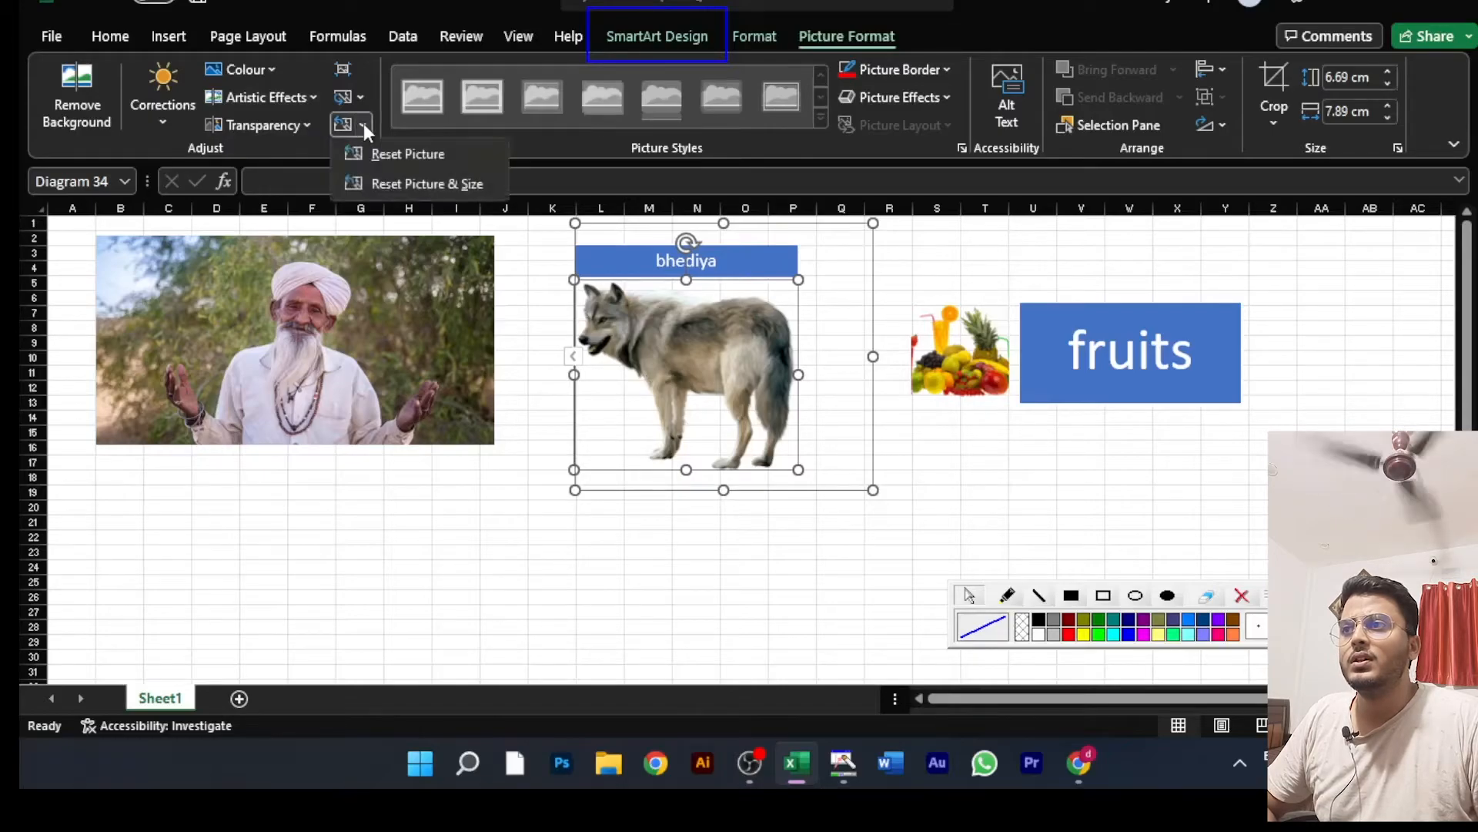
{"action": "left_click", "coordinate": [393, 158]}
{"action": "left_click", "coordinate": [649, 506]}
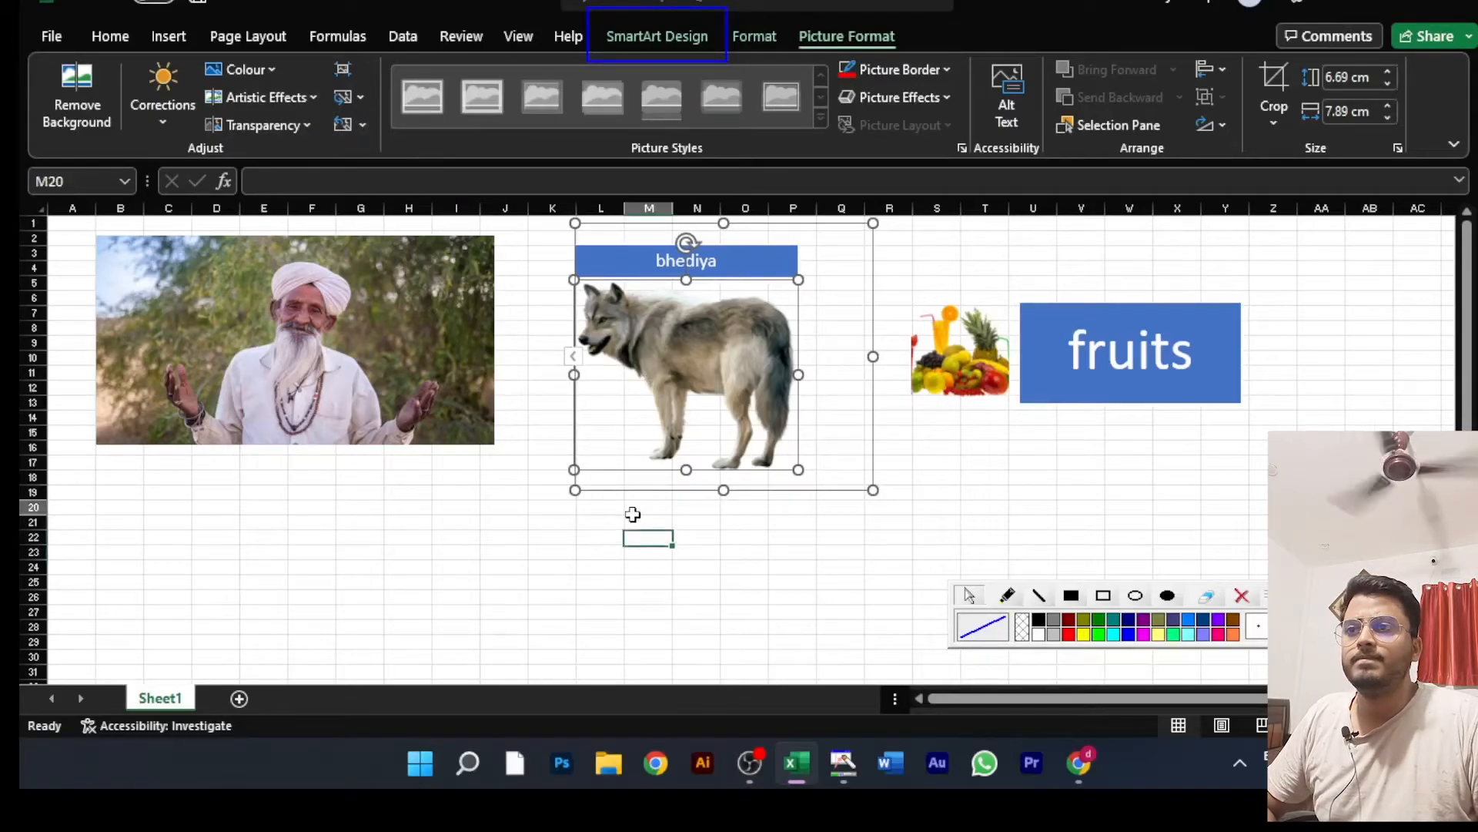
{"action": "left_click", "coordinate": [650, 385]}
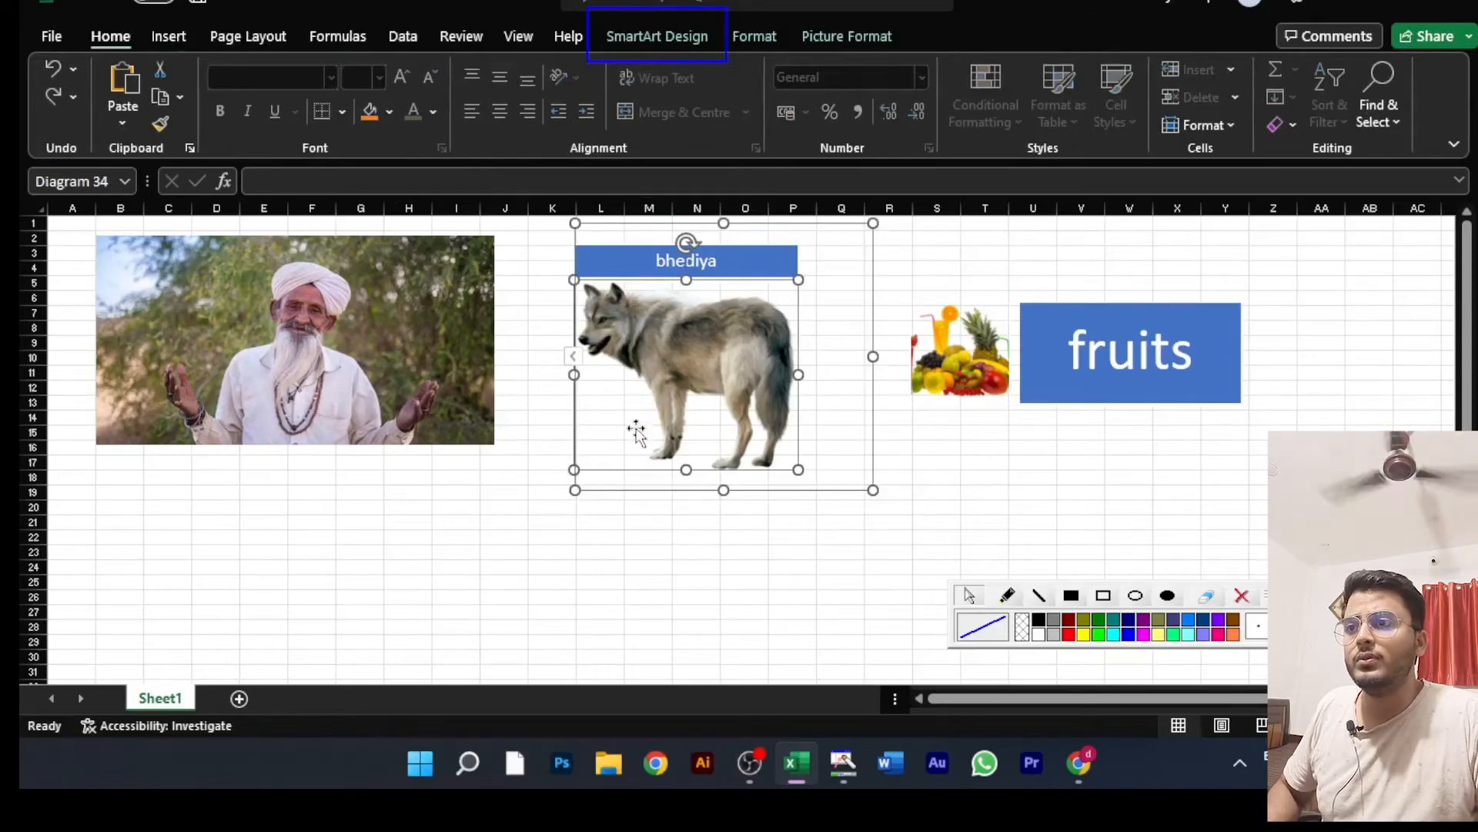
Step: Undo the picture layouts on the fruit and wolf so that both are plain pictures again
{"action": "left_click", "coordinate": [553, 549]}
{"action": "key", "text": "ctrl+z"}
{"action": "key", "text": "ctrl+z"}
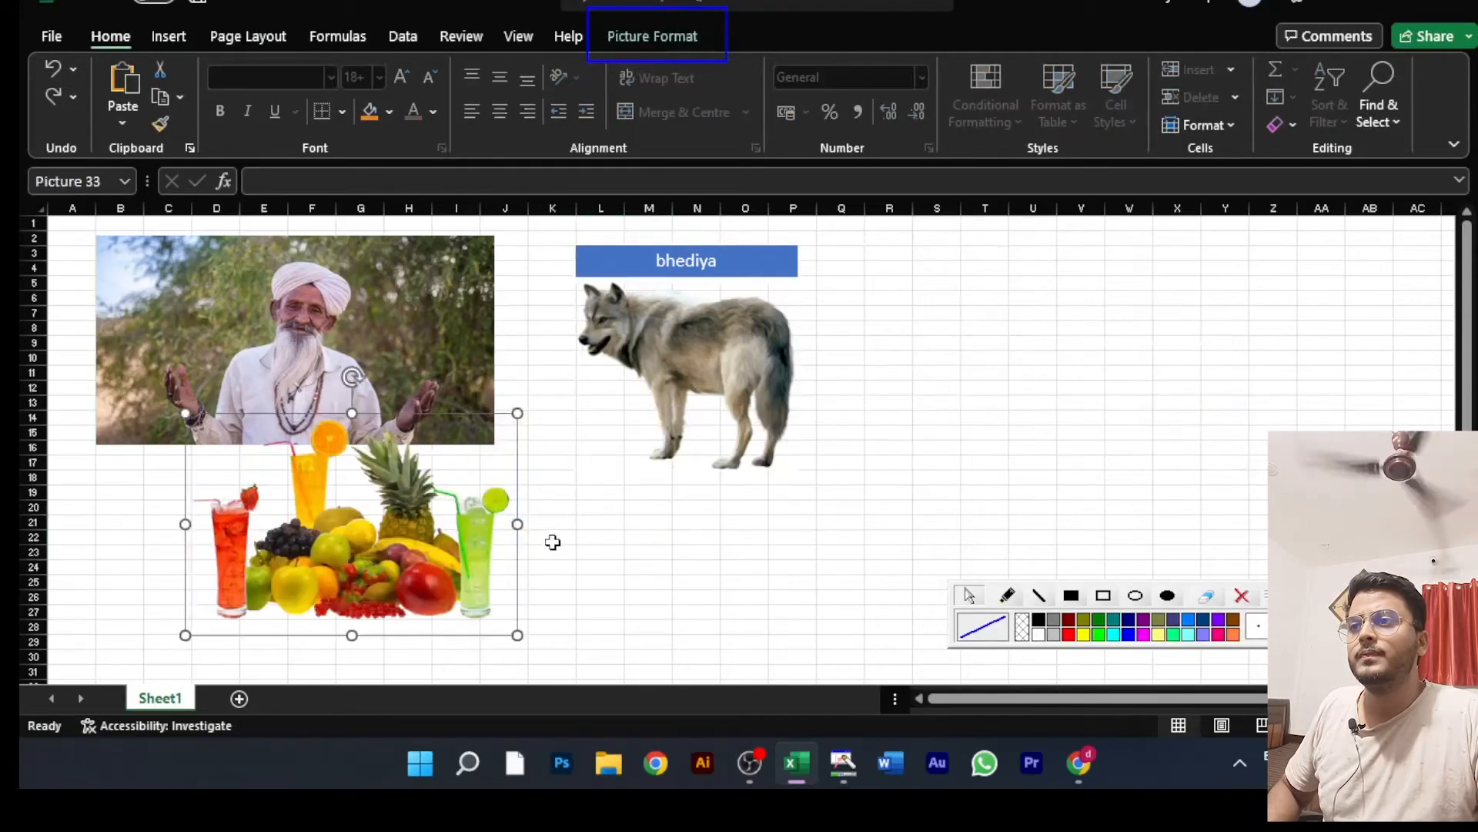
{"action": "key", "text": "ctrl+z"}
{"action": "key", "text": "ctrl+z"}
{"action": "key", "text": "ctrl+z"}
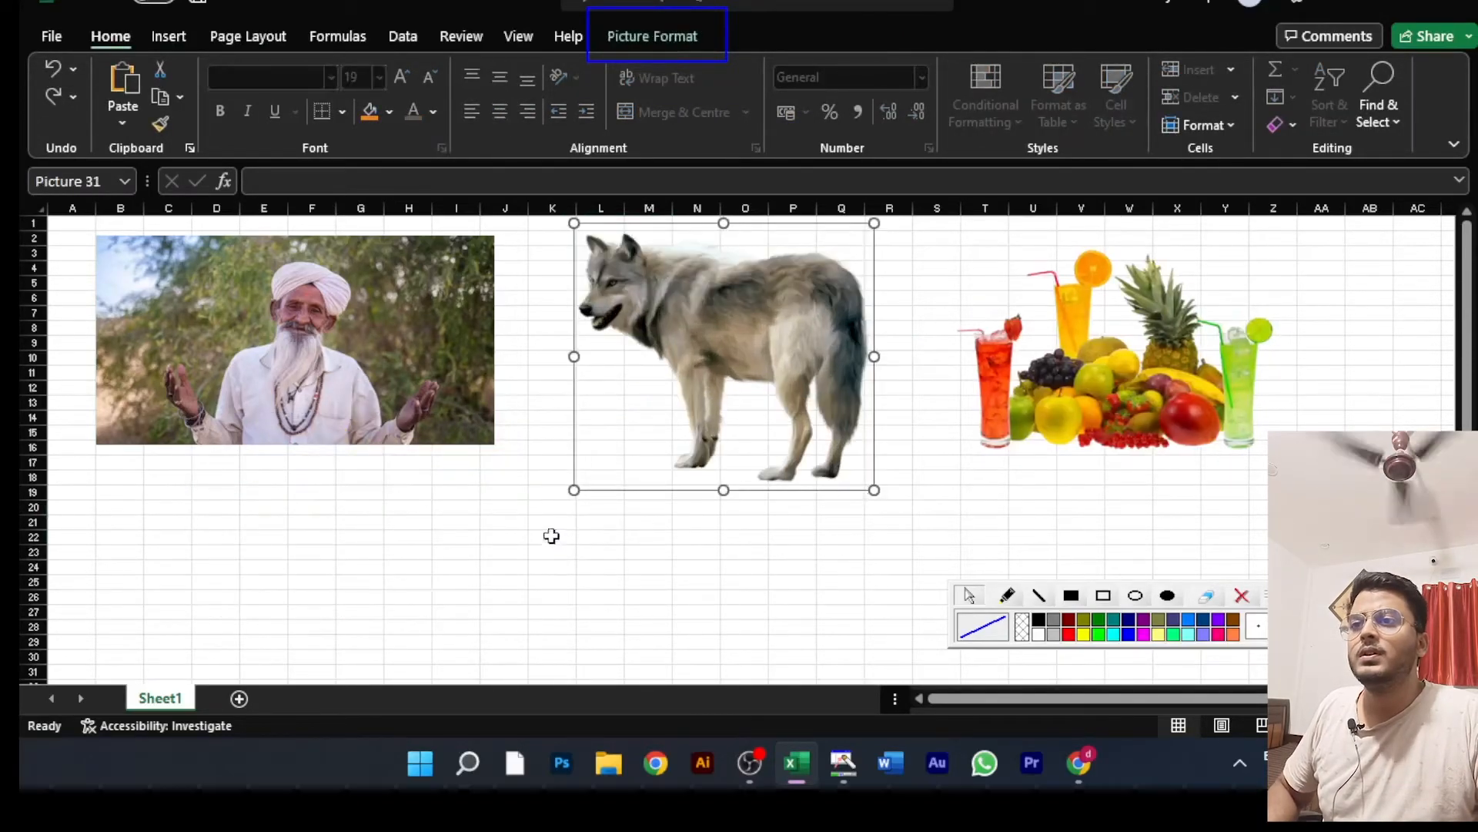
{"action": "left_click", "coordinate": [509, 569]}
Step: Shift the wolf slightly down and left, and reposition the man's picture directly beside the wolf's head without overlapping it
{"action": "left_click", "coordinate": [652, 420]}
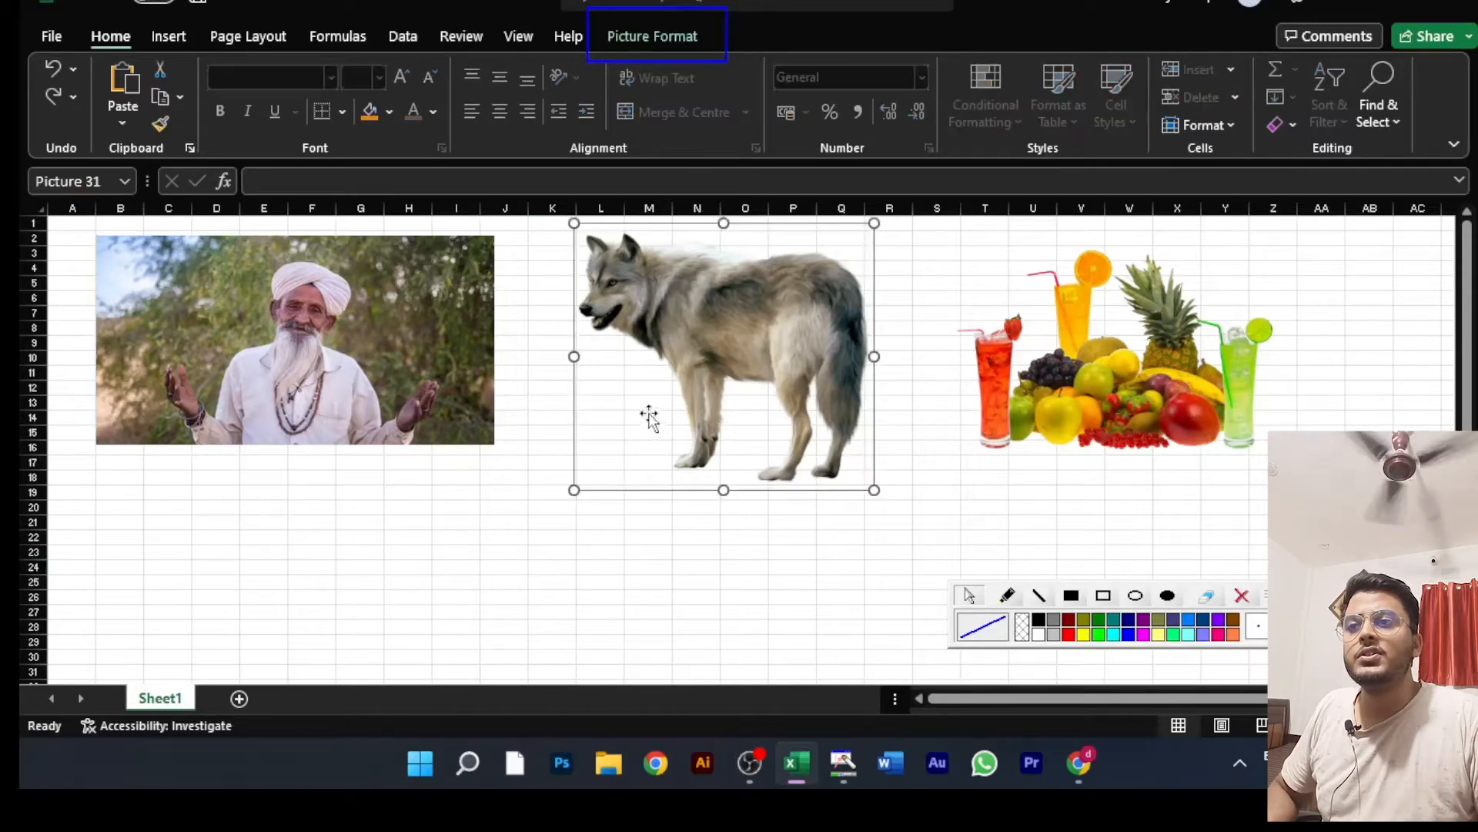
{"action": "left_click_drag", "start_coordinate": [759, 354], "coordinate": [705, 335]}
{"action": "left_click_drag", "start_coordinate": [267, 343], "coordinate": [310, 395]}
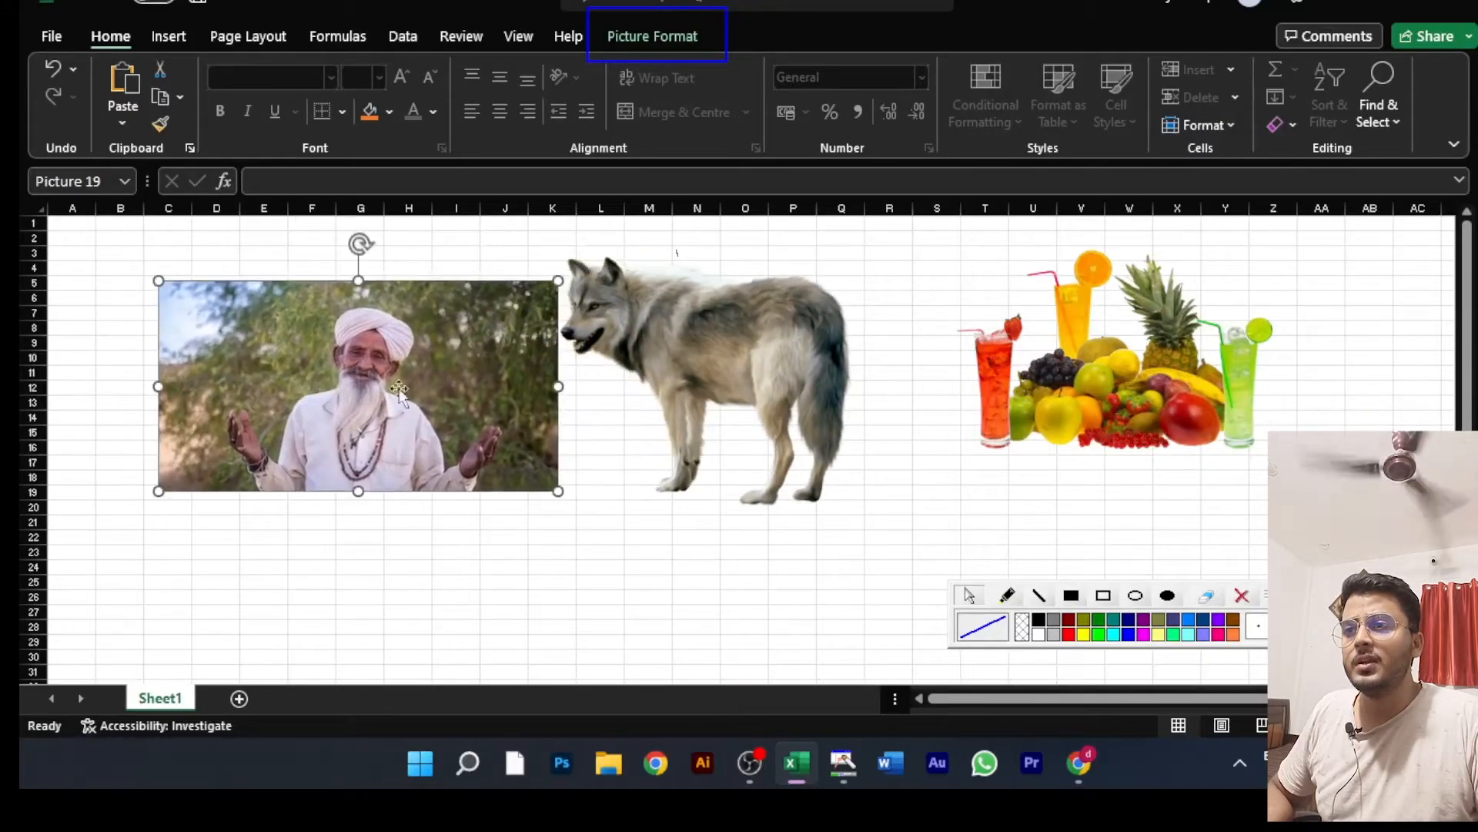
{"action": "left_click", "coordinate": [752, 329]}
{"action": "mouse_move", "coordinate": [455, 362]}
{"action": "left_mouse_down"}
{"action": "mouse_move", "coordinate": [582, 344]}
{"action": "mouse_move", "coordinate": [466, 362]}
{"action": "left_mouse_up"}
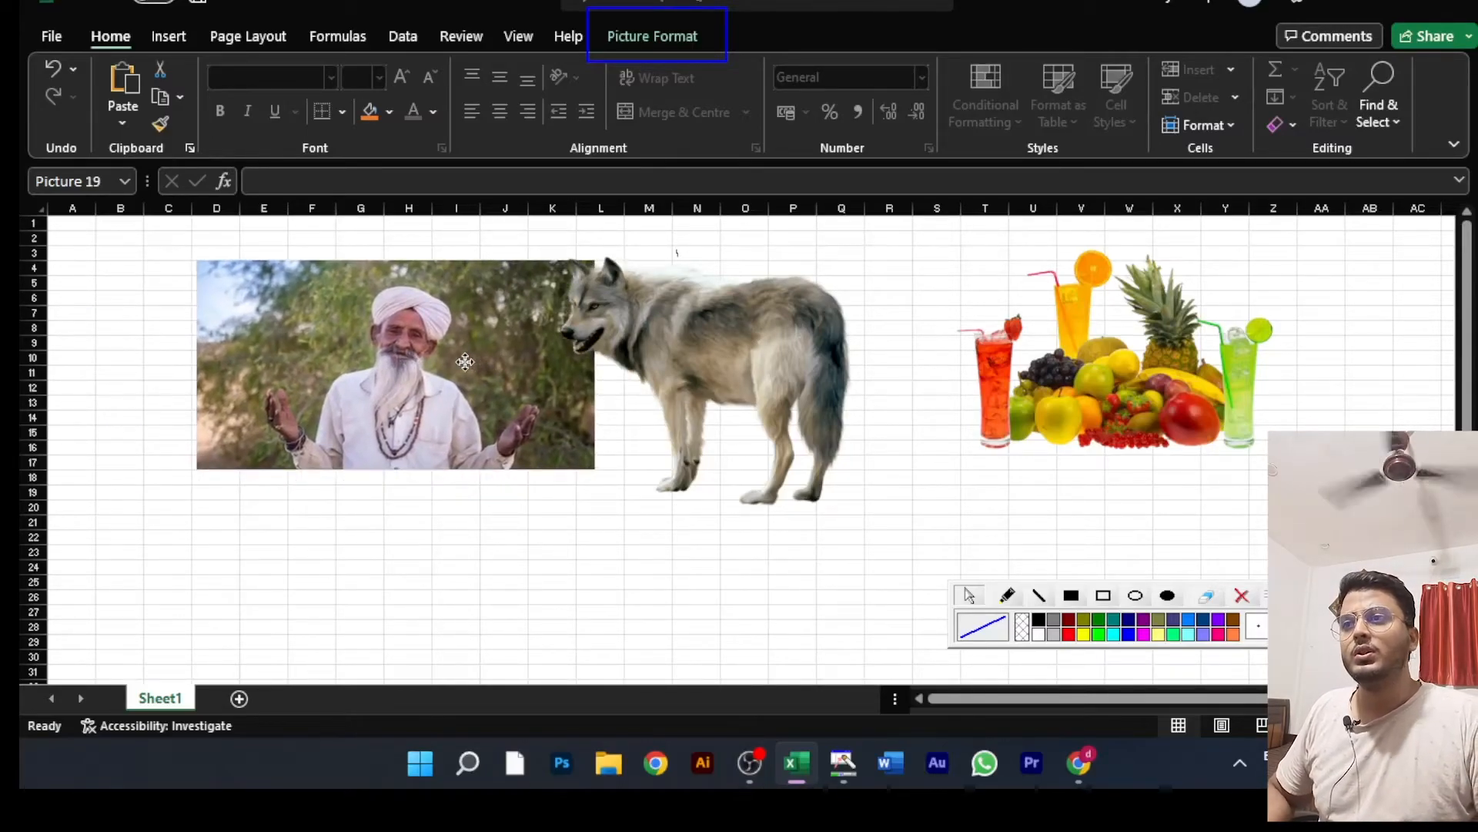
{"action": "left_click_drag", "start_coordinate": [465, 362], "coordinate": [418, 358]}
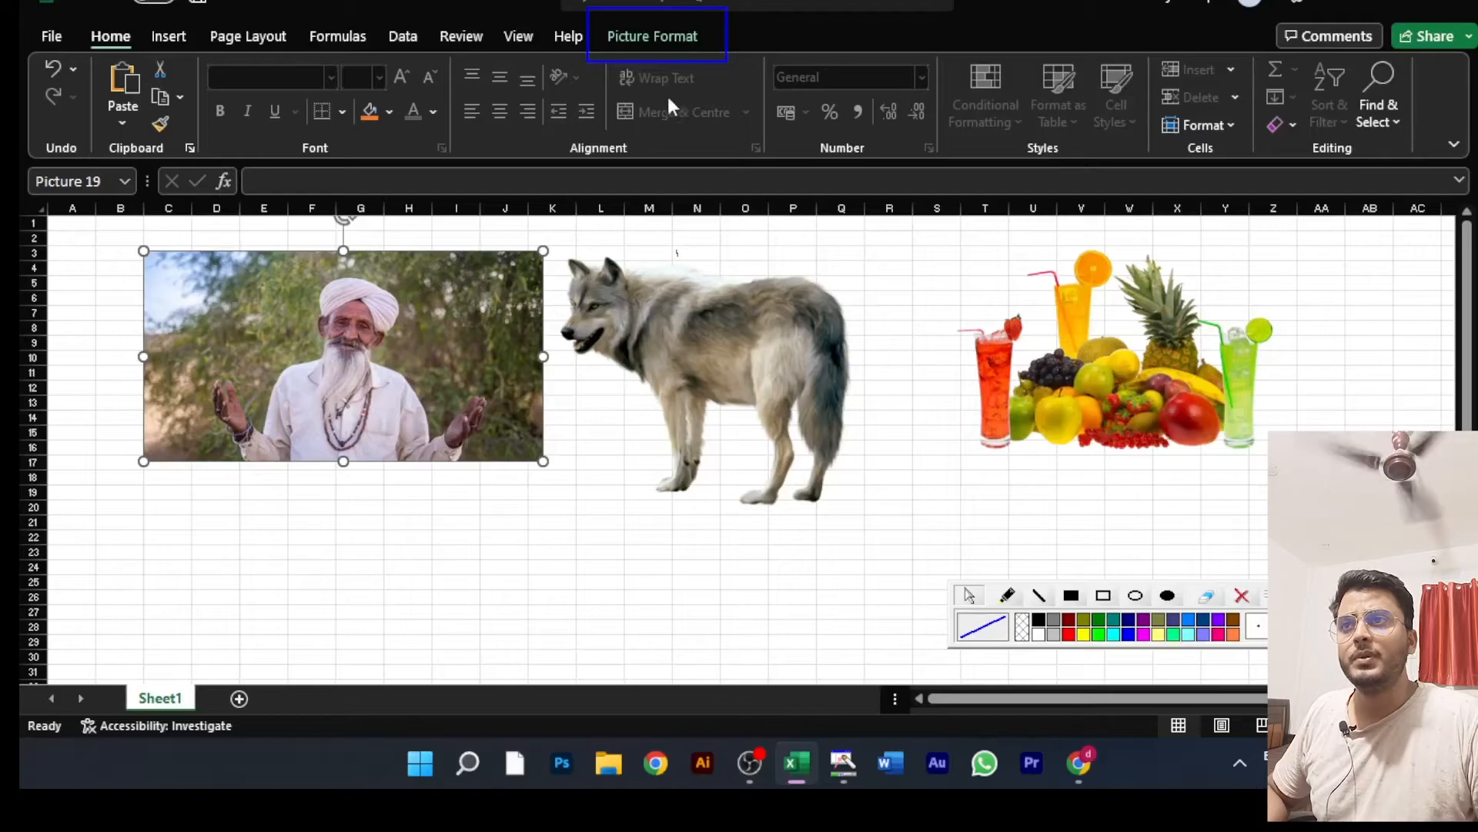
Step: Bring the man's picture to the front and move it over the wolf's head
{"action": "left_click", "coordinate": [677, 33]}
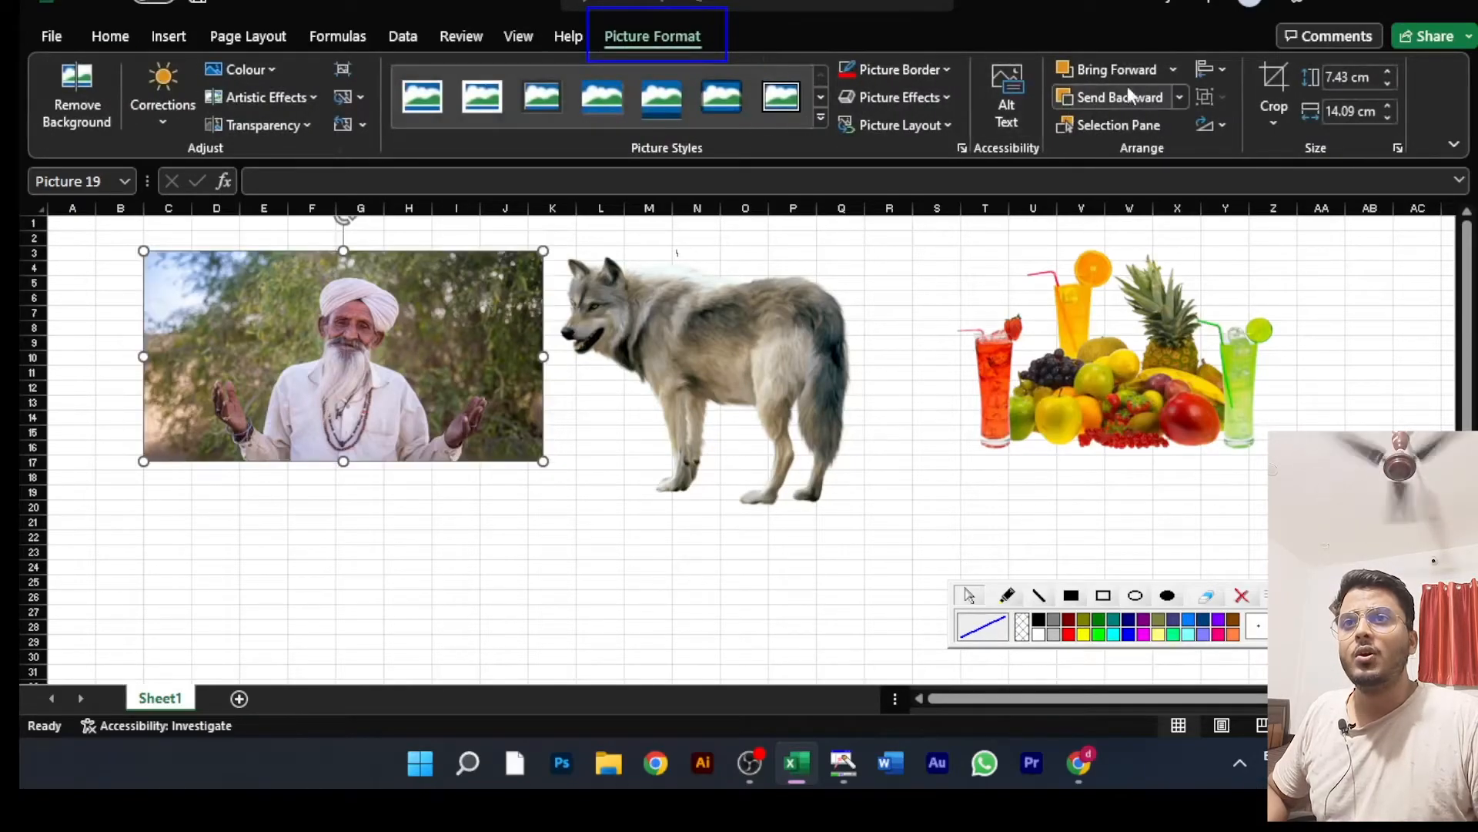
{"action": "left_click", "coordinate": [1168, 71]}
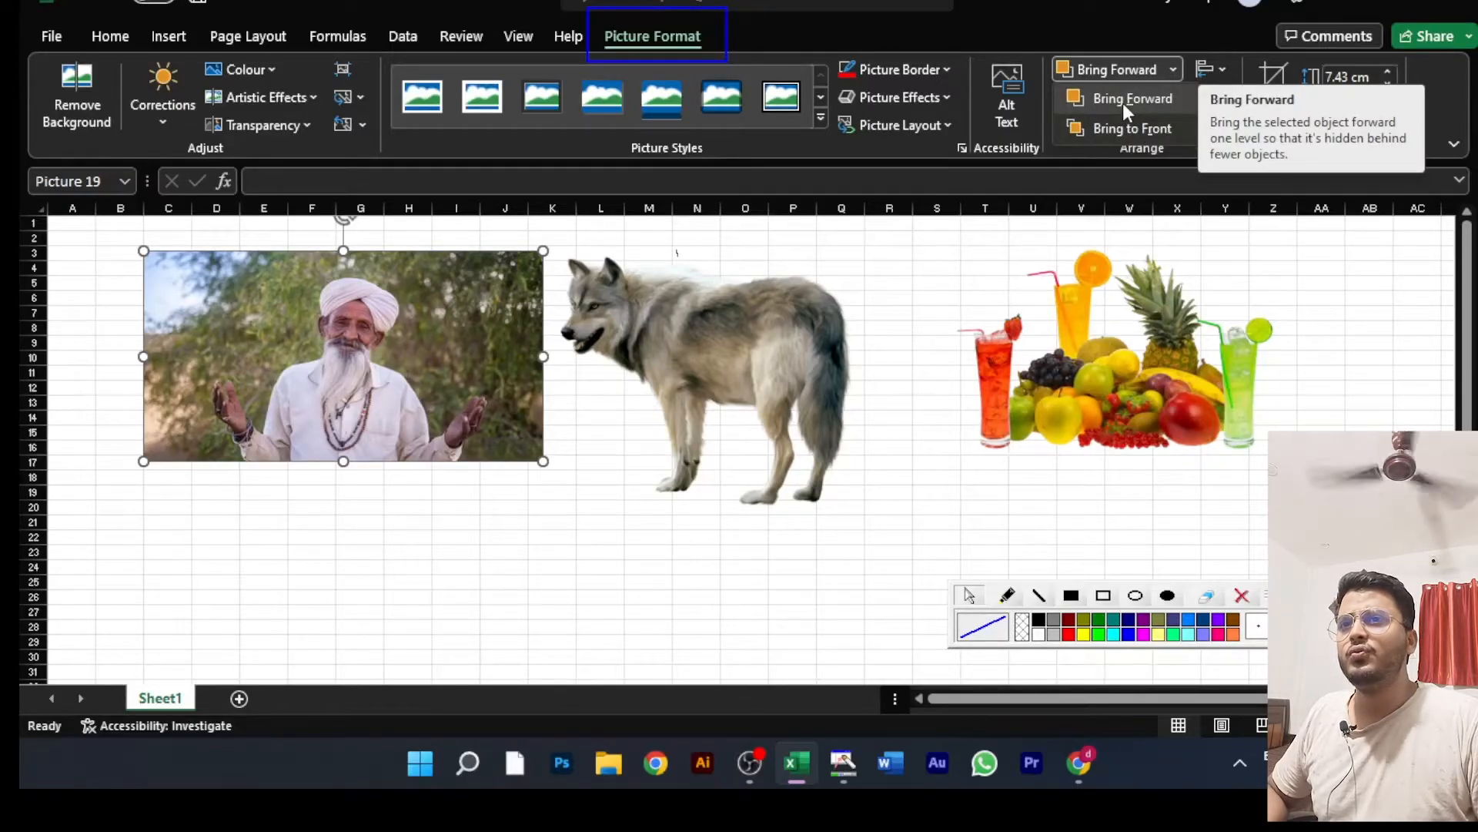
{"action": "left_click", "coordinate": [1133, 126]}
{"action": "left_click_drag", "start_coordinate": [381, 354], "coordinate": [494, 372]}
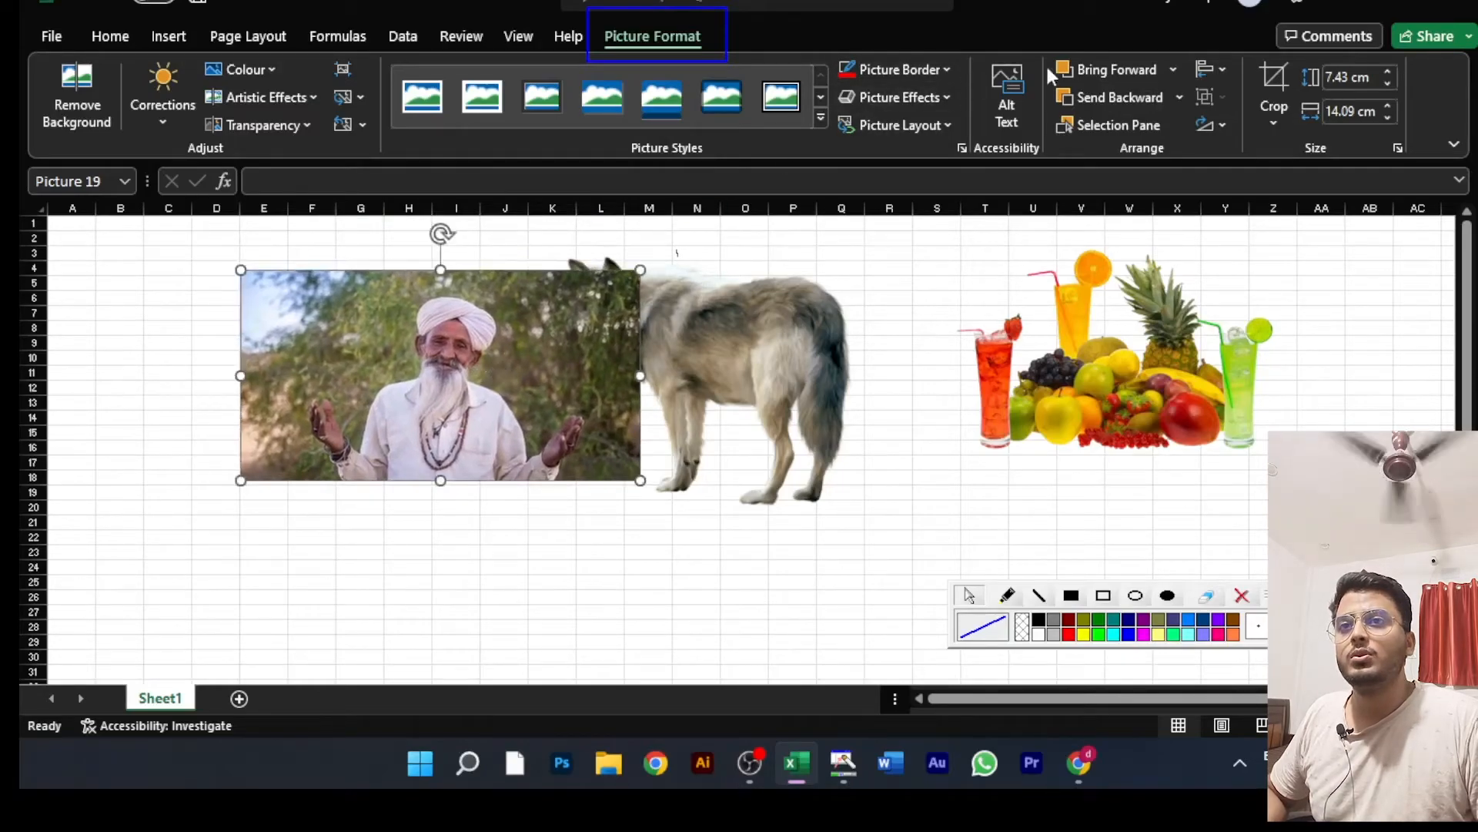
Step: Send the man's picture to the back and move it slightly left so it only just meets the wolf
{"action": "left_click", "coordinate": [1179, 97]}
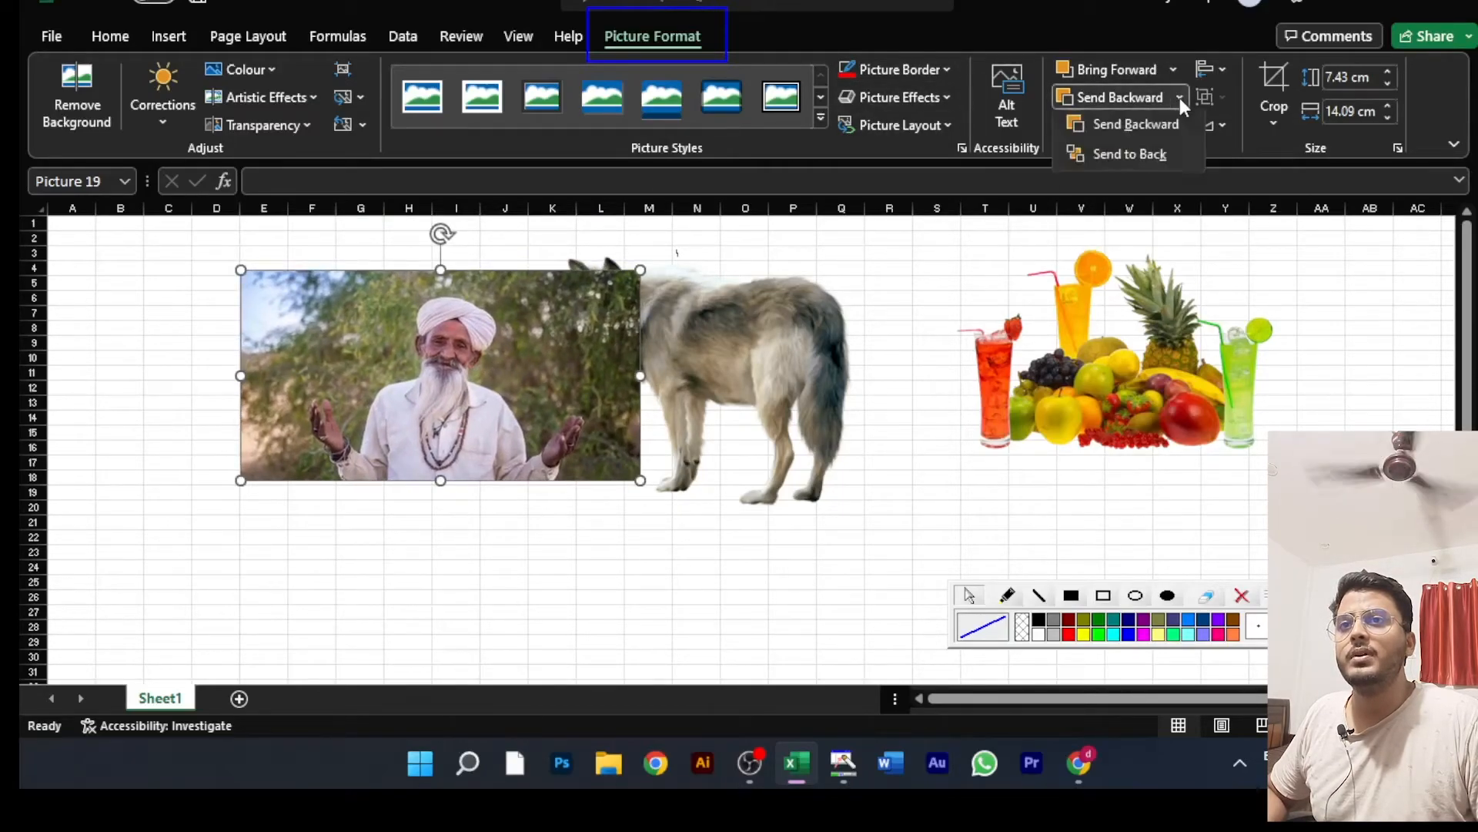
{"action": "left_click", "coordinate": [1149, 154]}
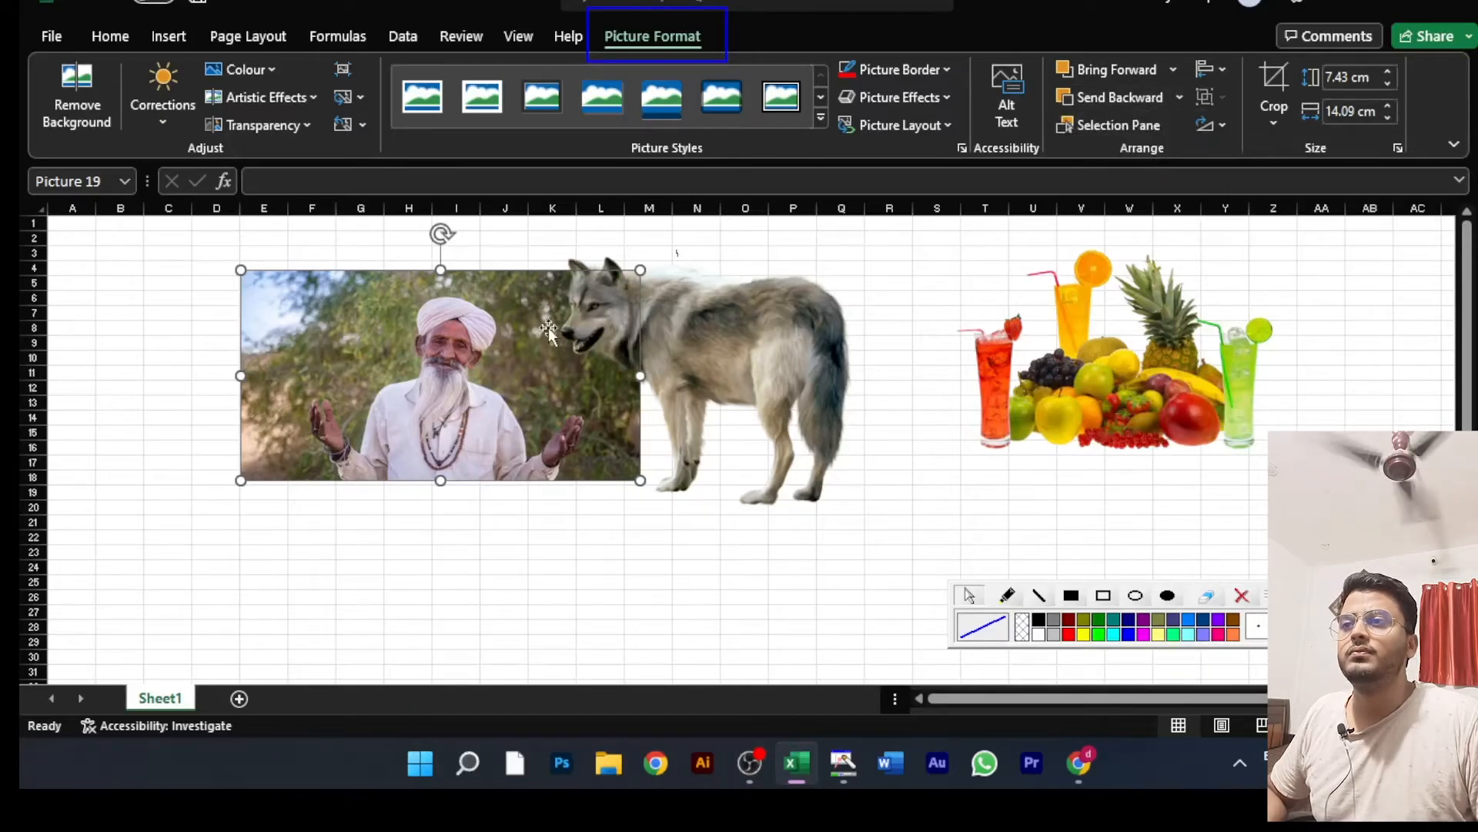
{"action": "left_click_drag", "start_coordinate": [494, 362], "coordinate": [461, 334]}
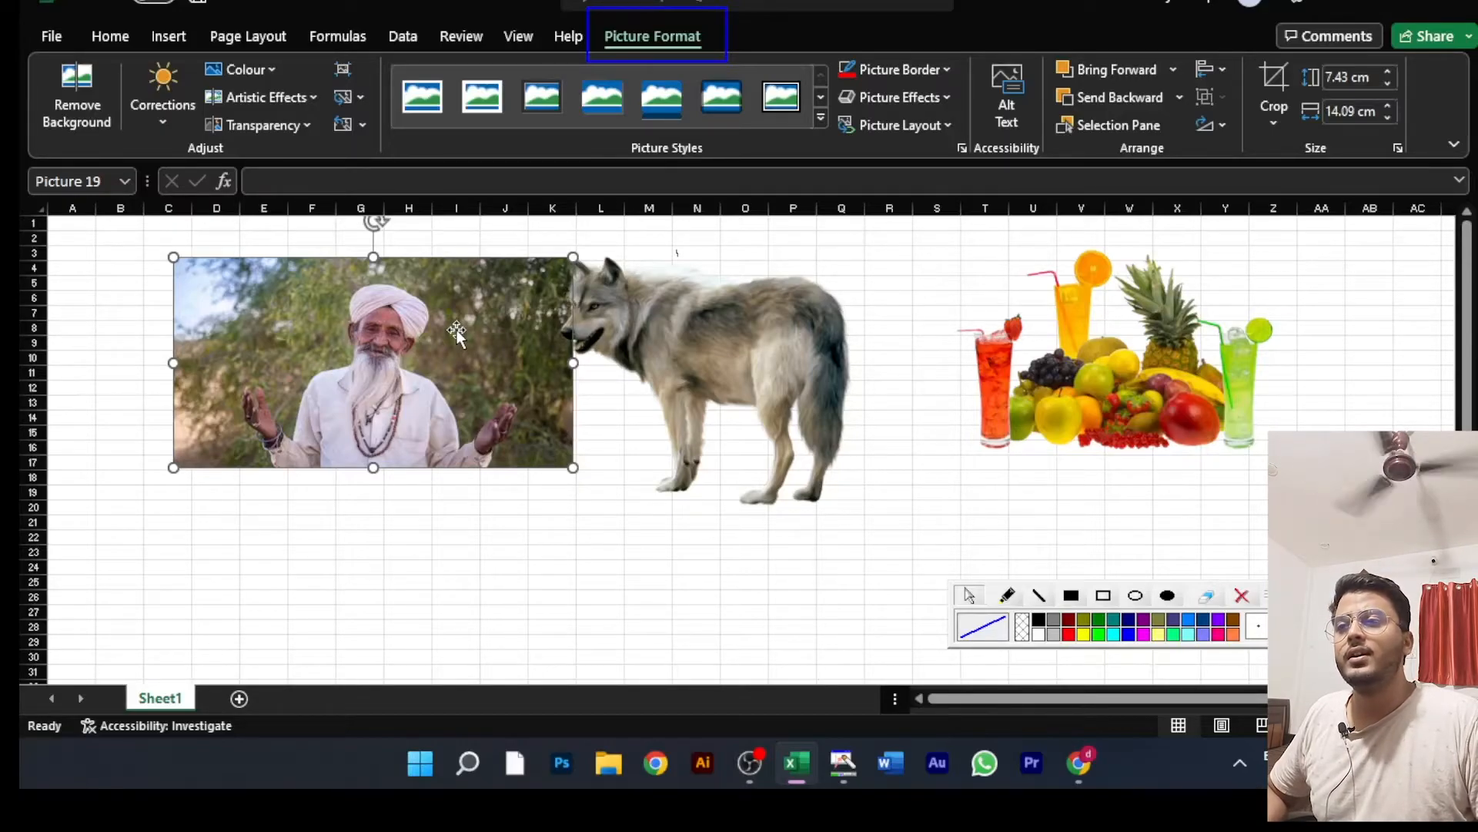
Step: Overlap the three pictures, with the wolf over the man's picture and the fruit over the wolf's hind part
{"action": "mouse_move", "coordinate": [728, 317]}
{"action": "left_mouse_down"}
{"action": "mouse_move", "coordinate": [815, 317]}
{"action": "mouse_move", "coordinate": [686, 311]}
{"action": "mouse_move", "coordinate": [754, 333]}
{"action": "mouse_move", "coordinate": [703, 310]}
{"action": "left_mouse_up"}
{"action": "left_click_drag", "start_coordinate": [1100, 351], "coordinate": [259, 552]}
{"action": "left_click_drag", "start_coordinate": [351, 544], "coordinate": [982, 333]}
{"action": "left_click_drag", "start_coordinate": [725, 348], "coordinate": [626, 347]}
{"action": "left_click_drag", "start_coordinate": [1031, 333], "coordinate": [780, 357]}
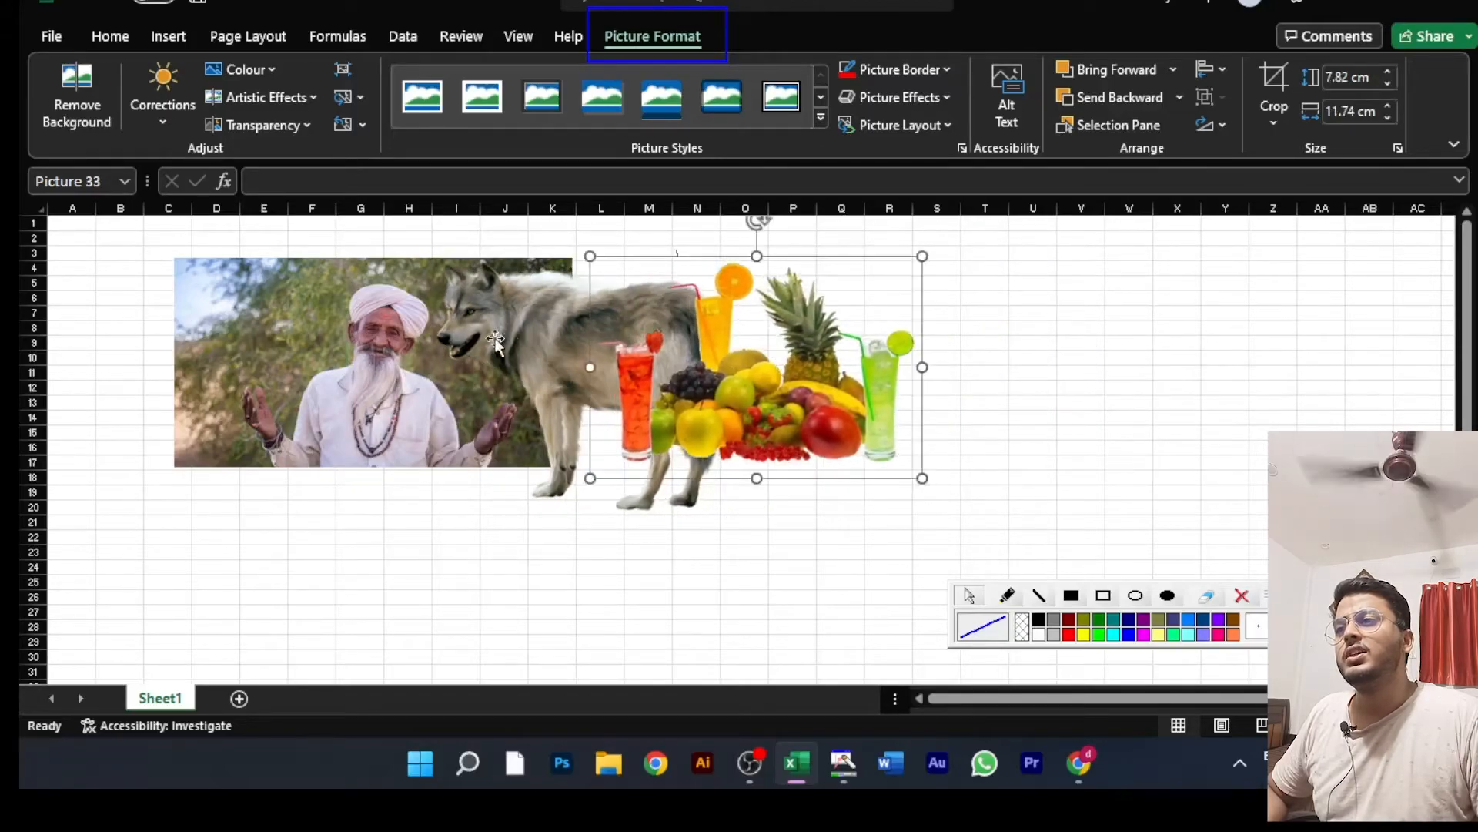
Step: Move the wolf further over the man's picture and delete the fruit picture
{"action": "left_click_drag", "start_coordinate": [560, 348], "coordinate": [504, 368]}
{"action": "left_click_drag", "start_coordinate": [800, 368], "coordinate": [760, 373]}
{"action": "key", "text": "Delete"}
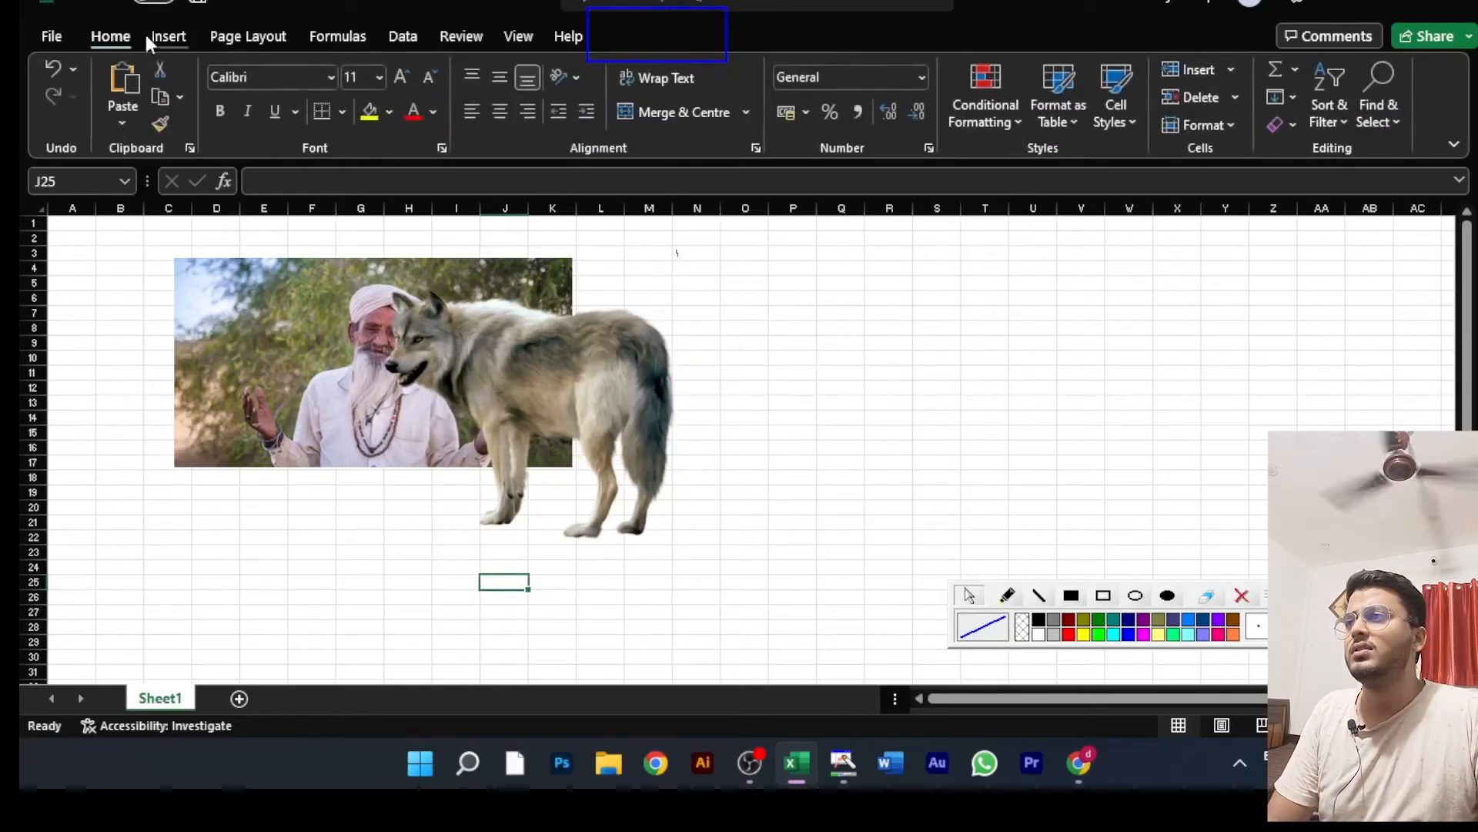
Step: Insert the ELEPHANT BABY picture from this device into the sheet
{"action": "left_click", "coordinate": [170, 36]}
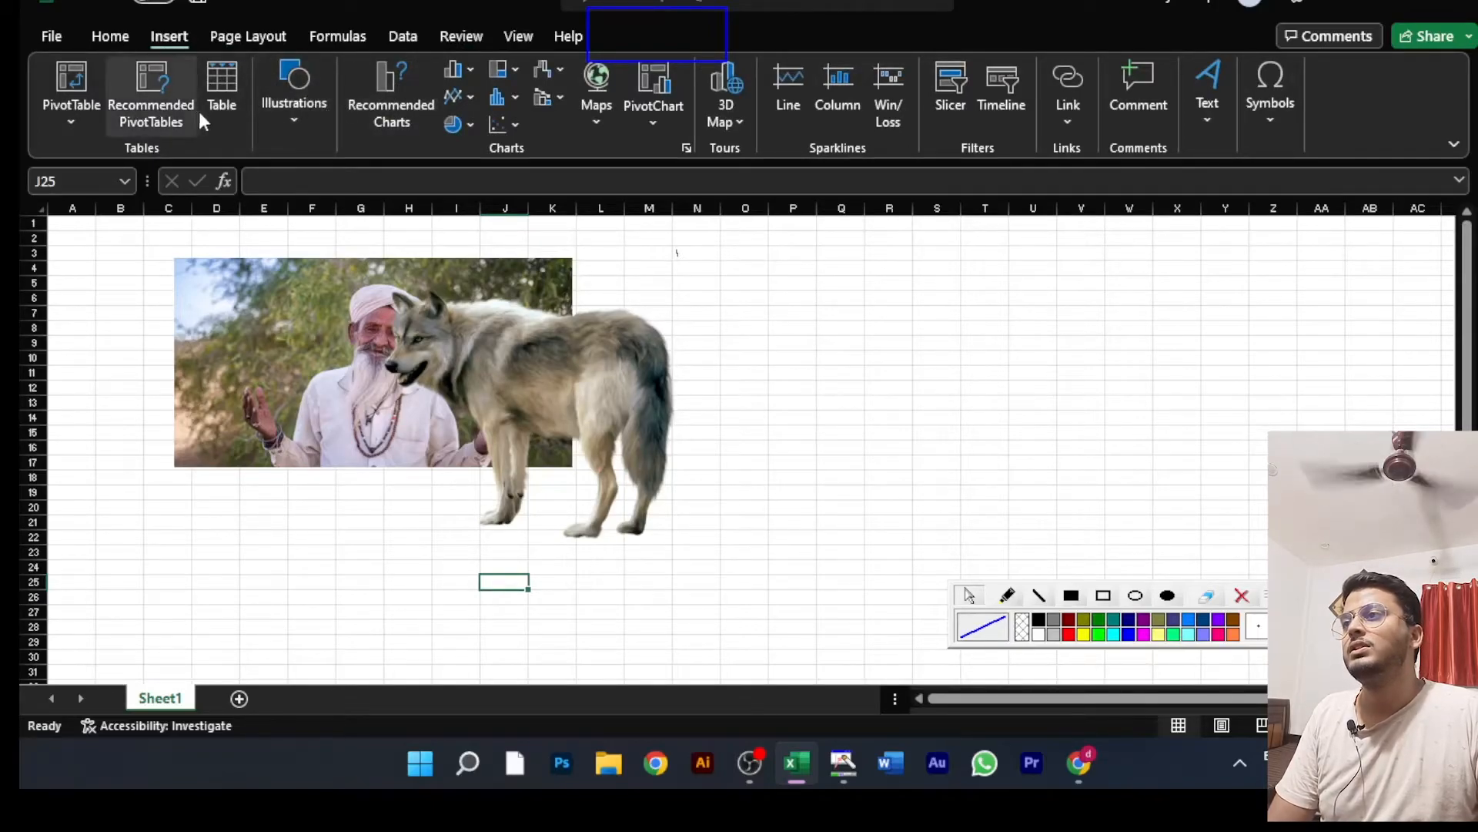
{"action": "left_click", "coordinate": [292, 109]}
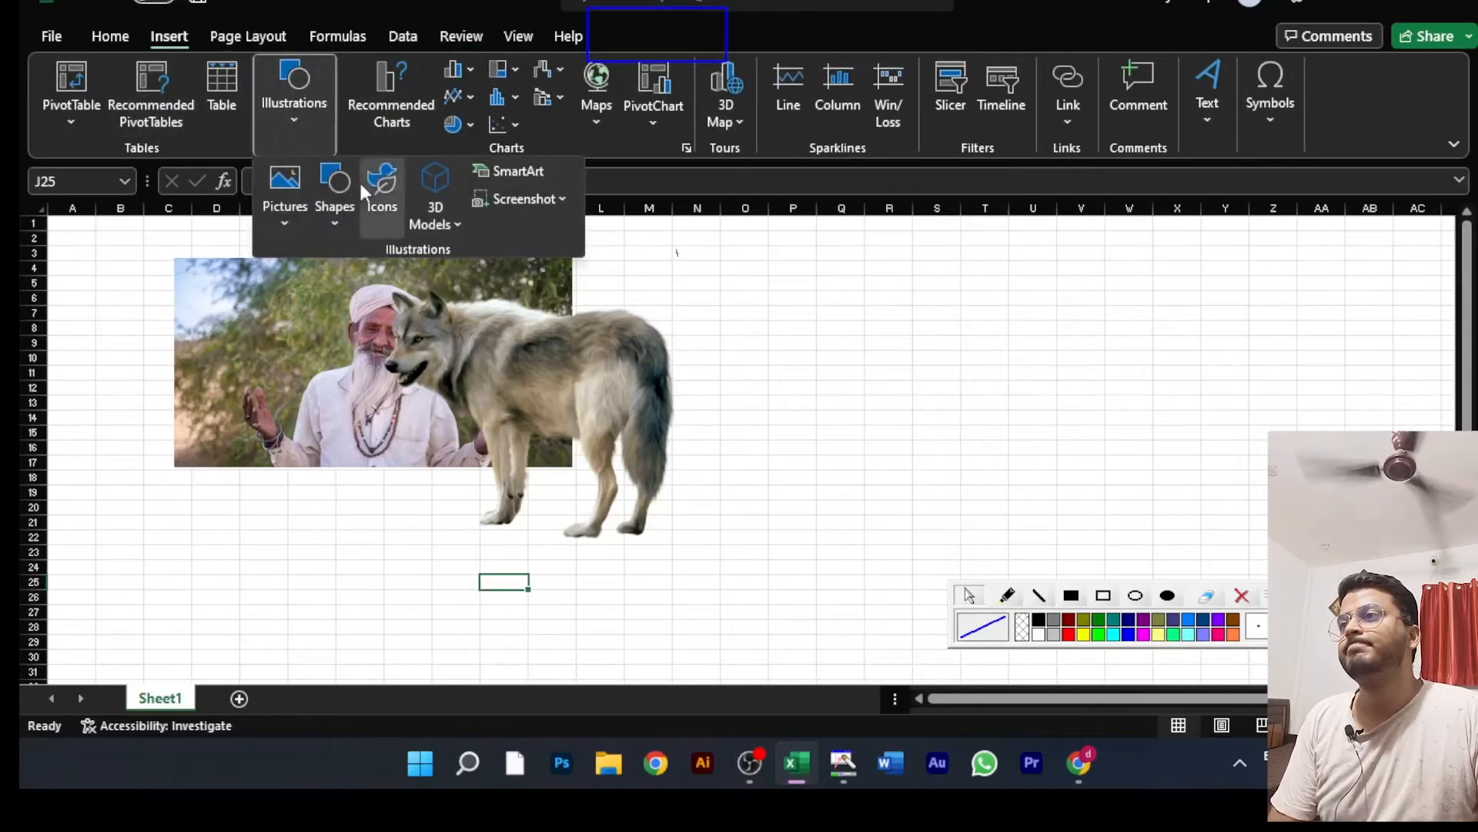
{"action": "left_click", "coordinate": [287, 188]}
{"action": "left_click", "coordinate": [331, 288]}
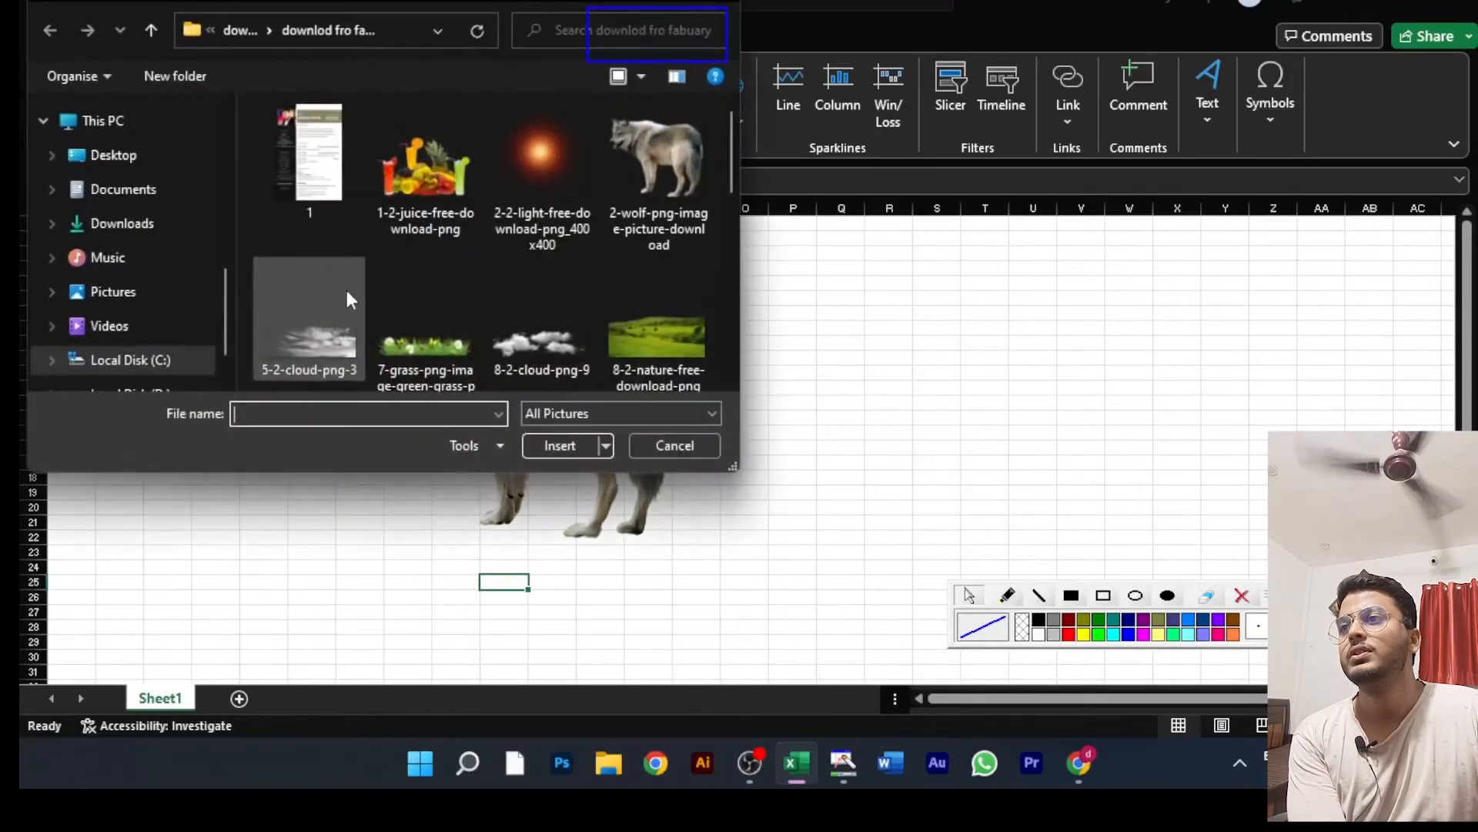
{"action": "scroll", "coordinate": [523, 254], "scroll_direction": "down", "scroll_amount": 3}
{"action": "scroll", "coordinate": [514, 238], "scroll_direction": "down", "scroll_amount": 3}
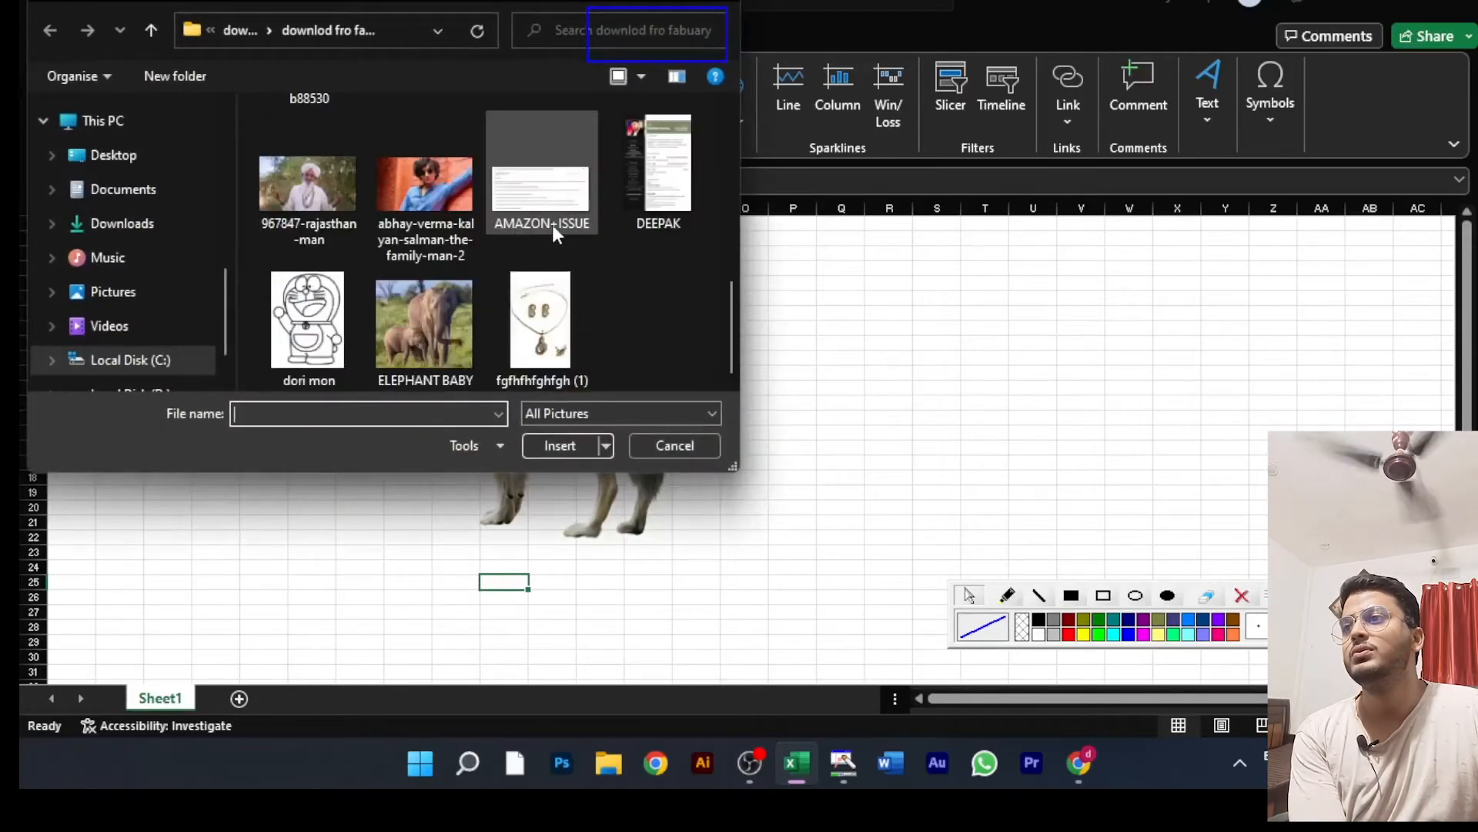
{"action": "left_click", "coordinate": [440, 304]}
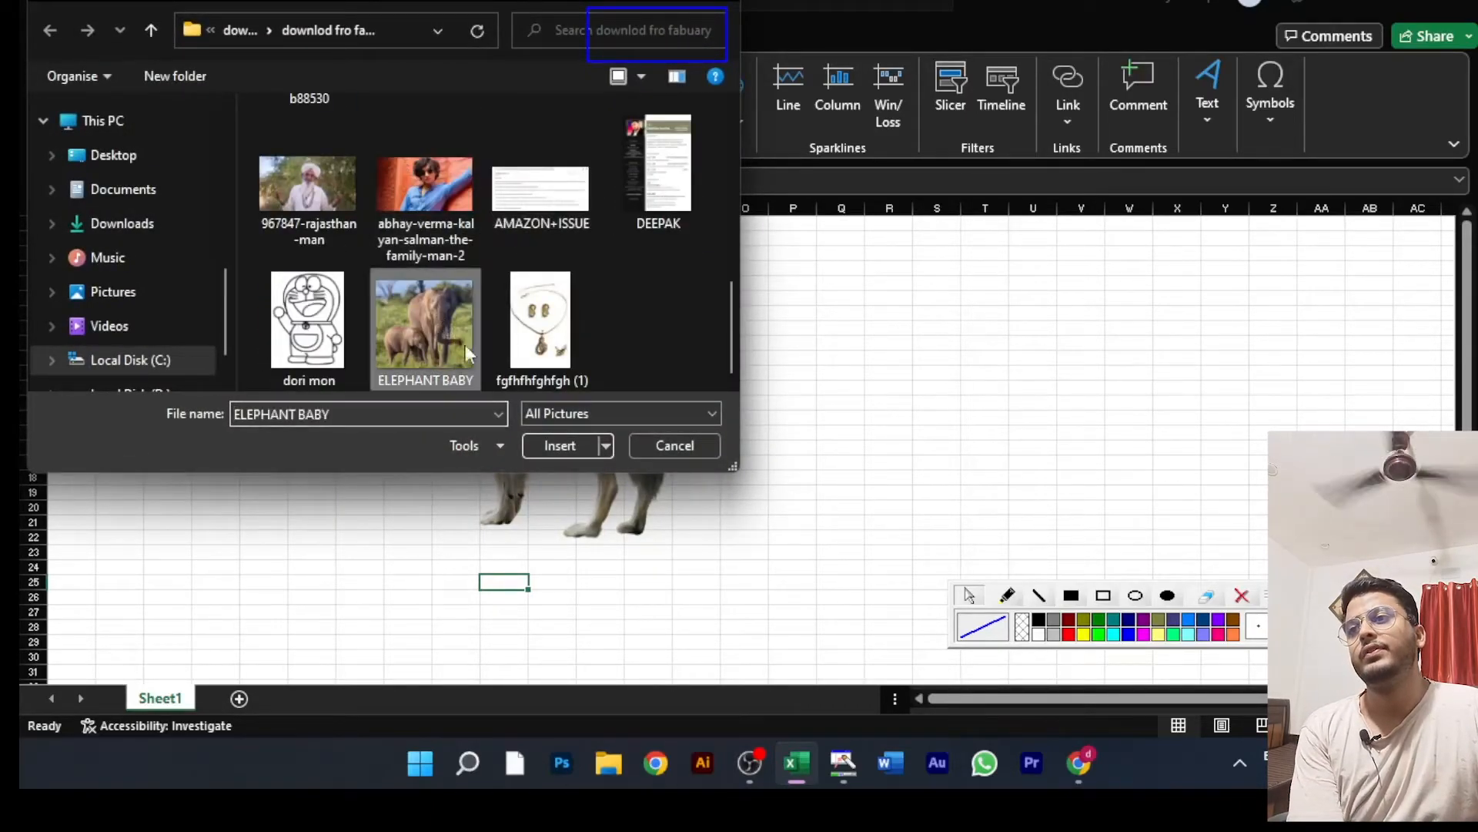
{"action": "left_click", "coordinate": [554, 446]}
Step: Shrink the elephant picture to about 9.22 by 10.02 cm and place it over the wolf's hindquarters
{"action": "left_click_drag", "start_coordinate": [696, 631], "coordinate": [516, 239]}
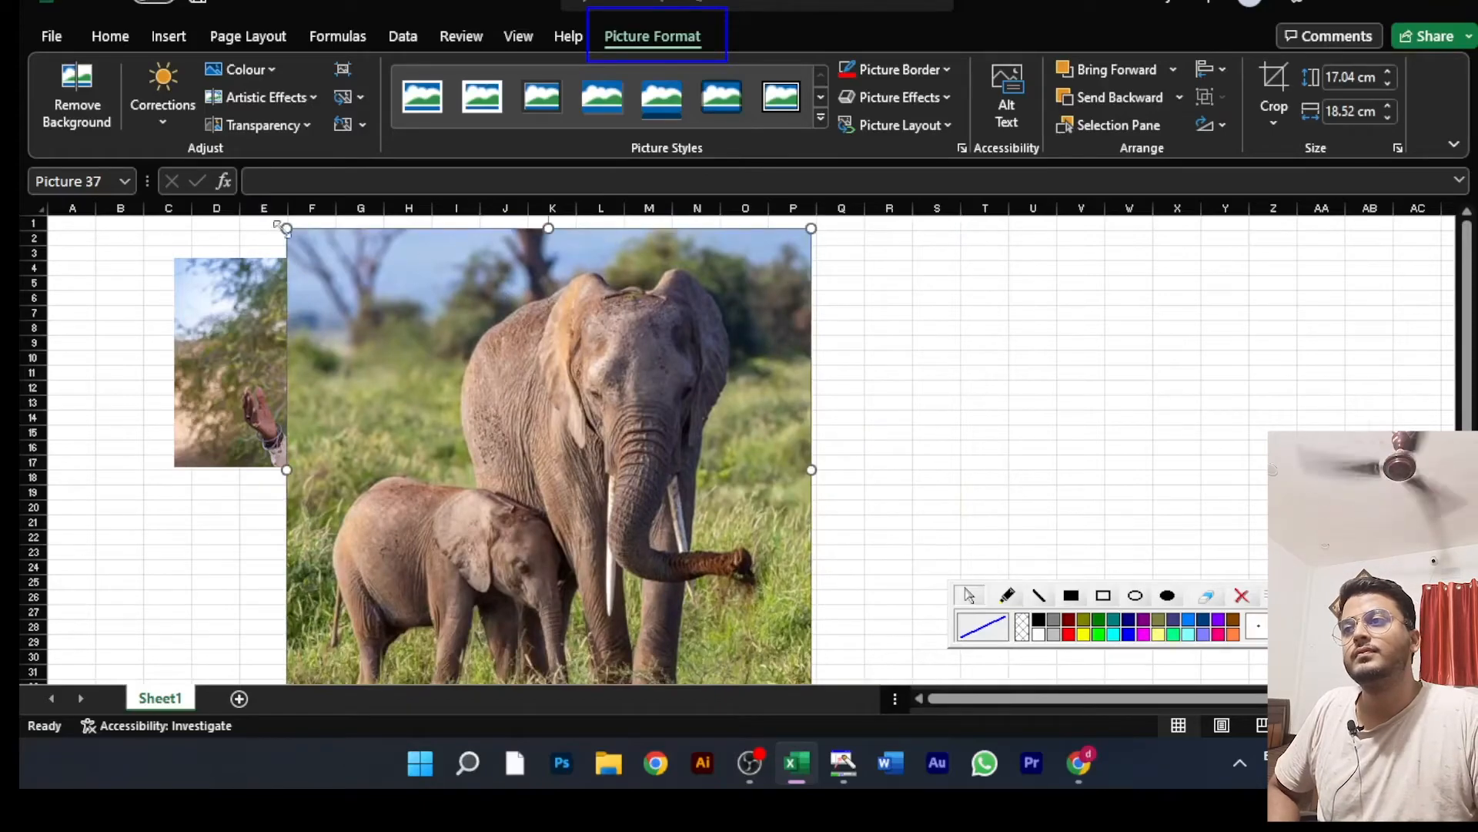
{"action": "left_click_drag", "start_coordinate": [287, 228], "coordinate": [528, 452]}
{"action": "left_click_drag", "start_coordinate": [656, 566], "coordinate": [608, 504]}
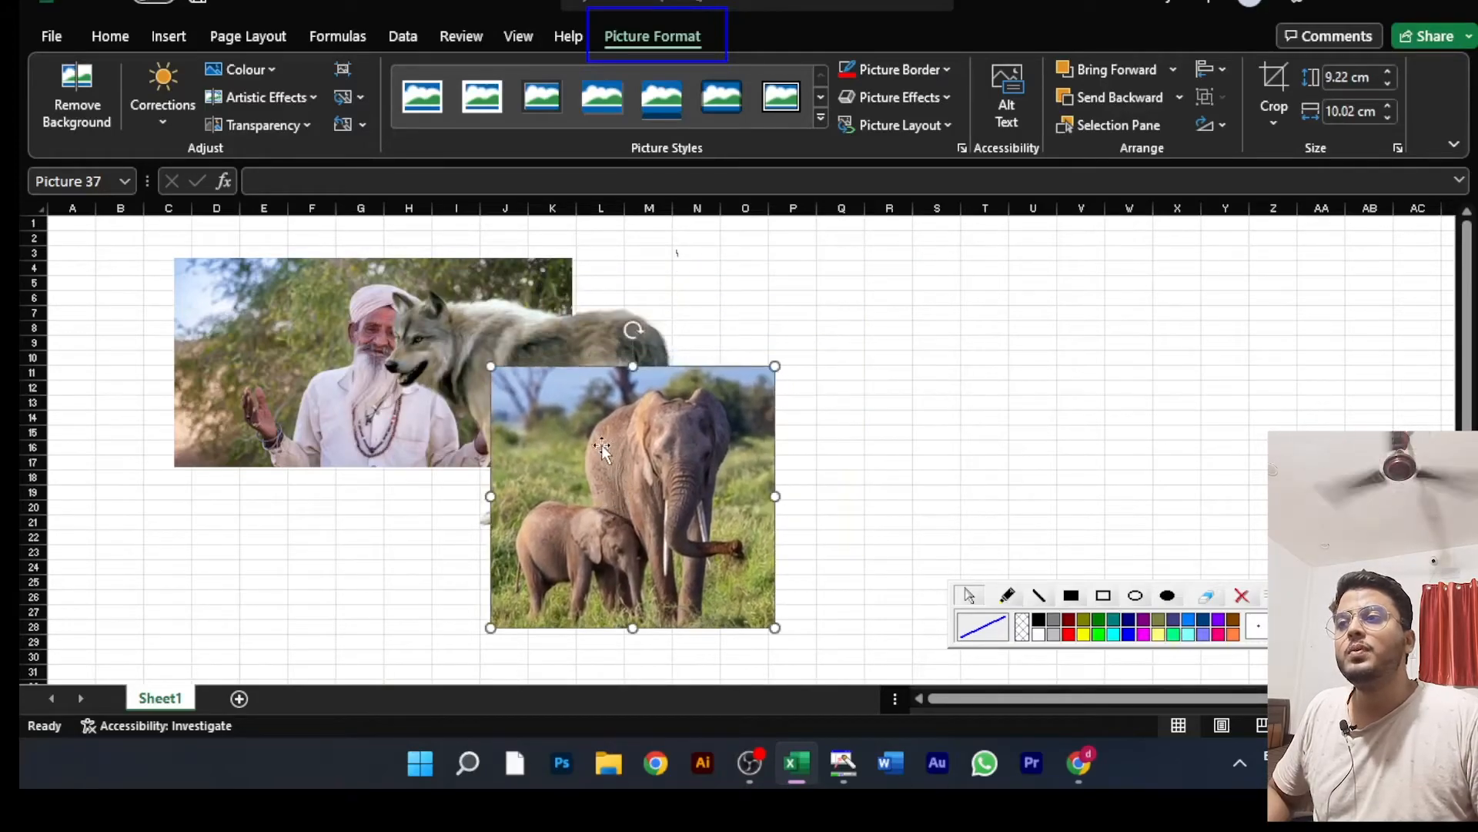
Step: Adjust the positions of the wolf, man and elephant pictures into a staggered stack with each one overlapping the next
{"action": "left_click", "coordinate": [507, 331]}
{"action": "left_click_drag", "start_coordinate": [507, 334], "coordinate": [482, 359]}
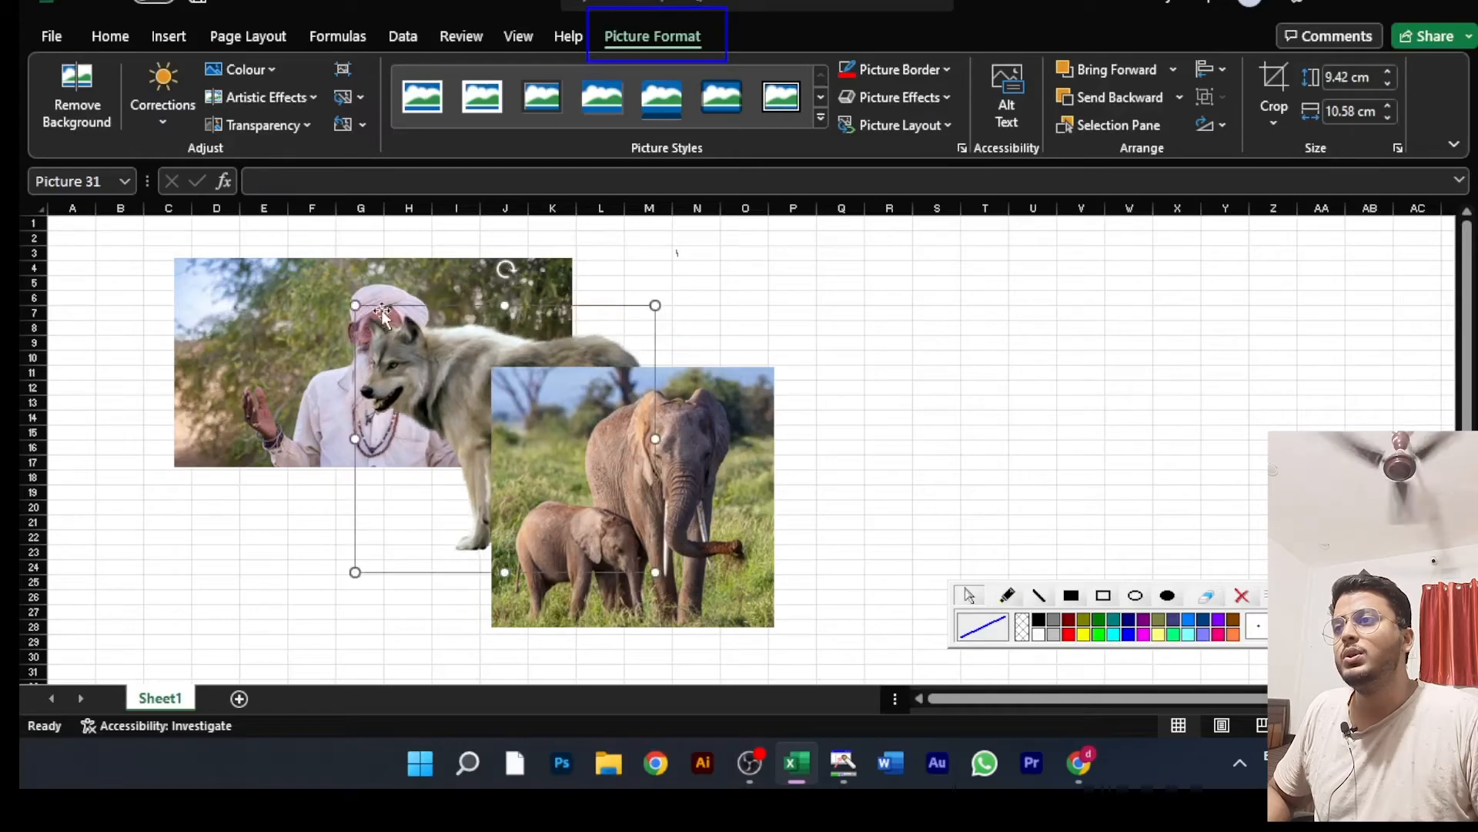
{"action": "left_click", "coordinate": [308, 298]}
{"action": "left_click_drag", "start_coordinate": [295, 288], "coordinate": [266, 284]}
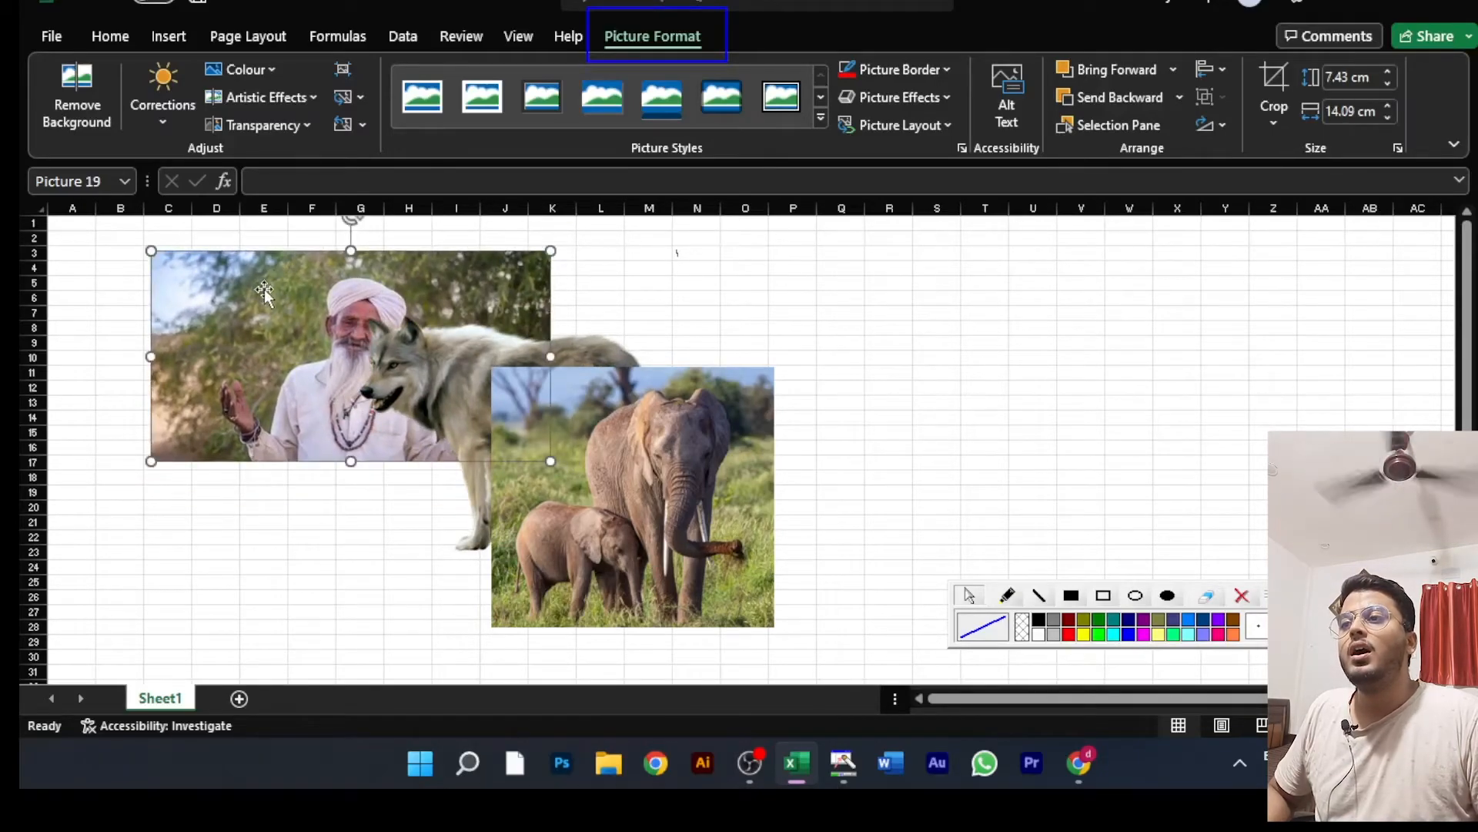
{"action": "left_click", "coordinate": [620, 418]}
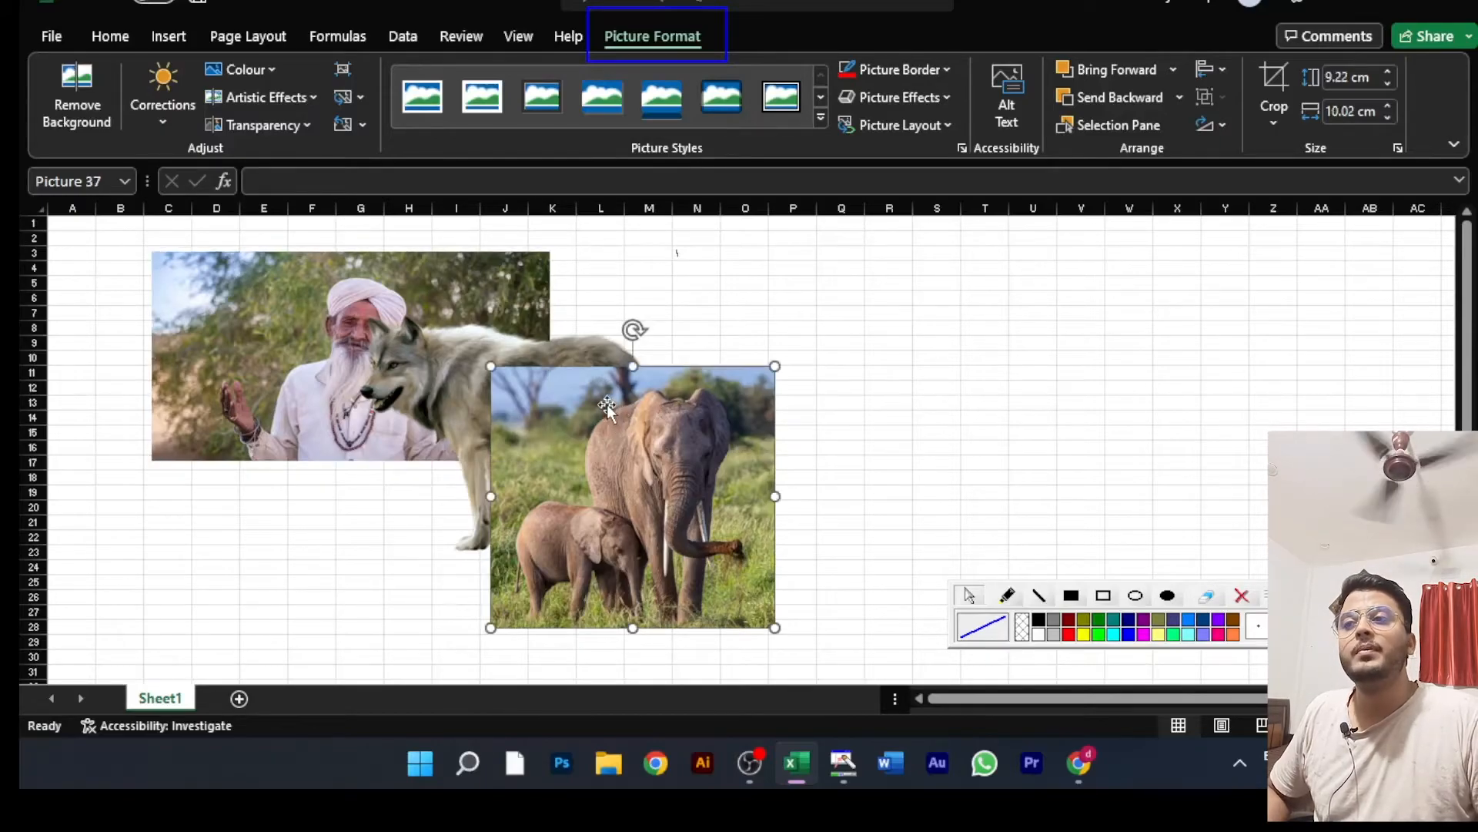
{"action": "mouse_move", "coordinate": [601, 416]}
{"action": "left_mouse_down"}
{"action": "mouse_move", "coordinate": [588, 397]}
{"action": "mouse_move", "coordinate": [562, 403]}
{"action": "mouse_move", "coordinate": [510, 458]}
{"action": "mouse_move", "coordinate": [612, 382]}
{"action": "mouse_move", "coordinate": [609, 396]}
{"action": "left_mouse_up"}
{"action": "left_click_drag", "start_coordinate": [416, 385], "coordinate": [332, 428]}
Step: Bring the man's picture to the front of the stack and undo the change
{"action": "left_click", "coordinate": [578, 435]}
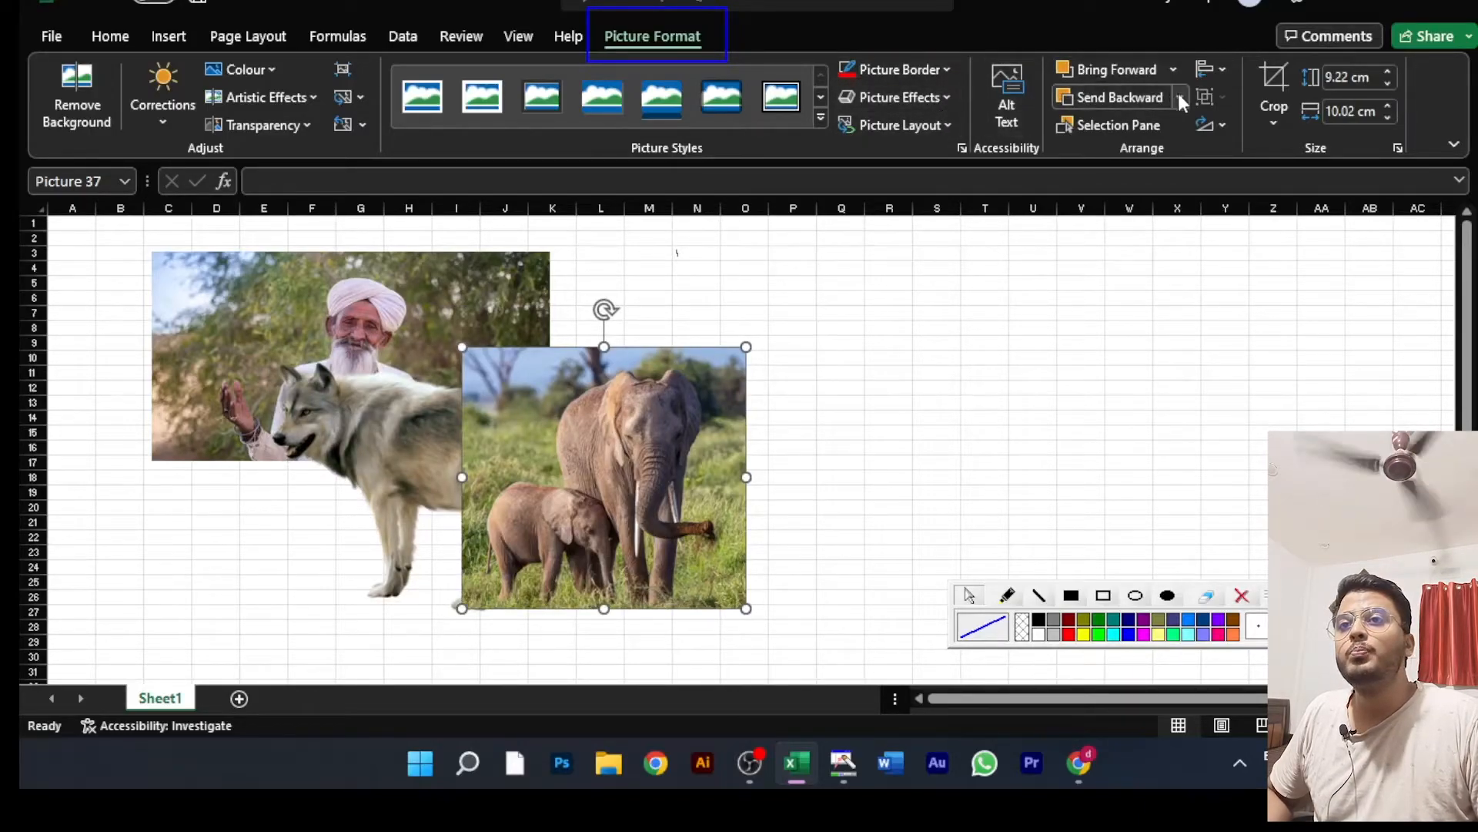
{"action": "left_click", "coordinate": [321, 289]}
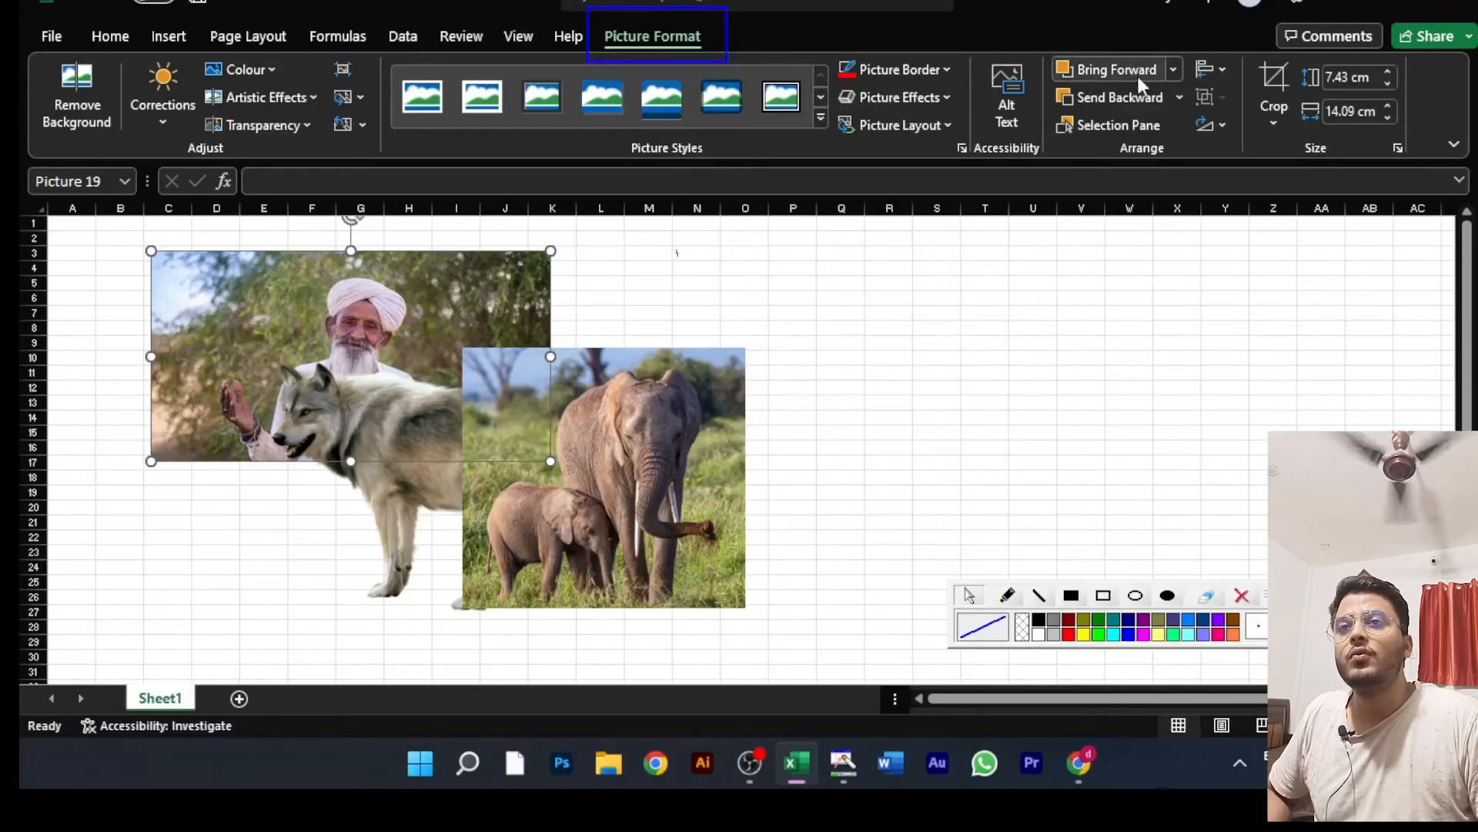
{"action": "left_click", "coordinate": [1178, 74]}
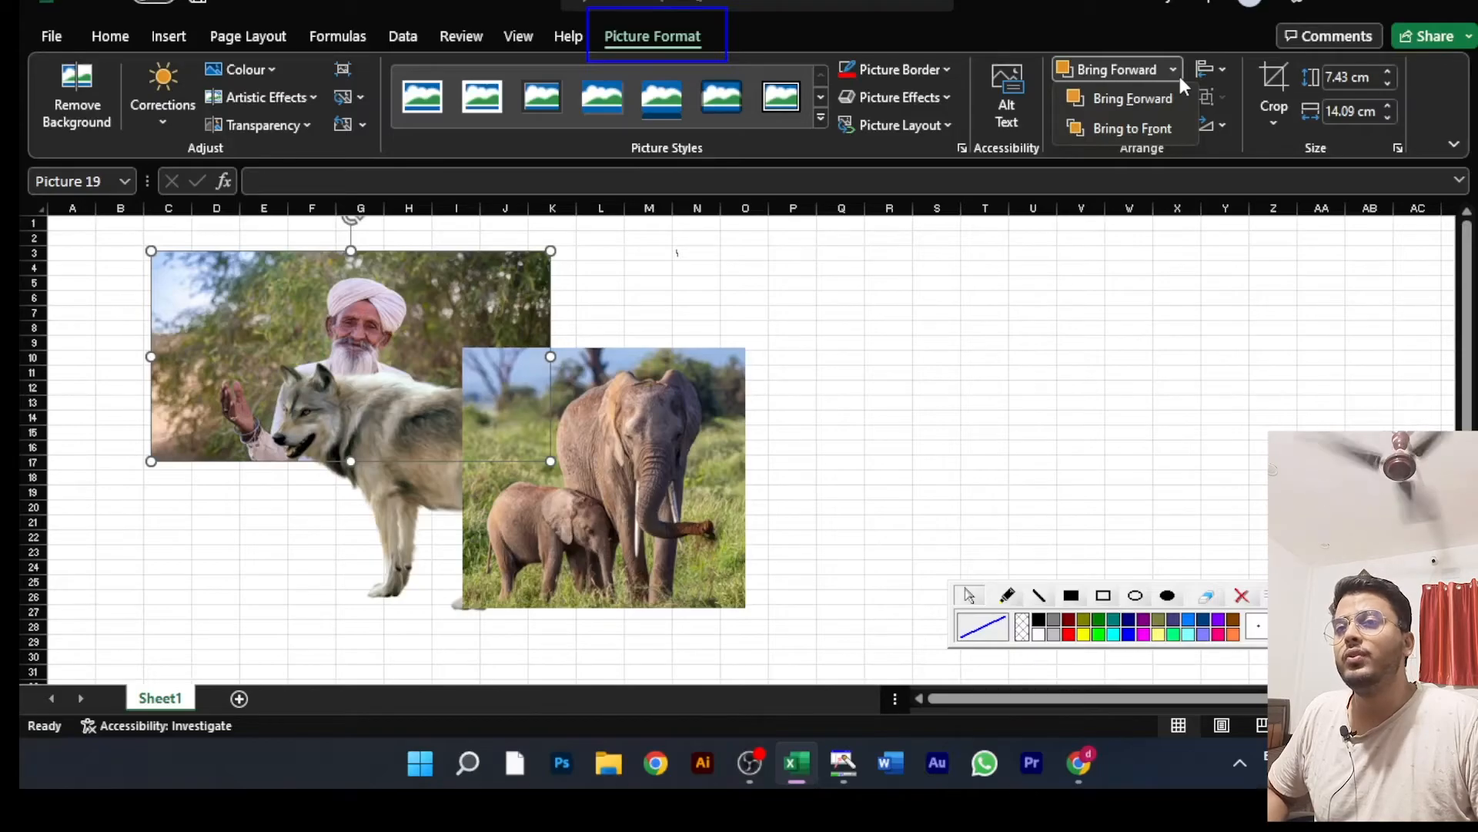
{"action": "left_click", "coordinate": [1152, 131]}
{"action": "mouse_move", "coordinate": [422, 306]}
{"action": "left_mouse_down"}
{"action": "mouse_move", "coordinate": [423, 343]}
{"action": "mouse_move", "coordinate": [318, 333]}
{"action": "mouse_move", "coordinate": [403, 326]}
{"action": "left_mouse_up"}
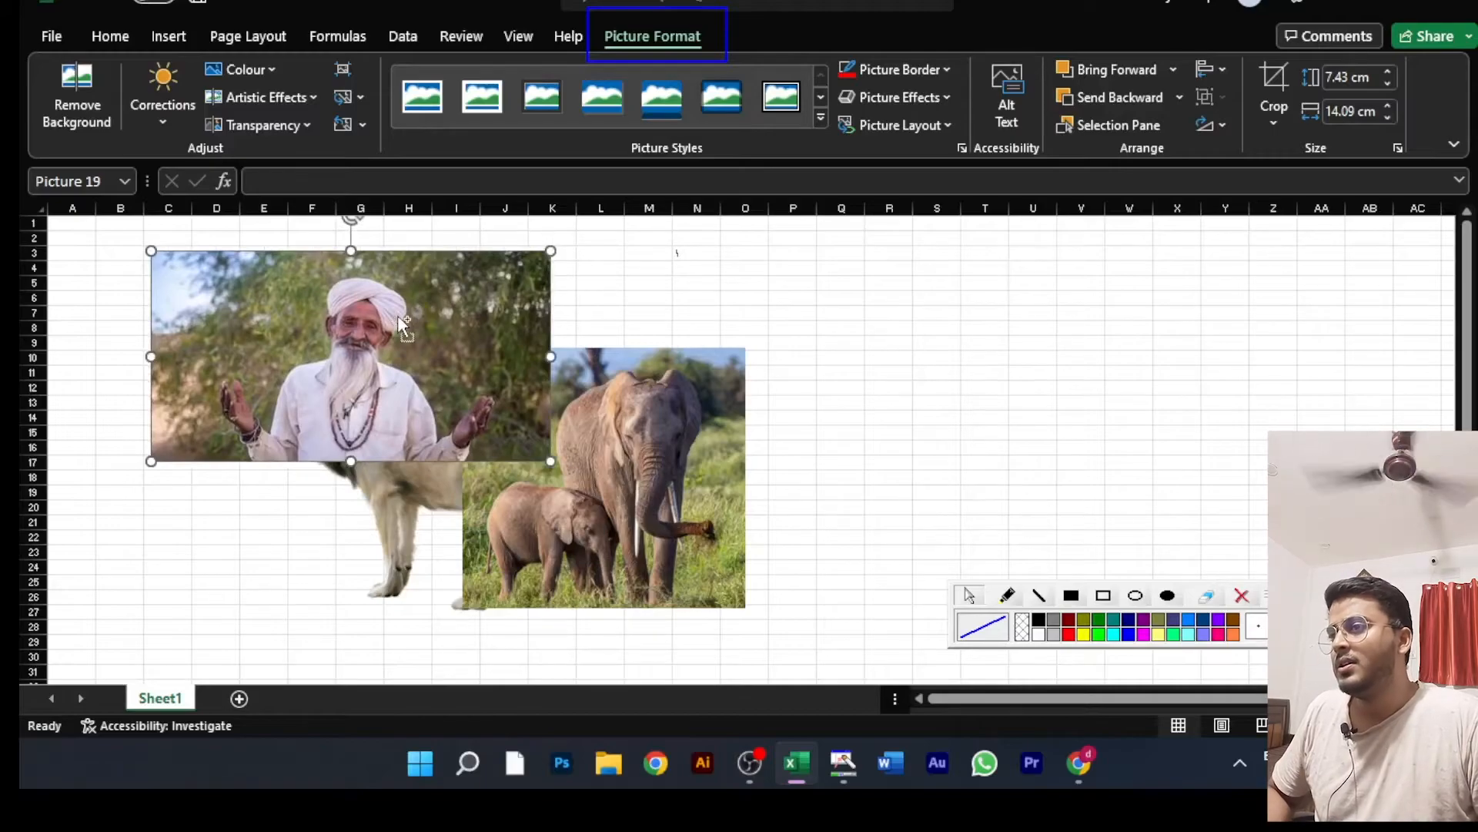
{"action": "key", "text": "ctrl+z"}
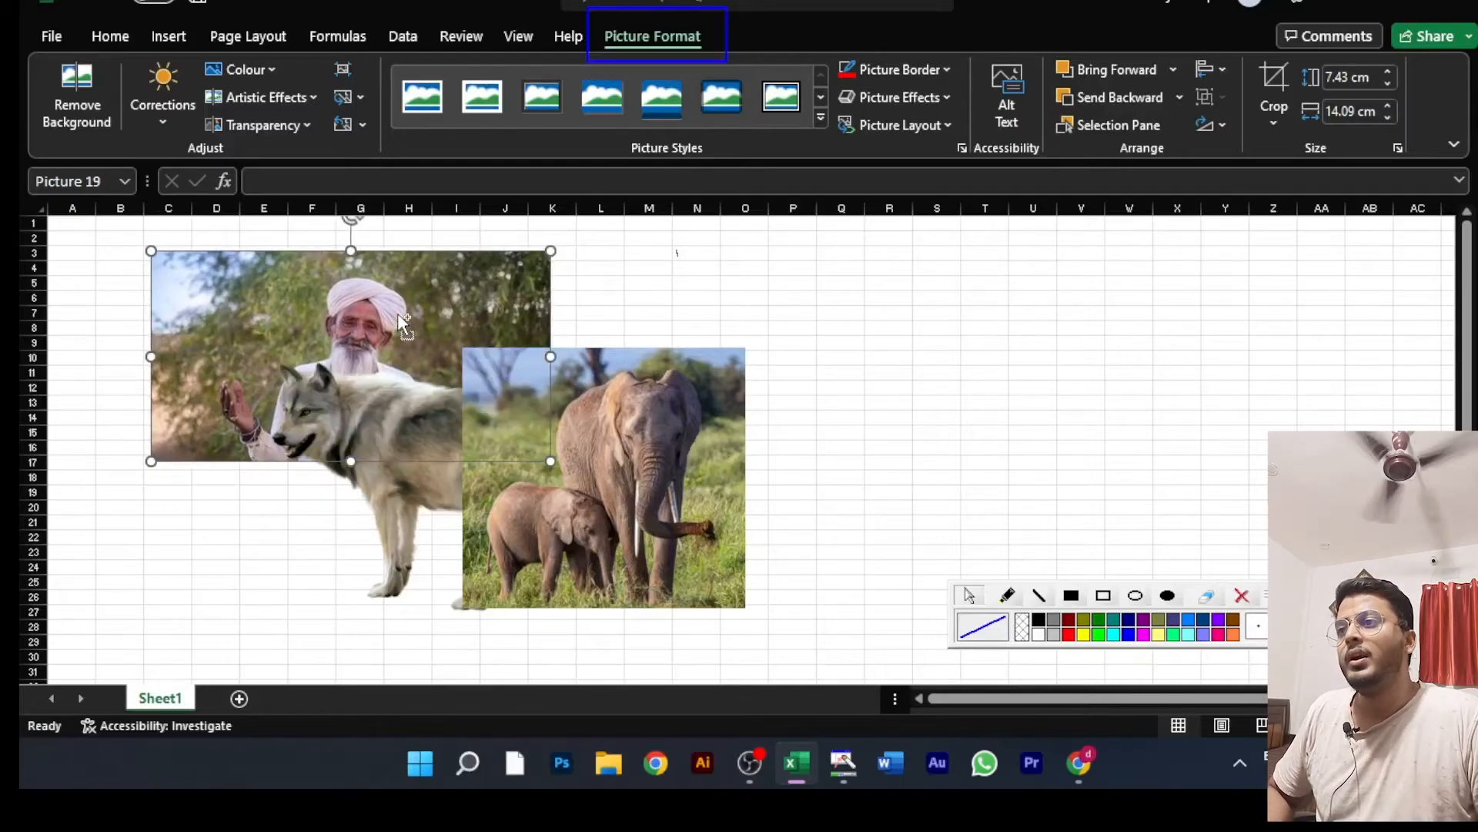
Step: Bring the man's picture forward one level, shift it slightly over the wolf, and undo these changes
{"action": "left_click", "coordinate": [1173, 70]}
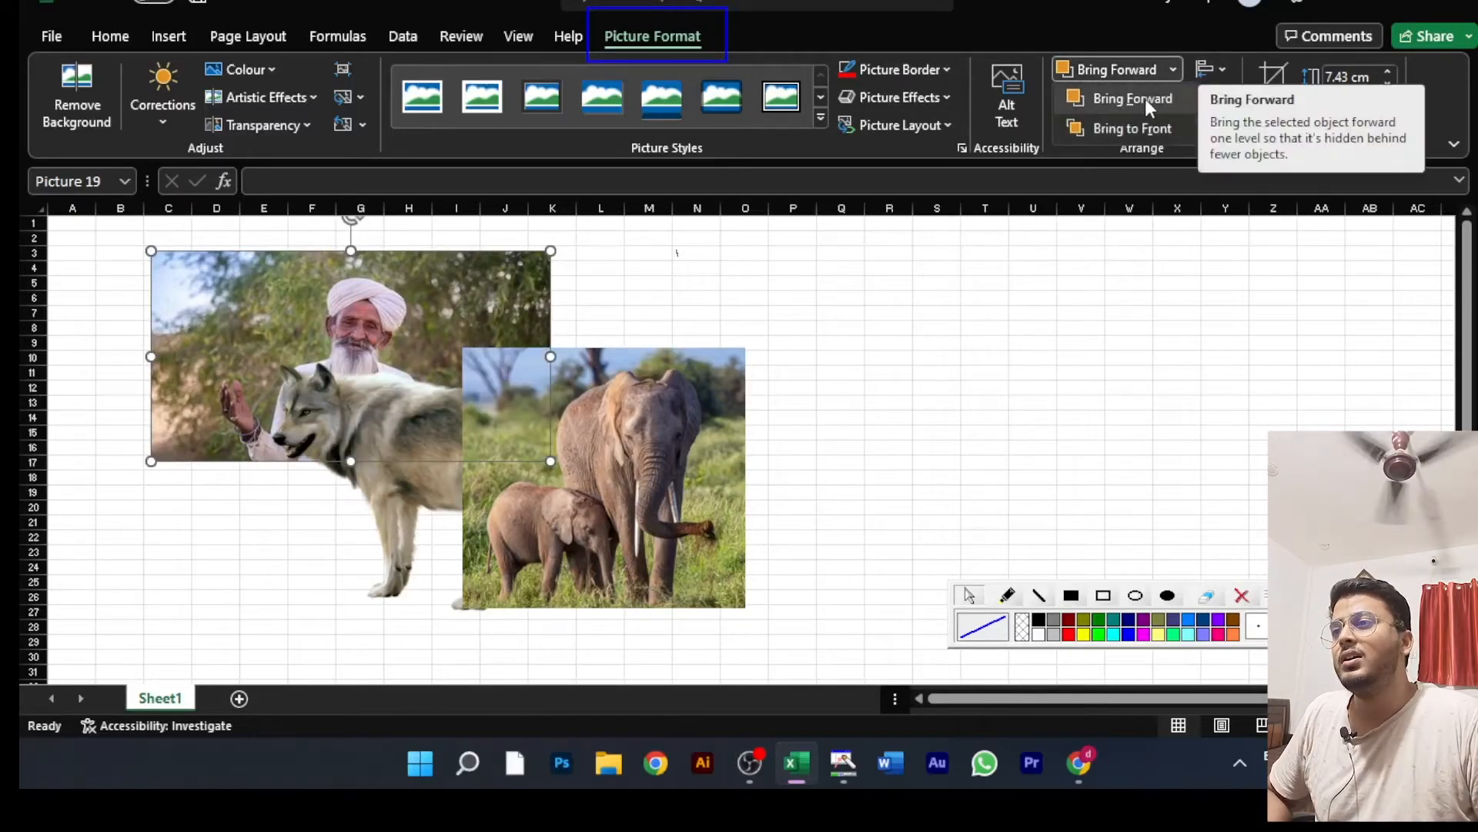
{"action": "left_click", "coordinate": [1144, 99]}
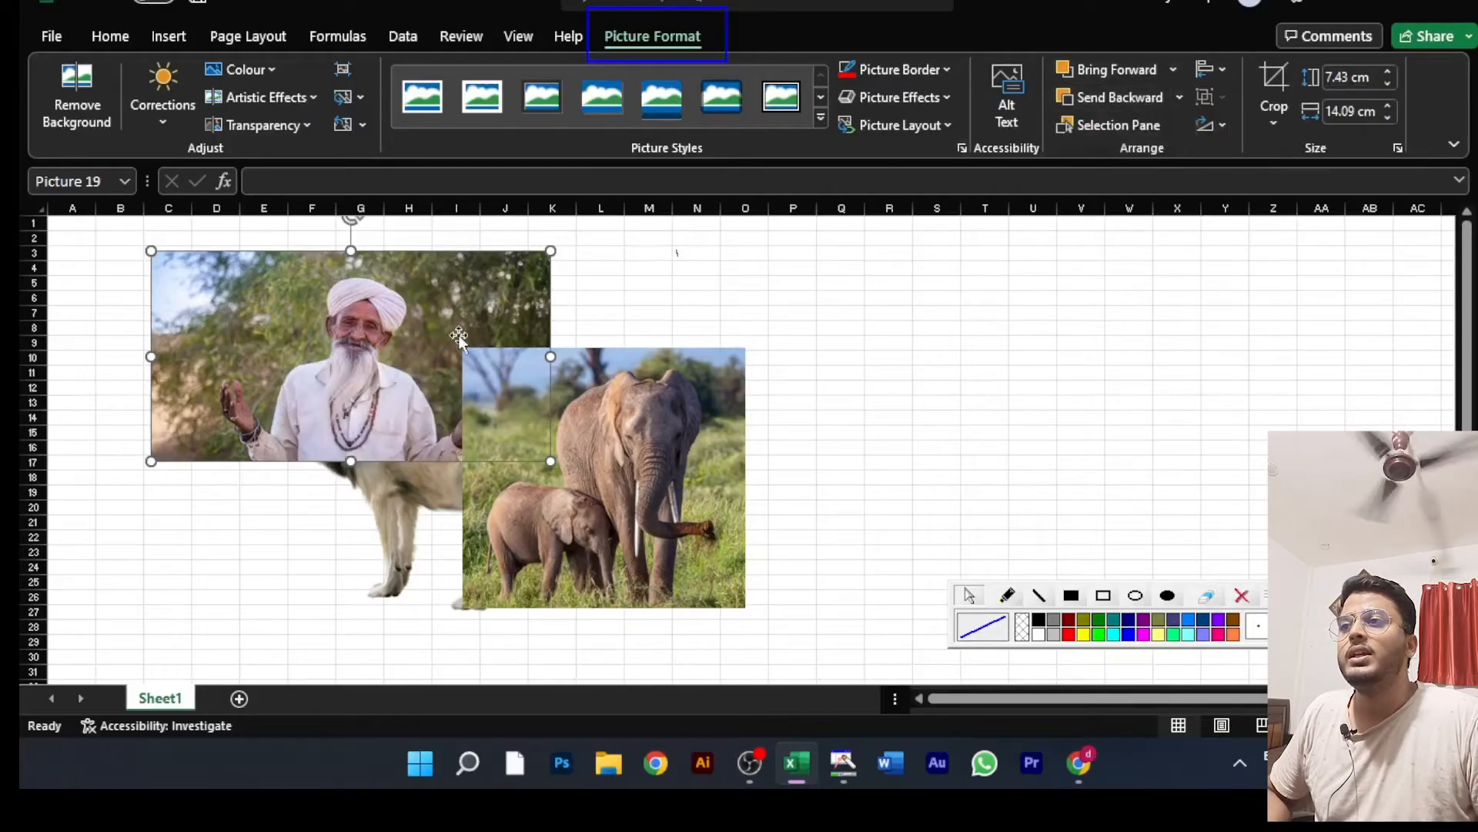
{"action": "mouse_move", "coordinate": [410, 393]}
{"action": "left_mouse_down"}
{"action": "mouse_move", "coordinate": [414, 485]}
{"action": "mouse_move", "coordinate": [424, 404]}
{"action": "left_mouse_up"}
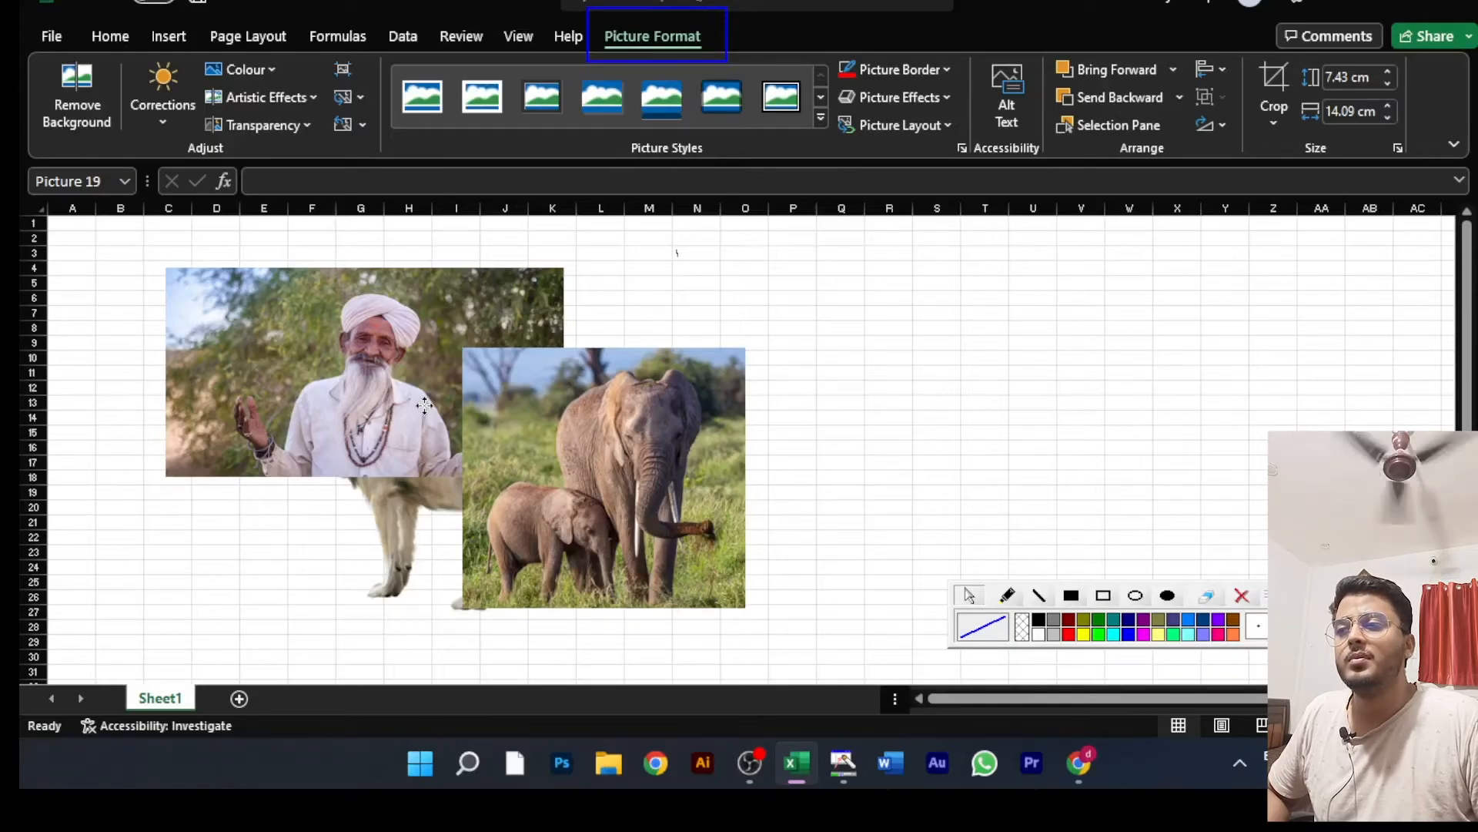
{"action": "left_click", "coordinate": [424, 404]}
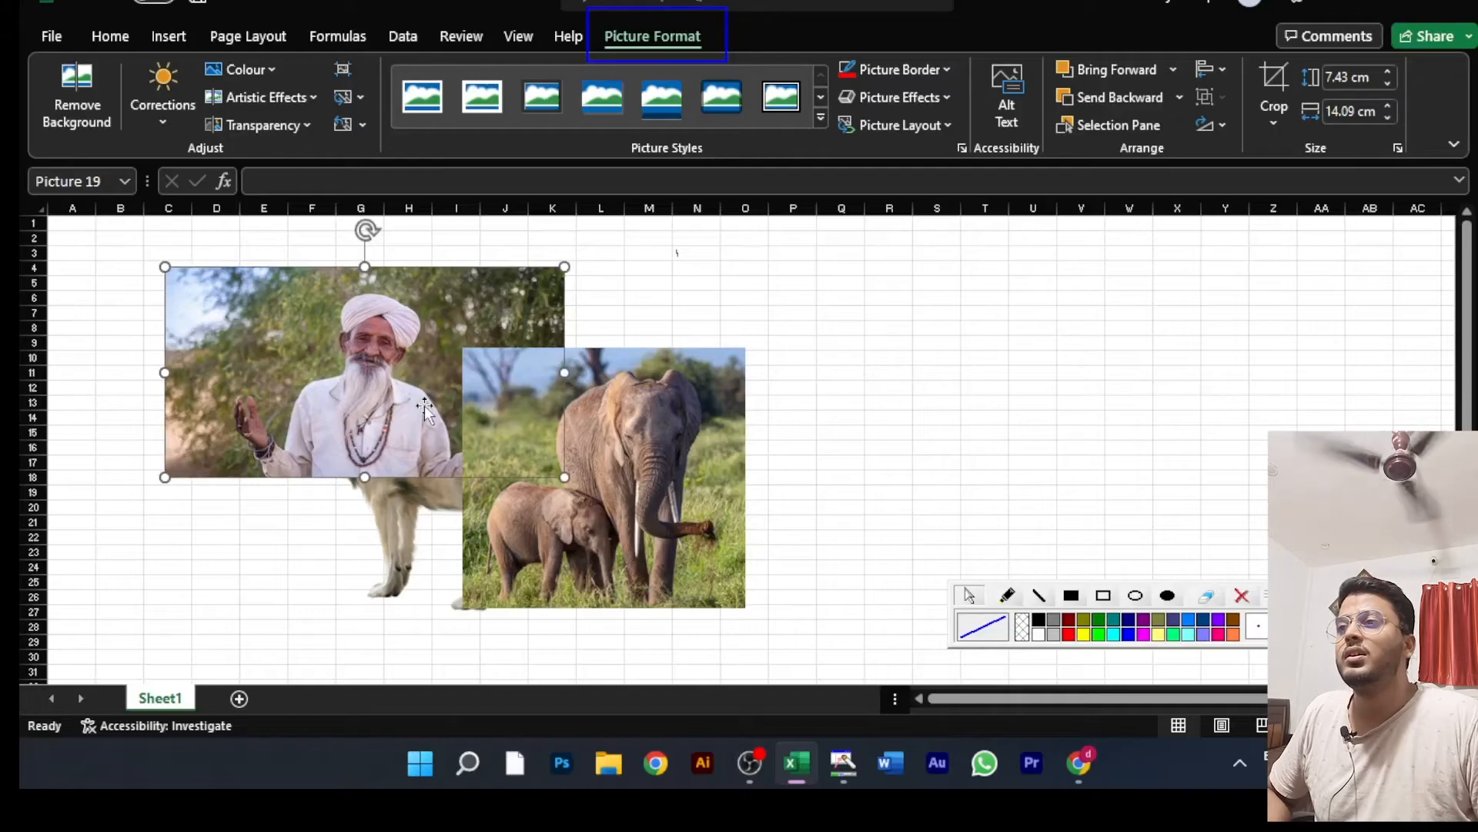
{"action": "left_click_drag", "start_coordinate": [425, 405], "coordinate": [376, 404]}
{"action": "key", "text": "ctrl+z"}
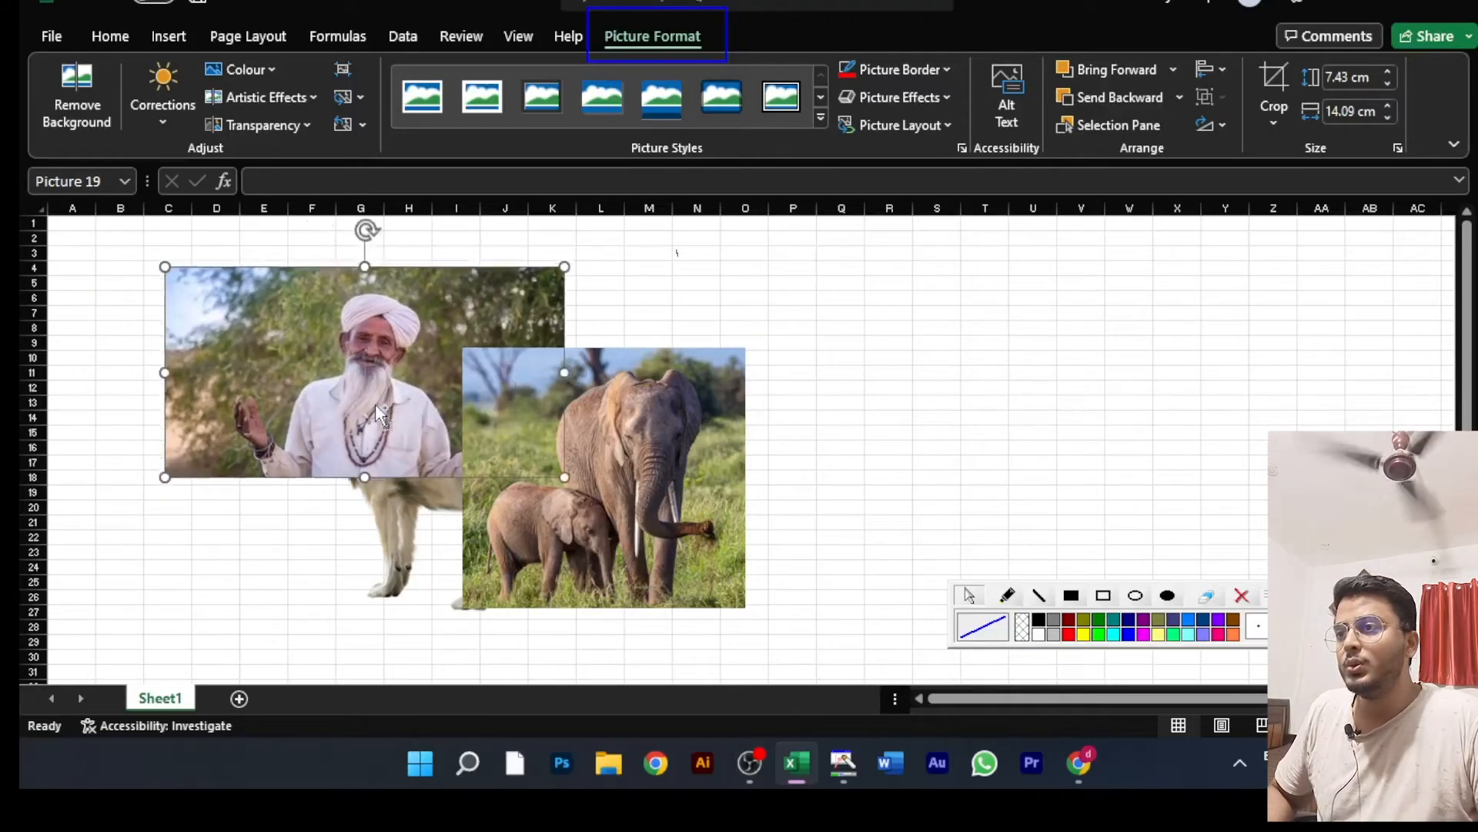
{"action": "key", "text": "ctrl+z"}
{"action": "key", "text": "ctrl+z"}
Step: Send the elephant picture backward one level, shift it behind the wolf, and undo the shift
{"action": "left_click", "coordinate": [648, 442]}
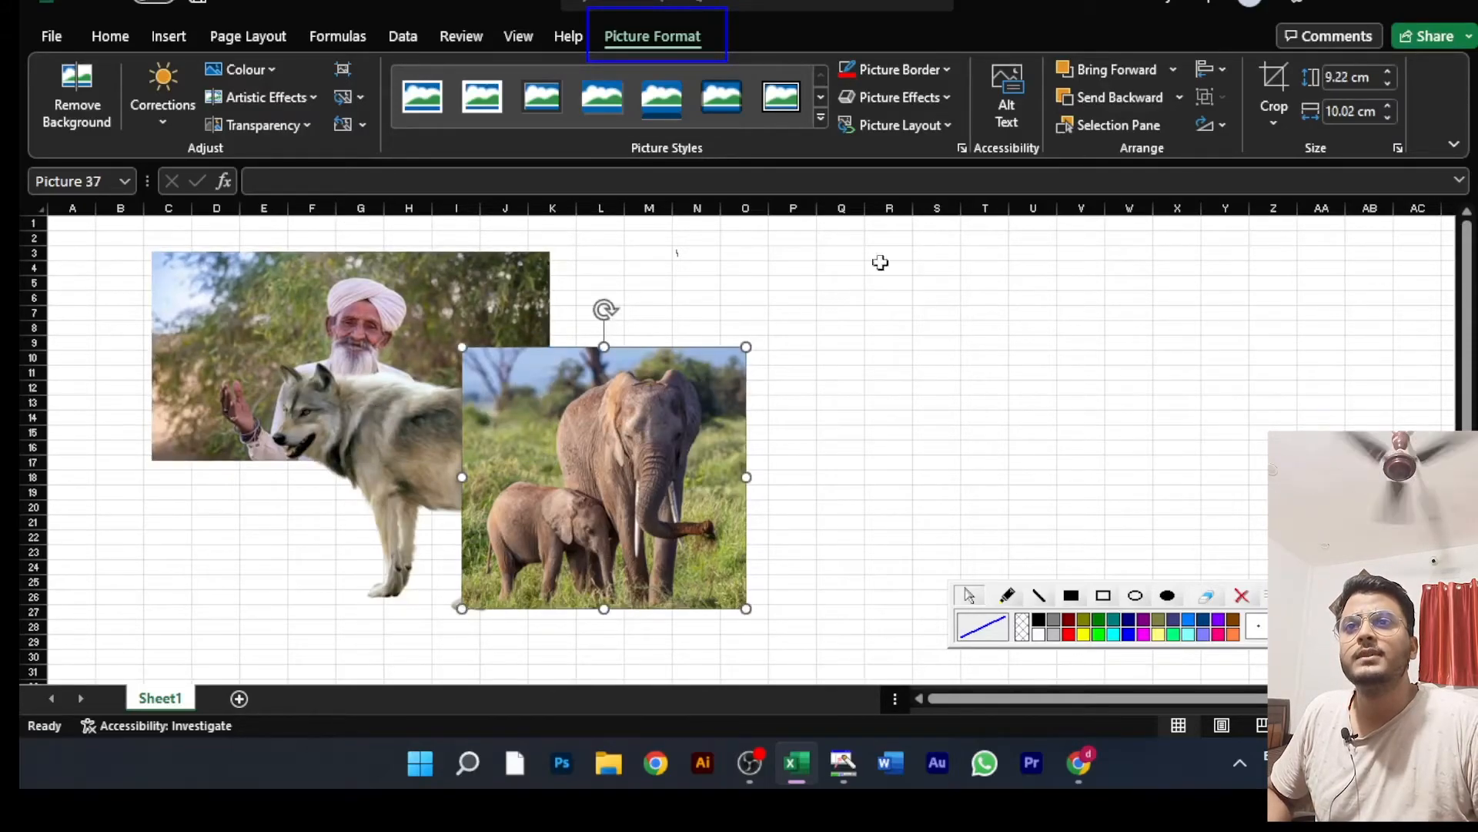
{"action": "left_click", "coordinate": [1180, 96]}
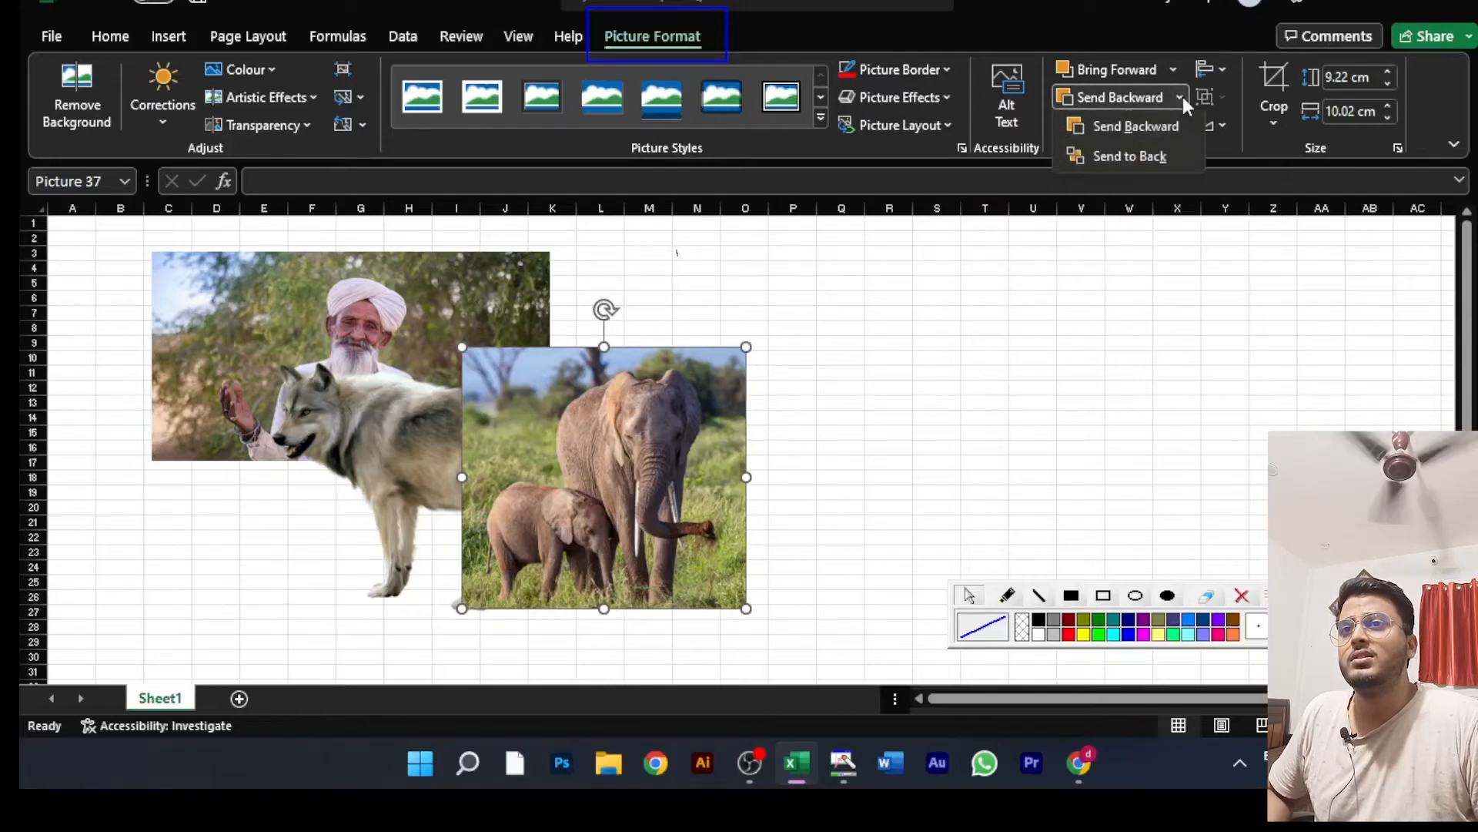
{"action": "left_click", "coordinate": [1134, 126]}
{"action": "left_click_drag", "start_coordinate": [594, 433], "coordinate": [553, 431]}
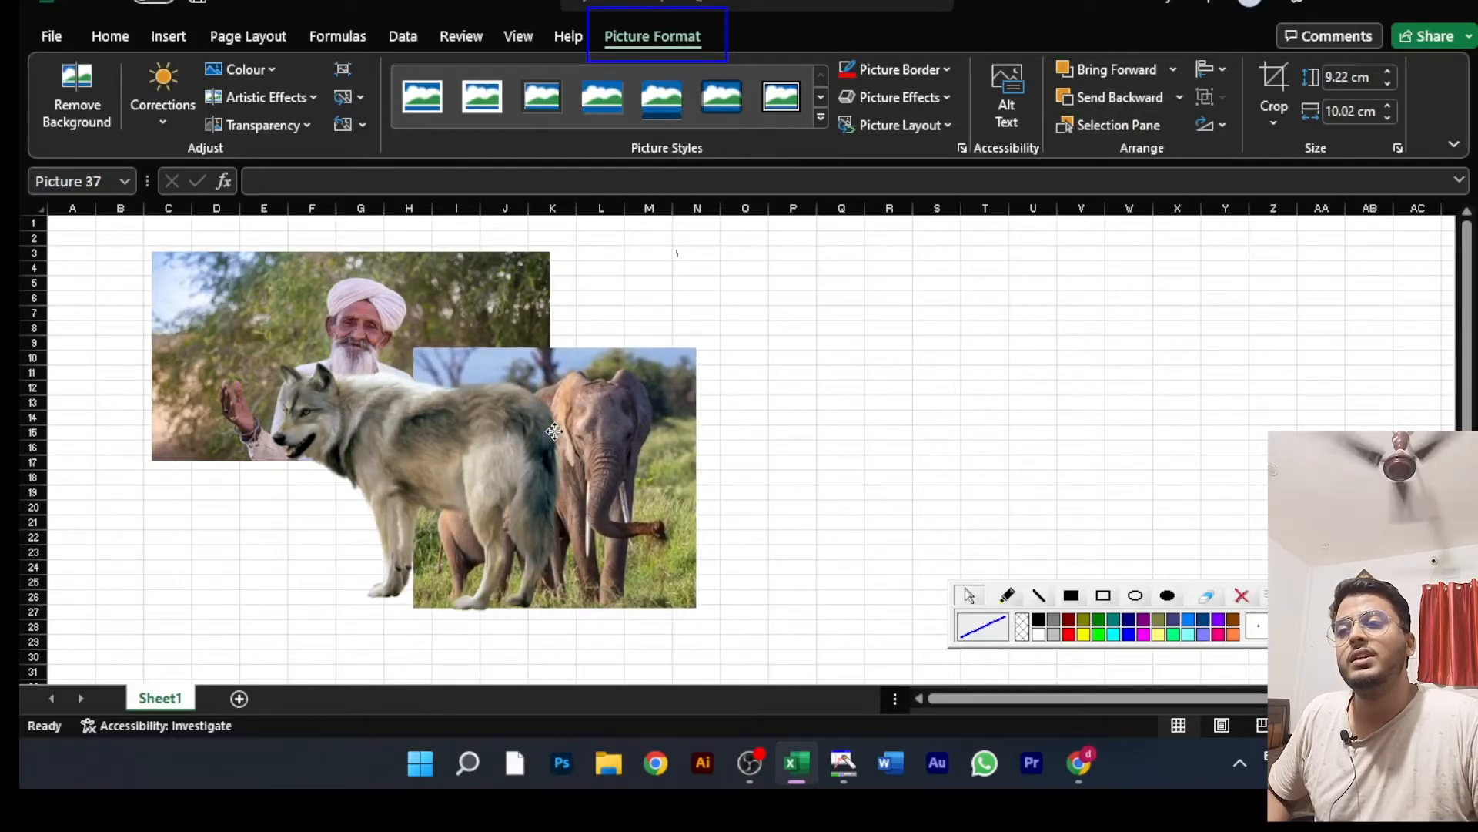
{"action": "left_click_drag", "start_coordinate": [553, 432], "coordinate": [548, 427]}
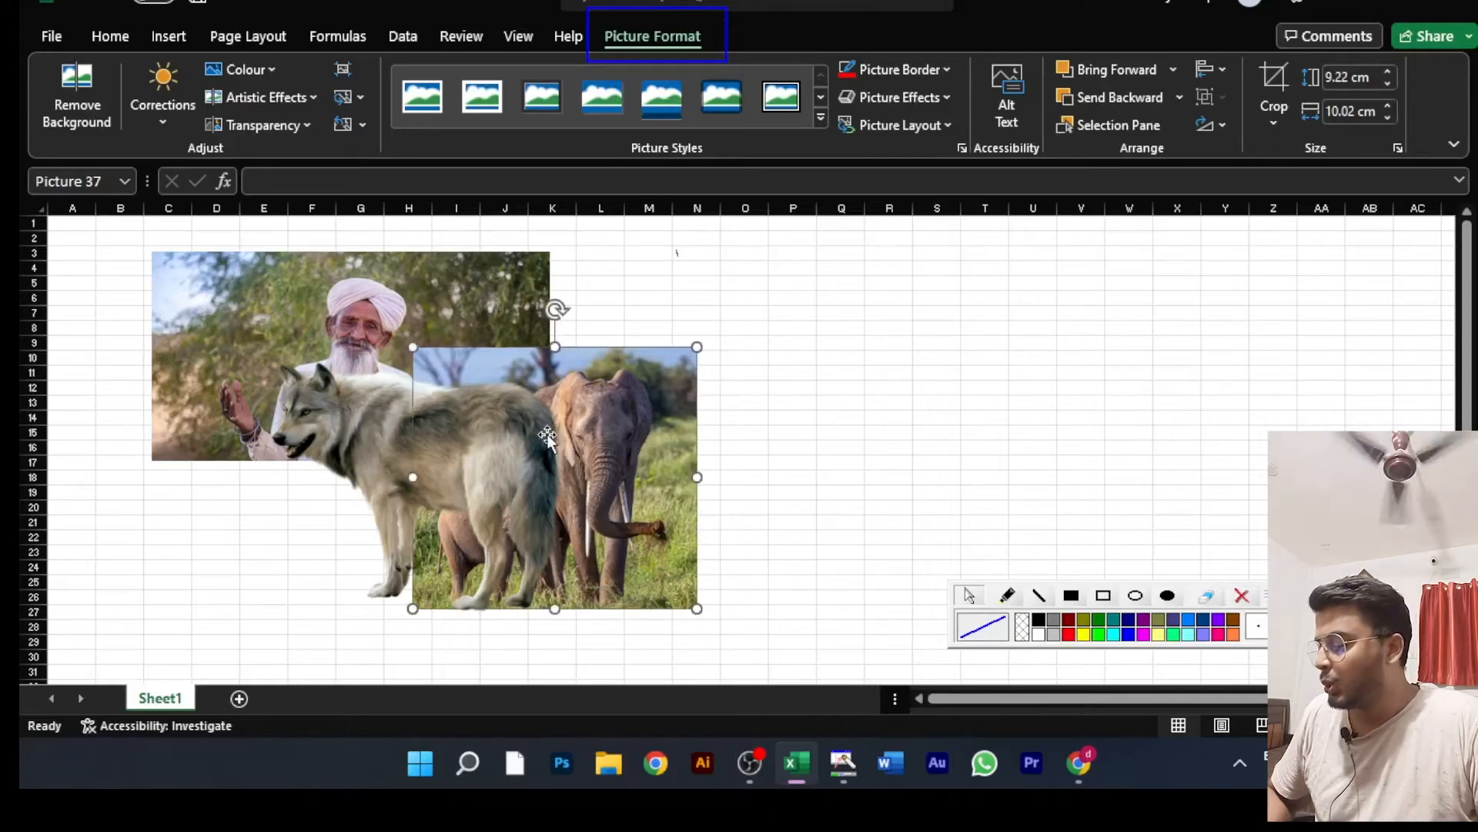
{"action": "key", "text": "ctrl+z"}
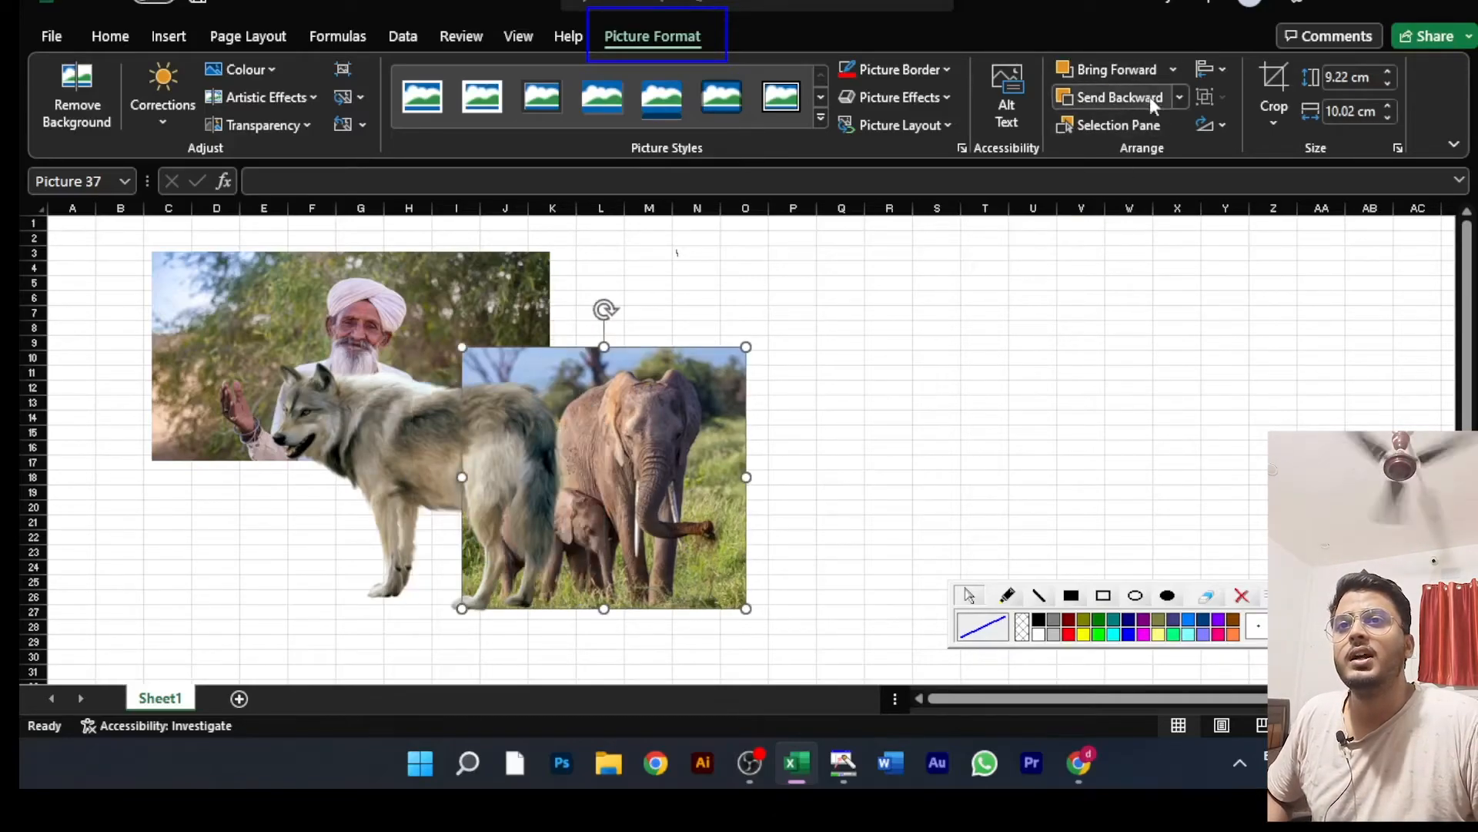
{"action": "left_click", "coordinate": [1172, 71]}
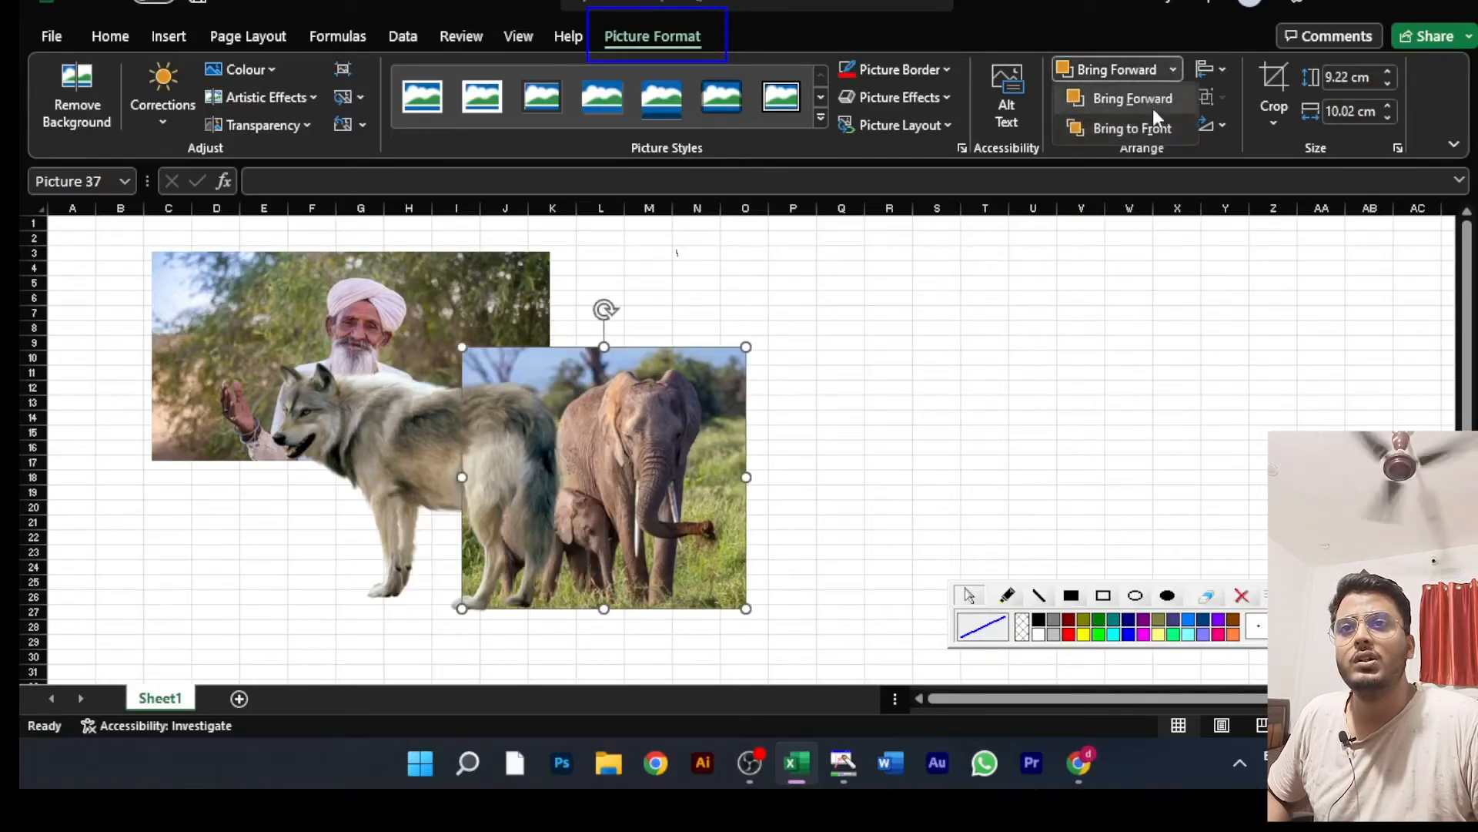
{"action": "left_click", "coordinate": [1173, 69]}
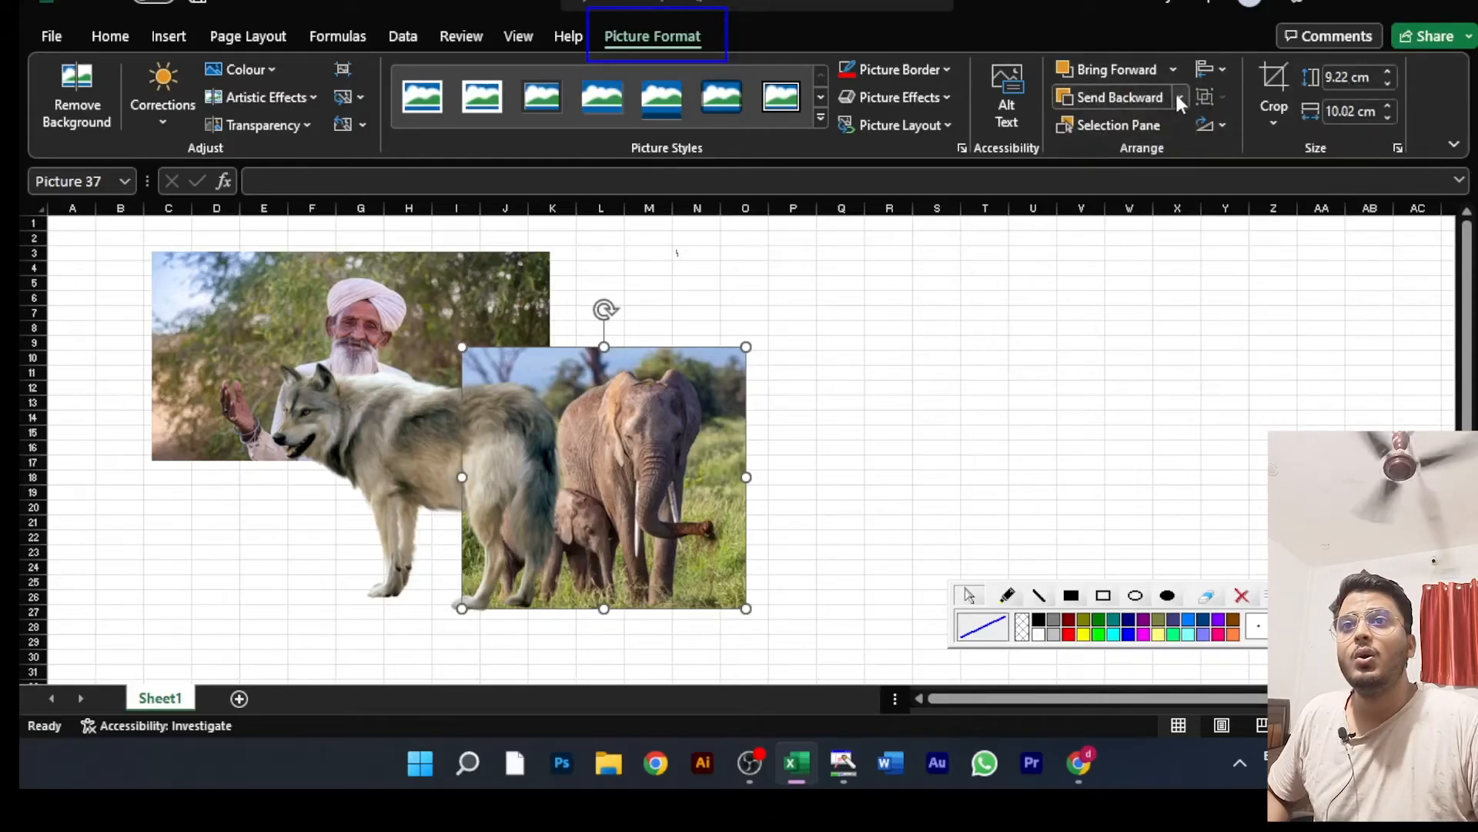
{"action": "left_click", "coordinate": [1178, 97]}
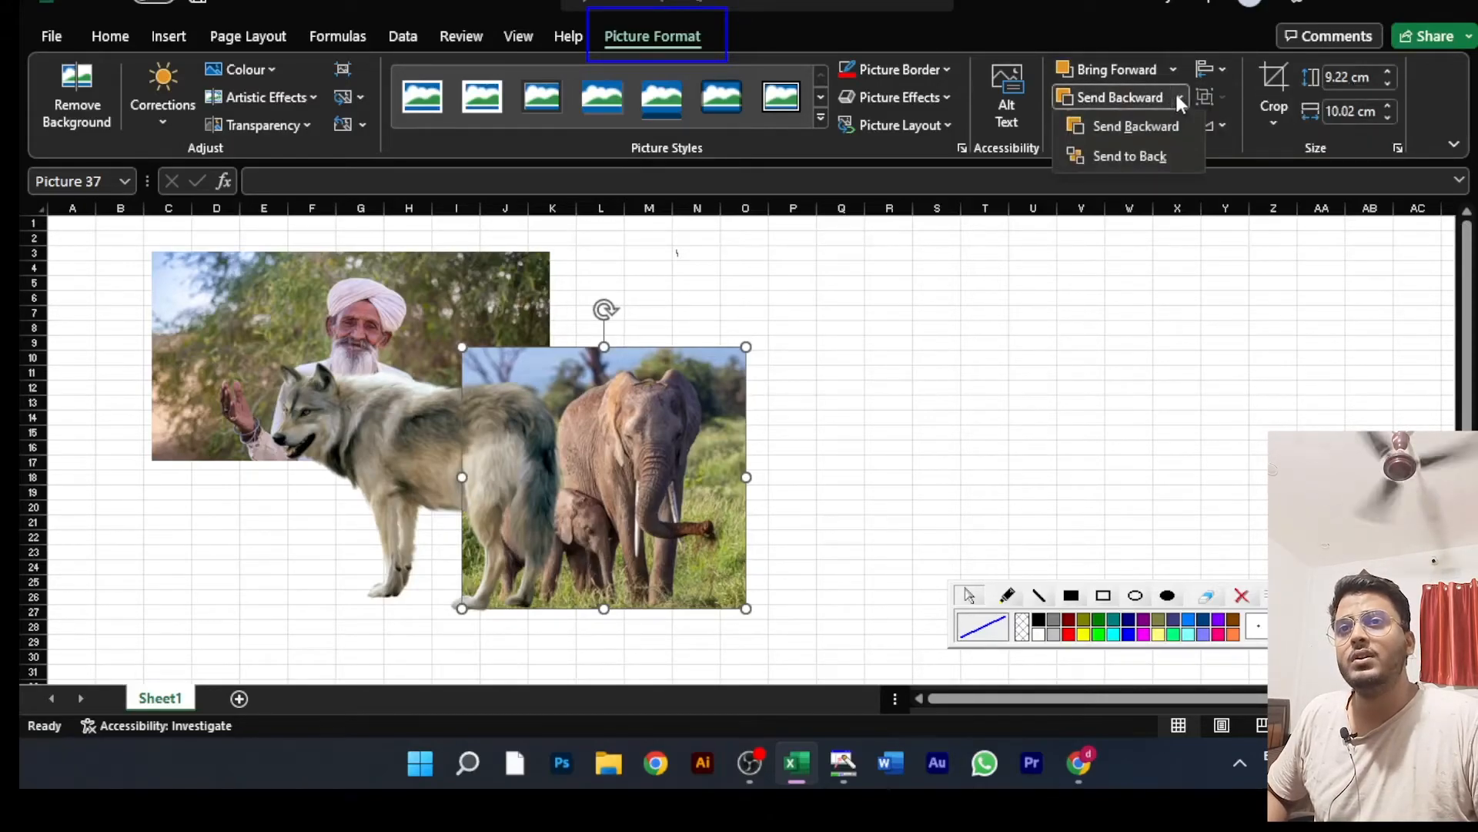
{"action": "left_click", "coordinate": [1176, 97]}
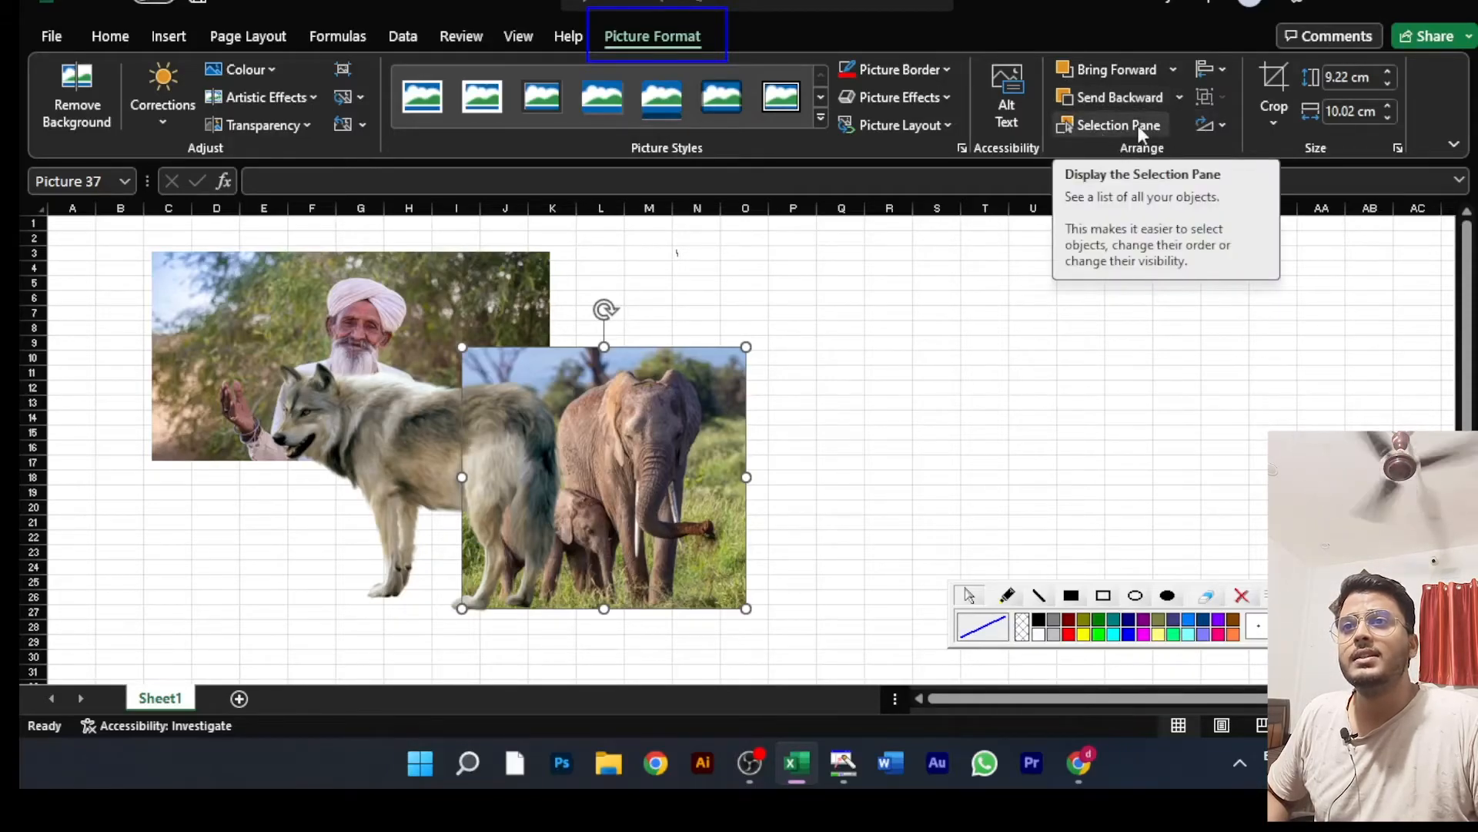
Step: Spread the man, wolf and elephant pictures side by side in one row so that none of them overlap
{"action": "left_click_drag", "start_coordinate": [576, 448], "coordinate": [856, 366]}
{"action": "left_click", "coordinate": [556, 453]}
{"action": "left_click_drag", "start_coordinate": [555, 452], "coordinate": [721, 489]}
{"action": "left_click_drag", "start_coordinate": [386, 415], "coordinate": [314, 401]}
{"action": "left_click_drag", "start_coordinate": [596, 468], "coordinate": [628, 330]}
{"action": "left_click_drag", "start_coordinate": [861, 393], "coordinate": [966, 356]}
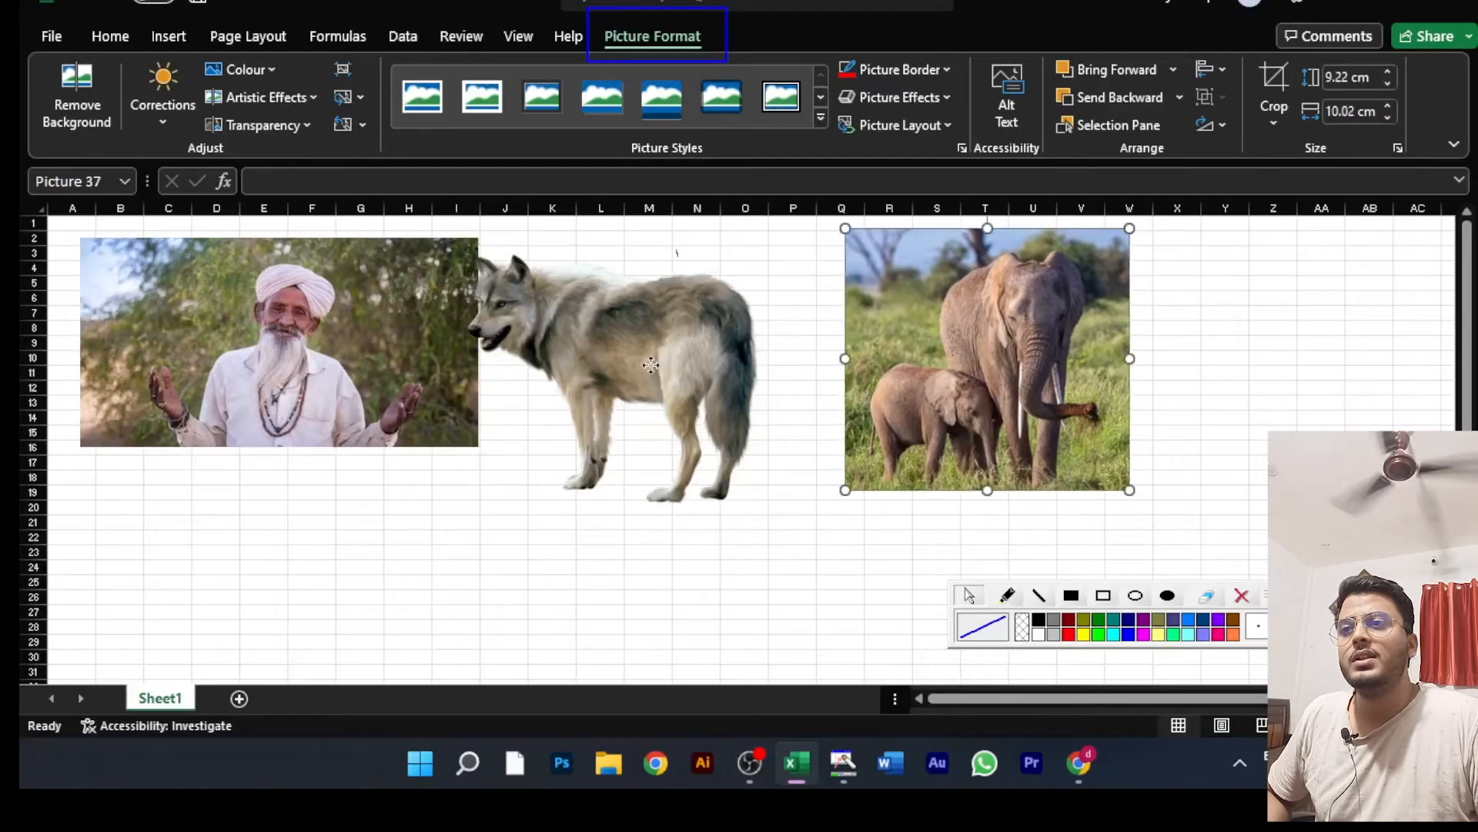
{"action": "left_click_drag", "start_coordinate": [662, 362], "coordinate": [707, 341]}
{"action": "left_click_drag", "start_coordinate": [903, 342], "coordinate": [907, 342]}
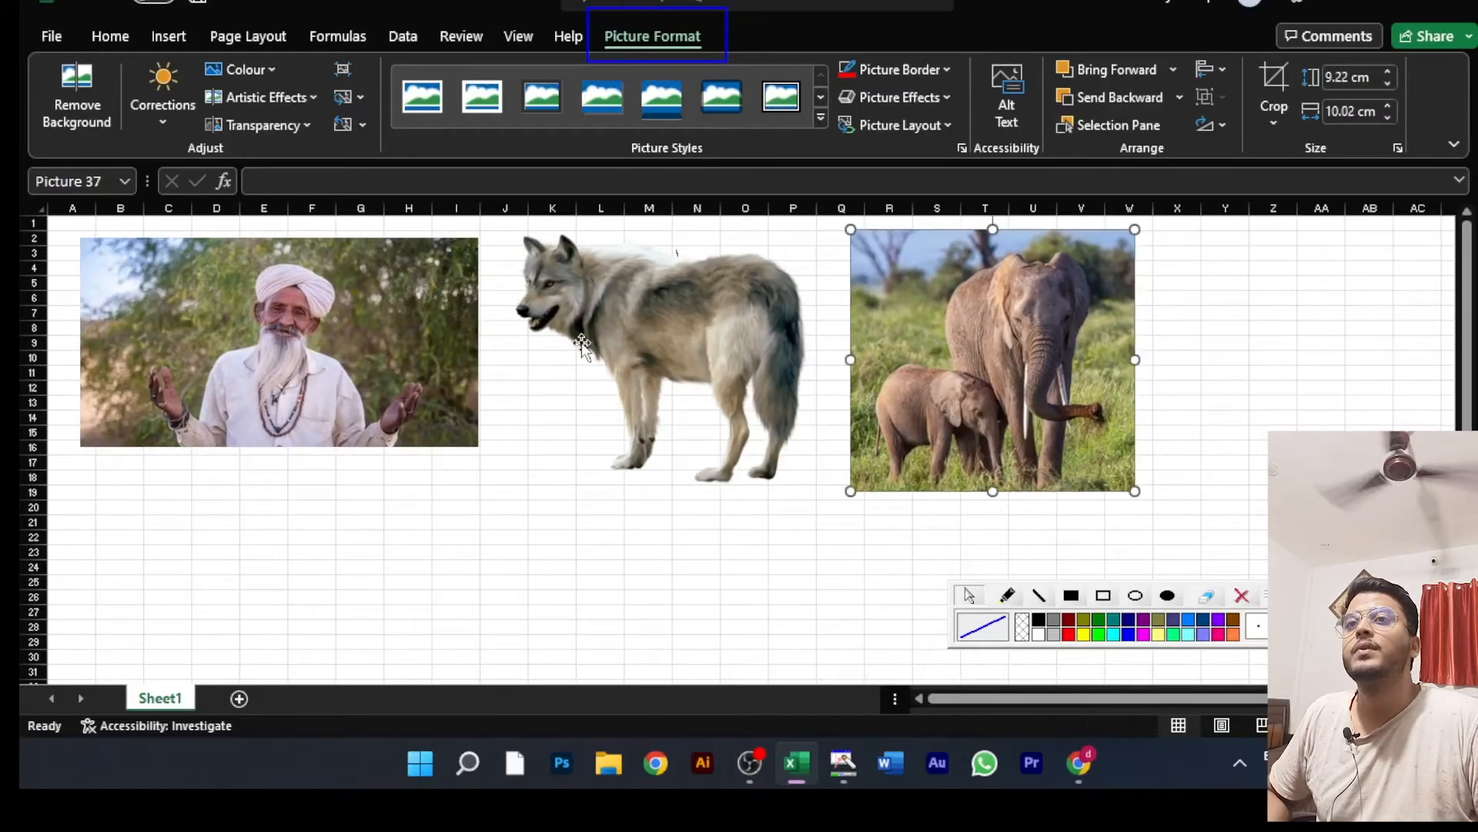
Step: Display the Selection Pane, hide and show each of the three pictures in turn, and close the pane
{"action": "left_click", "coordinate": [1115, 123]}
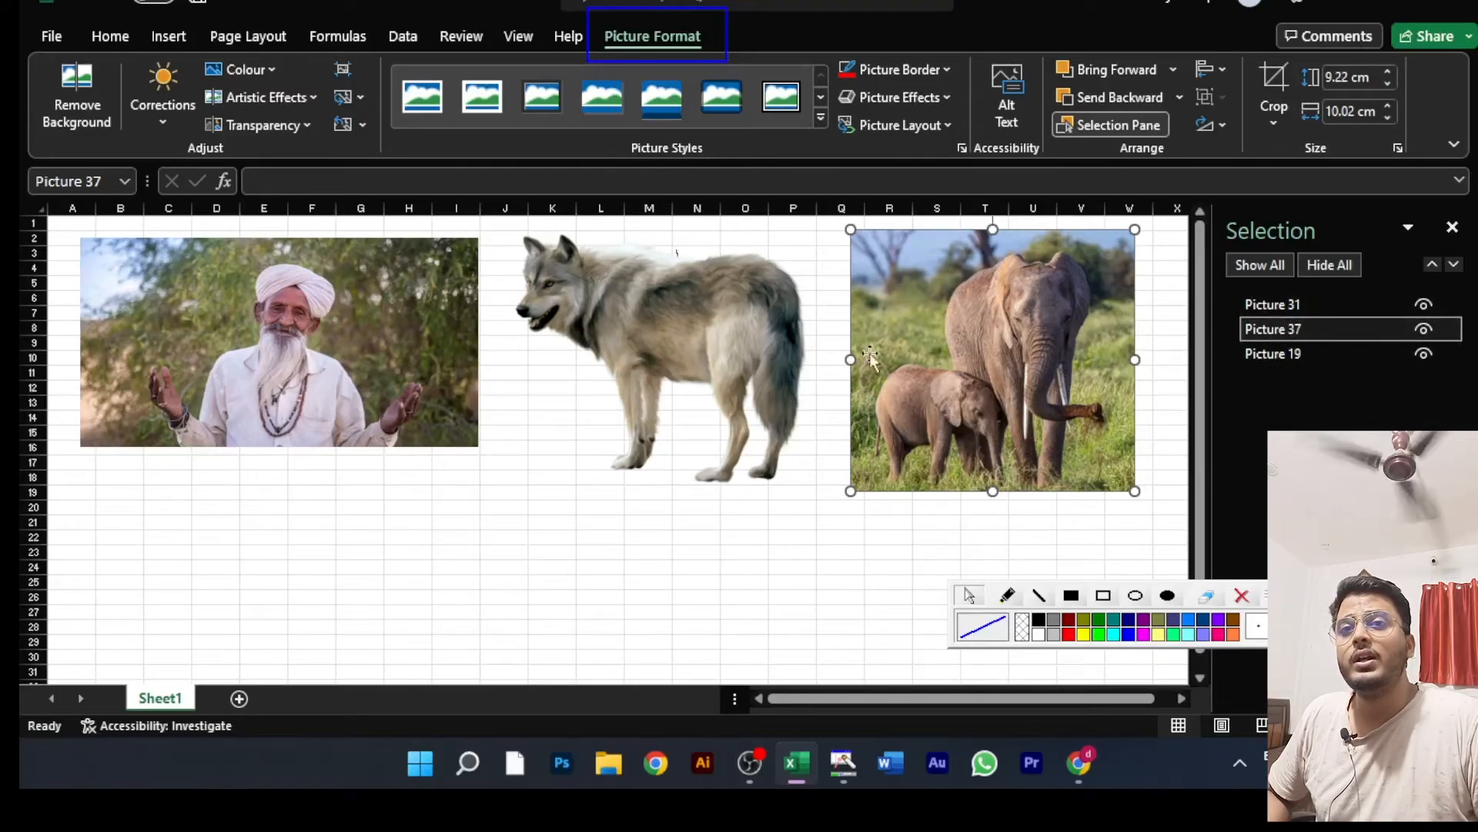
{"action": "left_click", "coordinate": [1422, 309]}
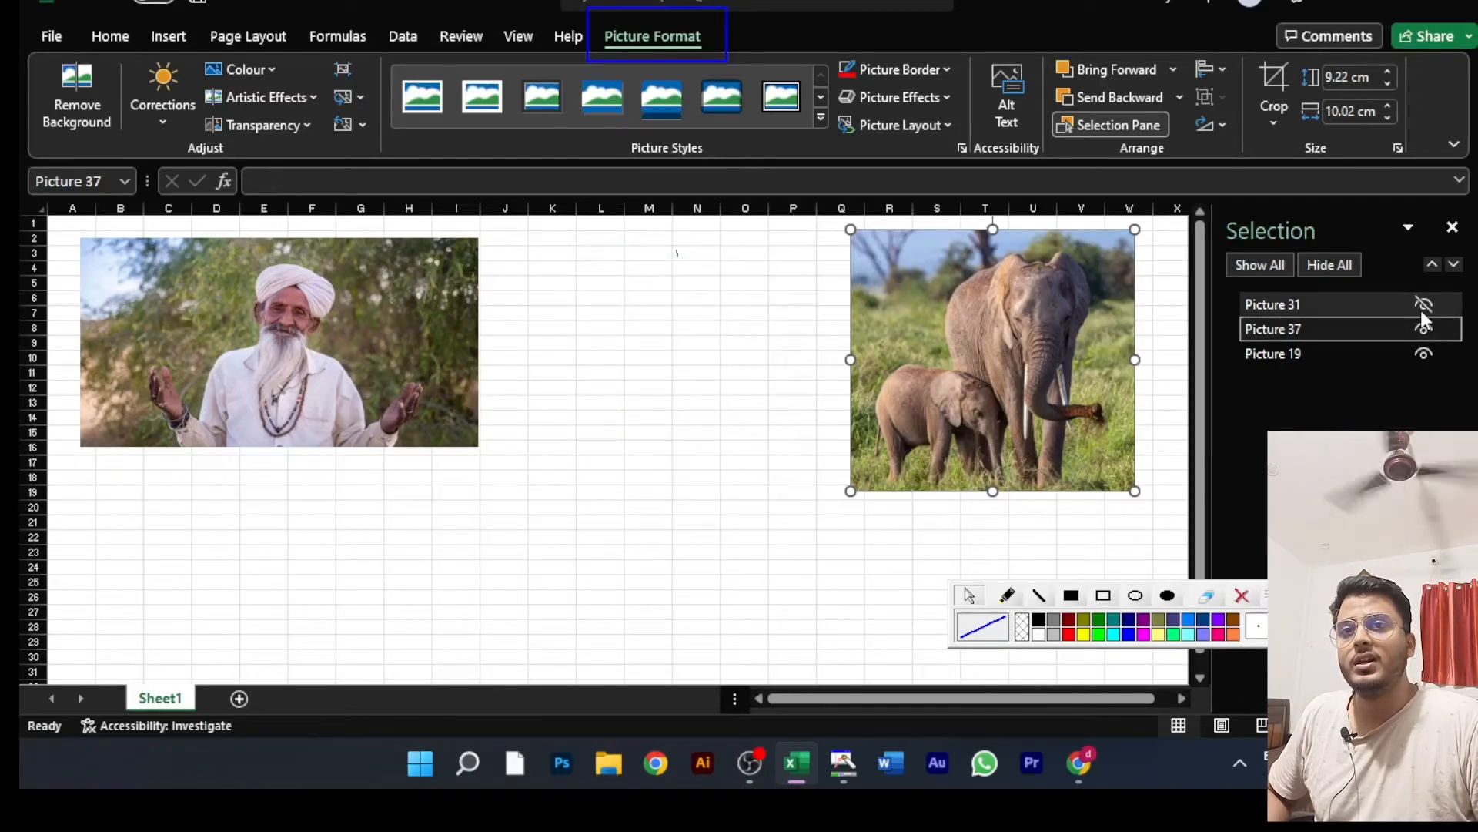
{"action": "left_click", "coordinate": [1422, 310]}
{"action": "left_click", "coordinate": [1425, 328]}
{"action": "left_click", "coordinate": [1424, 328]}
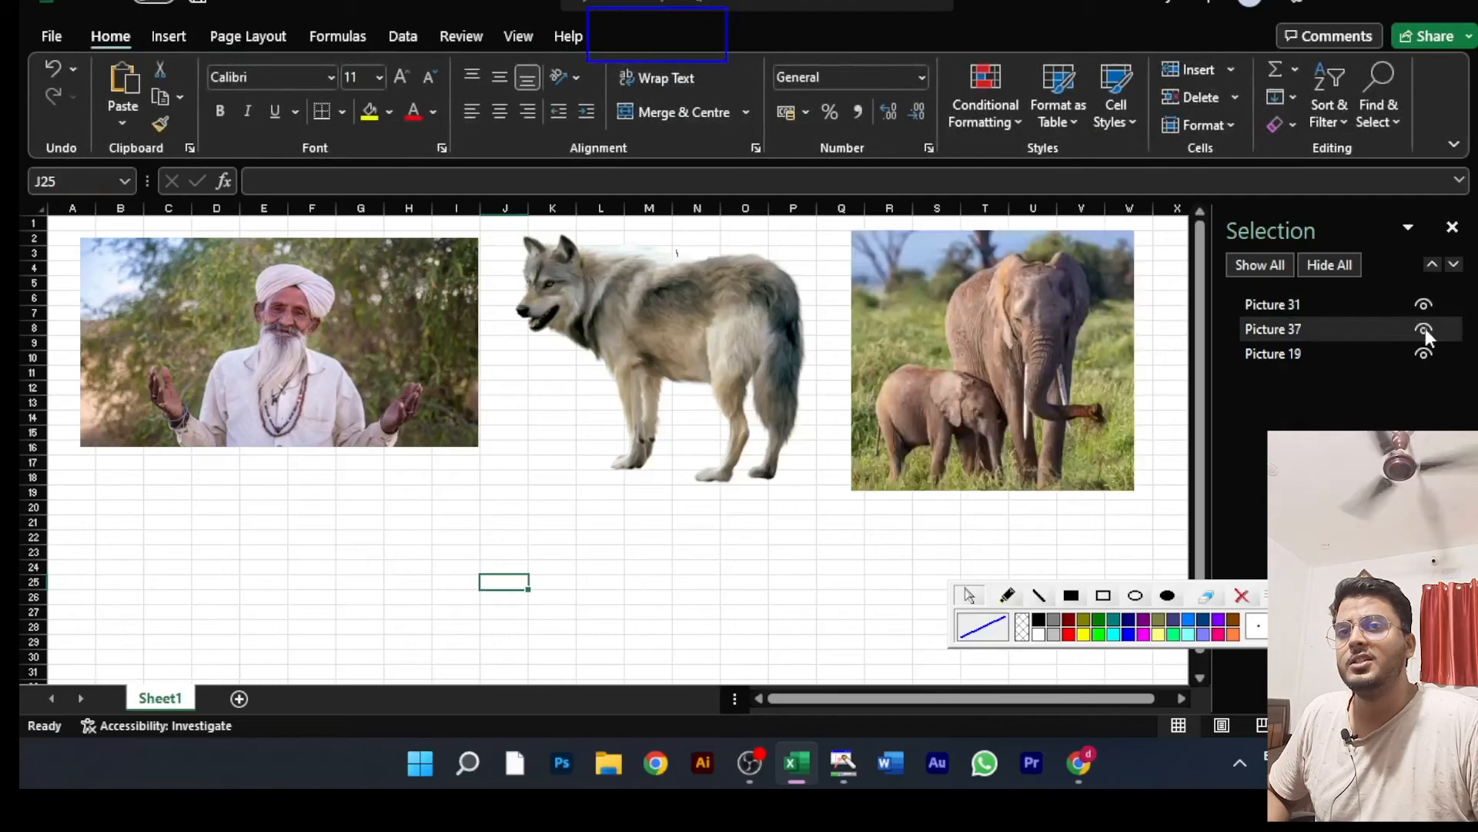
{"action": "left_click", "coordinate": [1422, 355]}
{"action": "left_click", "coordinate": [1421, 354]}
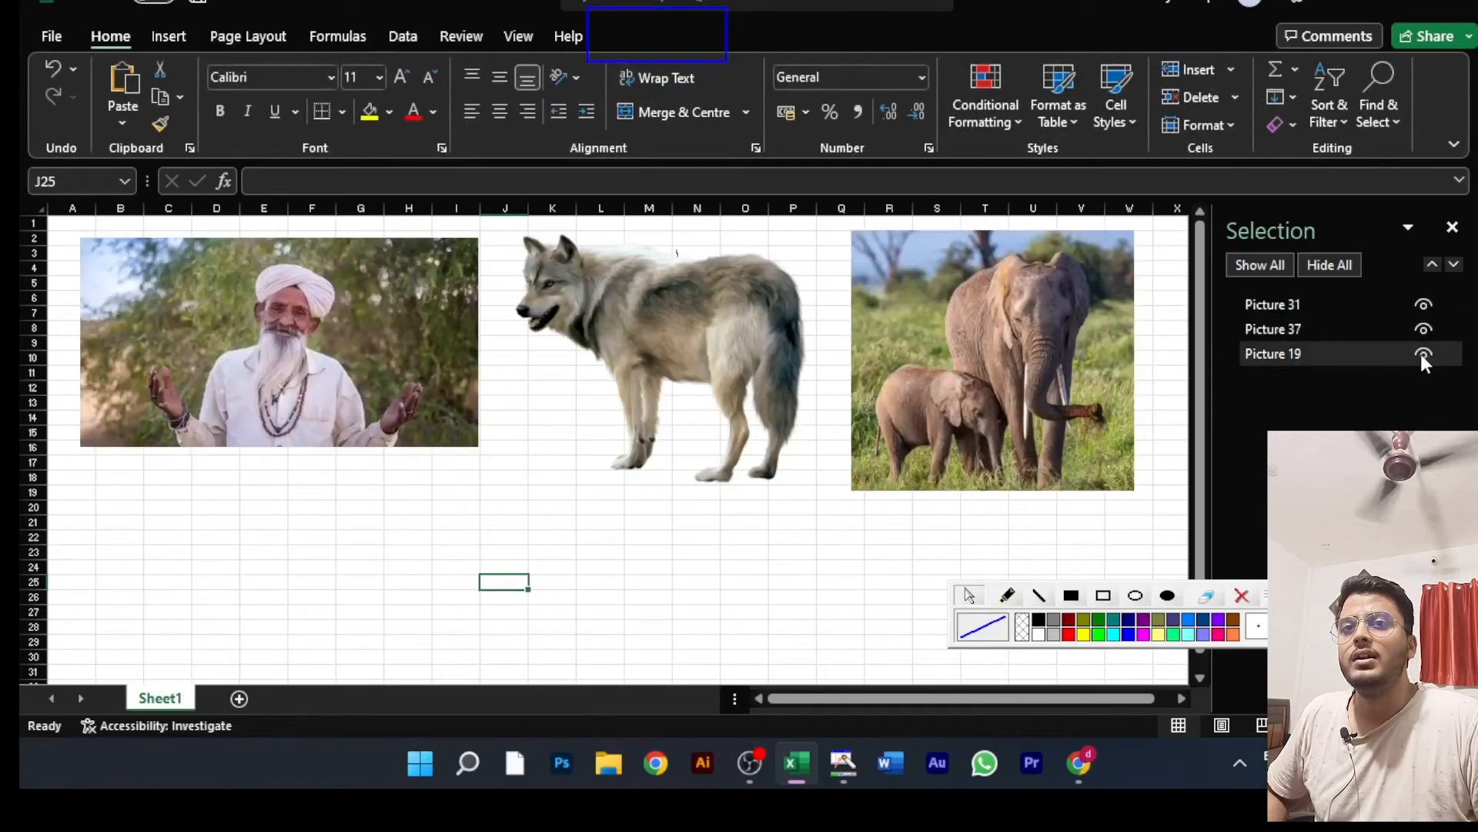
{"action": "left_click", "coordinate": [1452, 228]}
Step: Check which alignment options are available with only the wolf picture selected
{"action": "left_click", "coordinate": [1043, 346]}
{"action": "left_click", "coordinate": [654, 350]}
{"action": "left_click", "coordinate": [413, 353]}
{"action": "left_click", "coordinate": [537, 354]}
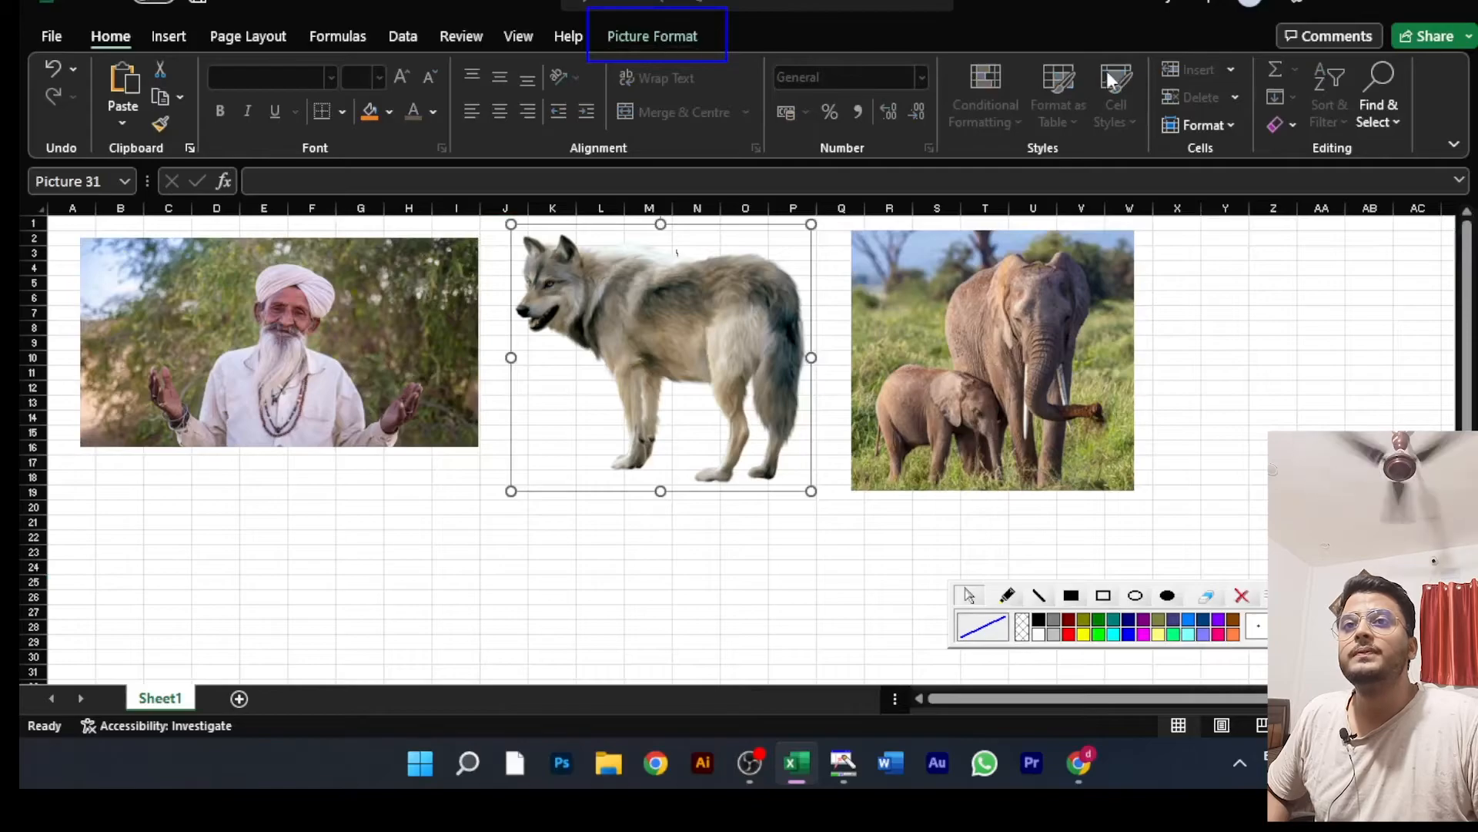
{"action": "left_click", "coordinate": [673, 28]}
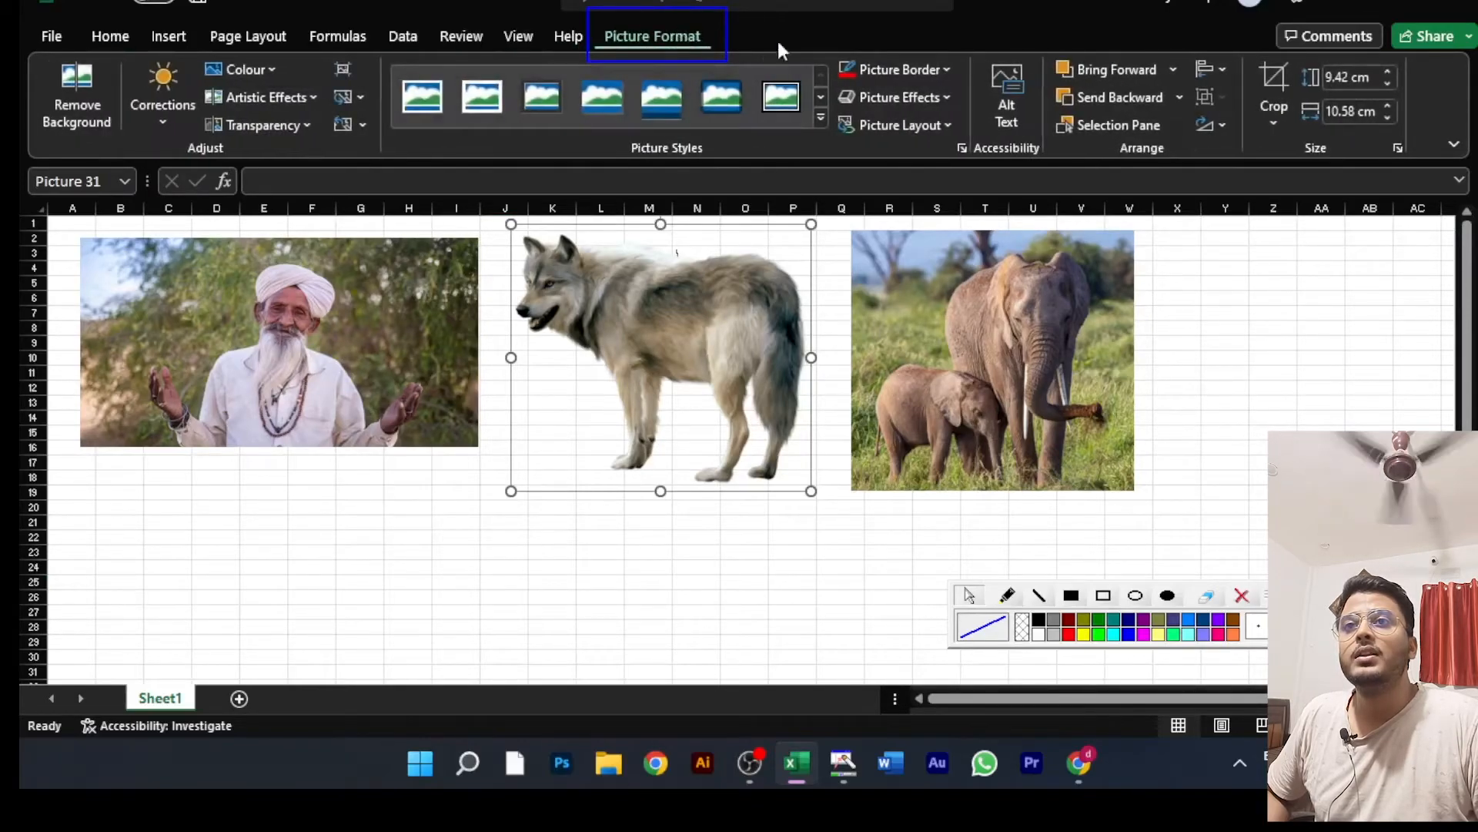
{"action": "left_click", "coordinate": [1225, 68]}
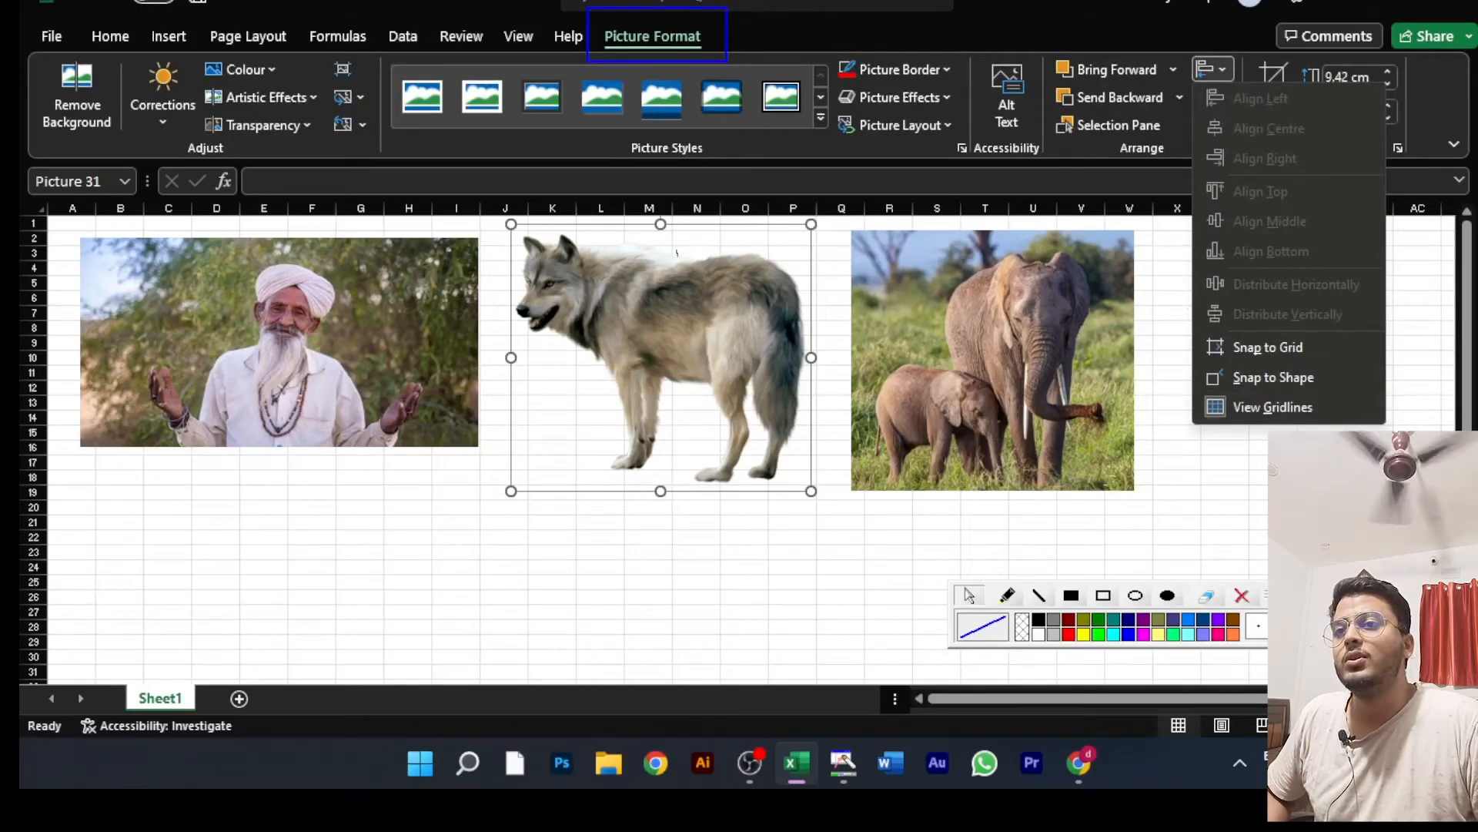
{"action": "key", "text": "Escape"}
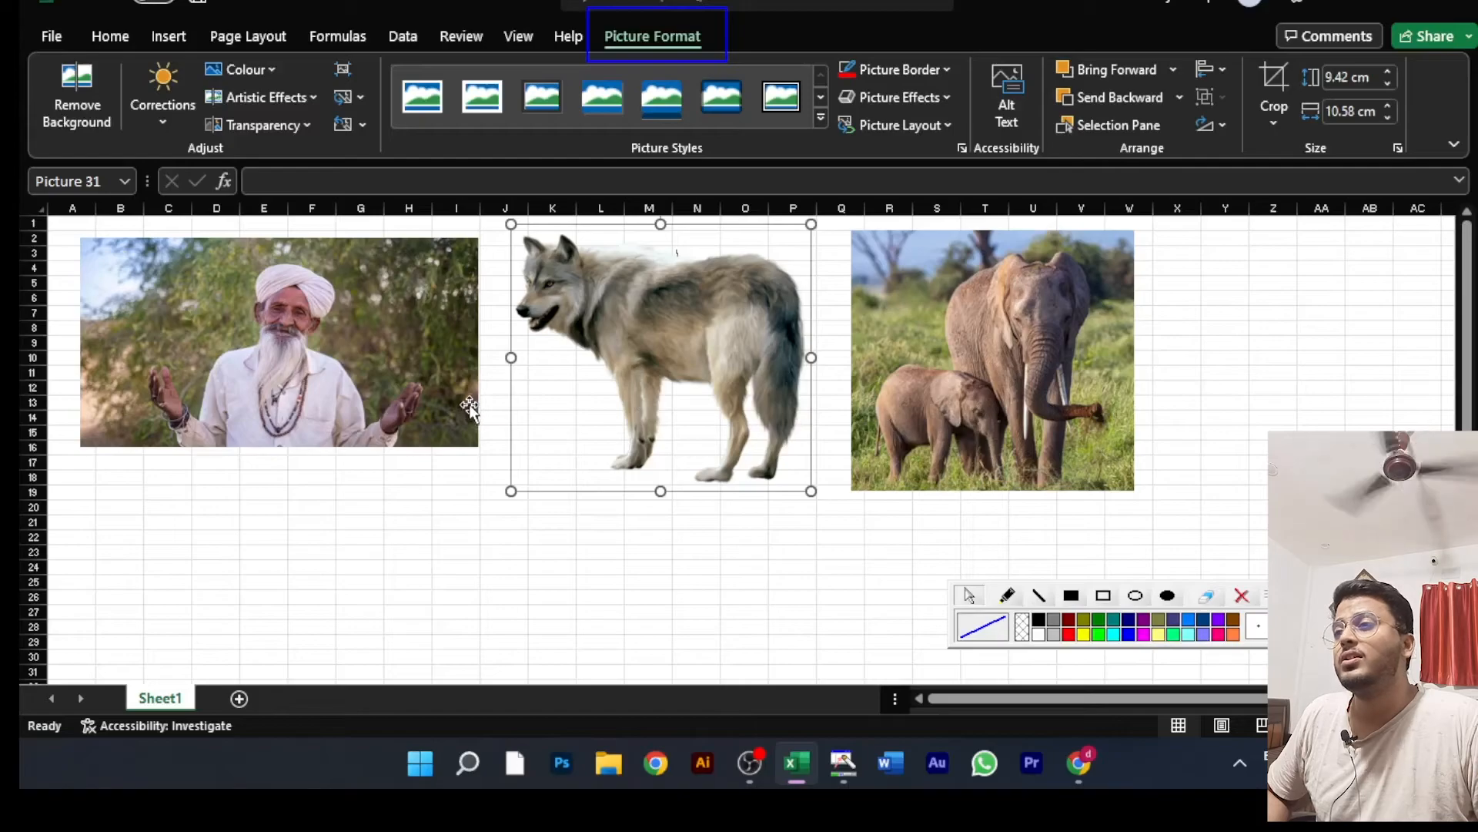
Step: Stagger the three pictures at different heights, with the wolf lowest and the man and elephant moved slightly down
{"action": "left_click_drag", "start_coordinate": [601, 341], "coordinate": [620, 537]}
{"action": "left_click_drag", "start_coordinate": [962, 362], "coordinate": [1032, 424]}
{"action": "left_click_drag", "start_coordinate": [375, 355], "coordinate": [407, 381]}
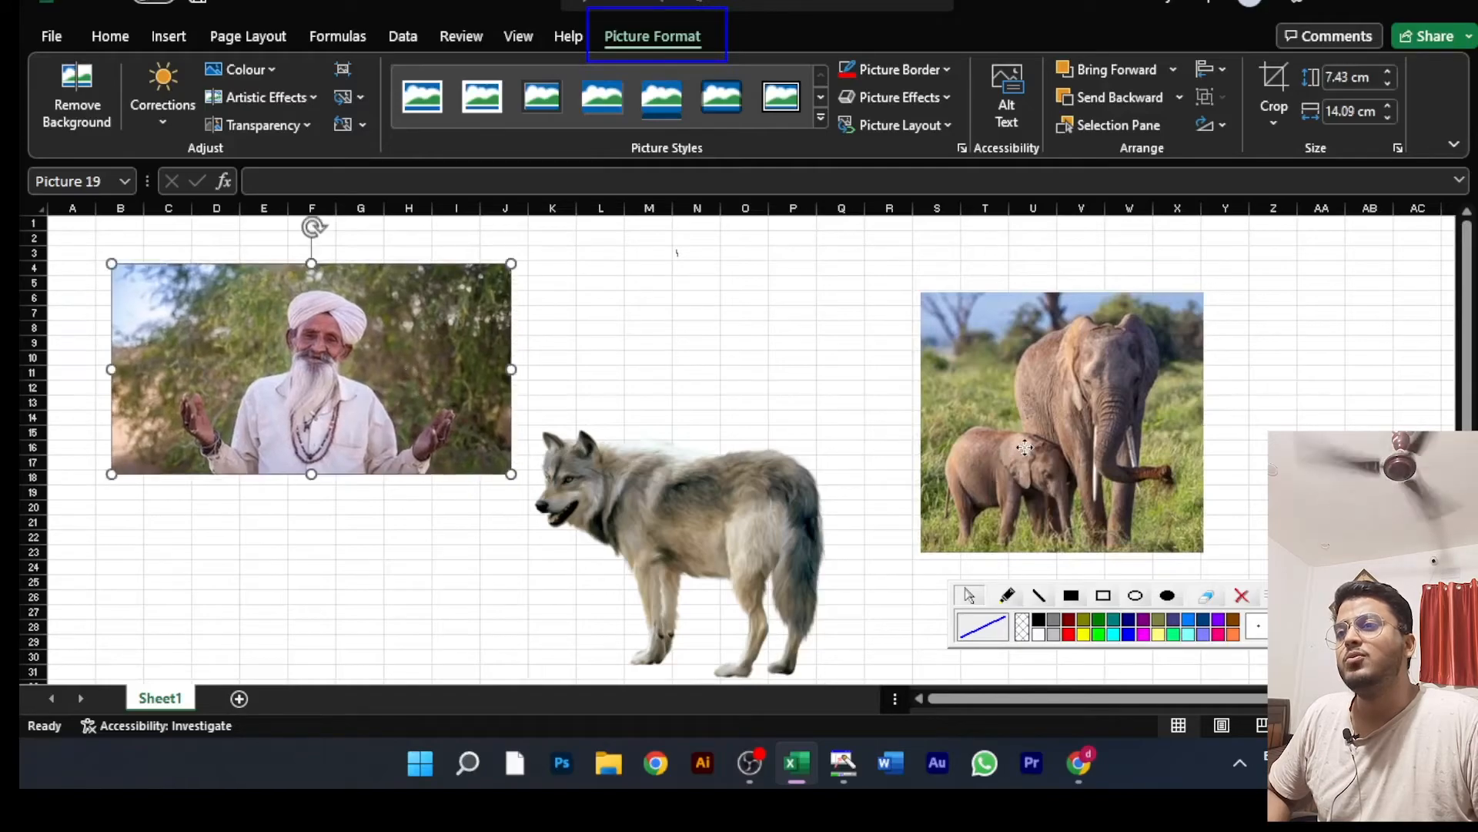
{"action": "left_click", "coordinate": [966, 427]}
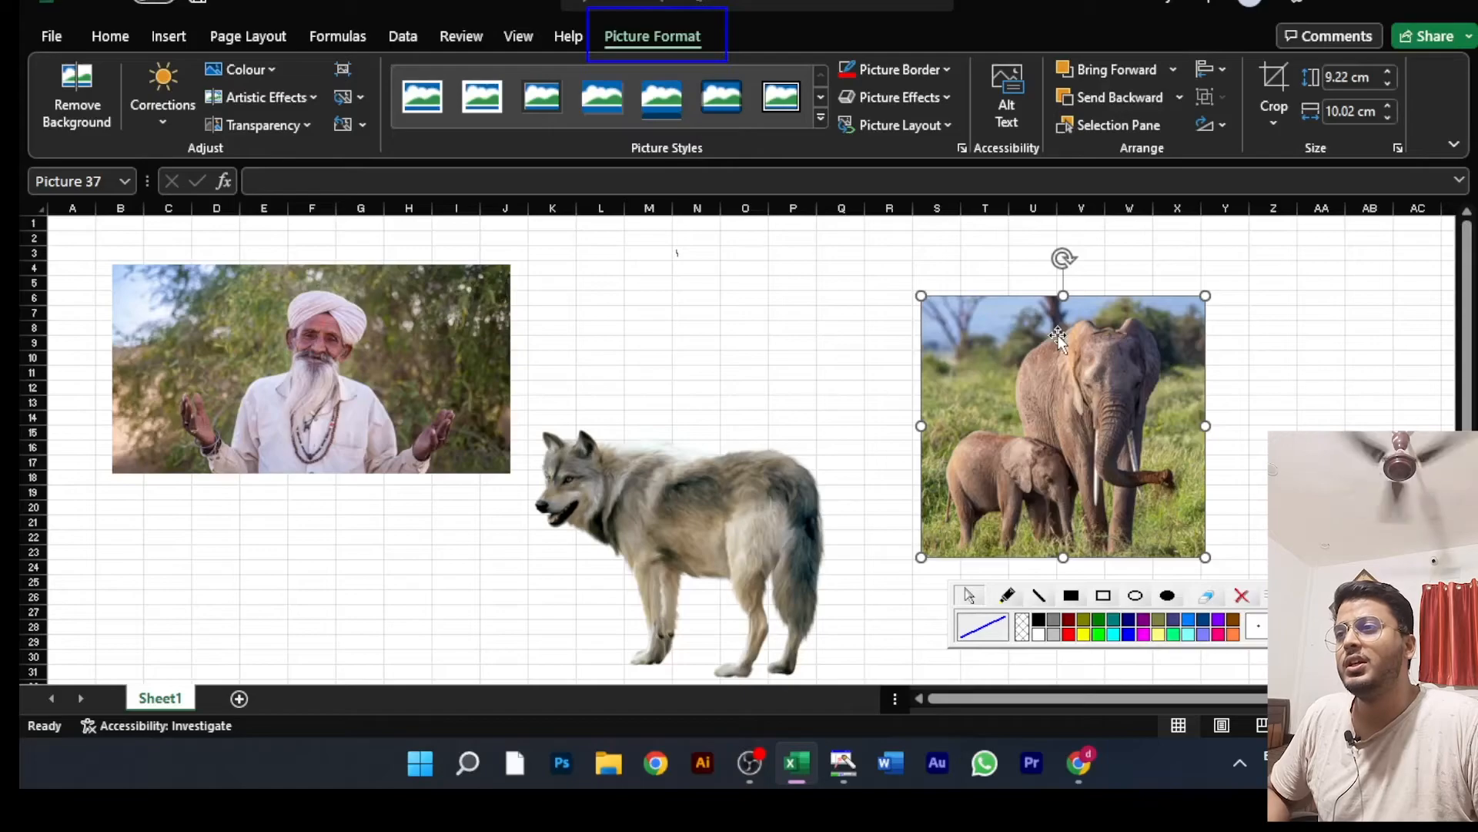
Step: Select the man, wolf and elephant pictures together and open the alignment options
{"action": "left_click", "coordinate": [314, 352], "text": "ctrl"}
{"action": "left_click", "coordinate": [779, 543], "text": "ctrl"}
{"action": "left_click", "coordinate": [1119, 439], "text": "ctrl"}
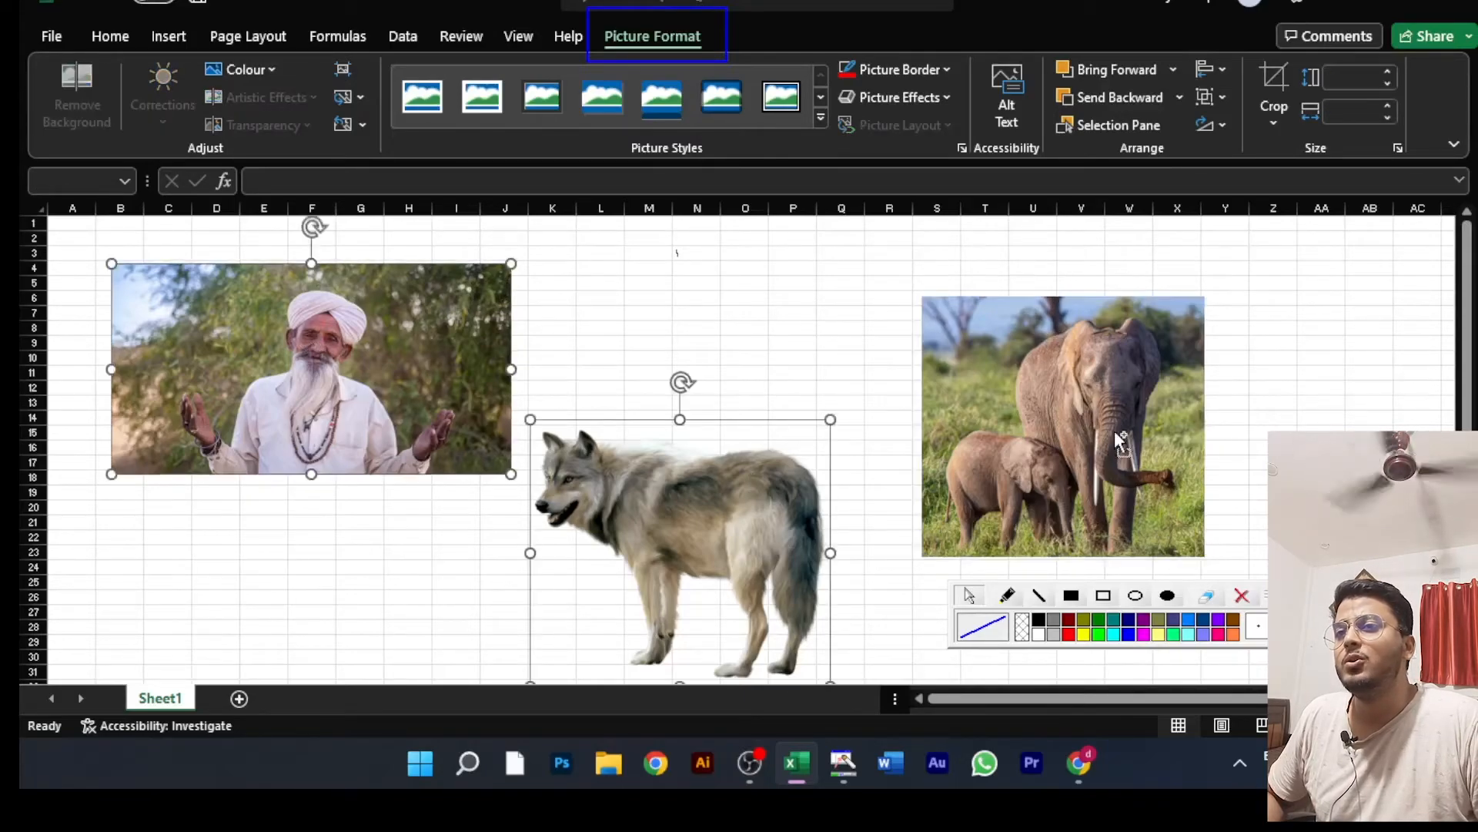
{"action": "left_click", "coordinate": [1119, 439], "text": "ctrl"}
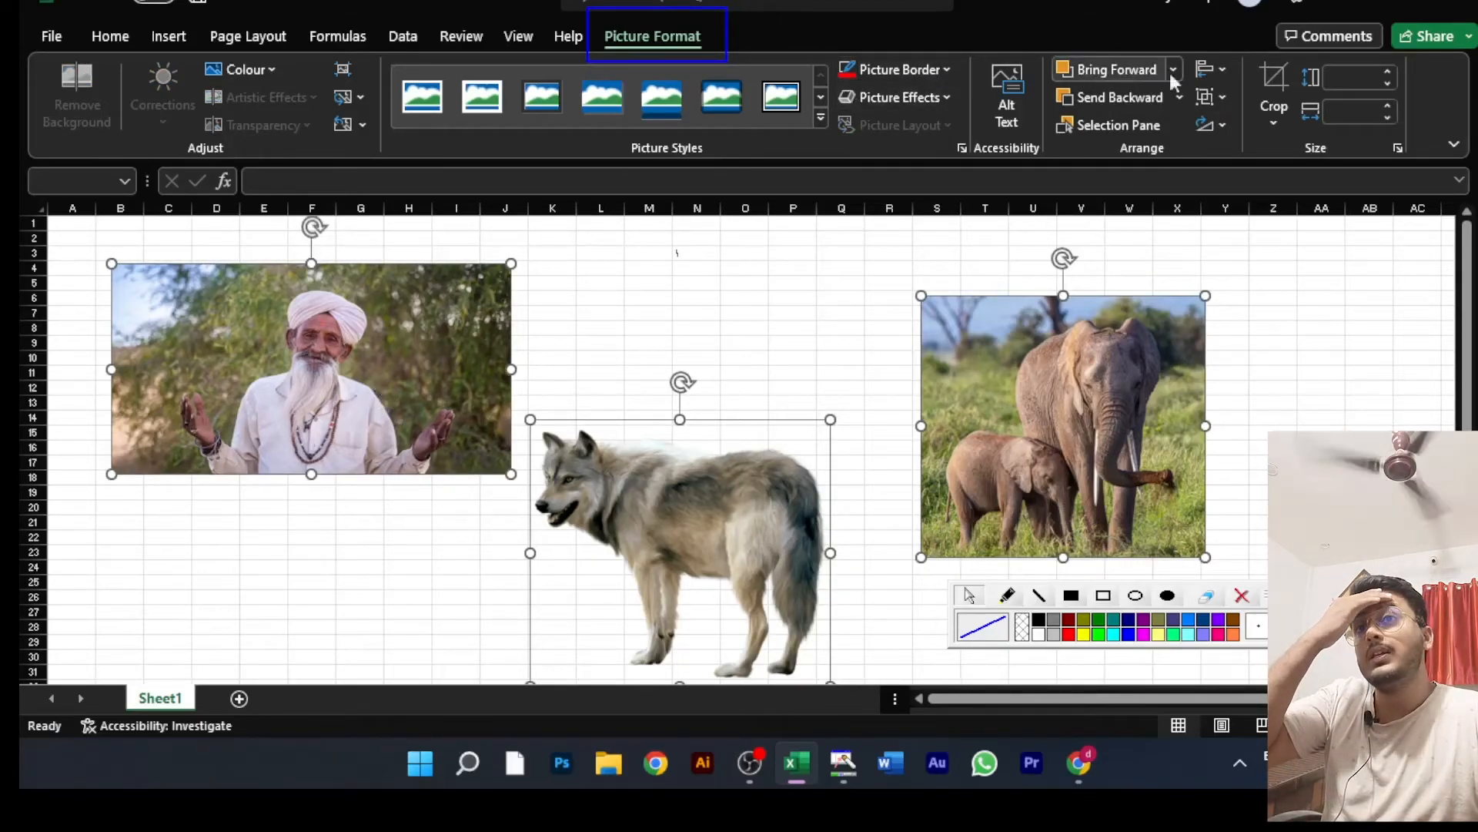
{"action": "left_click", "coordinate": [1229, 71]}
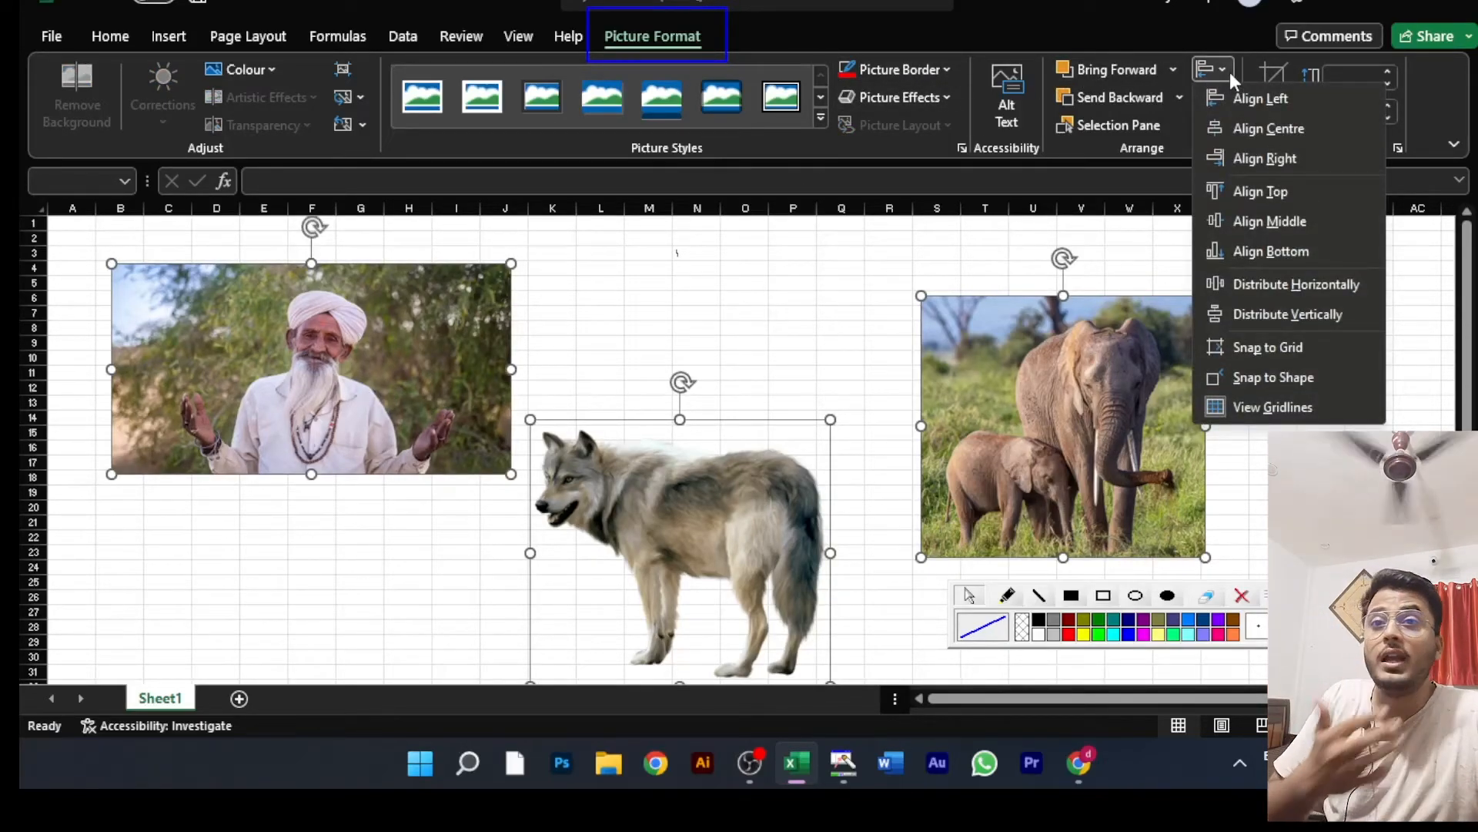
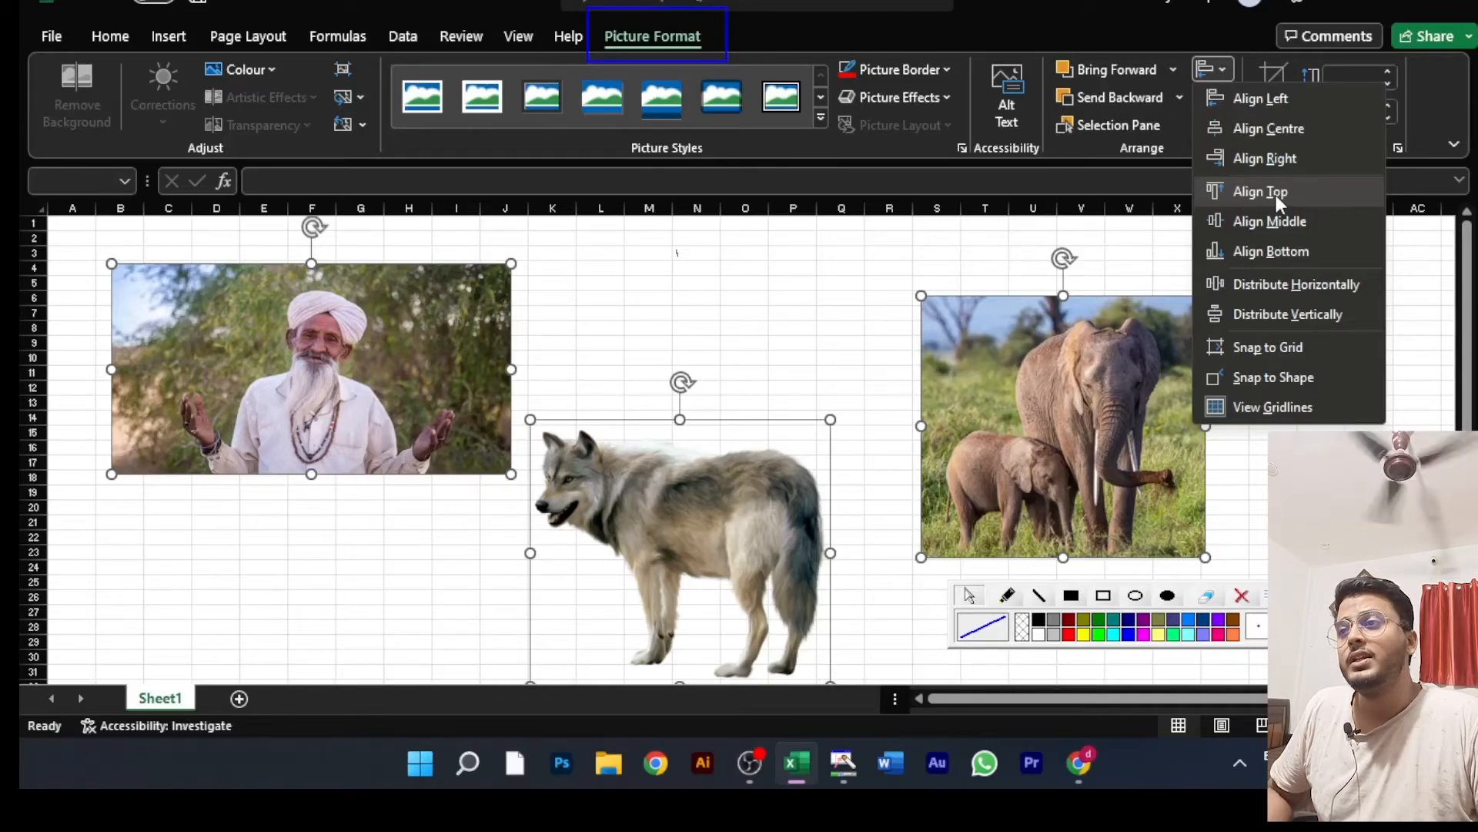
Step: Try Align Top and Align Bottom on the three selected pictures, undoing each alignment
{"action": "left_click", "coordinate": [1277, 196]}
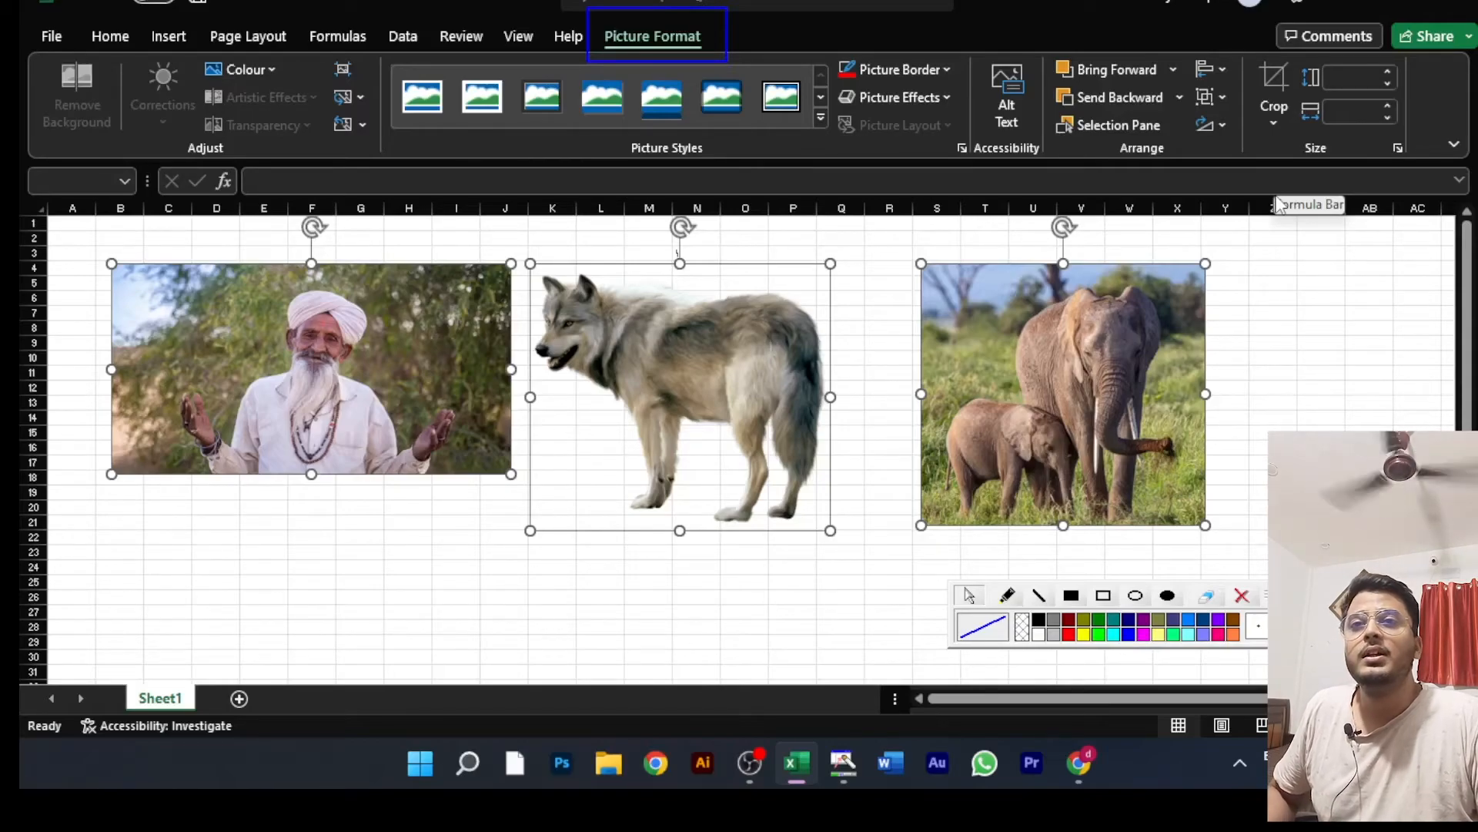
{"action": "key", "text": "ctrl+z"}
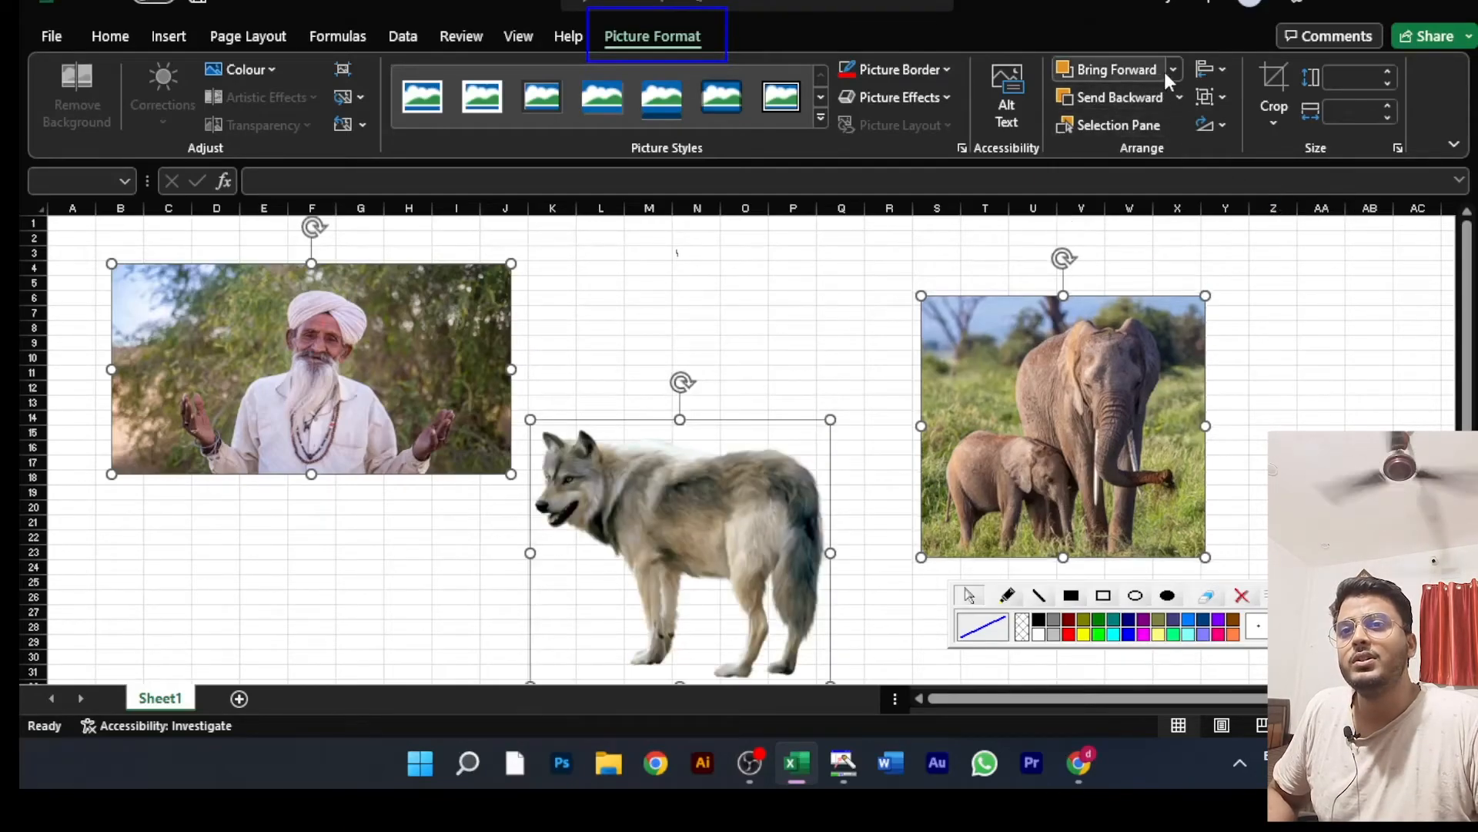
{"action": "left_click", "coordinate": [1215, 67]}
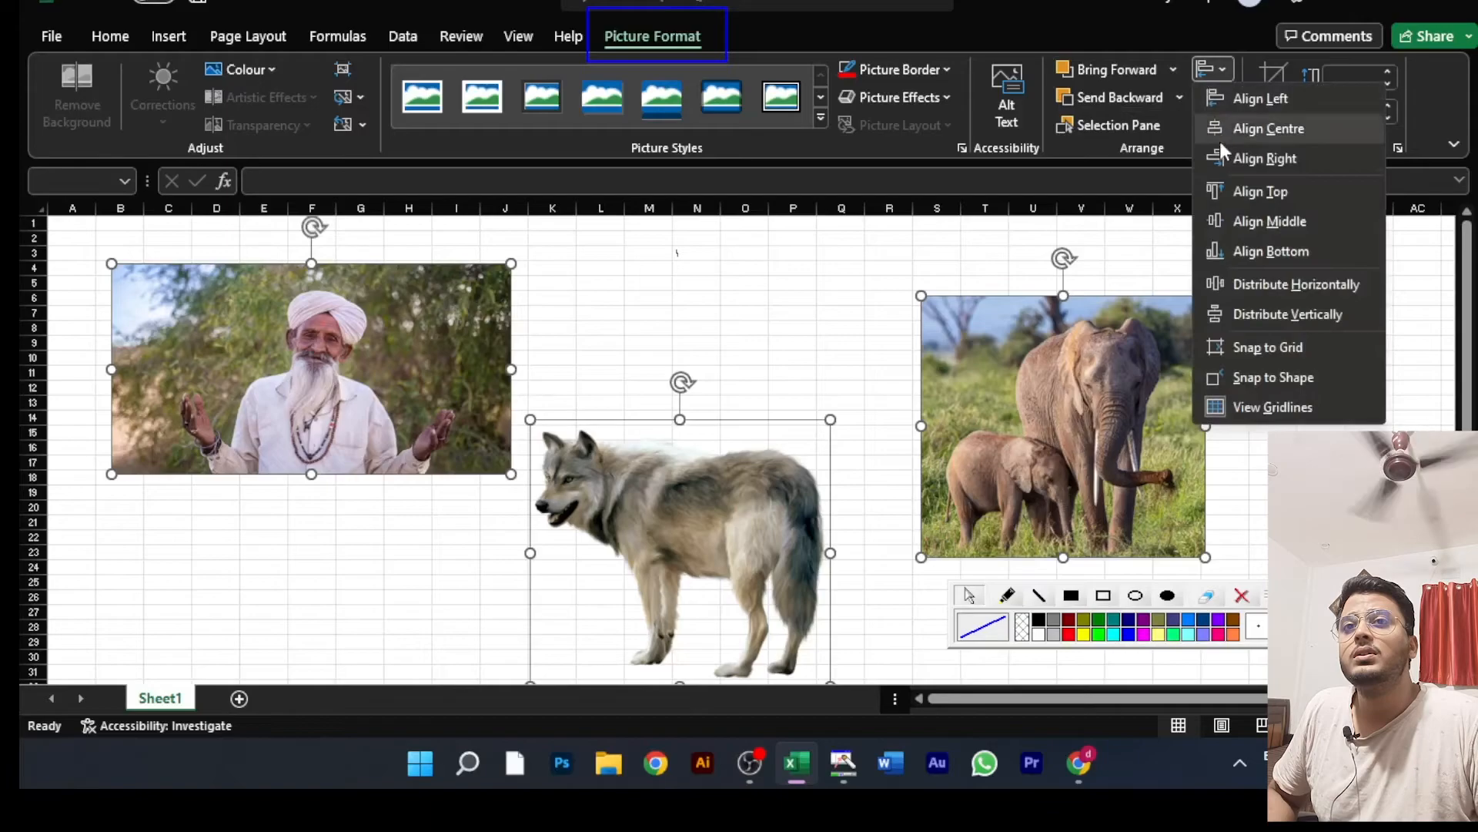
{"action": "left_click", "coordinate": [1286, 252]}
{"action": "scroll", "coordinate": [643, 472], "scroll_direction": "down", "scroll_amount": 2}
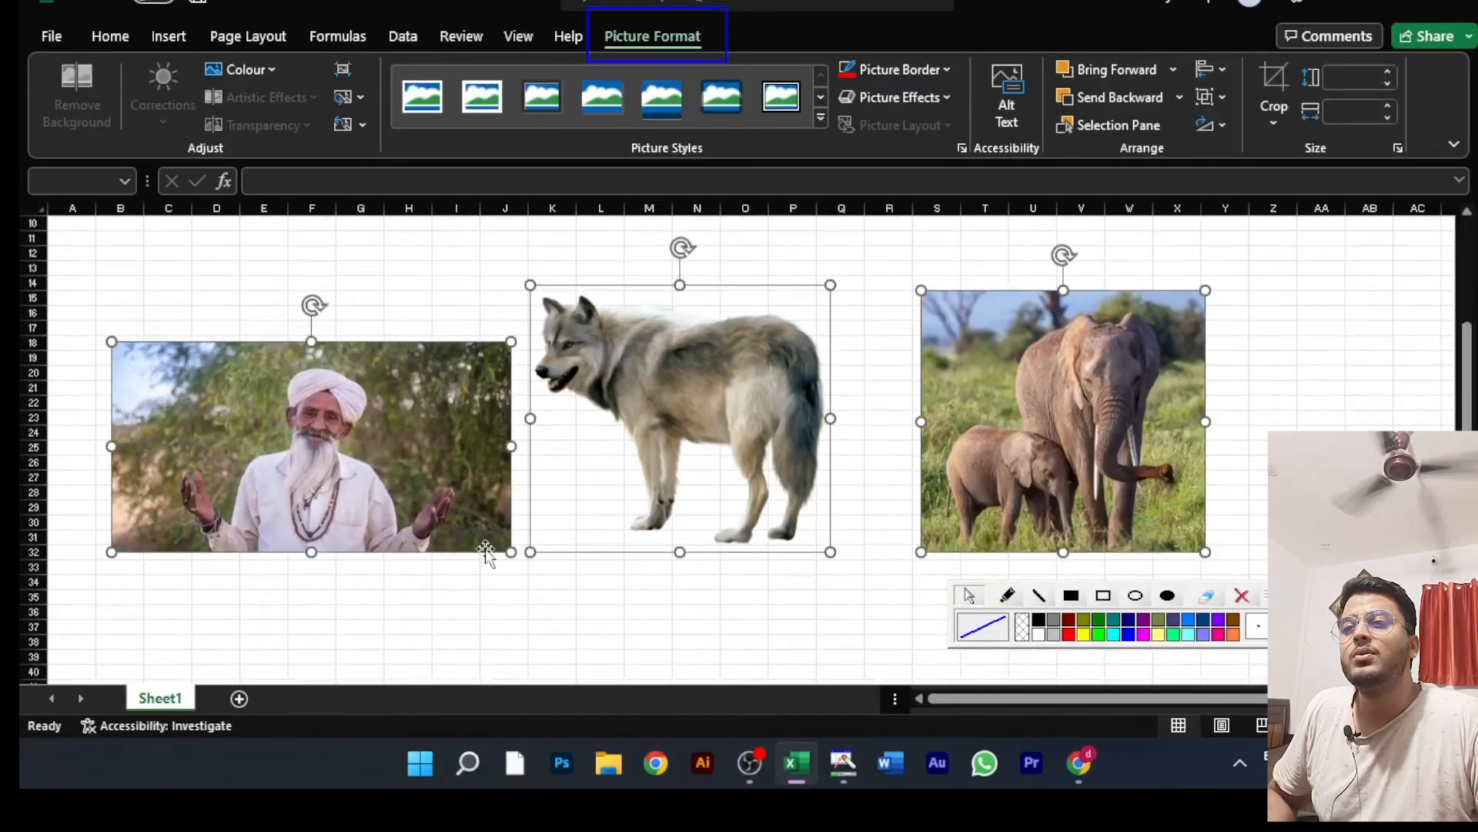
{"action": "scroll", "coordinate": [765, 539], "scroll_direction": "up", "scroll_amount": 2}
{"action": "scroll", "coordinate": [765, 539], "scroll_direction": "up", "scroll_amount": 1}
{"action": "scroll", "coordinate": [765, 539], "scroll_direction": "down", "scroll_amount": 2}
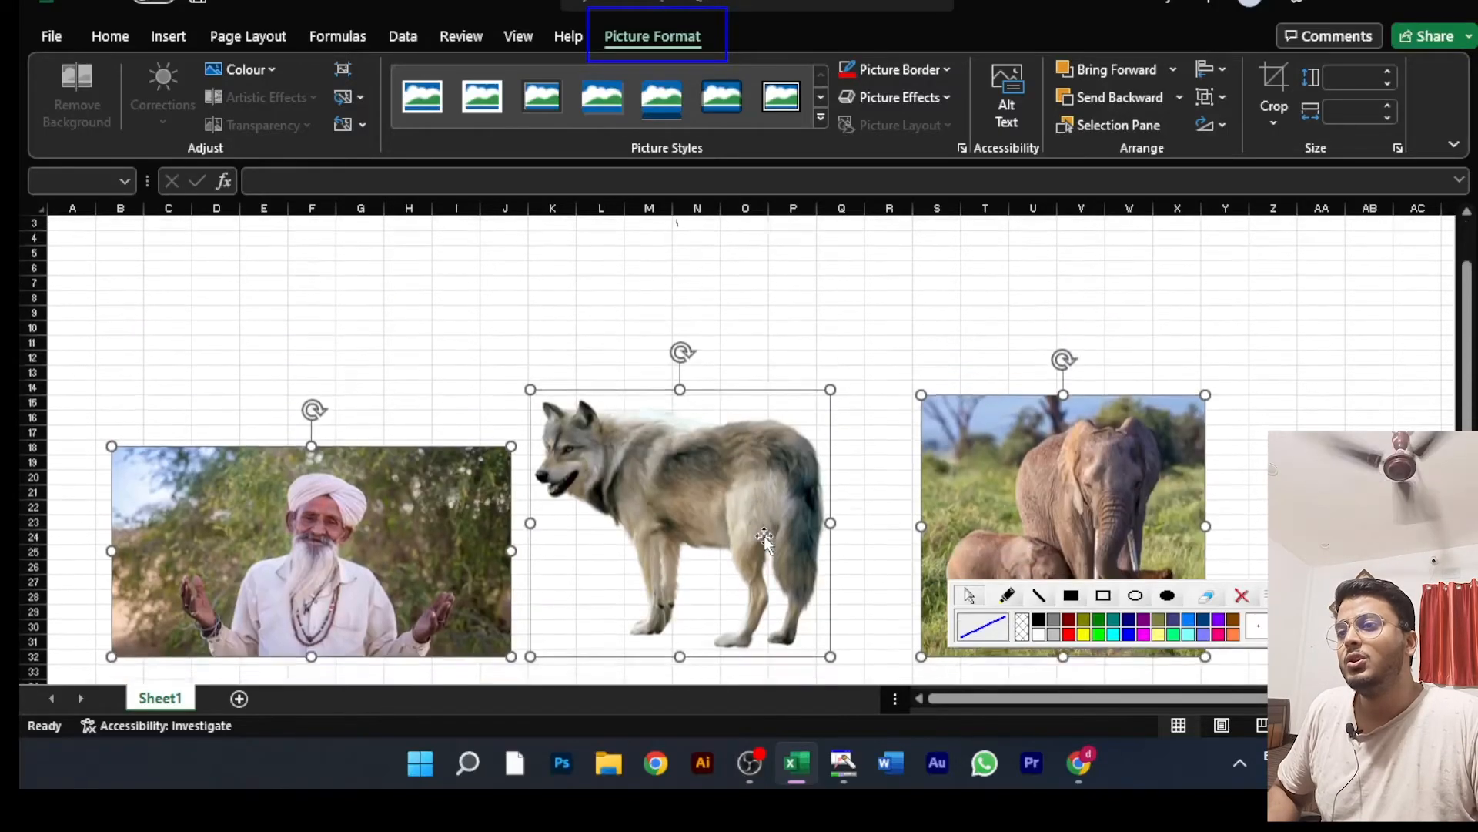
{"action": "scroll", "coordinate": [765, 539], "scroll_direction": "up", "scroll_amount": 1}
{"action": "key", "text": "ctrl+z"}
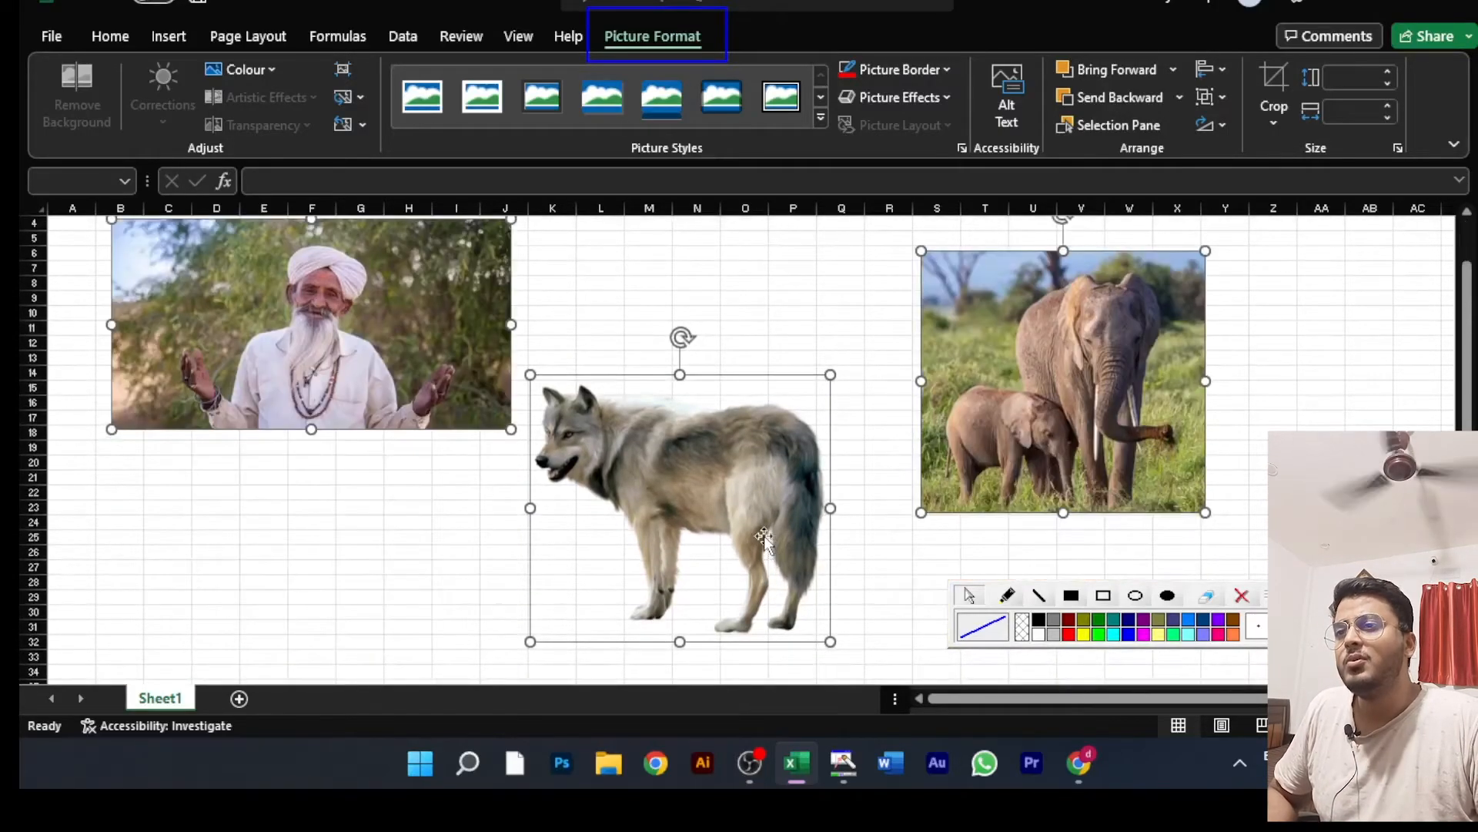
{"action": "scroll", "coordinate": [766, 543], "scroll_direction": "up", "scroll_amount": 1}
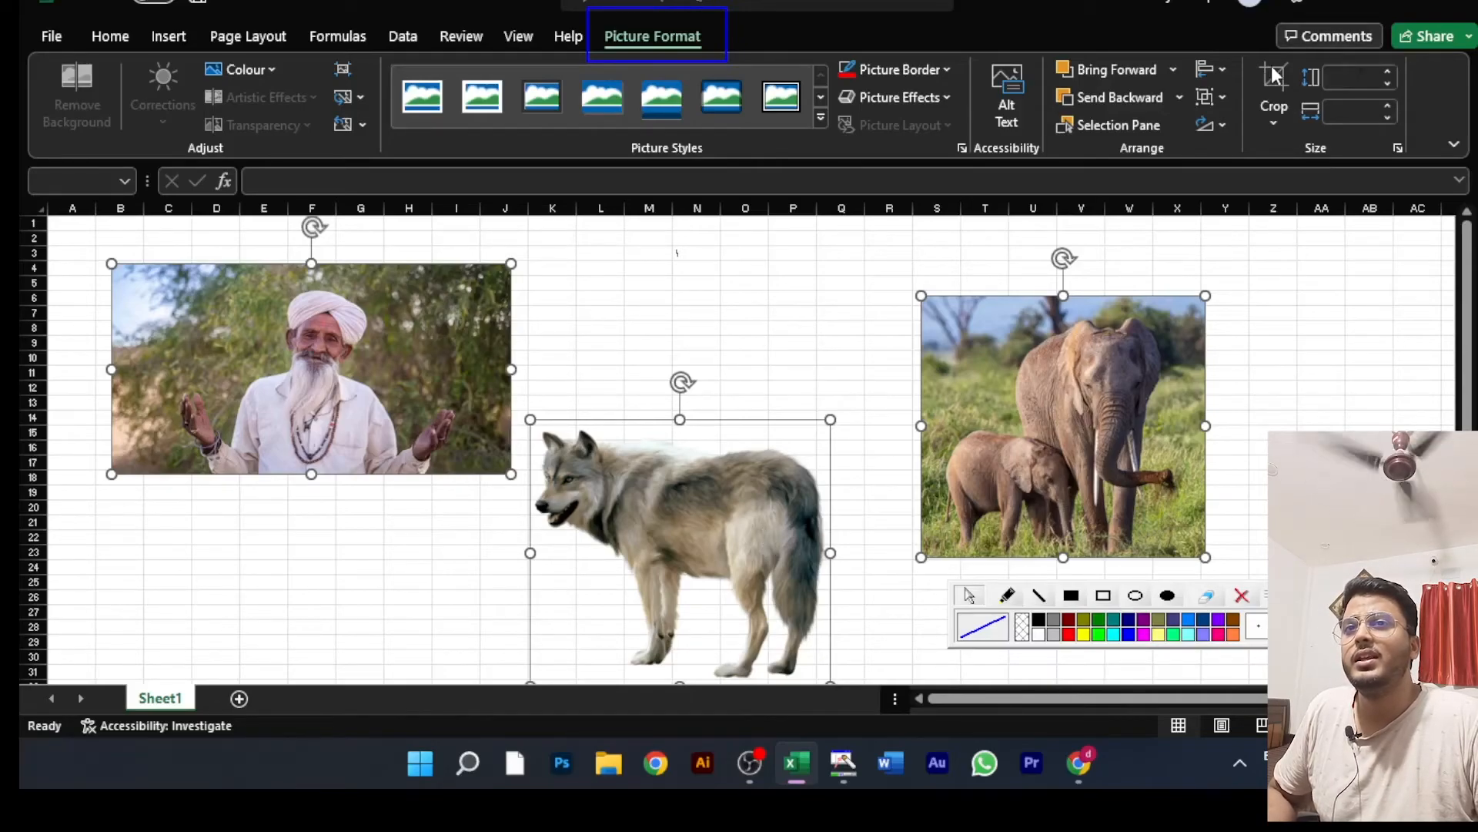
Step: Try Align Left and Align Centre on the three selected pictures, undoing each alignment
{"action": "left_click", "coordinate": [1223, 69]}
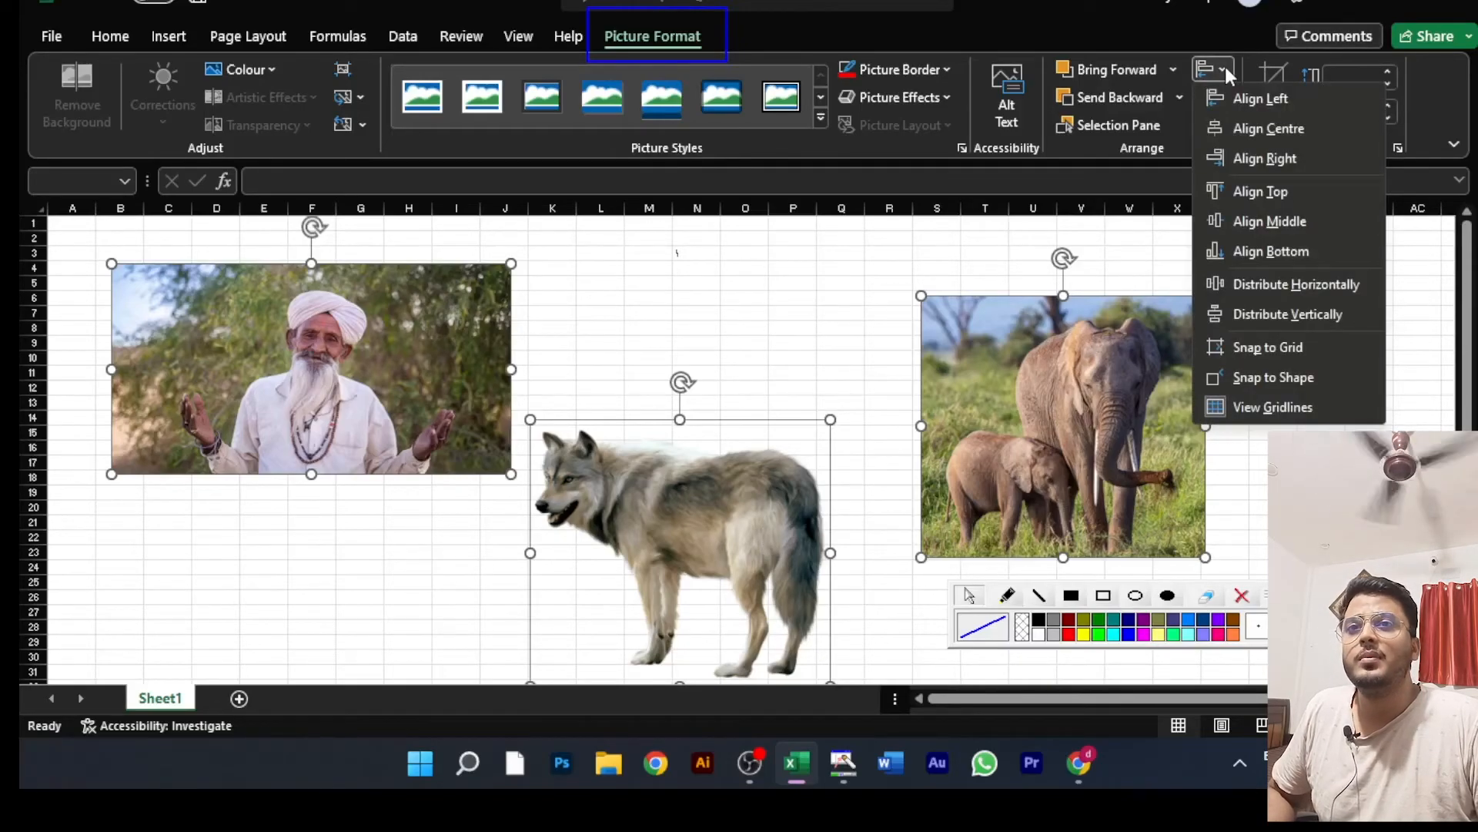
{"action": "left_click", "coordinate": [1249, 98]}
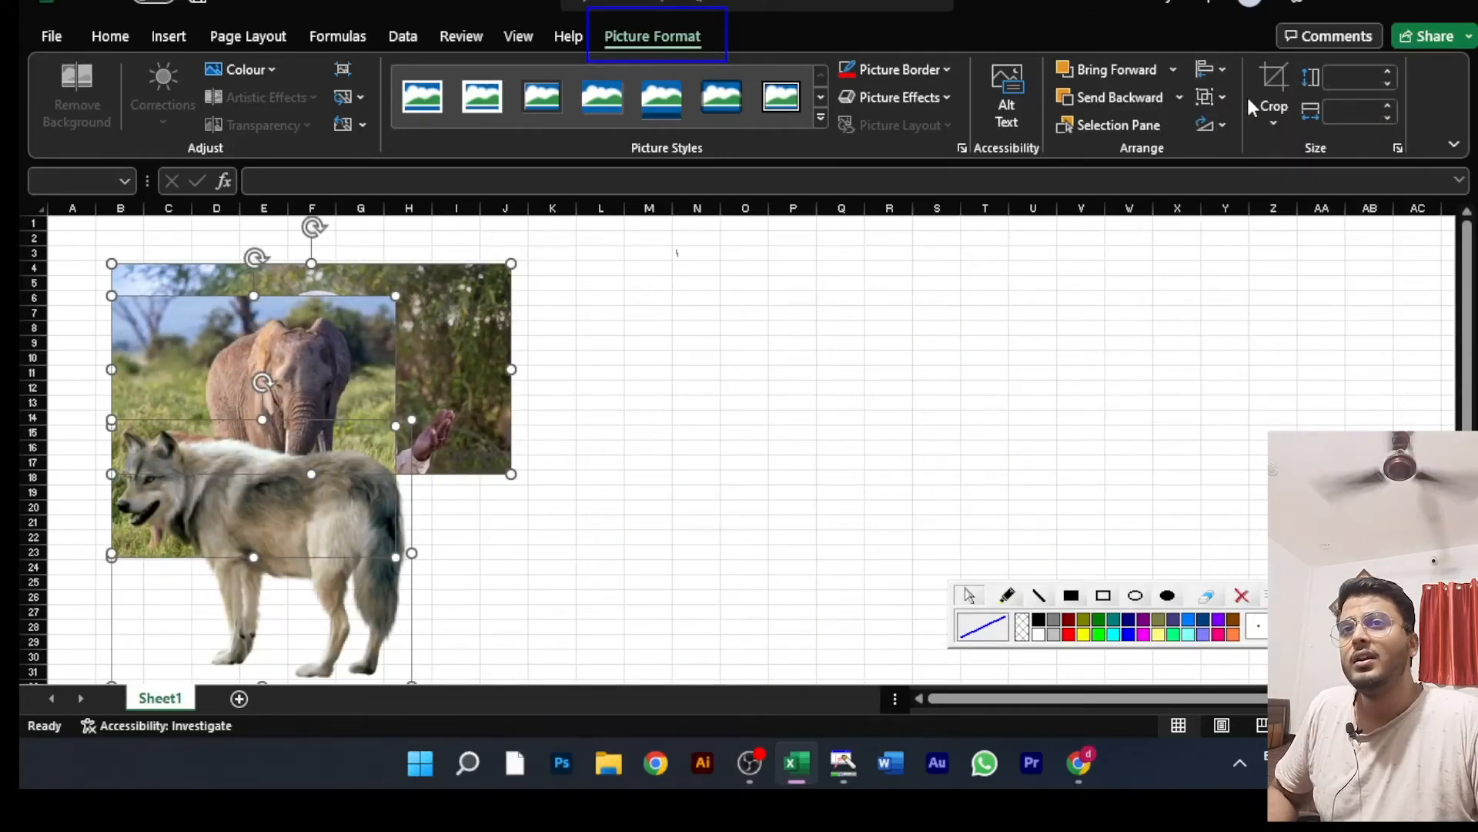
{"action": "key", "text": "ctrl+z"}
{"action": "left_click", "coordinate": [1221, 71]}
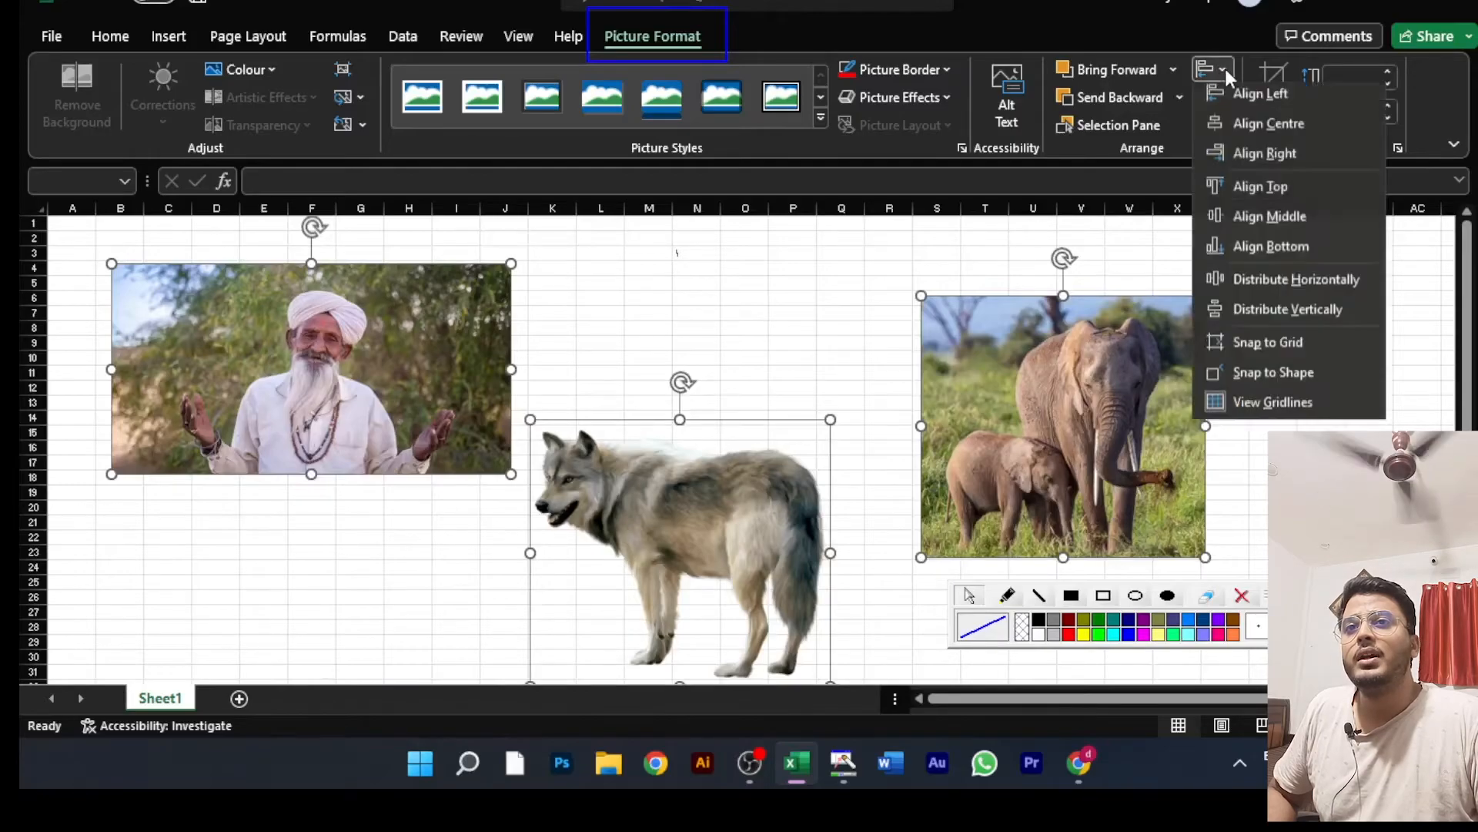
{"action": "left_click", "coordinate": [1255, 129]}
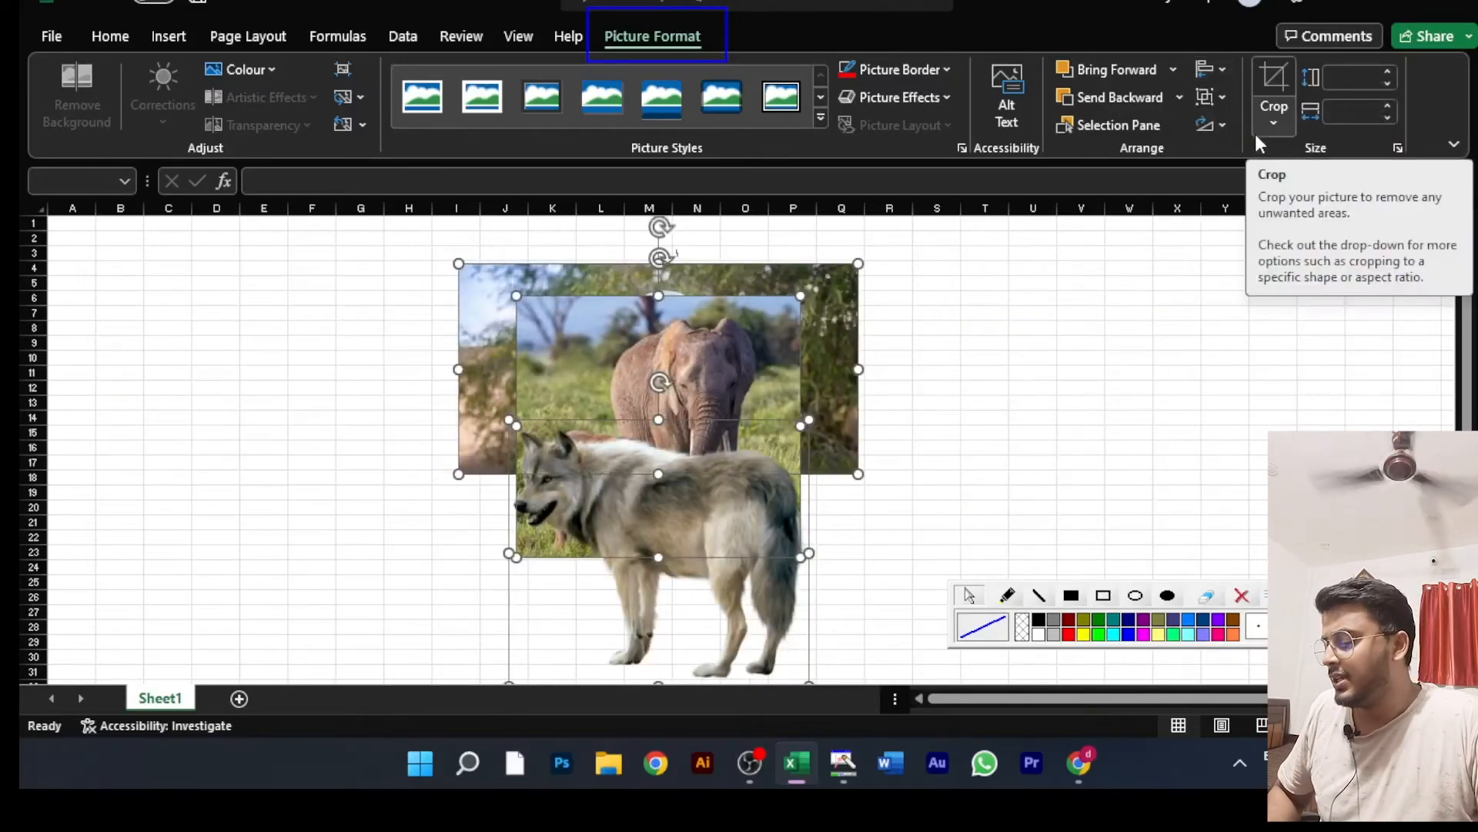
{"action": "key", "text": "ctrl+z"}
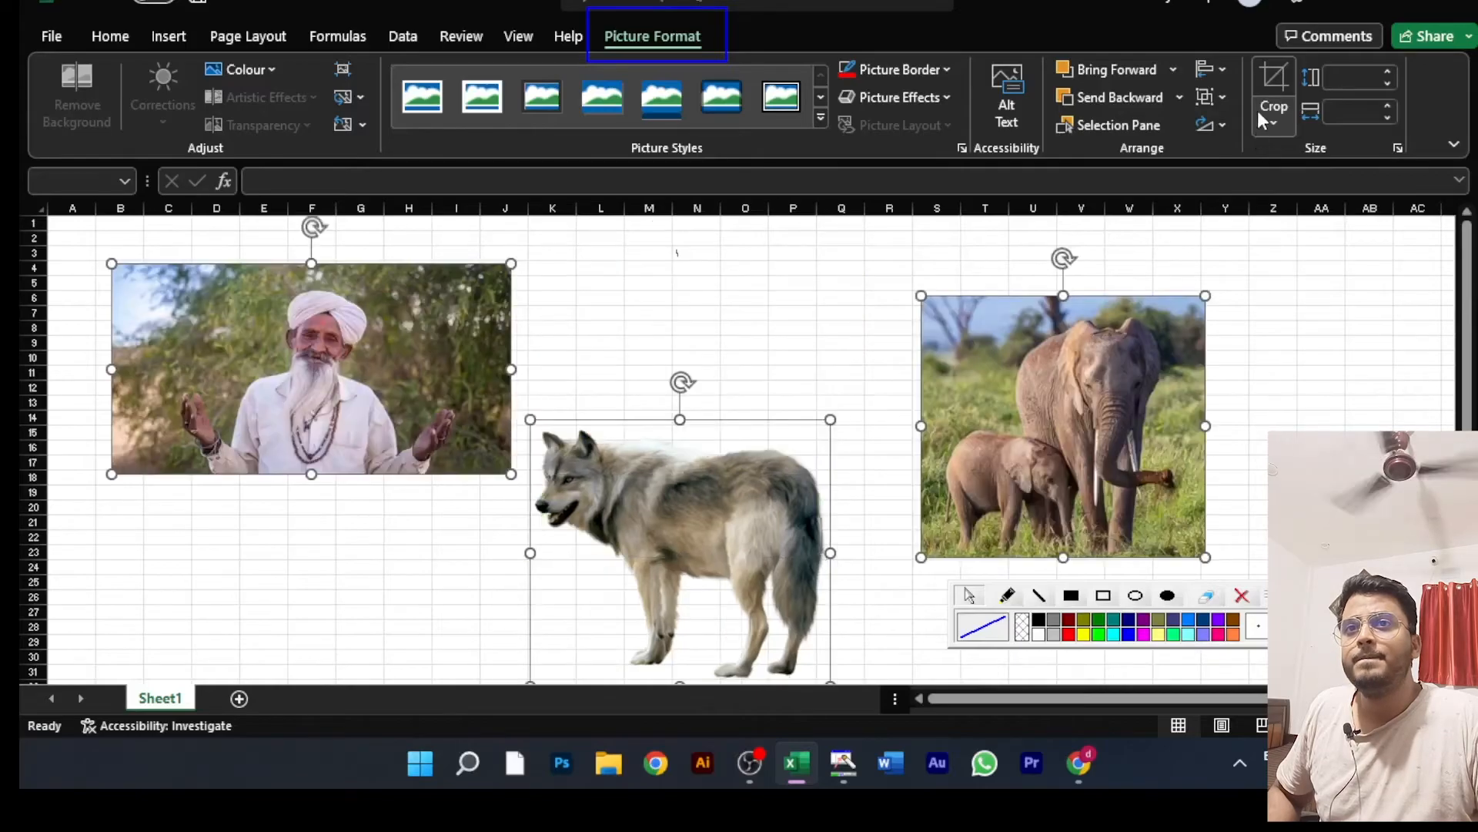
Step: Distribute the man, wolf and elephant pictures horizontally
{"action": "left_click", "coordinate": [1215, 68]}
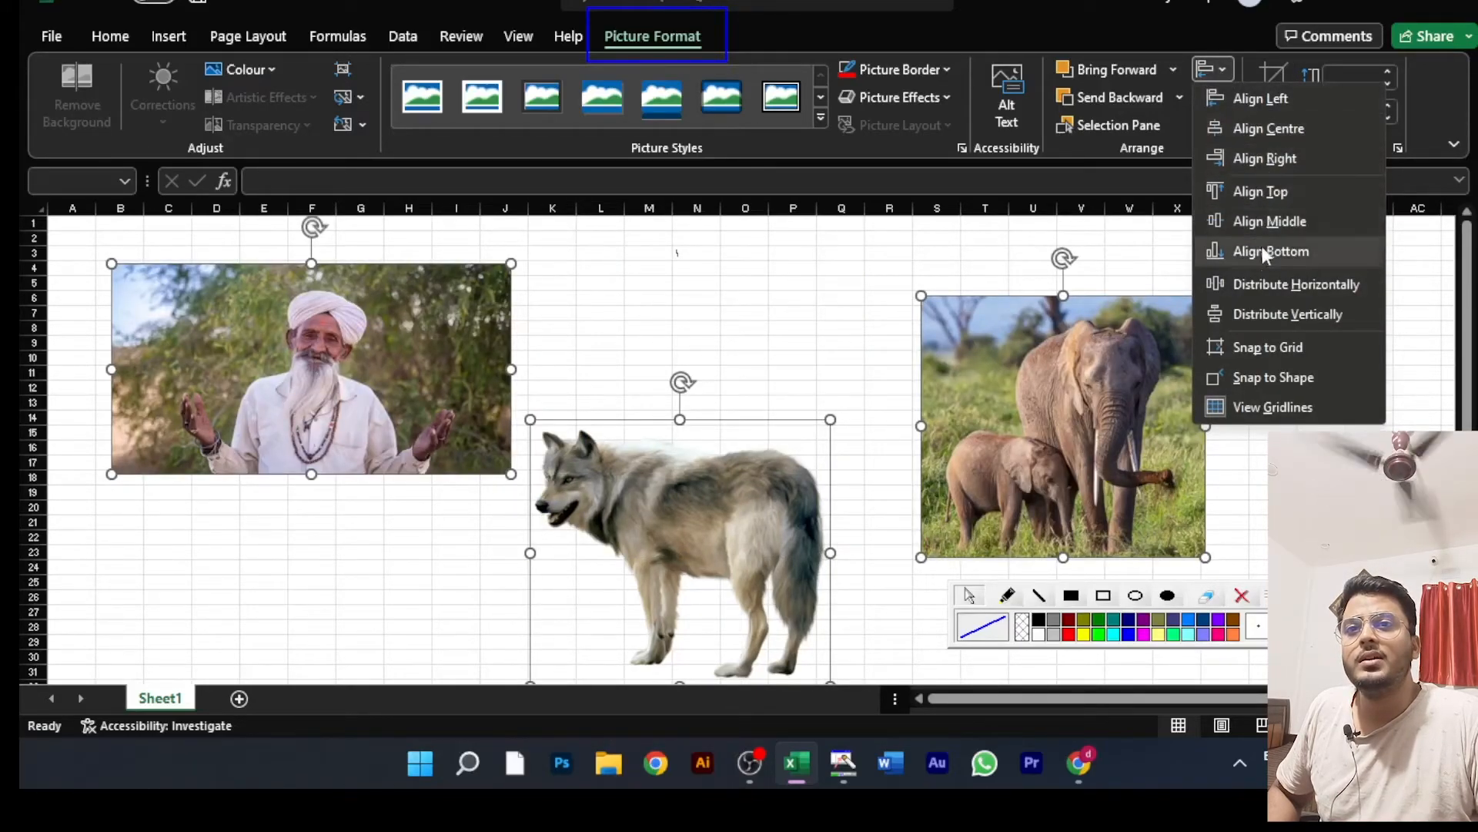
{"action": "left_click", "coordinate": [1269, 282]}
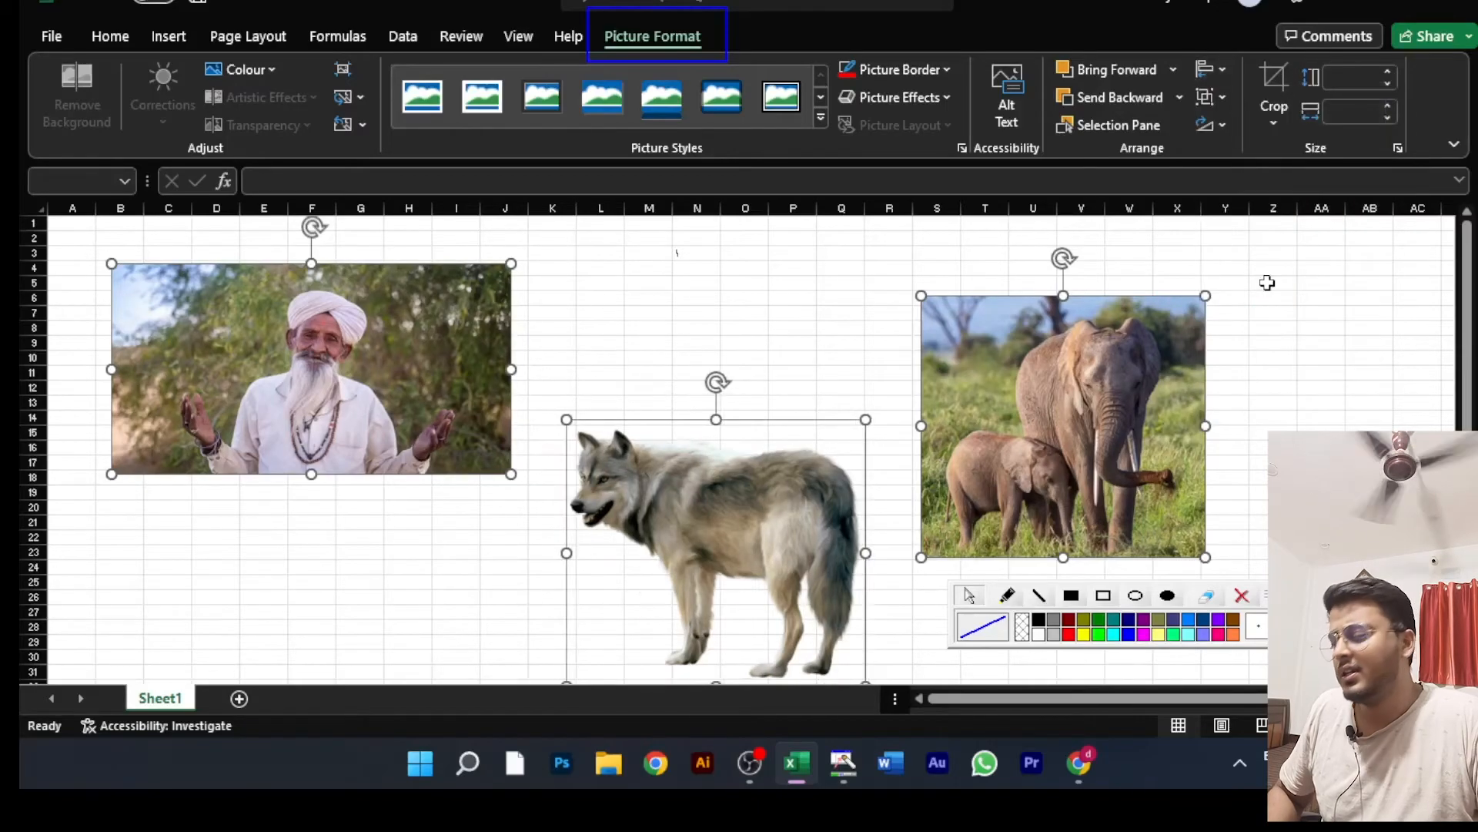
{"action": "left_click", "coordinate": [1221, 67]}
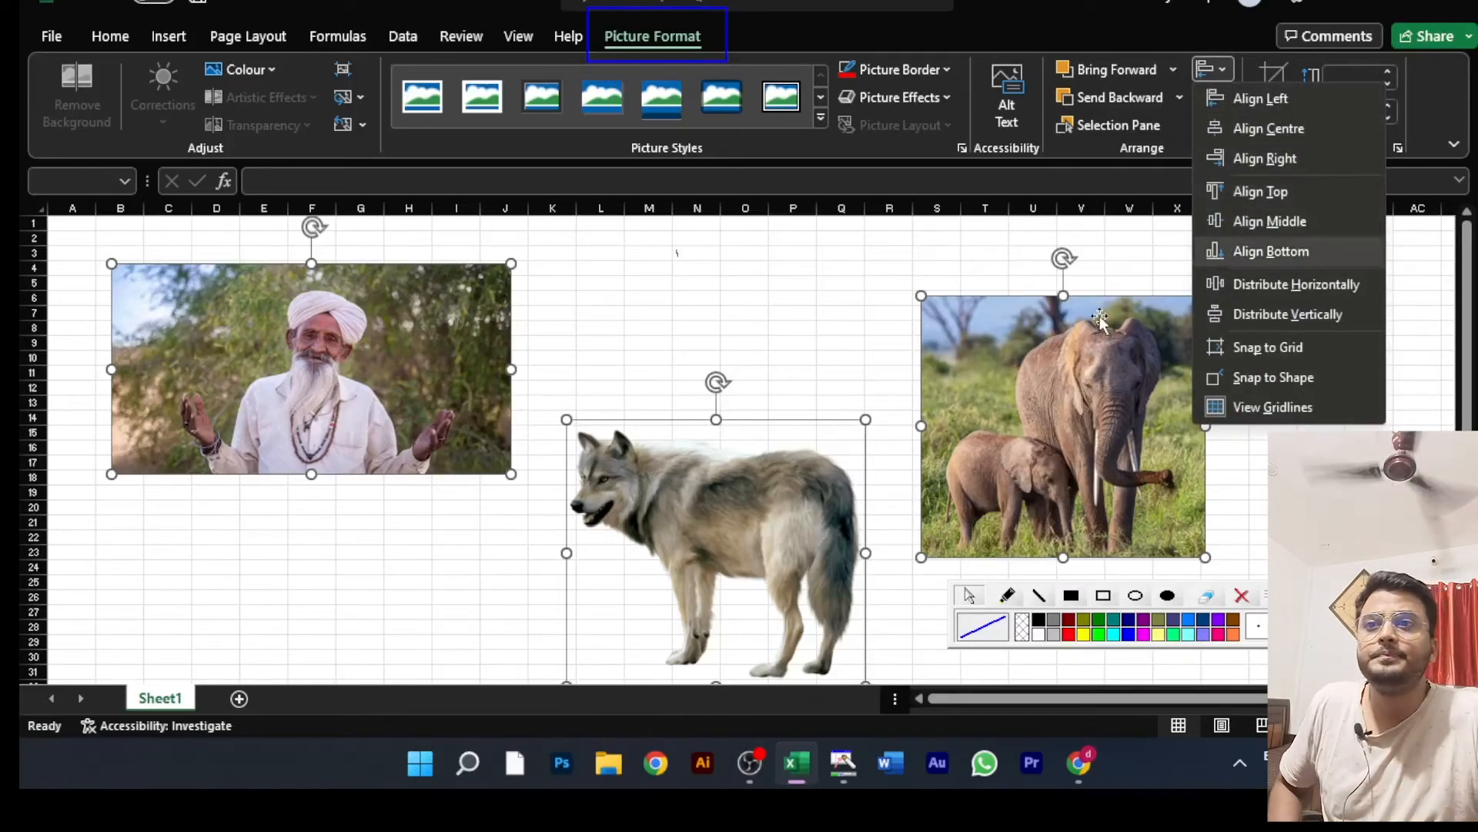
{"action": "left_click", "coordinate": [971, 229]}
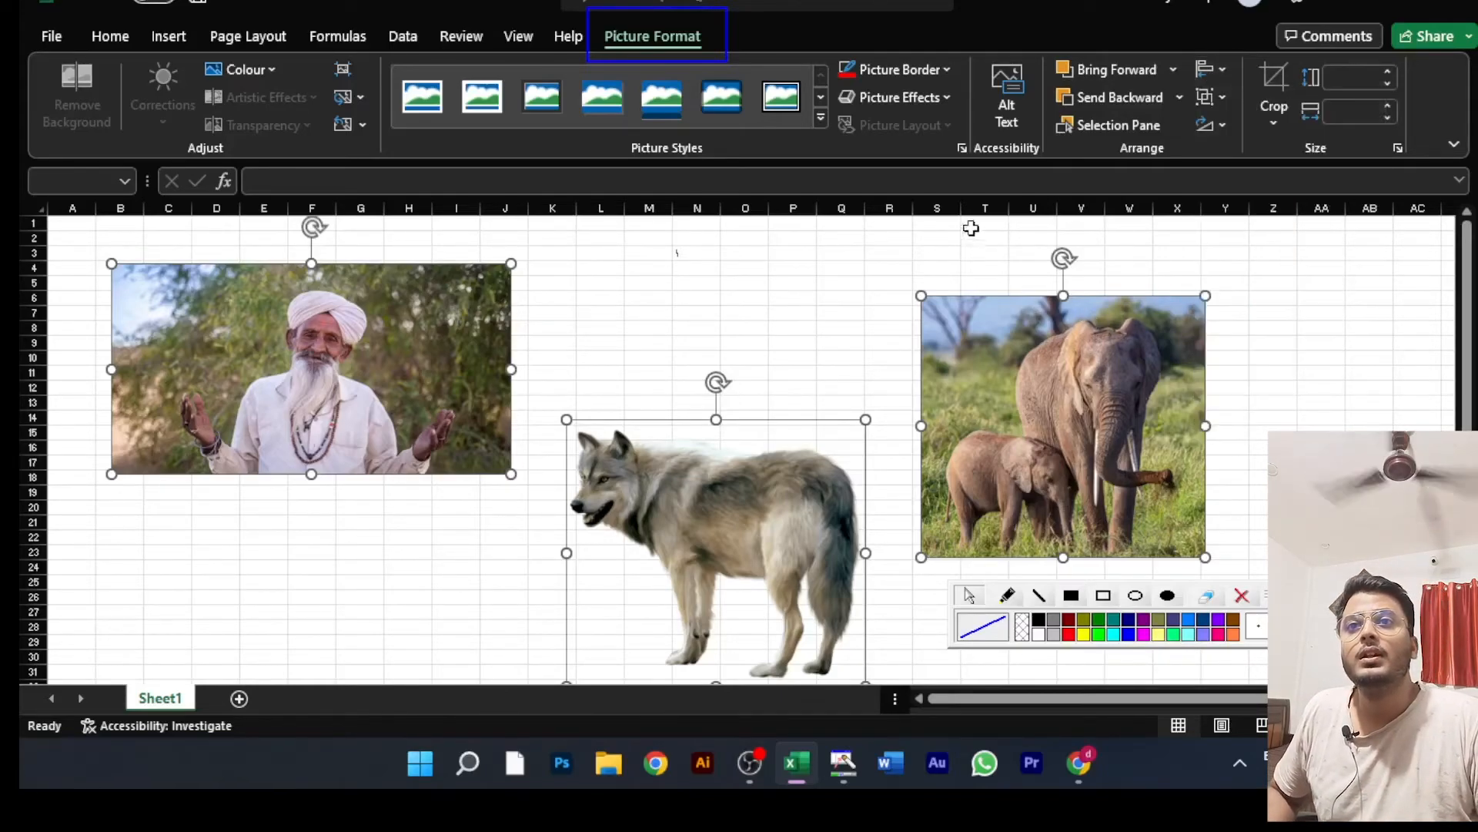
Step: Check which grouping options are available for the three selected pictures, and deselect them
{"action": "left_click", "coordinate": [1222, 96]}
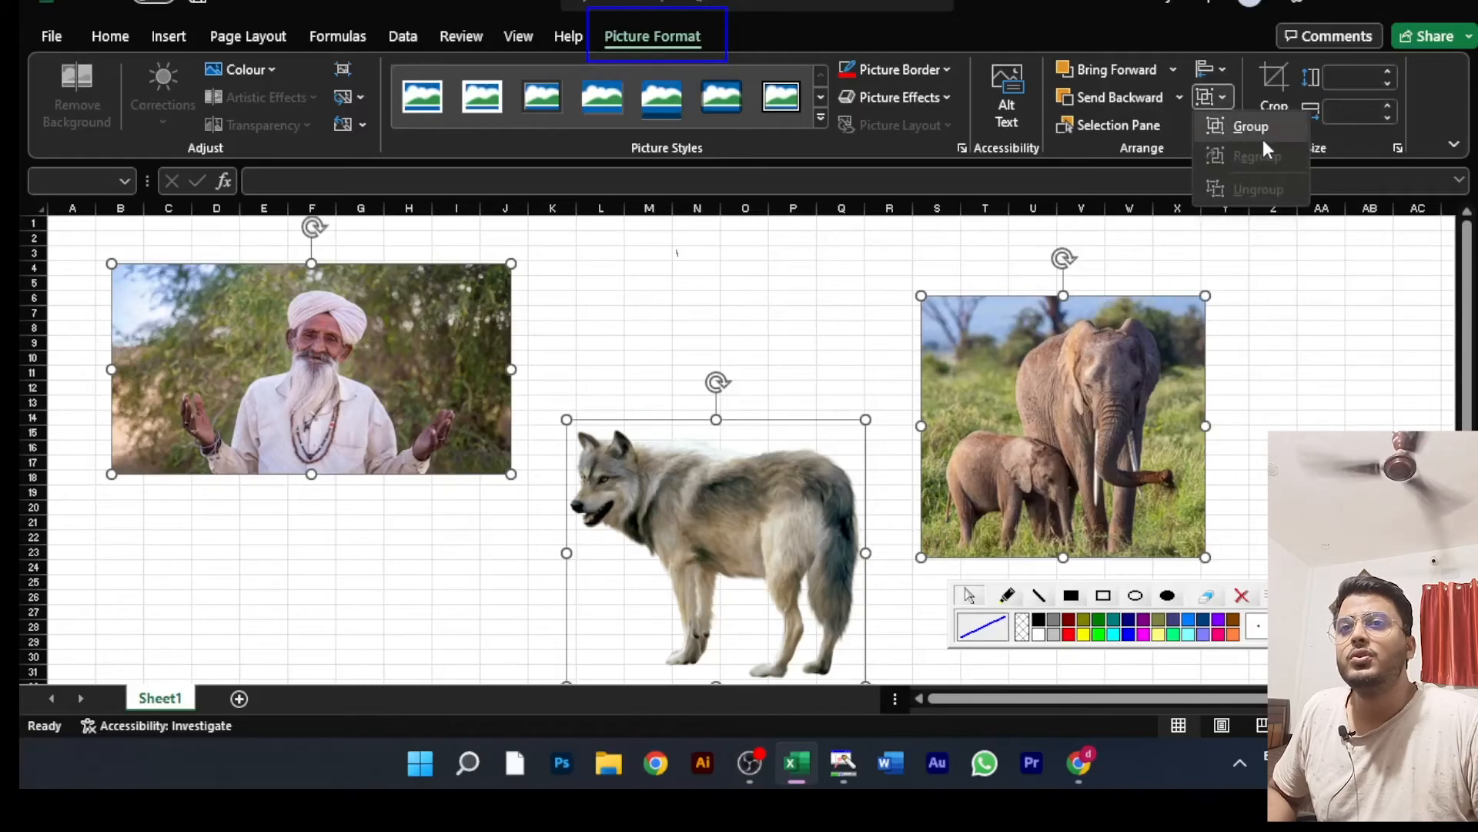
{"action": "left_click", "coordinate": [1300, 352]}
{"action": "left_click", "coordinate": [617, 301]}
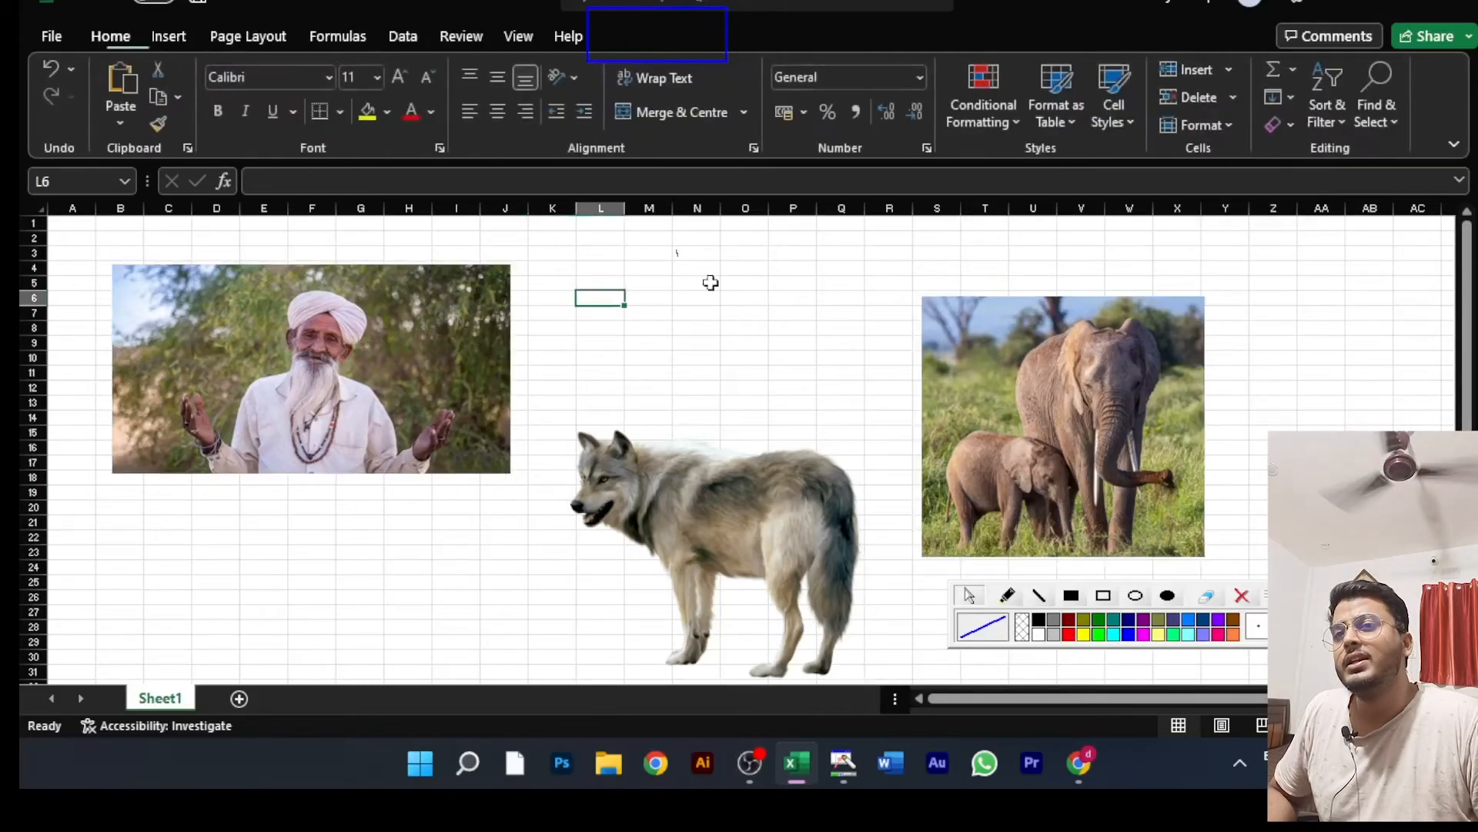
{"action": "left_click", "coordinate": [1262, 280]}
{"action": "left_click", "coordinate": [796, 238]}
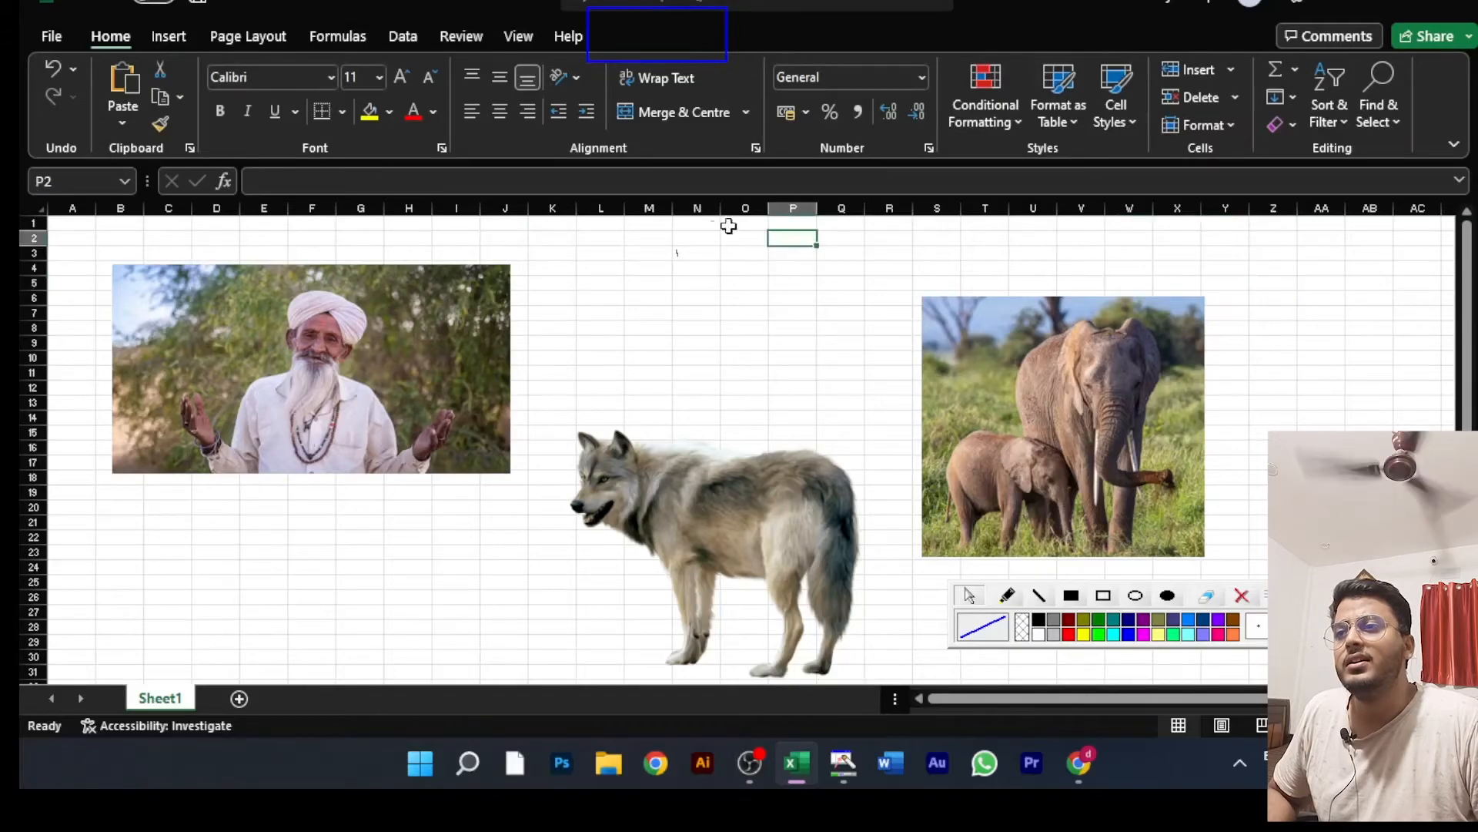
Step: Move the elephant picture up and slightly outward, and raise the wolf picture level with its neighbours
{"action": "left_click", "coordinate": [379, 368]}
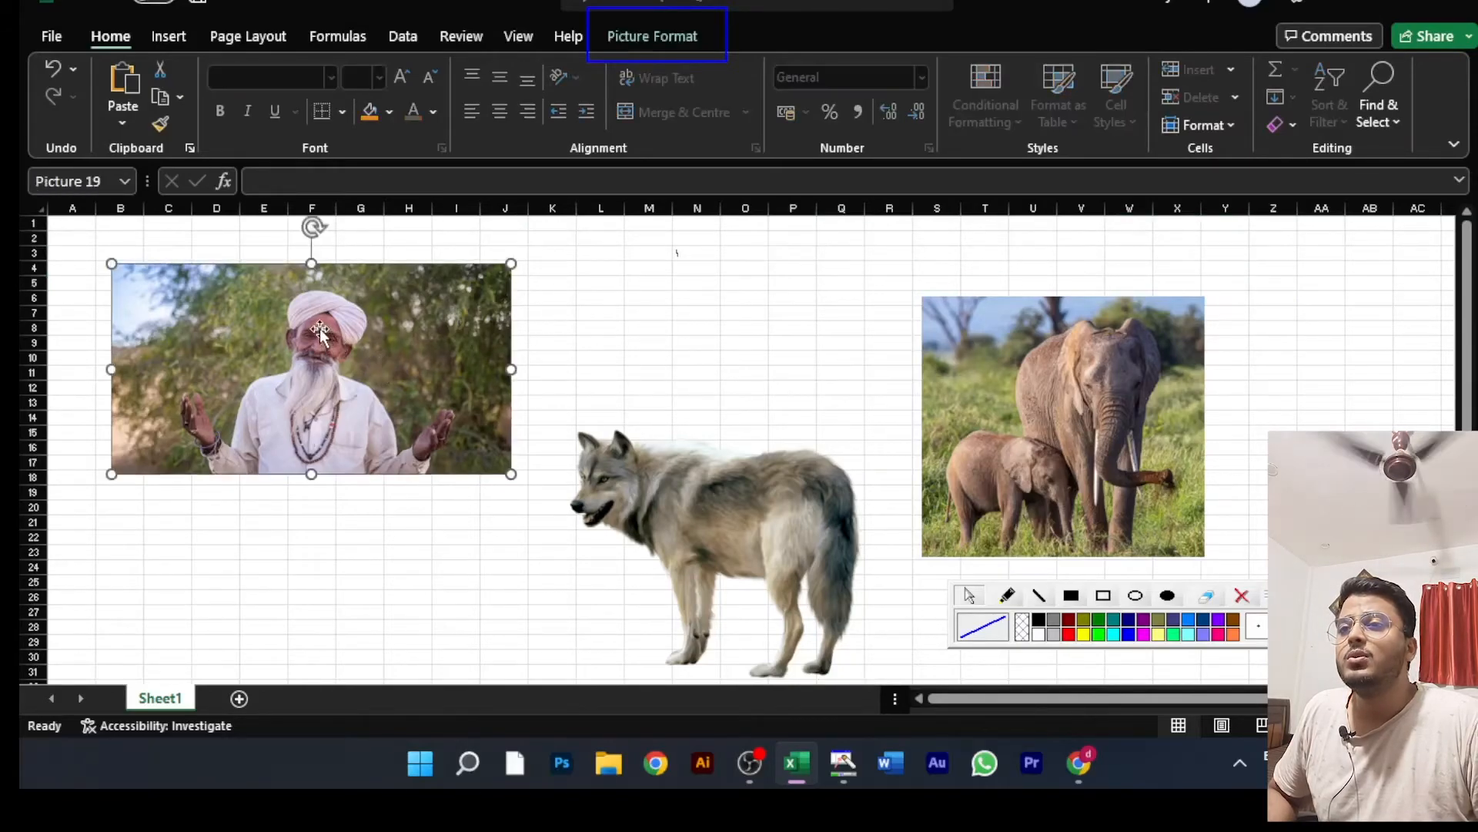
{"action": "left_click", "coordinate": [1049, 360]}
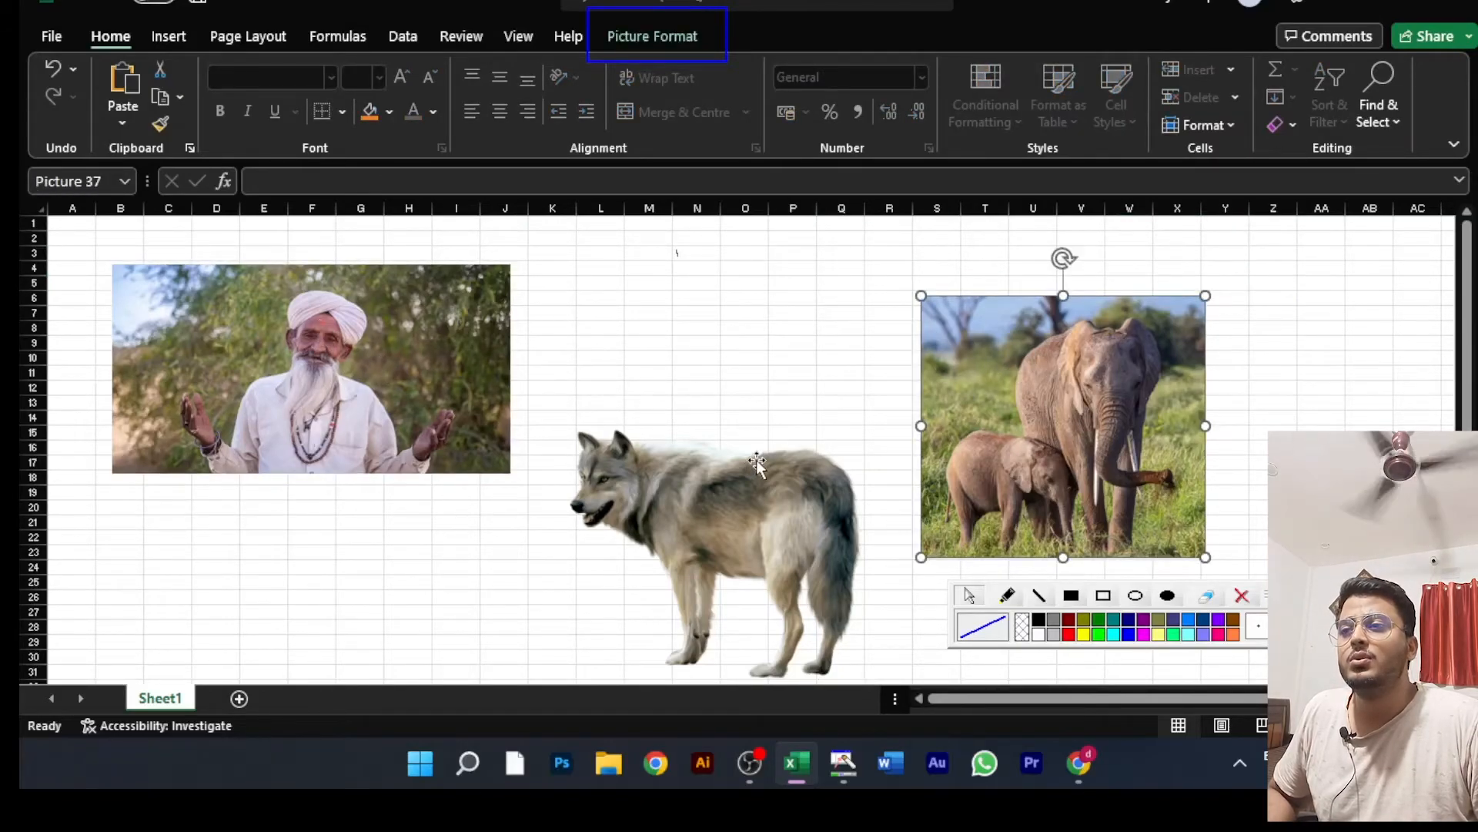
{"action": "left_click_drag", "start_coordinate": [1035, 395], "coordinate": [1078, 343]}
{"action": "left_click", "coordinate": [713, 549]}
{"action": "left_click_drag", "start_coordinate": [713, 548], "coordinate": [720, 396]}
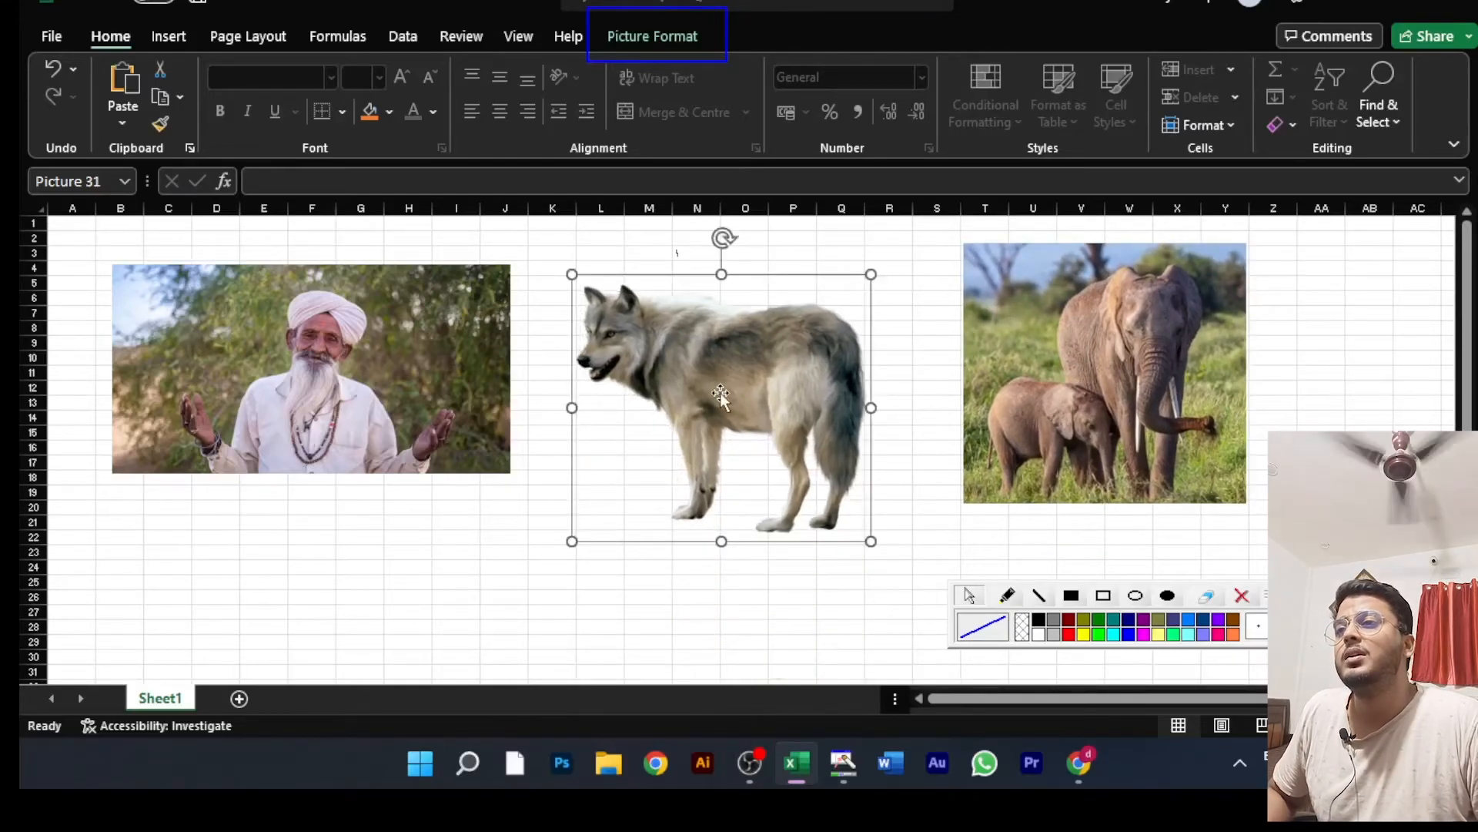
{"action": "left_click", "coordinate": [331, 351], "text": "shift"}
{"action": "left_click_drag", "start_coordinate": [336, 350], "coordinate": [340, 347]}
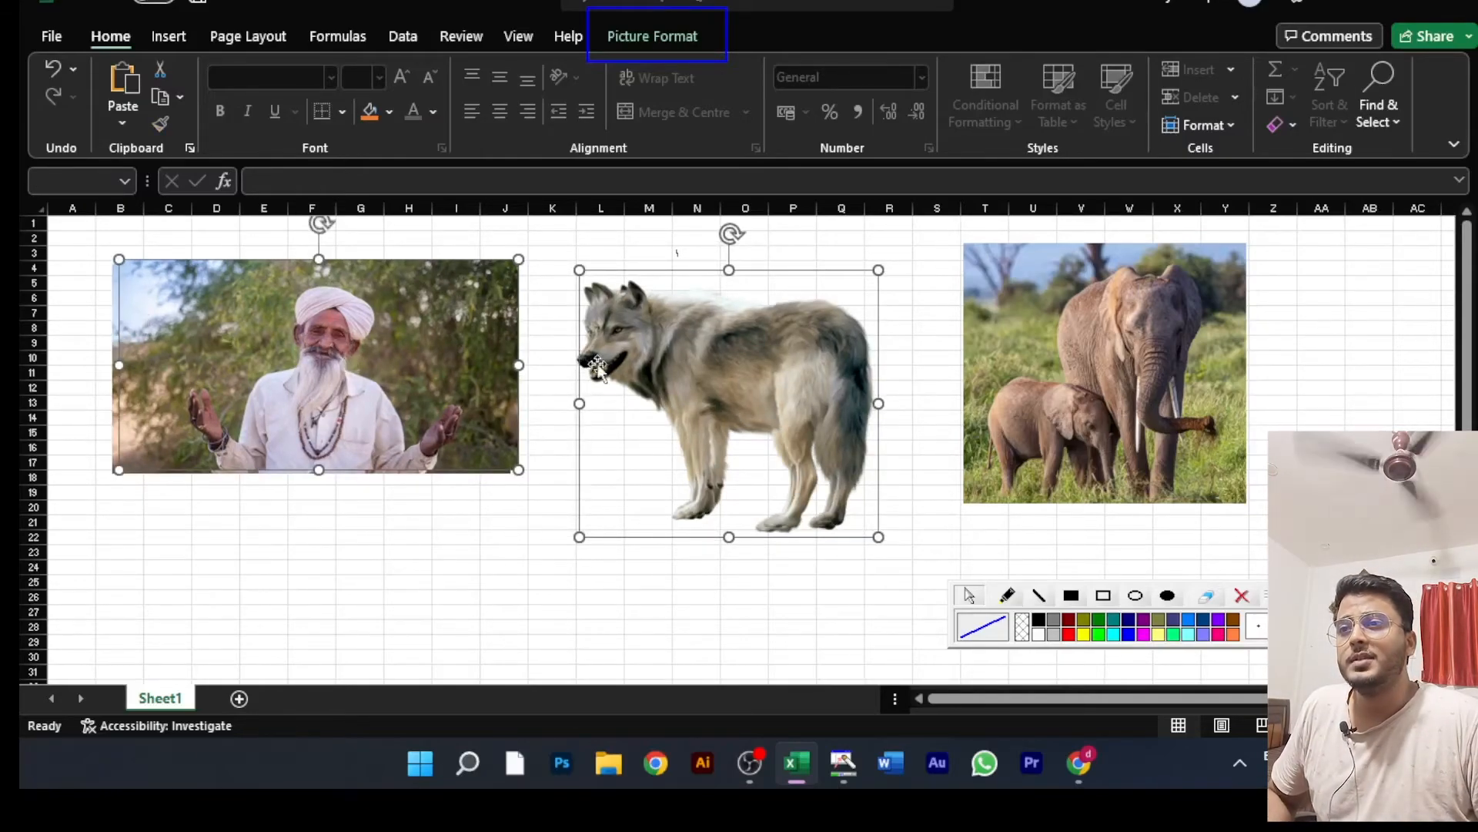
{"action": "left_click_drag", "start_coordinate": [703, 382], "coordinate": [672, 457]}
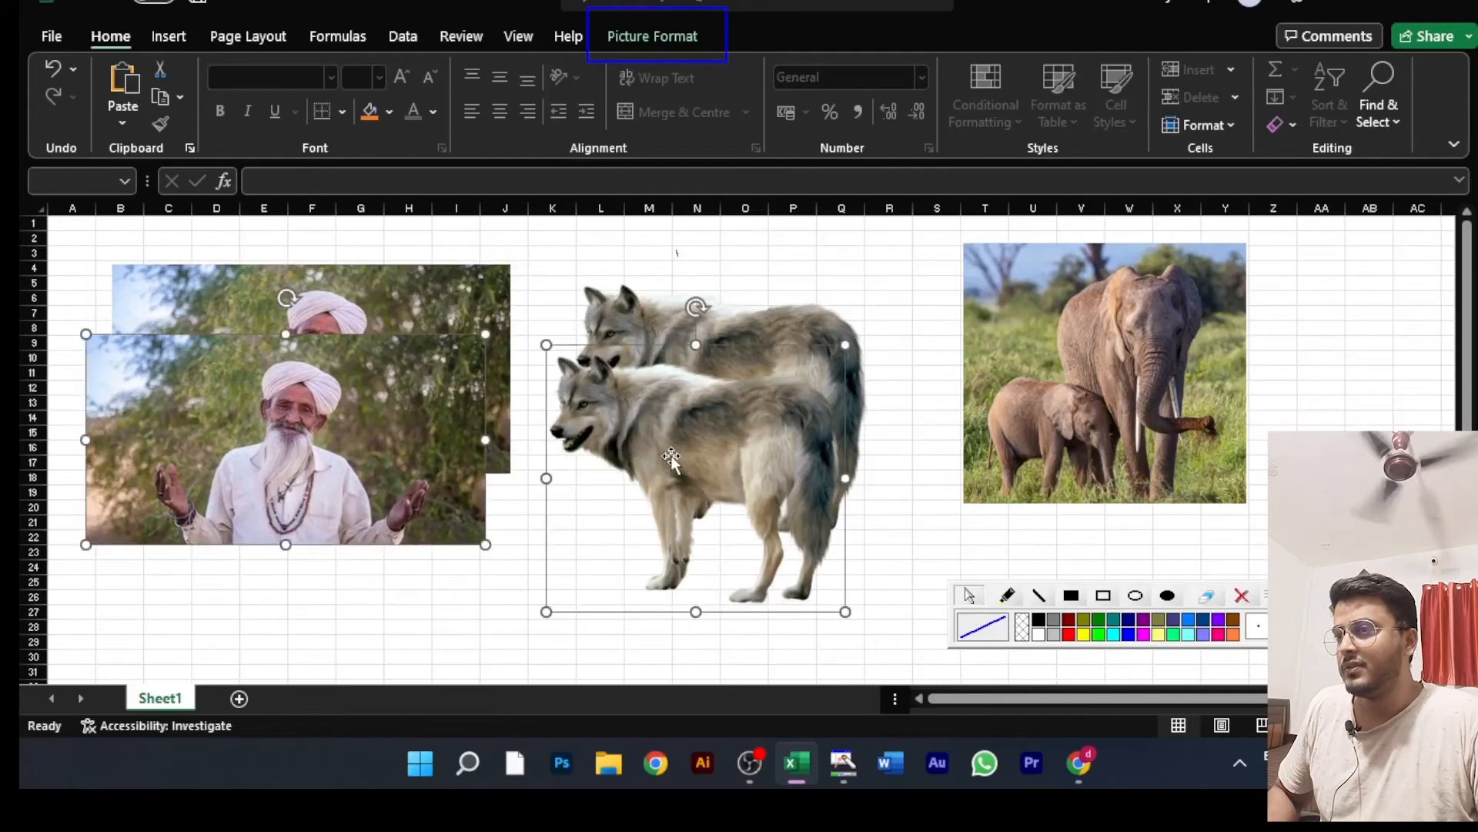
{"action": "key", "text": "ctrl+z"}
{"action": "key", "text": "ctrl+z"}
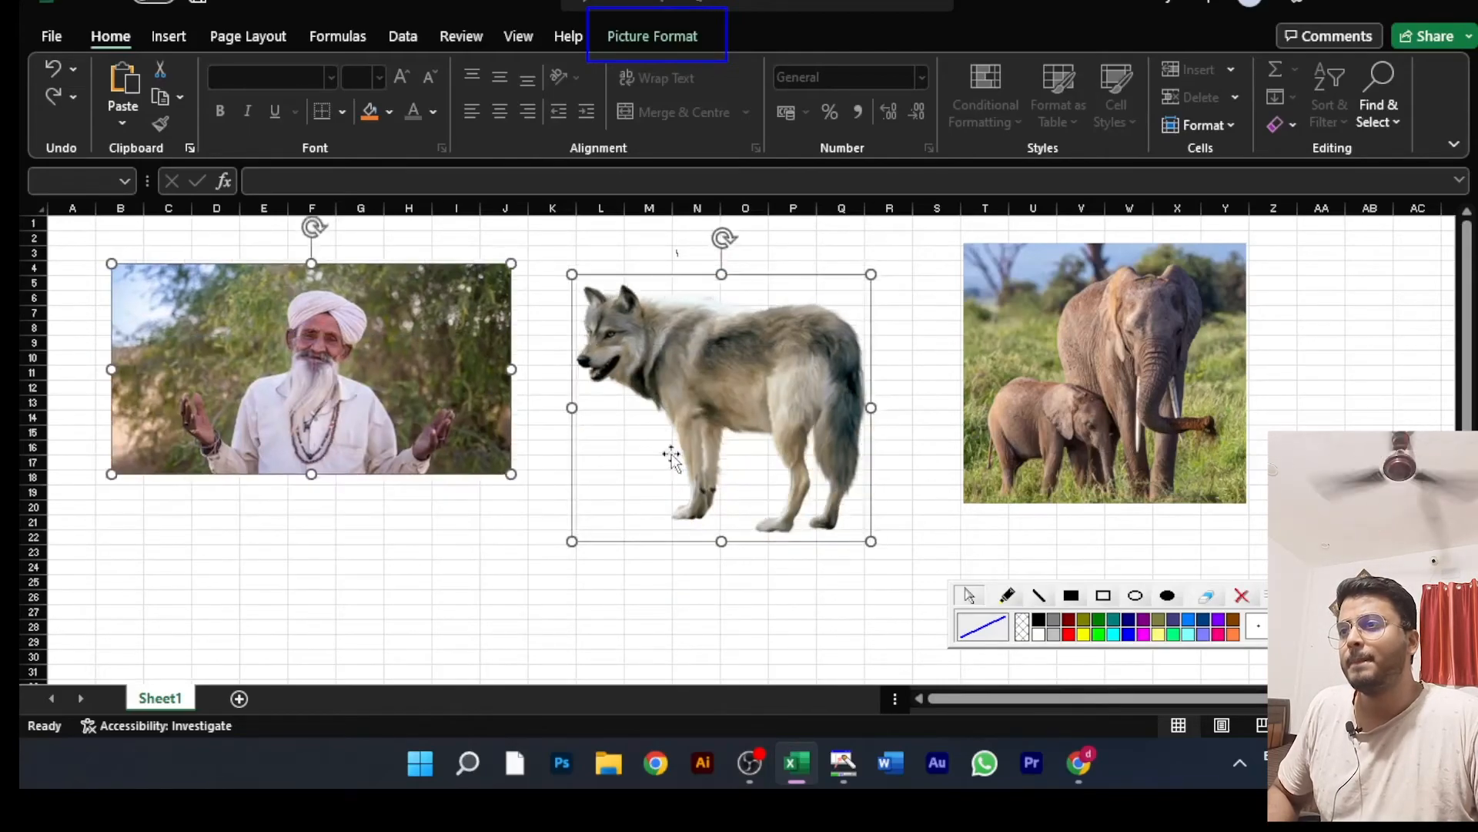
Step: Move the man picture slightly down and group it with the wolf and elephant pictures
{"action": "left_click", "coordinate": [433, 449]}
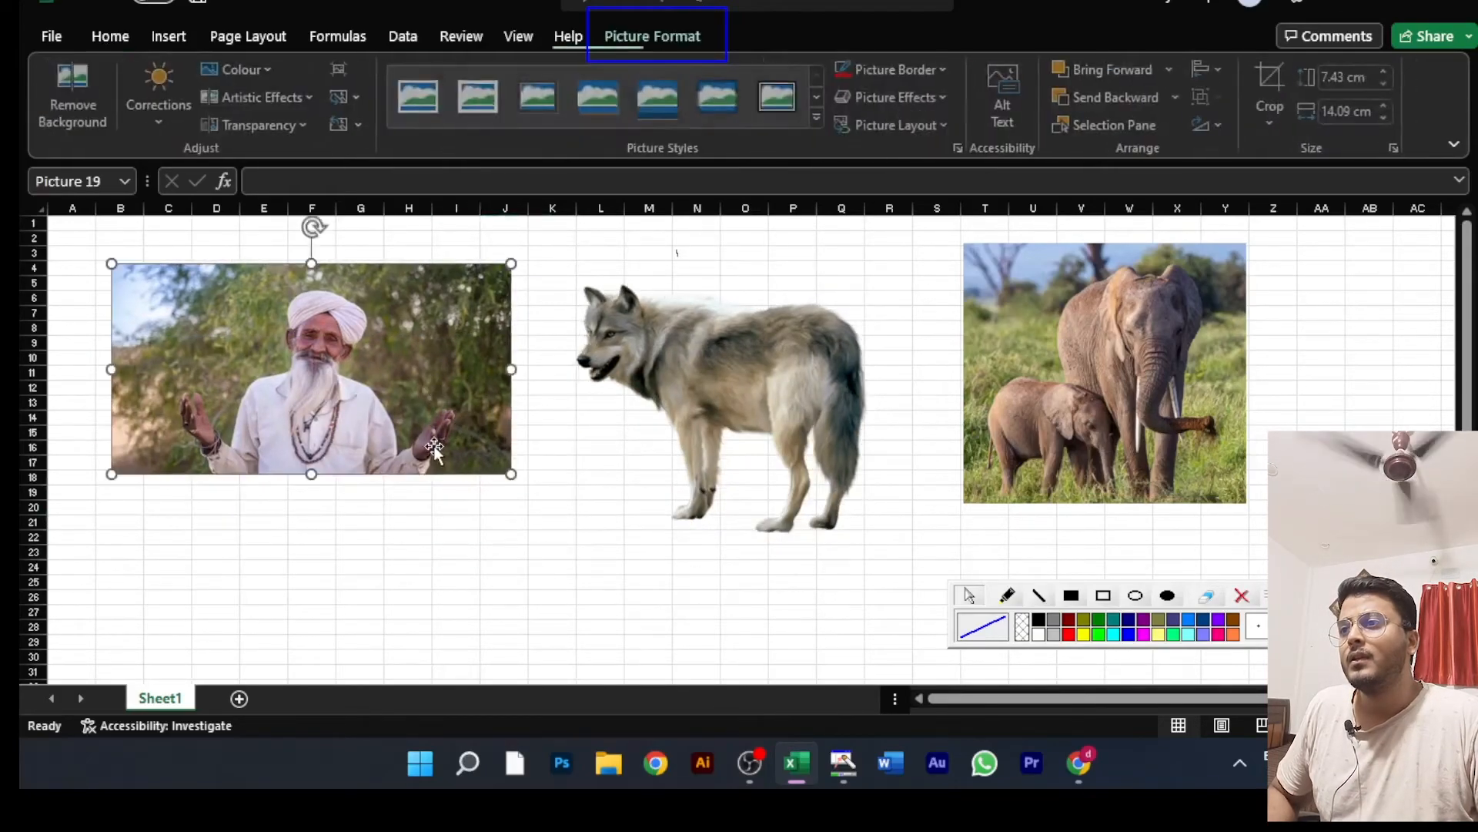
{"action": "mouse_move", "coordinate": [434, 449]}
{"action": "left_mouse_down"}
{"action": "mouse_move", "coordinate": [432, 488]}
{"action": "mouse_move", "coordinate": [431, 460]}
{"action": "left_mouse_up"}
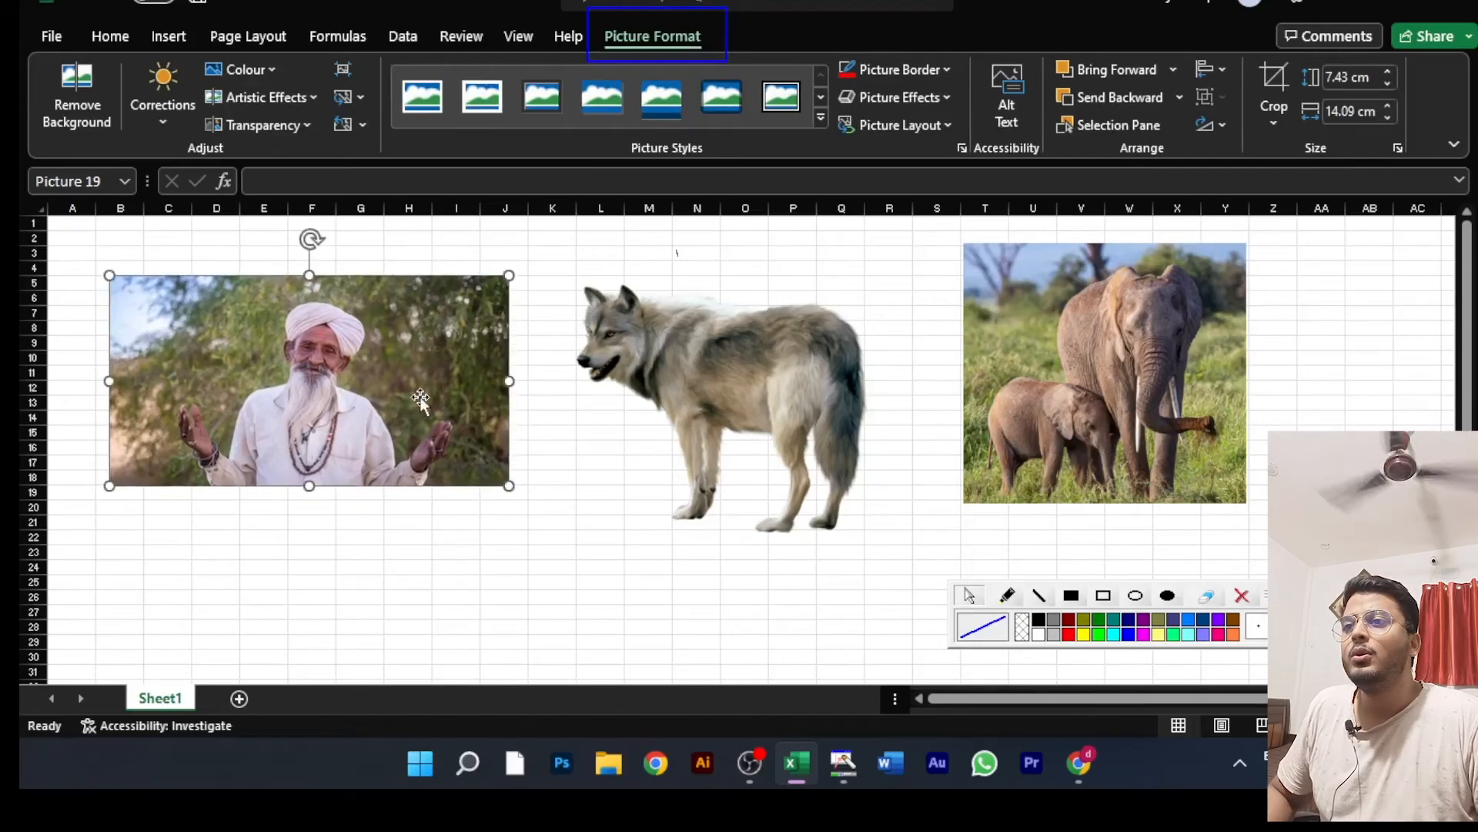
{"action": "left_click", "coordinate": [717, 379], "text": "ctrl"}
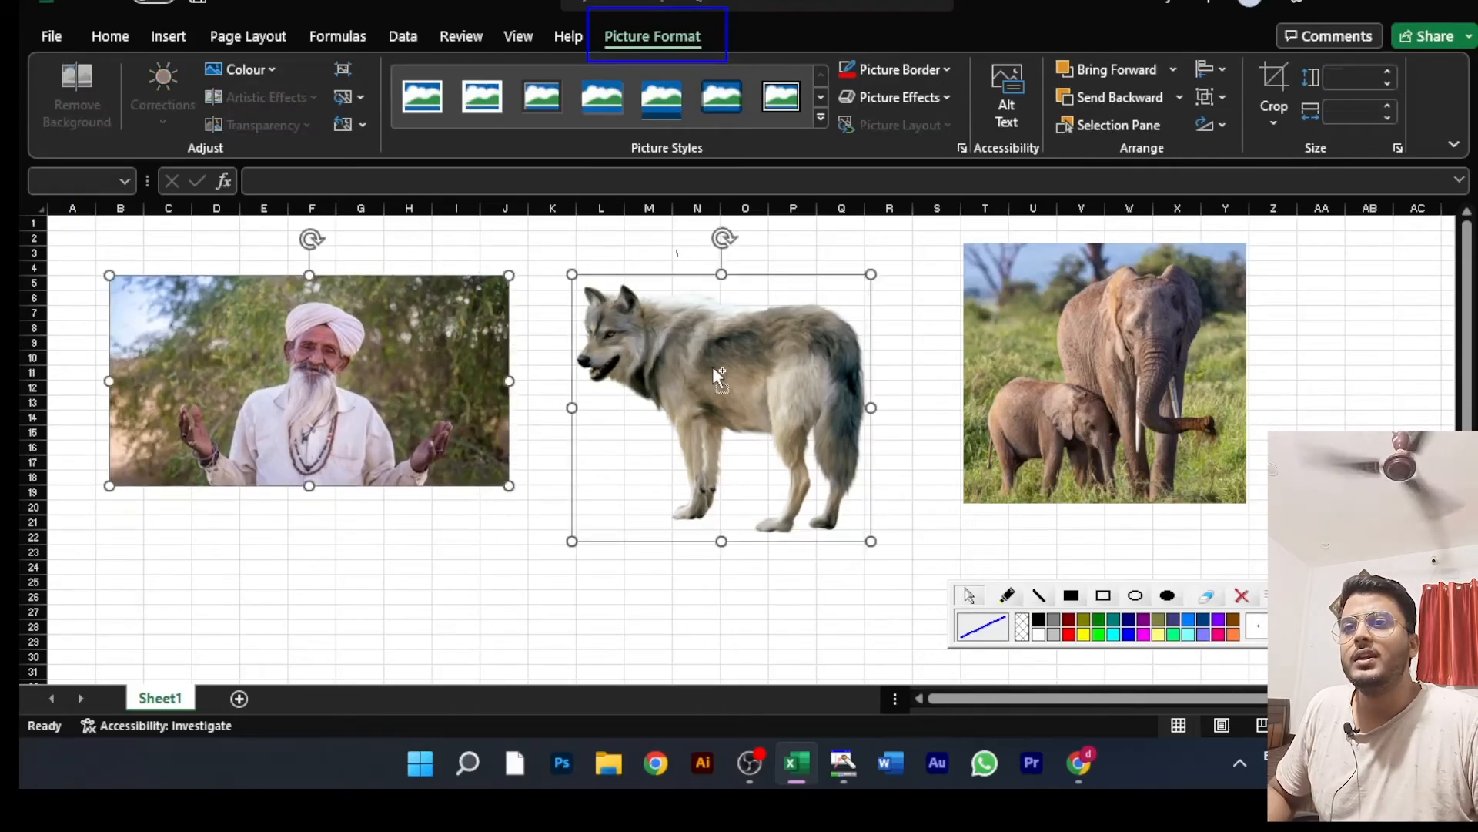
{"action": "left_click", "coordinate": [1042, 379], "text": "ctrl"}
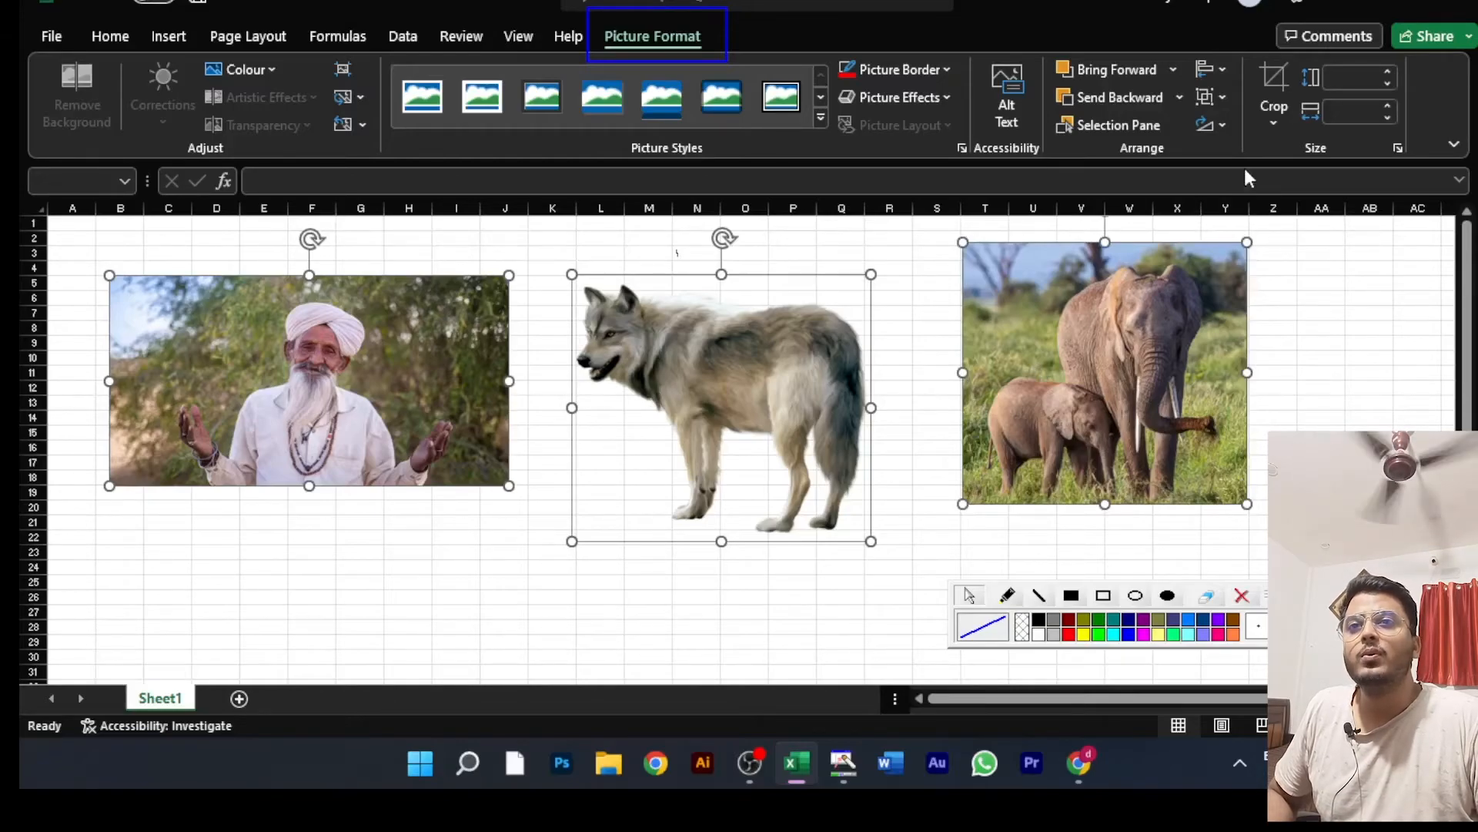
{"action": "left_click", "coordinate": [1219, 95]}
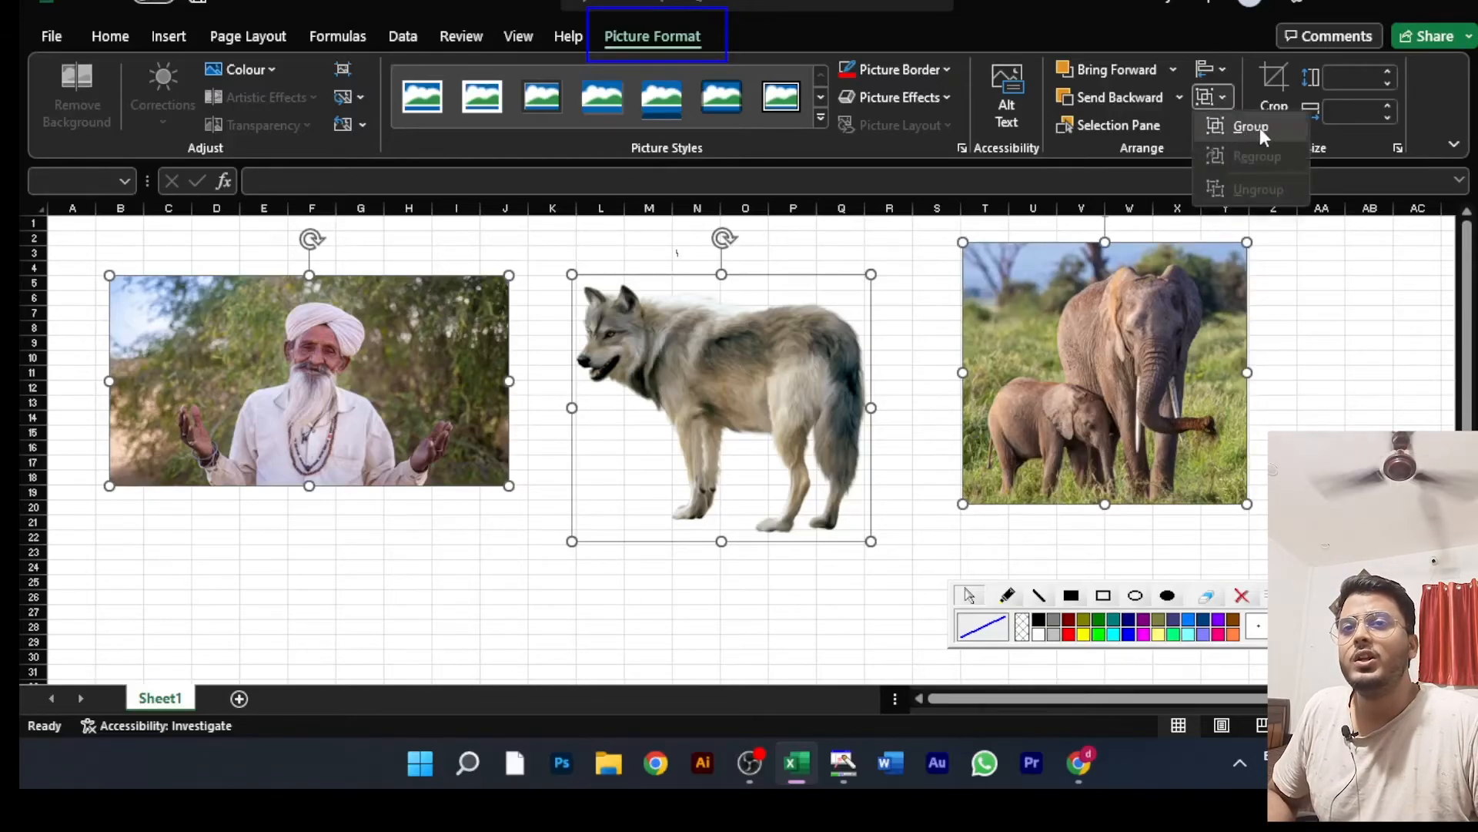
{"action": "left_click", "coordinate": [1259, 126]}
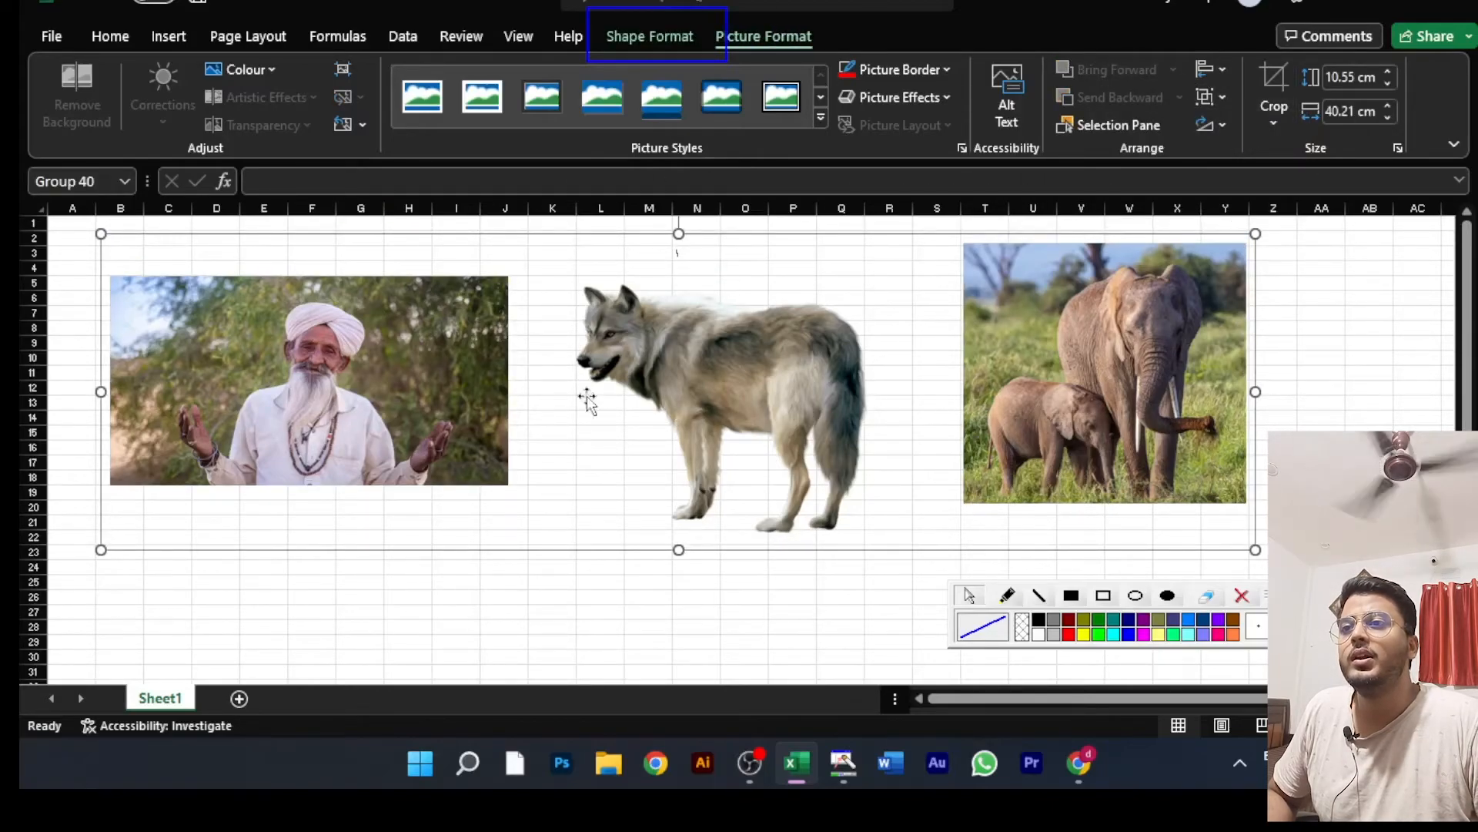
Step: Reposition the grouped pictures as one object several times, grabbing the group by the elephant and man pictures
{"action": "left_click", "coordinate": [1400, 345]}
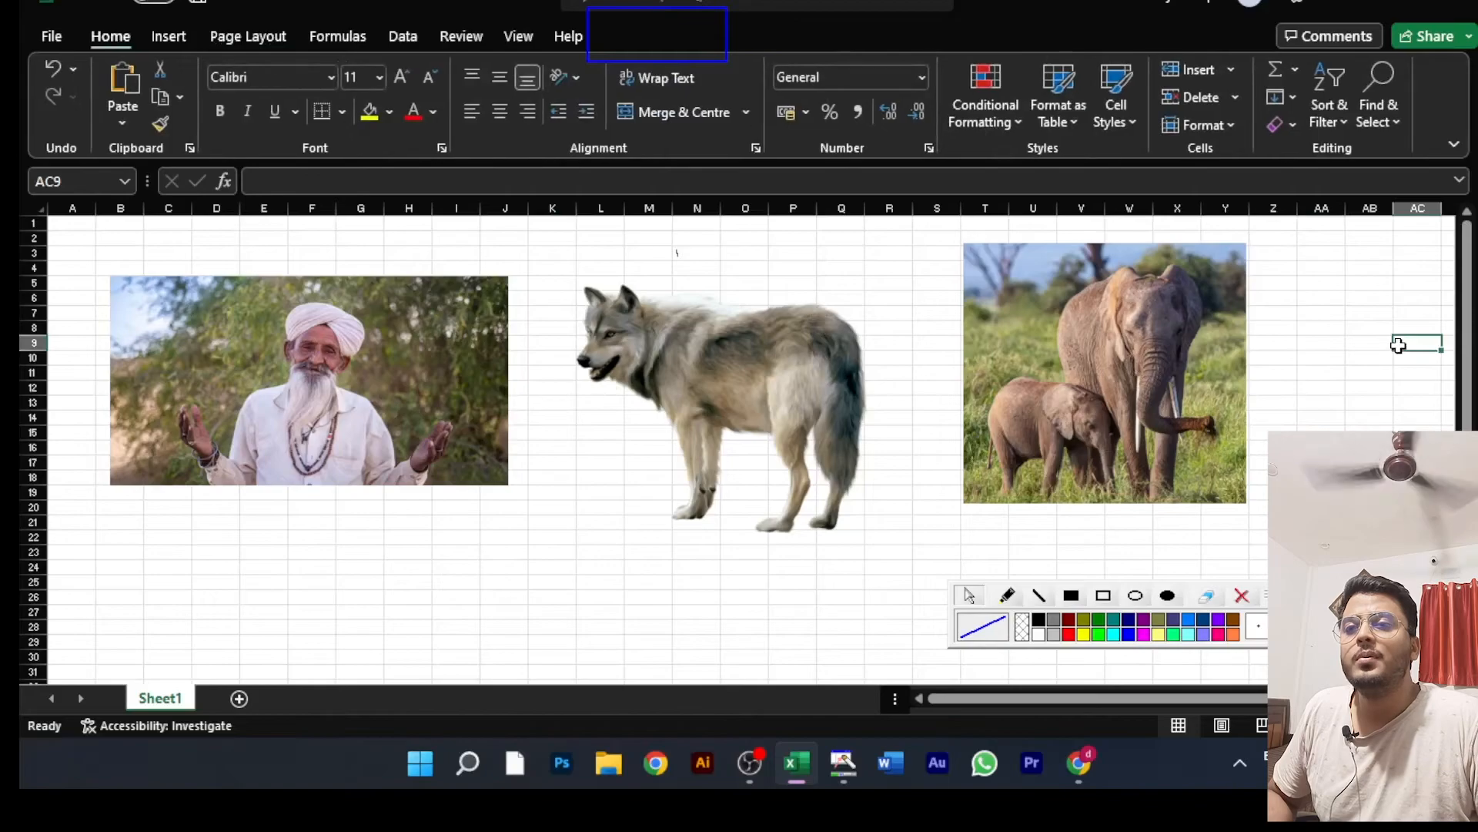
{"action": "left_click", "coordinate": [1110, 353]}
{"action": "left_click_drag", "start_coordinate": [1110, 353], "coordinate": [1196, 336]}
{"action": "left_click", "coordinate": [693, 612]}
{"action": "left_click", "coordinate": [511, 364]}
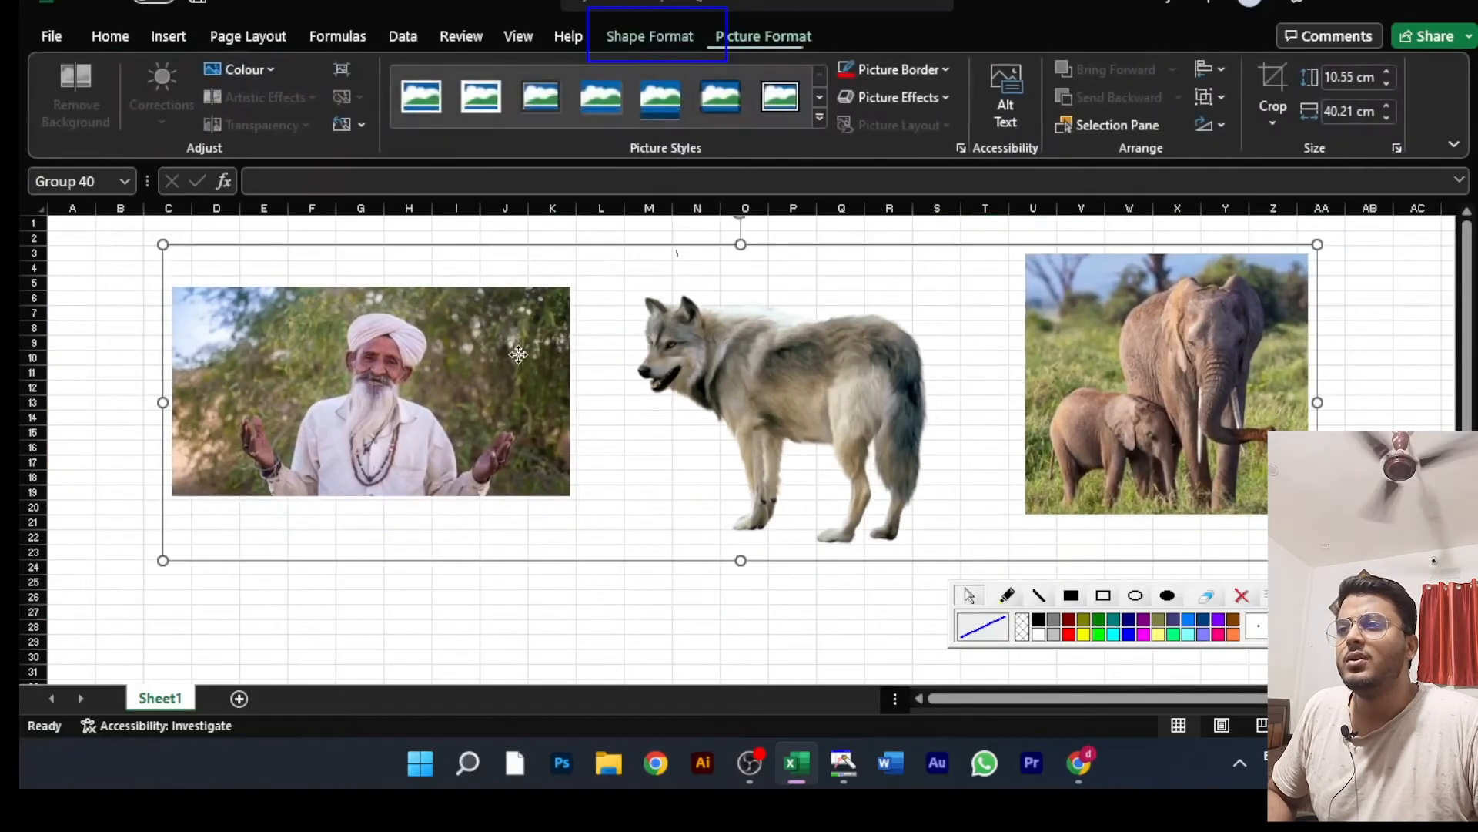
{"action": "left_click_drag", "start_coordinate": [511, 363], "coordinate": [457, 372]}
{"action": "left_click", "coordinate": [1333, 297]}
{"action": "left_click_drag", "start_coordinate": [1126, 382], "coordinate": [1108, 354]}
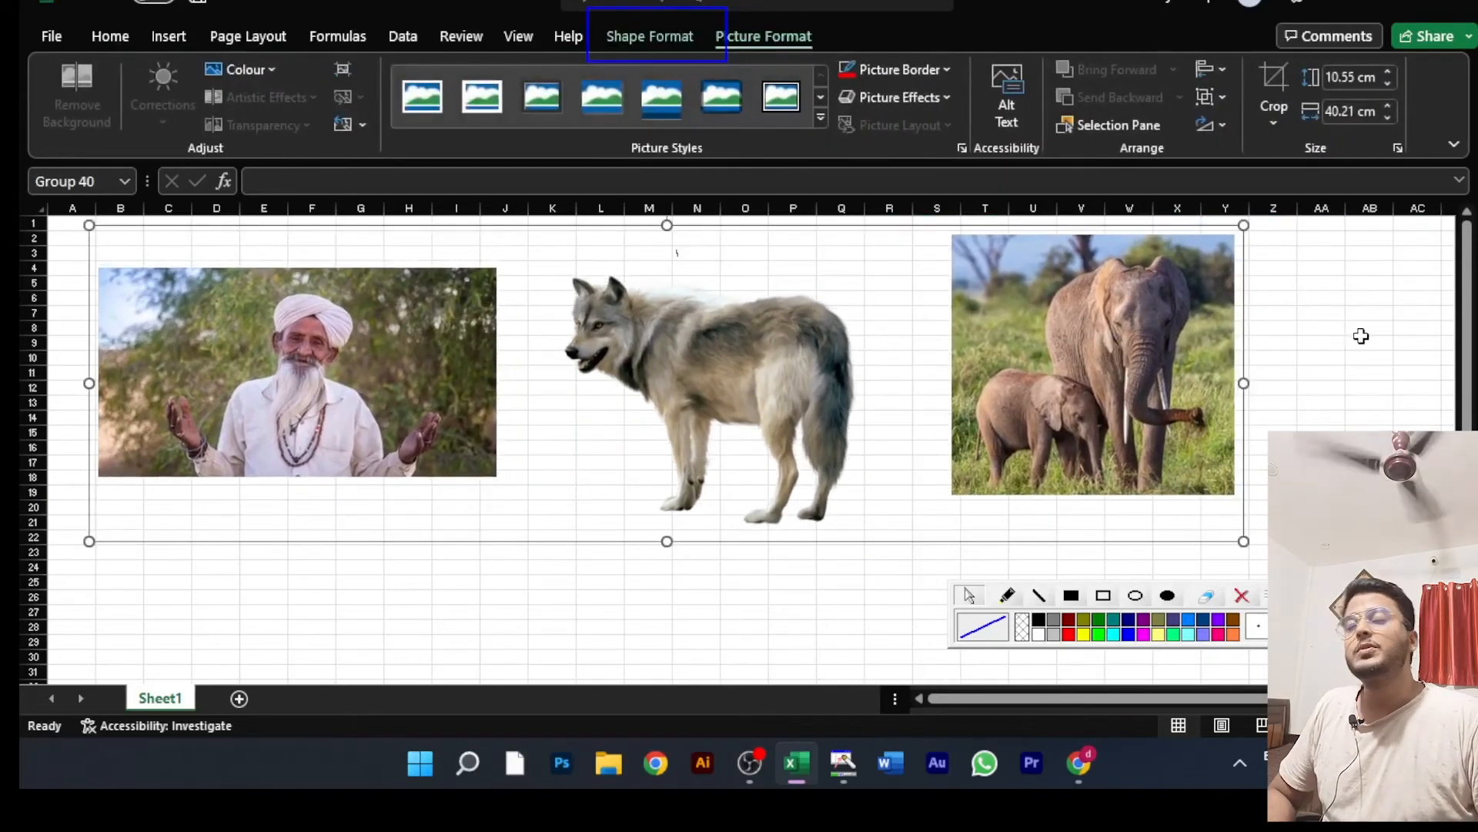
{"action": "mouse_move", "coordinate": [1052, 373]}
{"action": "left_mouse_down"}
{"action": "mouse_move", "coordinate": [1111, 389]}
{"action": "mouse_move", "coordinate": [1058, 380]}
{"action": "left_mouse_up"}
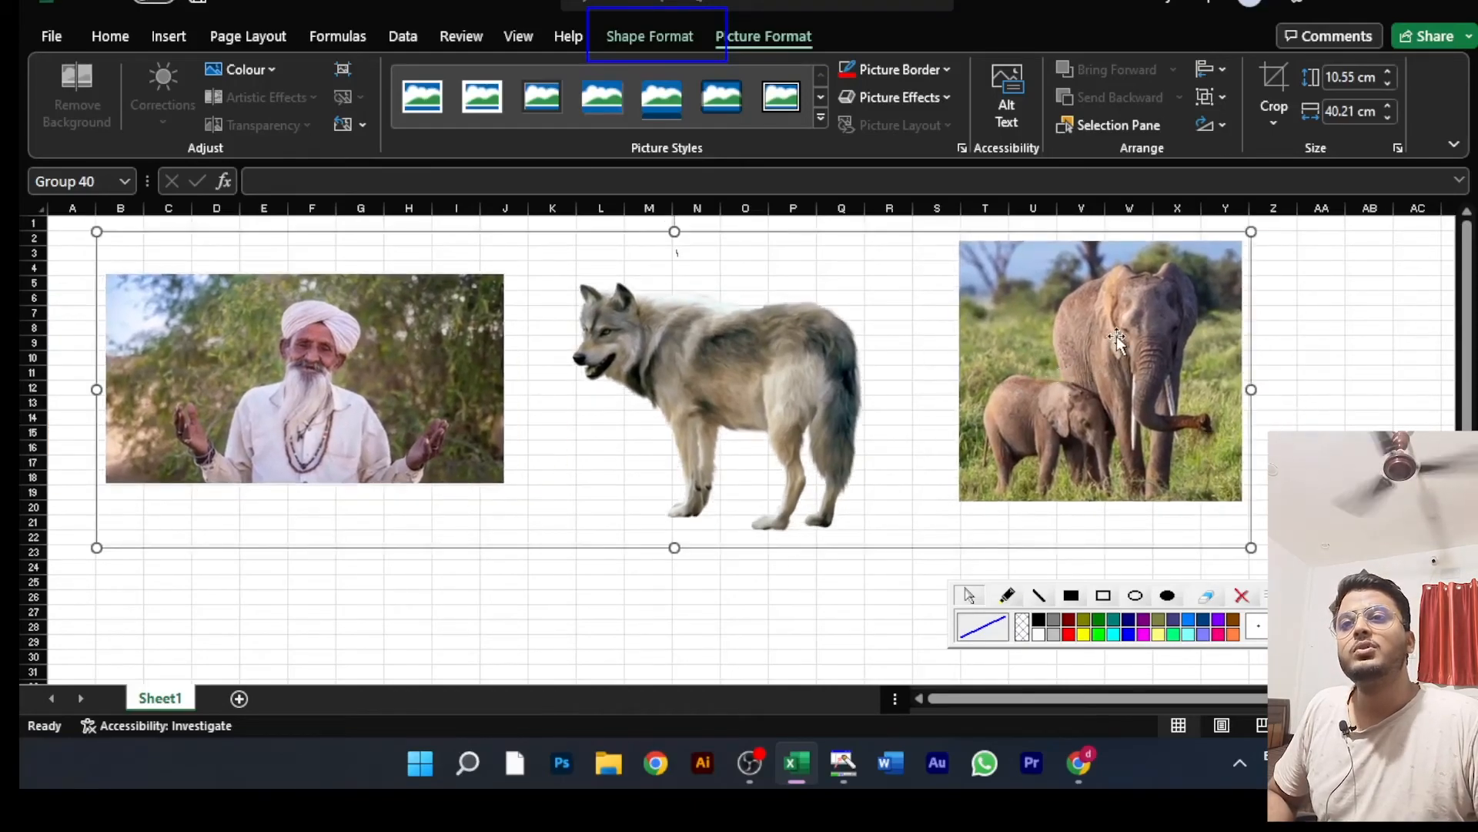
Step: Move the elephant picture alone within the group, slightly up and closer to the wolf picture, and reselect the group
{"action": "left_click", "coordinate": [1059, 356]}
{"action": "left_click_drag", "start_coordinate": [1059, 356], "coordinate": [1001, 344]}
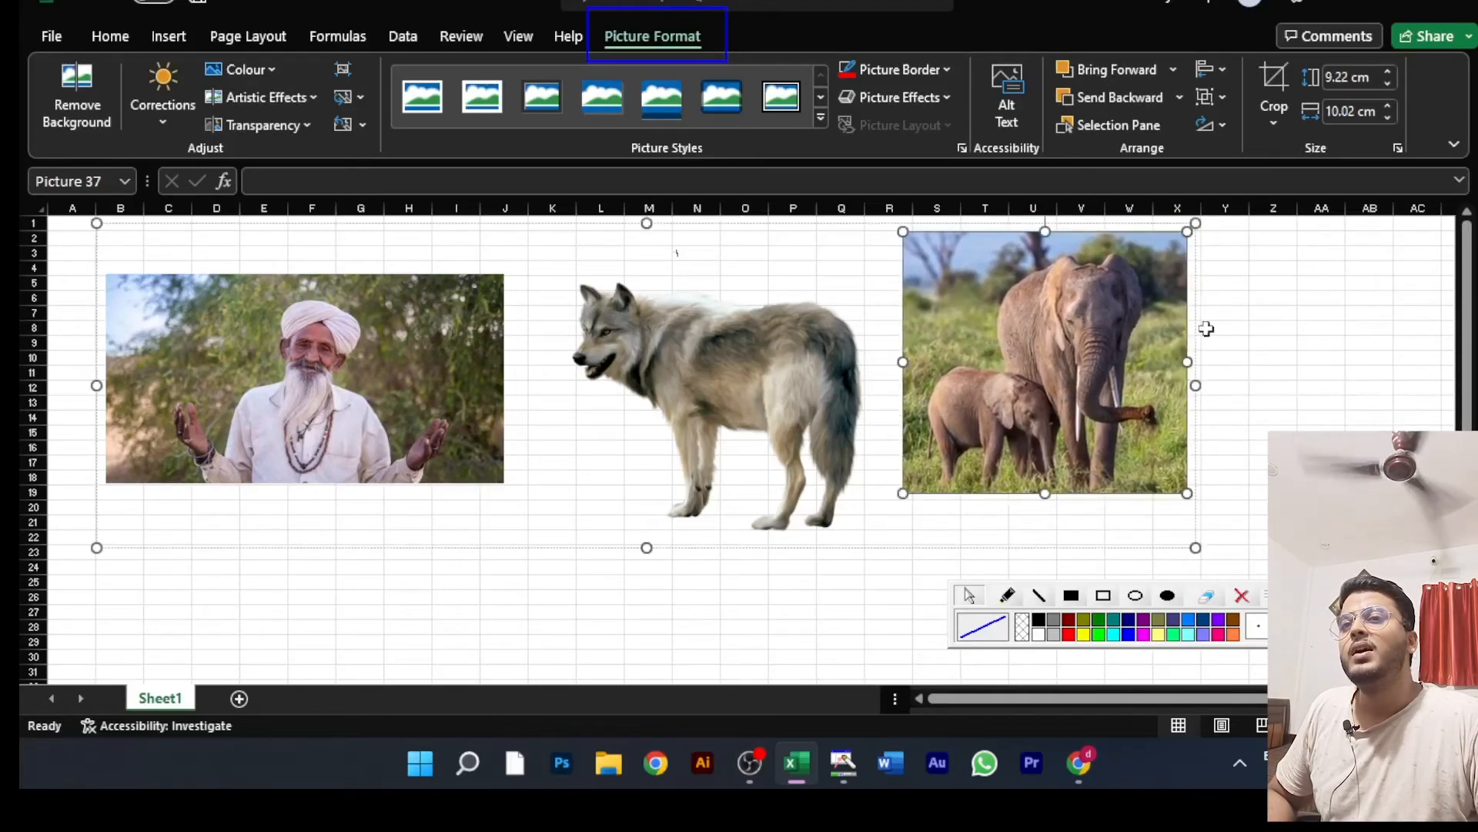
{"action": "left_click", "coordinate": [1372, 302]}
{"action": "left_click", "coordinate": [1087, 348]}
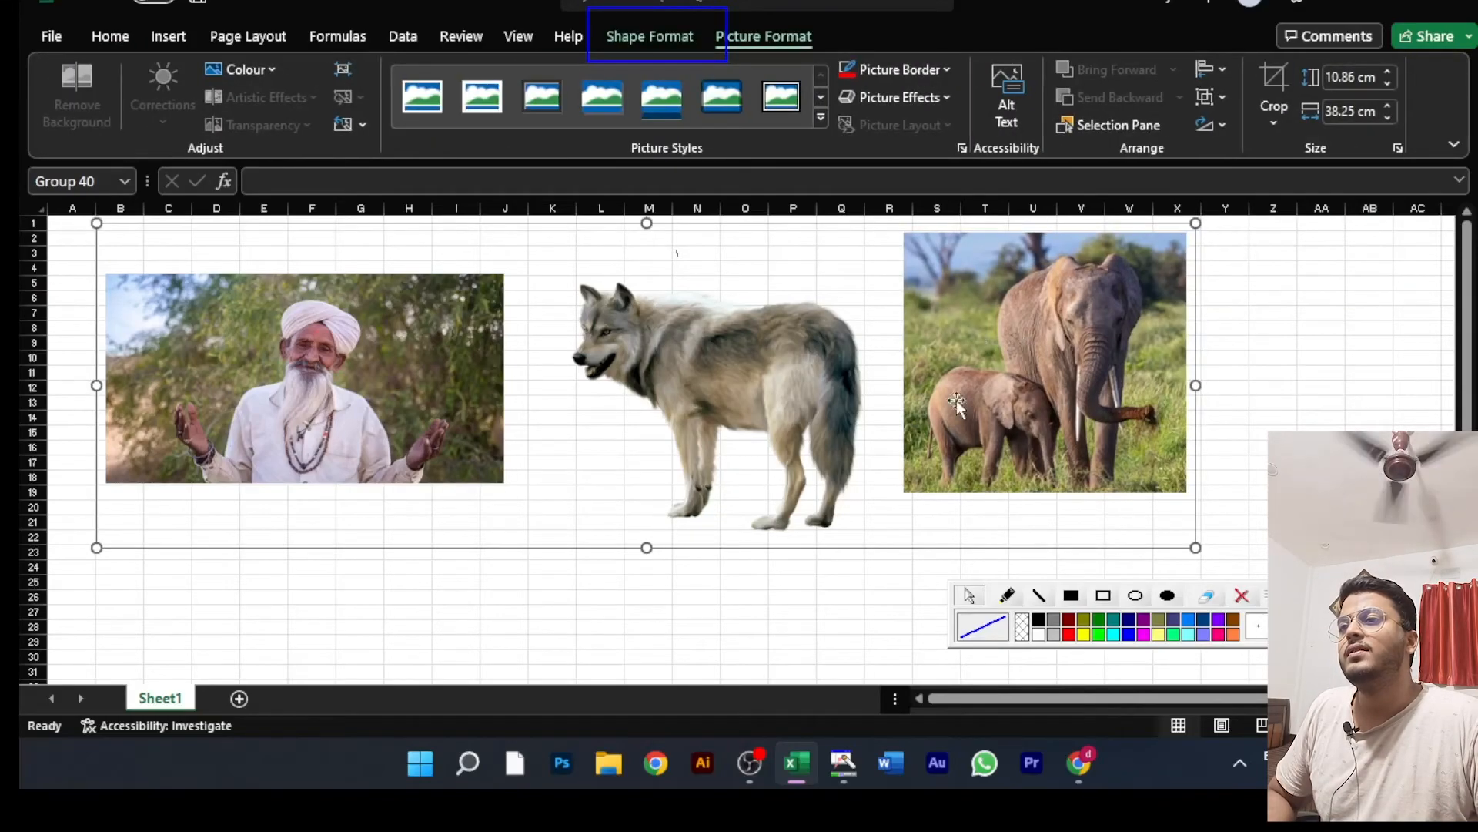
Step: Move the wolf picture alone within the group, slightly up and closer to the man picture, and deselect it
{"action": "left_click", "coordinate": [698, 374]}
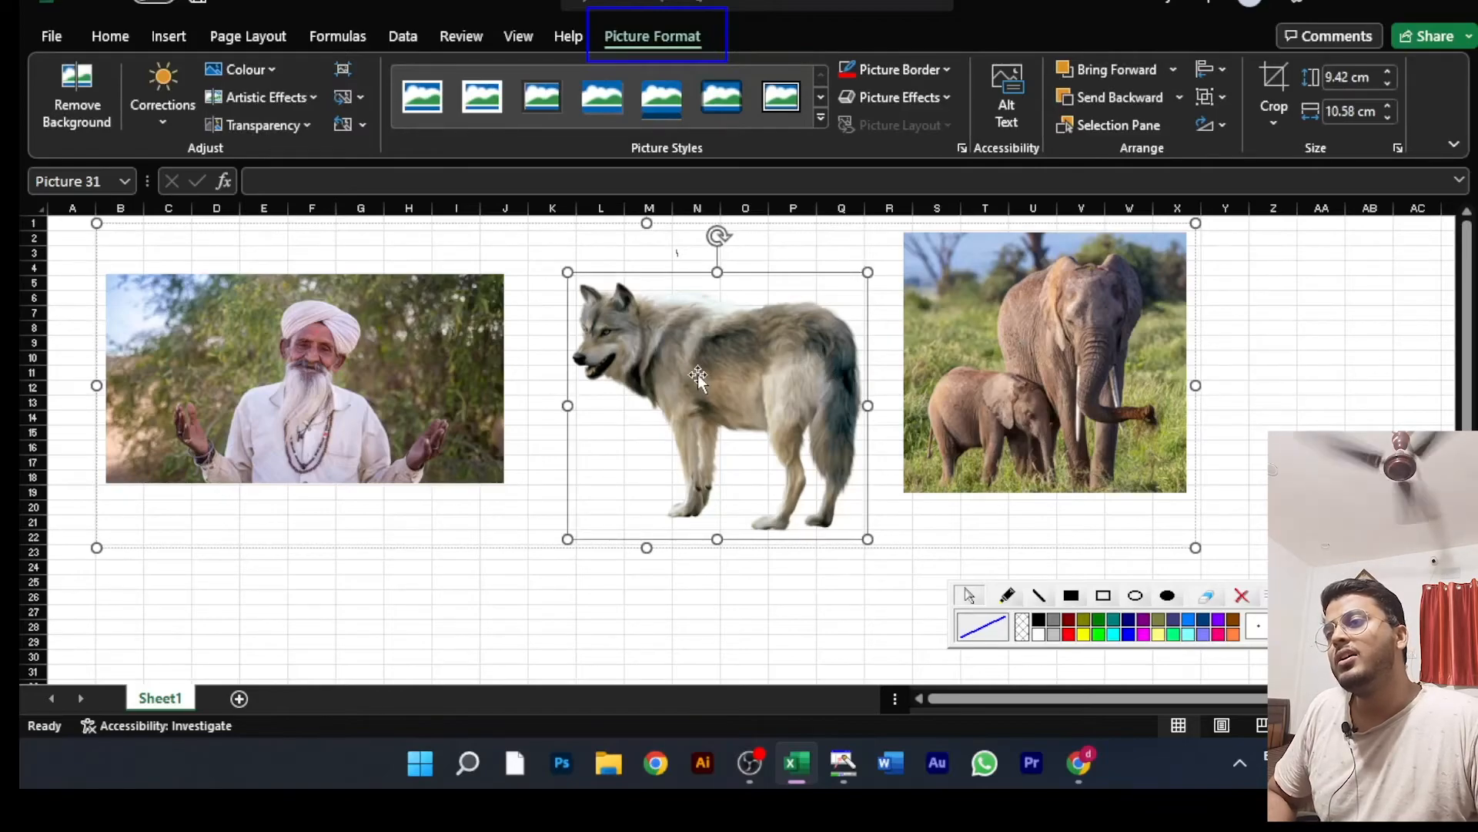
{"action": "left_click_drag", "start_coordinate": [698, 374], "coordinate": [670, 359]}
{"action": "mouse_move", "coordinate": [697, 413]}
{"action": "left_mouse_down"}
{"action": "mouse_move", "coordinate": [699, 511]}
{"action": "mouse_move", "coordinate": [694, 422]}
{"action": "left_mouse_up"}
{"action": "left_click", "coordinate": [701, 604]}
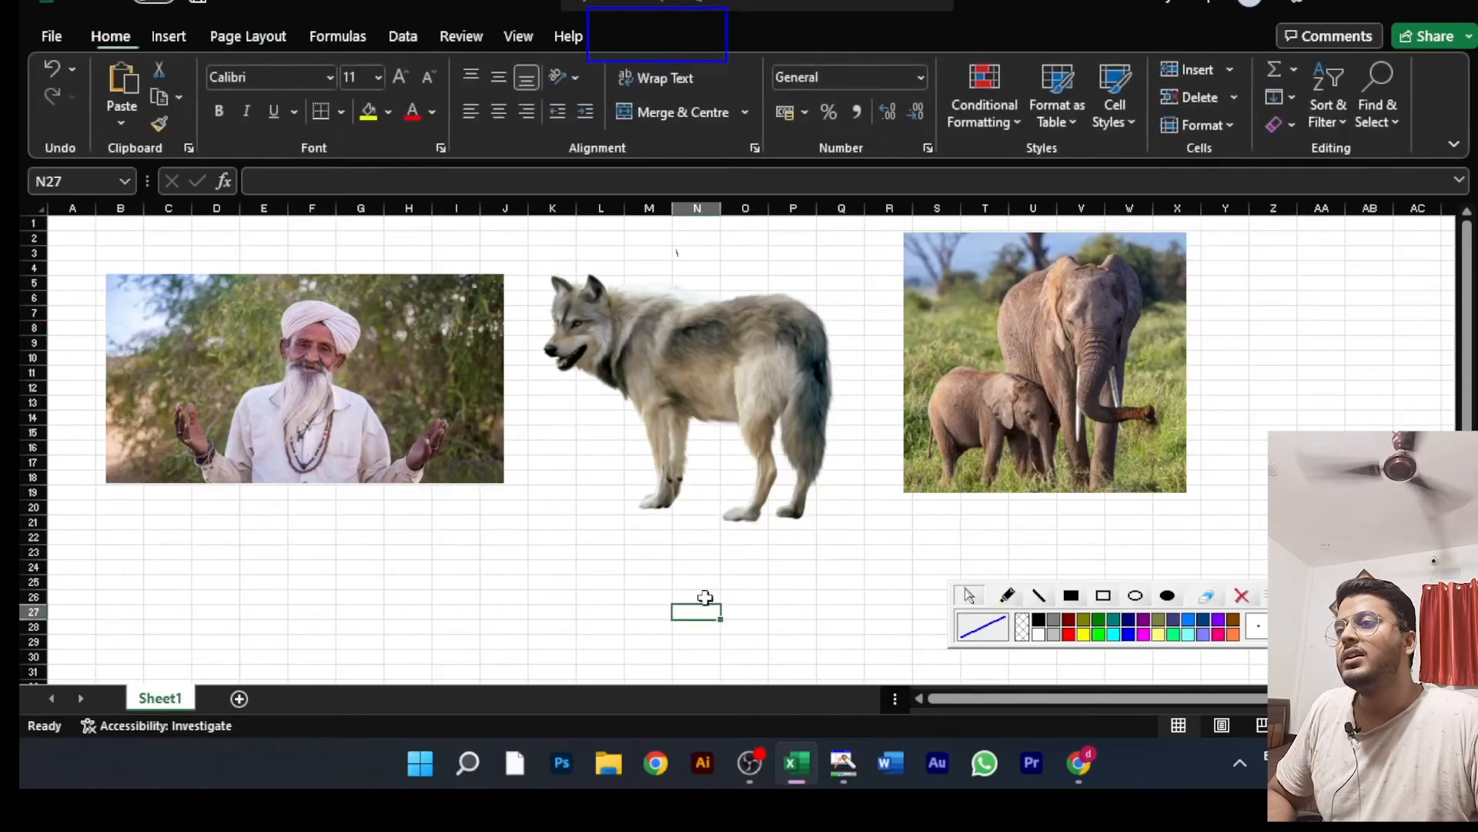
Step: Shift the whole picture group slightly up and toward column A, and nudge the man picture alone the same way within the group
{"action": "left_click", "coordinate": [458, 433]}
{"action": "mouse_move", "coordinate": [665, 353]}
{"action": "left_mouse_down"}
{"action": "mouse_move", "coordinate": [632, 391]}
{"action": "mouse_move", "coordinate": [654, 345]}
{"action": "left_mouse_up"}
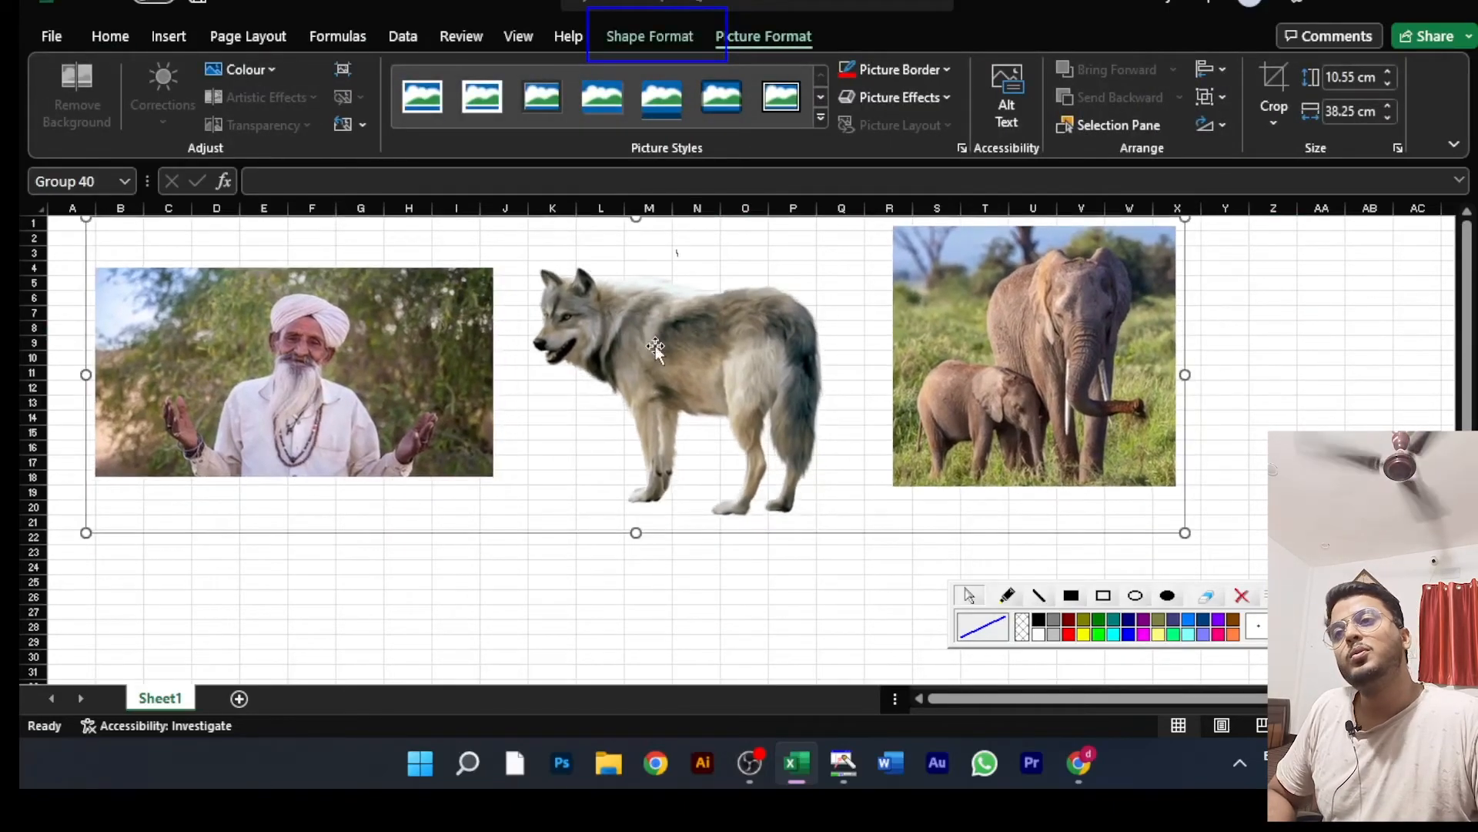
{"action": "left_click", "coordinate": [436, 383]}
{"action": "mouse_move", "coordinate": [435, 382]}
{"action": "left_mouse_down"}
{"action": "mouse_move", "coordinate": [413, 385]}
{"action": "mouse_move", "coordinate": [429, 371]}
{"action": "left_mouse_up"}
Step: Ungroup the man, wolf and elephant pictures
{"action": "left_click", "coordinate": [1029, 246]}
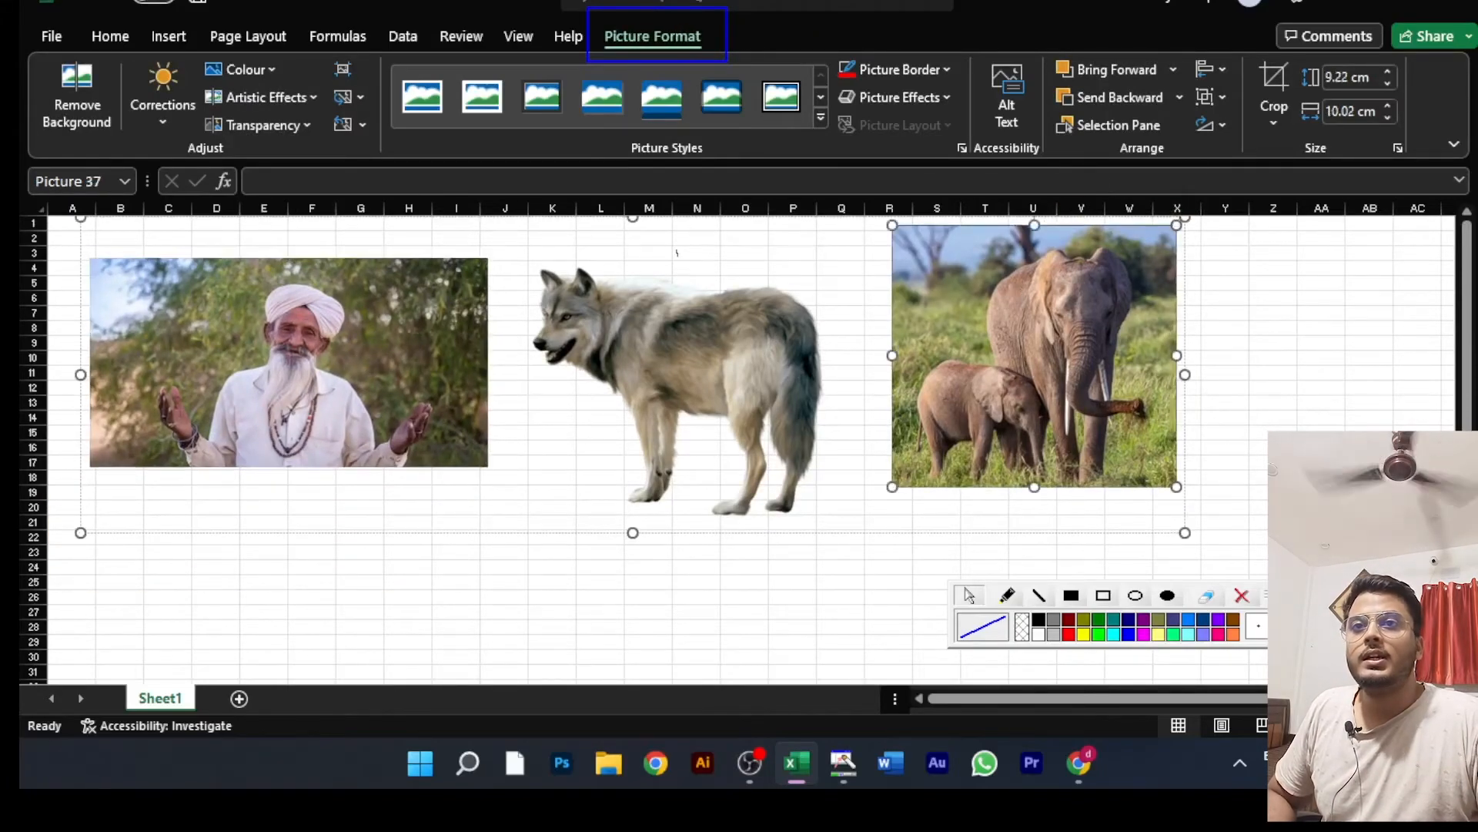
{"action": "left_click", "coordinate": [1222, 94]}
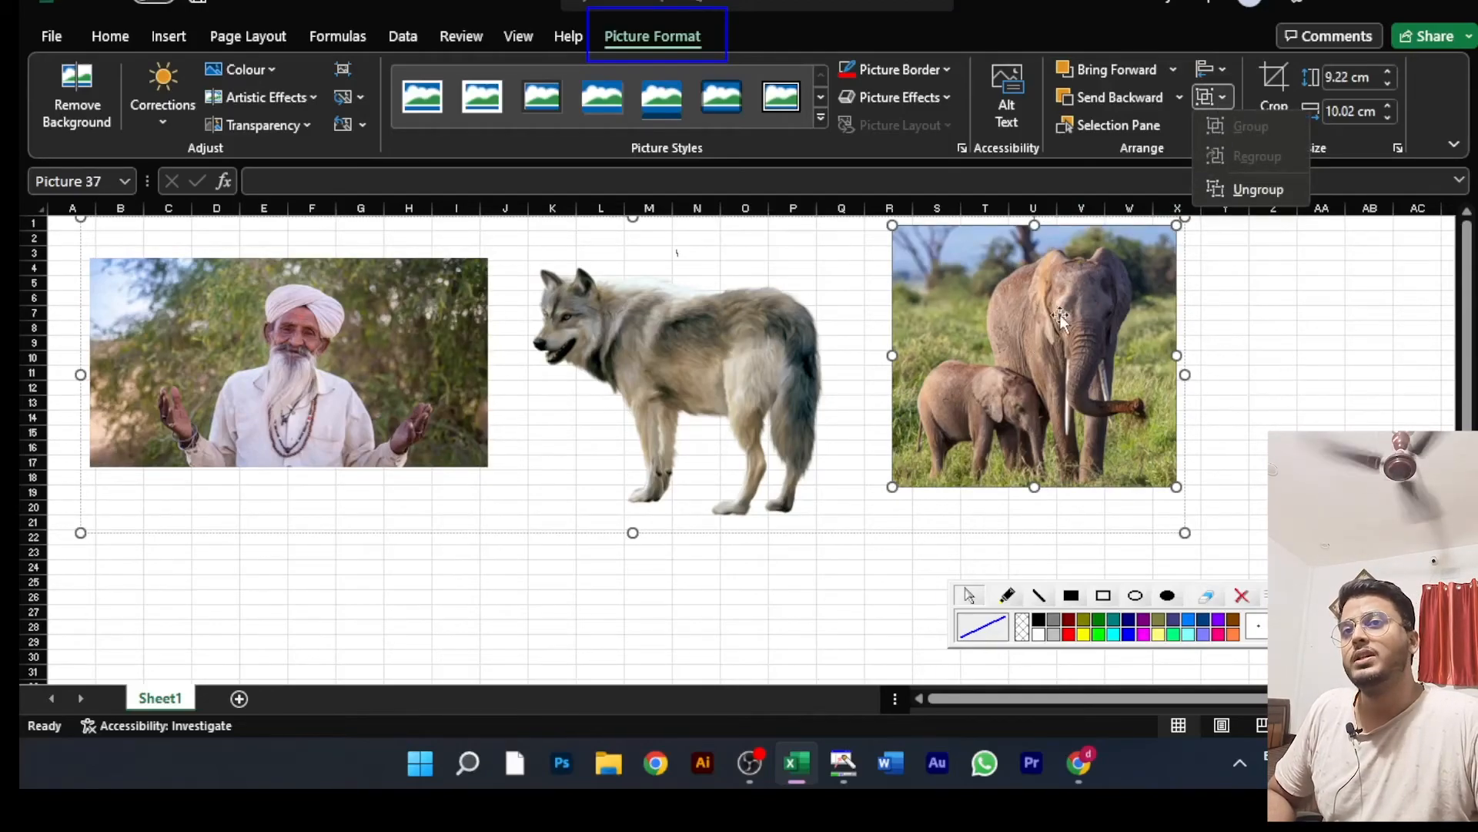
{"action": "left_click", "coordinate": [1258, 188]}
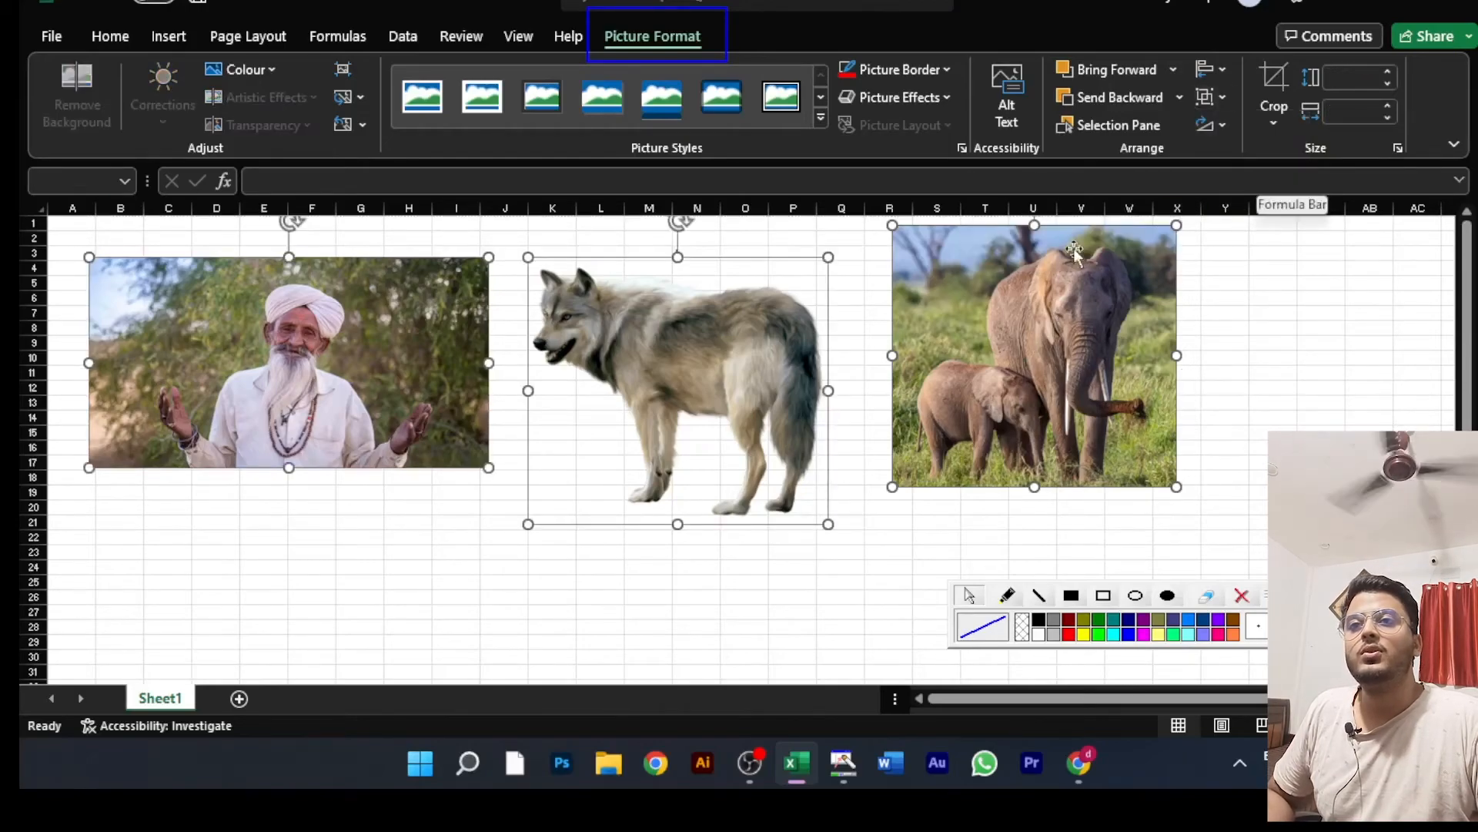
Step: Check which rotation options are available for the three ungrouped pictures, and deselect them
{"action": "left_click", "coordinate": [1222, 125]}
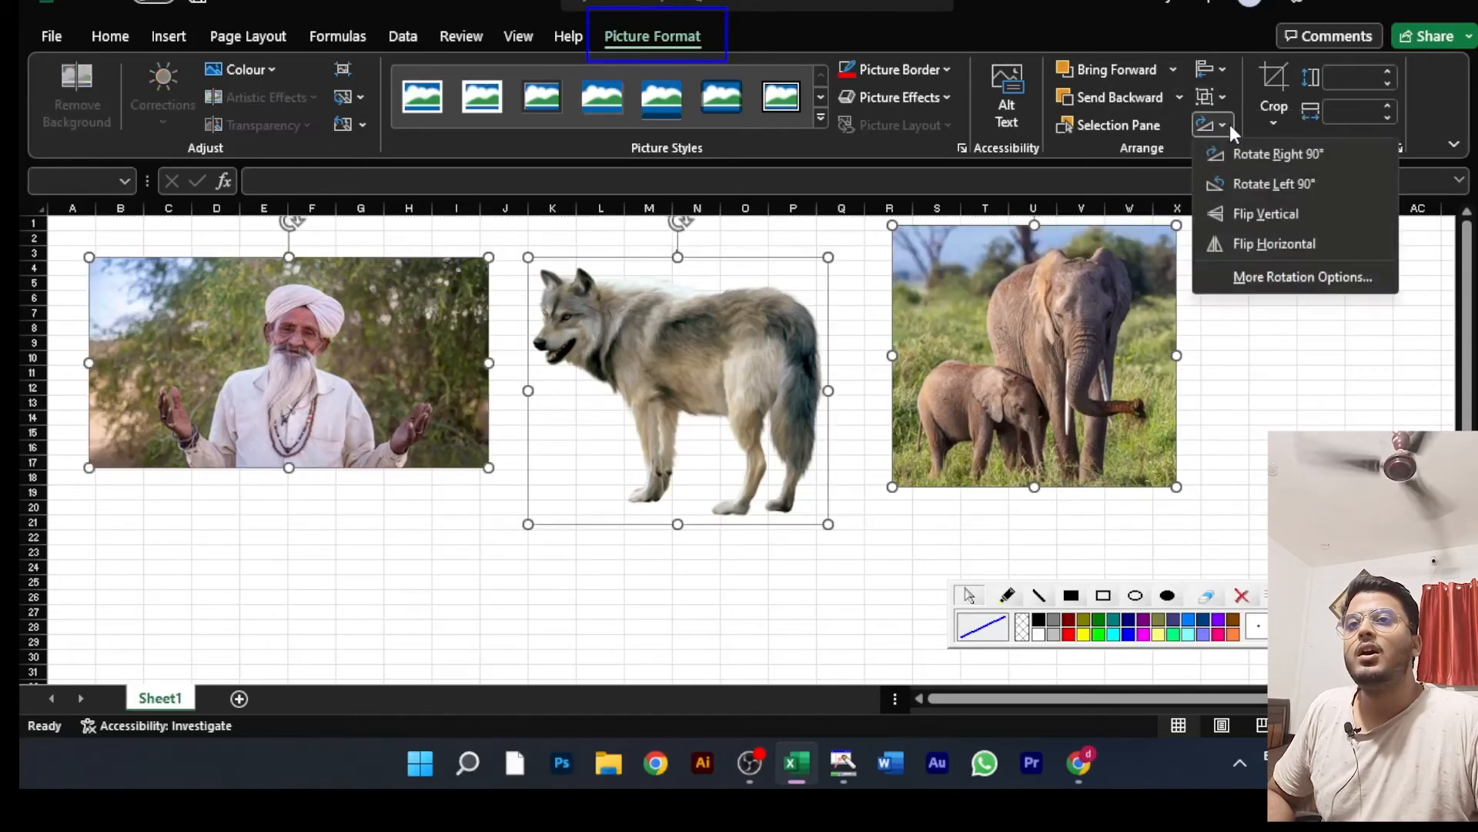
{"action": "left_click", "coordinate": [1343, 423]}
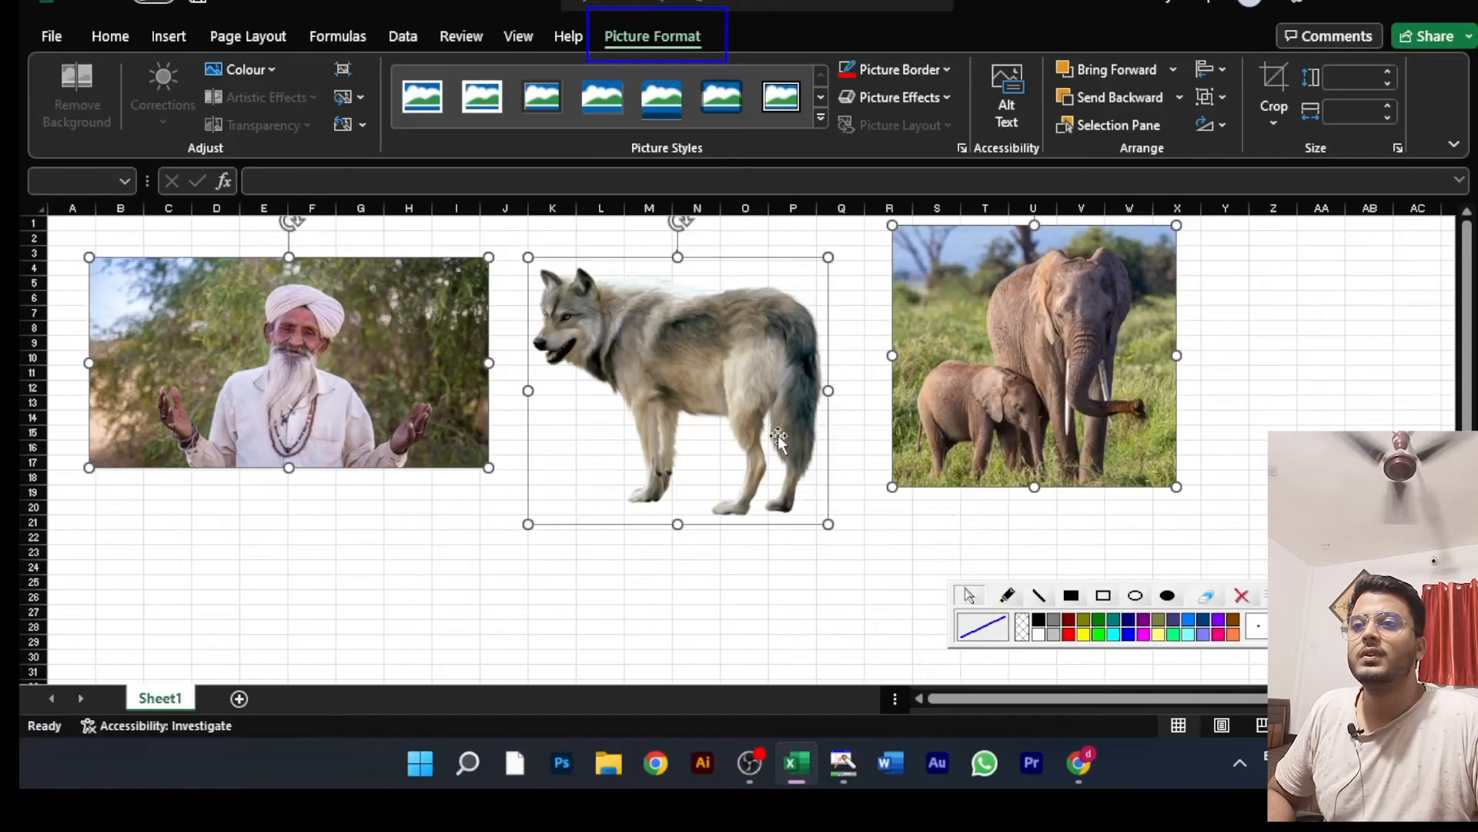
{"action": "left_click", "coordinate": [874, 549]}
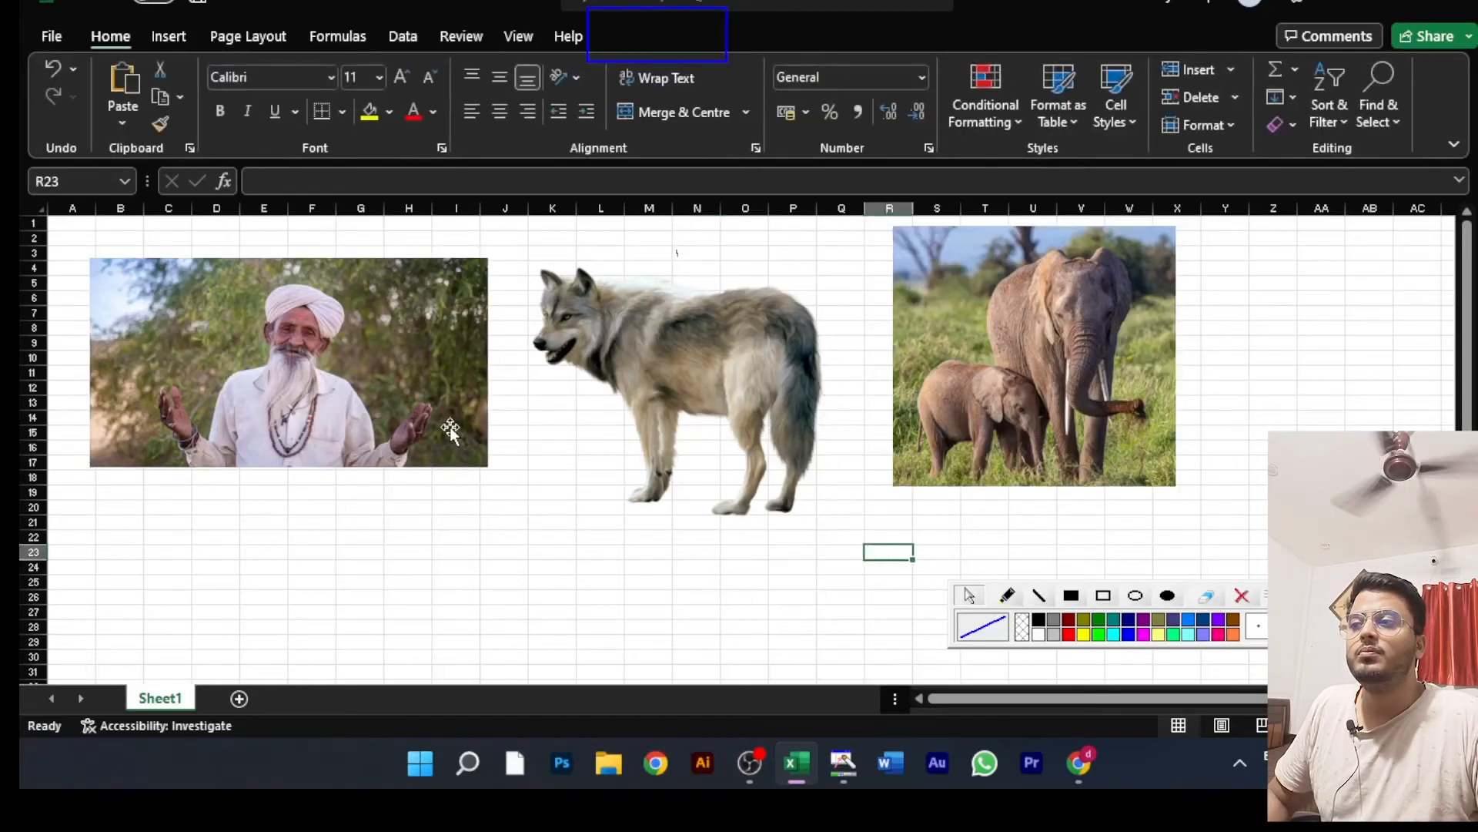
Step: Preview Rotate Right 90° on the man picture and on the wolf picture, and check the rotation options for the elephant picture
{"action": "left_click", "coordinate": [360, 358]}
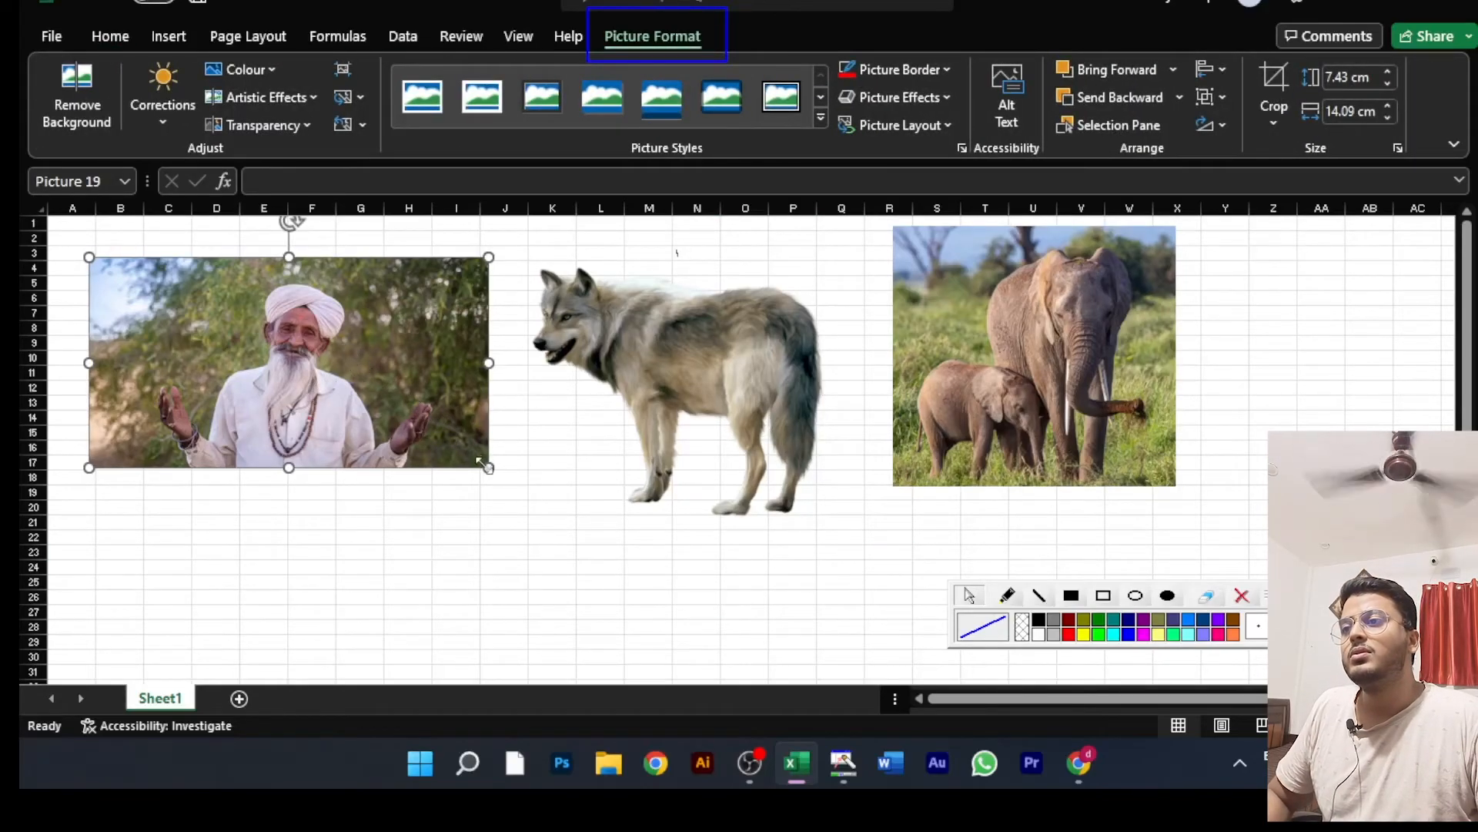
{"action": "left_click", "coordinate": [1218, 125]}
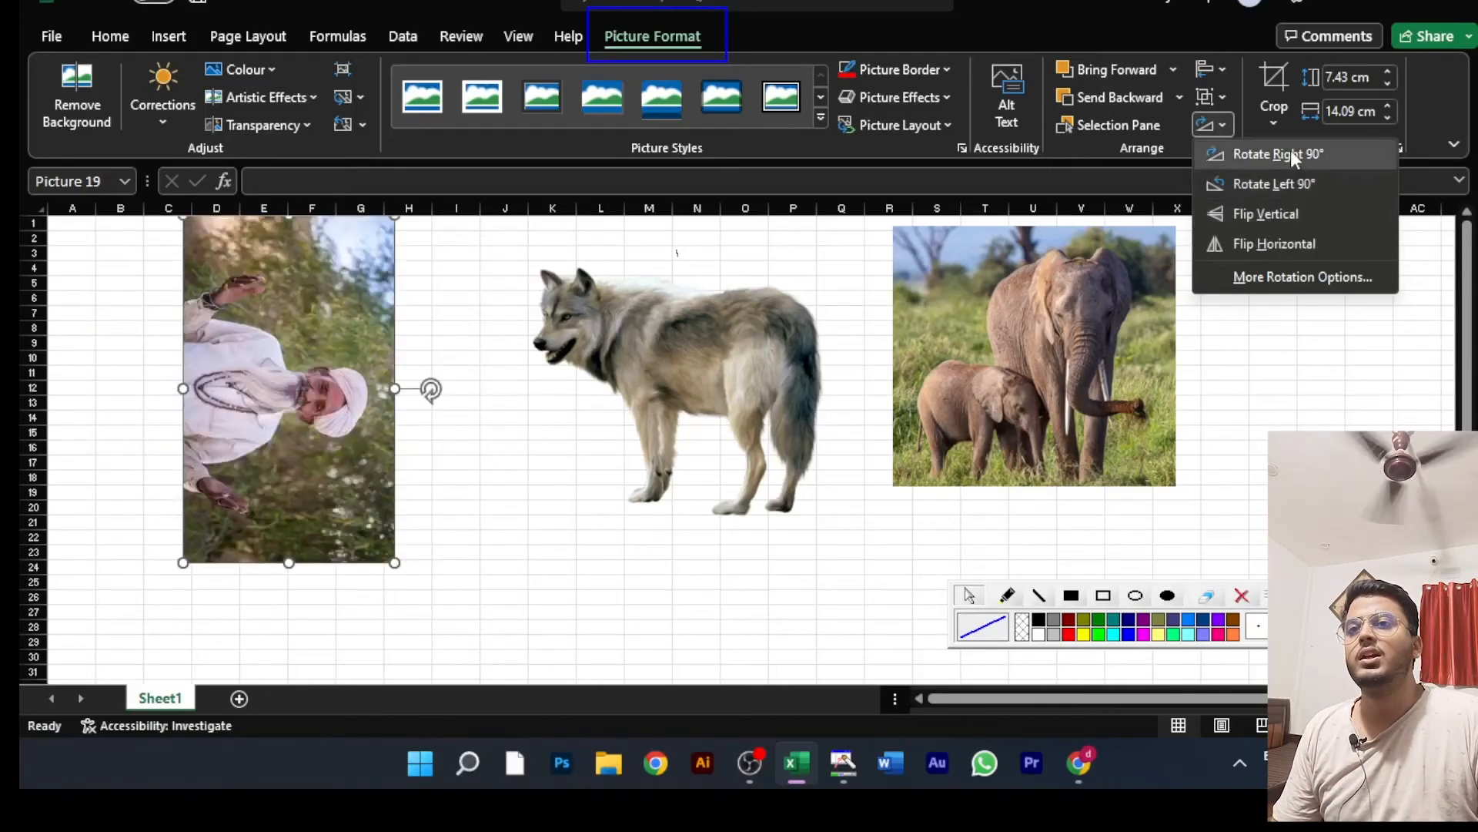
{"action": "left_click", "coordinate": [677, 335]}
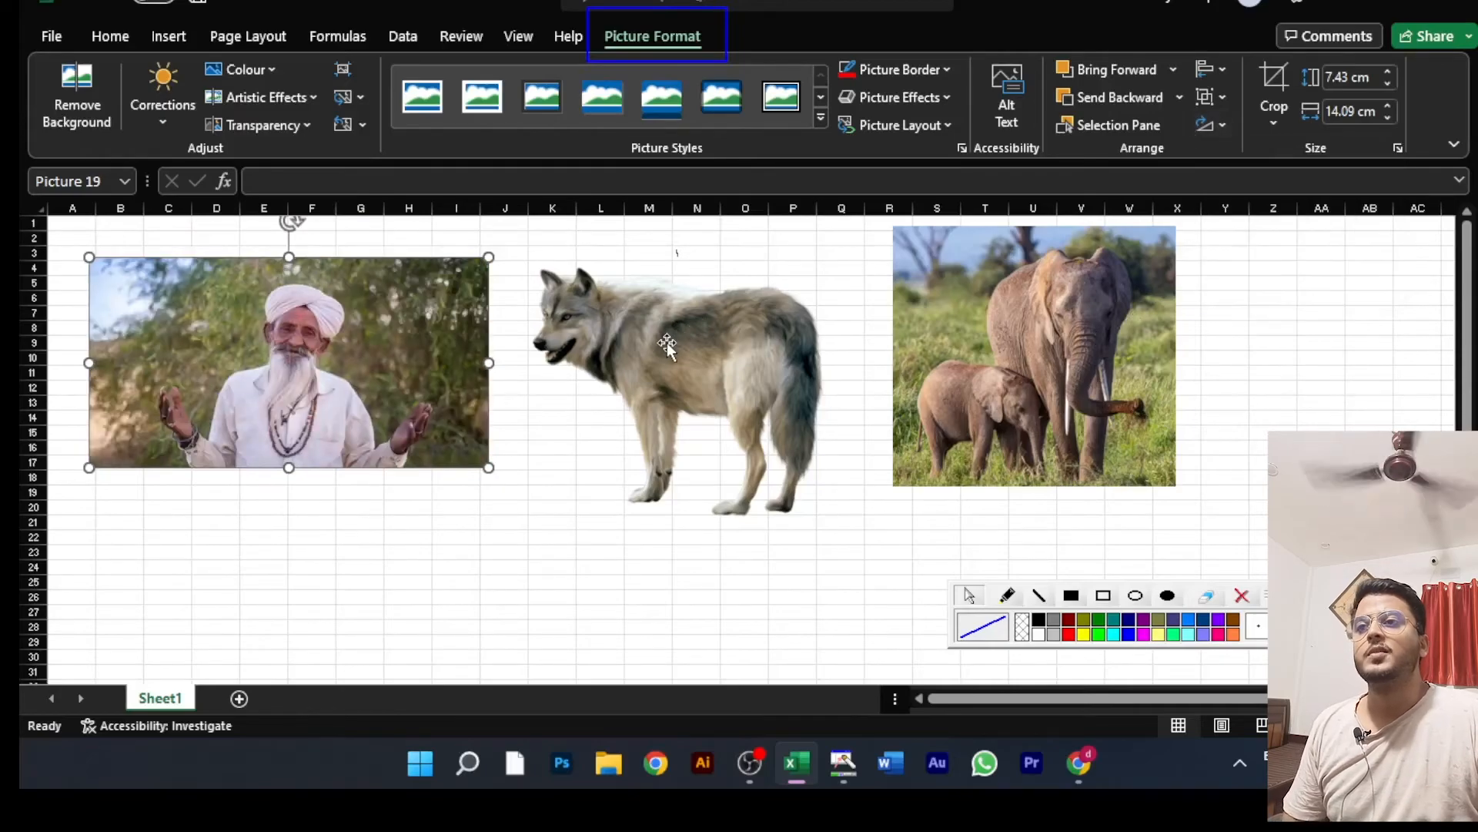
{"action": "left_click", "coordinate": [722, 336]}
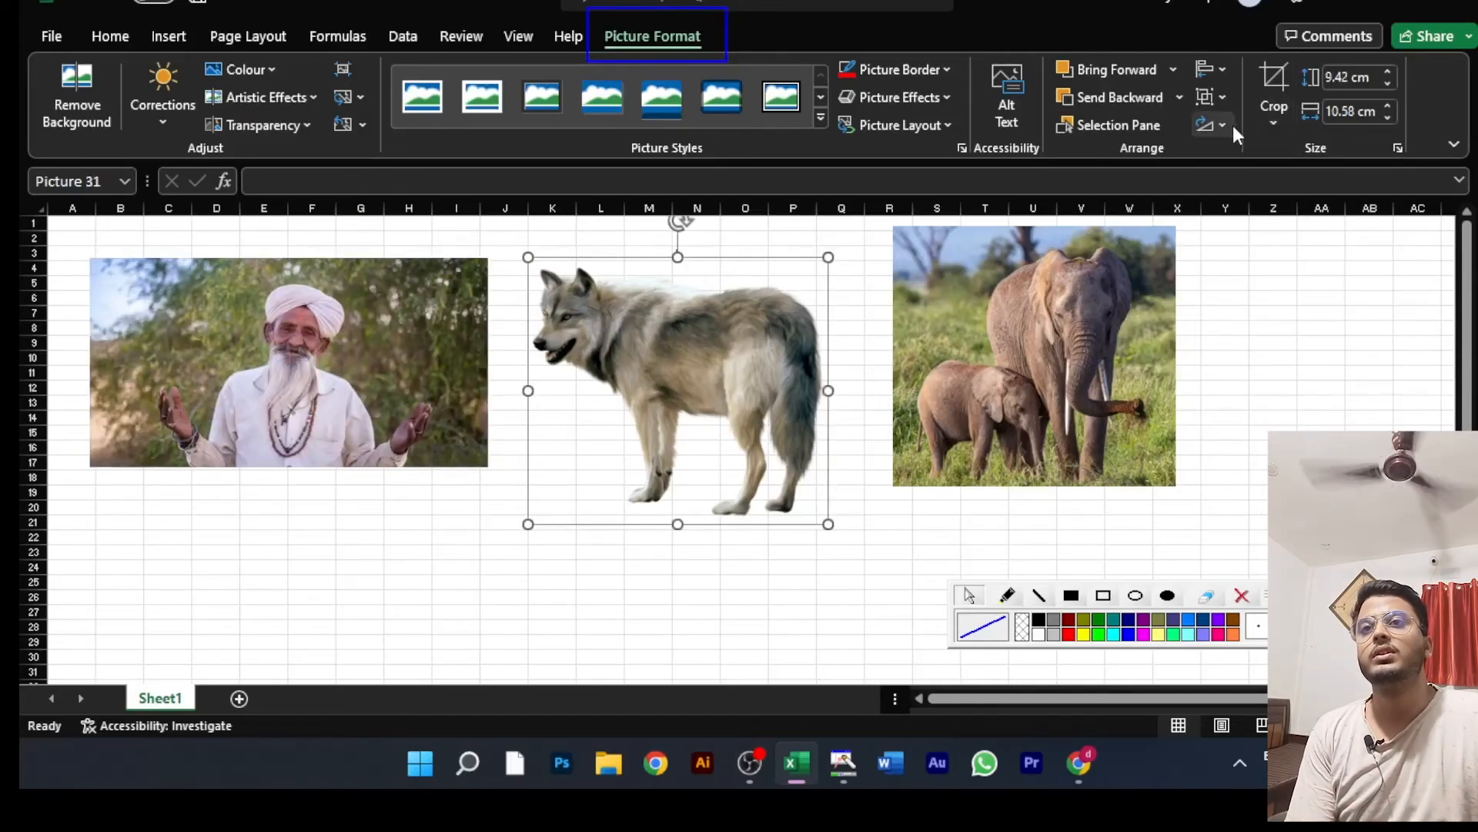
{"action": "left_click", "coordinate": [1232, 127]}
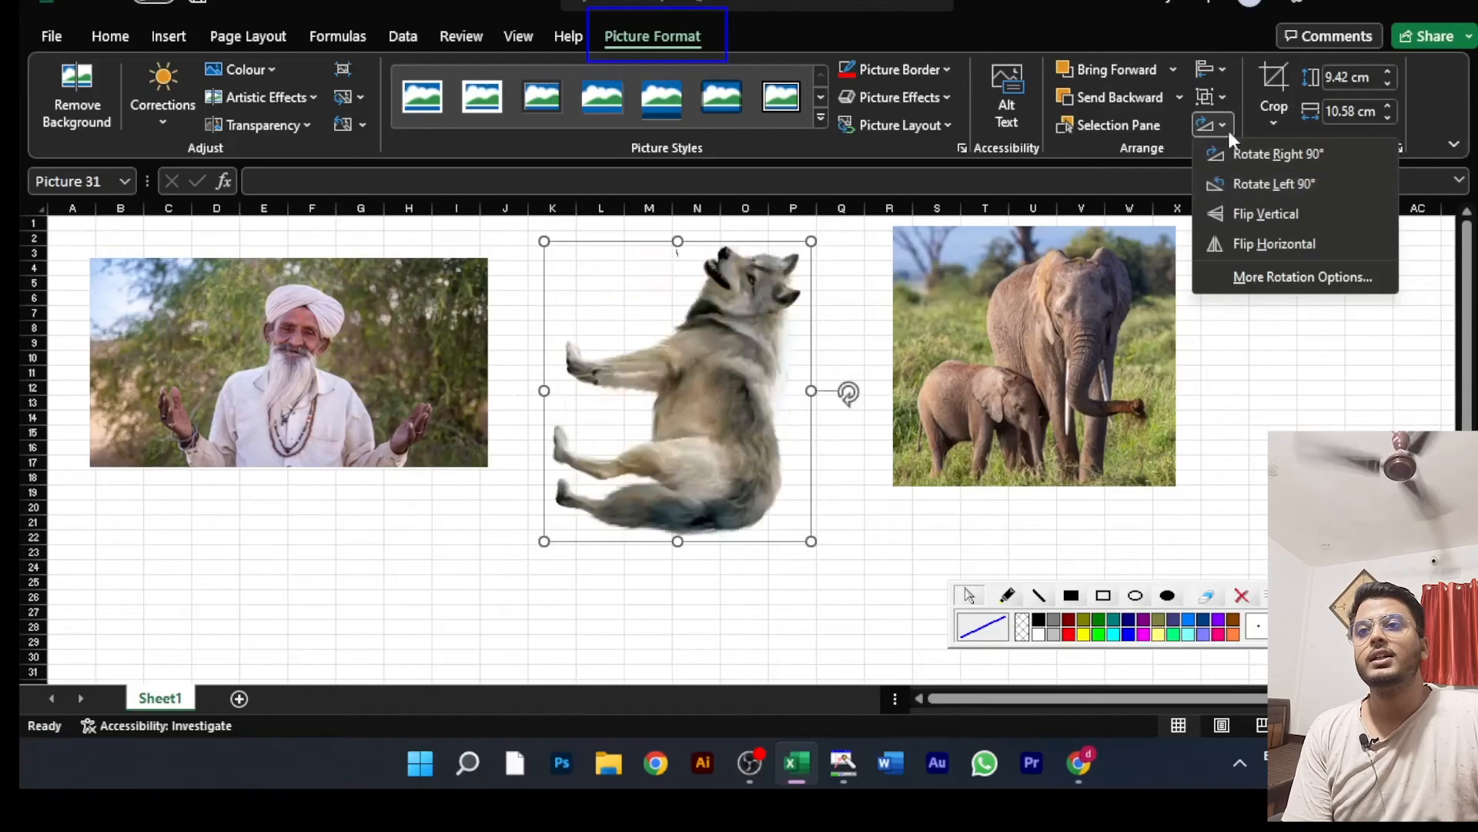
{"action": "left_click", "coordinate": [1048, 328]}
{"action": "left_click", "coordinate": [1081, 304]}
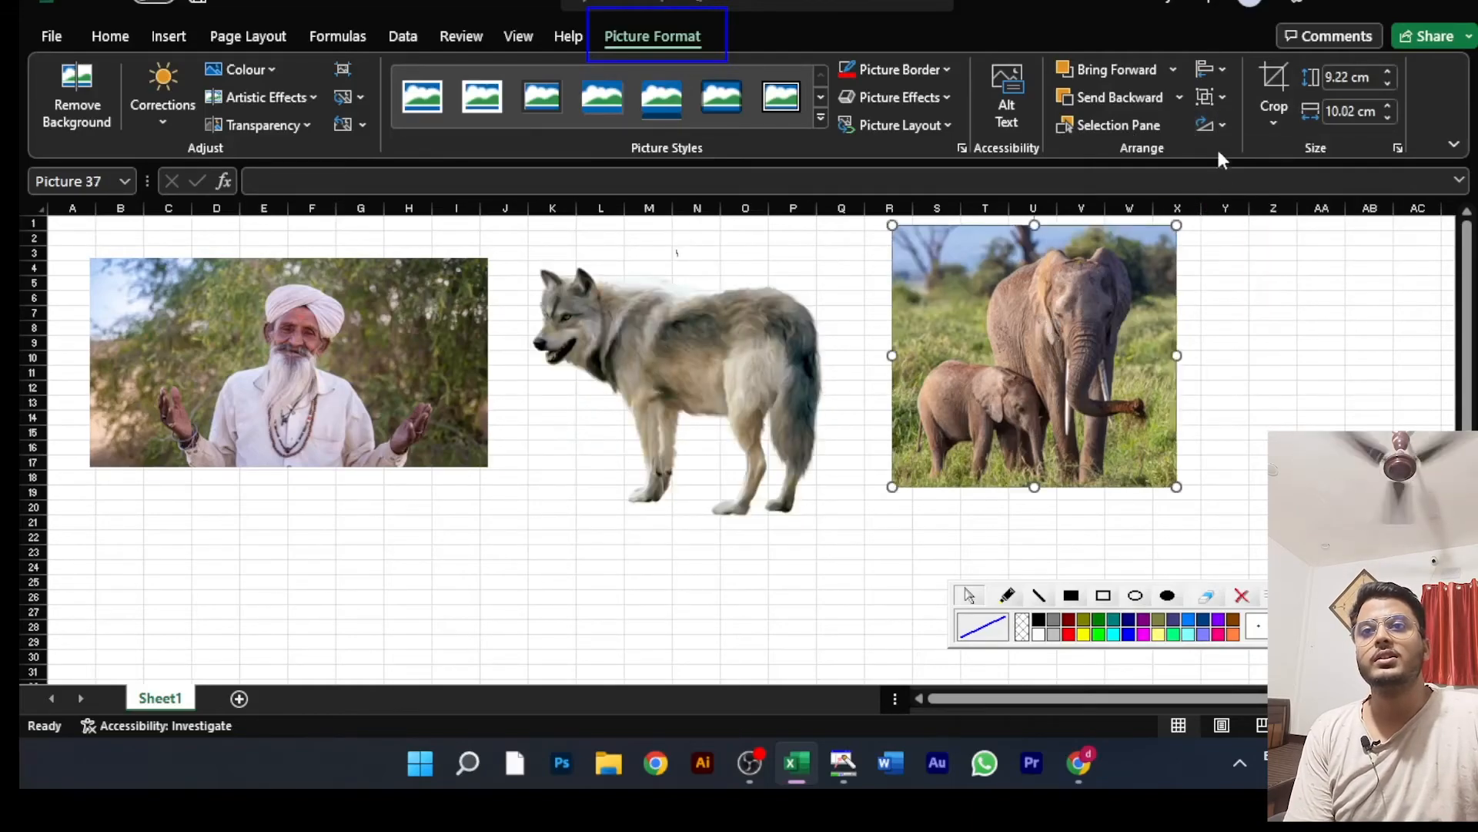
{"action": "left_click", "coordinate": [1222, 122]}
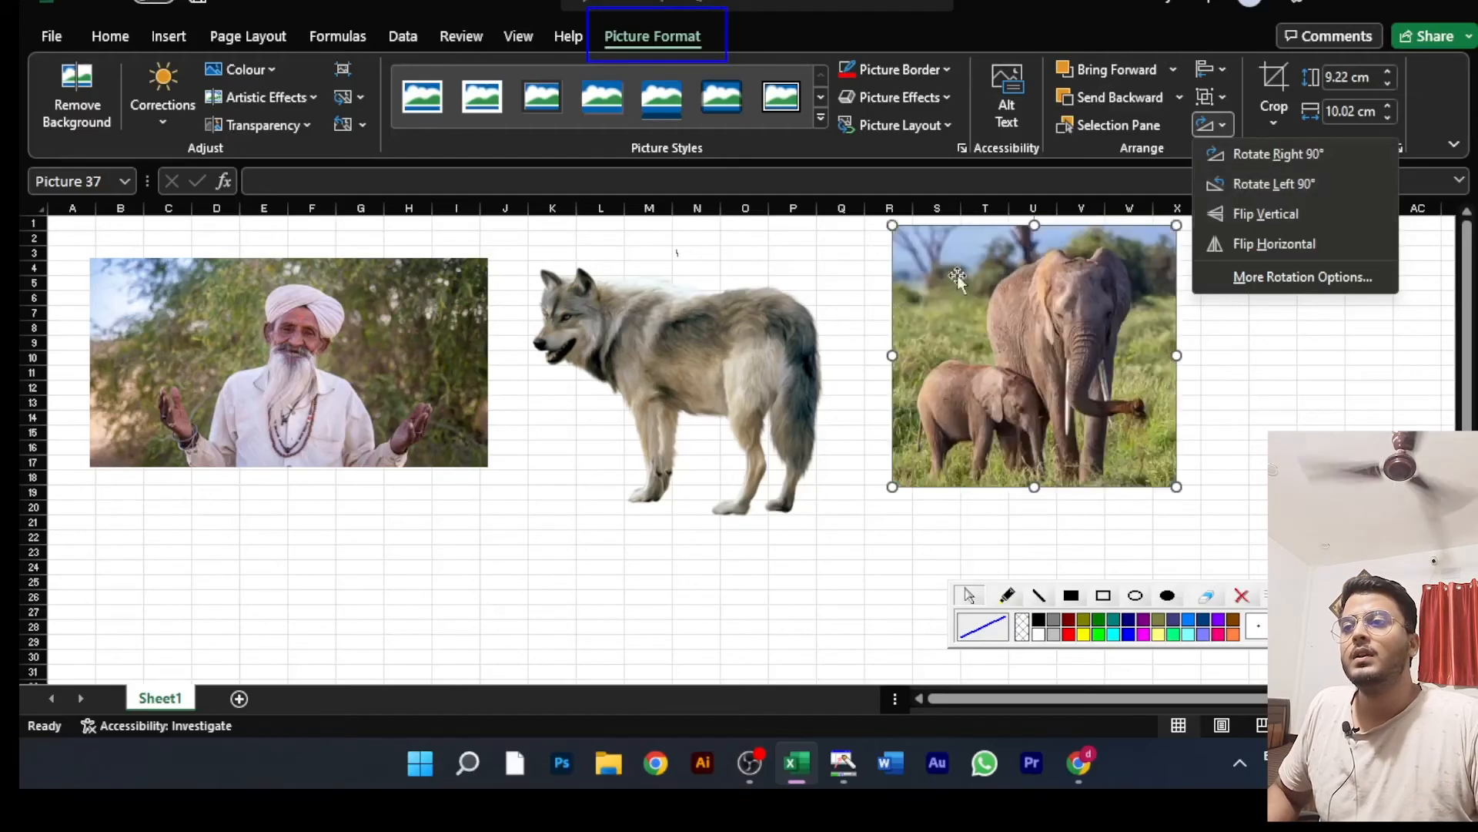
{"action": "left_click", "coordinate": [346, 352]}
Step: Select the man, wolf and elephant pictures together and review the rotate and flip options for all three at once
{"action": "left_click", "coordinate": [625, 360]}
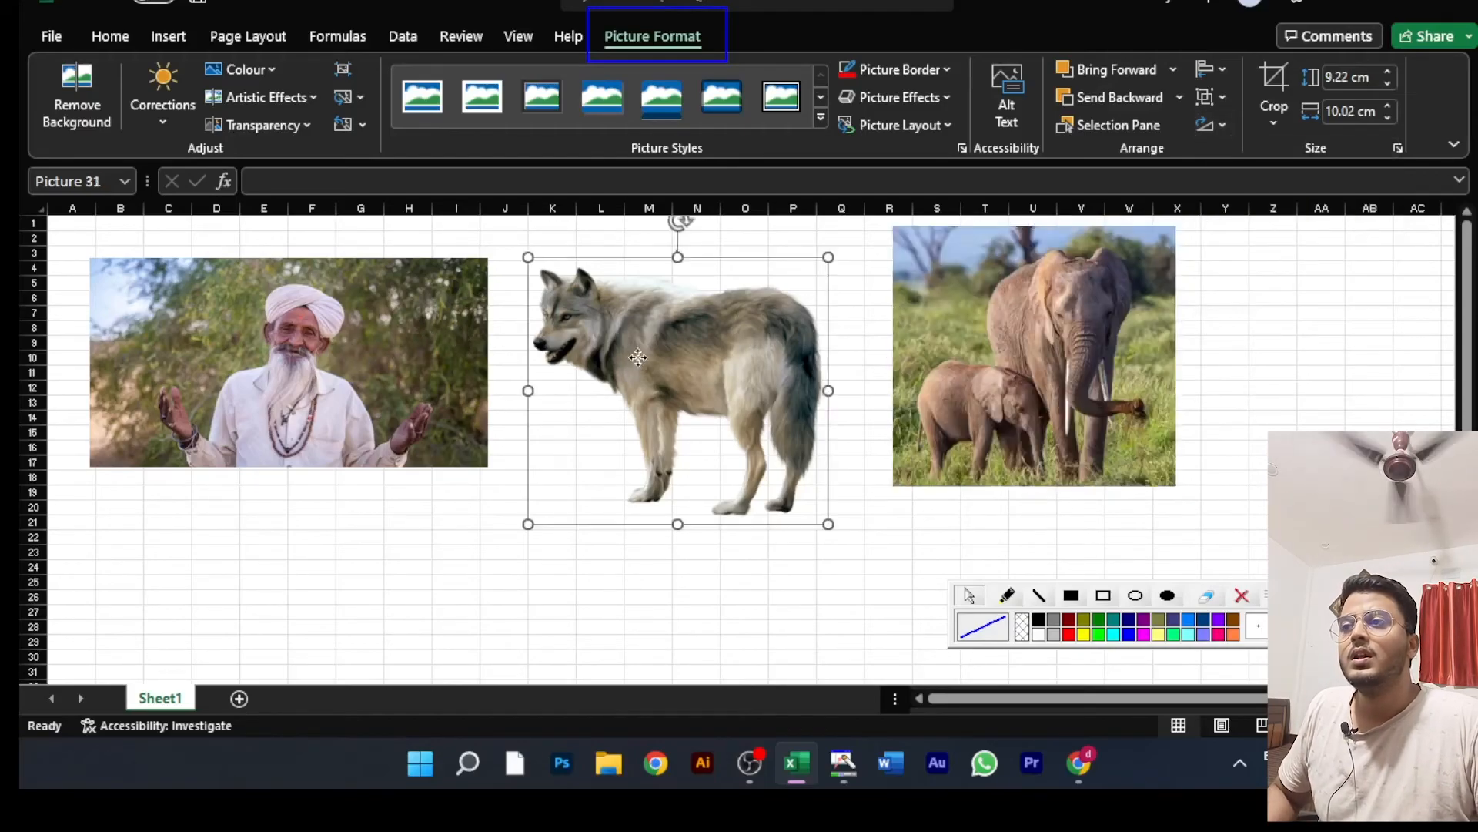
{"action": "left_click", "coordinate": [356, 377]}
{"action": "left_click", "coordinate": [653, 383]}
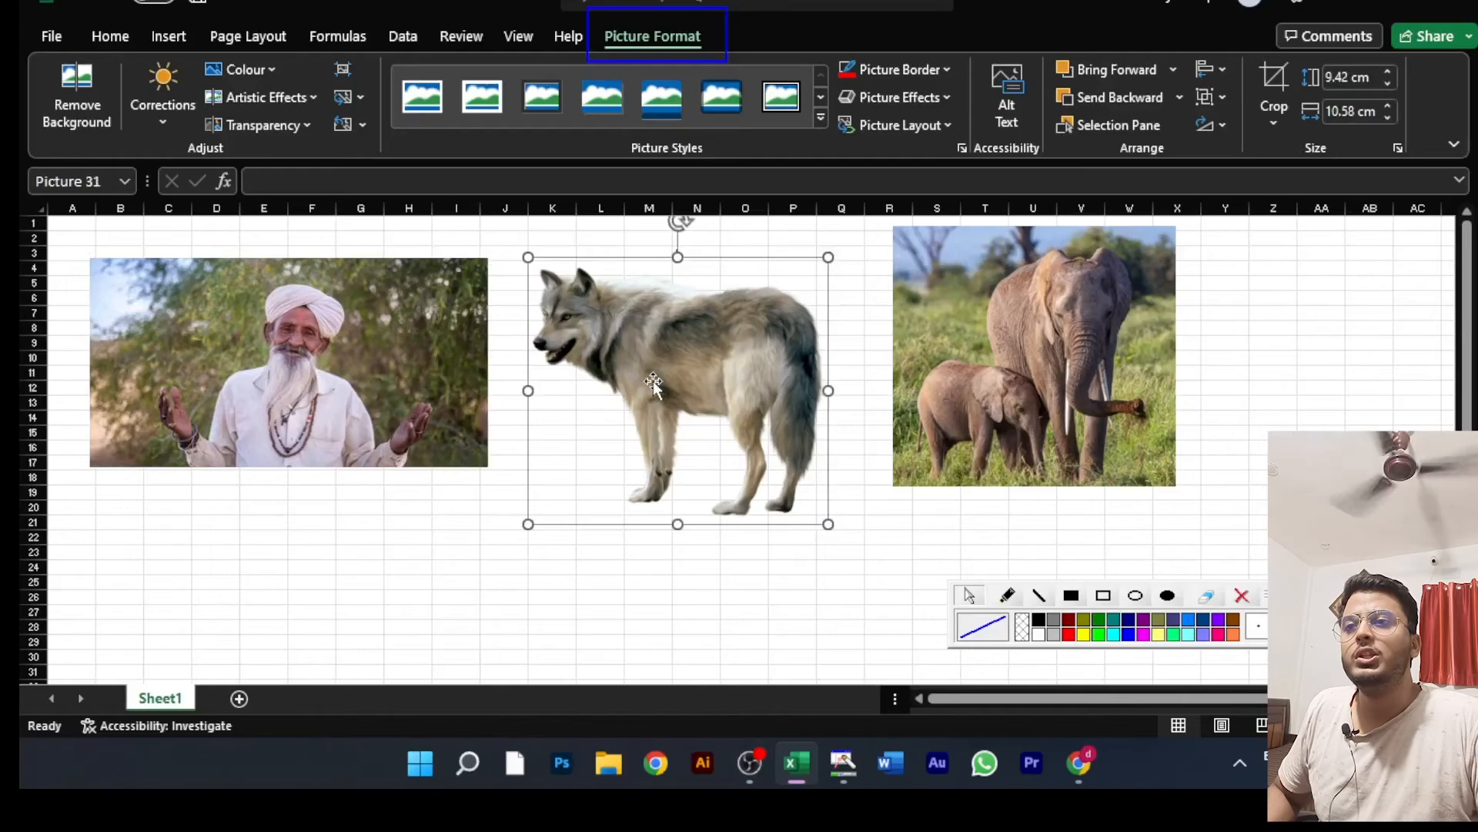
{"action": "left_click", "coordinate": [385, 339], "text": "ctrl"}
{"action": "left_click", "coordinate": [972, 362], "text": "ctrl"}
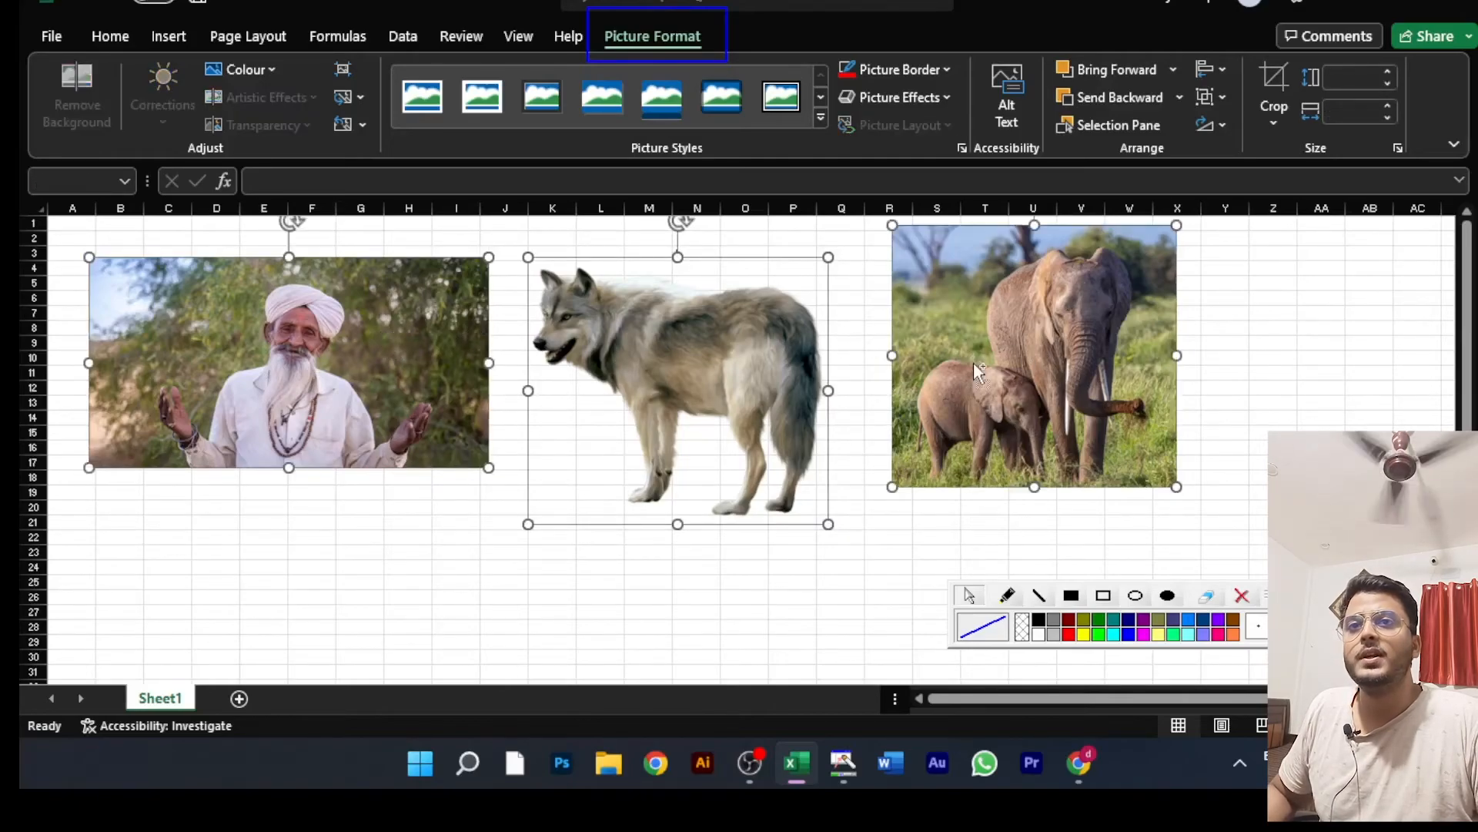
{"action": "left_click", "coordinate": [1222, 125]}
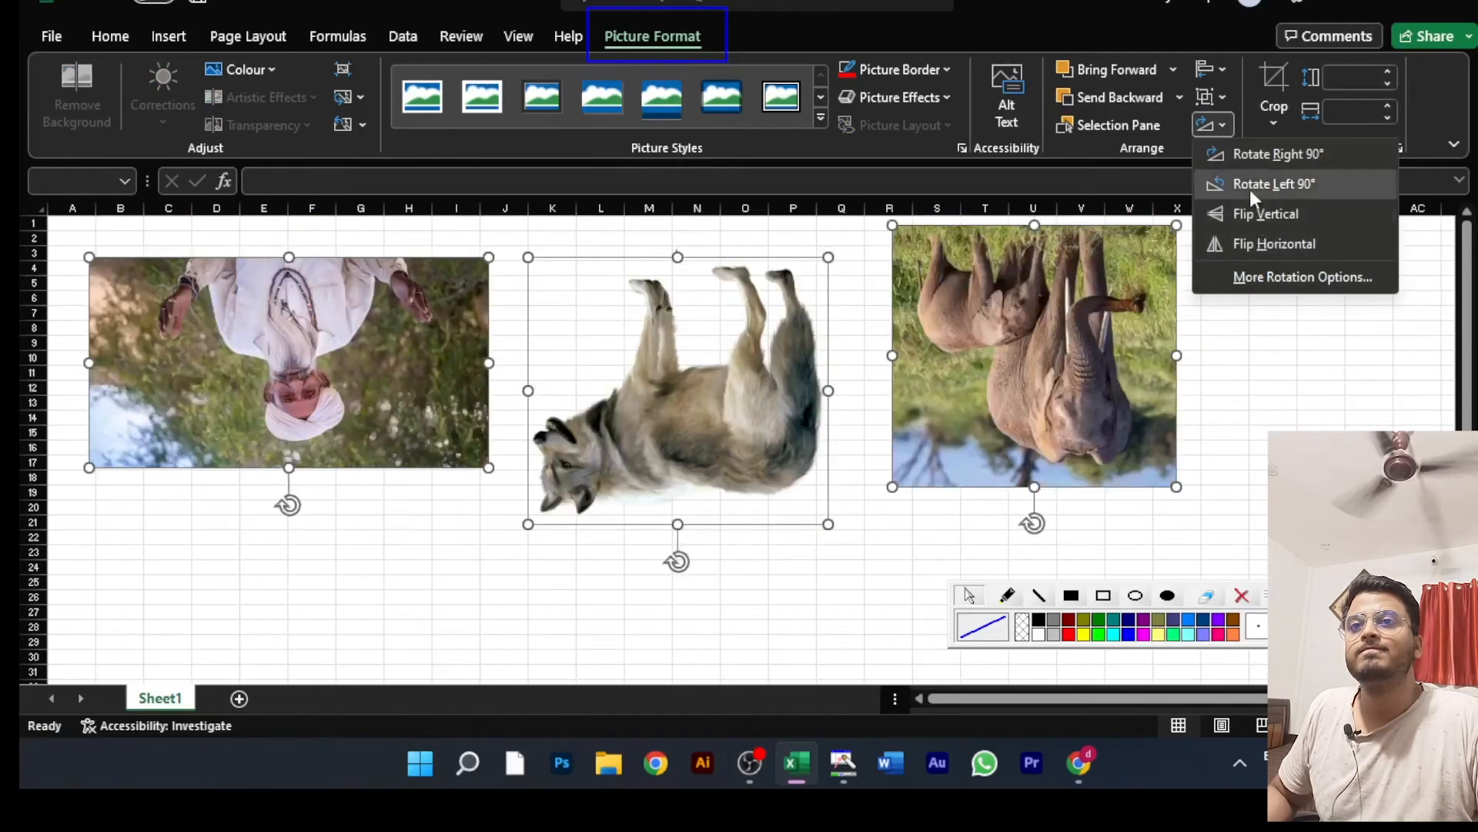
{"action": "left_click", "coordinate": [1308, 406]}
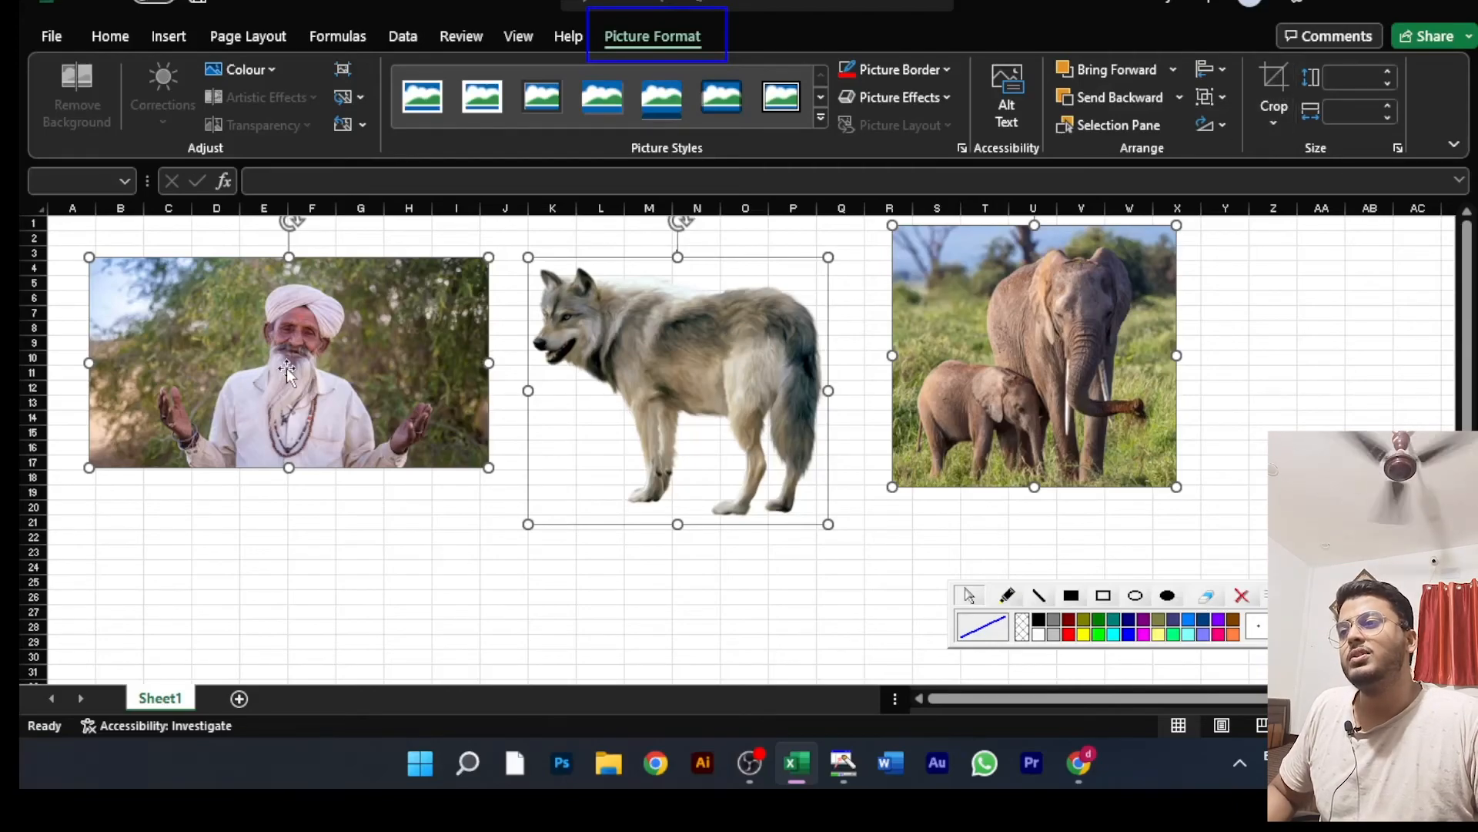
Step: Start cropping the man picture alone and trim both of its sides to a width of about 10.86 cm
{"action": "left_click", "coordinate": [390, 568]}
{"action": "left_click", "coordinate": [281, 343]}
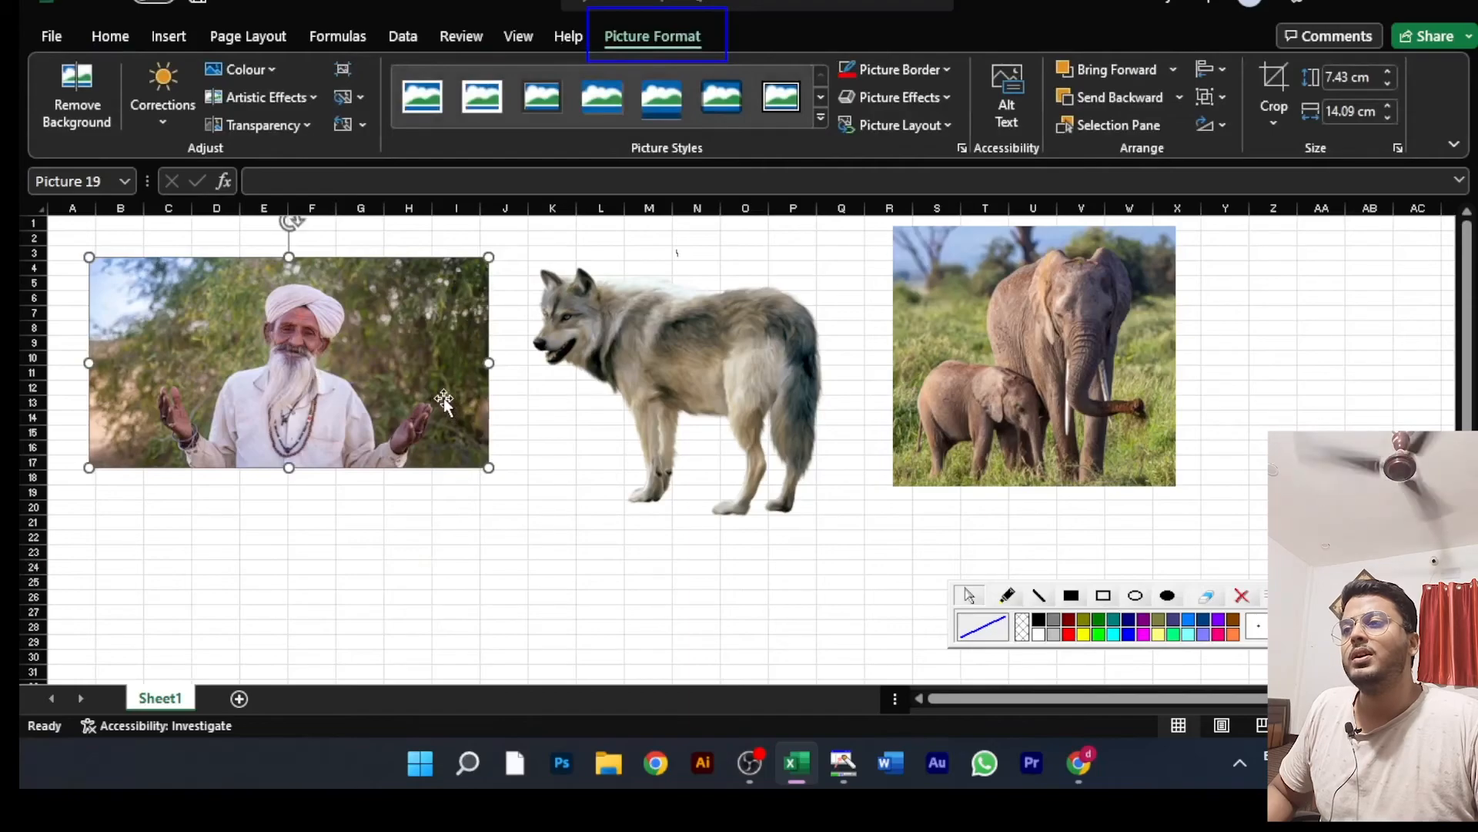
{"action": "scroll", "coordinate": [309, 364], "scroll_direction": "up", "scroll_amount": 3}
{"action": "scroll", "coordinate": [309, 364], "scroll_direction": "down", "scroll_amount": 2}
{"action": "scroll", "coordinate": [312, 362], "scroll_direction": "up", "scroll_amount": 2}
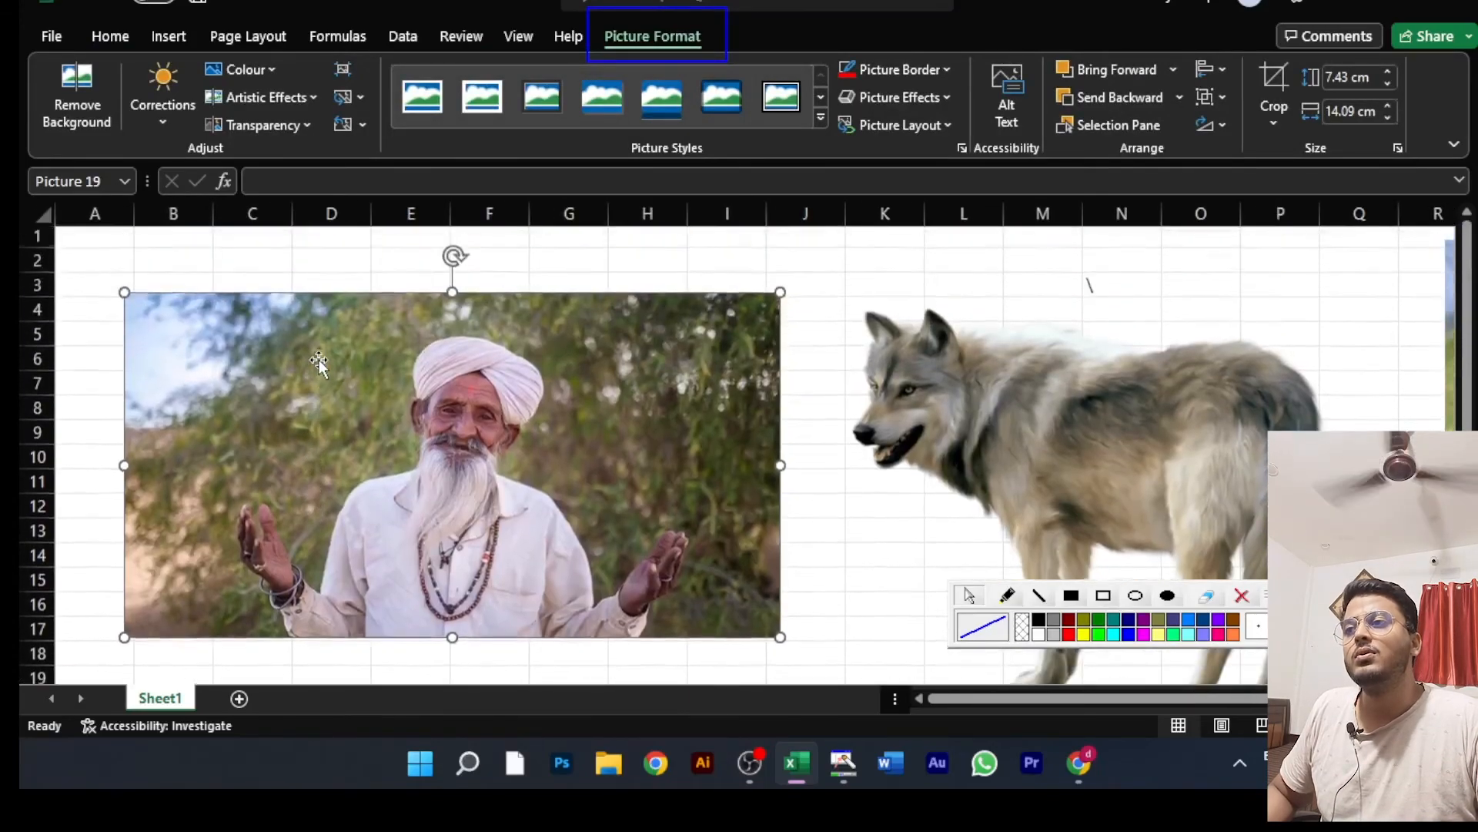
{"action": "left_click", "coordinate": [1273, 116]}
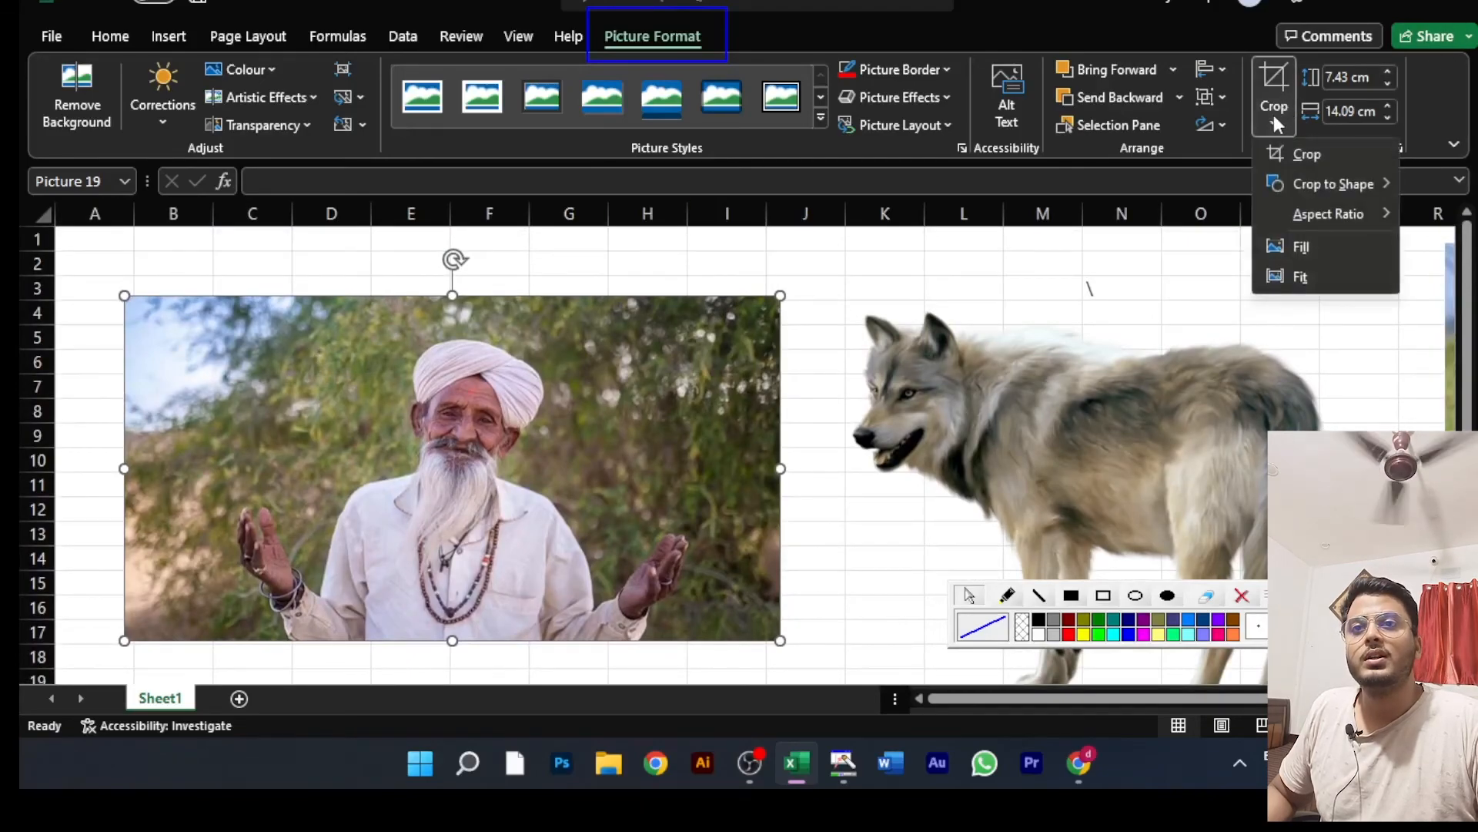
{"action": "left_click", "coordinate": [1307, 154]}
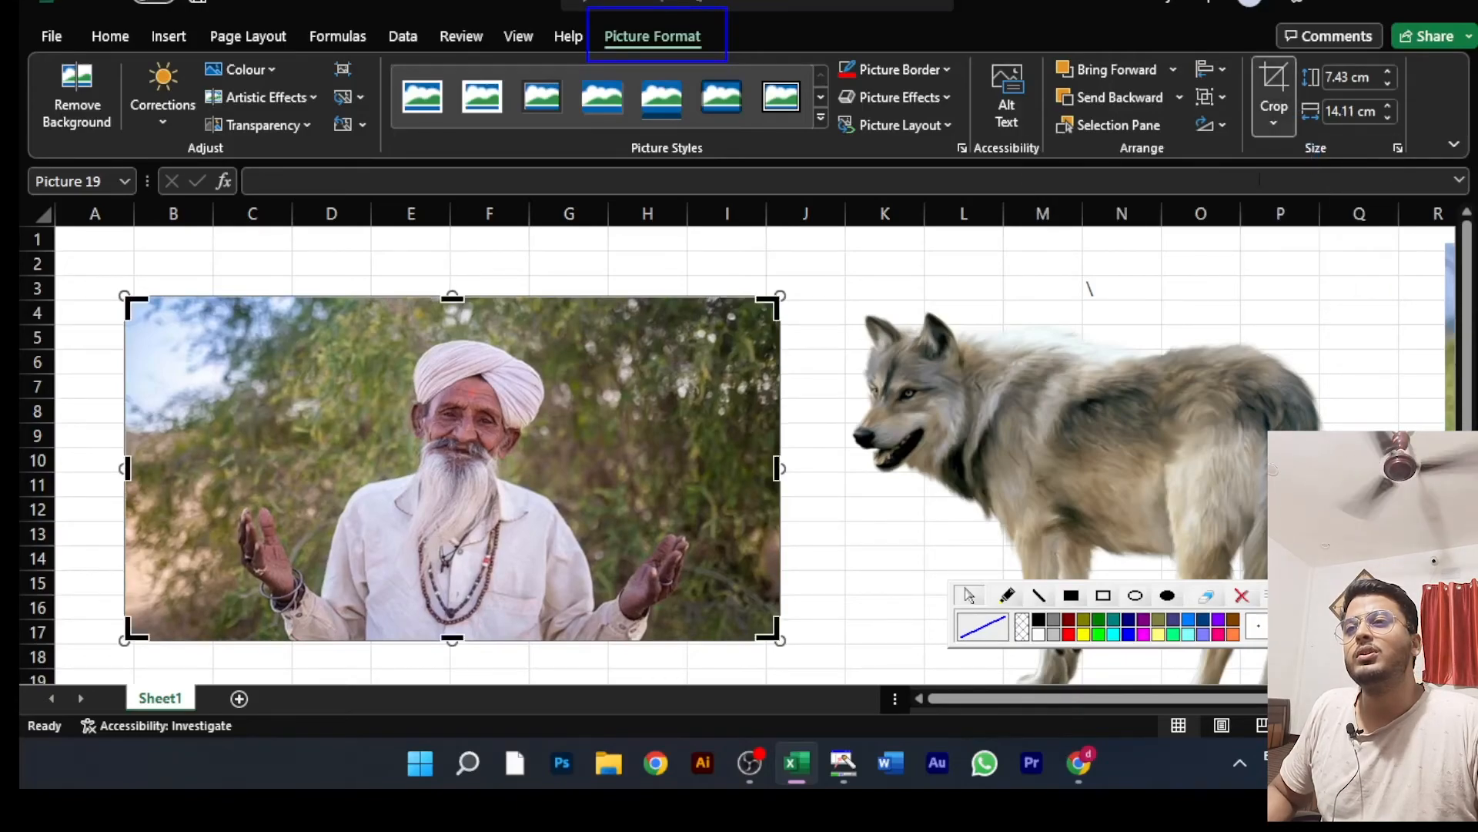
{"action": "scroll", "coordinate": [669, 237], "scroll_direction": "down", "scroll_amount": 1}
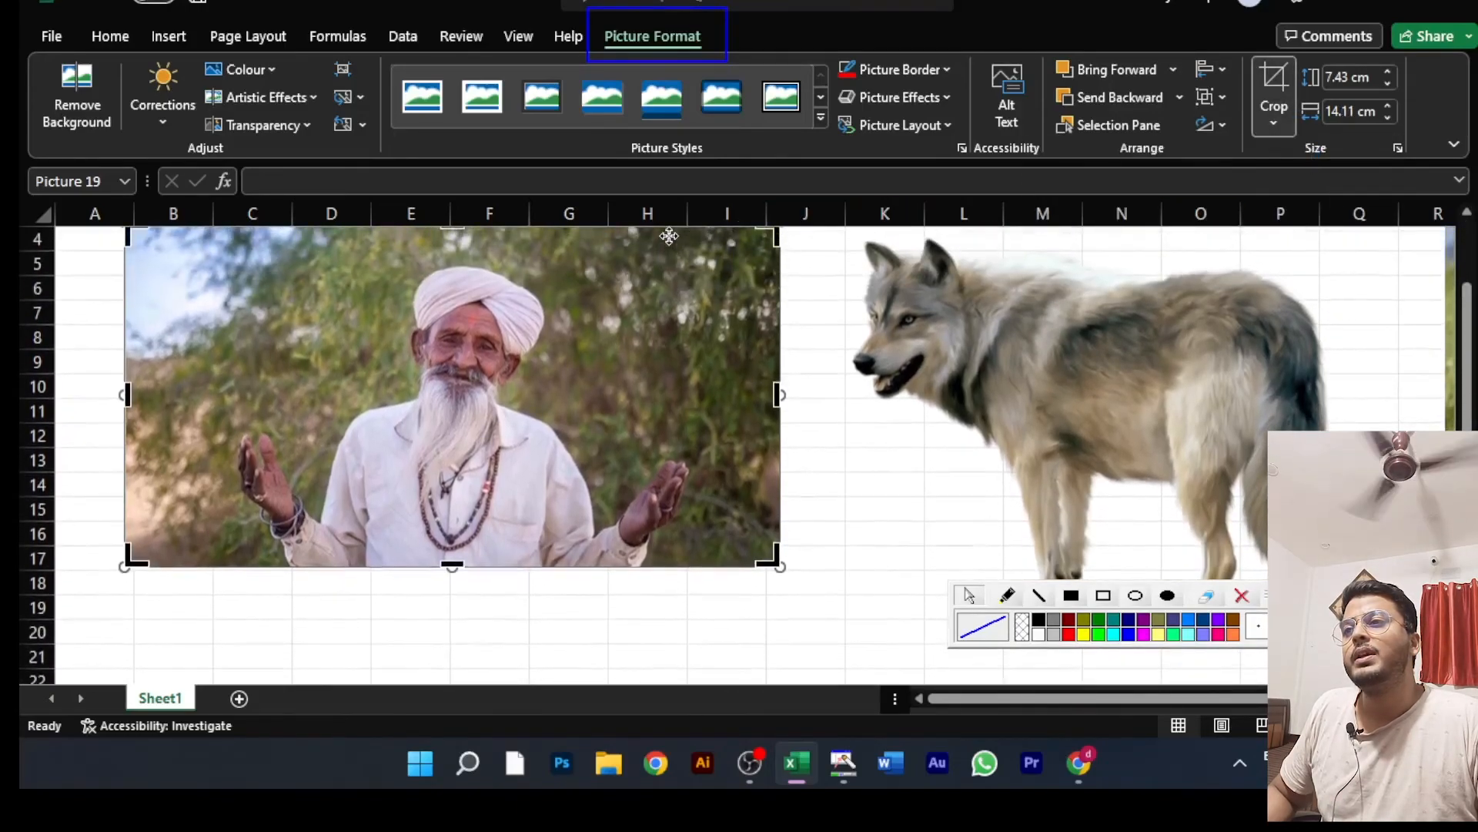
{"action": "scroll", "coordinate": [669, 236], "scroll_direction": "up", "scroll_amount": 1}
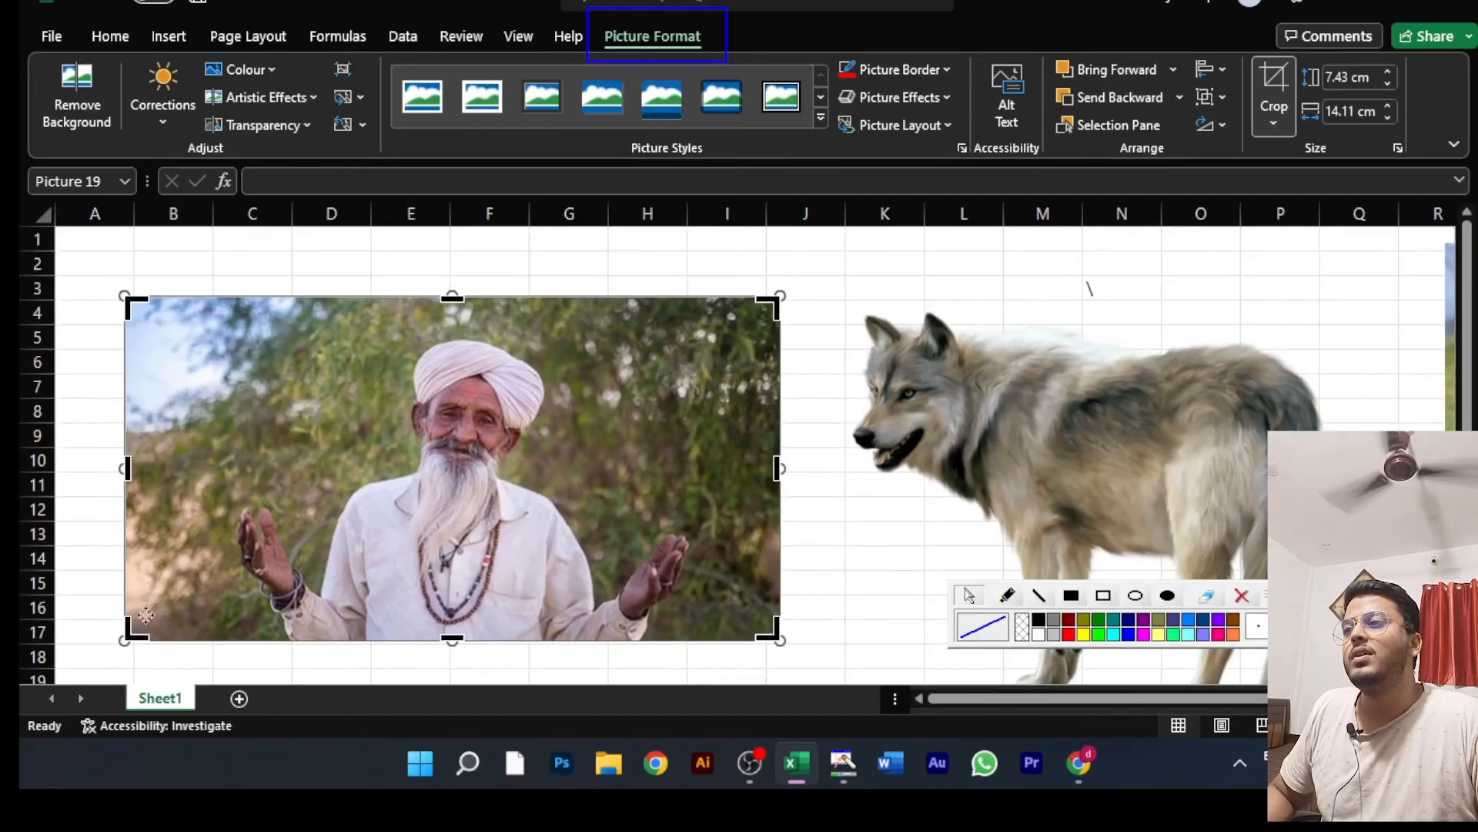
{"action": "left_click_drag", "start_coordinate": [125, 469], "coordinate": [210, 478]}
{"action": "left_click_drag", "start_coordinate": [780, 469], "coordinate": [709, 475]}
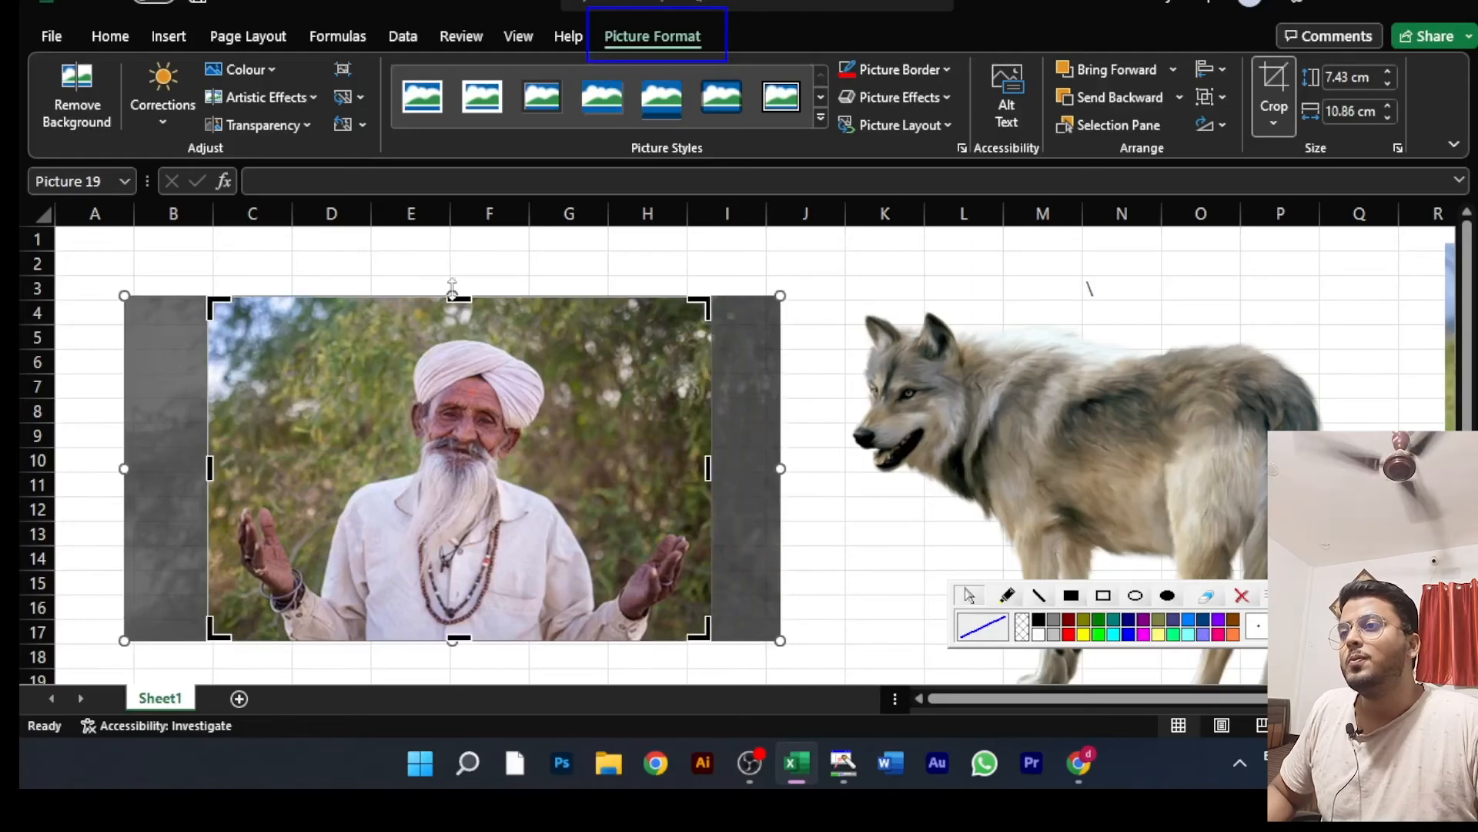
Step: Trim all four edges of the man picture to about 6.44 cm high by 10.01 cm wide, and apply the crop
{"action": "left_click_drag", "start_coordinate": [459, 296], "coordinate": [459, 328]}
{"action": "scroll", "coordinate": [439, 425], "scroll_direction": "down", "scroll_amount": 3}
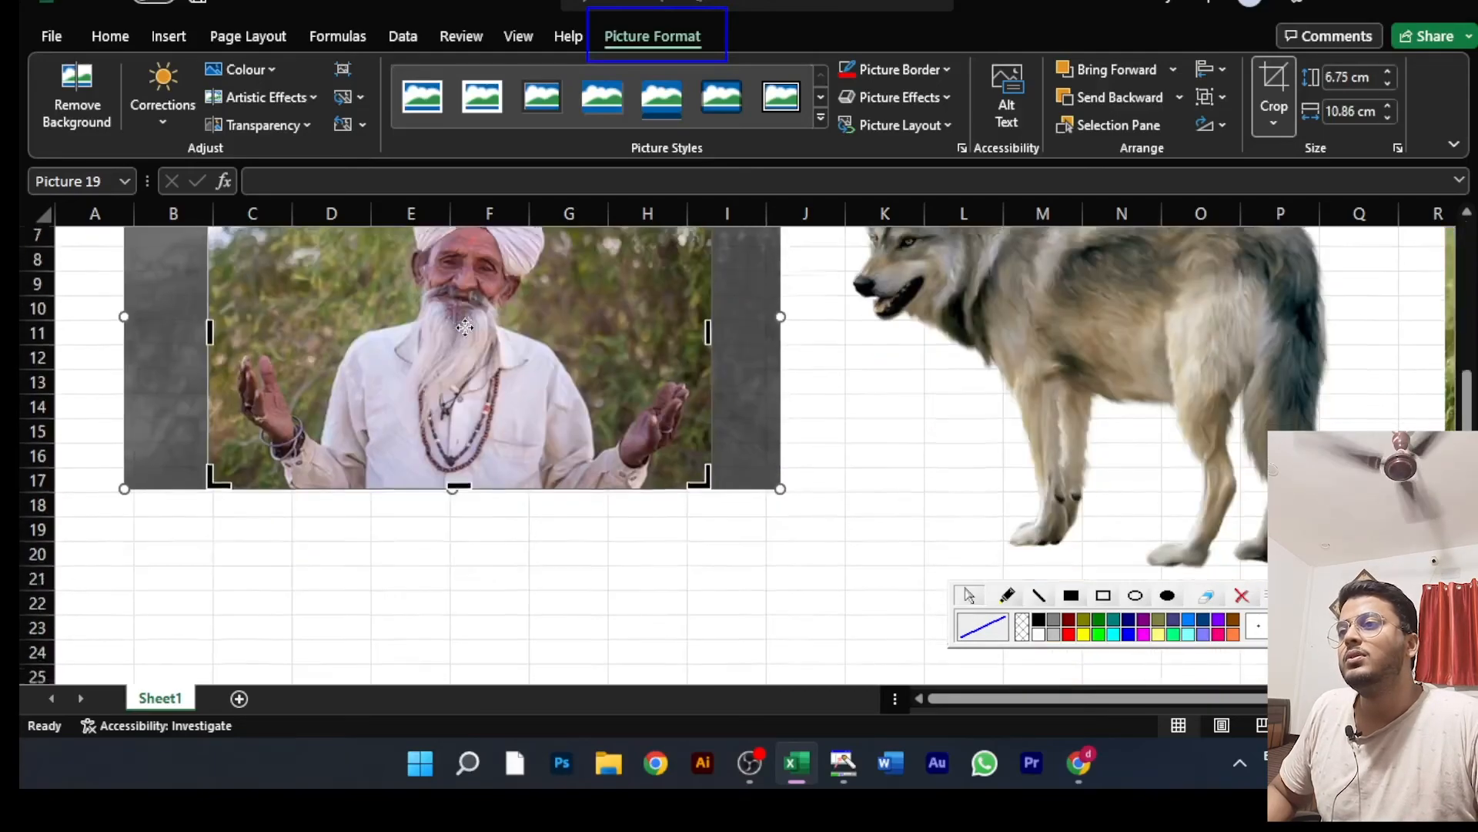
{"action": "left_click_drag", "start_coordinate": [455, 420], "coordinate": [455, 405]}
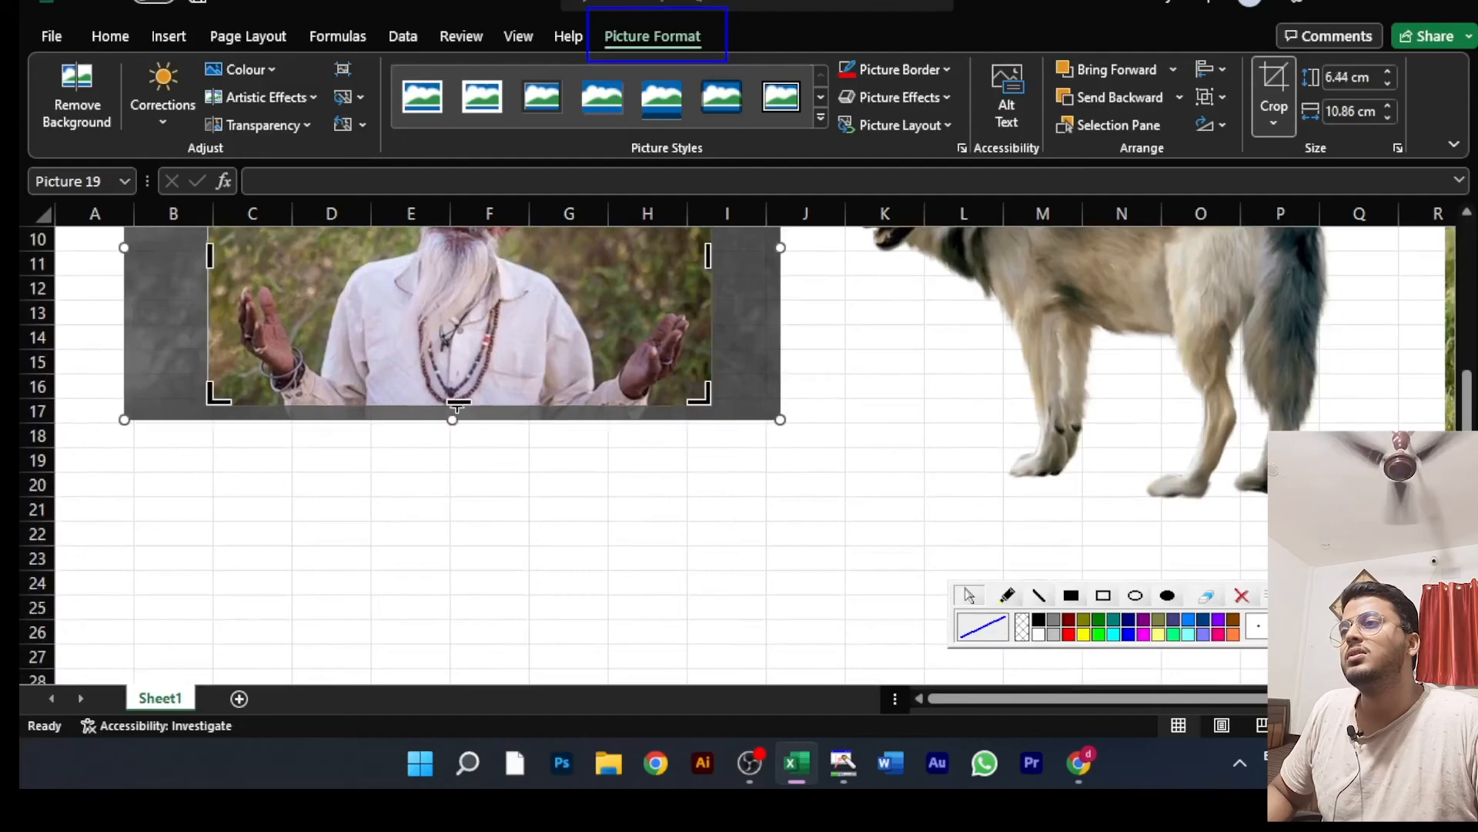
{"action": "scroll", "coordinate": [454, 405], "scroll_direction": "up", "scroll_amount": 3}
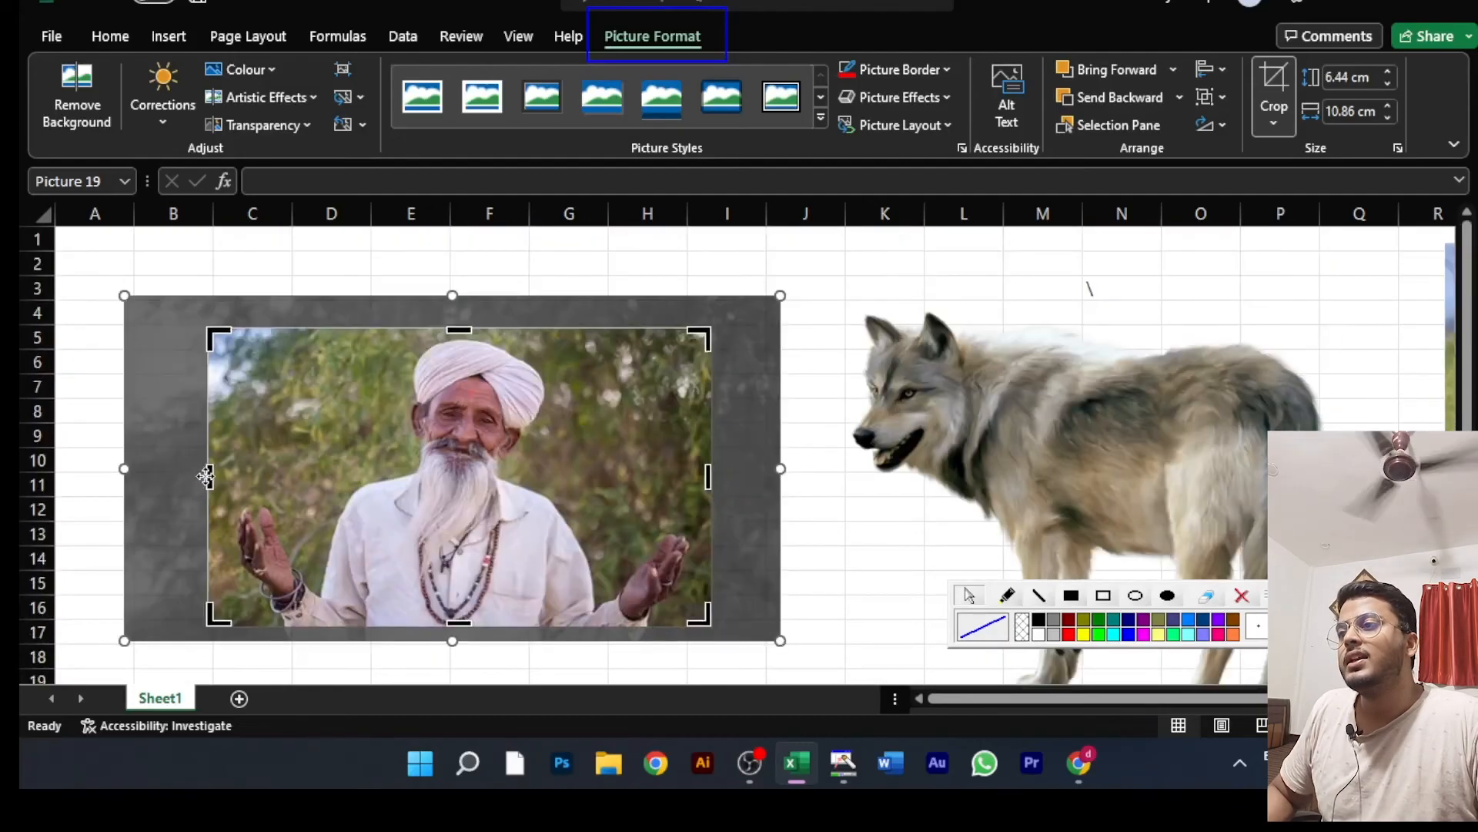
{"action": "left_click_drag", "start_coordinate": [210, 475], "coordinate": [234, 475]}
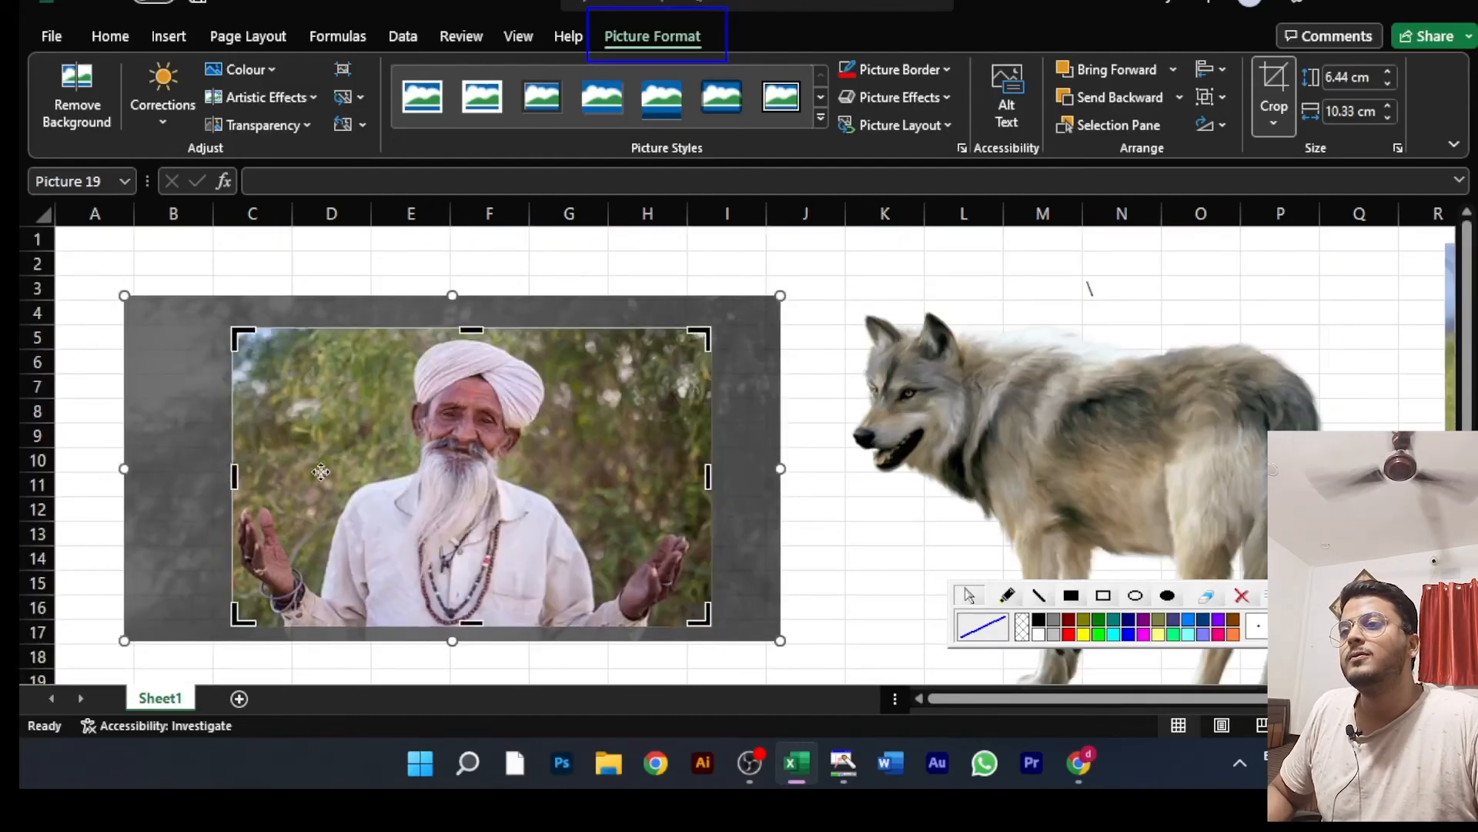
{"action": "left_click_drag", "start_coordinate": [710, 477], "coordinate": [695, 477]}
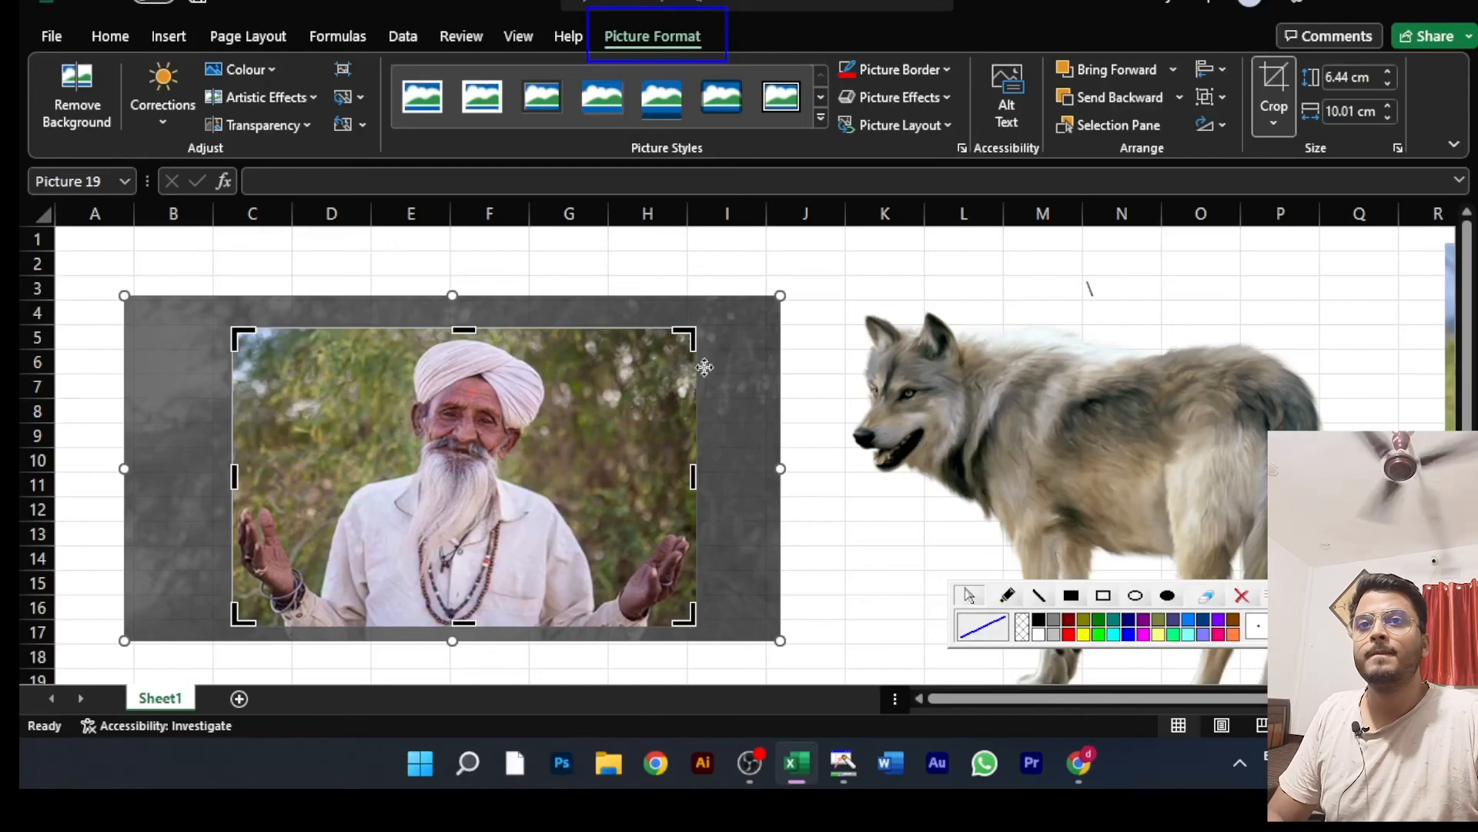
{"action": "left_click", "coordinate": [848, 271]}
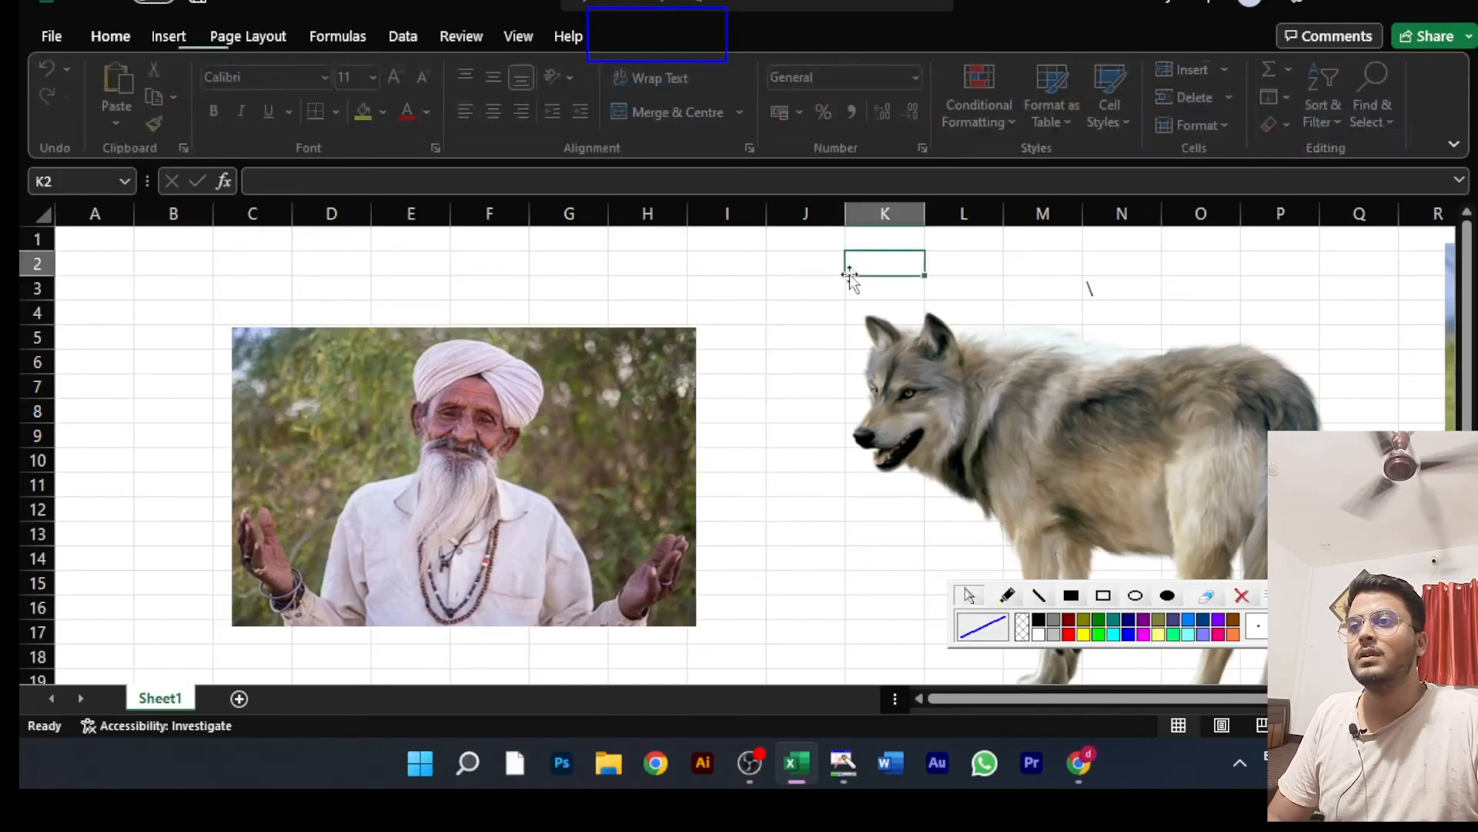
{"action": "left_click", "coordinate": [739, 290]}
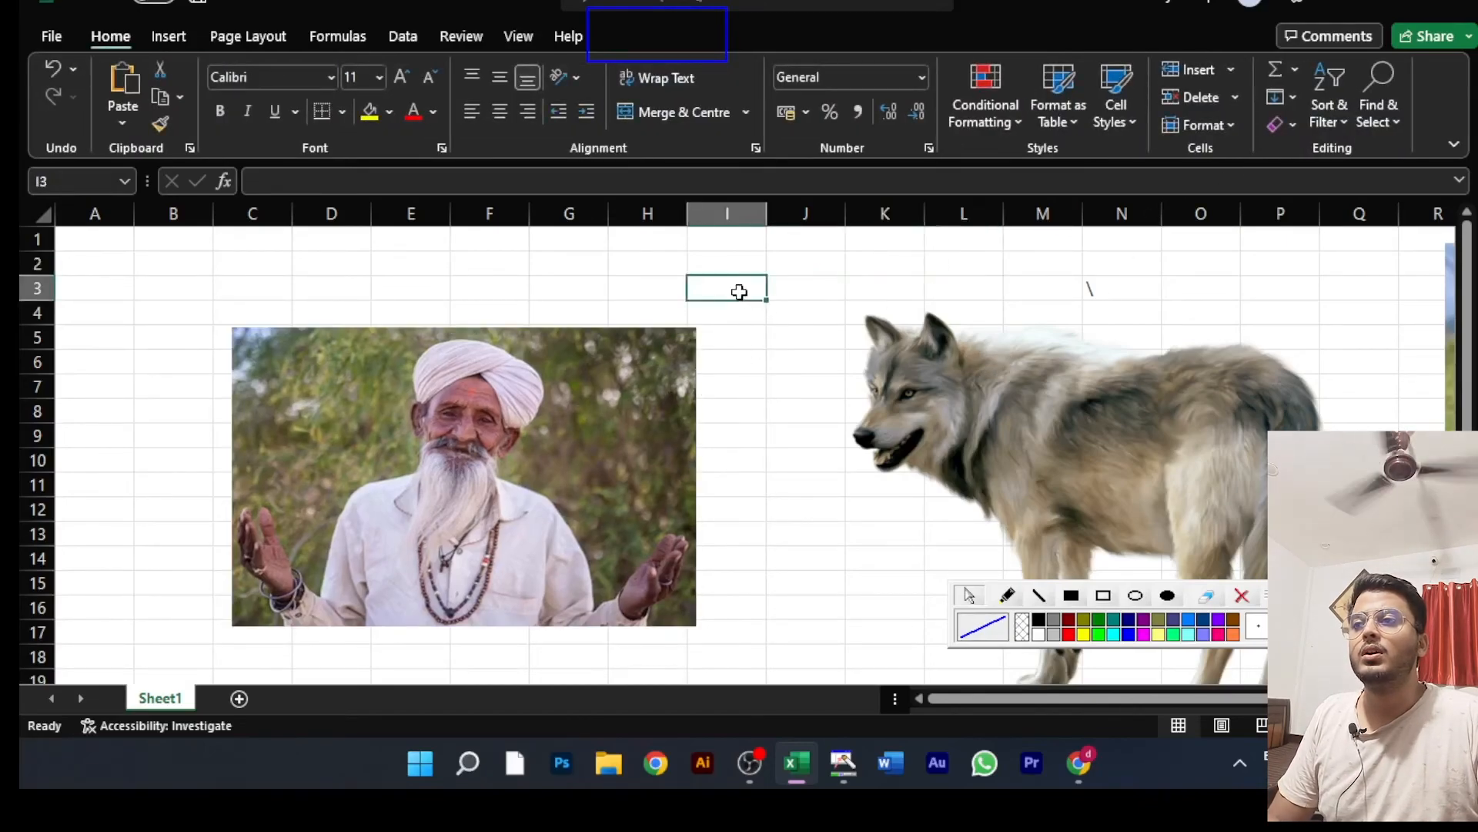
{"action": "left_click", "coordinate": [429, 270]}
Step: Move the cropped man picture so that it spans columns B to H with its upper edge in row 3
{"action": "left_click", "coordinate": [418, 444]}
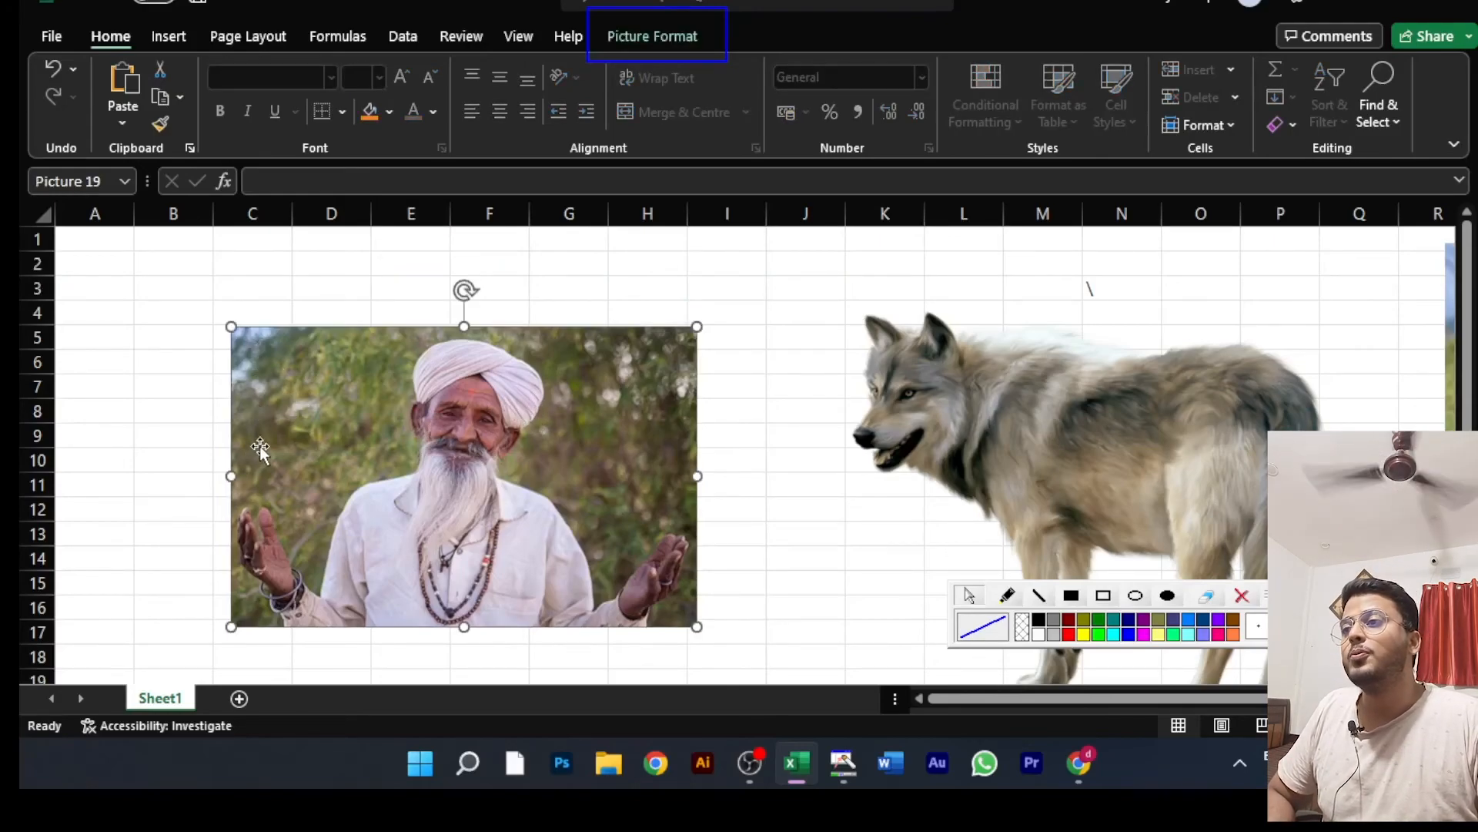
{"action": "left_click_drag", "start_coordinate": [501, 439], "coordinate": [410, 401]}
{"action": "left_click_drag", "start_coordinate": [530, 426], "coordinate": [491, 419]}
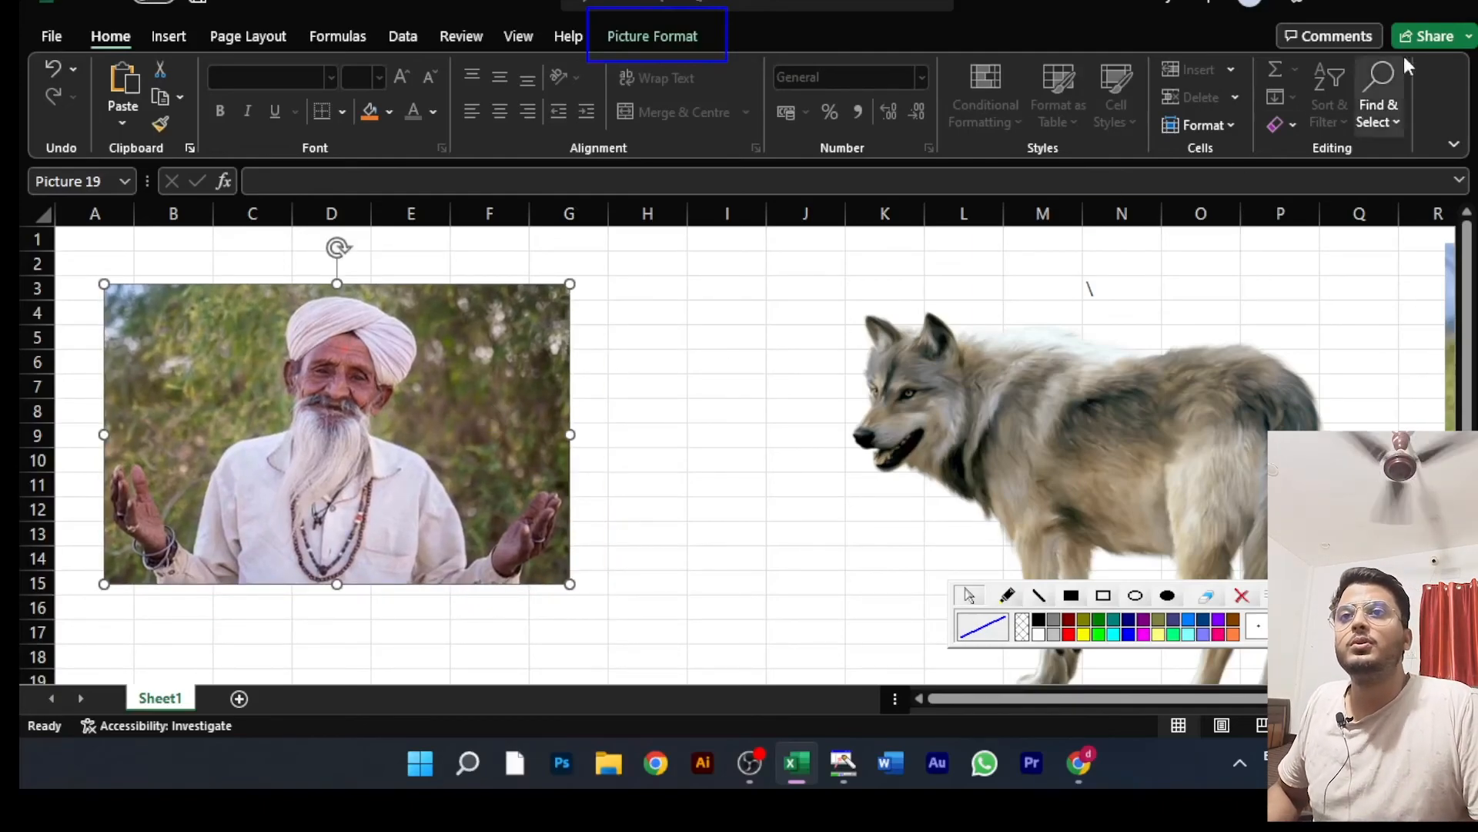
{"action": "left_click", "coordinate": [663, 34]}
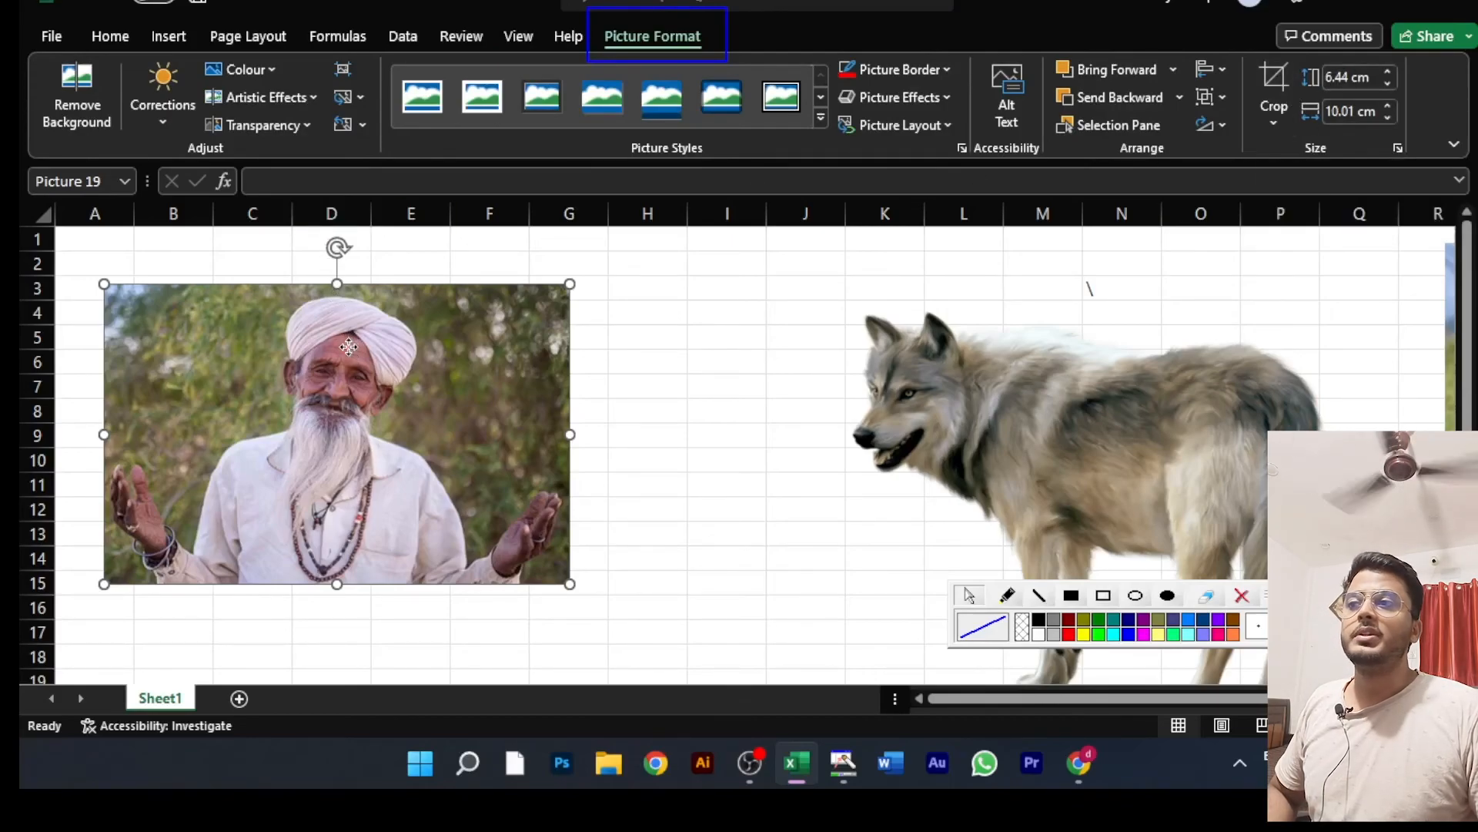
{"action": "left_click_drag", "start_coordinate": [349, 346], "coordinate": [432, 347]}
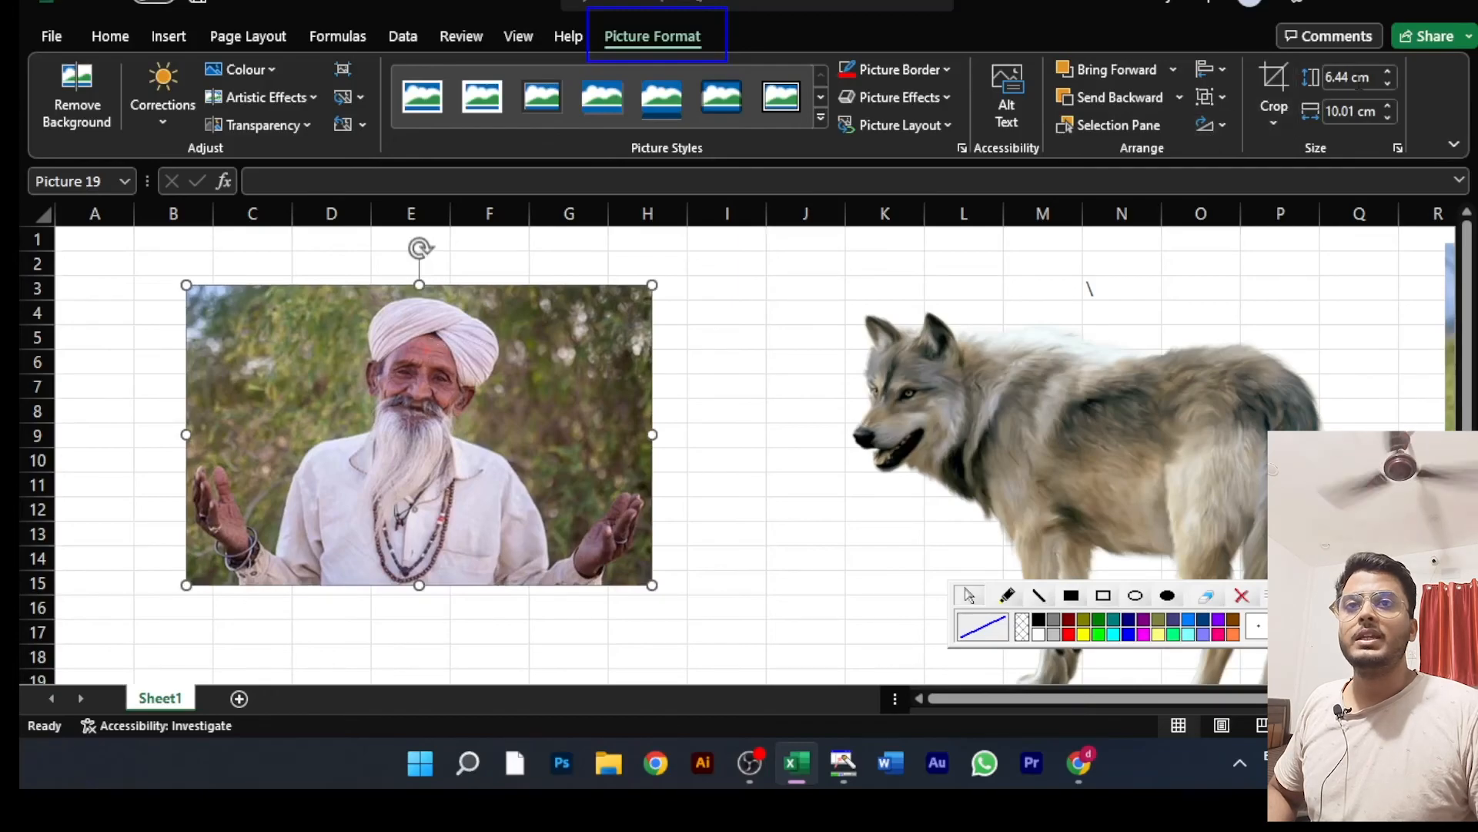
Step: Adjust the man picture's height and width up and down in small increments, ending at 6.05 cm high by 9.4 cm wide
{"action": "left_click", "coordinate": [1387, 72]}
{"action": "left_click", "coordinate": [1387, 73]}
{"action": "left_click", "coordinate": [1387, 73]}
{"action": "left_click", "coordinate": [1387, 72]}
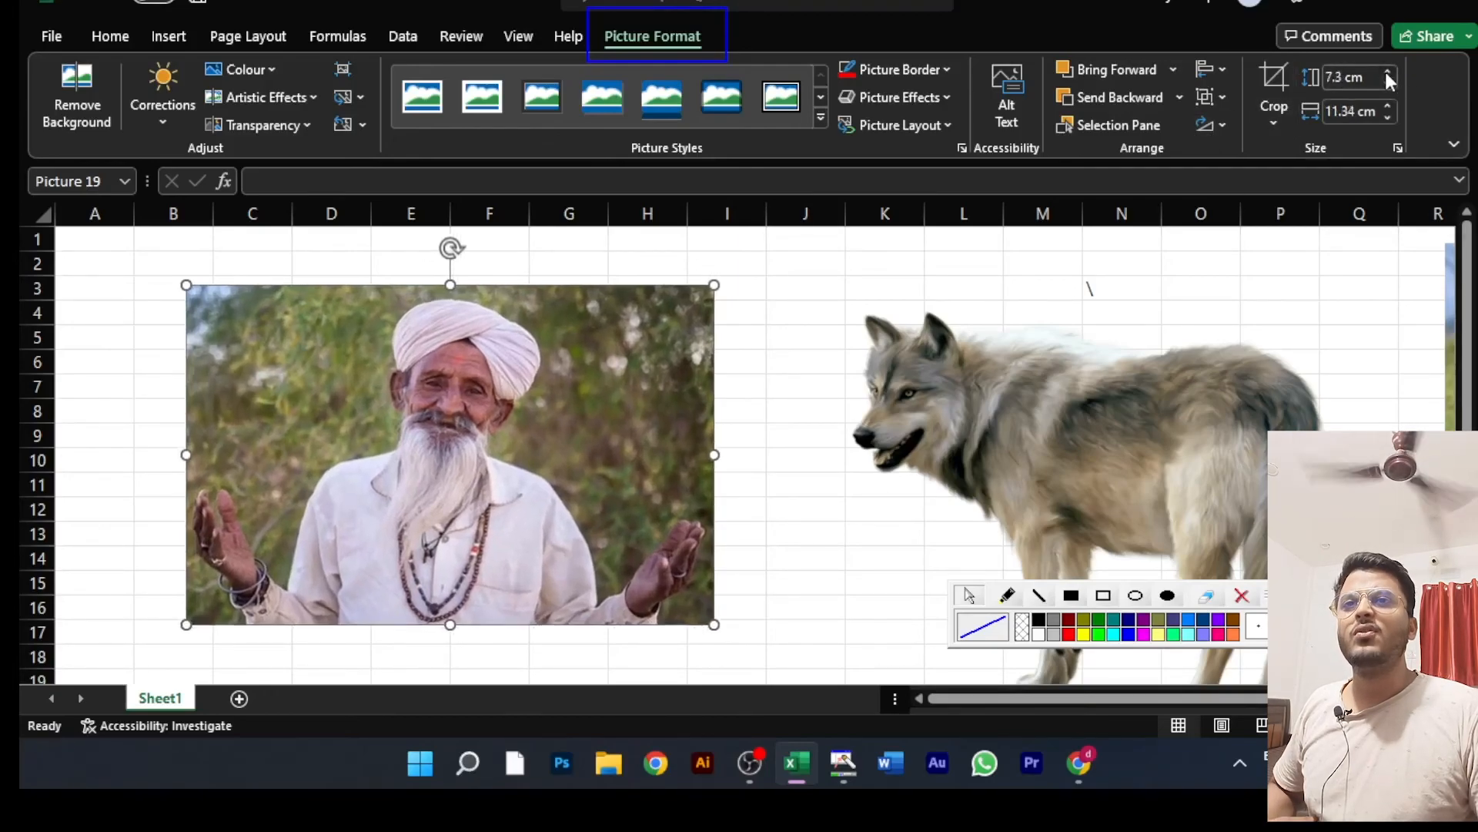
{"action": "left_click", "coordinate": [1387, 72]}
{"action": "left_click", "coordinate": [1389, 84]}
{"action": "left_click", "coordinate": [1389, 84]}
{"action": "left_click", "coordinate": [1389, 84]}
{"action": "left_click", "coordinate": [1389, 84]}
{"action": "left_click", "coordinate": [1389, 84]}
{"action": "left_click", "coordinate": [1389, 84]}
{"action": "left_click", "coordinate": [1390, 83]}
{"action": "left_click", "coordinate": [1389, 84]}
{"action": "left_click", "coordinate": [1389, 84]}
{"action": "left_click", "coordinate": [1389, 84]}
{"action": "left_click", "coordinate": [1386, 105]}
{"action": "left_click", "coordinate": [1386, 104]}
{"action": "left_click", "coordinate": [1386, 105]}
{"action": "left_click", "coordinate": [1386, 105]}
{"action": "left_click", "coordinate": [1386, 106]}
{"action": "left_click", "coordinate": [1386, 105]}
{"action": "left_click", "coordinate": [1386, 105]}
{"action": "left_click", "coordinate": [1386, 105]}
{"action": "left_click", "coordinate": [1386, 118]}
{"action": "left_click", "coordinate": [1387, 118]}
{"action": "left_click", "coordinate": [1387, 117]}
{"action": "left_click", "coordinate": [1387, 118]}
{"action": "left_click", "coordinate": [1386, 117]}
{"action": "left_click", "coordinate": [1386, 118]}
{"action": "left_click", "coordinate": [1386, 118]}
{"action": "left_click", "coordinate": [1386, 119]}
{"action": "left_click", "coordinate": [1386, 118]}
{"action": "left_click", "coordinate": [1386, 119]}
{"action": "left_click", "coordinate": [1386, 119]}
{"action": "left_click", "coordinate": [1386, 119]}
{"action": "left_click", "coordinate": [1386, 118]}
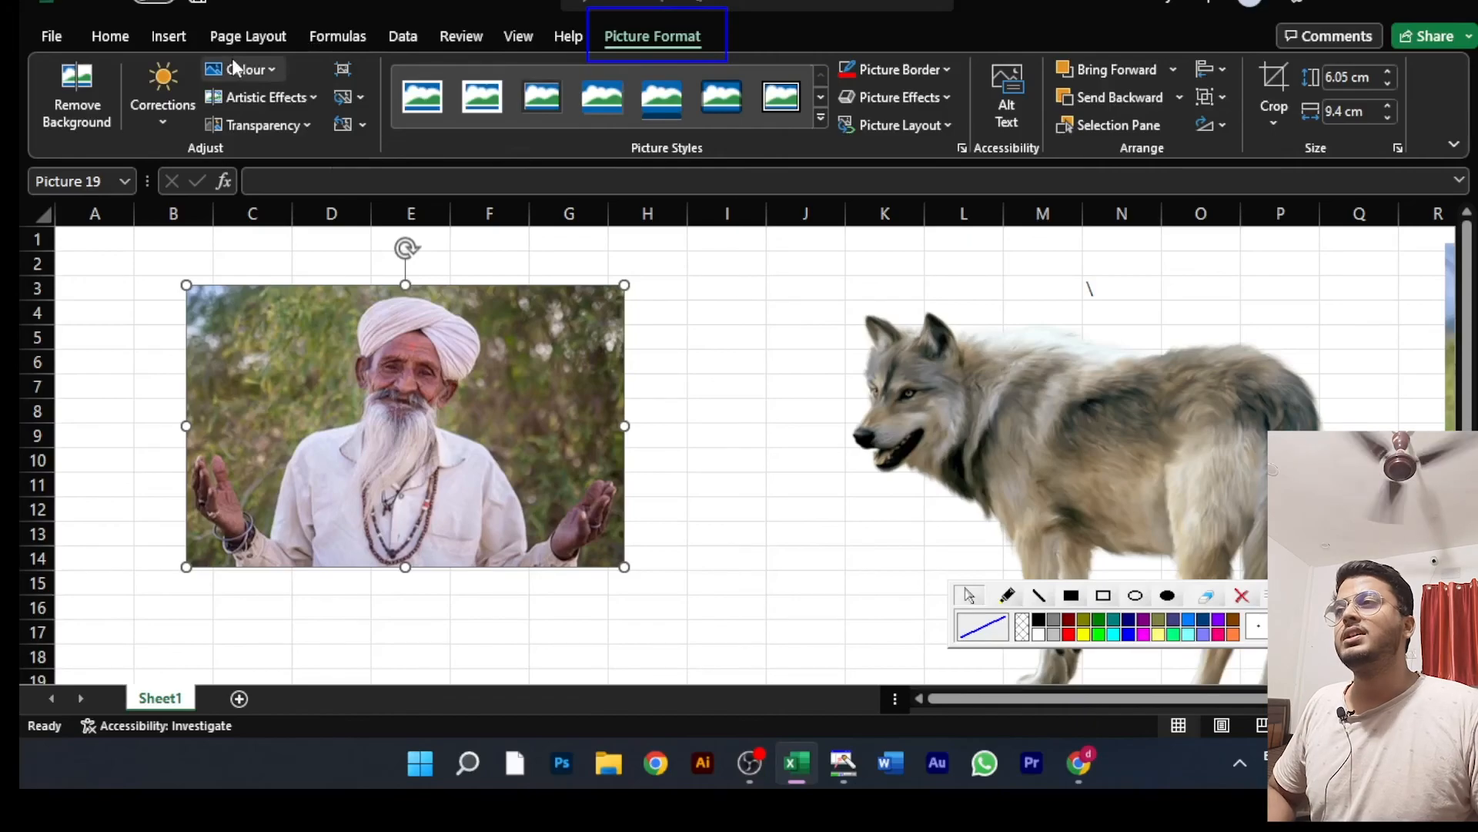
Step: Look at the options for inserting pictures and other illustrations, and close them without inserting anything
{"action": "left_click", "coordinate": [171, 40]}
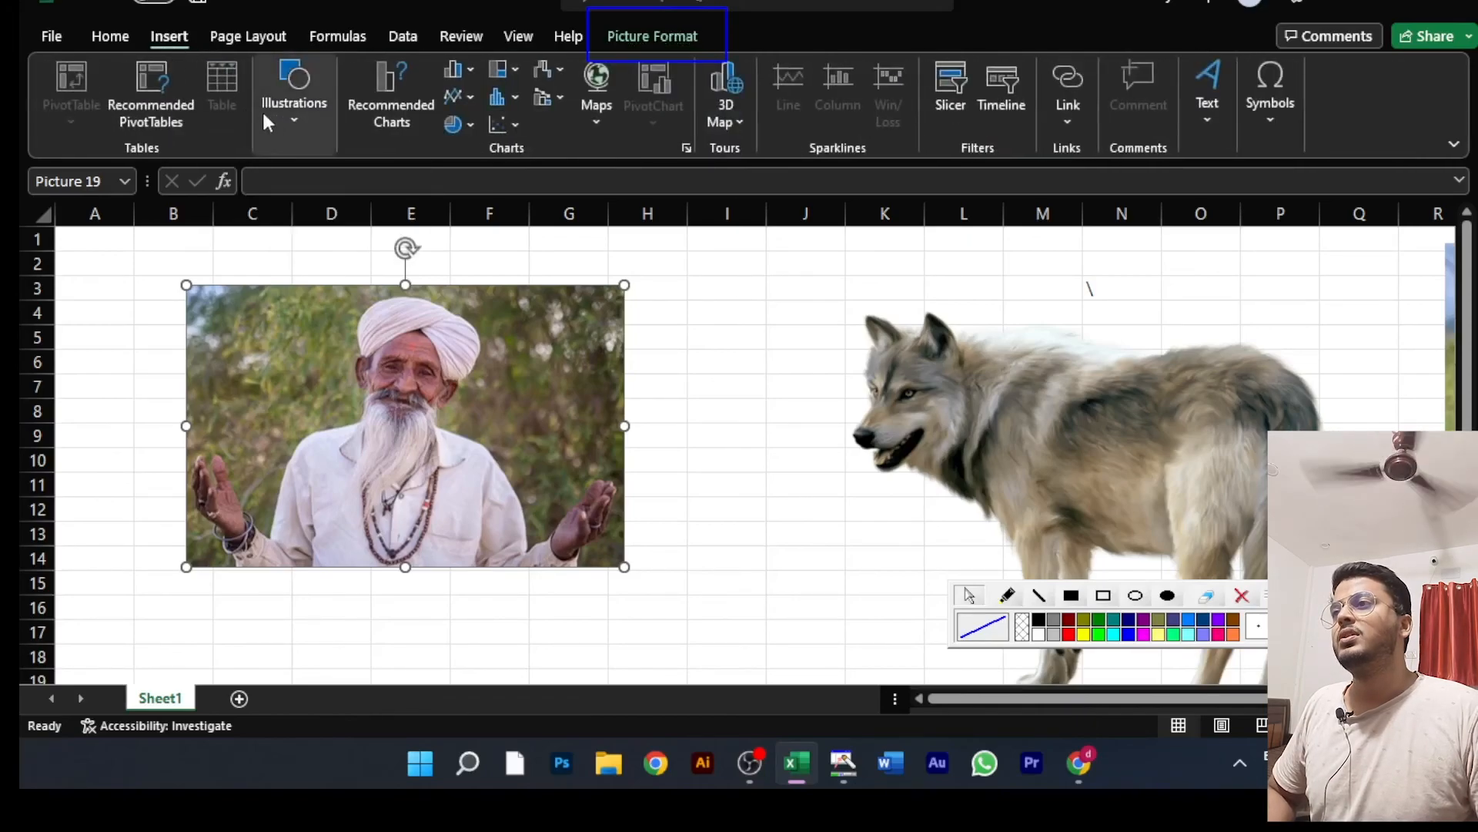
{"action": "left_click", "coordinate": [294, 122]}
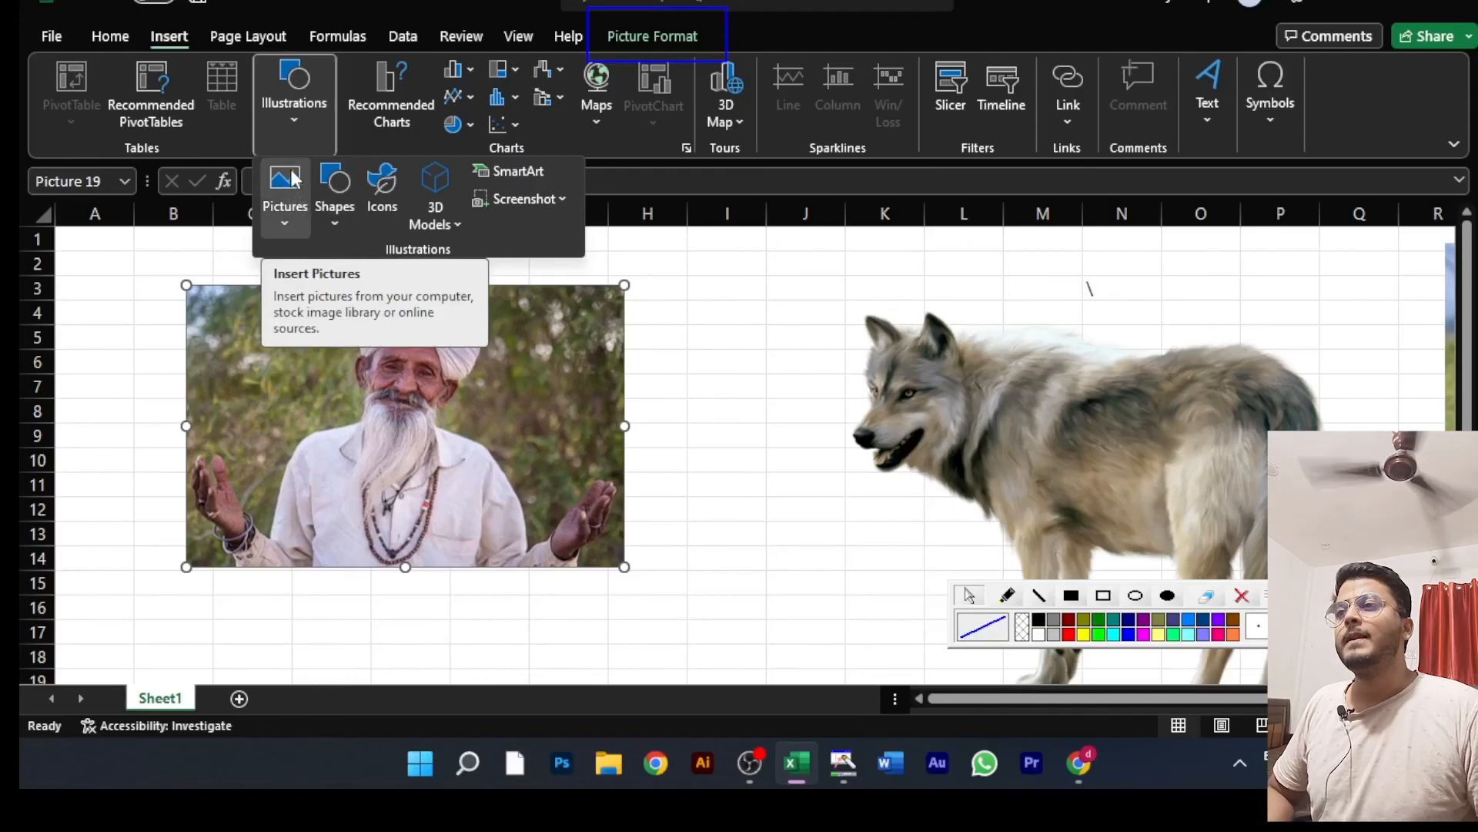
{"action": "left_click", "coordinate": [599, 427]}
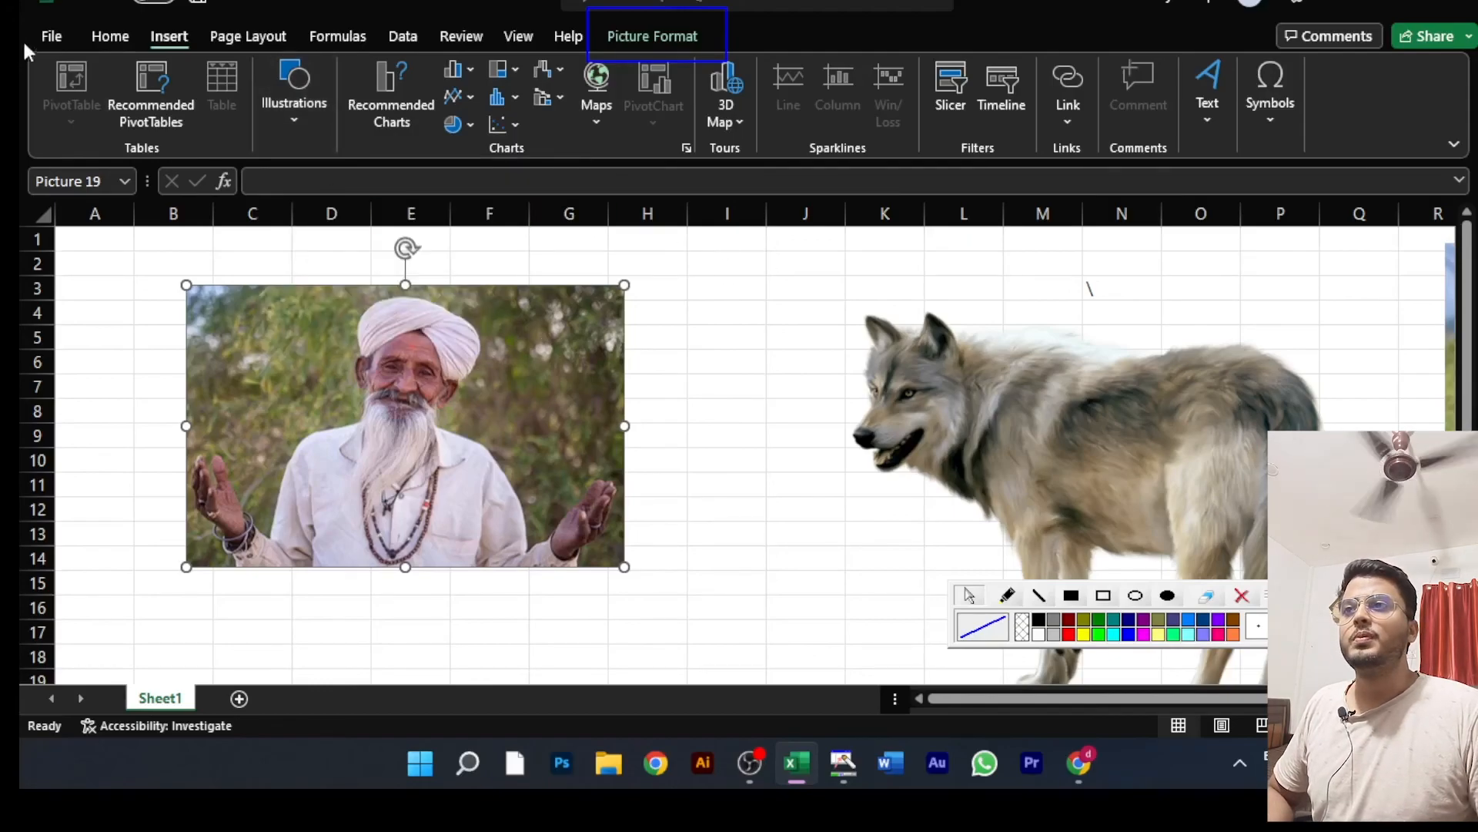
Step: Try cropping the man picture to a heart shape and shifting it slightly, and undo both changes
{"action": "left_click", "coordinate": [656, 38]}
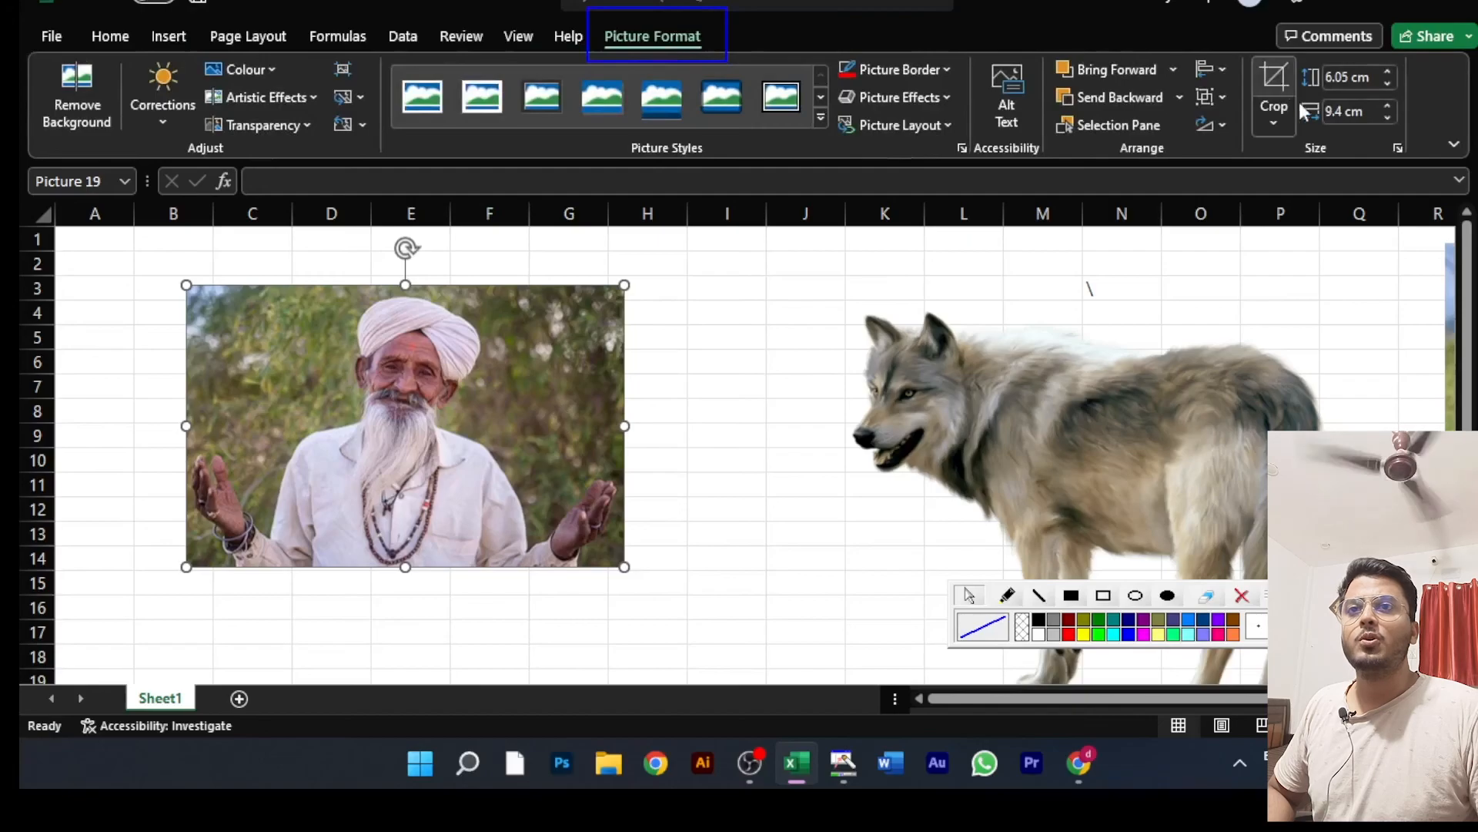
{"action": "left_click", "coordinate": [1280, 120]}
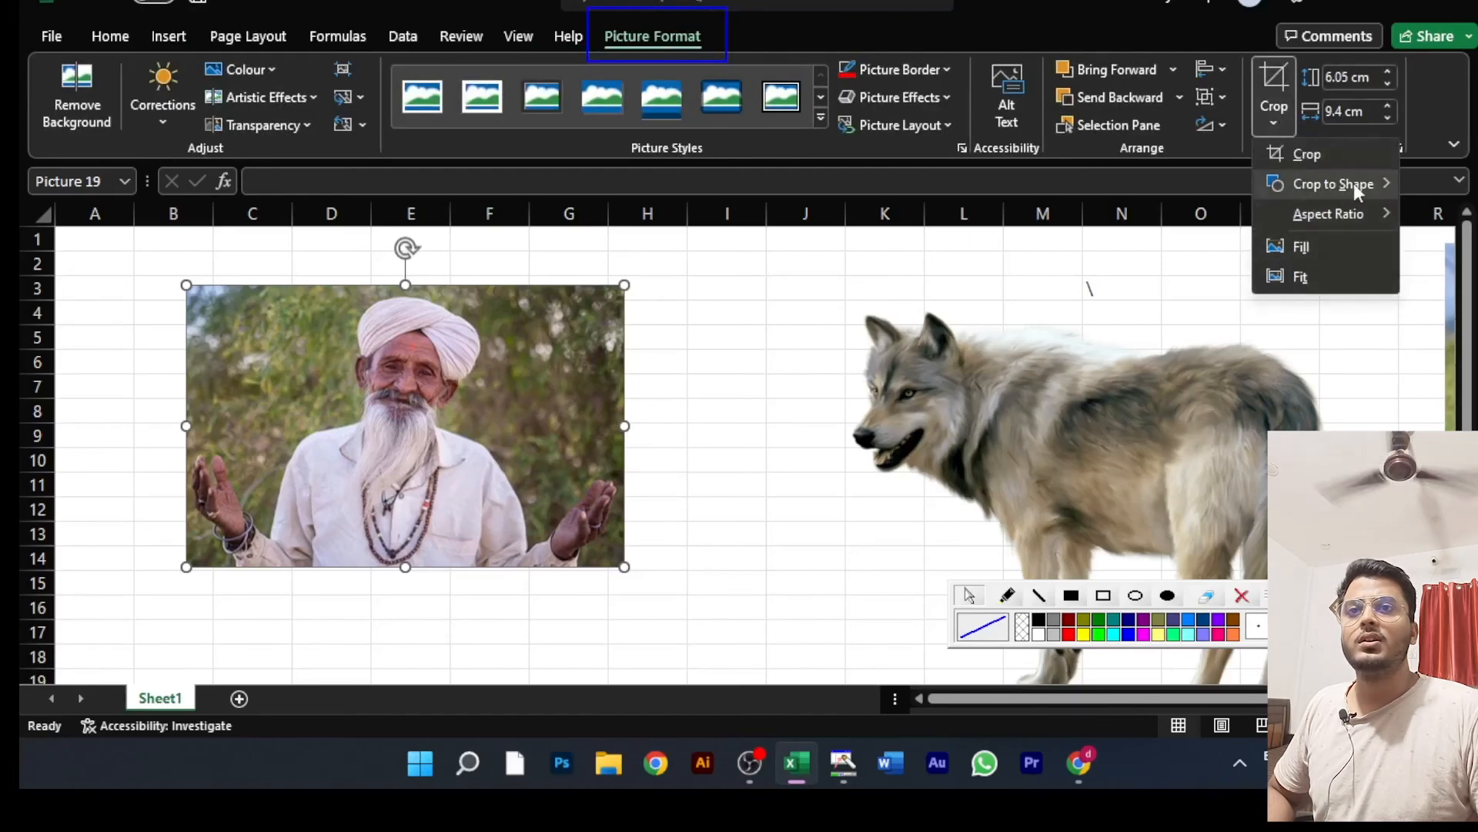
{"action": "mouse_move", "coordinate": [1354, 185]}
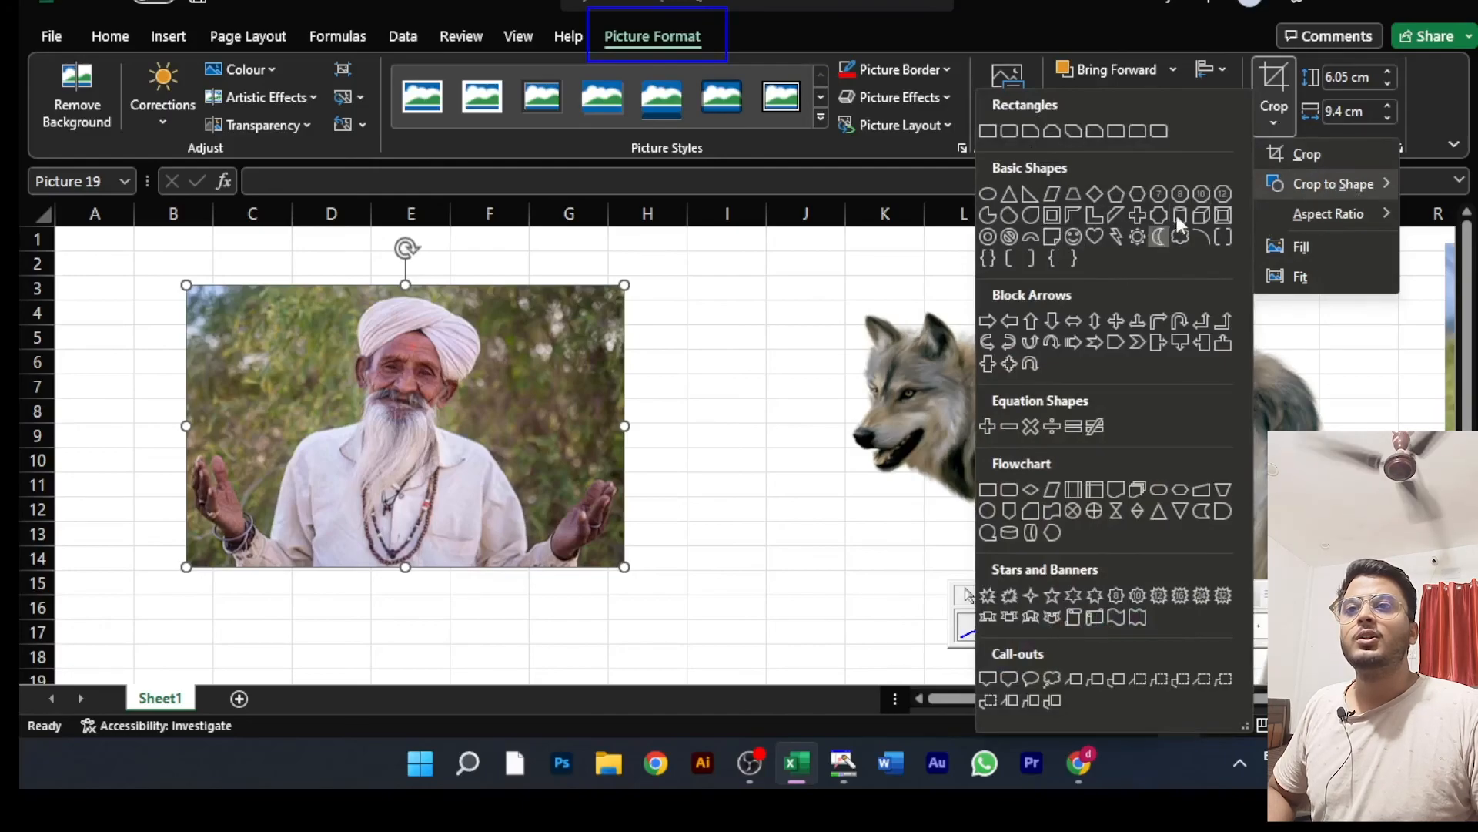
{"action": "left_click", "coordinate": [1096, 233]}
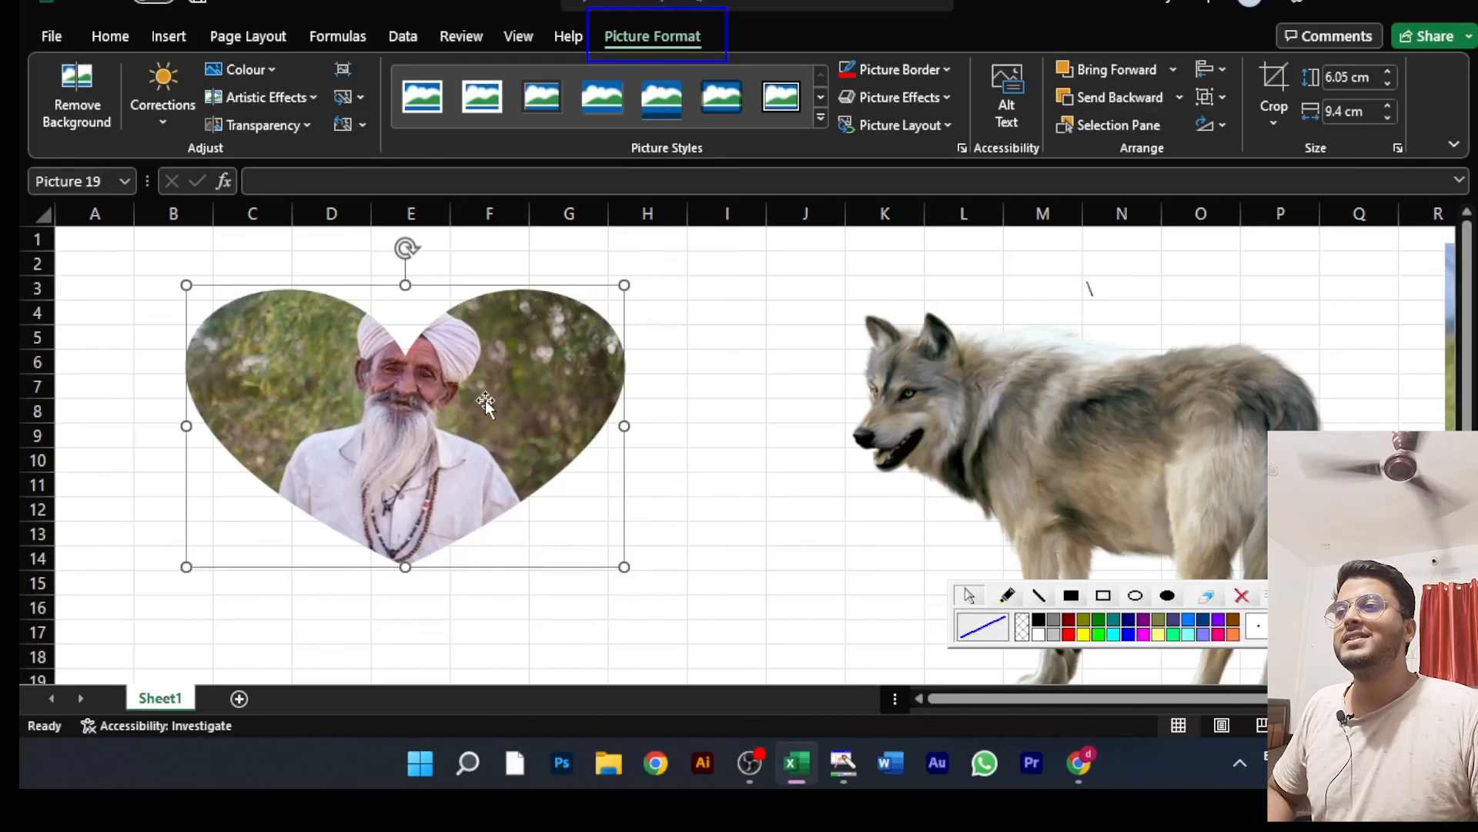
{"action": "left_click_drag", "start_coordinate": [439, 389], "coordinate": [435, 385]}
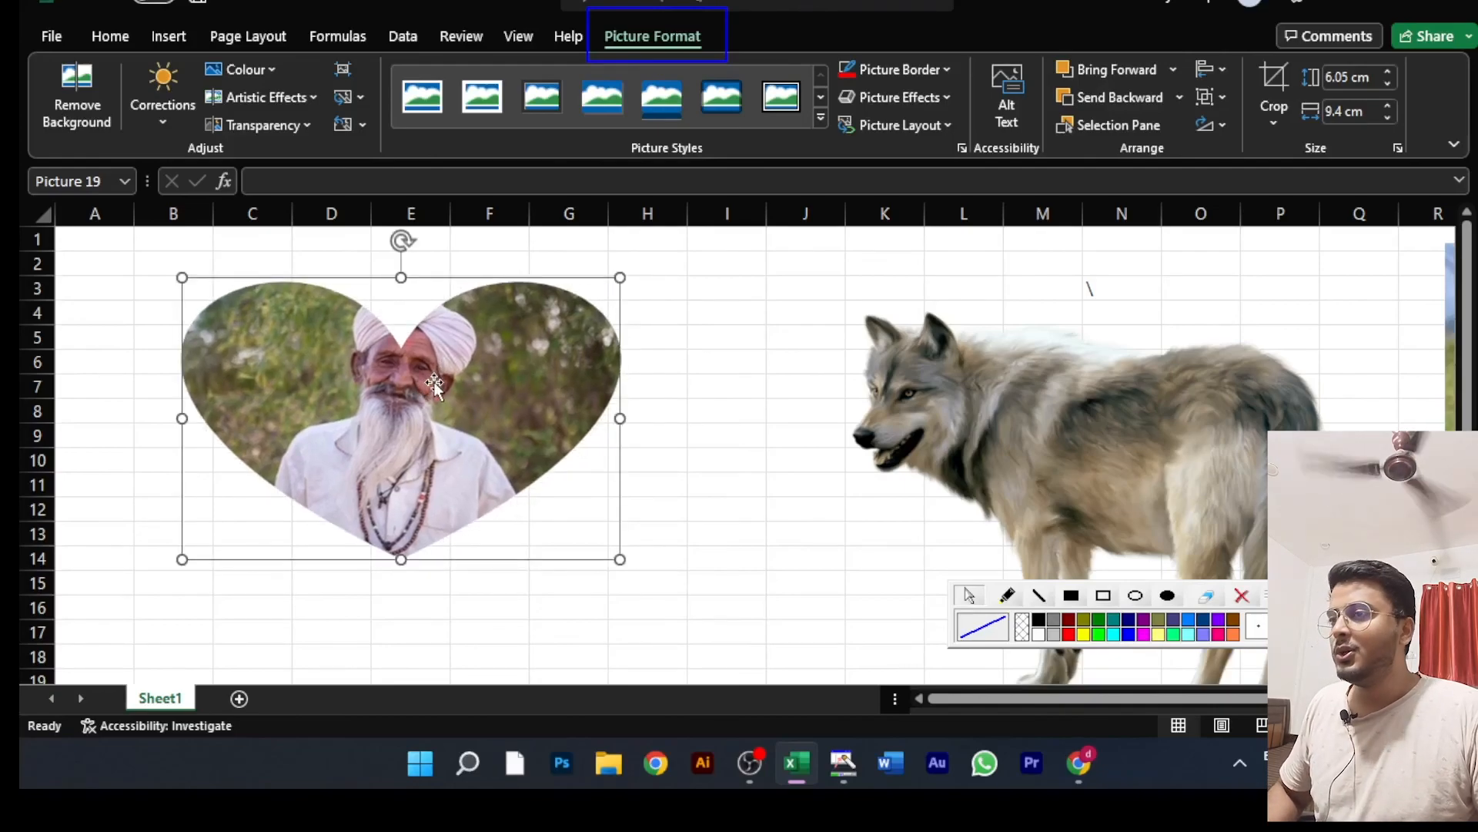
{"action": "key", "text": "ctrl+z"}
{"action": "key", "text": "ctrl+z"}
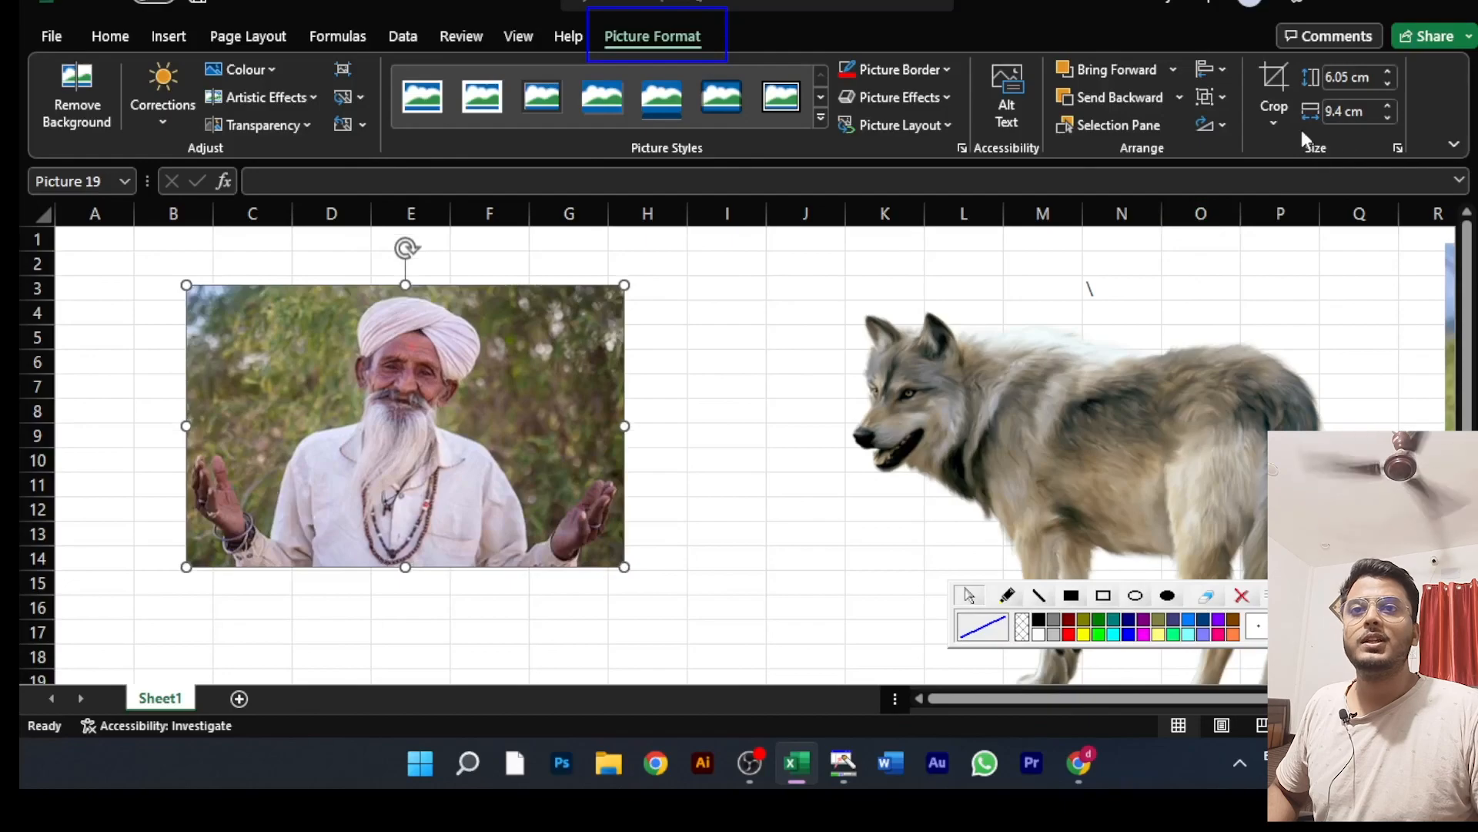
Step: Review the Crop to Shape and Aspect Ratio options for the man picture without applying any
{"action": "left_click", "coordinate": [1284, 124]}
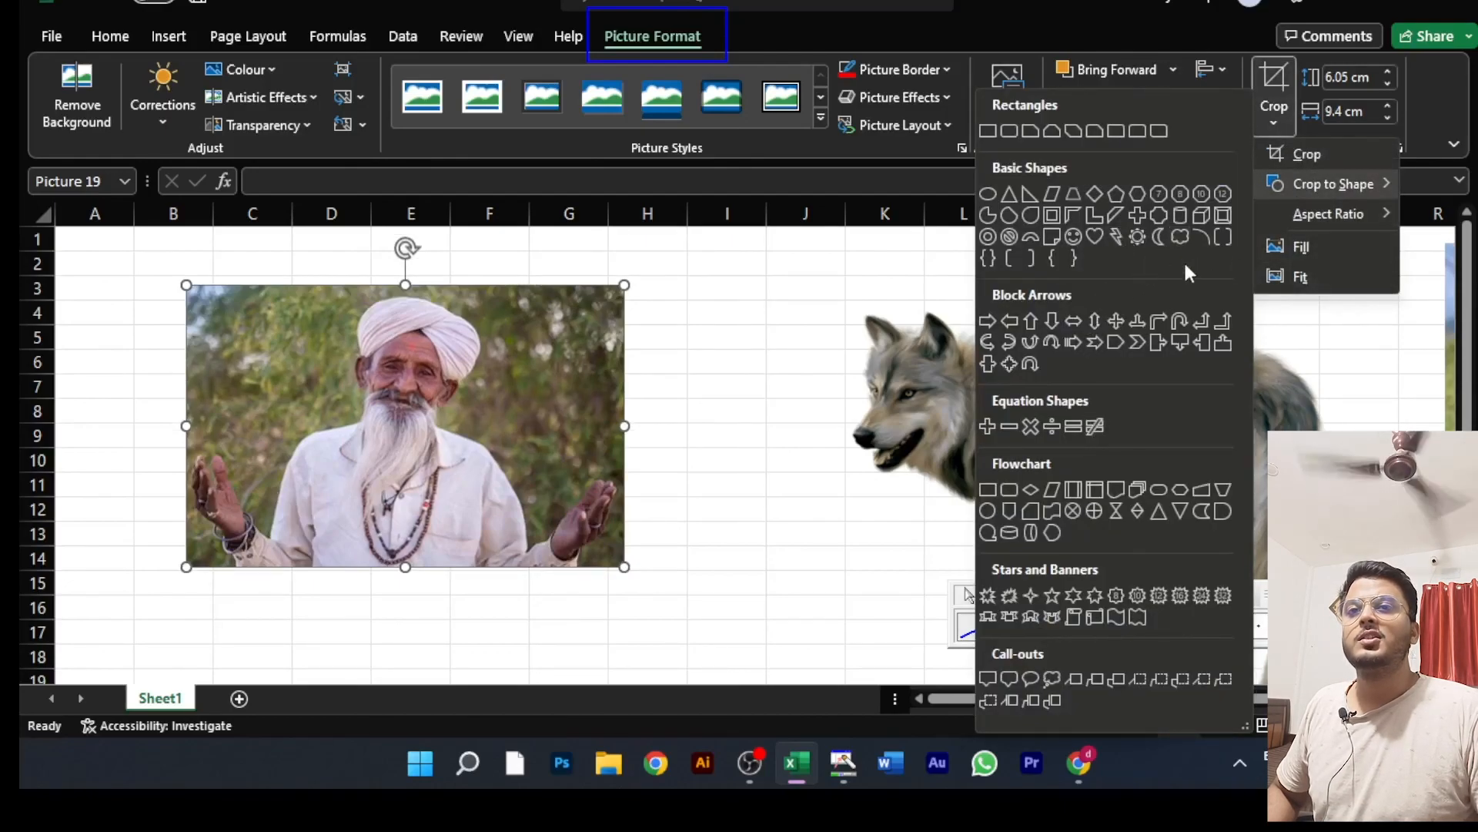
{"action": "mouse_move", "coordinate": [1338, 210]}
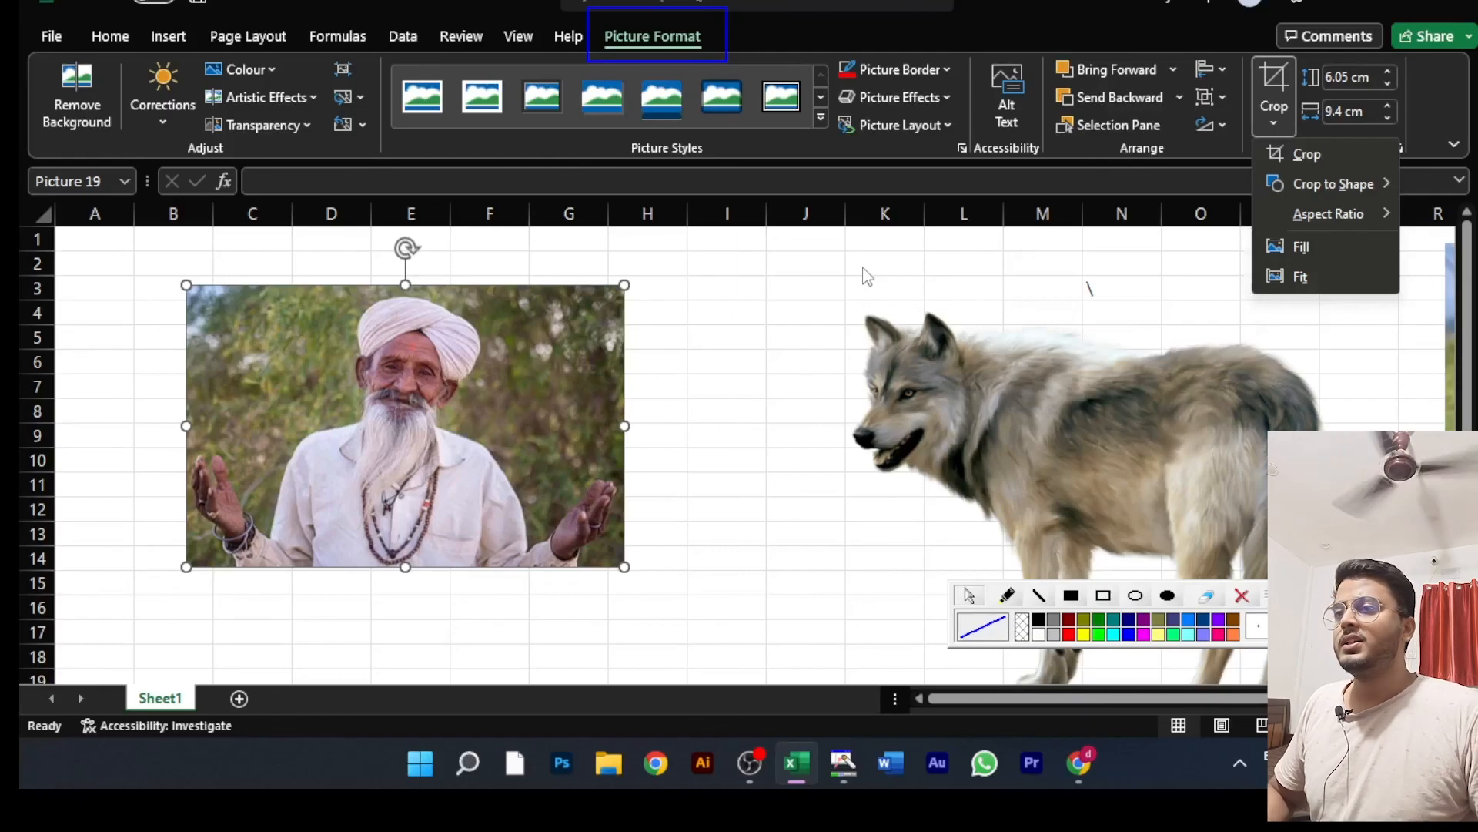
{"action": "left_click", "coordinate": [780, 275]}
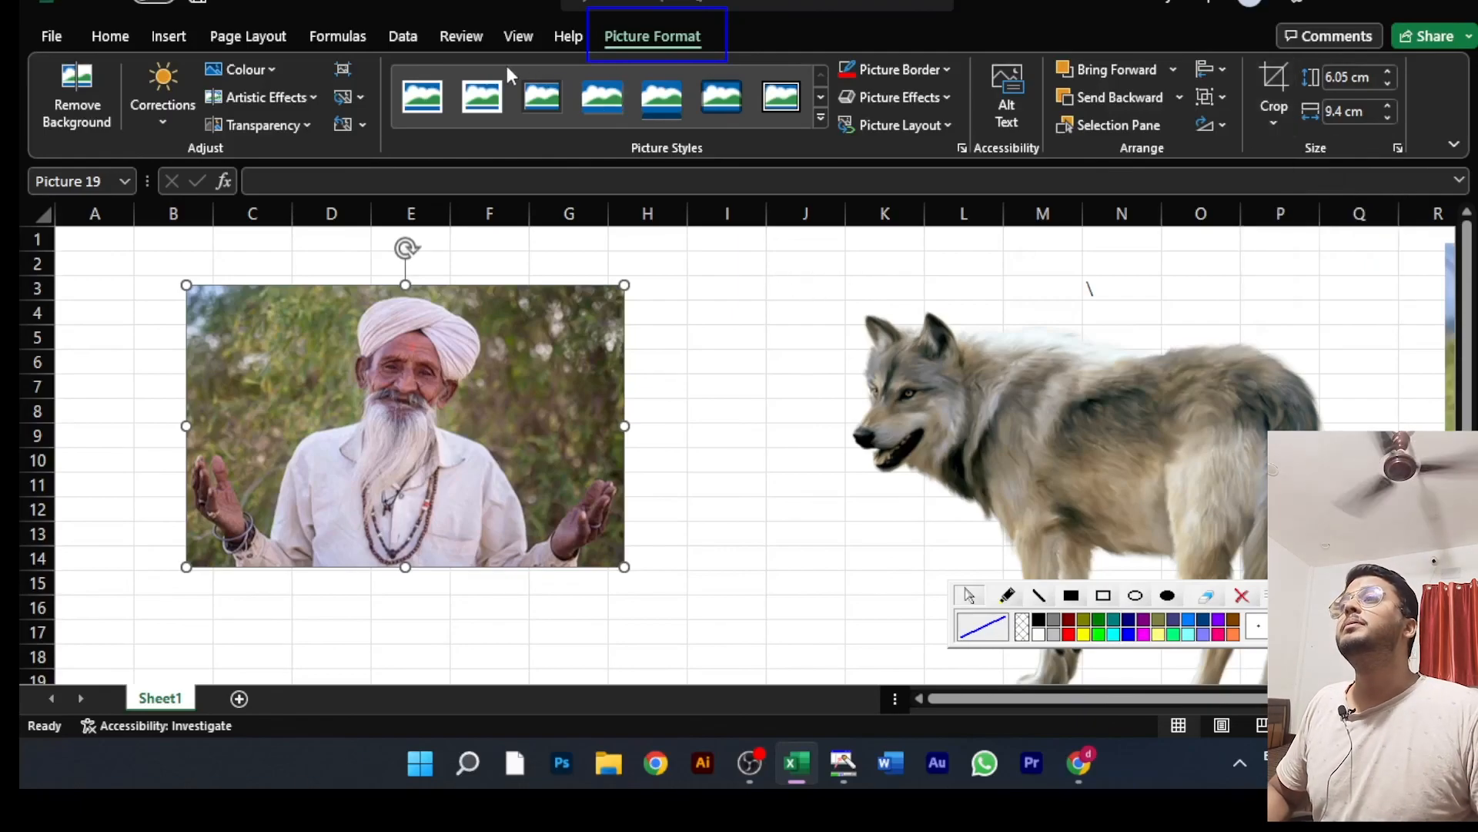
Step: Review the available illustration types once more, from pictures and shapes to SmartArt and screenshots
{"action": "left_click", "coordinate": [179, 35]}
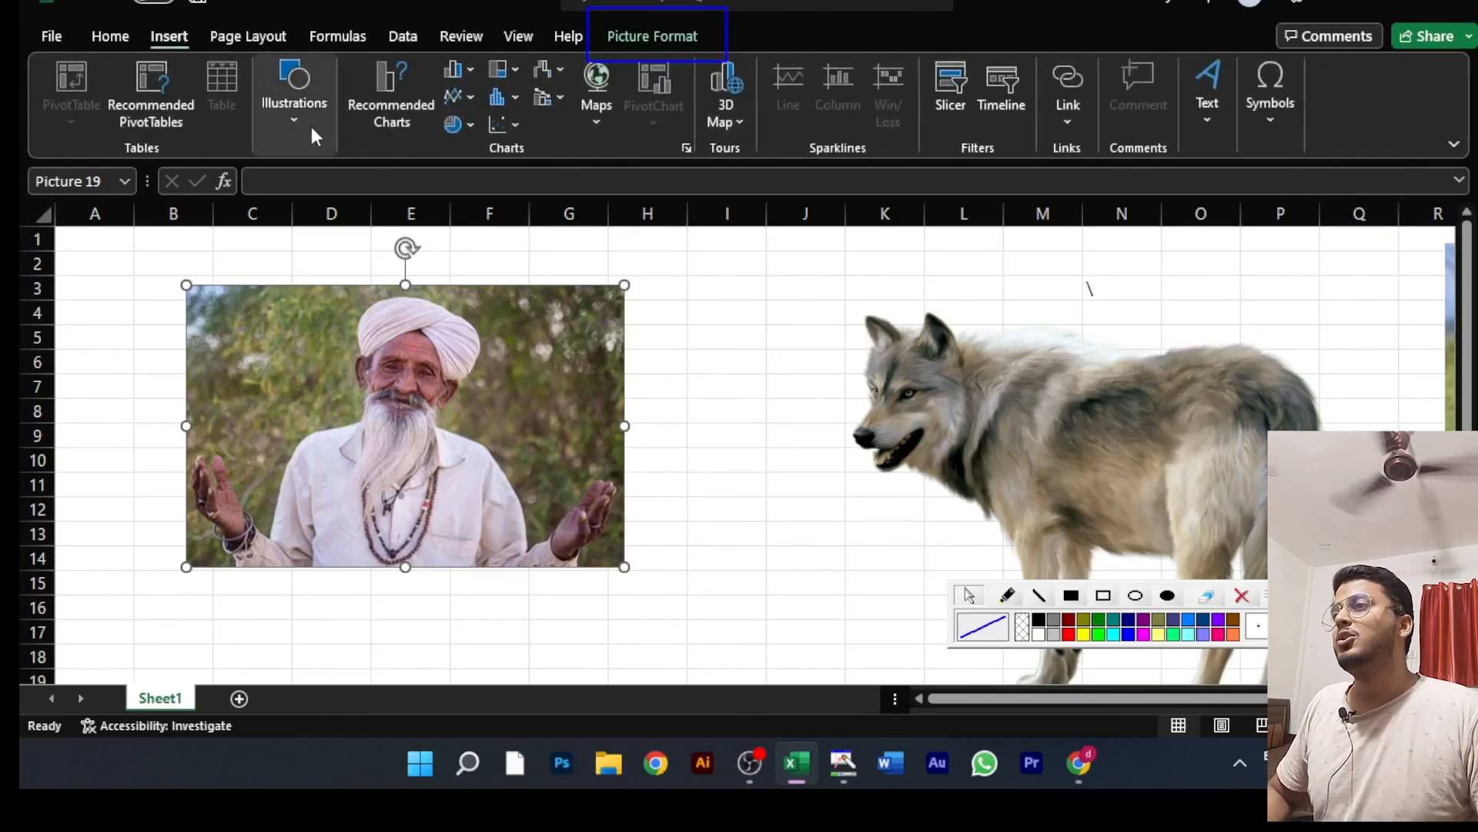
{"action": "left_click", "coordinate": [301, 116]}
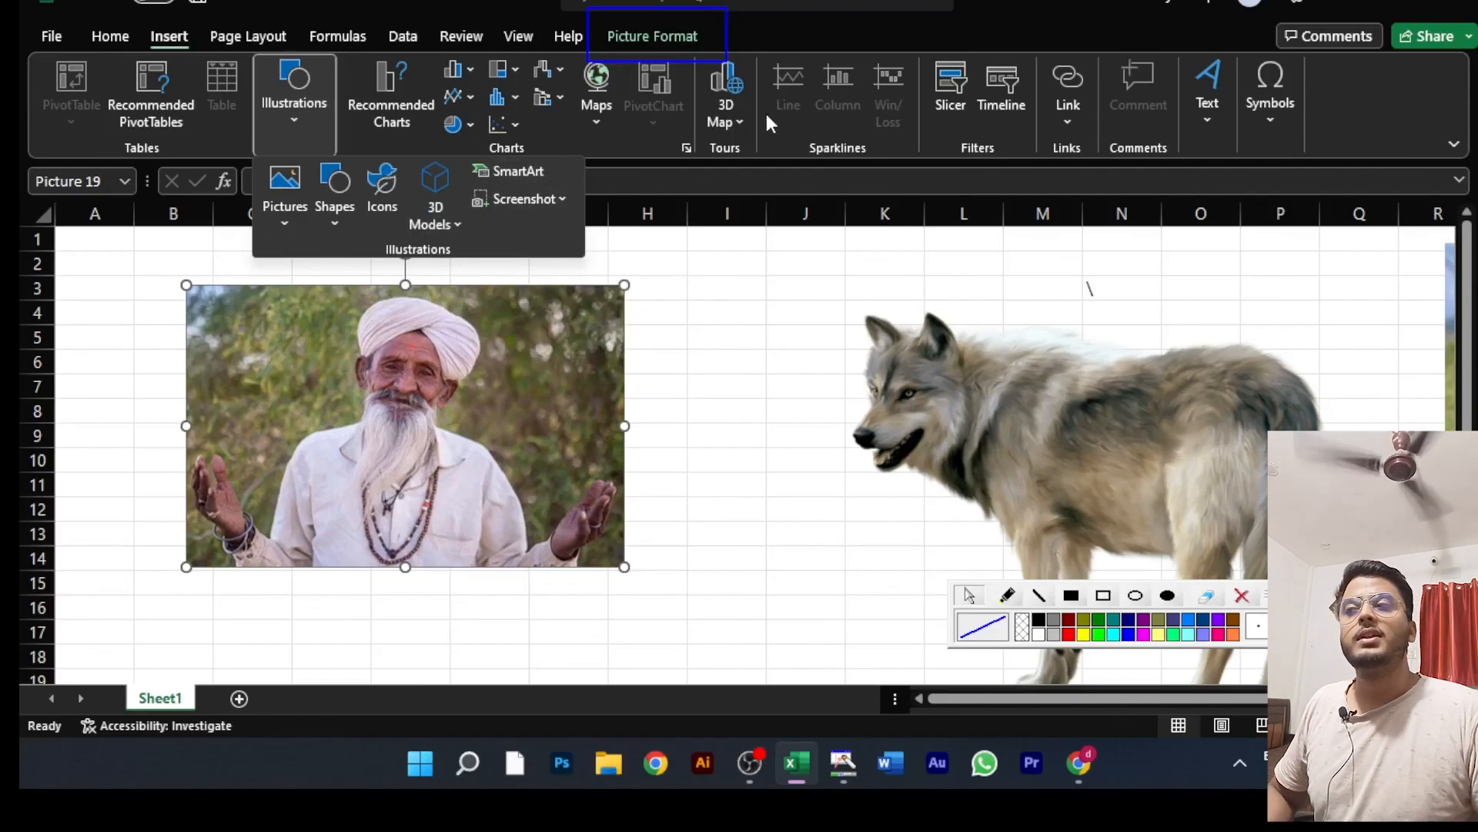
{"action": "left_click", "coordinate": [703, 250]}
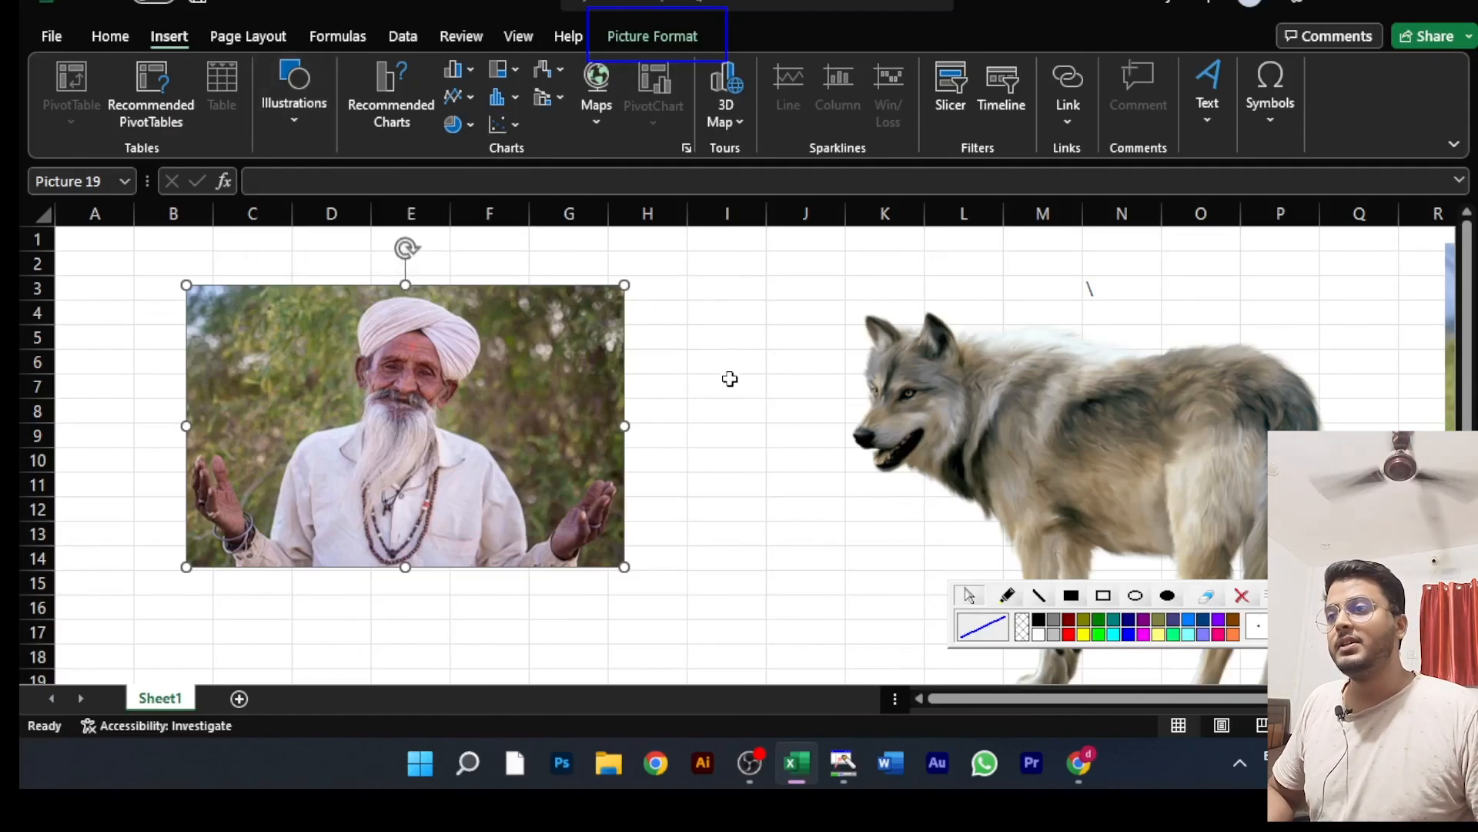
{"action": "left_click", "coordinate": [749, 762]}
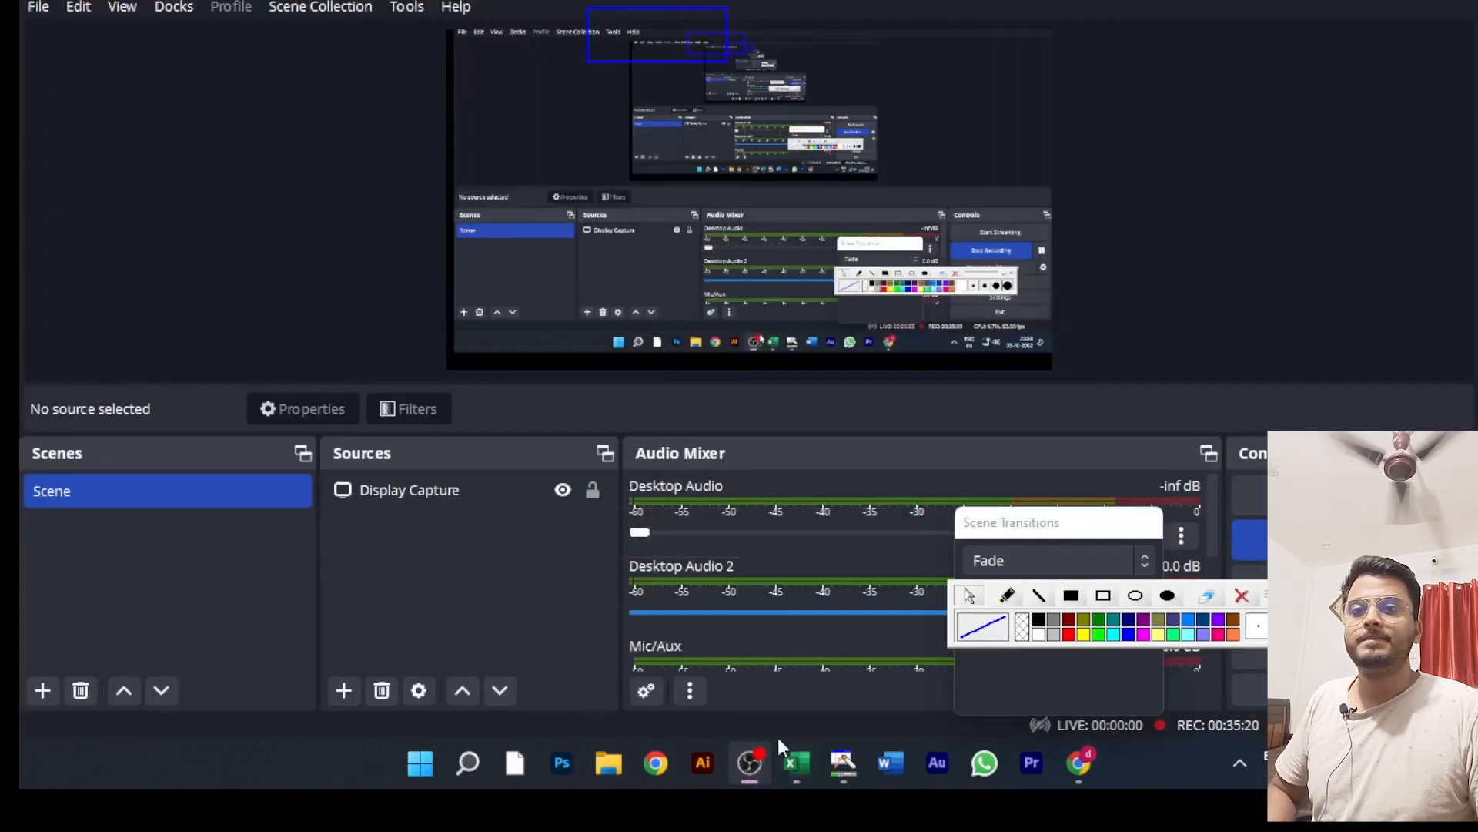